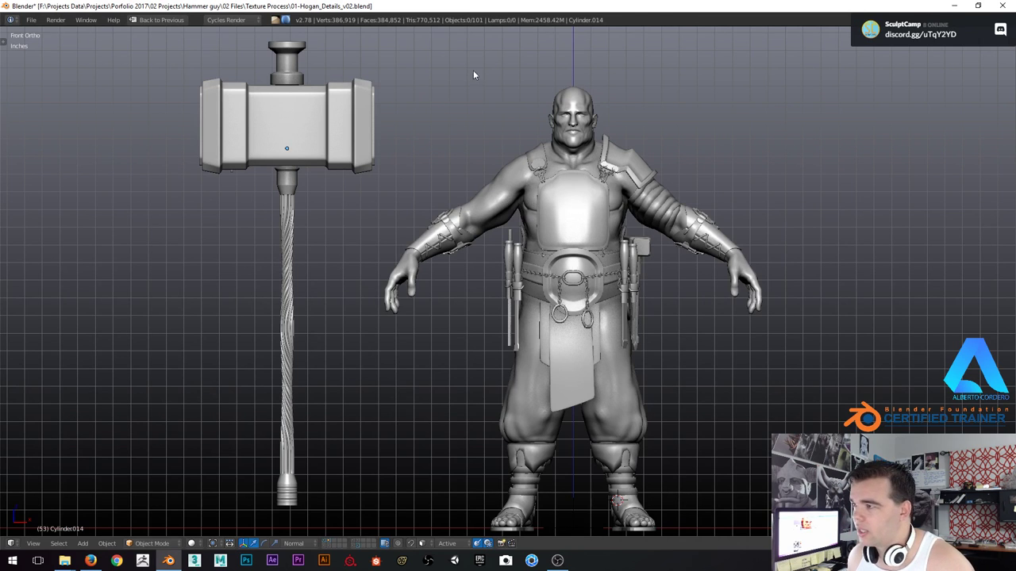
Examine the armoured character model from the front, side and back.
shift+middle_drag(570, 188, 532, 184)
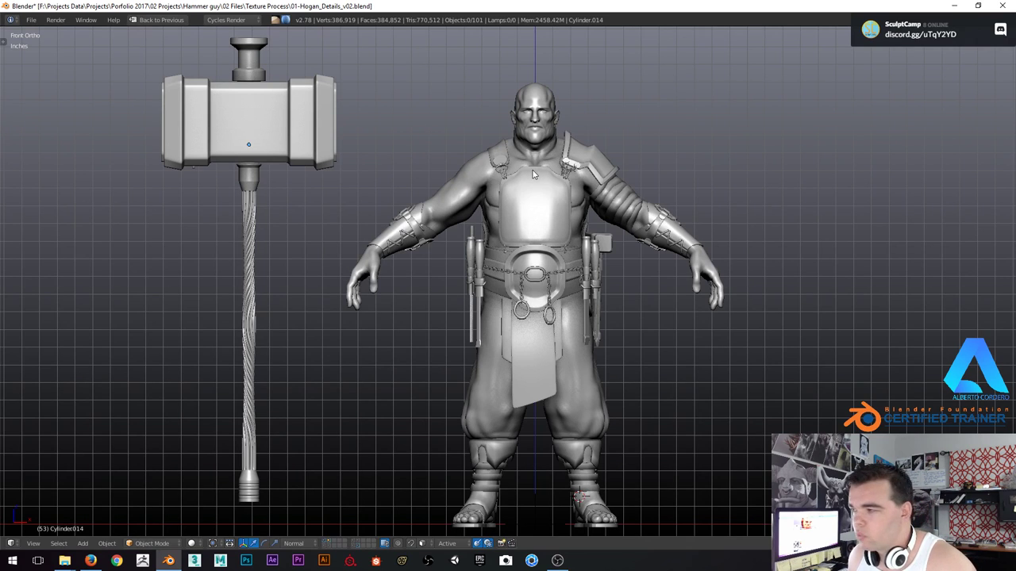
middle_drag(533, 174, 481, 191)
right_click(481, 191)
key(z)
key(z)
middle_drag(352, 190, 467, 204)
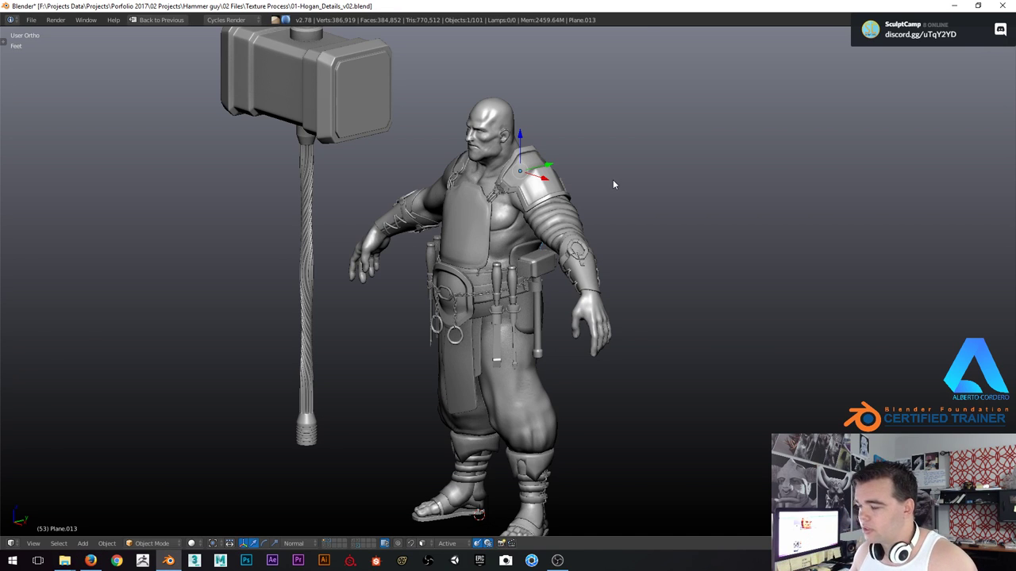
middle_drag(613, 185, 447, 198)
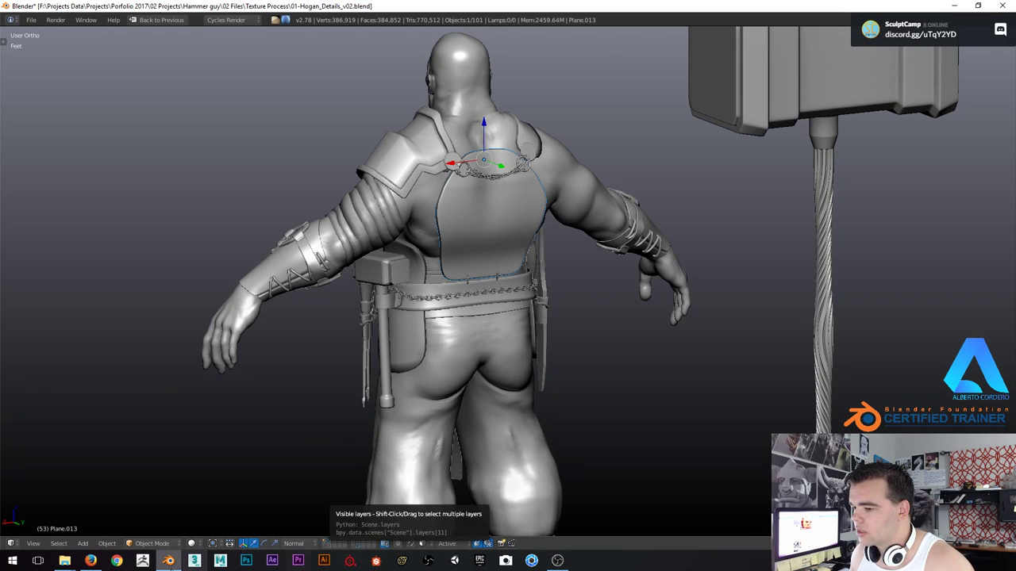
middle_drag(443, 262, 413, 262)
click(354, 561)
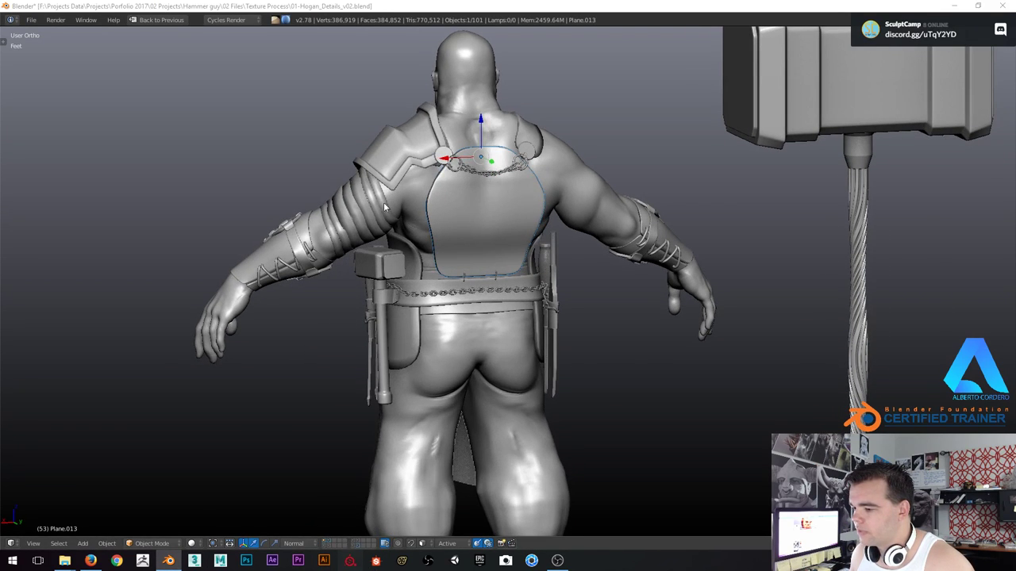
Duplicate the character's back plate in place and move the copy to a separate layer.
scroll(502, 193, up, 2)
middle_drag(391, 166, 500, 235)
scroll(492, 211, down, 2)
key(shift+d)
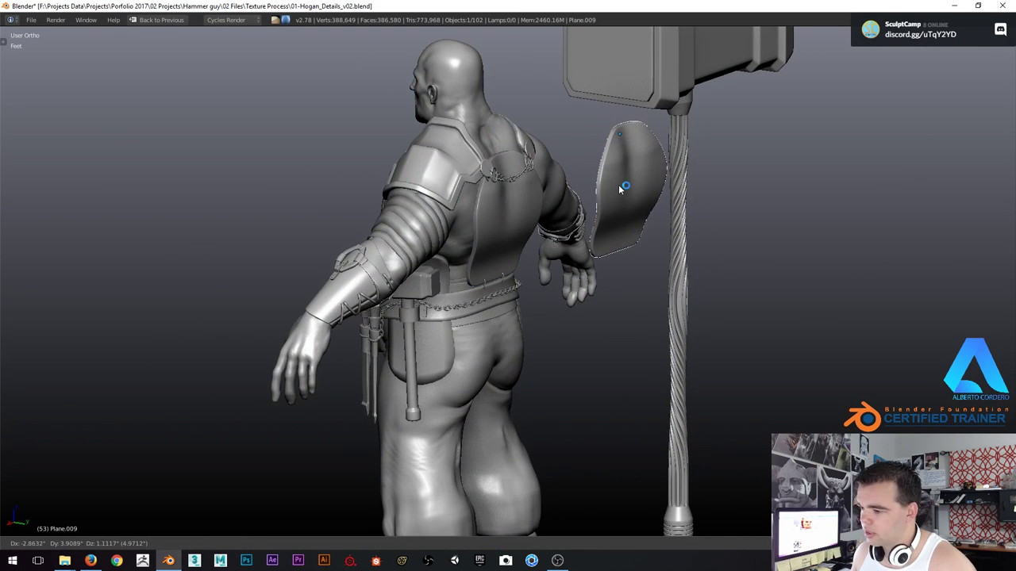
right_click(620, 208)
shift+middle_drag(570, 255, 503, 232)
key(x)
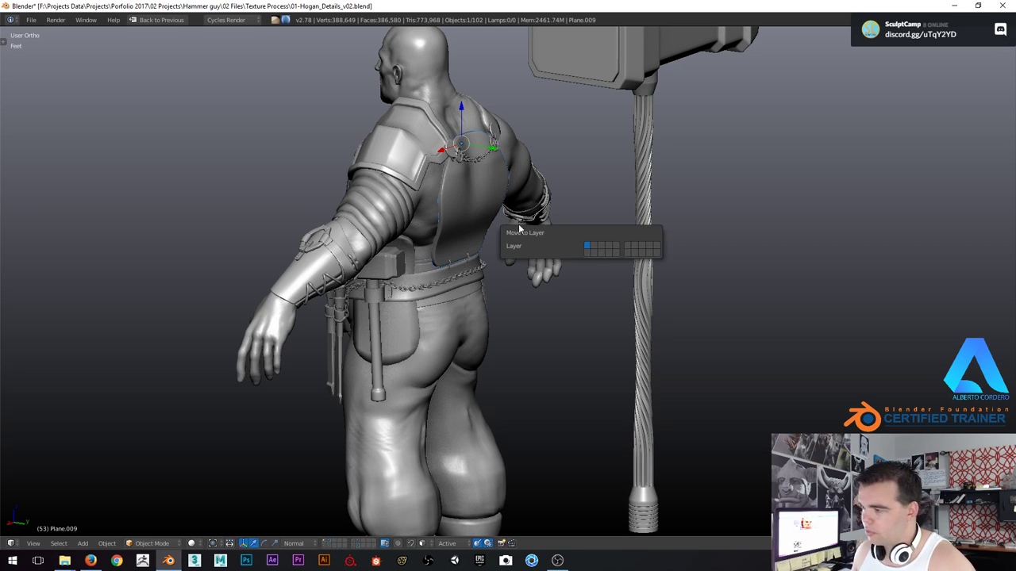
click(635, 254)
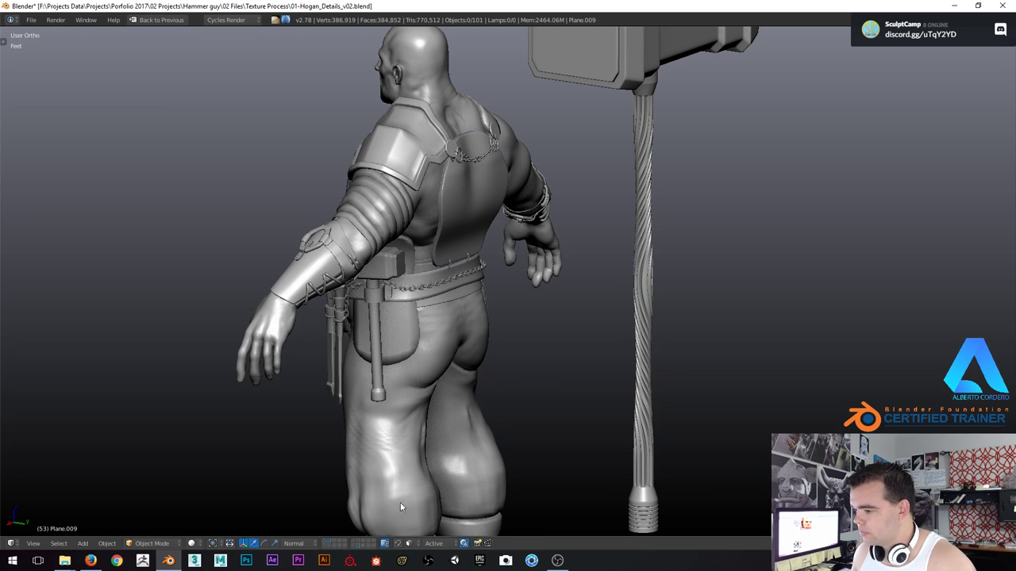
Show only the layer that holds the duplicated back plate.
click(362, 545)
scroll(516, 252, up, 4)
shift+middle_drag(517, 252, 500, 379)
middle_drag(346, 278, 418, 237)
scroll(418, 237, up, 2)
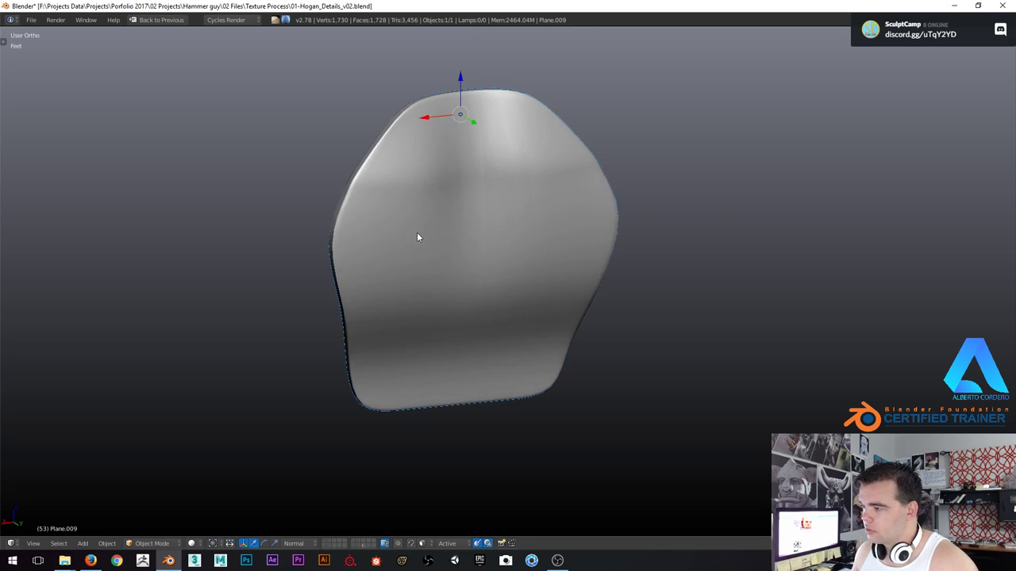
key(Tab)
key(Tab)
Restore the multi-area layout and join the image editor area into the 3D viewport, framing the plate.
key(ctrl+Up)
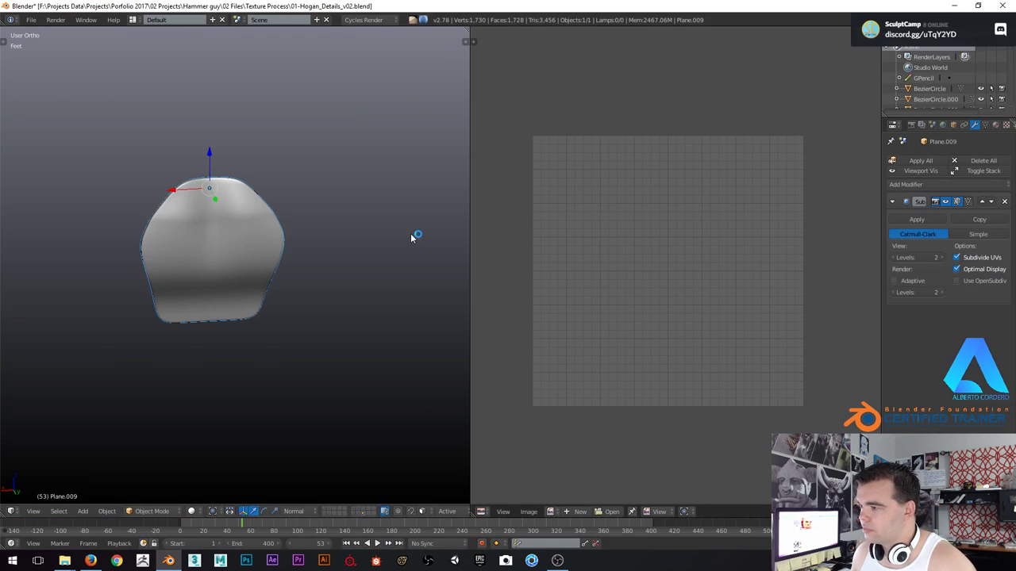
right_click(469, 188)
click(467, 187)
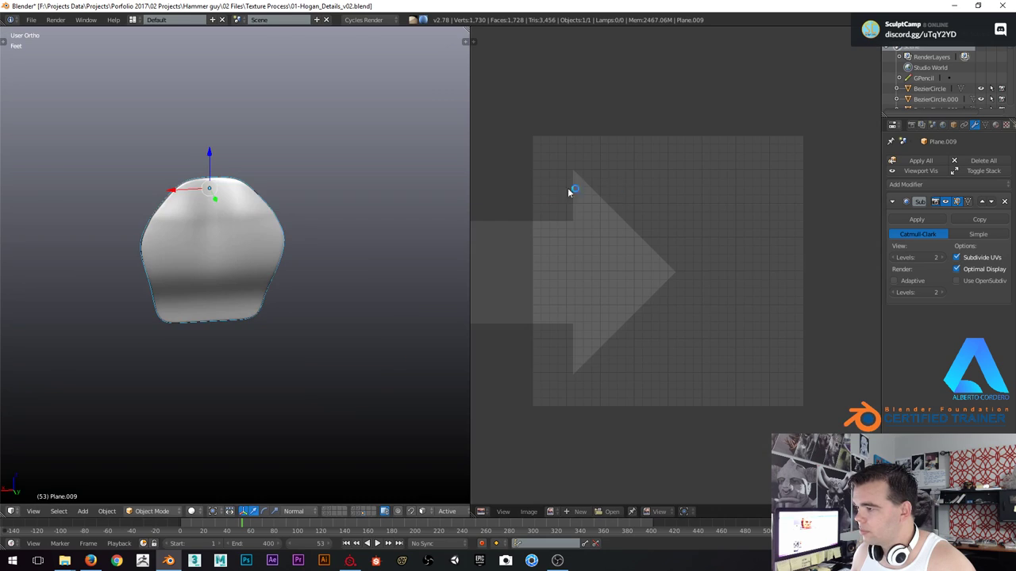
click(648, 200)
key(KP_Decimal)
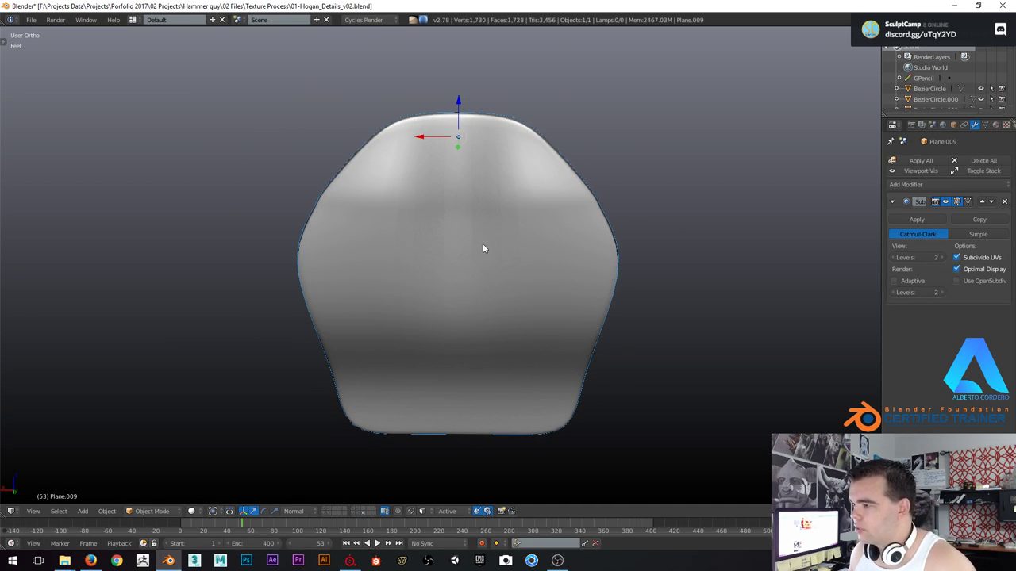
Compare the back plate with and without its Subdivision Surface modifier in the viewport.
middle_drag(483, 245, 497, 224)
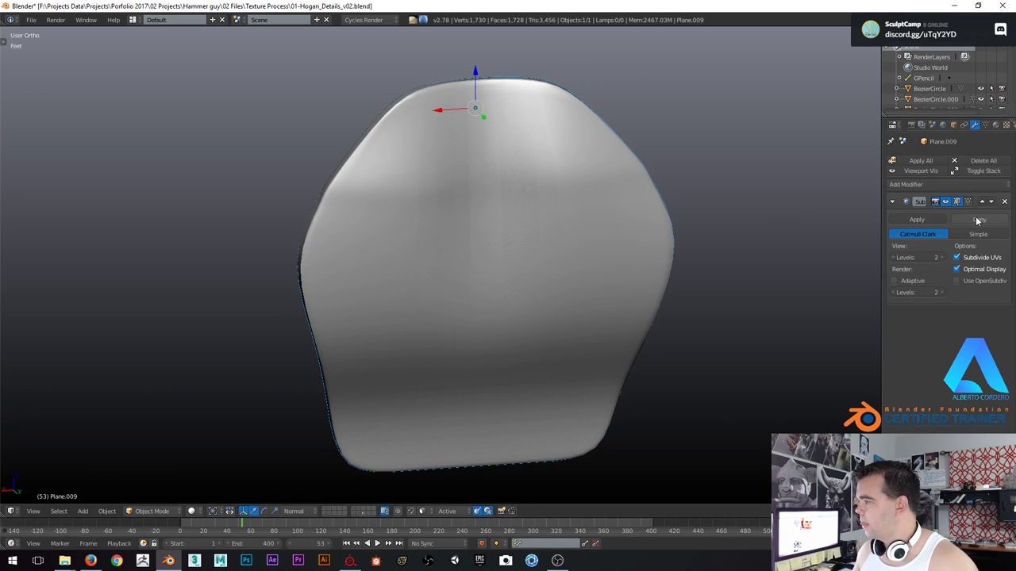
click(946, 202)
middle_drag(420, 174, 540, 174)
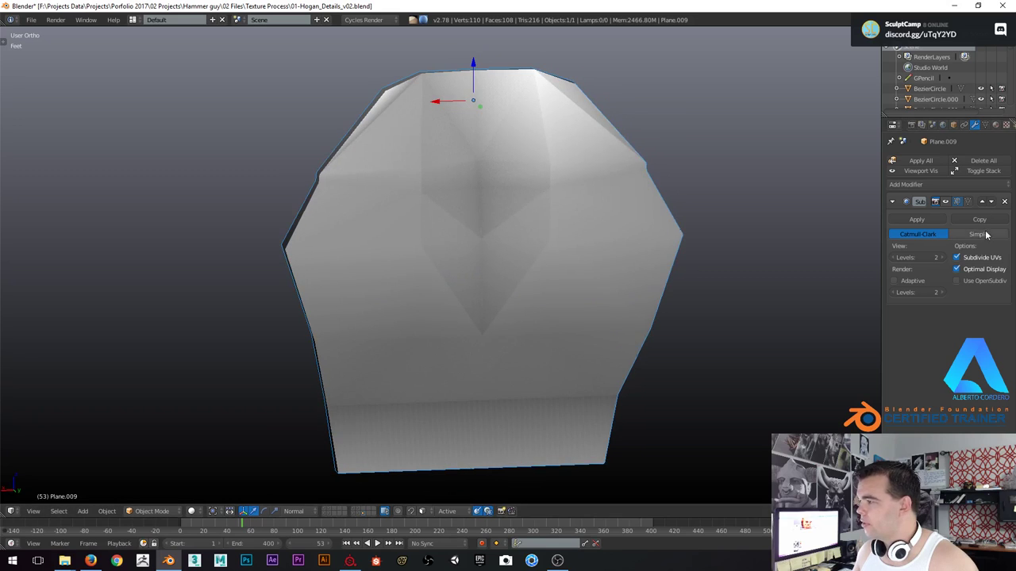
click(945, 201)
scroll(447, 244, up, 1)
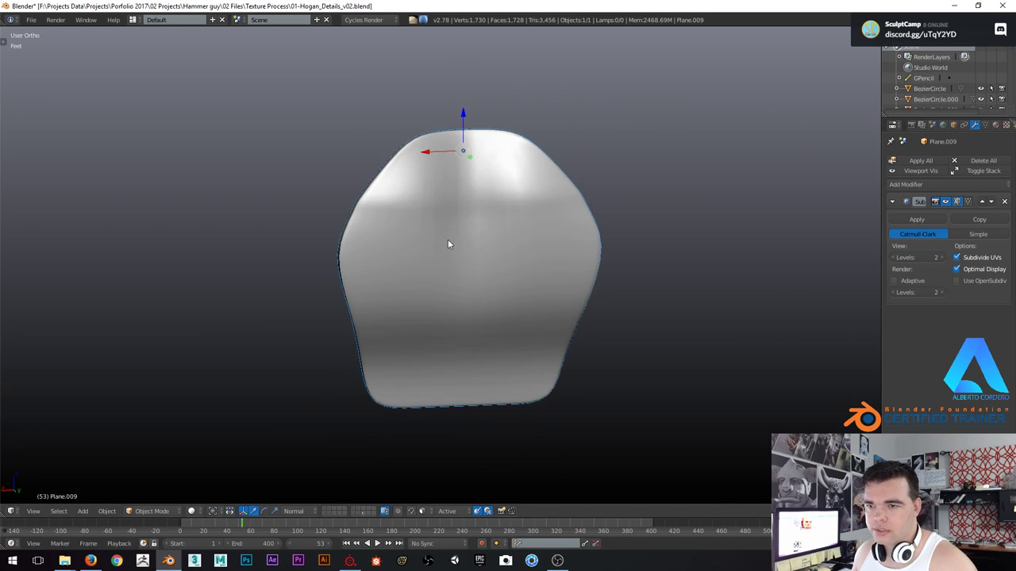
Duplicate the plate in place, move the copy to another layer and reselect the original.
key(shift+d)
key(Escape)
key(m)
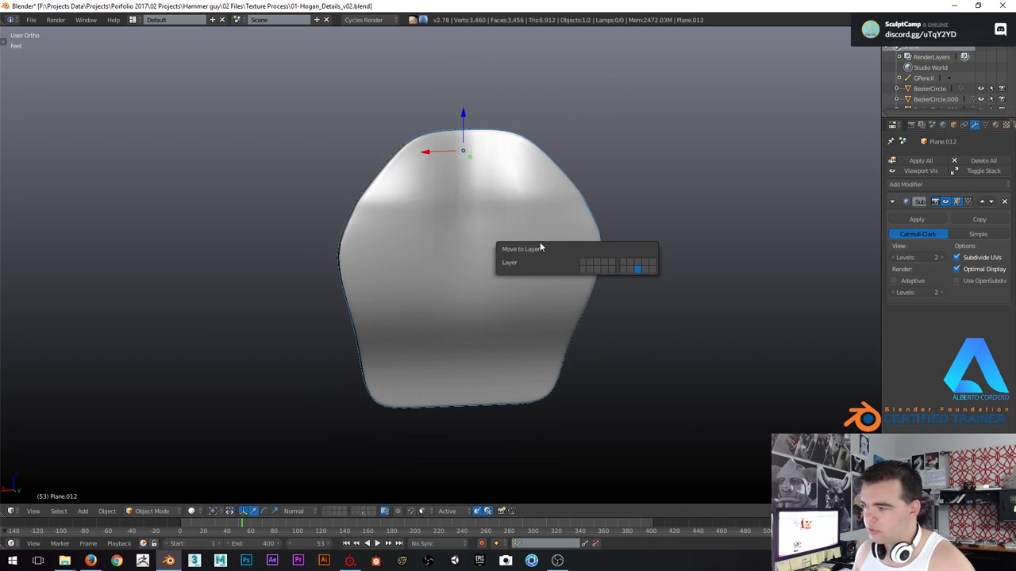
click(640, 270)
right_click(481, 279)
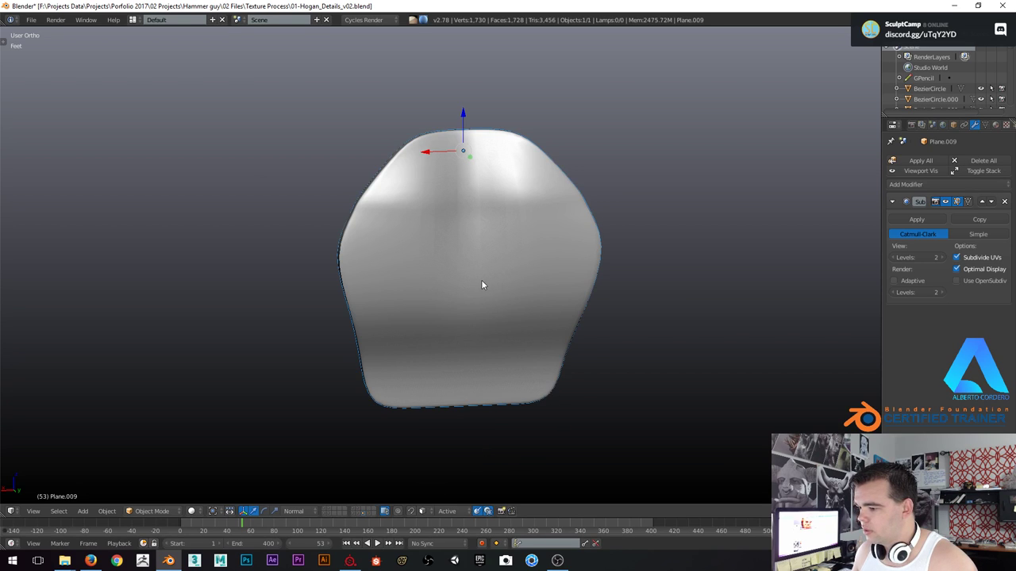
Lower the Subdivision Surface view level to 1 and check the plate's wireframe and edit-mode mesh.
scroll(481, 280, up, 1)
middle_drag(481, 280, 454, 242)
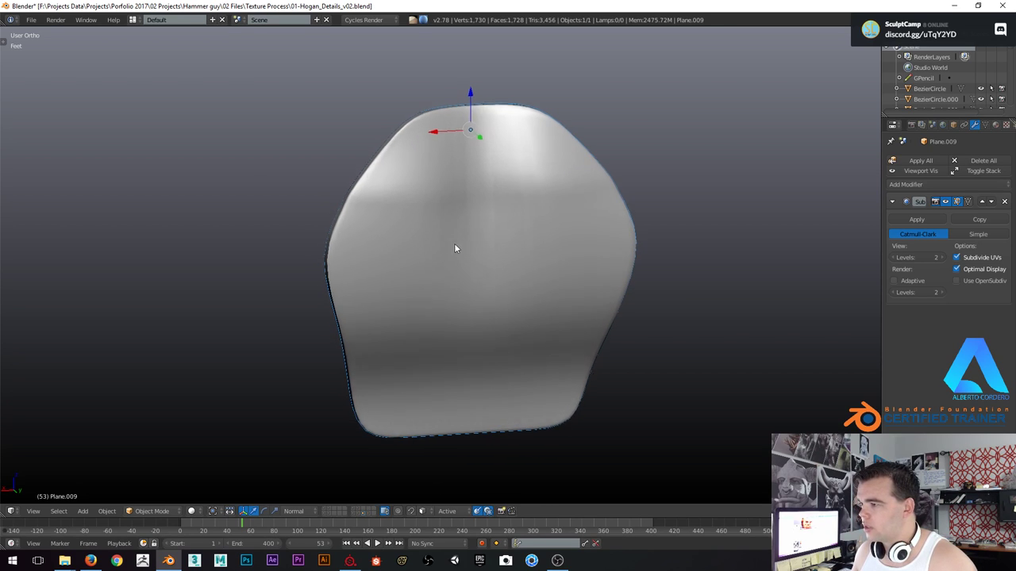
click(895, 257)
middle_drag(554, 197, 381, 194)
key(z)
middle_drag(555, 216, 477, 216)
key(z)
key(Tab)
middle_drag(406, 198, 532, 175)
key(Tab)
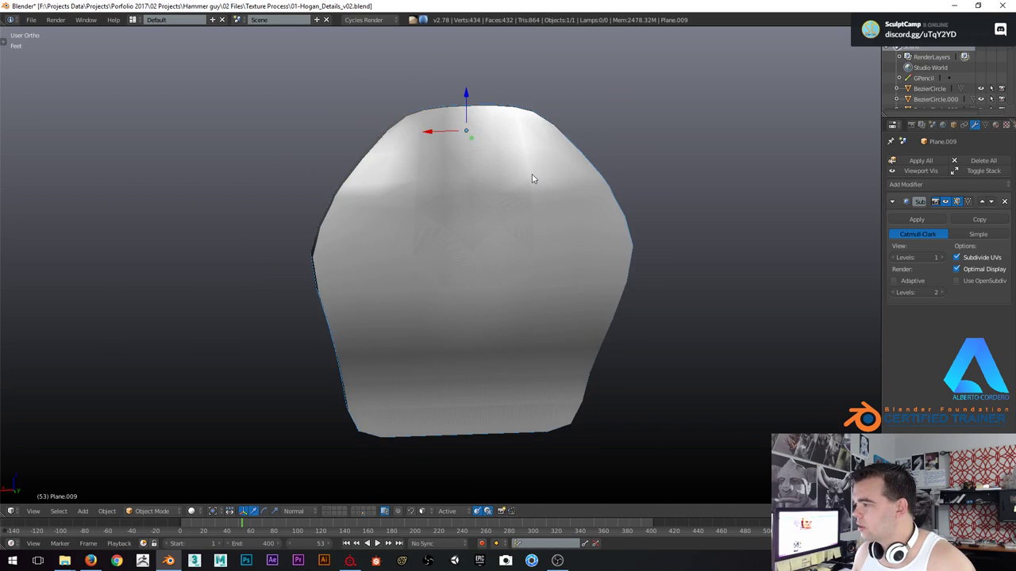
Apply the Subdivision Surface modifier to the back plate.
click(948, 202)
click(947, 202)
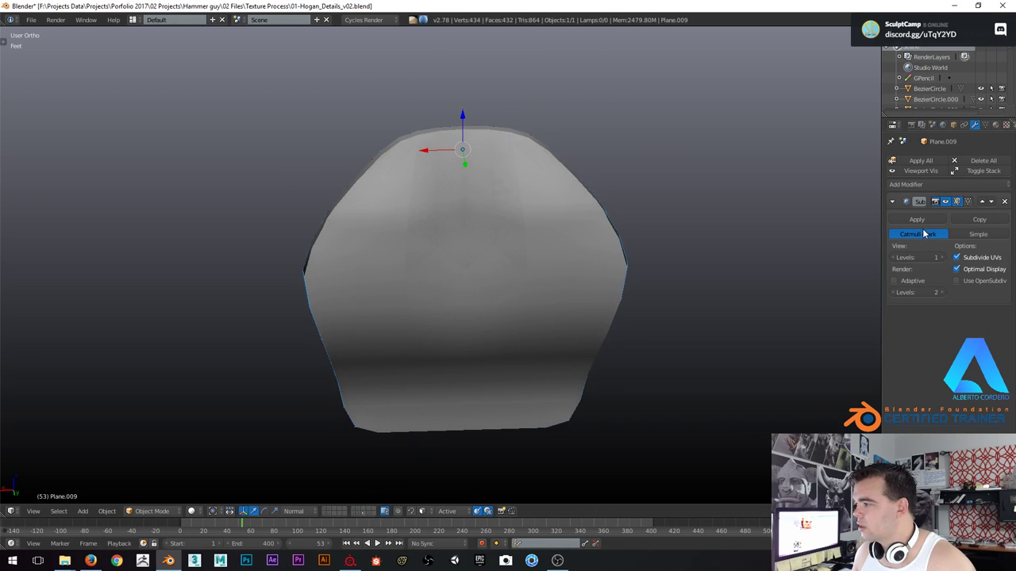
click(917, 219)
scroll(476, 221, up, 2)
Dissolve the two vertical edge loops on either side of the plate's centre line in edge select mode.
key(Tab)
scroll(455, 199, down, 2)
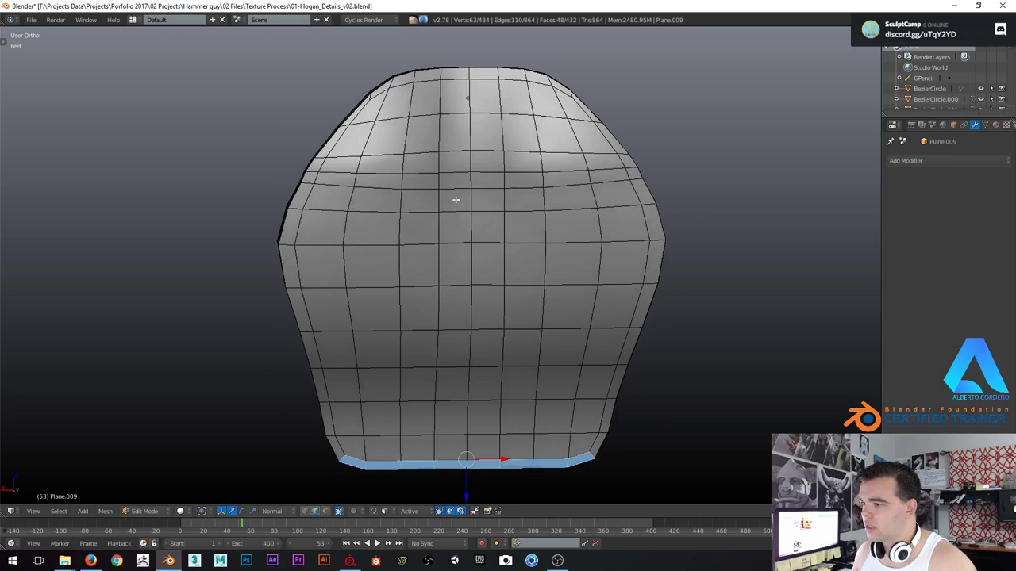
middle_drag(456, 199, 447, 235)
key(ctrl+Tab)
click(408, 252)
alt+right_click(467, 274)
middle_drag(467, 274, 461, 280)
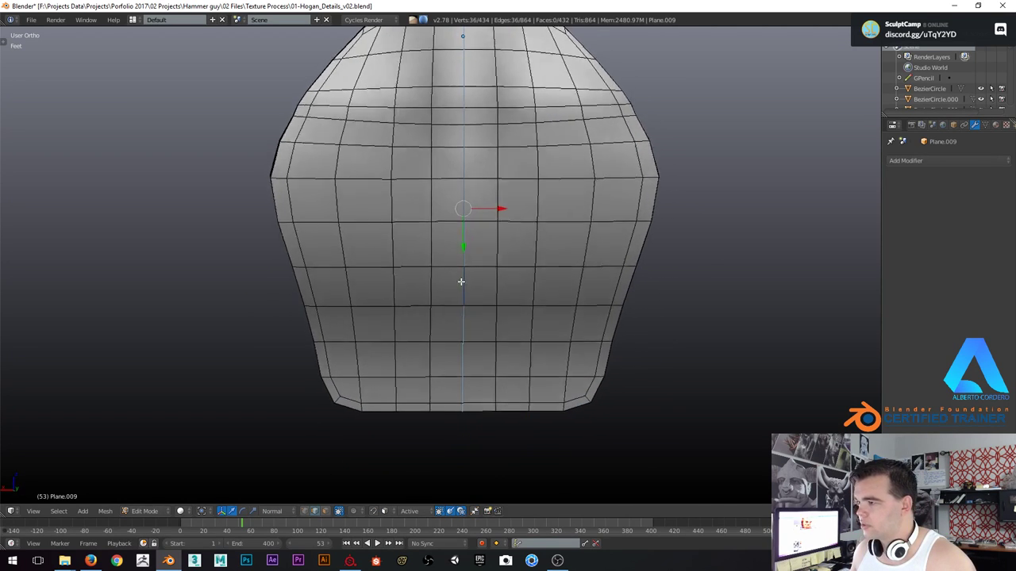
shift+middle_drag(447, 227, 435, 283)
alt+right_click(423, 243)
alt+shift+right_click(486, 244)
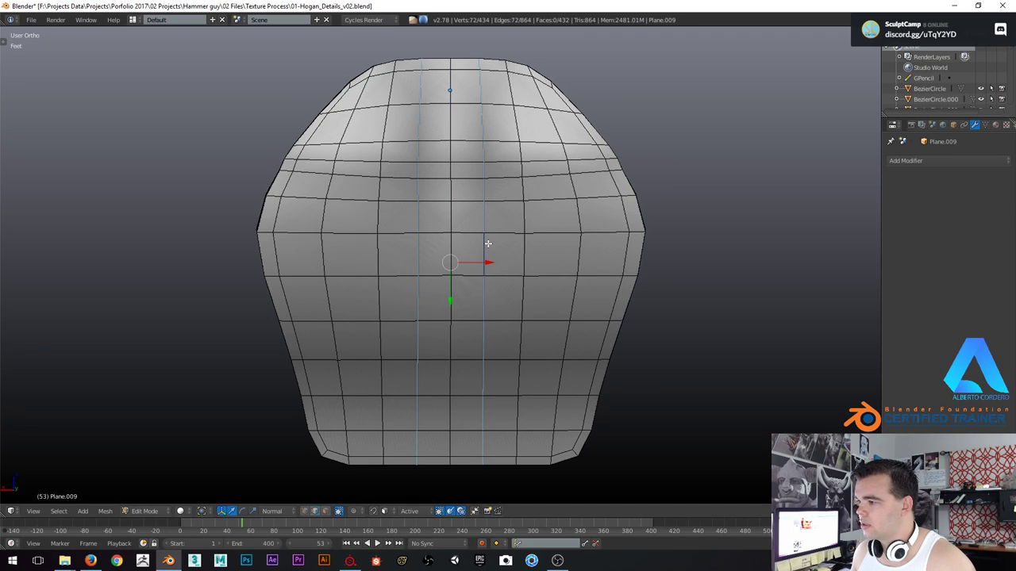
key(ctrl+x)
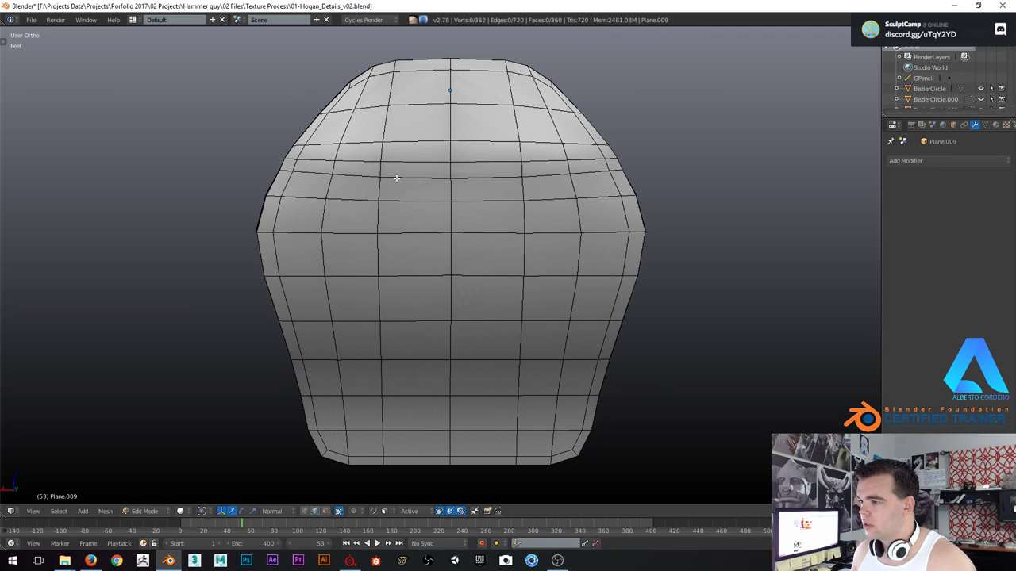
Dissolve one of the closely spaced horizontal edge loops across the upper part of the plate.
shift+middle_drag(389, 321, 432, 198)
scroll(418, 256, down, 2)
scroll(416, 201, up, 2)
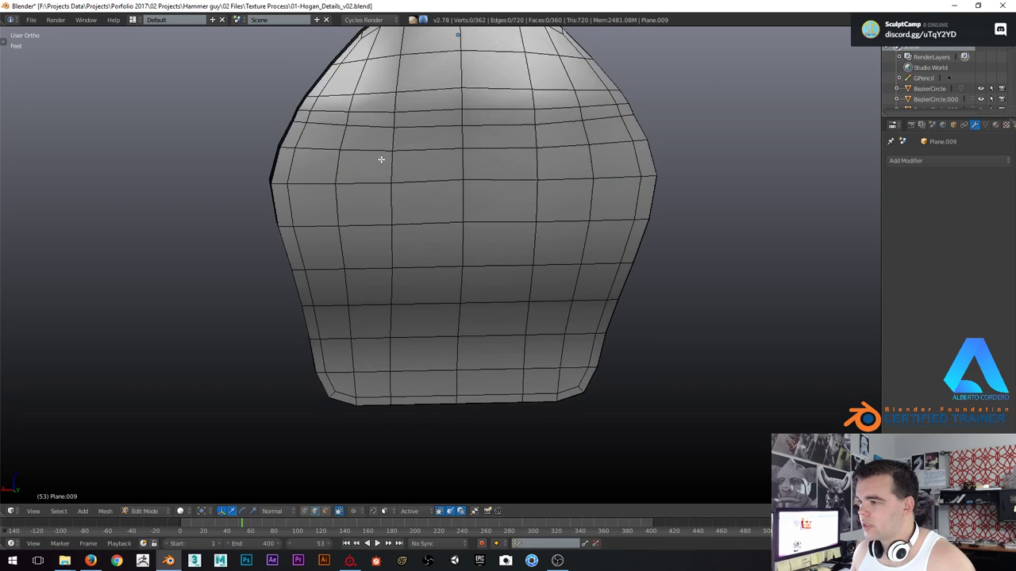
middle_drag(381, 159, 477, 130)
alt+right_click(490, 114)
key(ctrl+x)
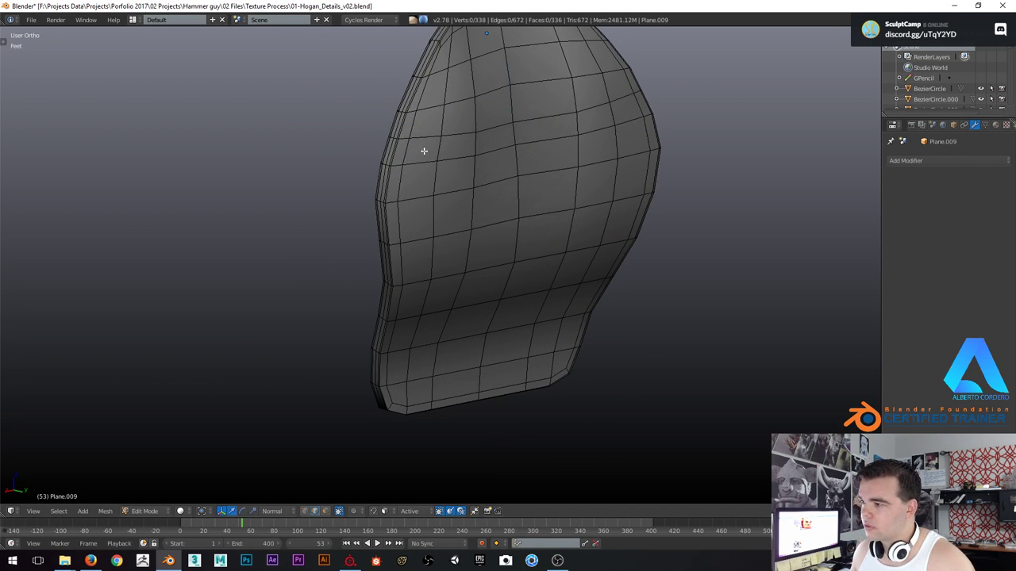
Dissolve the edge loop running along the middle of the plate's rim.
middle_drag(424, 152, 462, 236)
scroll(463, 236, up, 2)
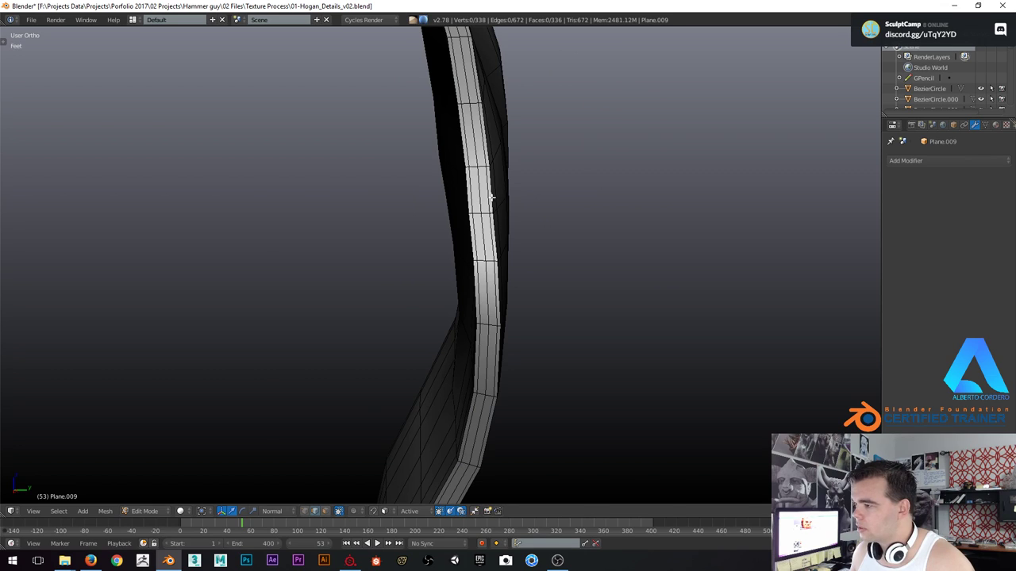
alt+right_click(478, 201)
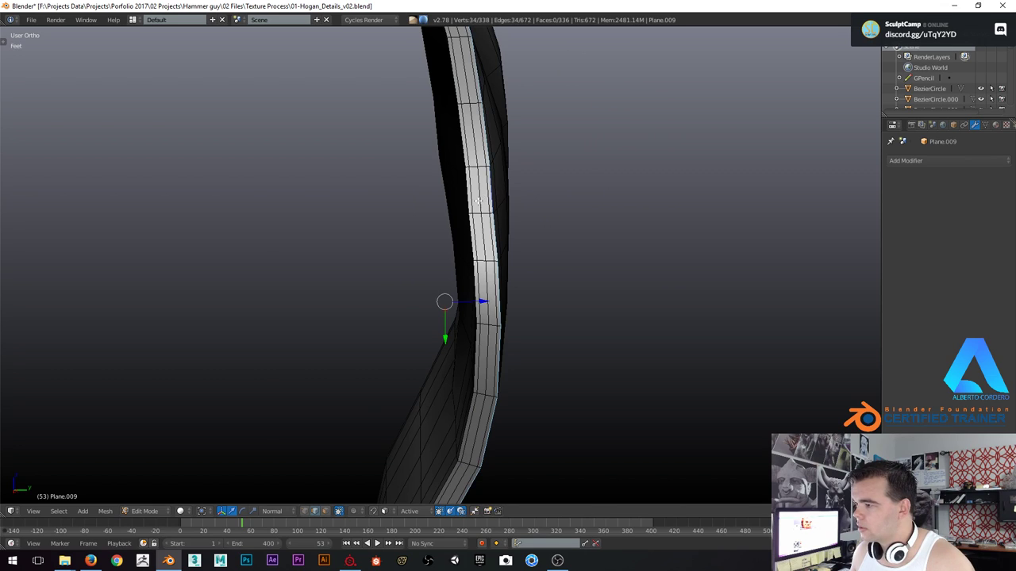
middle_drag(483, 190, 424, 226)
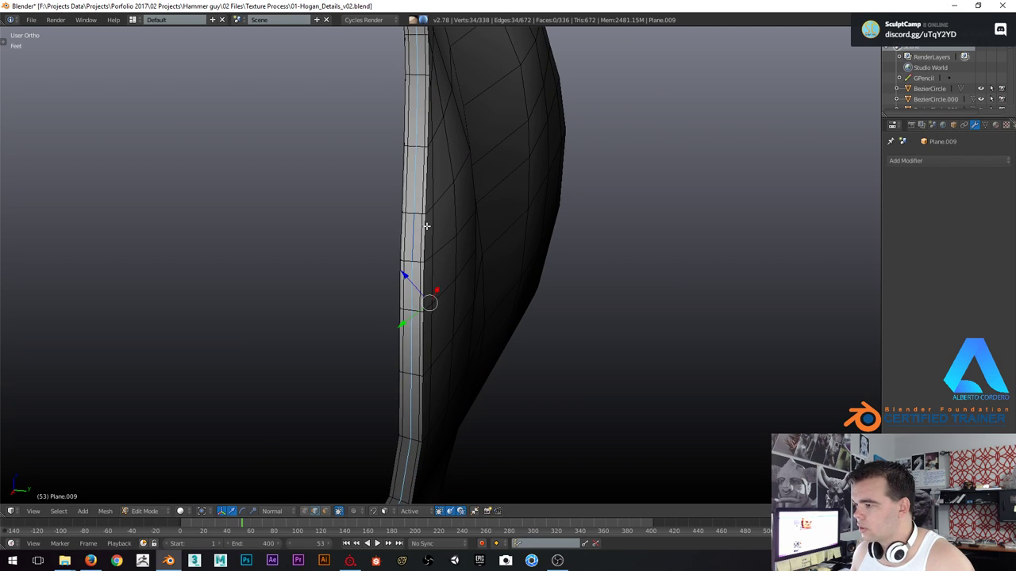
key(ctrl+x)
Dissolve the two remaining support edge loops that flank the centre of the plate's rim.
alt+right_click(421, 229)
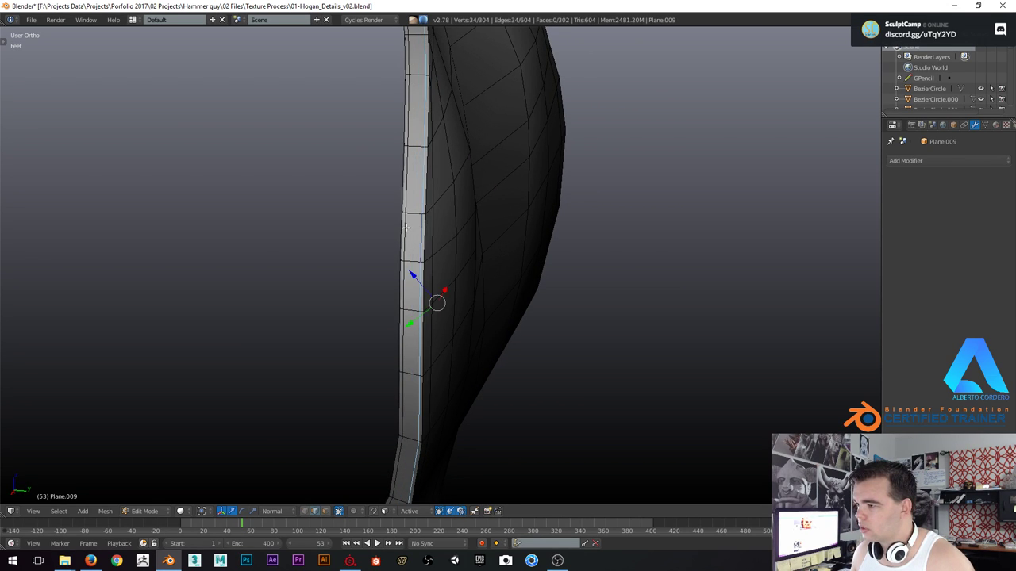
alt+shift+right_click(404, 228)
key(ctrl+x)
scroll(454, 219, down, 2)
middle_drag(454, 219, 379, 199)
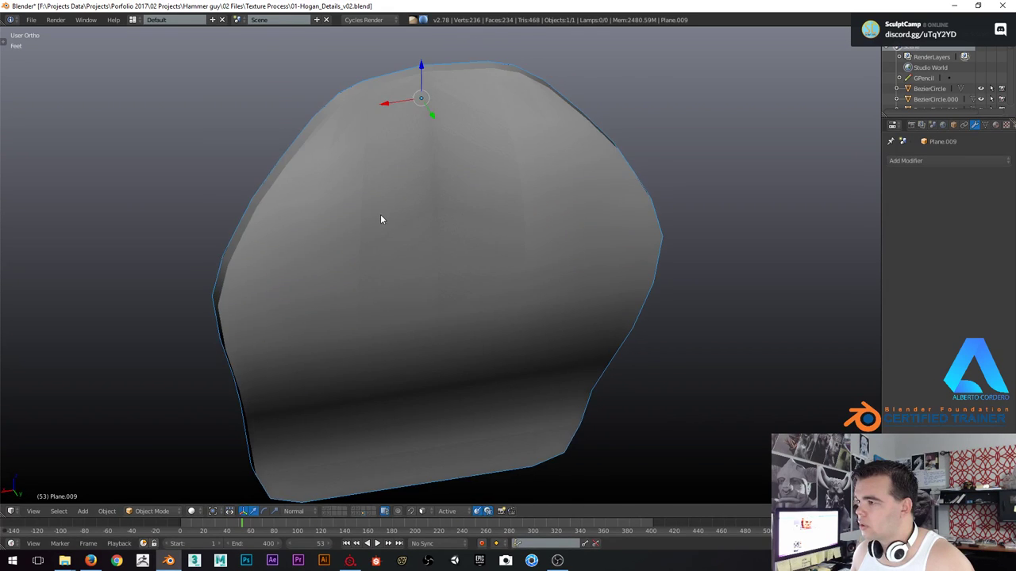
Select the plate's outer border edge loop and inspect the reduced shape from both sides.
alt+right_click(329, 192)
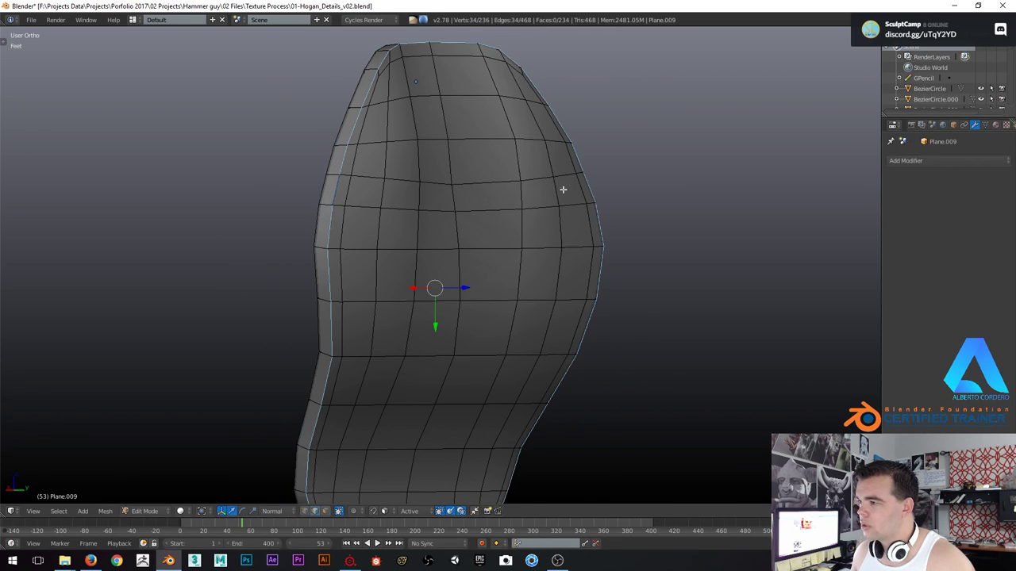
middle_drag(564, 188, 358, 199)
key(Tab)
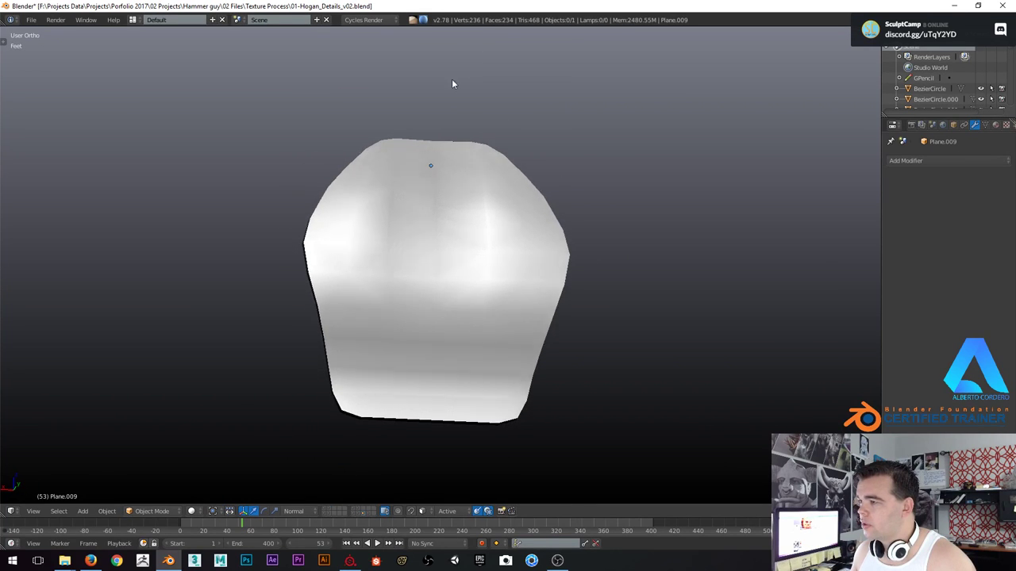
middle_drag(452, 79, 361, 212)
key(Tab)
scroll(452, 175, up, 3)
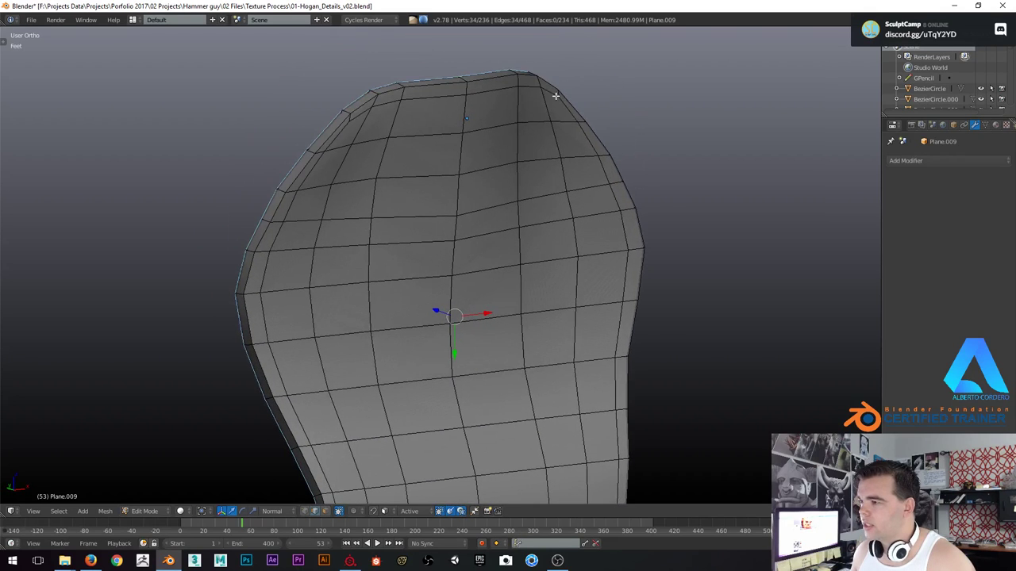
Dissolve the support edge loops that run just inside the border on the plate's inner side.
middle_drag(571, 201, 545, 161)
alt+right_click(544, 150)
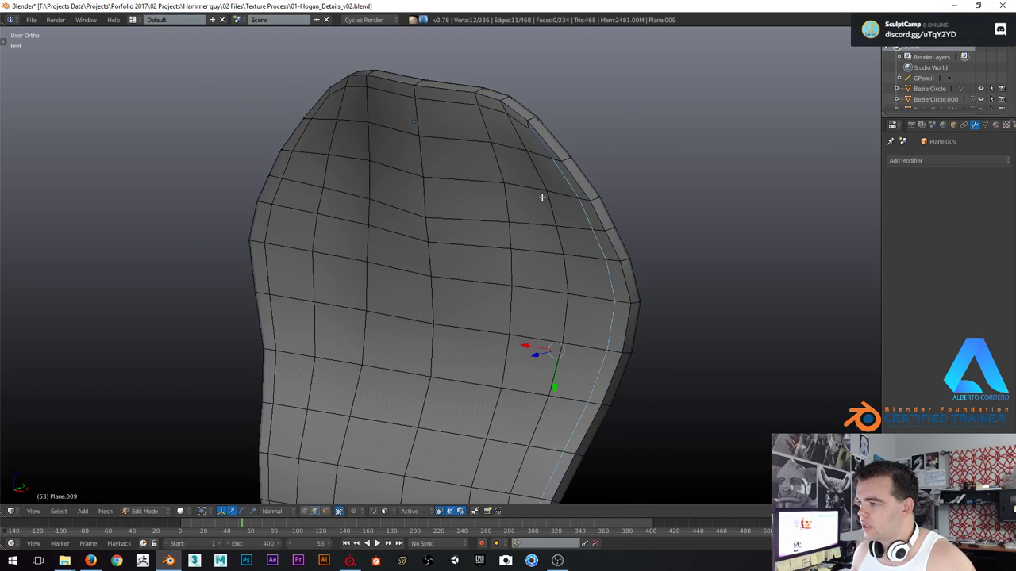
scroll(542, 196, down, 2)
shift+middle_drag(540, 225, 544, 149)
scroll(545, 148, up, 1)
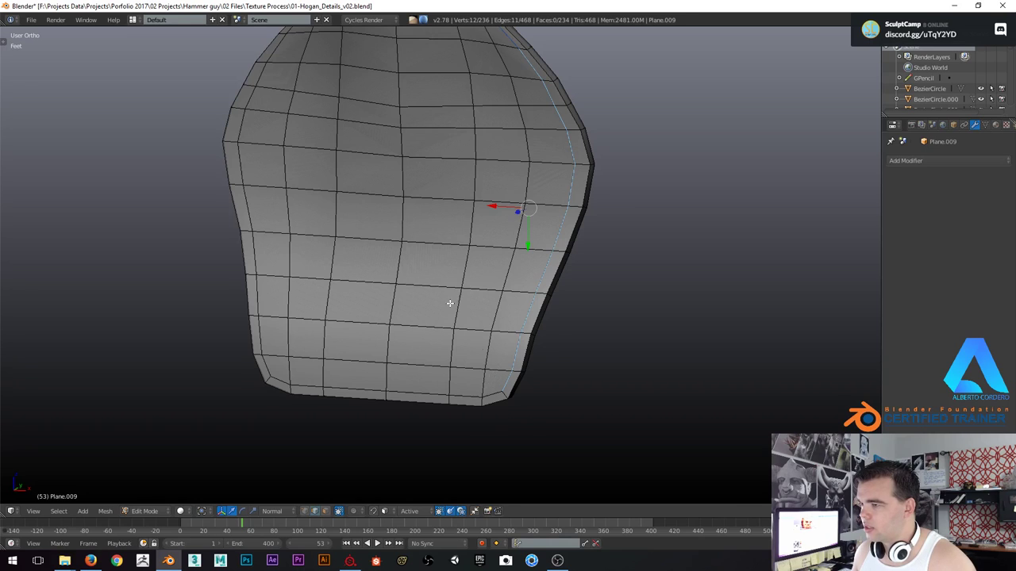
middle_drag(450, 303, 337, 130)
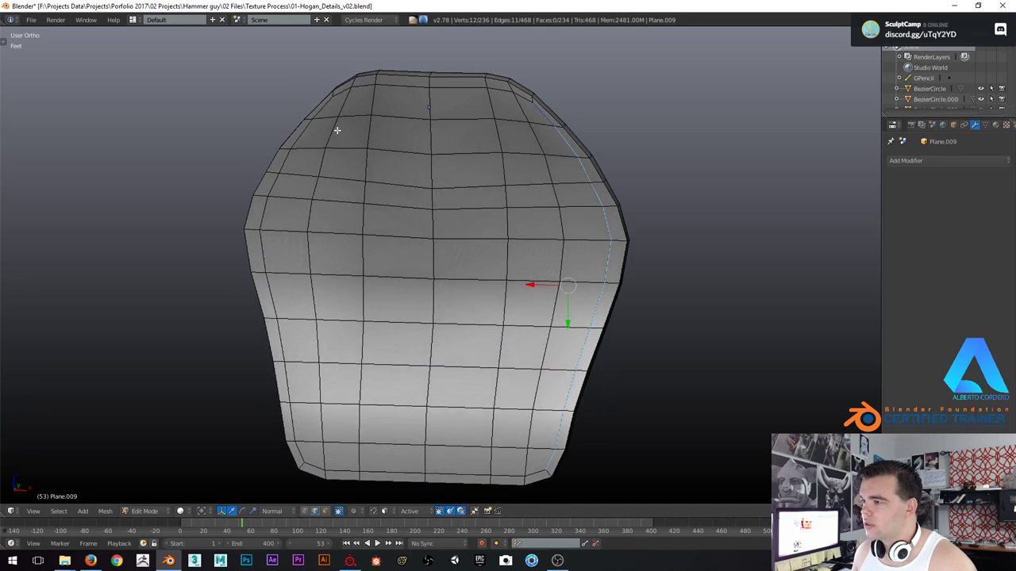
alt+shift+right_click(325, 112)
alt+shift+right_click(345, 93)
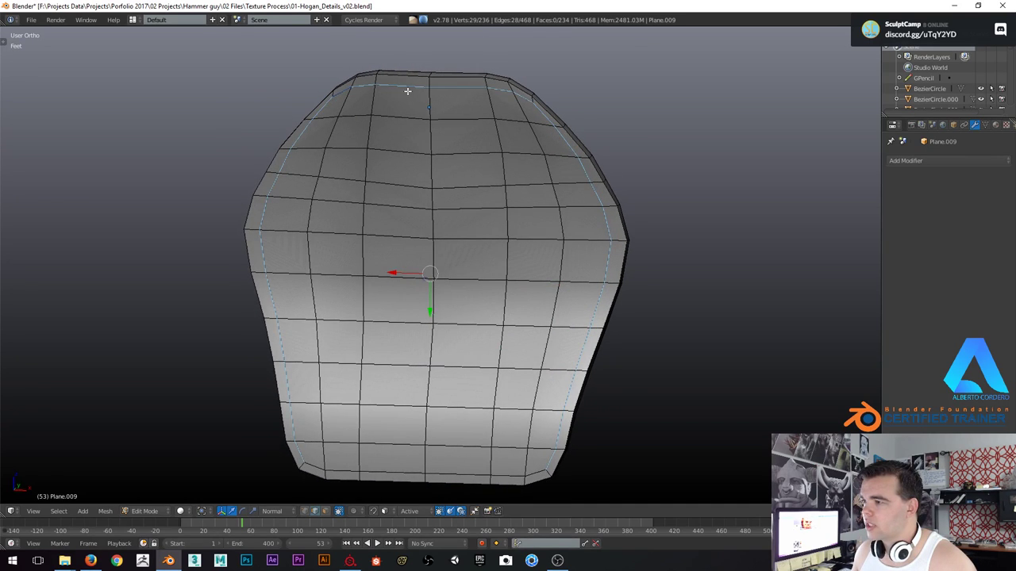
alt+shift+right_click(347, 472)
middle_drag(476, 331, 474, 334)
key(ctrl+x)
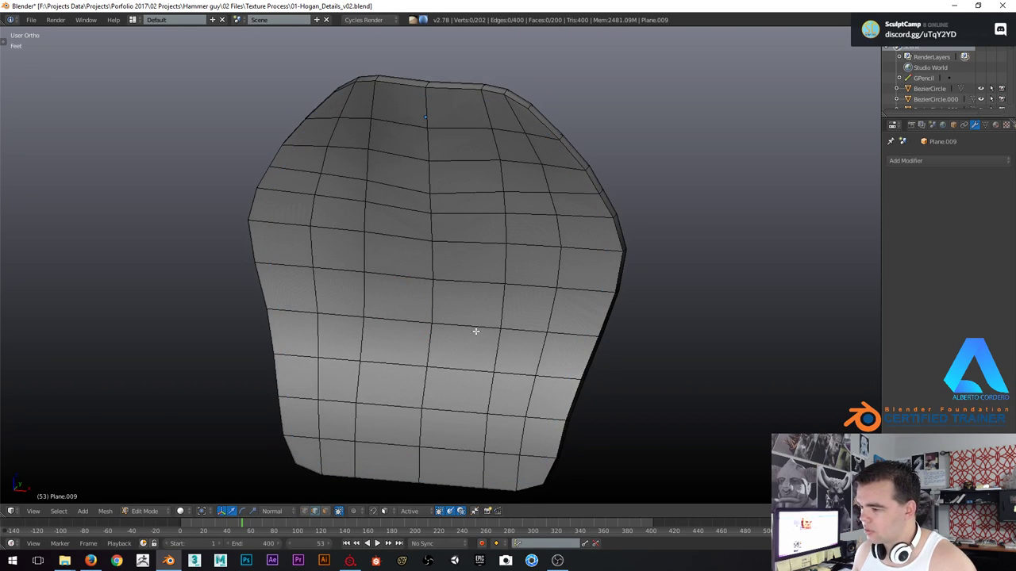
middle_drag(540, 179, 414, 233)
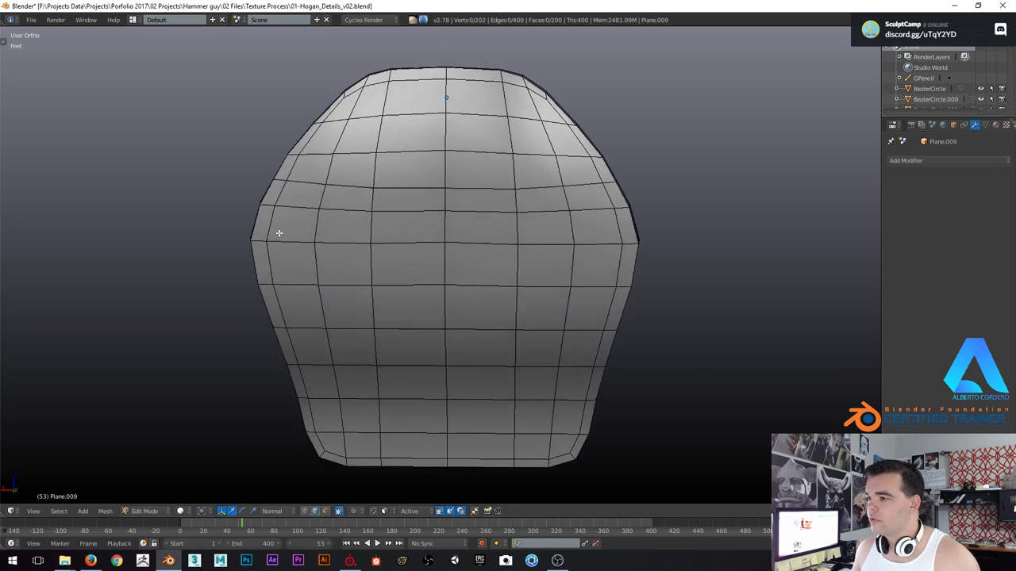
Return to Object Mode and examine the low-poly plate's overall shape and shading.
key(KP_1)
middle_drag(456, 231, 426, 258)
key(Tab)
key(z)
key(z)
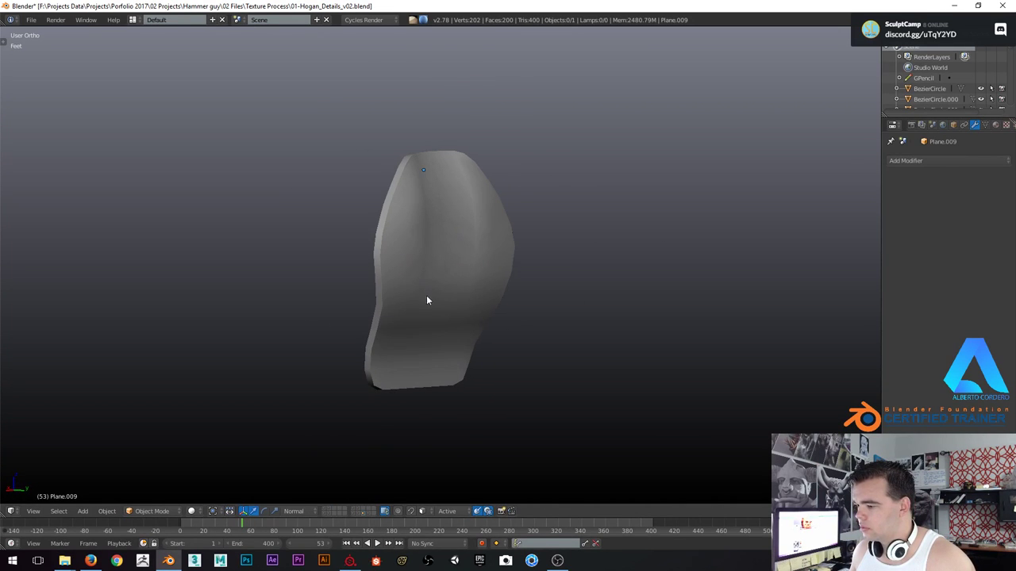
scroll(419, 219, up, 2)
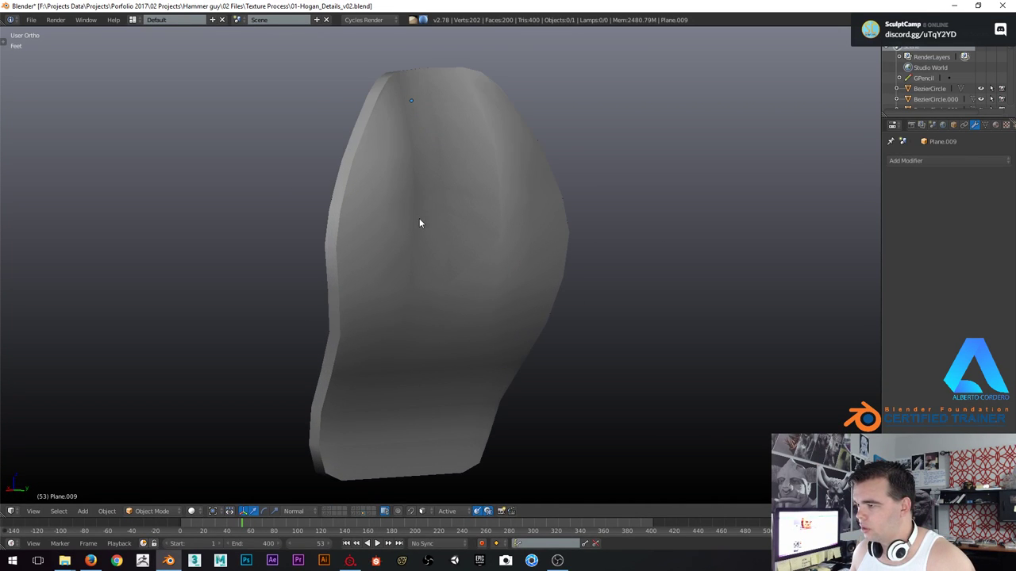
Show the layer holding the high-poly plate, select the plate and apply its Subdivision Surface modifier.
click(368, 513)
right_click(466, 192)
middle_drag(488, 186, 427, 196)
key(z)
key(z)
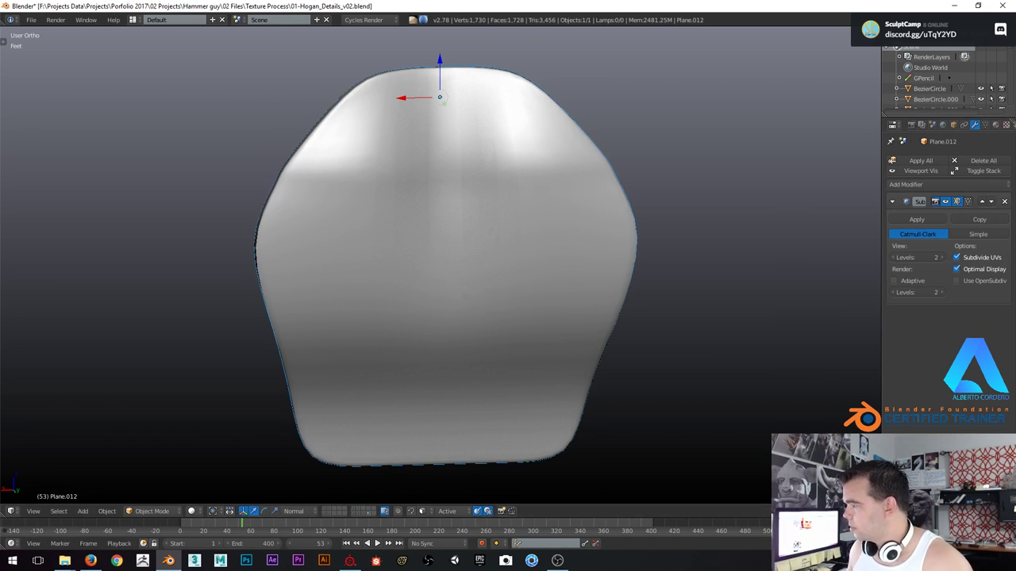
click(917, 219)
key(z)
middle_drag(428, 183, 520, 156)
key(z)
Dissolve three of the edge loops running along the high-poly plate's rim, and return to Object Mode.
key(Tab)
key(Tab)
key(Tab)
scroll(401, 153, up, 3)
middle_drag(400, 154, 412, 149)
scroll(412, 149, up, 2)
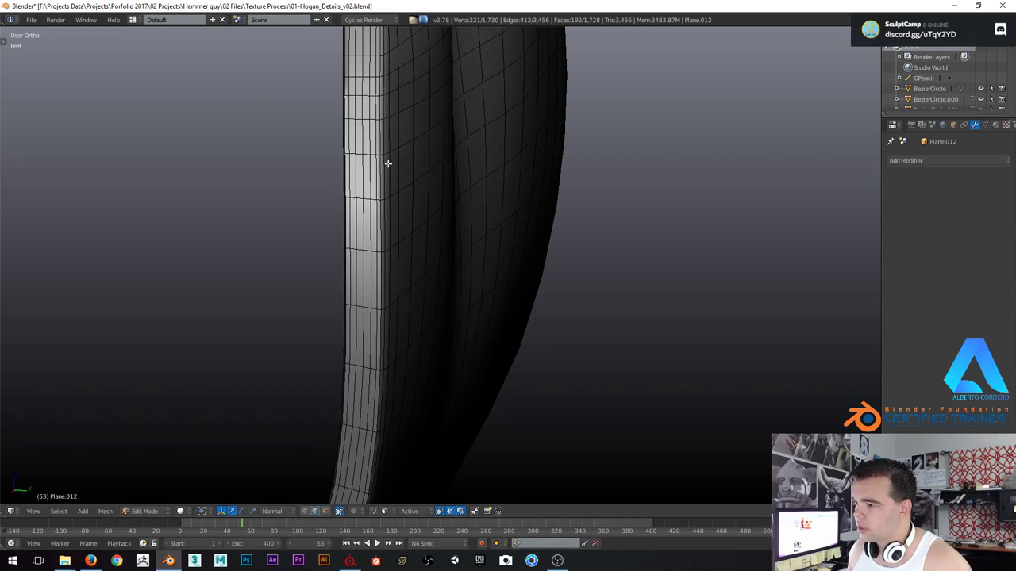
alt+right_click(376, 167)
alt+shift+right_click(349, 172)
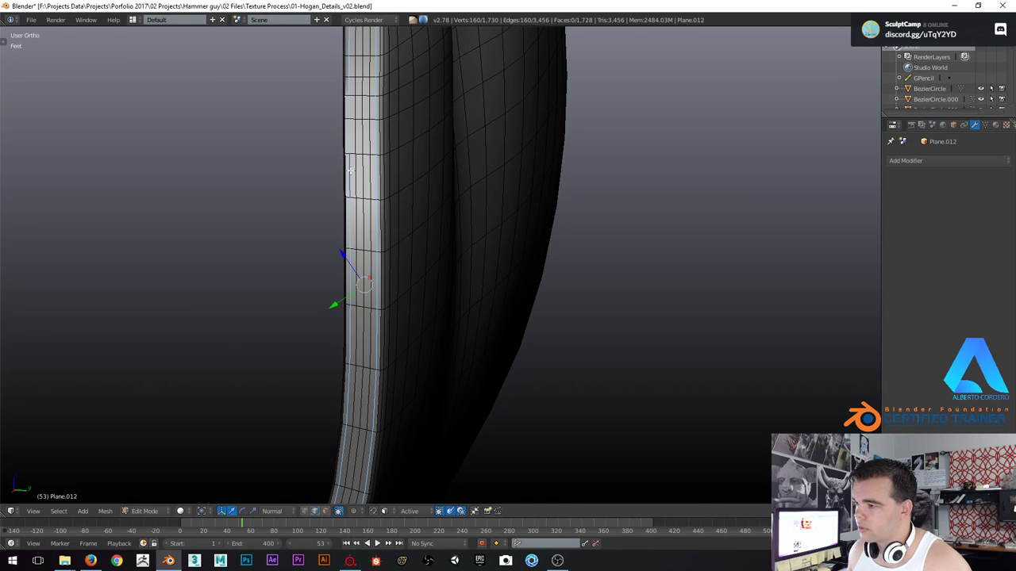
alt+shift+right_click(362, 169)
key(ctrl+x)
middle_drag(429, 169, 328, 183)
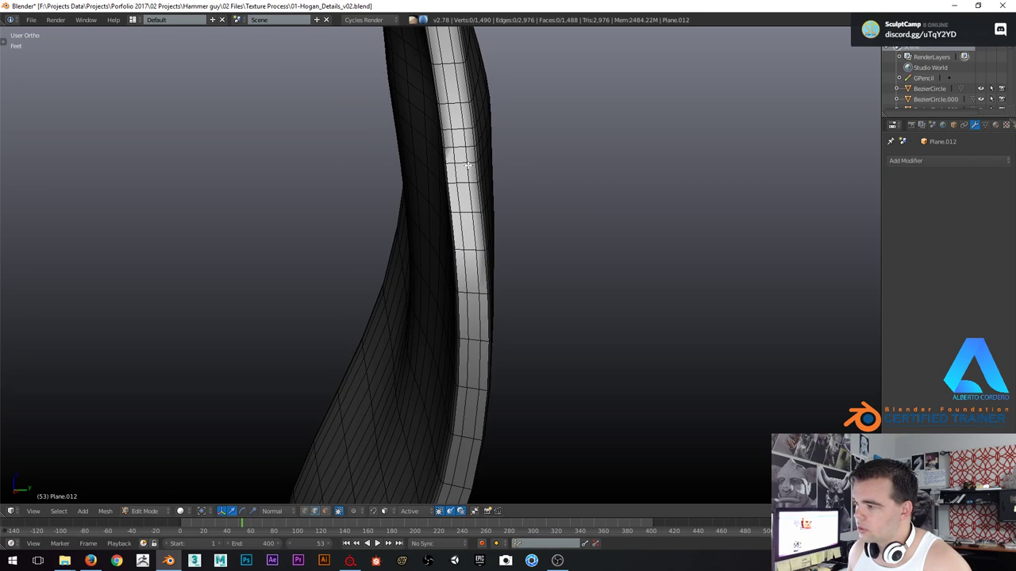
key(Tab)
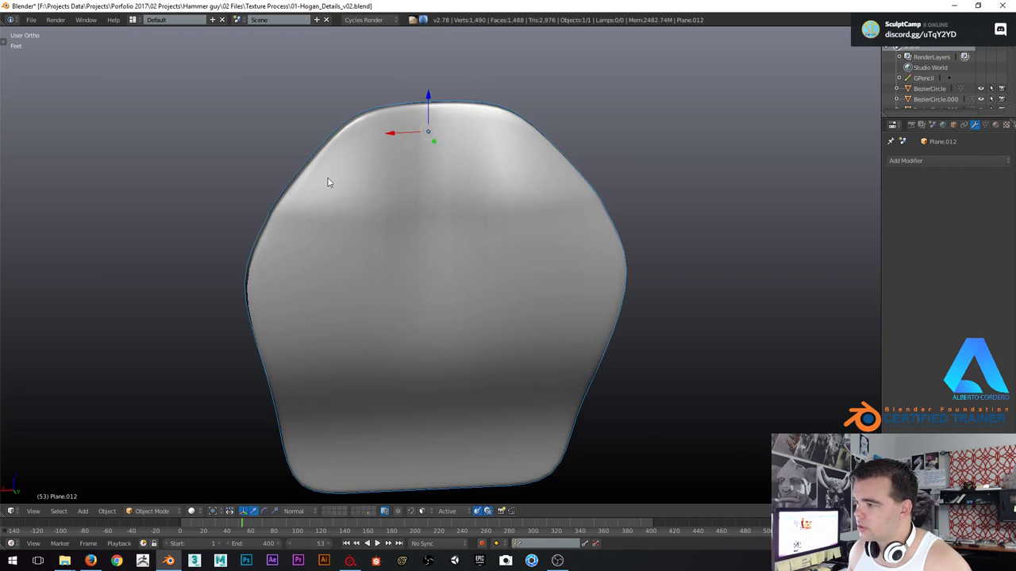
Add a Multiresolution modifier to the high-poly plate and check the topology around its rim.
click(913, 160)
click(801, 287)
middle_drag(408, 206, 501, 185)
key(z)
key(z)
key(Tab)
scroll(501, 185, up, 4)
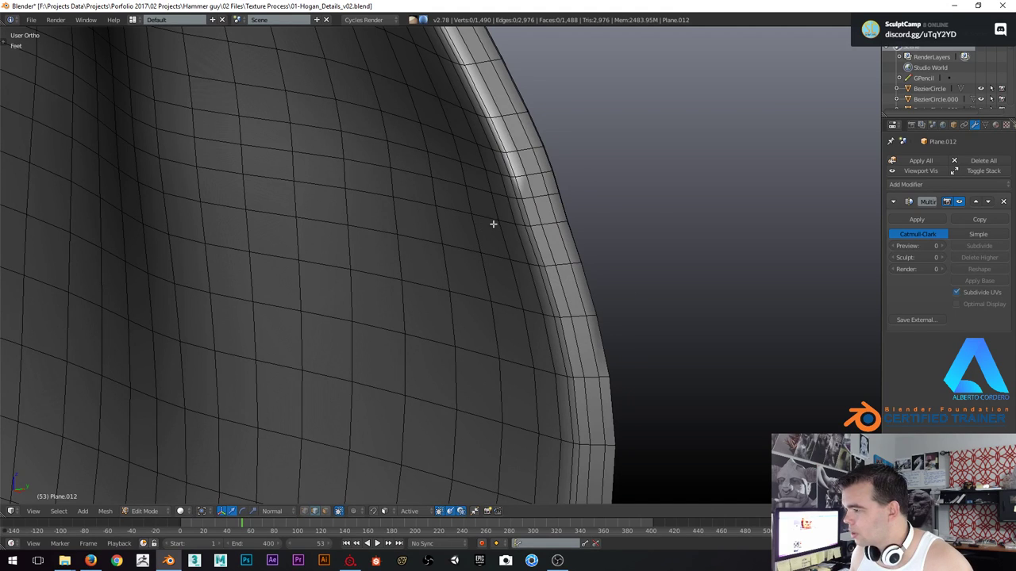
key(Tab)
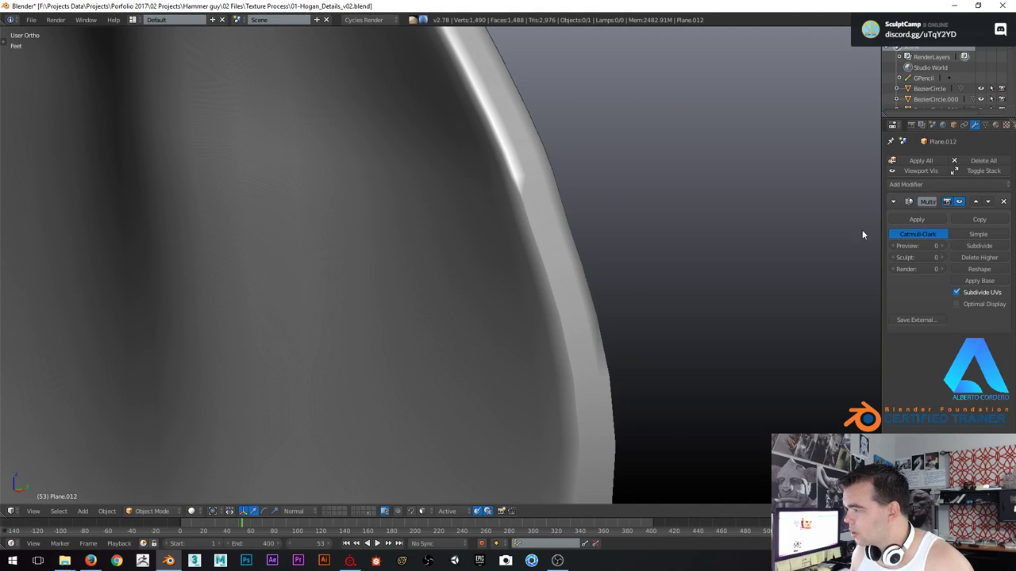
Subdivide the plate to Multiresolution level 4 and check the smoothness of its surface.
click(977, 246)
click(977, 247)
click(978, 247)
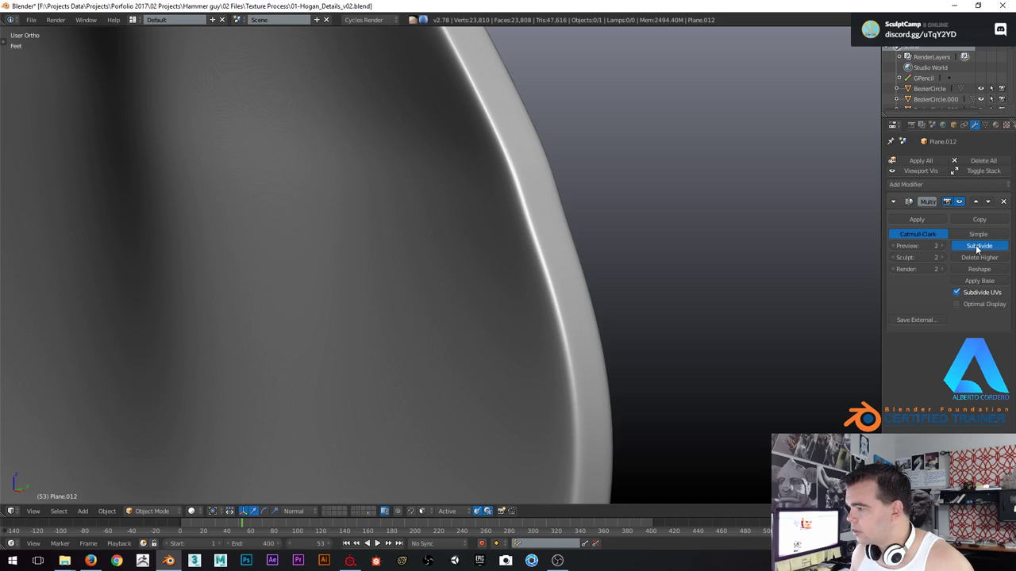
middle_drag(620, 197, 453, 194)
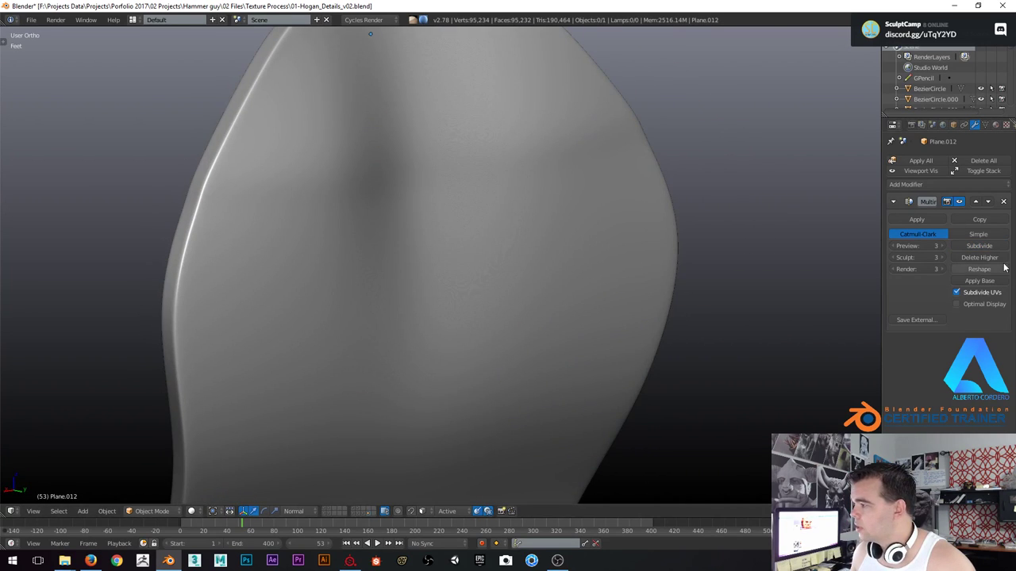
click(966, 246)
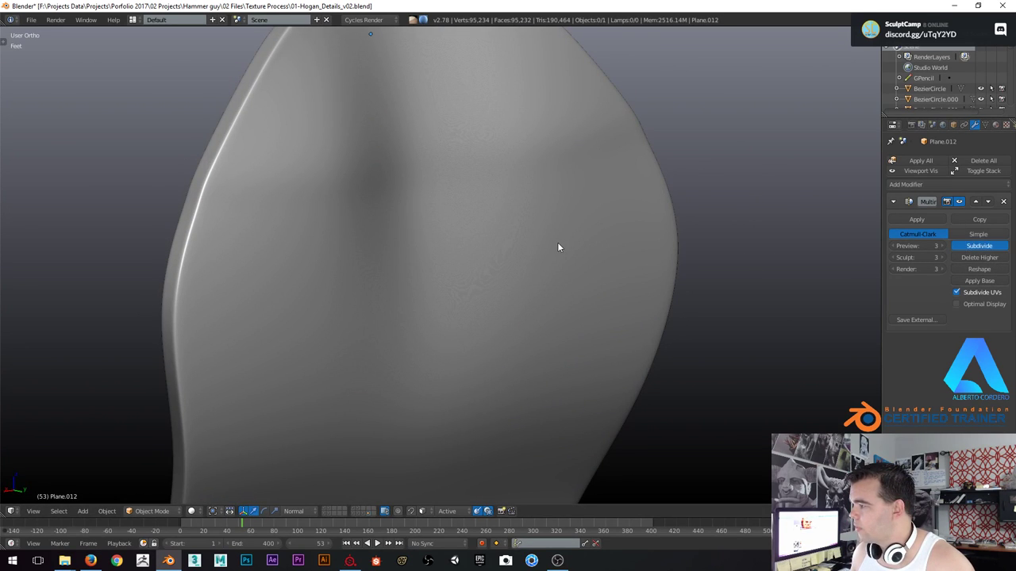
mouse_move(551, 253)
middle_down()
mouse_move(444, 232)
mouse_move(323, 250)
mouse_move(405, 258)
middle_up()
scroll(382, 250, down, 3)
key(z)
key(z)
key(z)
key(z)
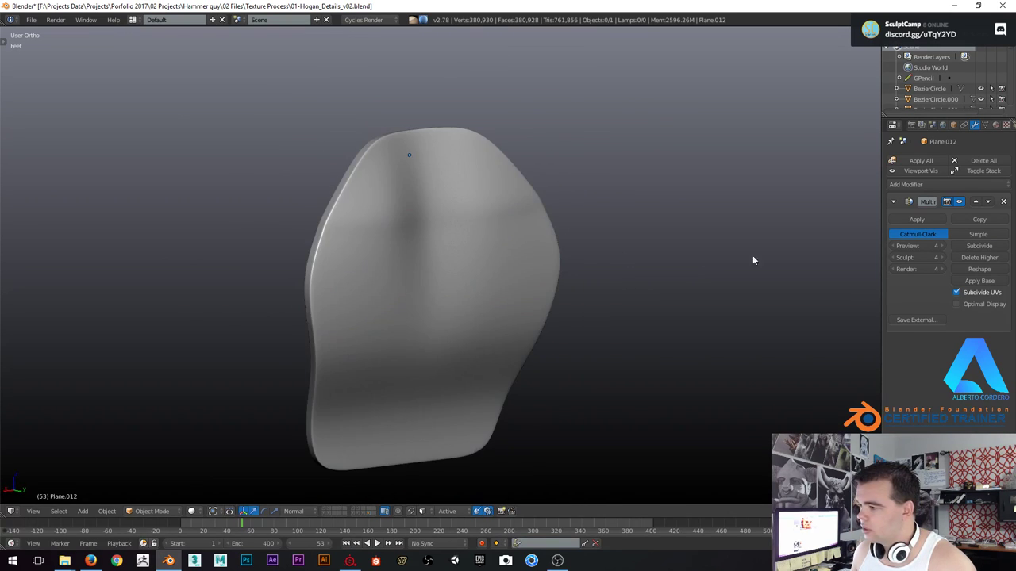
Enable Optimal Display on the Multiresolution modifier and subdivide the plate to level 5.
click(964, 303)
middle_drag(568, 279, 506, 271)
key(z)
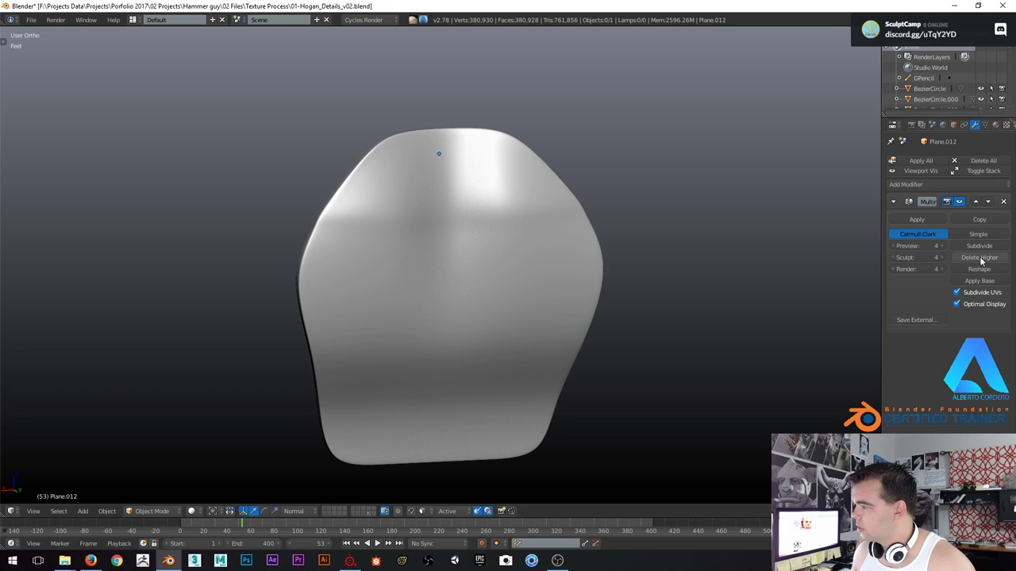
click(980, 246)
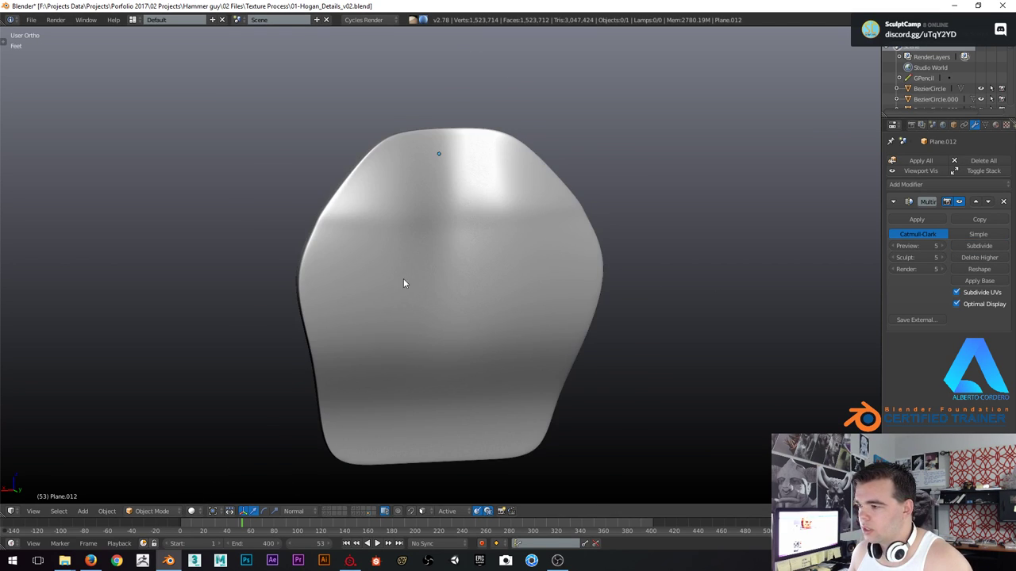
Switch the plate to Sculpt Mode, show the sculpting tool settings and browse the available brushes.
scroll(403, 283, up, 2)
click(152, 511)
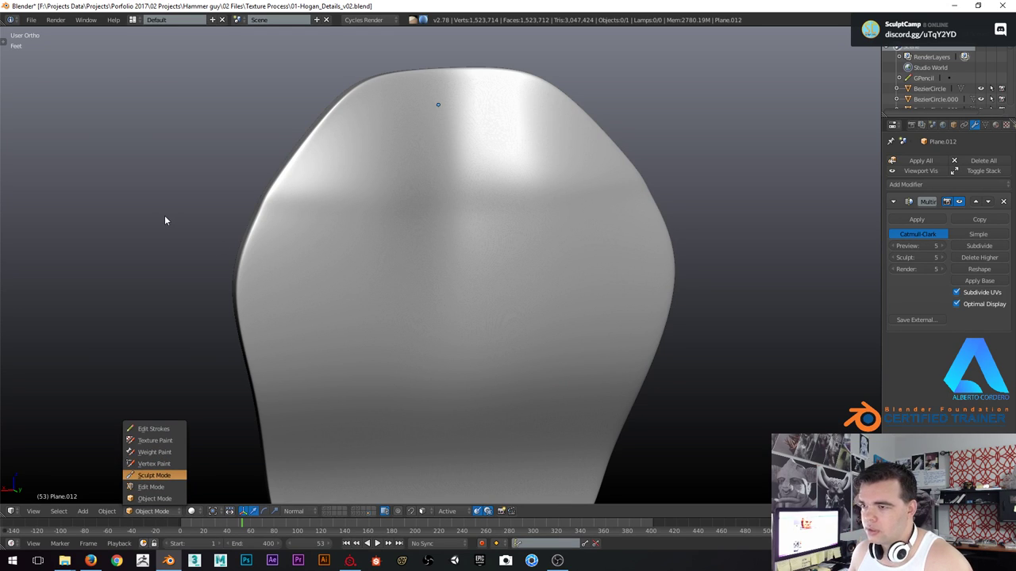
key(Return)
key(t)
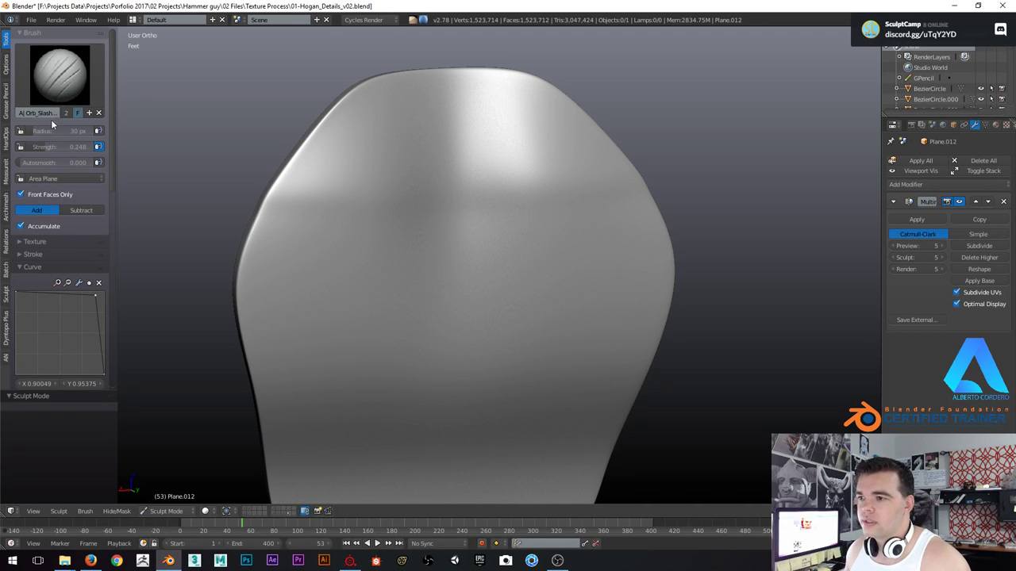
click(59, 79)
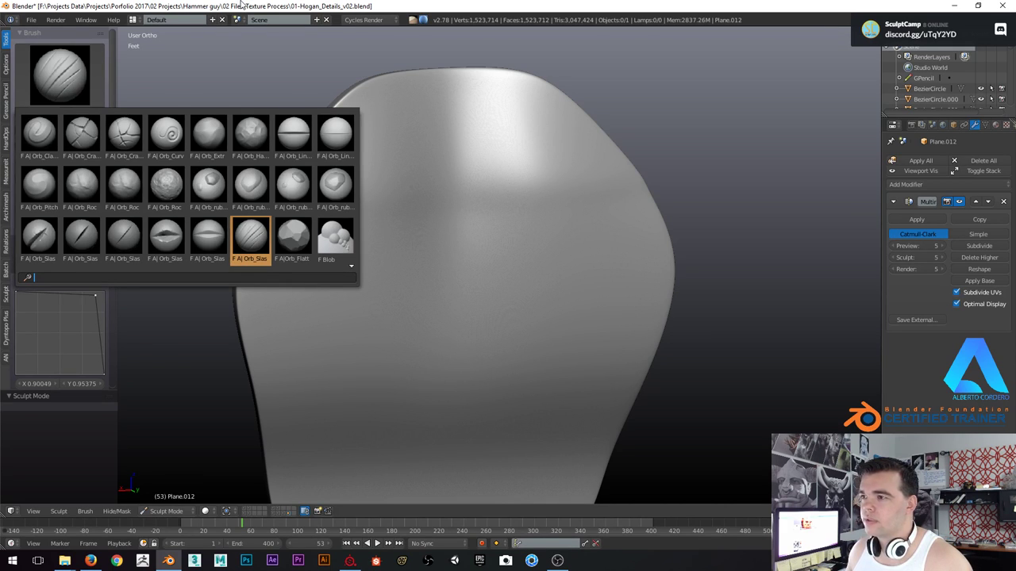
click(91, 561)
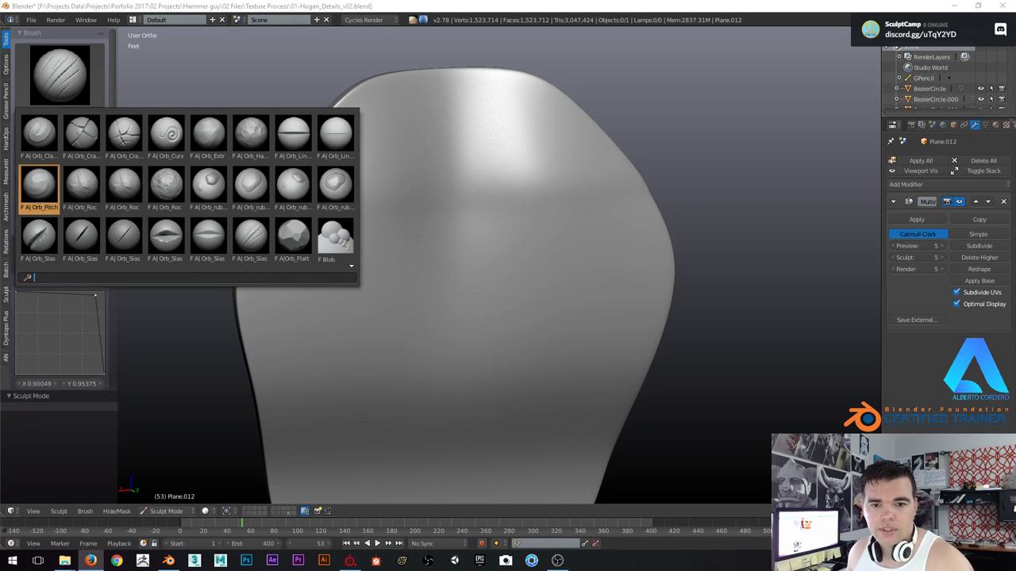
click(479, 6)
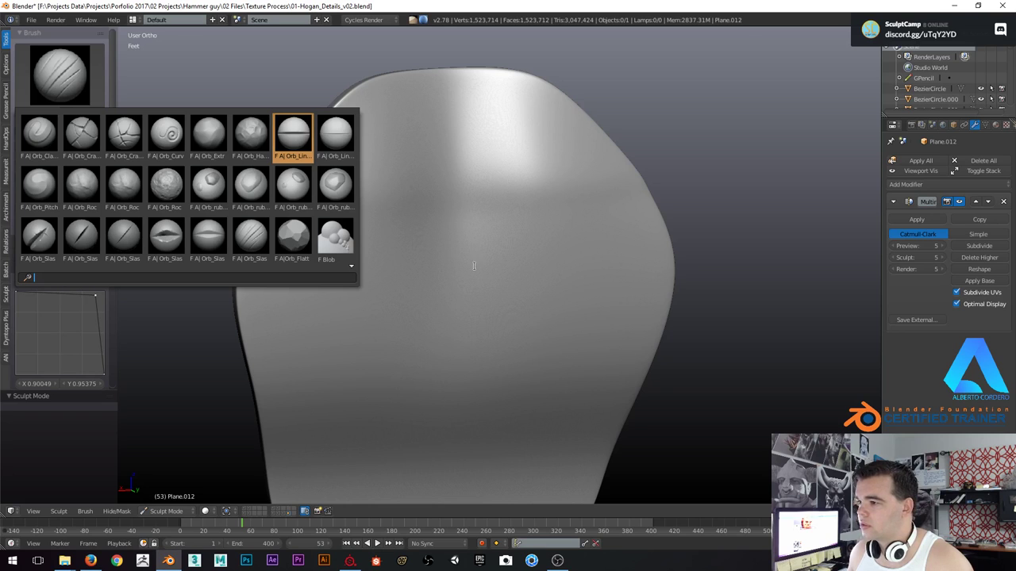
Enter Edit Mode on the high-poly plate and dissolve one closely spaced horizontal edge loop across its upper part.
mouse_move(580, 222)
middle_down()
mouse_move(472, 214)
mouse_move(452, 225)
mouse_move(412, 169)
mouse_move(426, 315)
mouse_move(418, 259)
mouse_move(508, 227)
mouse_move(402, 197)
middle_up()
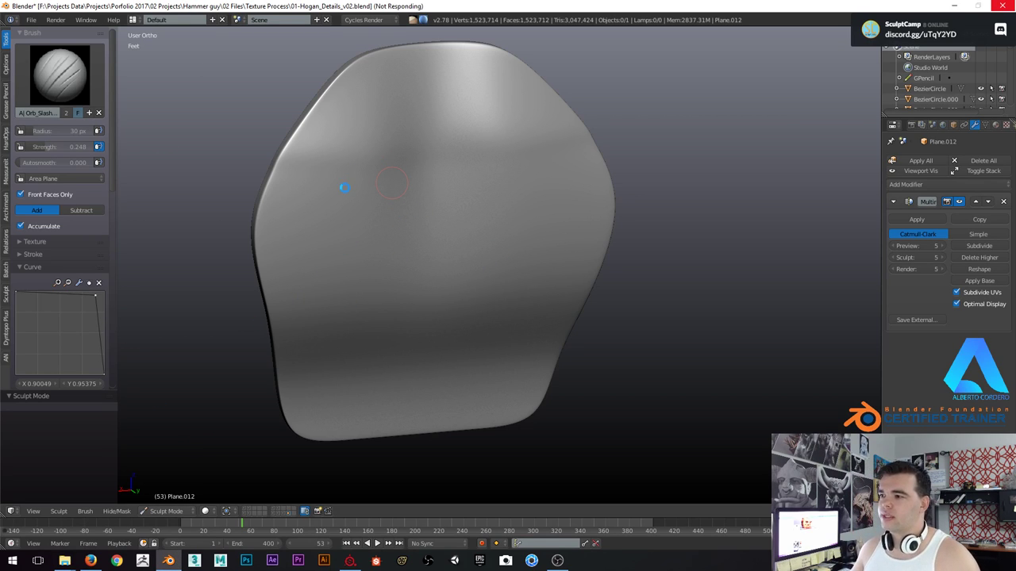
scroll(460, 213, up, 2)
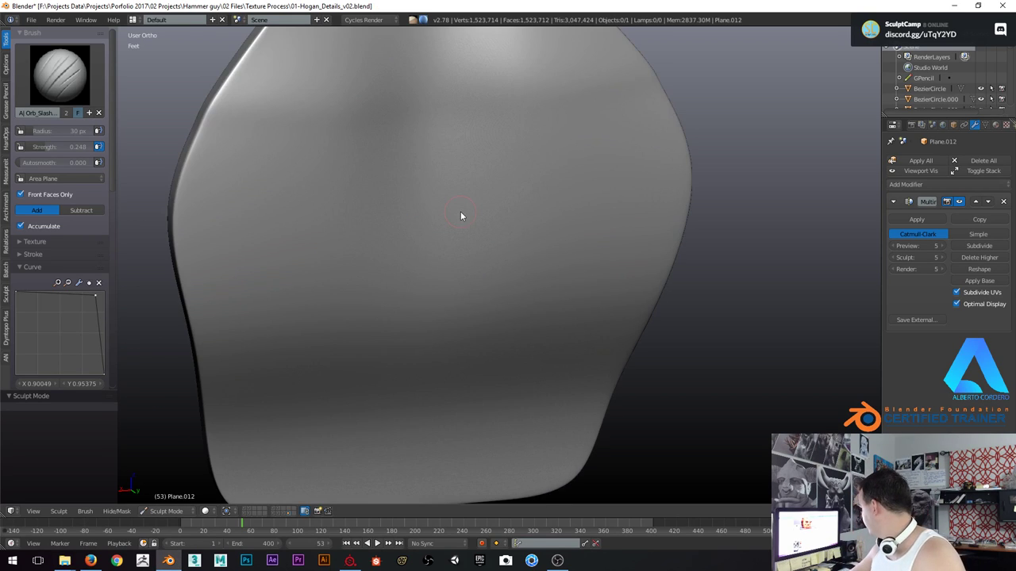
scroll(460, 215, down, 3)
middle_drag(461, 216, 442, 204)
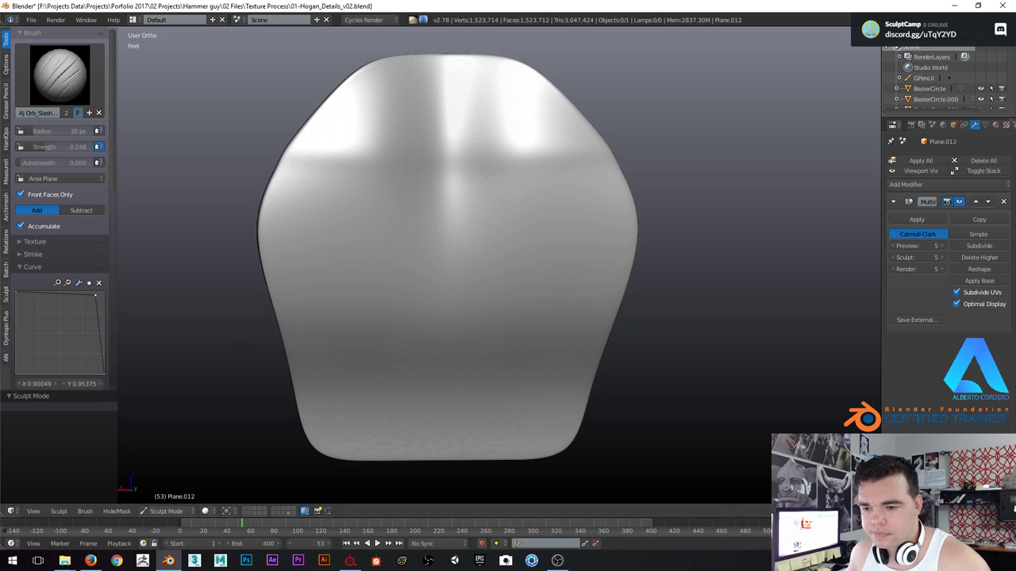
mouse_move(494, 220)
middle_down()
mouse_move(468, 249)
mouse_move(488, 230)
middle_up()
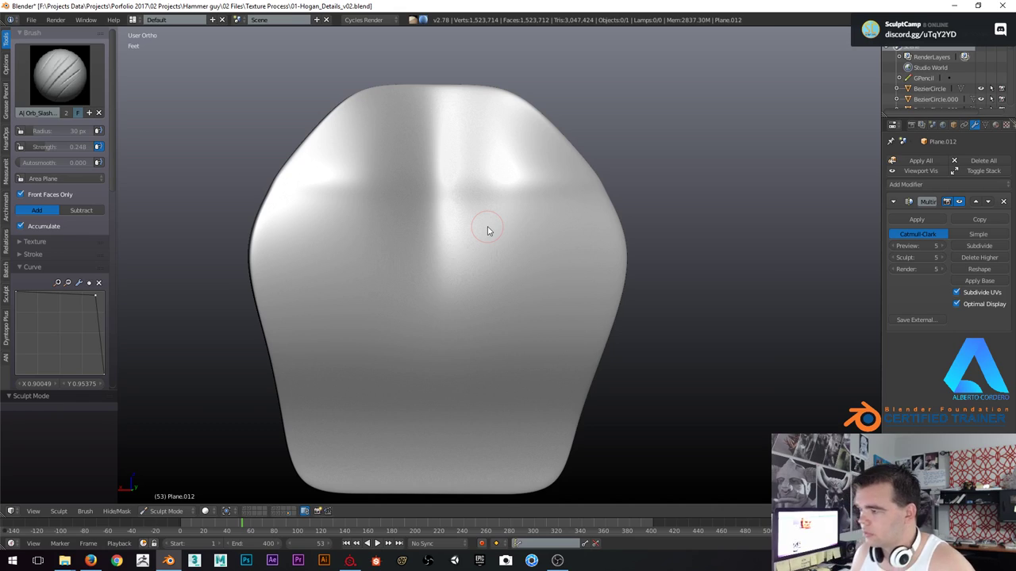
key(Tab)
scroll(379, 221, up, 5)
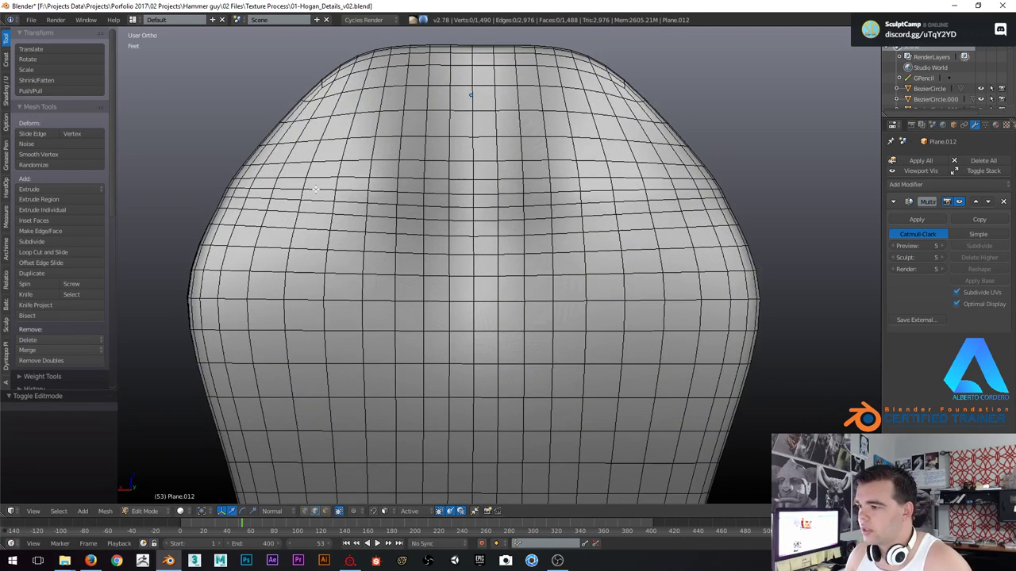
alt+click(315, 189)
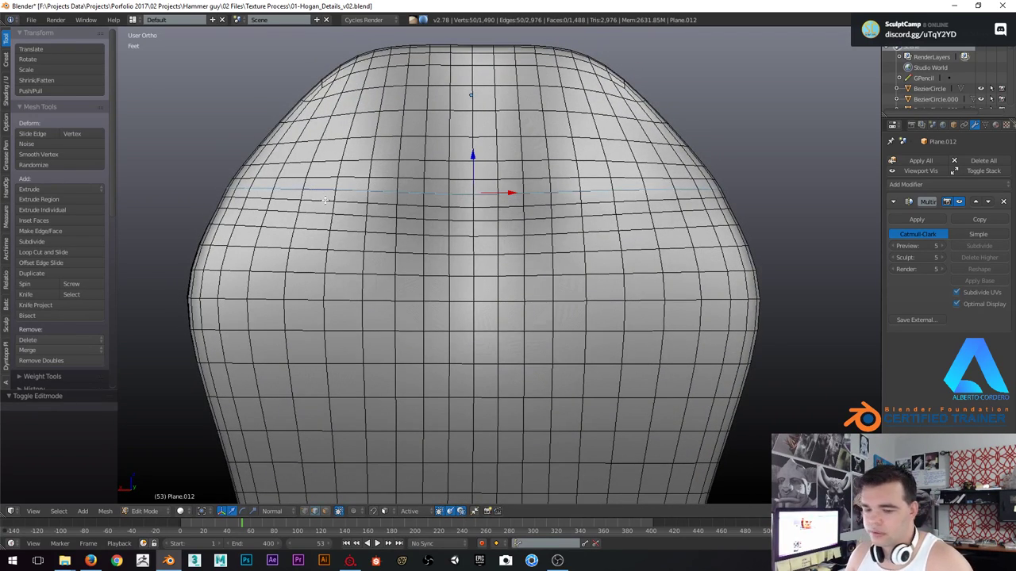
key(ctrl+x)
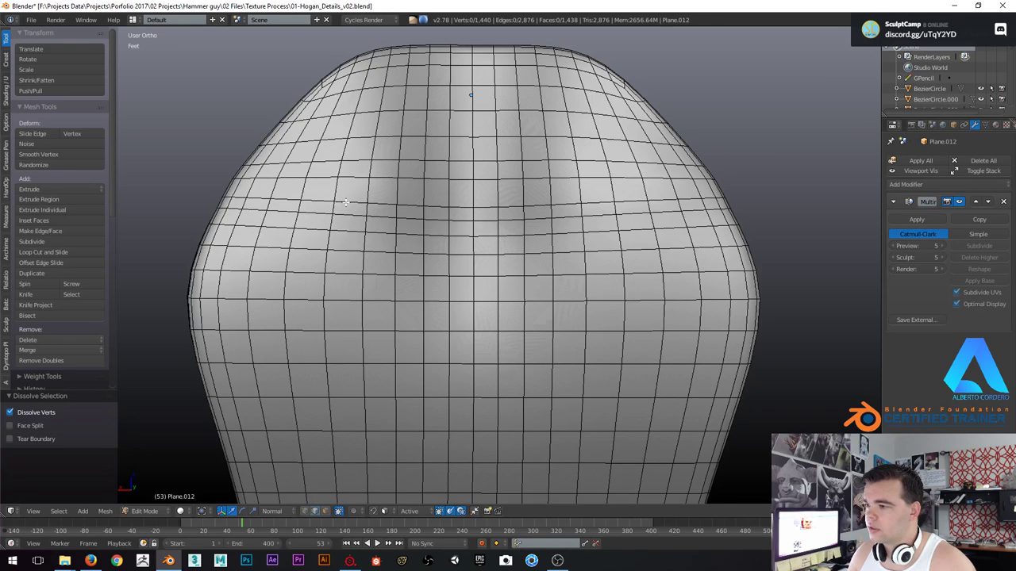
Edge-slide the horizontal loop just below the gap upward by a factor of 0.300, and return to Sculpt Mode.
alt+click(346, 201)
key(g)
key(g)
click(354, 202)
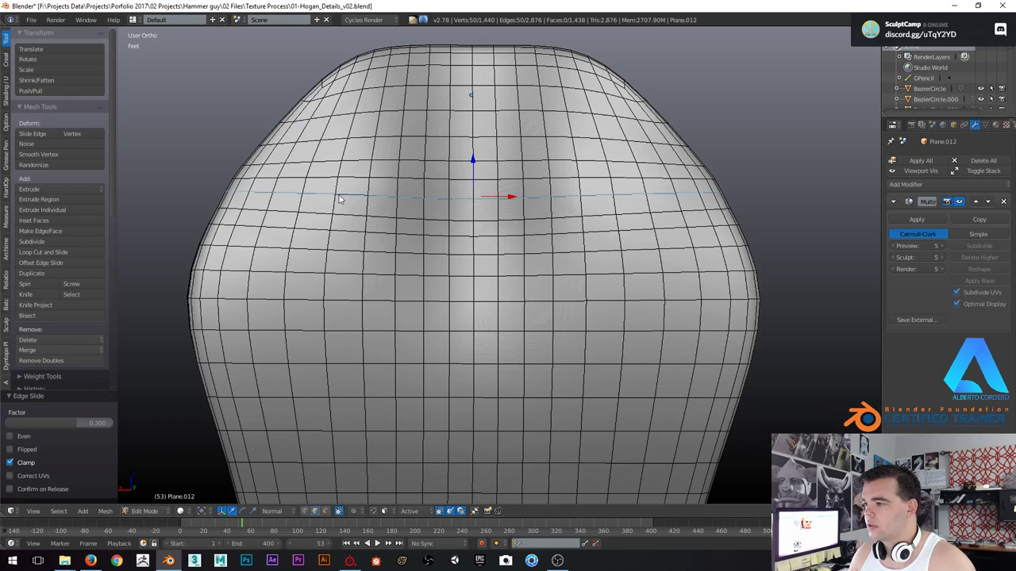
key(Tab)
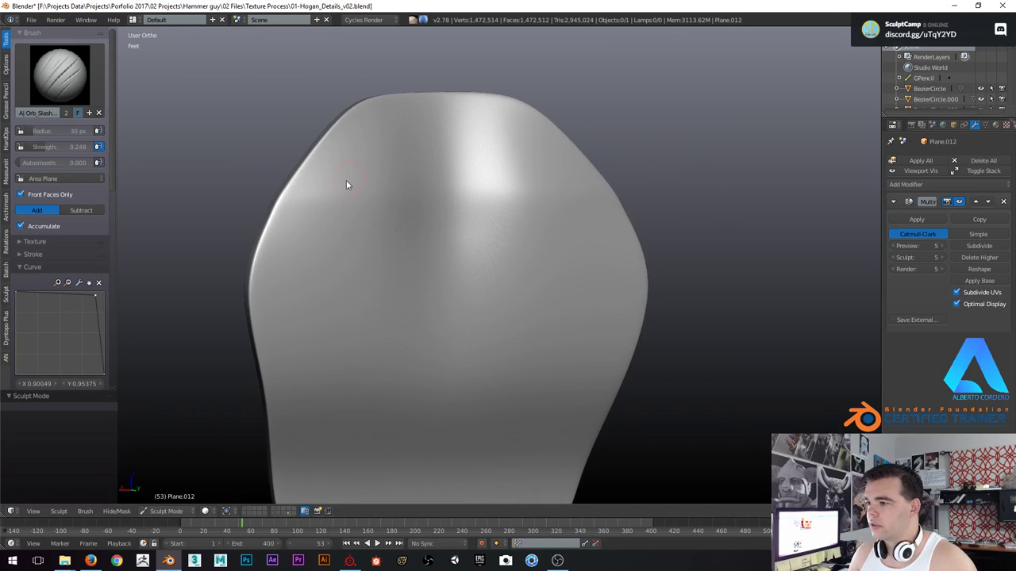
Smooth the horizontal crease across the plate's upper part and enable X mirror symmetry for sculpting.
key(1)
middle_drag(356, 193, 350, 187)
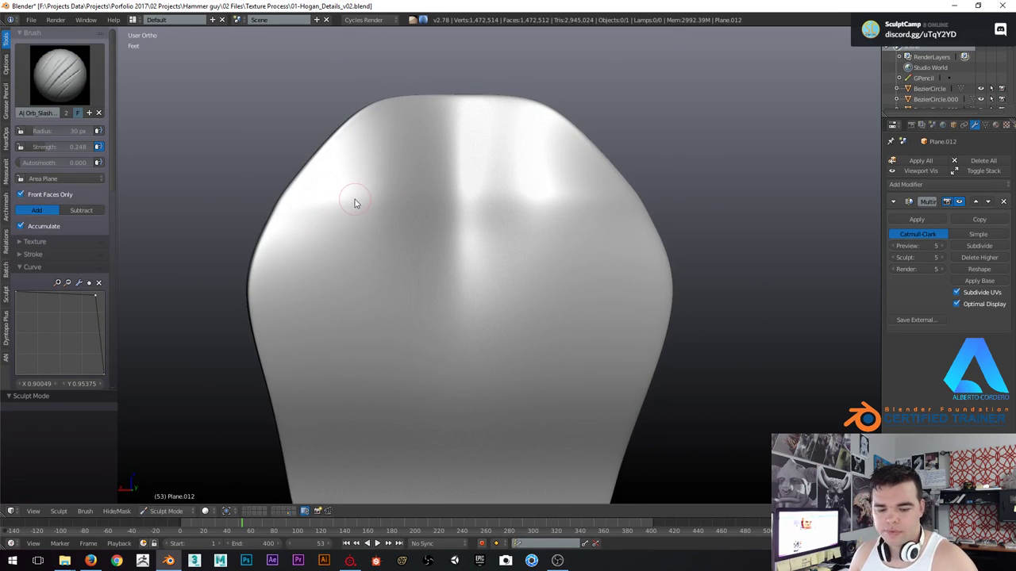
key(s)
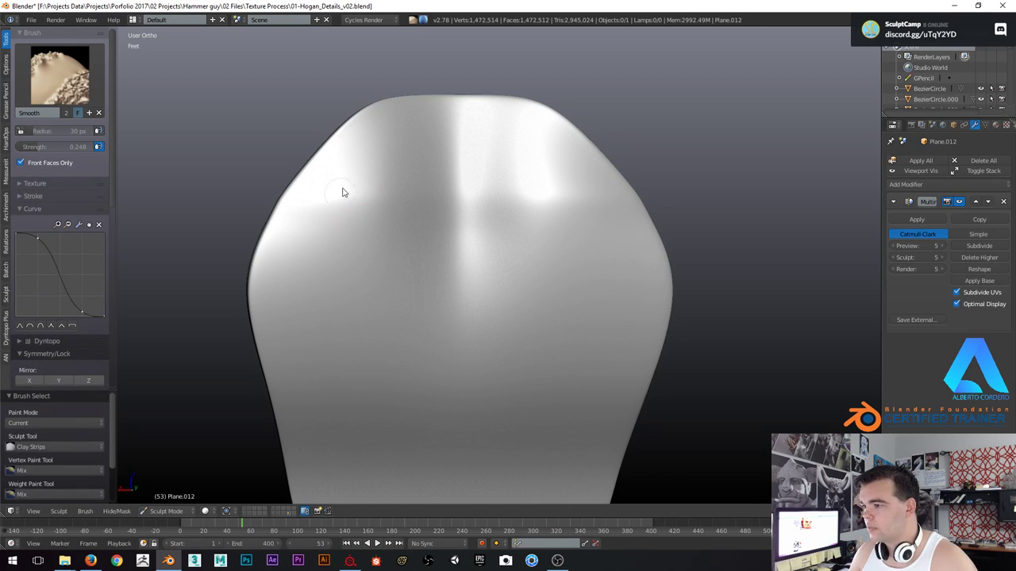
shift+drag(446, 202, 512, 199)
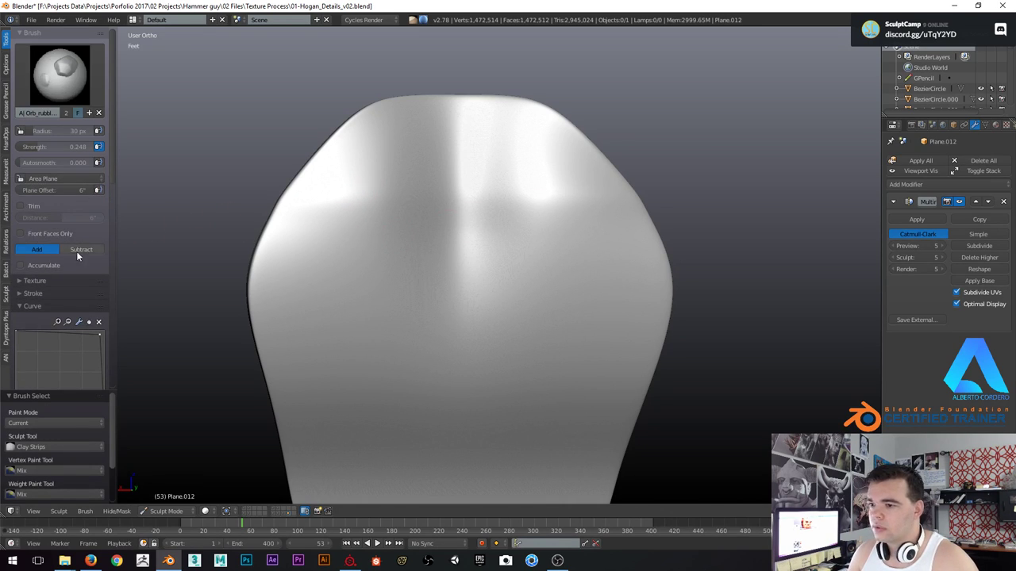
scroll(34, 225, down, 6)
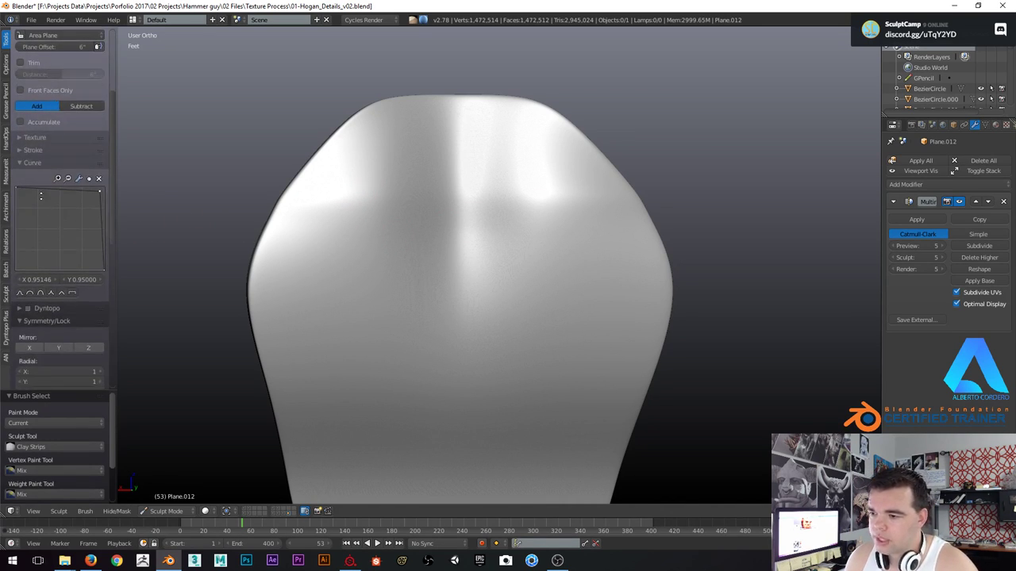
shift+drag(401, 209, 313, 215)
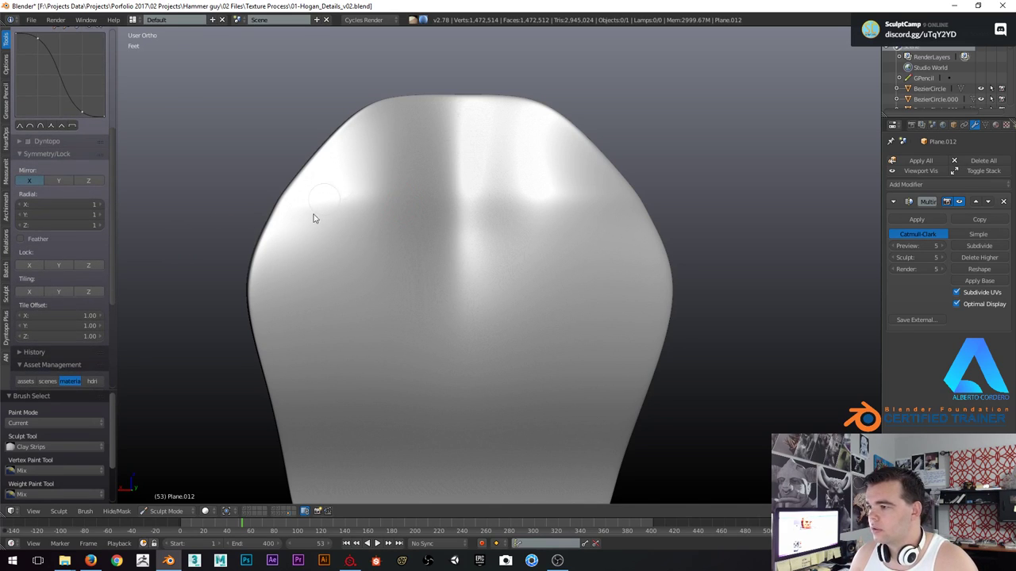
Raise the brush strength to about 0.82 and smooth the crease across the plate's upper part further.
key(shift+f)
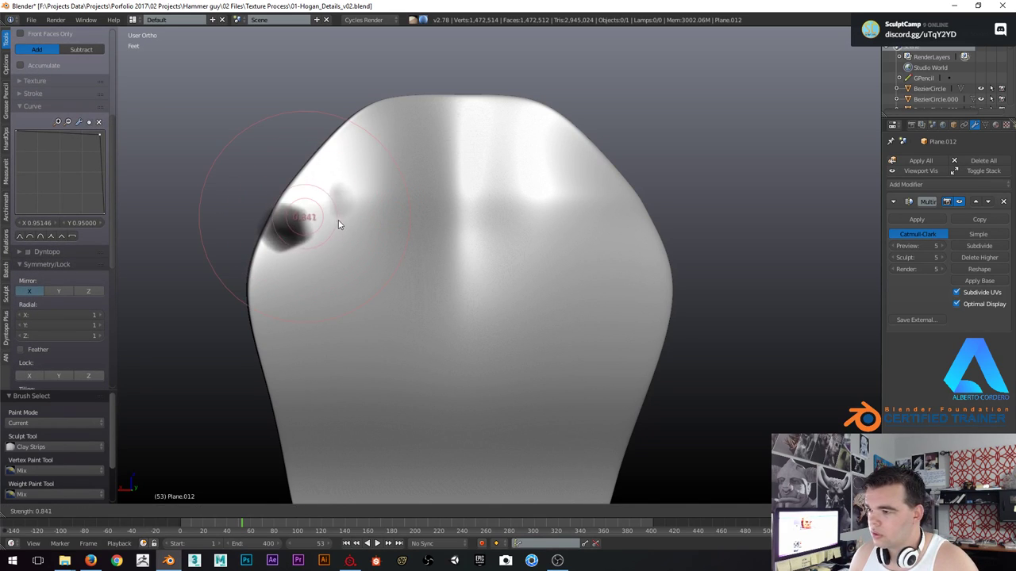
click(335, 212)
shift+drag(334, 210, 367, 206)
mouse_move(407, 185)
shift+middle_down()
mouse_move(400, 237)
mouse_move(413, 231)
shift+middle_up()
key(c)
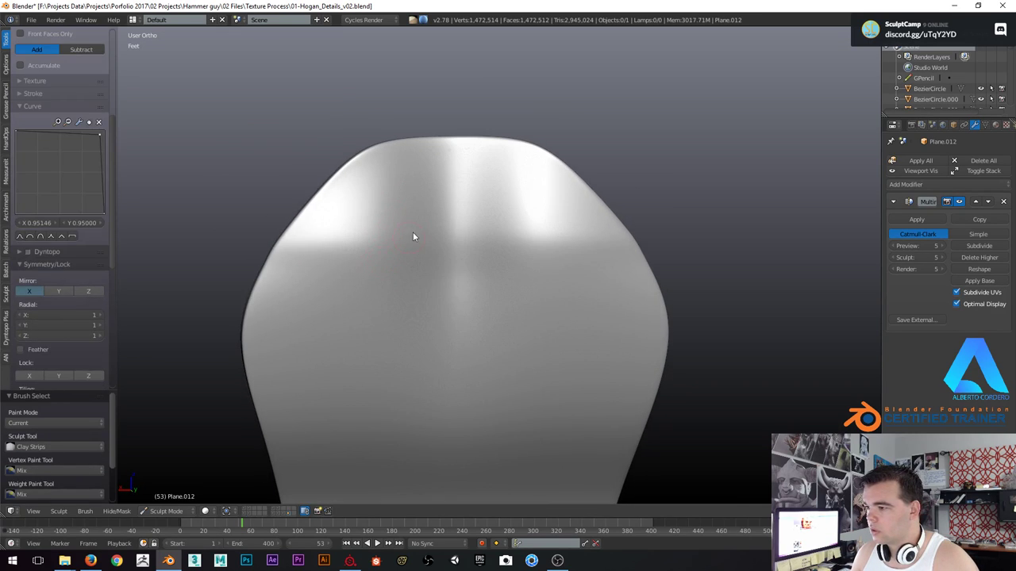
shift+drag(413, 232, 359, 237)
middle_drag(455, 238, 472, 279)
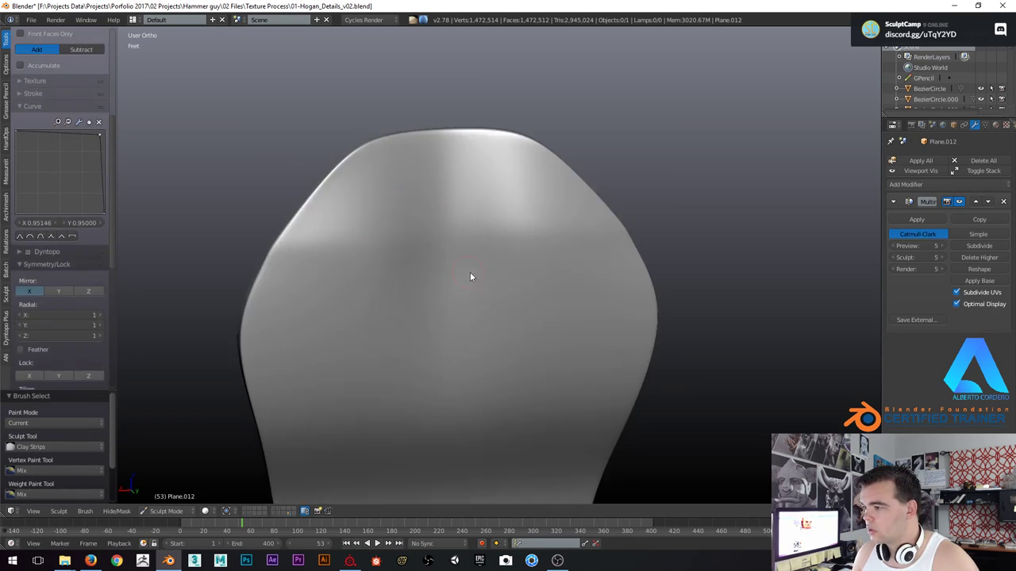
middle_drag(386, 221, 402, 243)
mouse_move(369, 248)
shift+mouse_down()
mouse_move(357, 253)
mouse_move(429, 248)
shift+mouse_up()
middle_drag(428, 248, 329, 231)
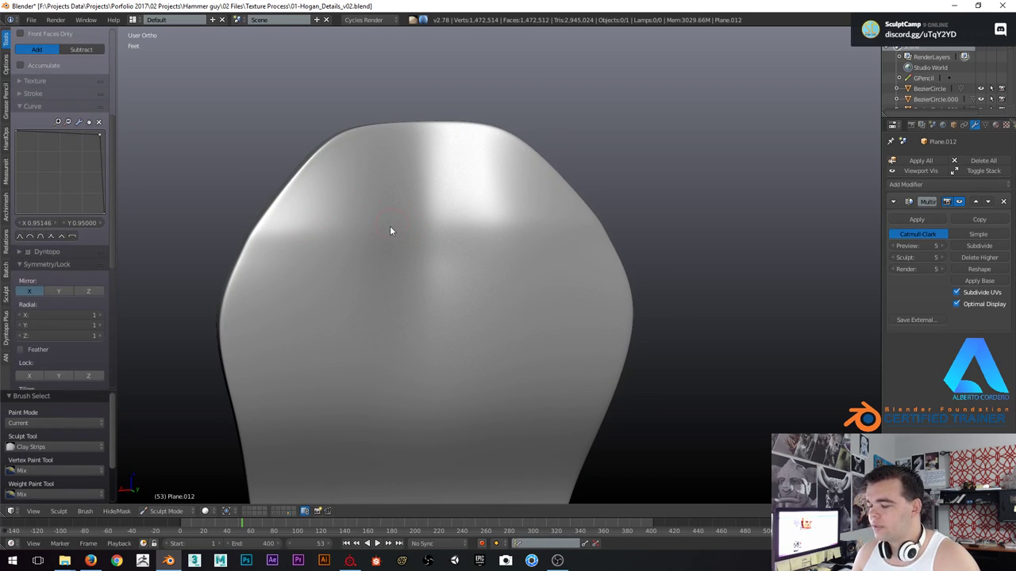
mouse_move(390, 229)
middle_down()
mouse_move(404, 209)
mouse_move(389, 248)
mouse_move(347, 219)
mouse_move(420, 202)
mouse_move(465, 212)
mouse_move(447, 261)
mouse_move(473, 238)
middle_up()
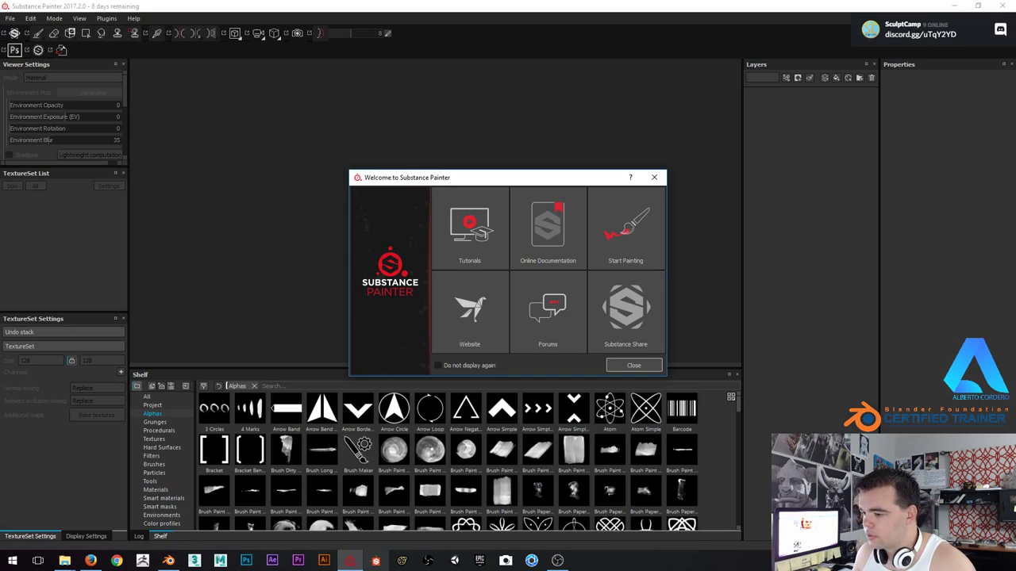
In Substance Painter, dismiss the welcome window and open the recent project Chestplate.spp.
click(654, 177)
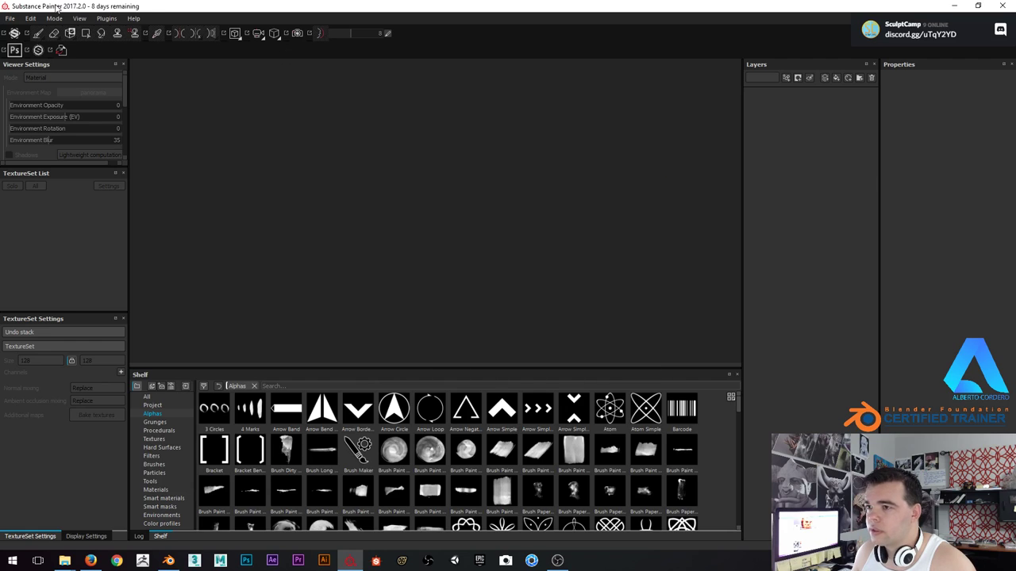
click(10, 18)
mouse_move(44, 51)
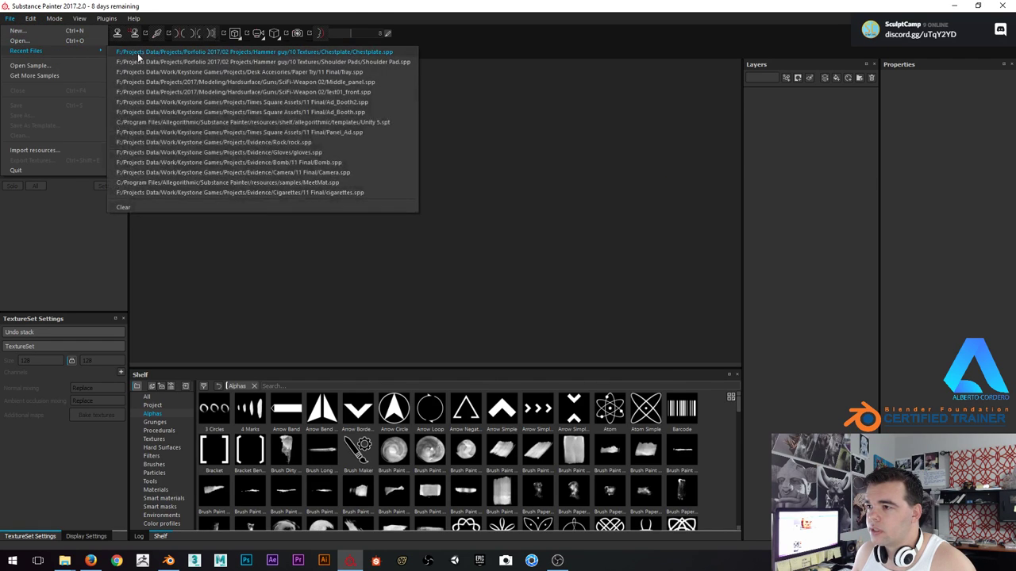
click(147, 54)
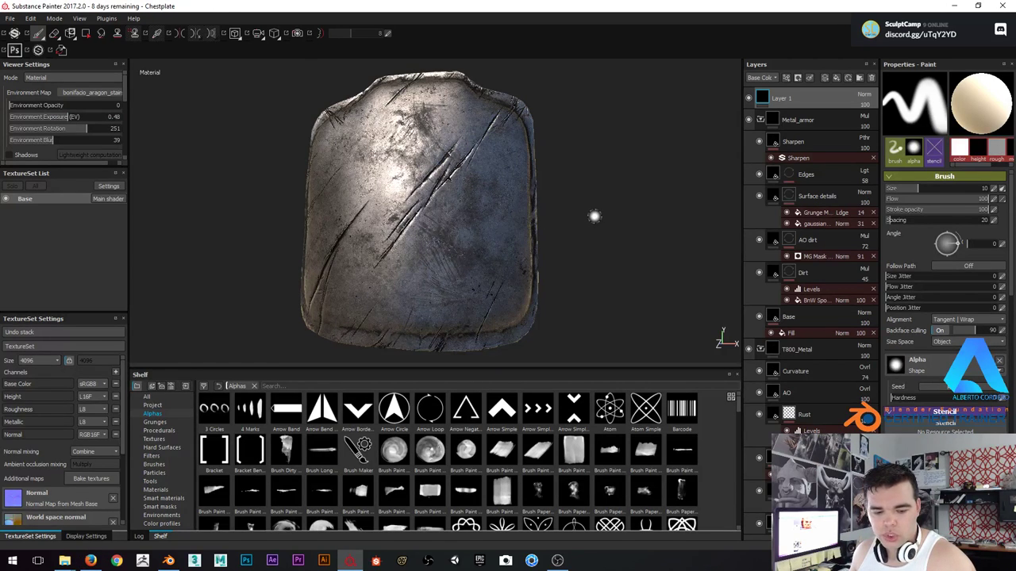
Examine the slashes, scratches and edge damage on the textured chestplate from several angles, and switch back to Blender.
key(Tab)
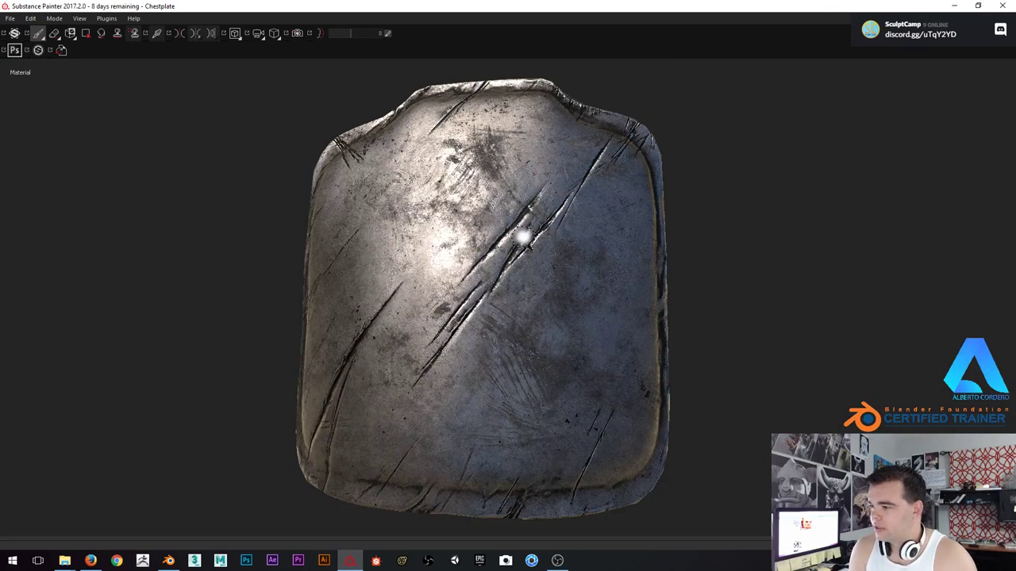
scroll(523, 236, up, 2)
scroll(523, 237, down, 4)
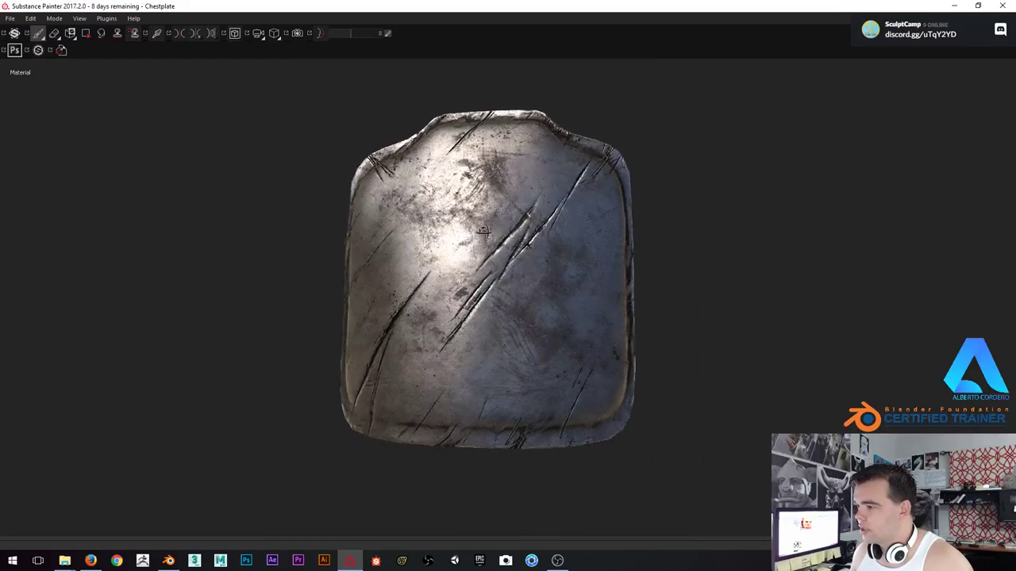
mouse_move(523, 237)
alt+mouse_down()
mouse_move(604, 247)
mouse_move(461, 243)
mouse_move(621, 261)
mouse_move(564, 231)
mouse_move(576, 191)
mouse_move(713, 167)
mouse_move(134, 175)
mouse_move(696, 247)
mouse_move(429, 231)
mouse_move(412, 241)
alt+mouse_up()
scroll(412, 242, up, 2)
alt+drag(474, 235, 431, 240)
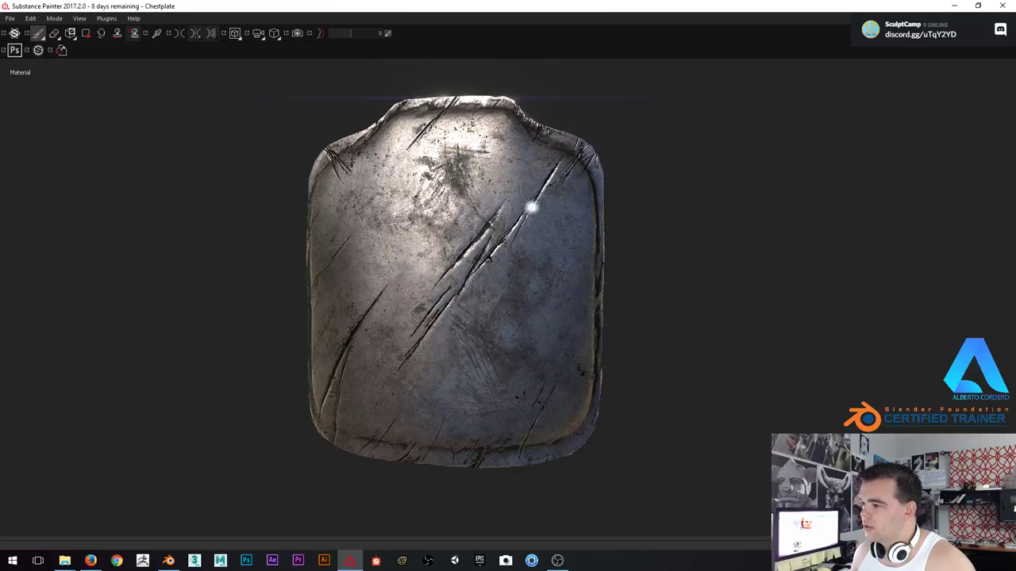
scroll(533, 224, down, 1)
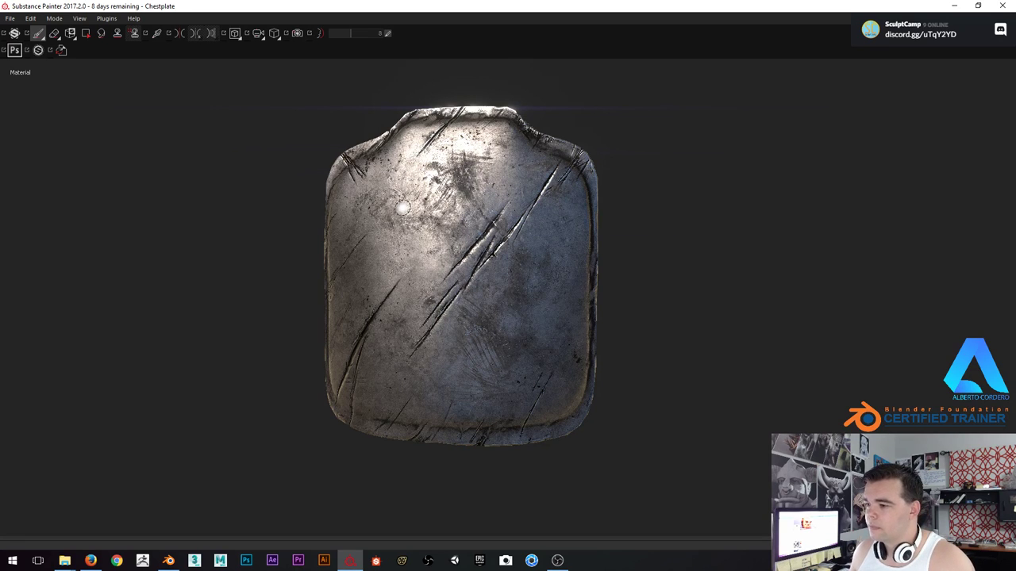
alt+drag(403, 208, 379, 222)
alt+middle_drag(434, 212, 414, 215)
alt+drag(413, 216, 478, 211)
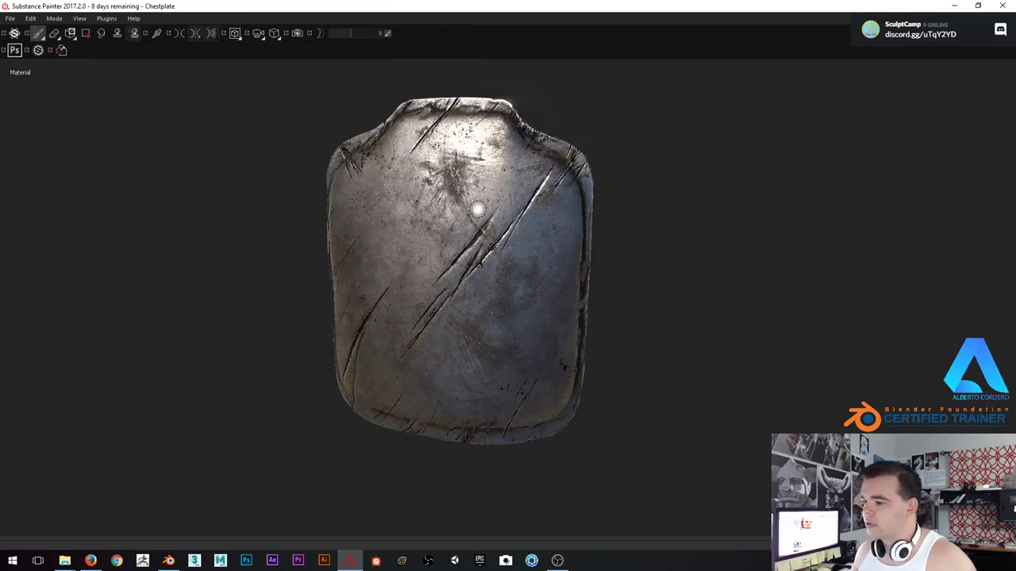
key(Tab)
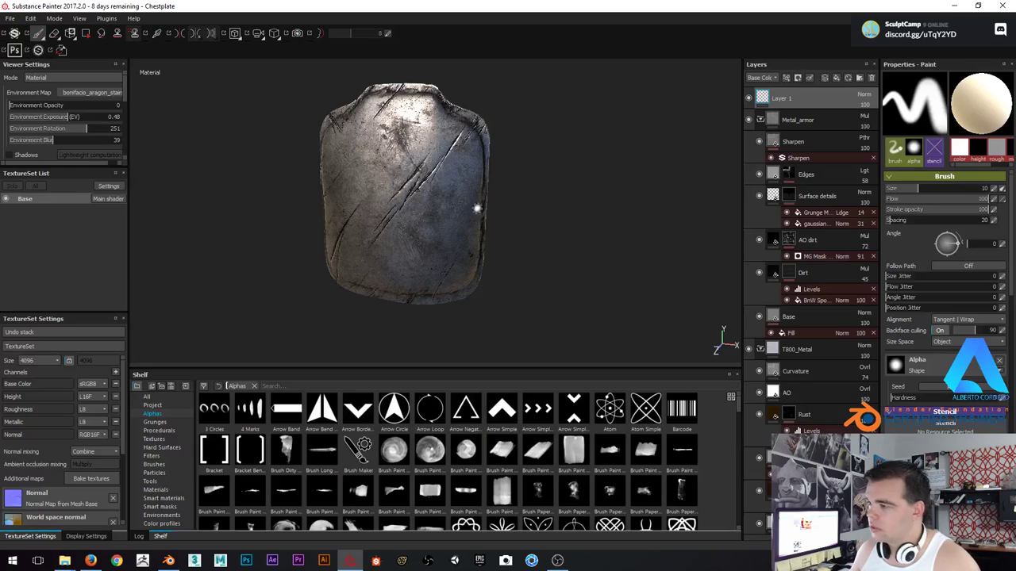
click(957, 5)
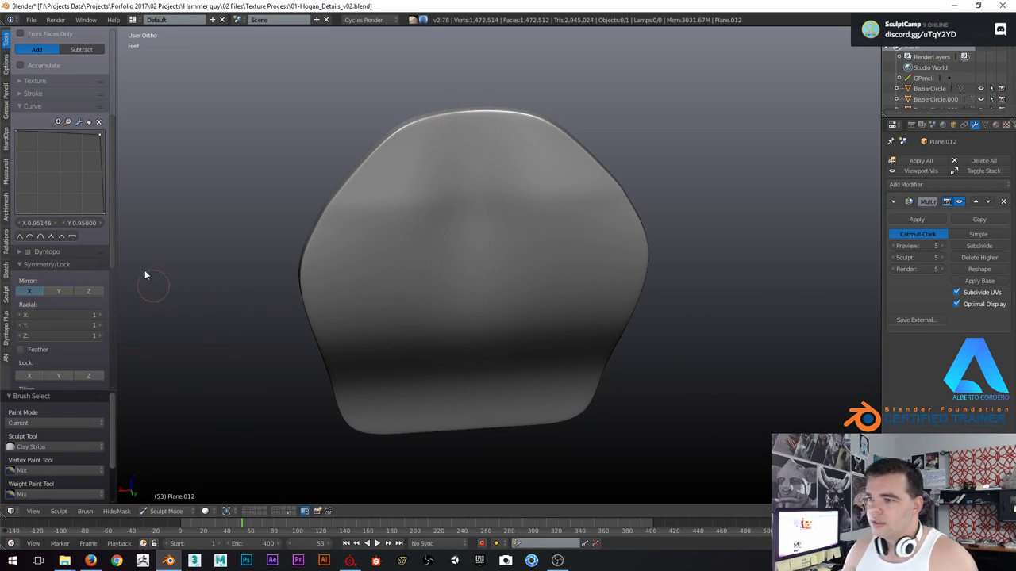
Try a mirrored slash across the plate's upper centre with the AJ Orb_Slash brush and undo it.
scroll(60, 238, up, 5)
click(59, 75)
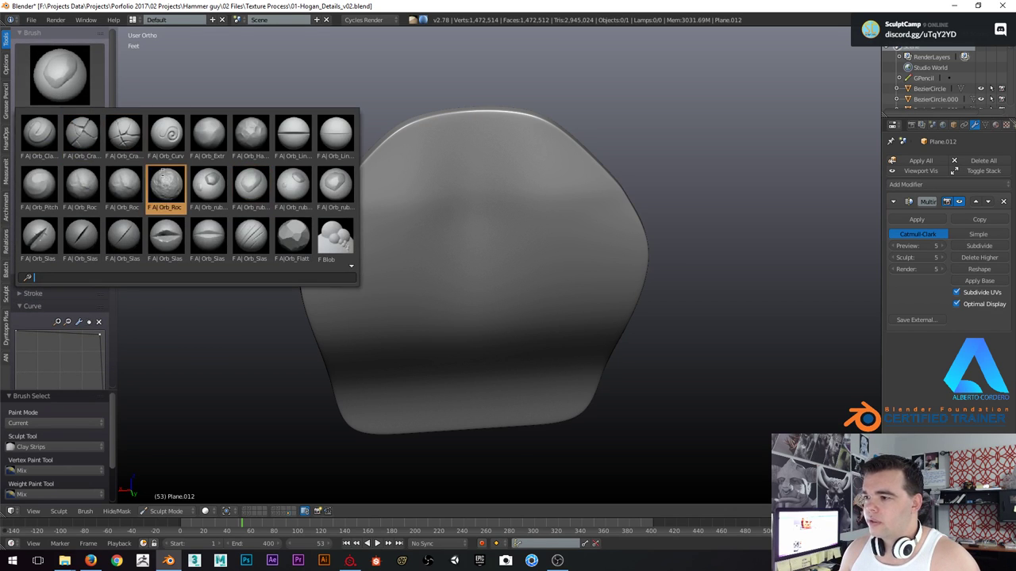
click(246, 238)
middle_drag(461, 274, 548, 278)
drag(562, 279, 476, 191)
middle_drag(476, 191, 495, 199)
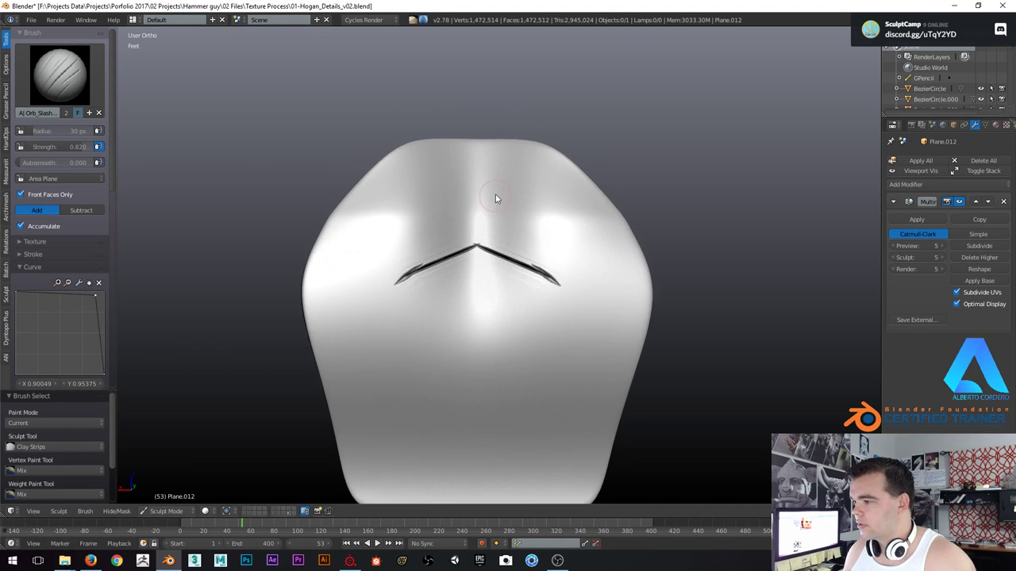
key(ctrl+z)
Turn off X mirroring, set the brush strength to 0.277, and test a diagonal slash on the plate's upper centre before undoing it.
scroll(56, 238, down, 6)
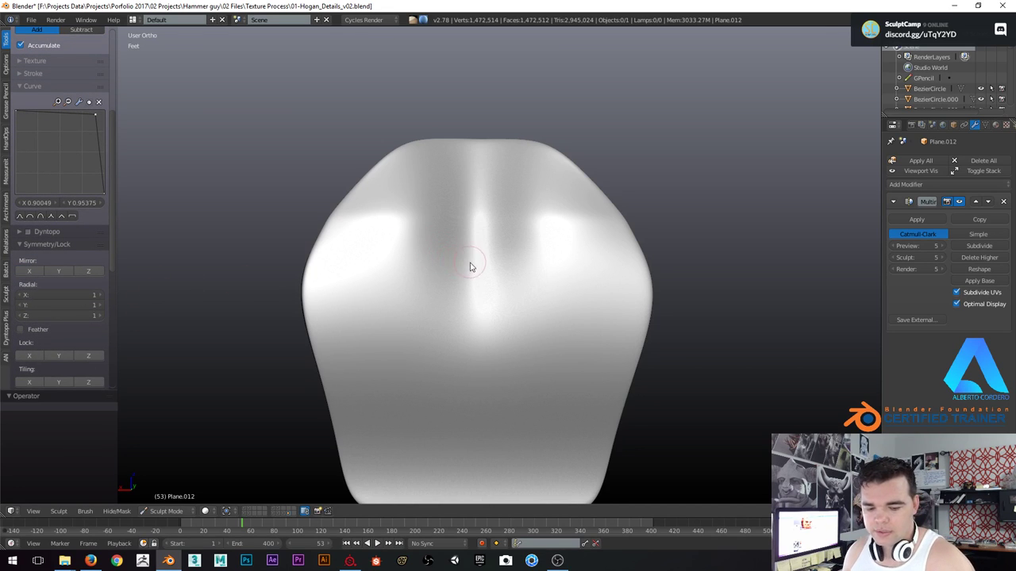
key(shift+f)
click(517, 259)
drag(563, 229, 466, 326)
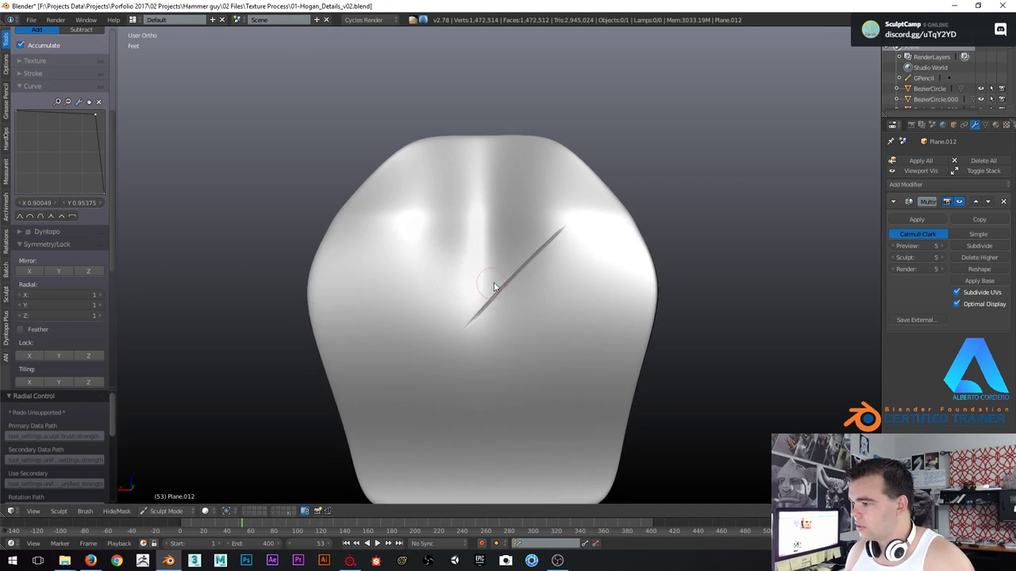
key(ctrl+z)
Select the AJ Orb_Rock sculpting brush for adding surface texture to the plate.
scroll(526, 218, up, 2)
scroll(108, 183, up, 5)
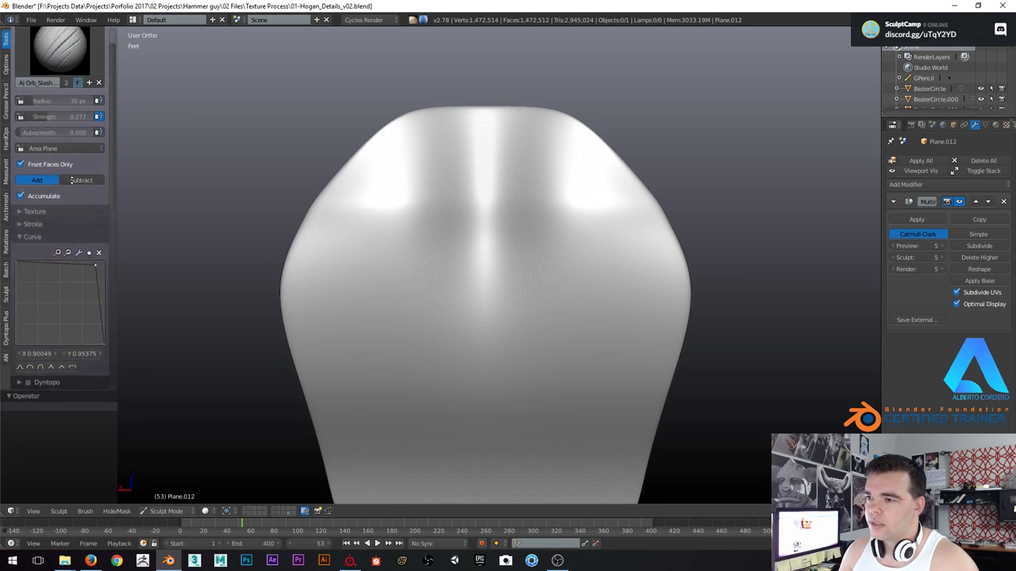
scroll(72, 180, up, 1)
click(62, 83)
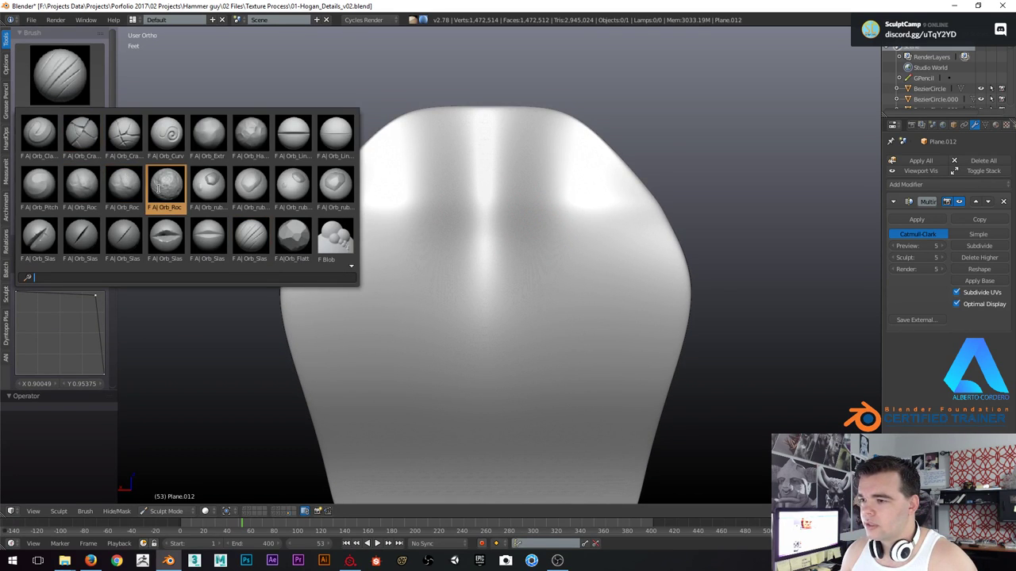
click(81, 188)
middle_drag(450, 295, 462, 247)
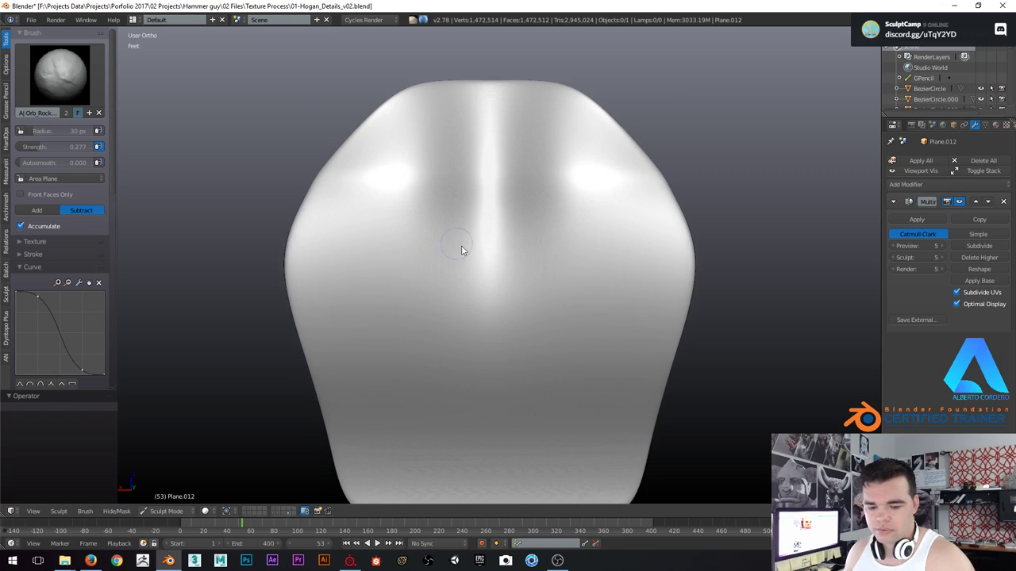
Set the rock brush's radius to 87 px and its strength to 0.119.
key(f)
click(508, 261)
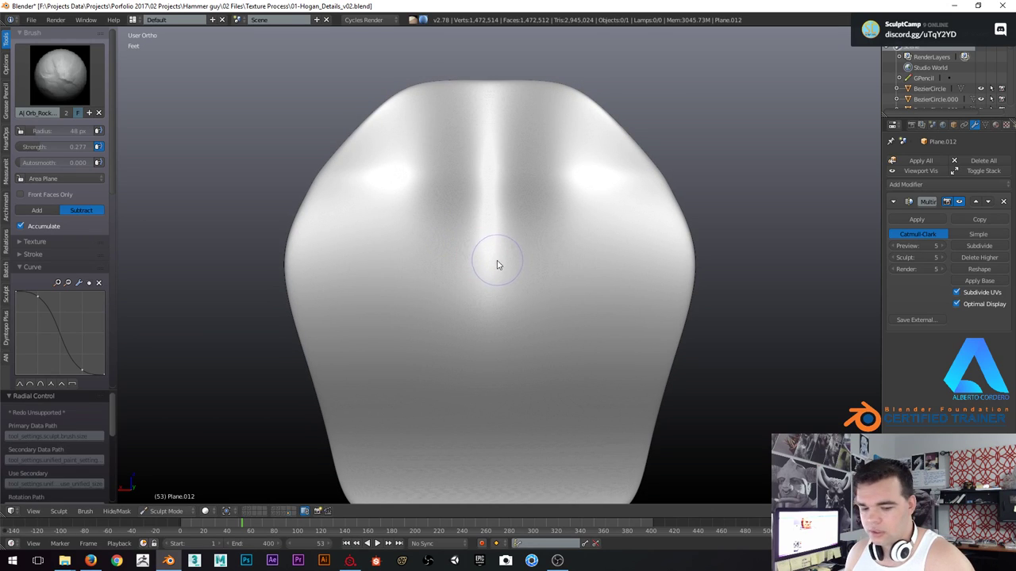
key(f)
click(523, 277)
key(f)
click(480, 263)
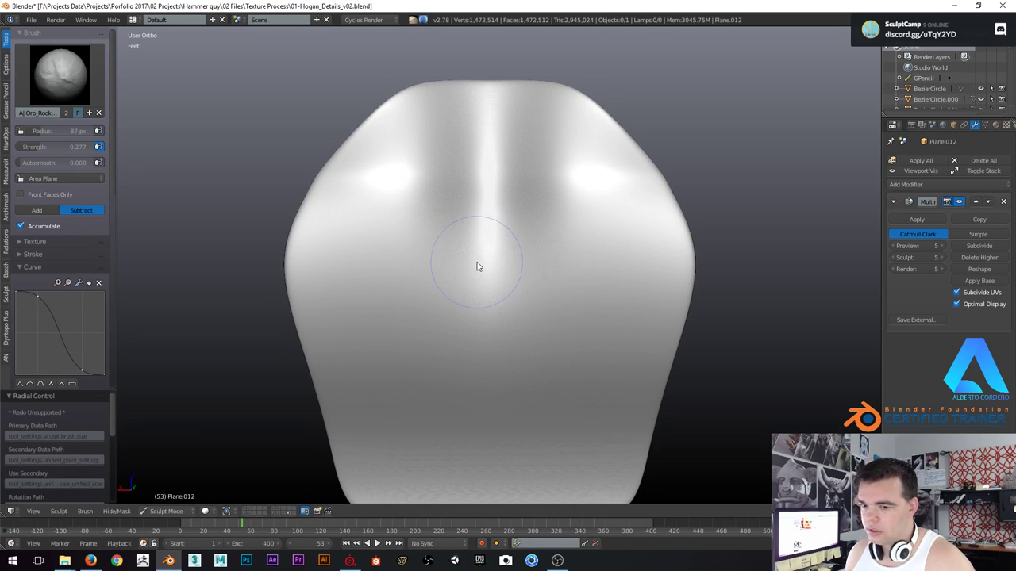
key(shift+f)
click(503, 274)
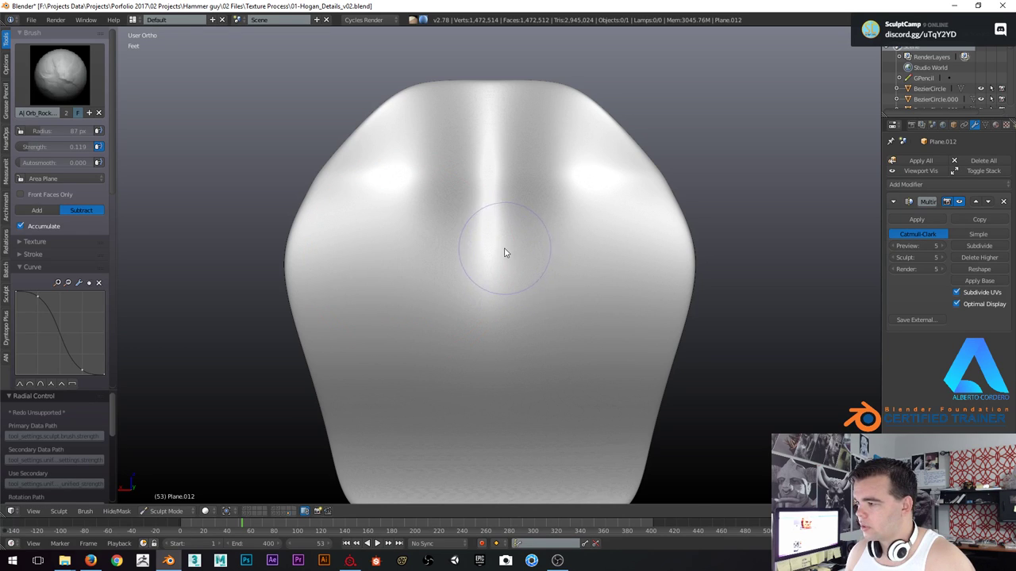
Carve a first patch of rough rock texture into the plate's upper centre and soften it with smoothing strokes.
mouse_move(506, 249)
mouse_down()
mouse_move(538, 300)
mouse_move(525, 333)
mouse_up()
middle_drag(565, 296, 530, 249)
shift+drag(516, 255, 485, 219)
middle_drag(486, 219, 502, 274)
shift+drag(502, 273, 517, 276)
middle_drag(516, 277, 500, 252)
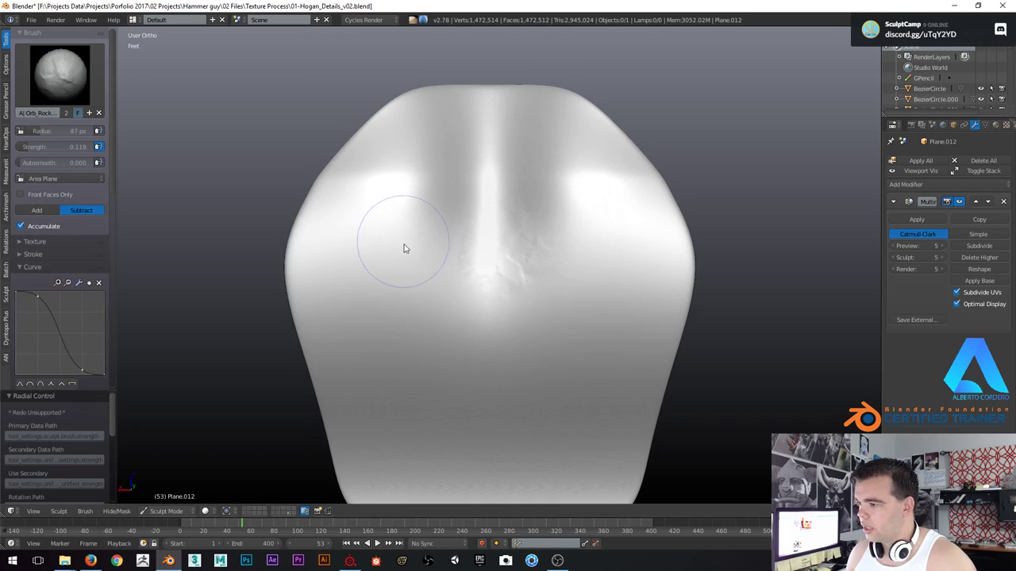
Extend the subtle rock-textured dents over the plate's upper centre and toward its left side, checking the relief from different angles.
drag(403, 244, 388, 381)
mouse_move(388, 380)
middle_down()
mouse_move(404, 250)
mouse_move(421, 269)
mouse_move(401, 233)
middle_up()
middle_drag(386, 335, 404, 223)
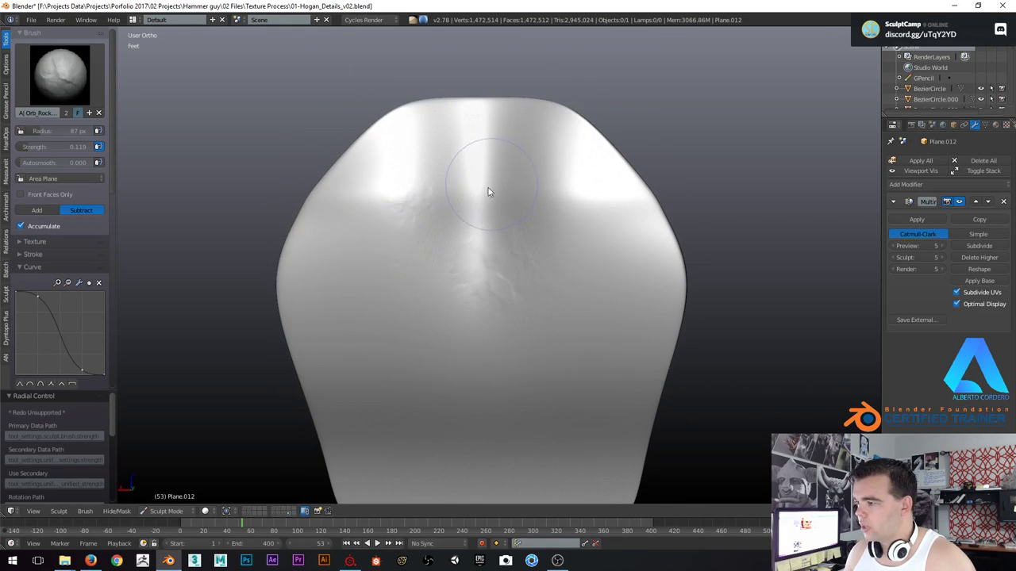
drag(489, 189, 468, 303)
drag(440, 208, 416, 305)
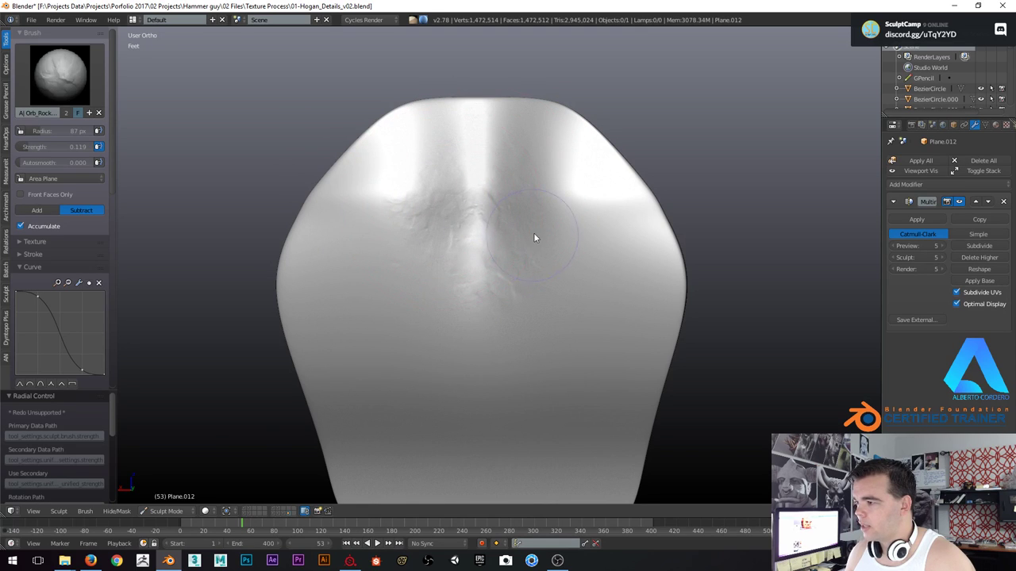
middle_drag(534, 237, 476, 281)
mouse_move(464, 322)
middle_down()
mouse_move(468, 277)
mouse_move(450, 225)
middle_up()
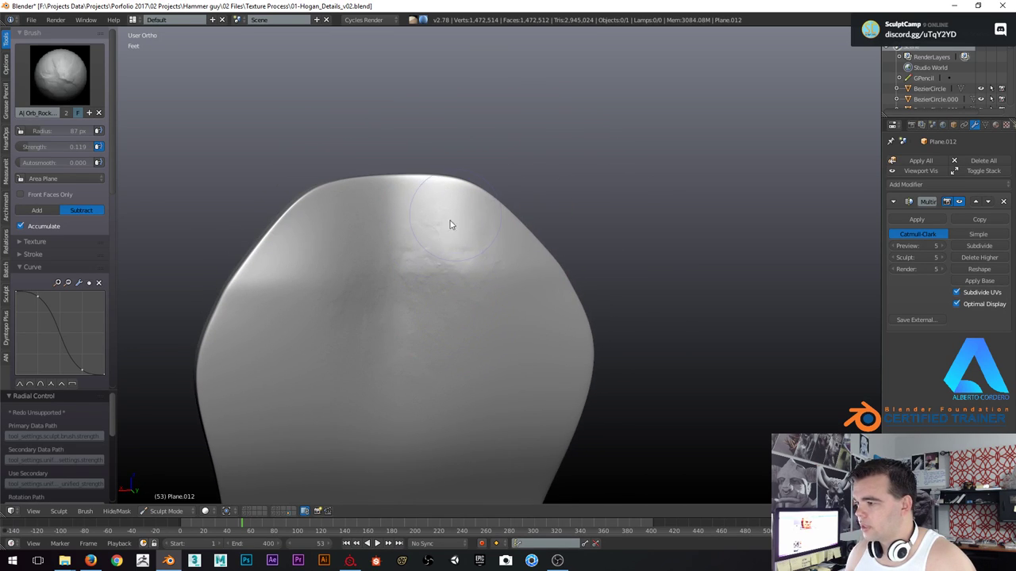
middle_drag(411, 279, 346, 256)
middle_drag(331, 315, 336, 211)
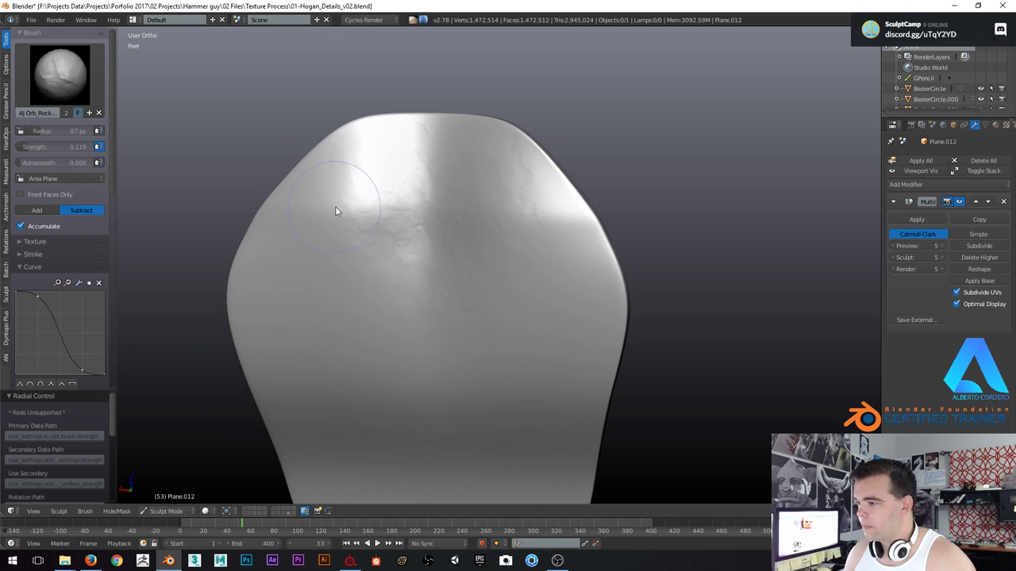
Carve more rock-textured dents across the plate's upper half and both shoulders with the AJ Orb_Rock brush.
middle_drag(315, 334, 331, 288)
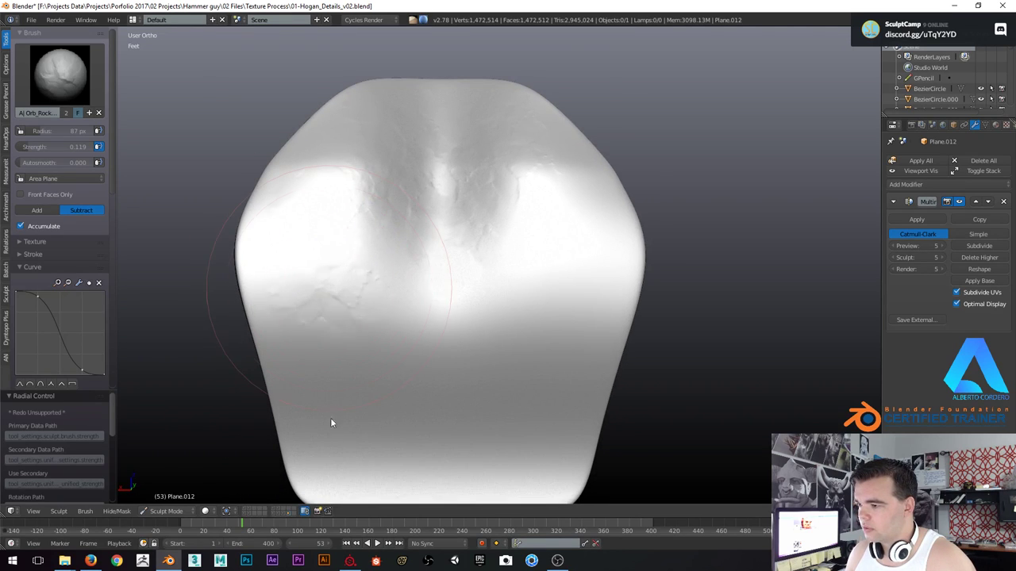
mouse_move(331, 422)
middle_down()
mouse_move(372, 254)
mouse_move(404, 317)
mouse_move(405, 347)
mouse_move(455, 285)
middle_up()
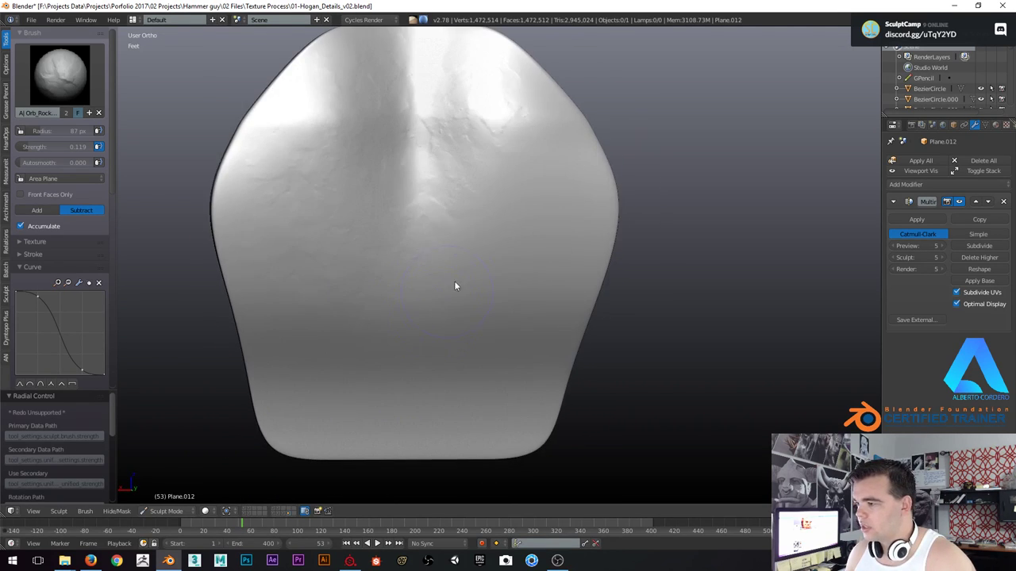
middle_drag(422, 378, 452, 279)
mouse_move(470, 316)
middle_down()
mouse_move(449, 340)
mouse_move(476, 281)
middle_up()
middle_drag(458, 348, 429, 267)
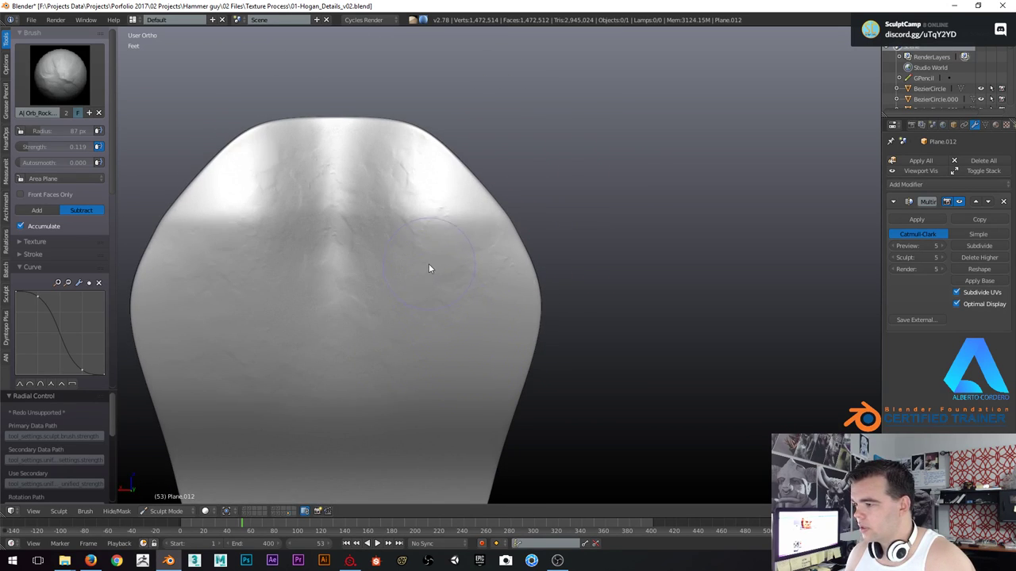
mouse_move(429, 338)
middle_down()
mouse_move(420, 188)
mouse_move(389, 228)
middle_up()
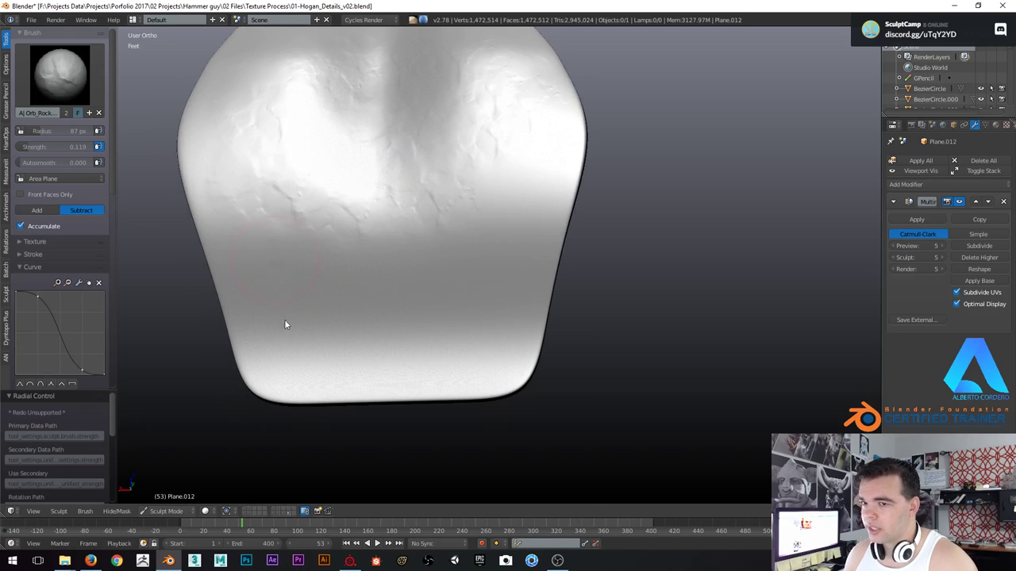
Extend the rock-textured dents over the plate's lower half, down to the bottom edge.
middle_drag(286, 324, 357, 281)
middle_drag(372, 357, 444, 226)
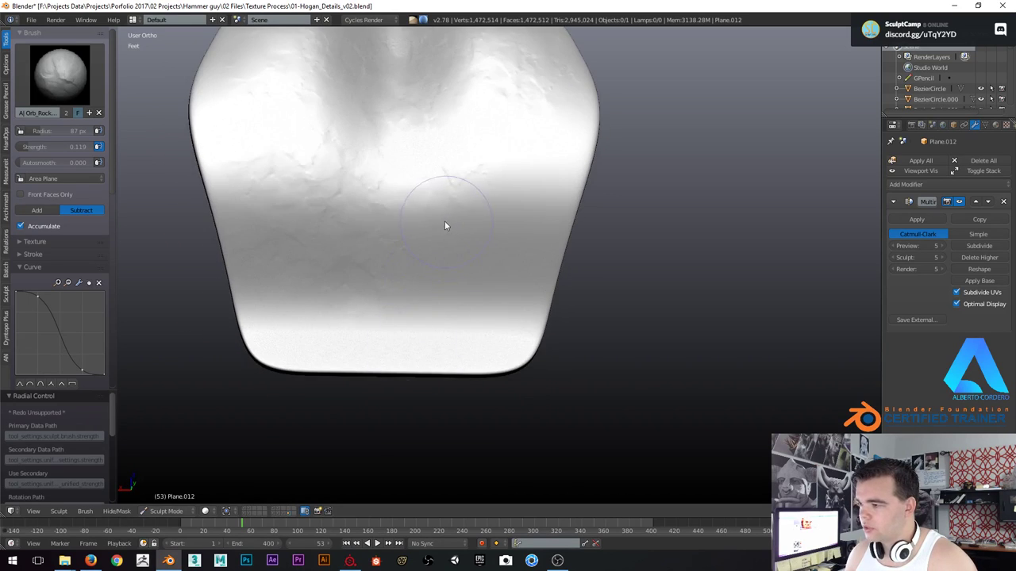
middle_drag(431, 313, 480, 293)
middle_drag(453, 411, 500, 244)
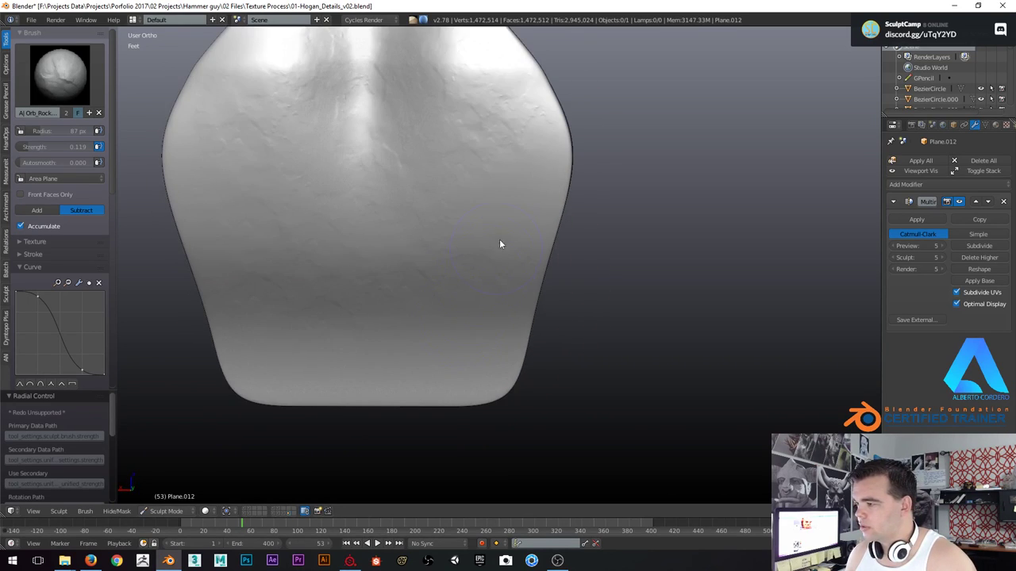
mouse_move(479, 338)
middle_down()
mouse_move(456, 277)
mouse_move(479, 297)
mouse_move(465, 254)
mouse_move(399, 246)
mouse_move(349, 333)
middle_up()
mouse_move(455, 282)
middle_down()
mouse_move(456, 308)
mouse_move(474, 230)
mouse_move(495, 211)
mouse_move(499, 237)
mouse_move(469, 245)
mouse_move(494, 241)
mouse_move(499, 281)
mouse_move(470, 265)
mouse_move(485, 261)
mouse_move(384, 258)
middle_up()
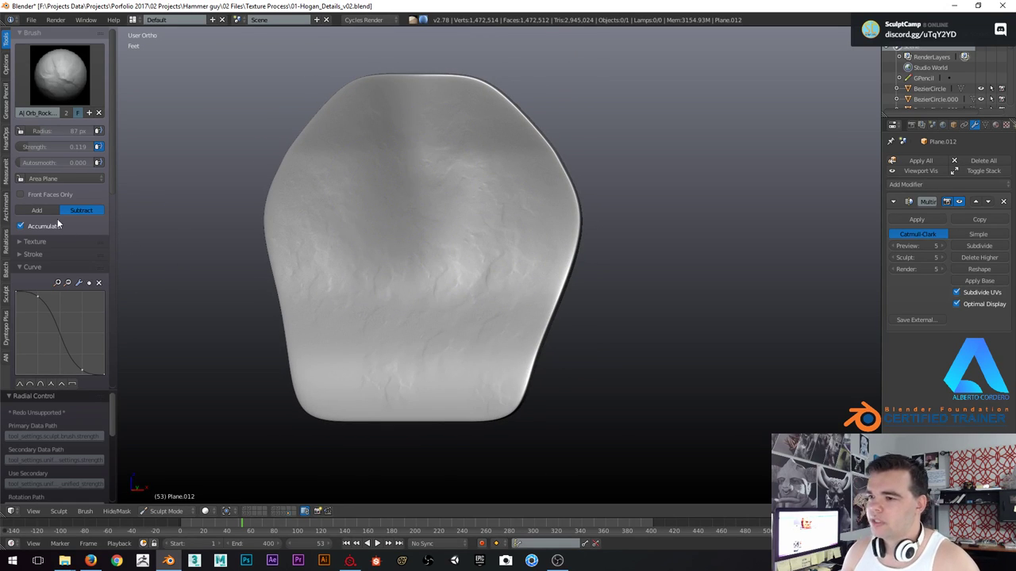
Soften the carved rock texture across the plate using the Smooth brush with Front Faces Only enabled.
mouse_move(558, 261)
middle_down()
mouse_move(399, 259)
mouse_move(415, 268)
mouse_move(399, 190)
middle_up()
key(s)
mouse_move(411, 294)
middle_down()
mouse_move(395, 305)
mouse_move(365, 222)
middle_up()
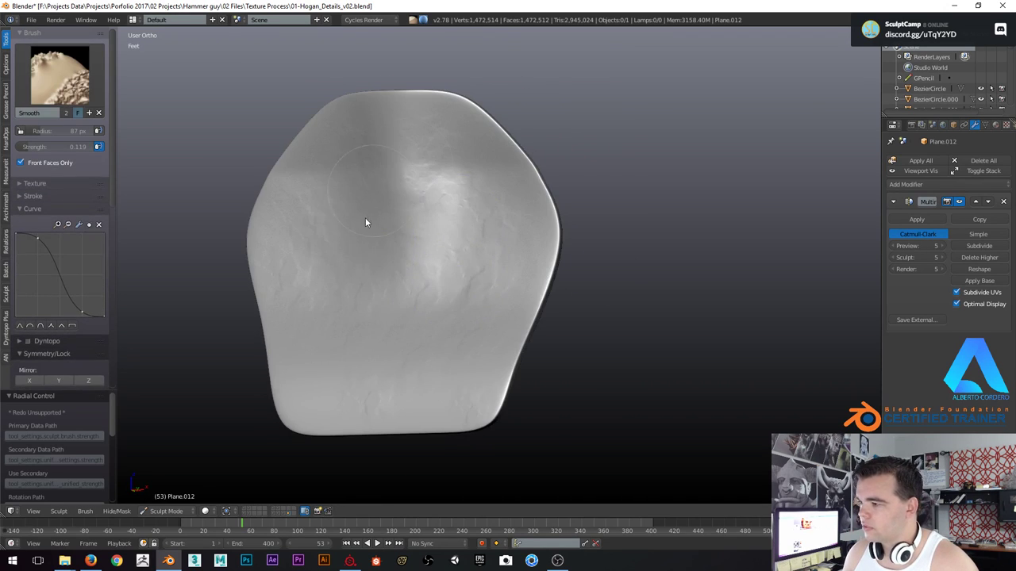
mouse_move(455, 303)
middle_down()
mouse_move(349, 278)
mouse_move(419, 244)
middle_up()
scroll(428, 242, up, 1)
mouse_move(482, 223)
shift+middle_down()
mouse_move(424, 233)
mouse_move(432, 242)
shift+middle_up()
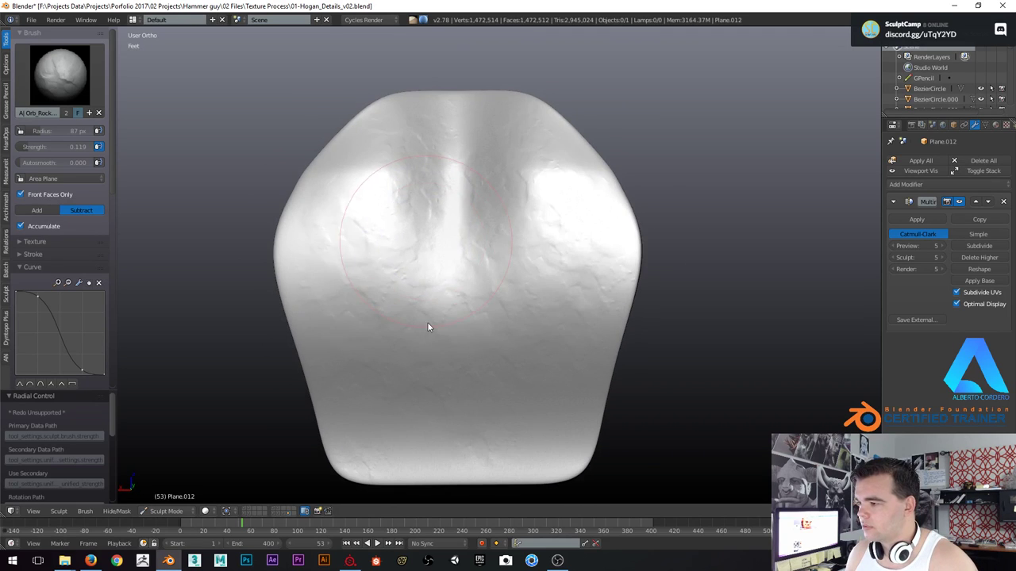
Select the rounder AJ Orb_Rock brush variant in Add mode, set its strength to 0.115, and add bumps over the plate's upper left area.
click(60, 75)
click(166, 182)
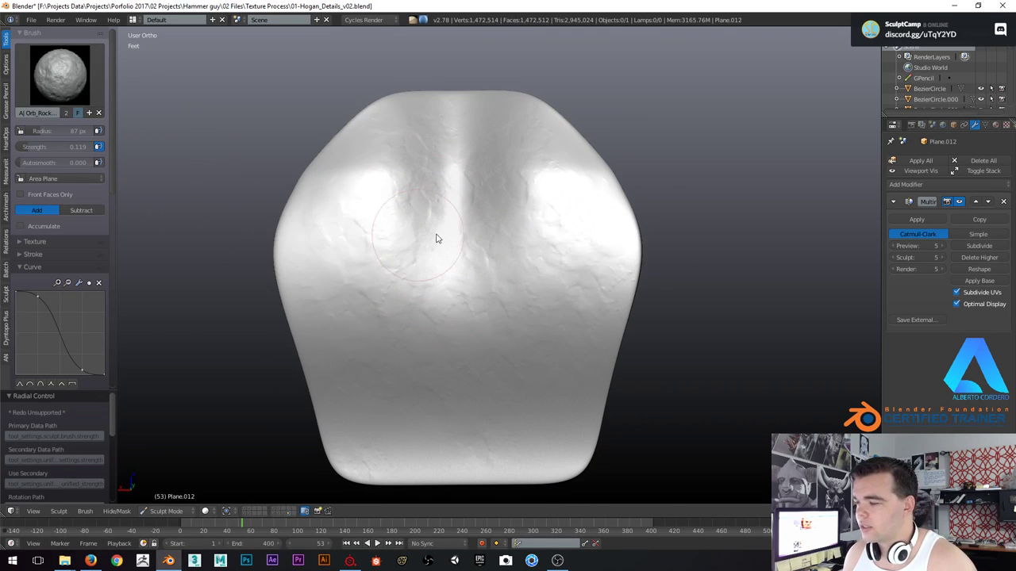
shift+middle_drag(453, 241, 426, 248)
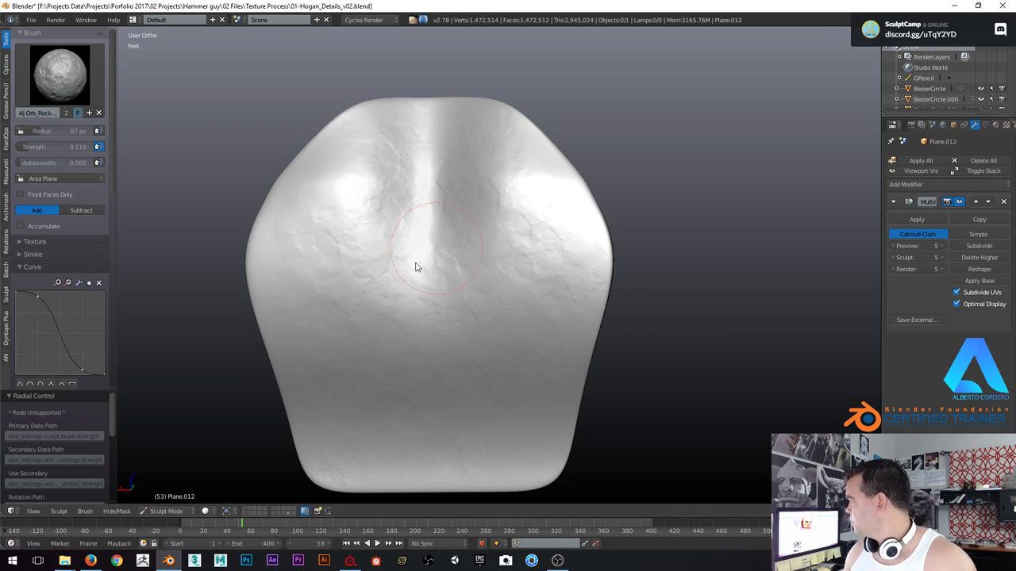
middle_drag(395, 316, 395, 207)
middle_drag(394, 208, 397, 259)
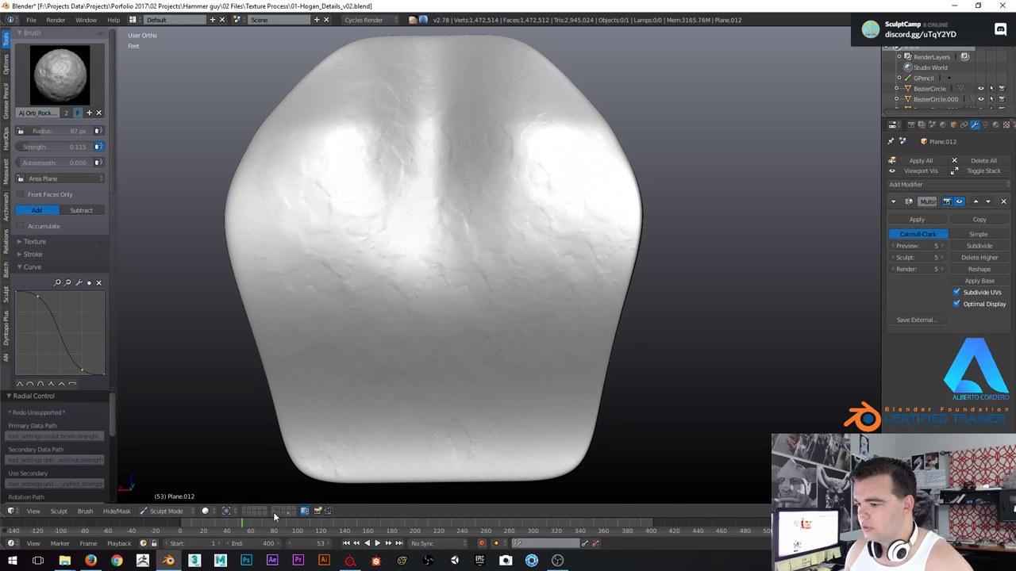
Save the scene as the incremented version 01-Hogan_Details_v03.blend.
key(ctrl+shift+s)
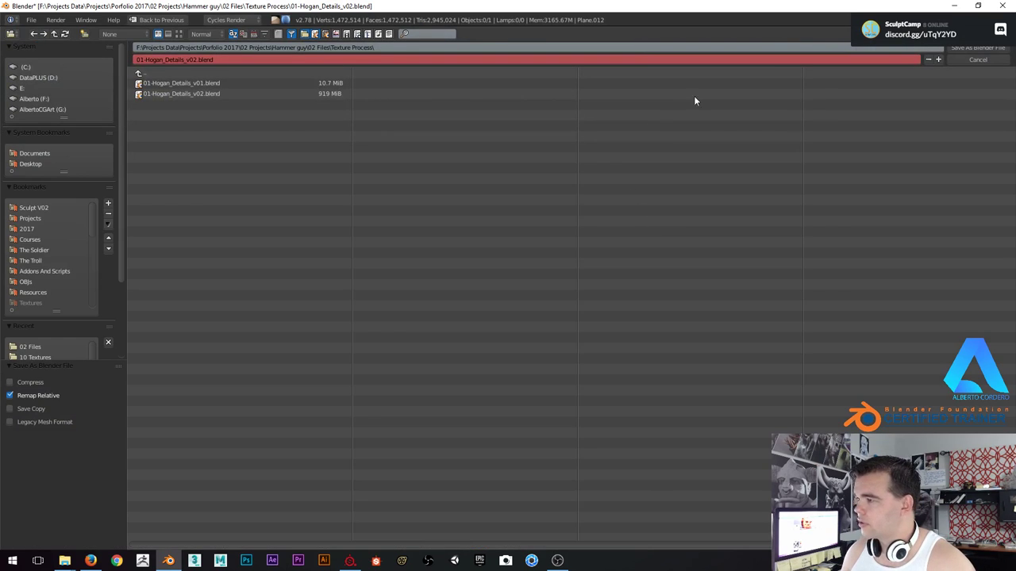
click(938, 59)
click(978, 47)
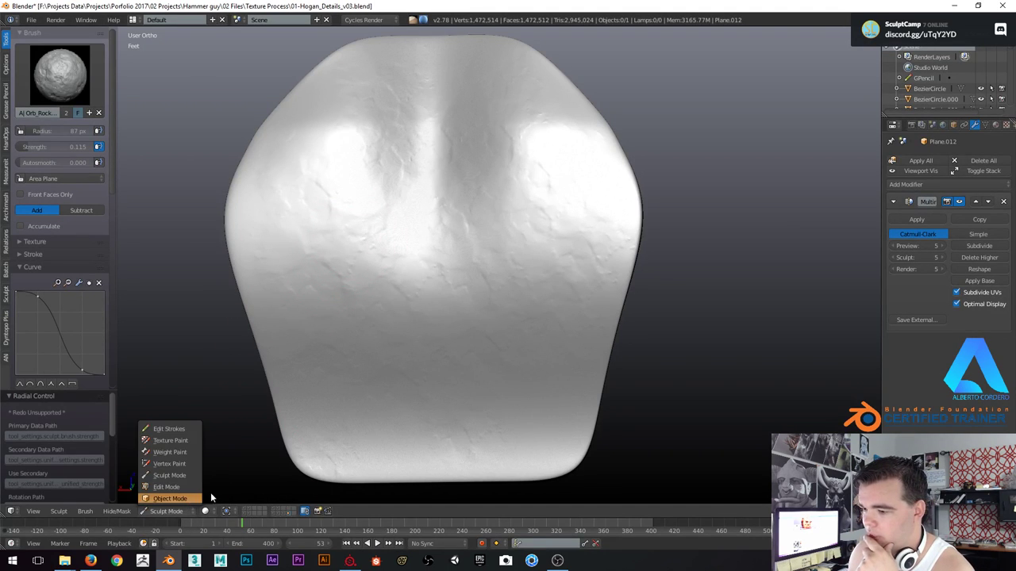
Switch the back plate to Object Mode and show the layer holding the finished chest armor.
key(Return)
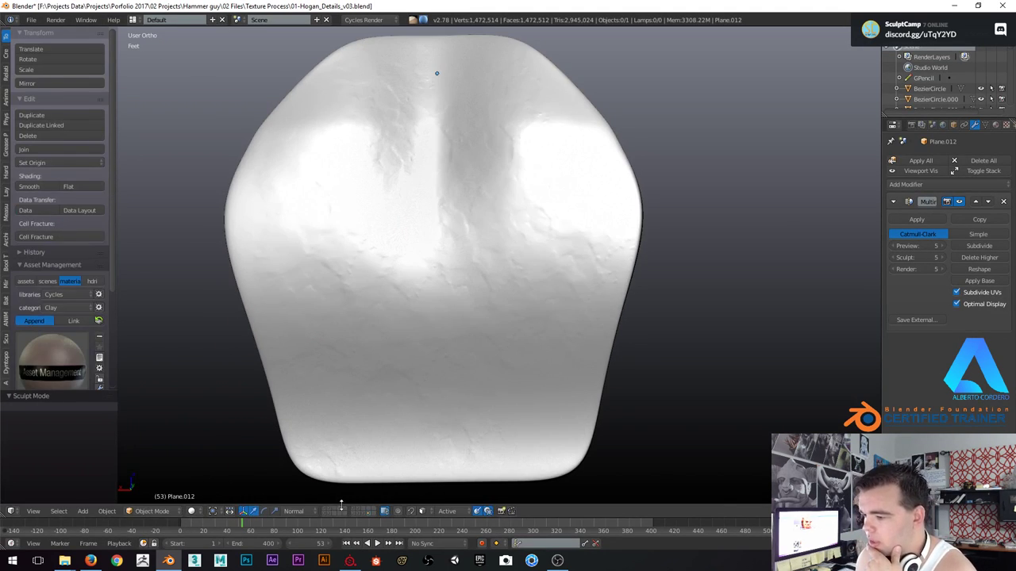
click(355, 513)
middle_drag(350, 366, 375, 287)
scroll(441, 267, down, 2)
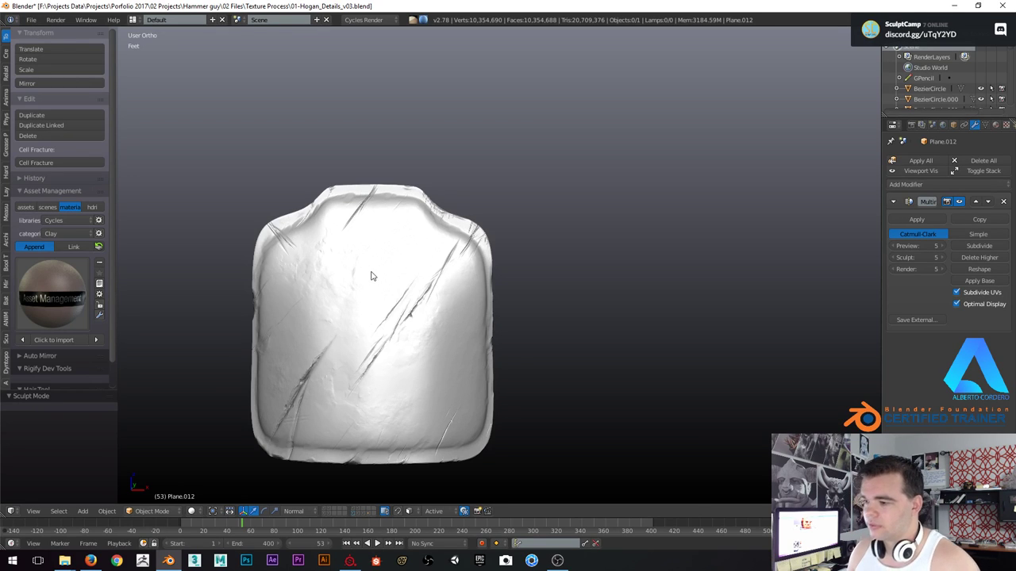
Select the Chest_Armor_High object and delete it from the scene.
right_click(325, 273)
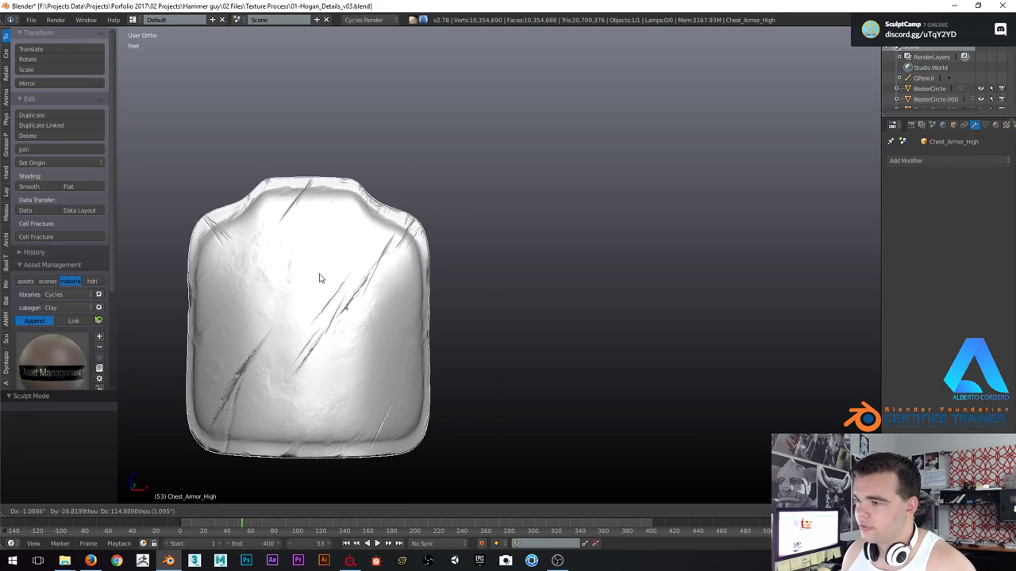
key(g)
click(391, 240)
key(x)
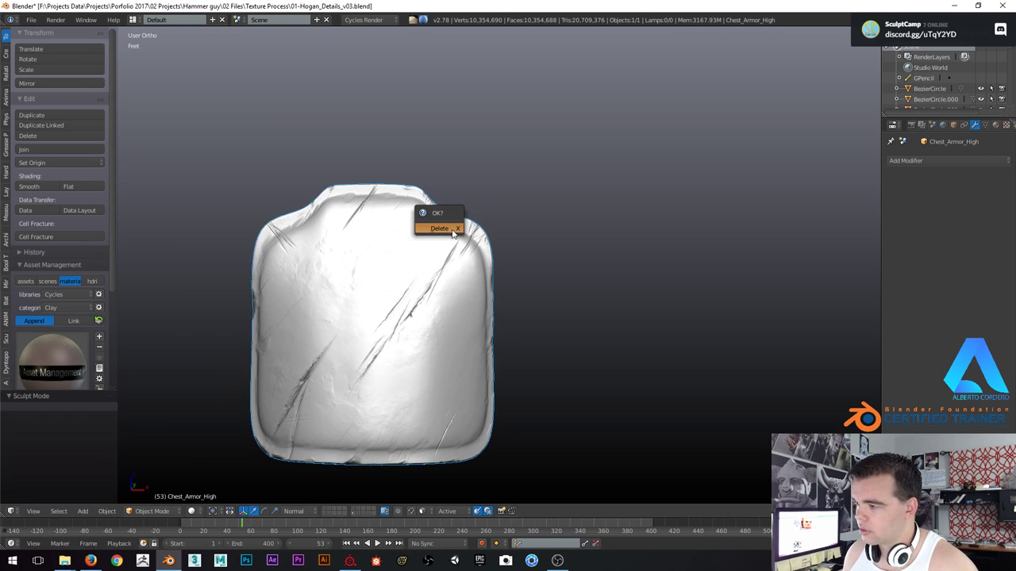
click(455, 236)
Show the layer containing the back plate and select the plate.
click(362, 514)
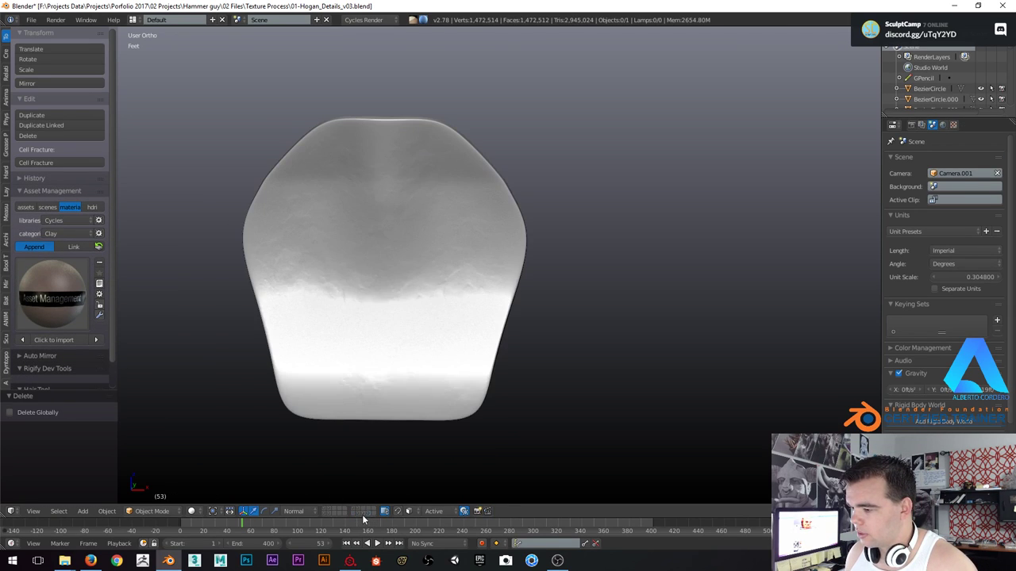
click(364, 512)
click(368, 511)
middle_drag(468, 295, 477, 266)
right_click(467, 265)
key(g)
key(z)
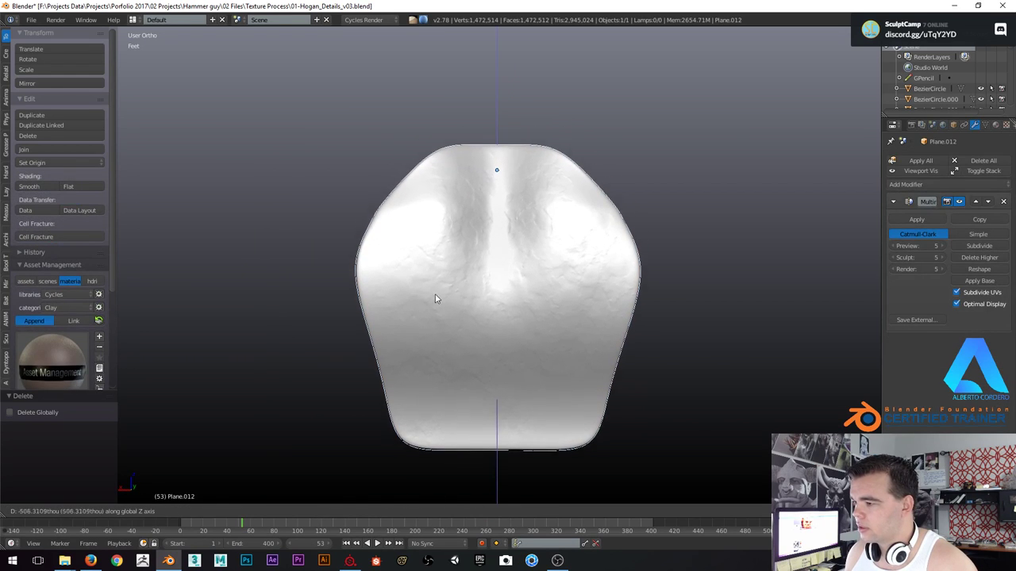
right_click(421, 325)
Clear the selection and return the back plate to Sculpt Mode.
key(a)
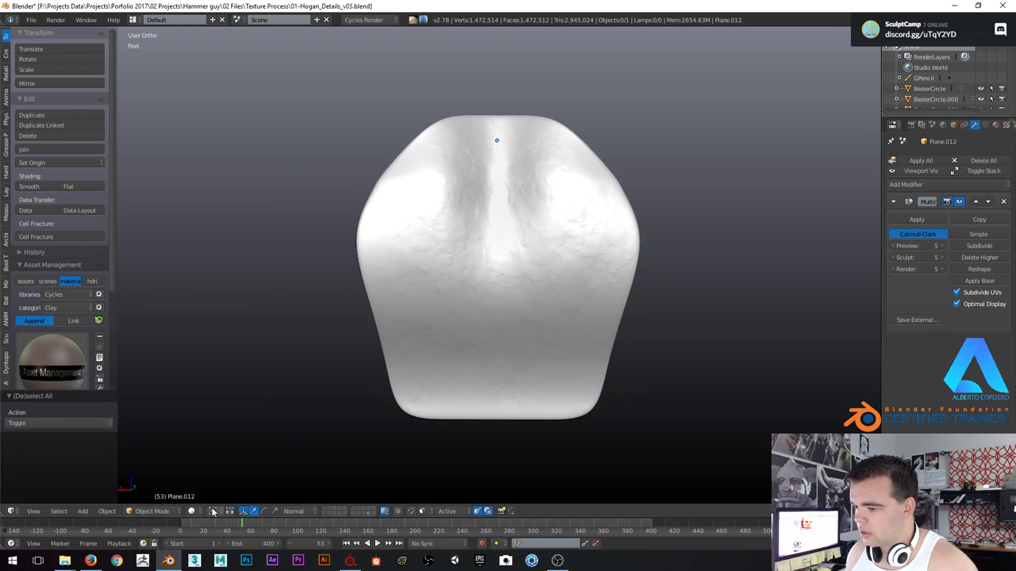
click(151, 511)
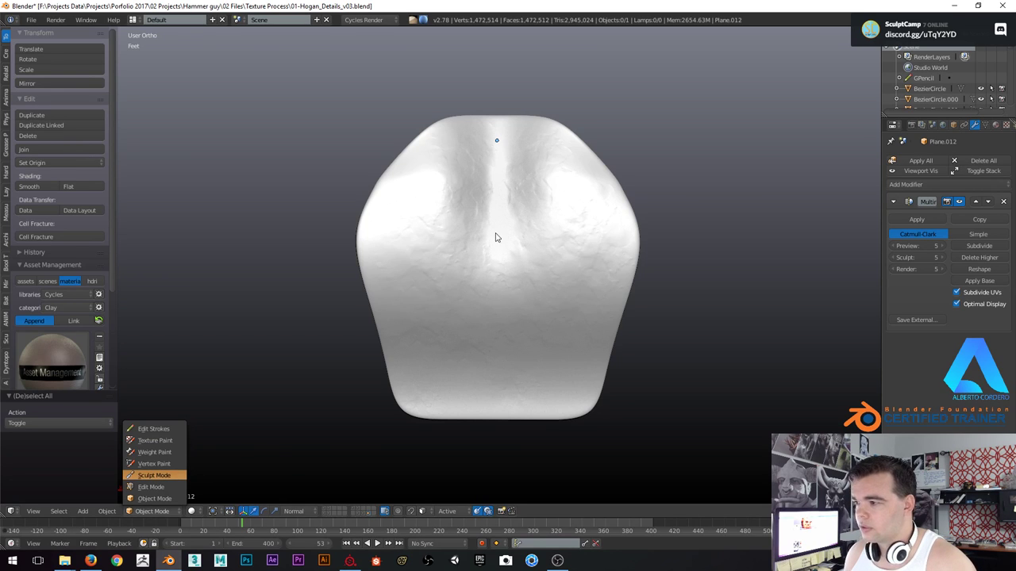
mouse_move(465, 249)
shift+middle_down()
mouse_move(424, 266)
mouse_move(419, 230)
mouse_move(448, 226)
shift+middle_up()
scroll(419, 230, up, 1)
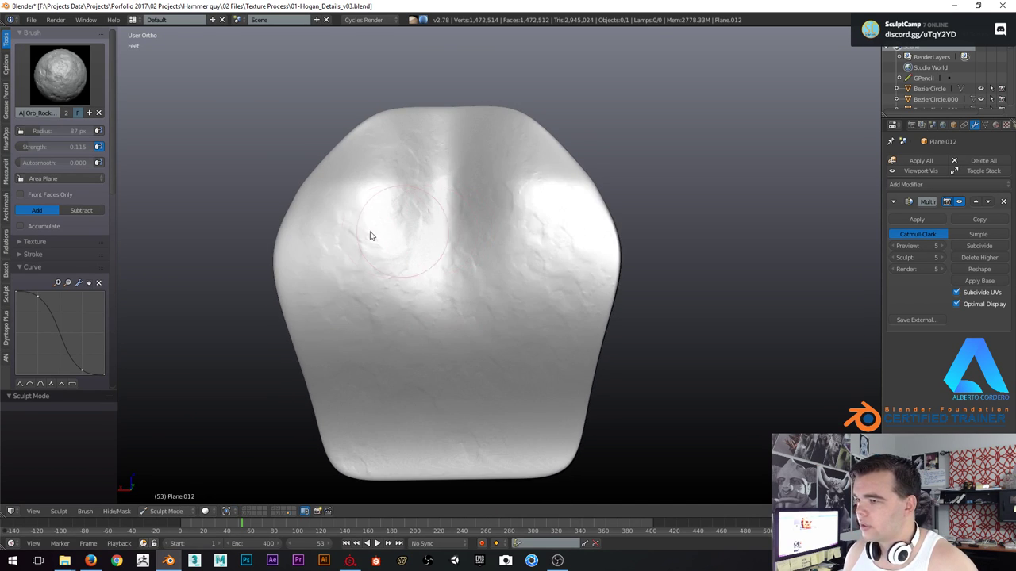
Add rough bumps with the rounder rock brush around the plate's central ridge and upper right side.
scroll(420, 279, up, 2)
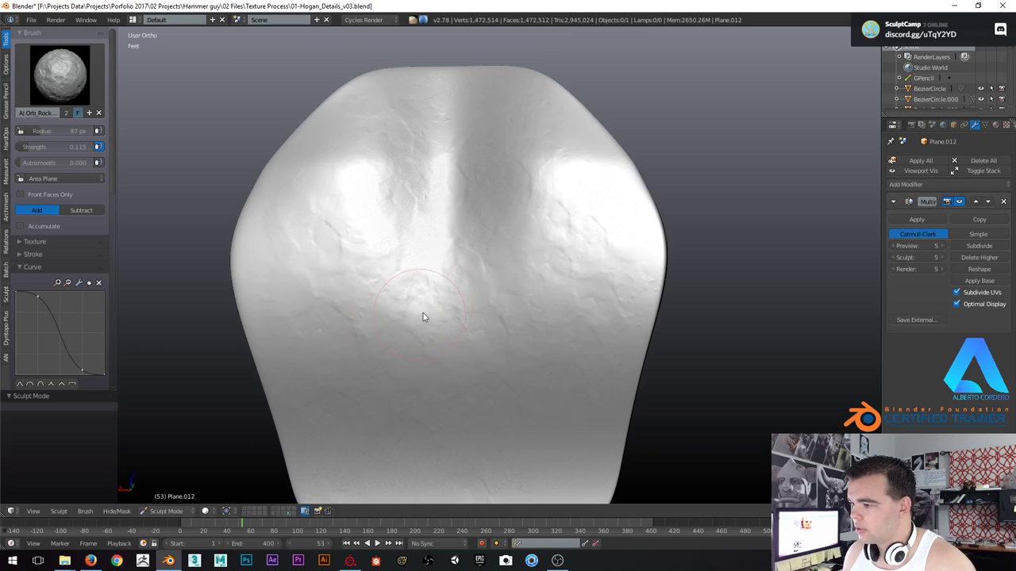
middle_drag(423, 318, 463, 291)
mouse_move(478, 246)
mouse_down()
mouse_move(477, 223)
mouse_move(485, 249)
mouse_up()
mouse_move(488, 188)
middle_down()
mouse_move(493, 206)
mouse_move(539, 193)
mouse_move(576, 204)
mouse_move(531, 224)
mouse_move(576, 207)
mouse_move(572, 284)
mouse_move(562, 243)
mouse_move(624, 209)
mouse_move(642, 164)
mouse_move(616, 236)
mouse_move(643, 209)
middle_up()
mouse_move(590, 163)
middle_down()
mouse_move(402, 197)
mouse_move(267, 174)
middle_up()
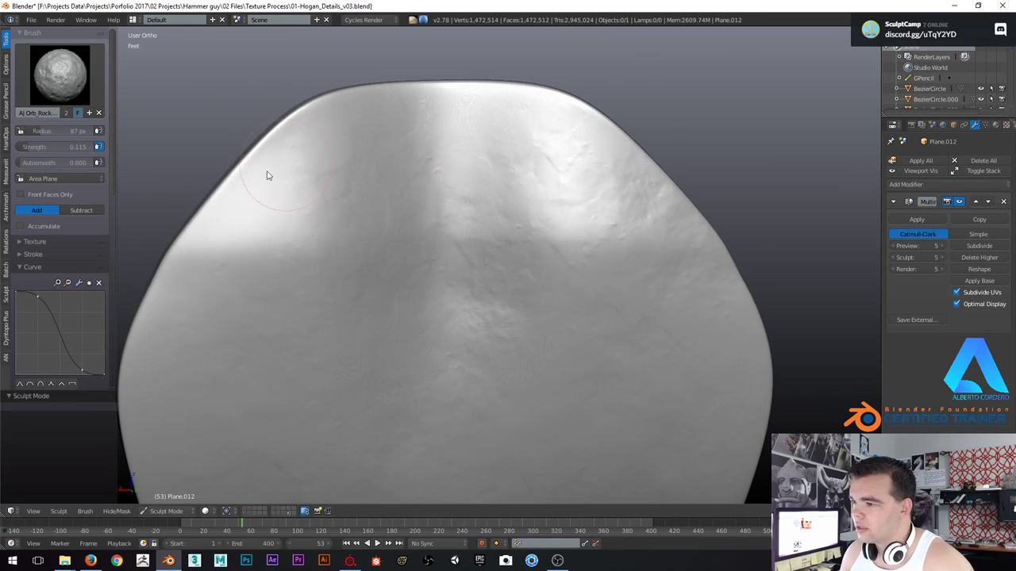
Sculpt fine rock bumps along the plate's left side and its outer edge.
mouse_move(295, 124)
middle_down()
mouse_move(325, 152)
mouse_move(345, 103)
mouse_move(358, 157)
mouse_move(366, 131)
mouse_move(293, 200)
middle_up()
middle_drag(225, 286, 315, 181)
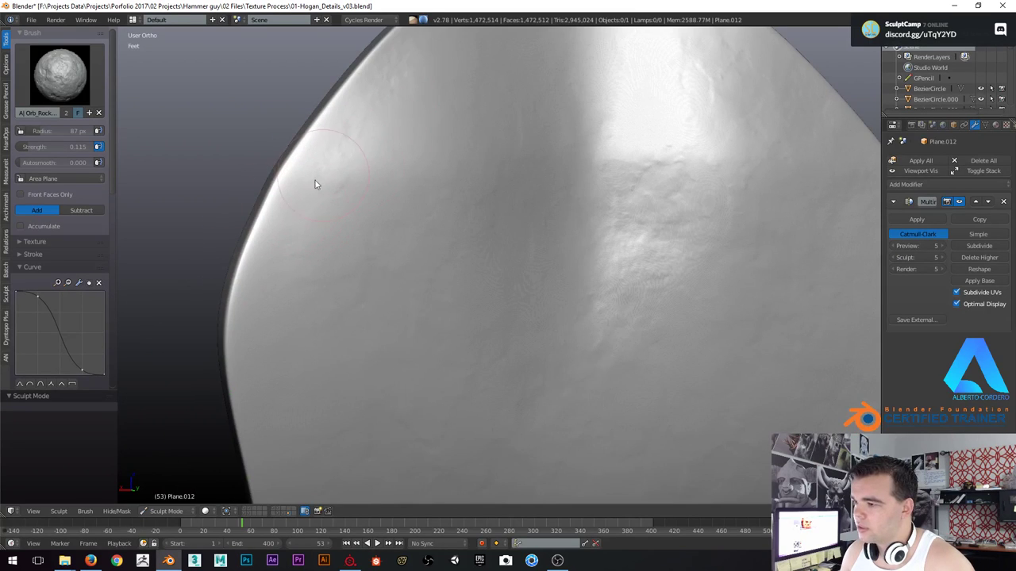
middle_drag(293, 250, 340, 195)
middle_drag(306, 279, 369, 201)
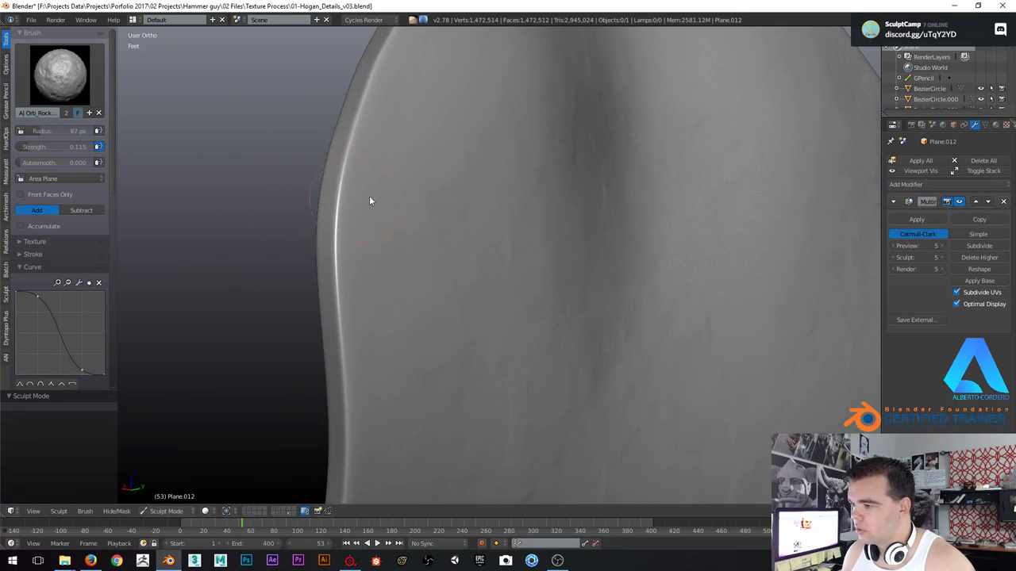
mouse_move(340, 276)
middle_down()
mouse_move(308, 336)
mouse_move(341, 211)
middle_up()
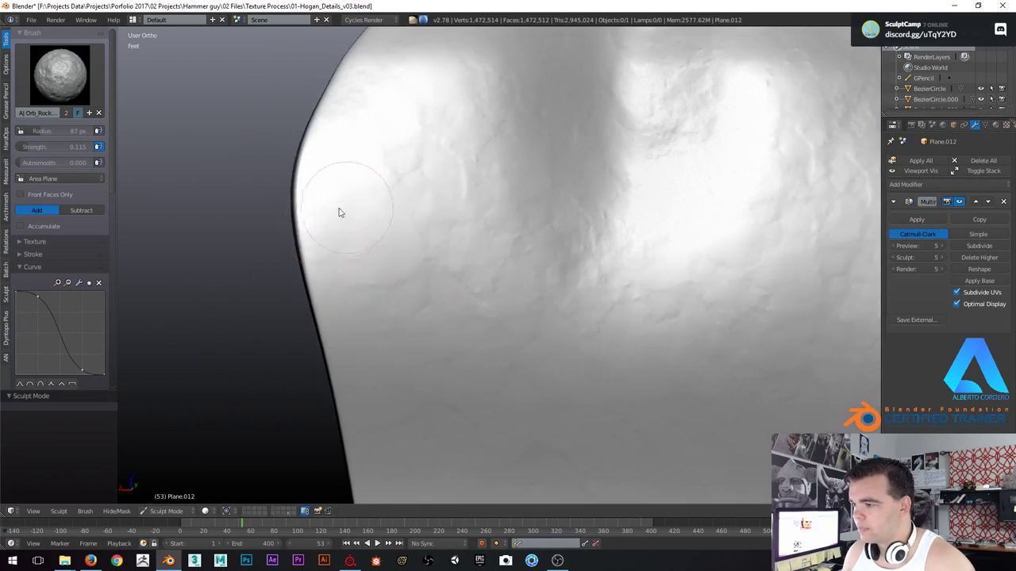
mouse_move(323, 292)
middle_down()
mouse_move(352, 268)
mouse_move(351, 288)
mouse_move(329, 190)
middle_up()
middle_drag(335, 127, 352, 227)
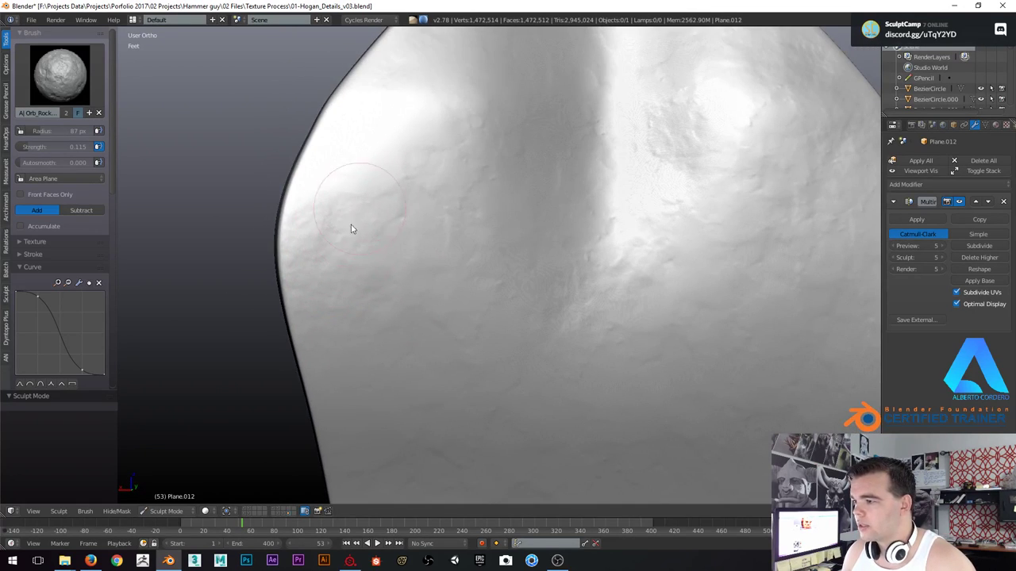
Add rock bumps to the plate's upper left shoulder and across the area below its top edge.
mouse_move(386, 269)
middle_down()
mouse_move(370, 177)
mouse_move(354, 206)
mouse_move(376, 190)
mouse_move(421, 189)
middle_up()
mouse_move(421, 150)
middle_down()
mouse_move(428, 198)
mouse_move(401, 190)
mouse_move(415, 207)
mouse_move(456, 157)
middle_up()
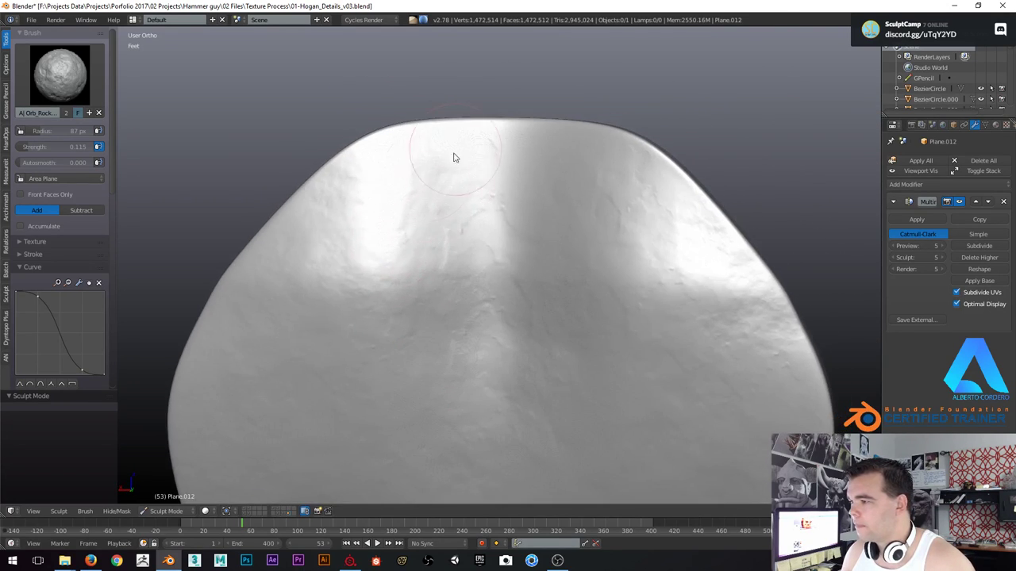
middle_drag(524, 277, 535, 206)
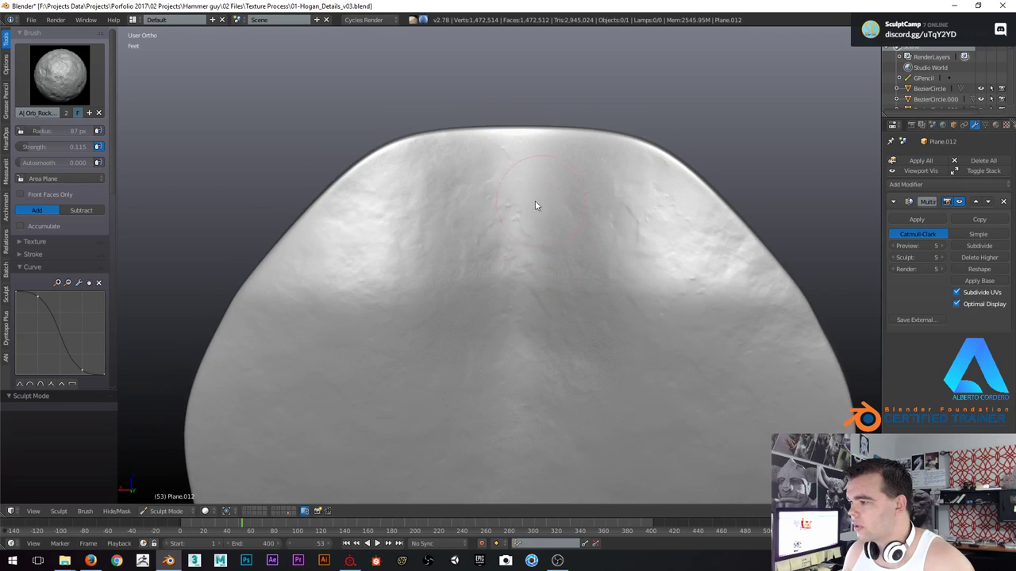
middle_drag(533, 167, 434, 212)
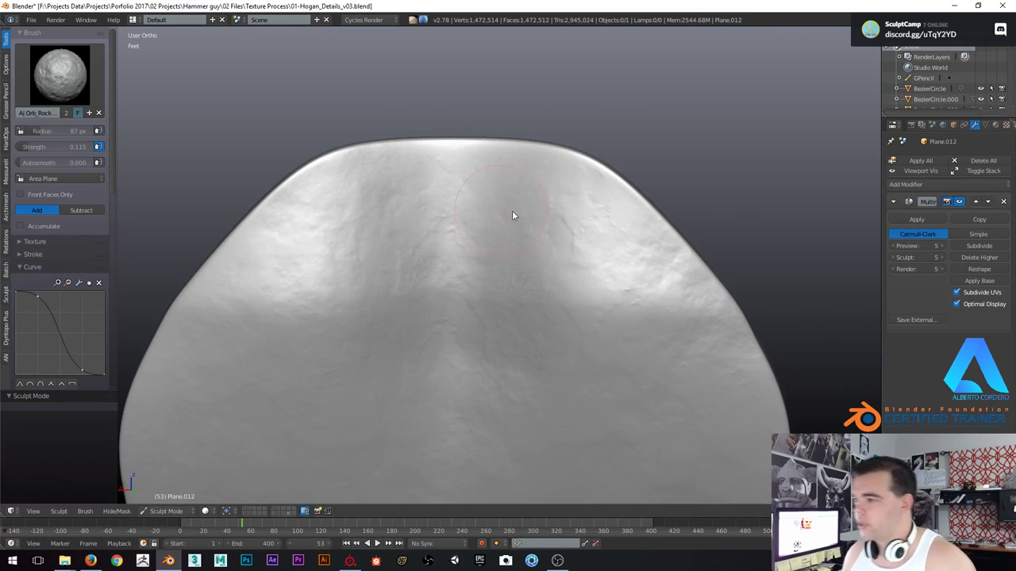
Sculpt rock bumps down the plate's middle, below the central ridge and across its lower left area.
mouse_move(536, 285)
middle_down()
mouse_move(506, 252)
mouse_move(545, 275)
mouse_move(580, 211)
mouse_move(545, 275)
mouse_move(465, 237)
mouse_move(390, 229)
mouse_move(382, 278)
middle_up()
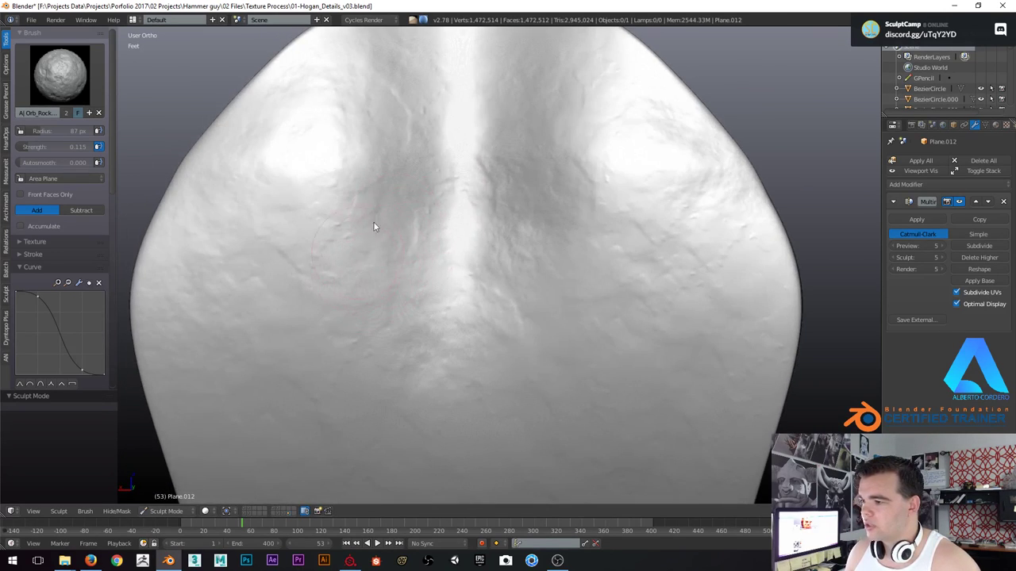
mouse_move(374, 227)
middle_down()
mouse_move(402, 211)
mouse_move(370, 188)
middle_up()
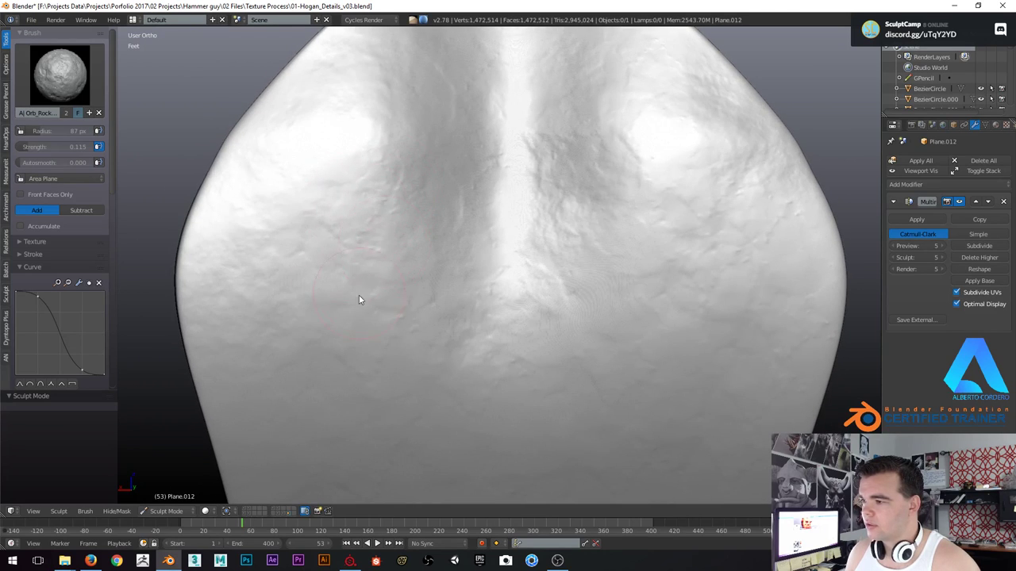
middle_drag(358, 299, 345, 241)
middle_drag(365, 330, 424, 254)
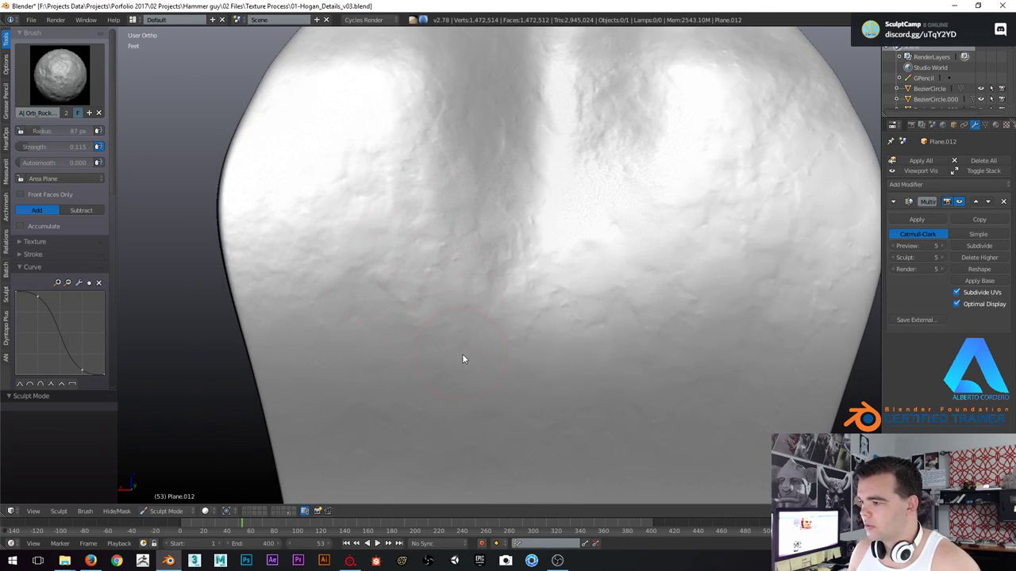
mouse_move(462, 359)
middle_down()
mouse_move(481, 222)
mouse_move(426, 262)
mouse_move(440, 240)
mouse_move(408, 320)
middle_up()
middle_drag(429, 443, 390, 294)
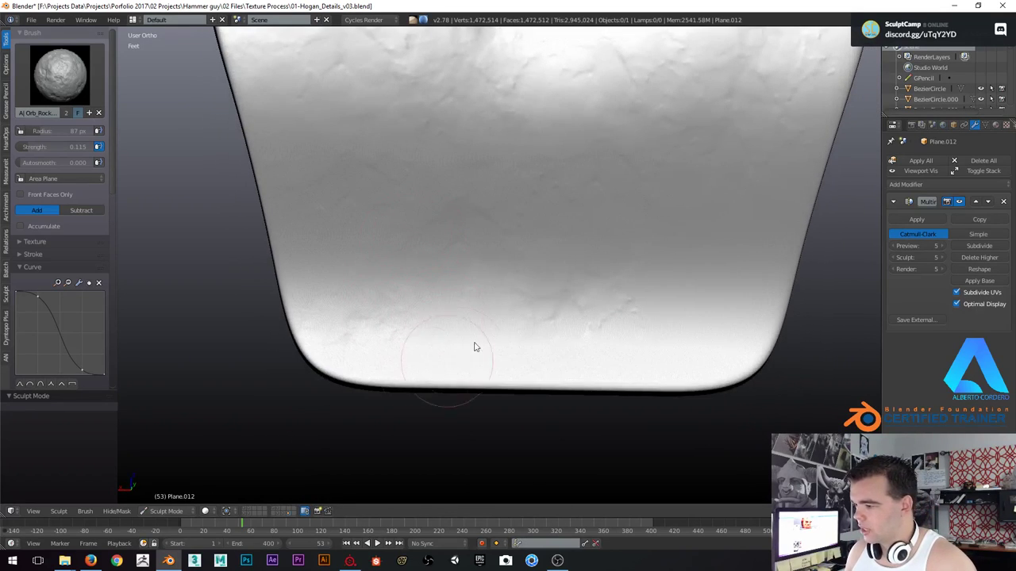
Add rock bumps around the plate's lower right corner and up its right edge.
middle_drag(703, 368, 687, 276)
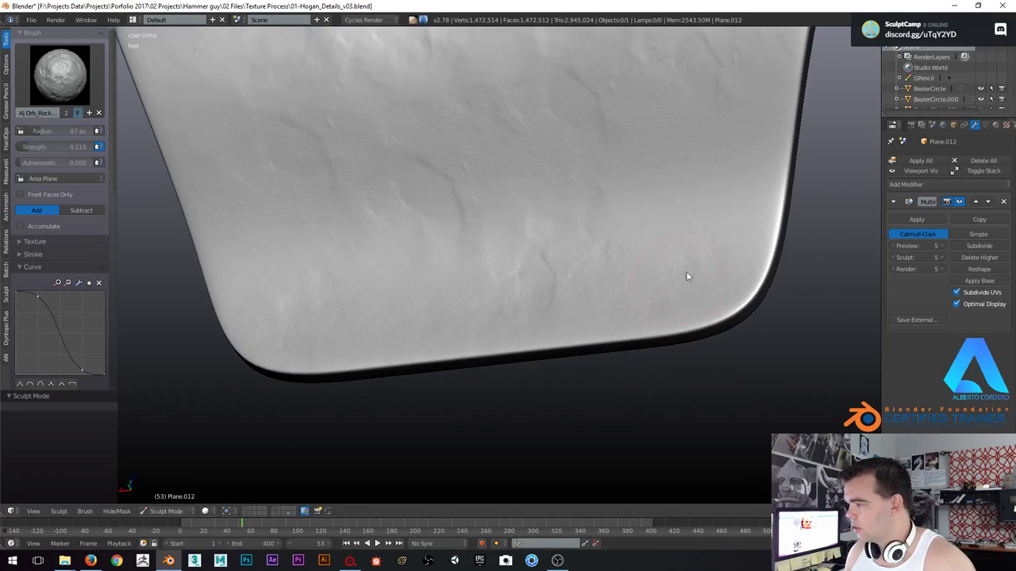
mouse_move(737, 208)
middle_down()
mouse_move(712, 188)
mouse_move(578, 286)
middle_up()
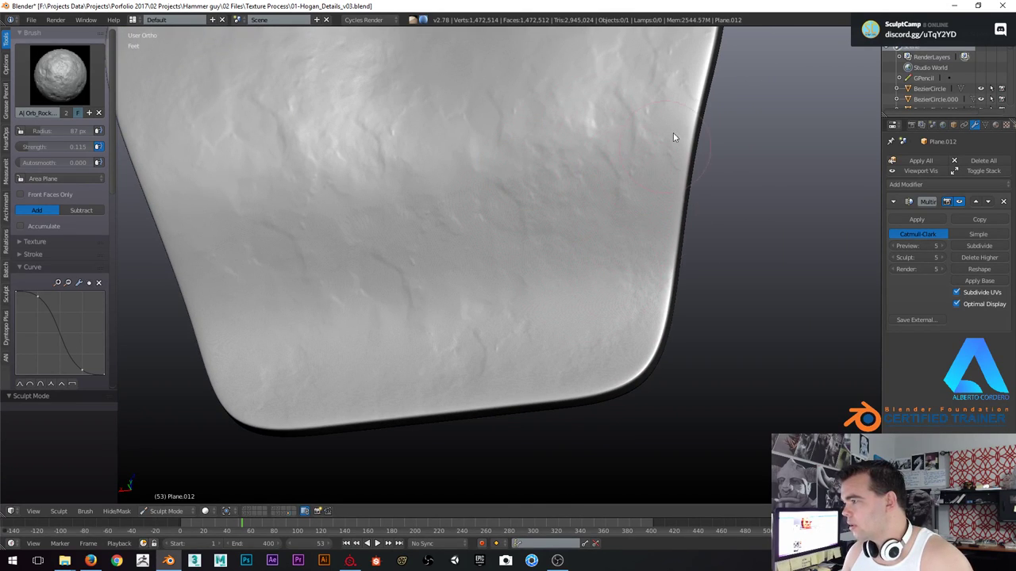
mouse_move(673, 138)
shift+middle_down()
mouse_move(608, 262)
mouse_move(644, 182)
shift+middle_up()
mouse_move(611, 218)
middle_down()
mouse_move(595, 288)
mouse_move(458, 353)
mouse_move(420, 279)
mouse_move(510, 235)
middle_up()
Darken the first solid light, setting its diffuse colour to 0.650 grey and its specular colour to 0.296 grey.
key(n)
middle_drag(794, 302, 824, 158)
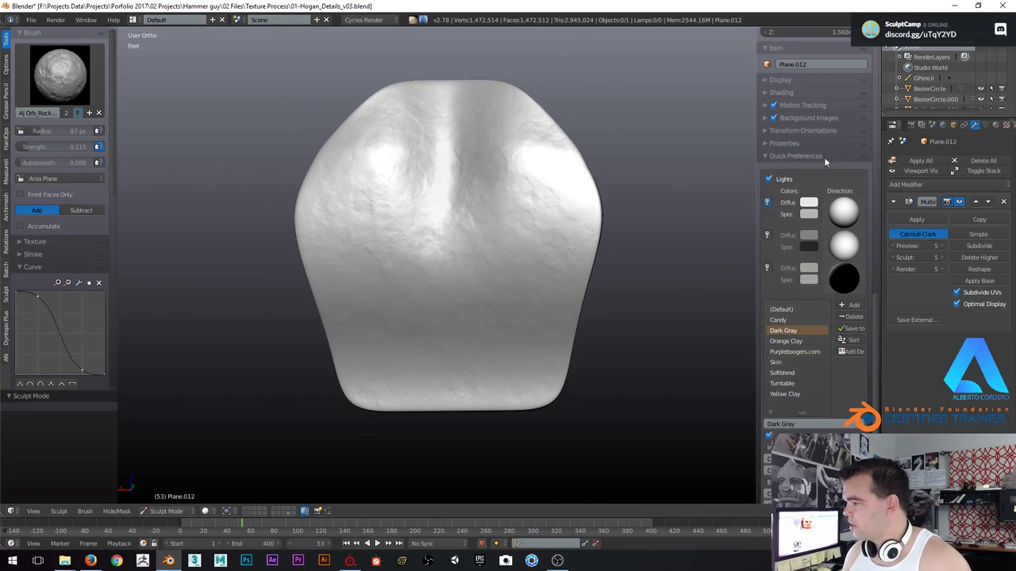
click(809, 203)
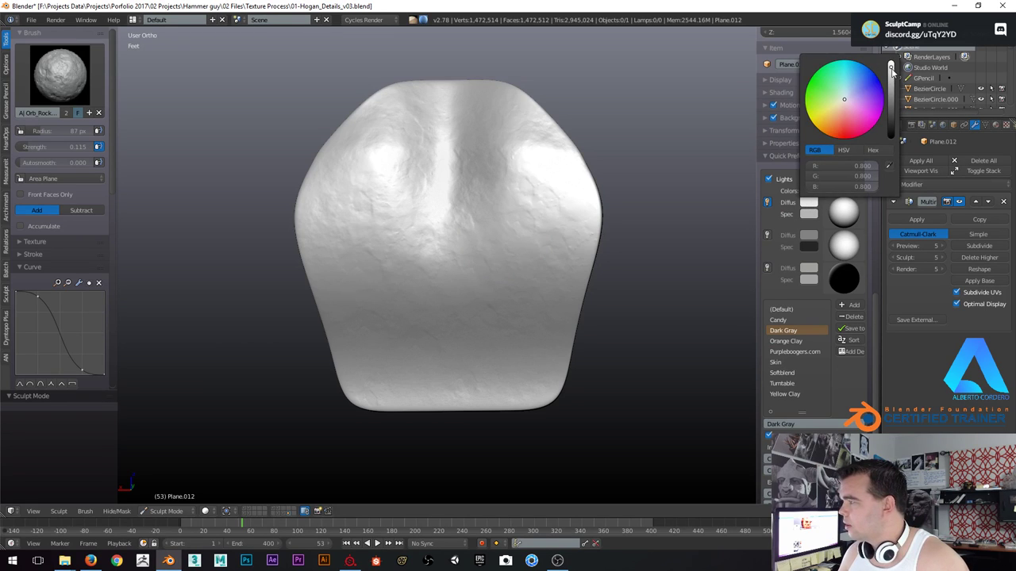
mouse_move(890, 71)
mouse_down()
mouse_move(891, 89)
mouse_move(891, 75)
mouse_up()
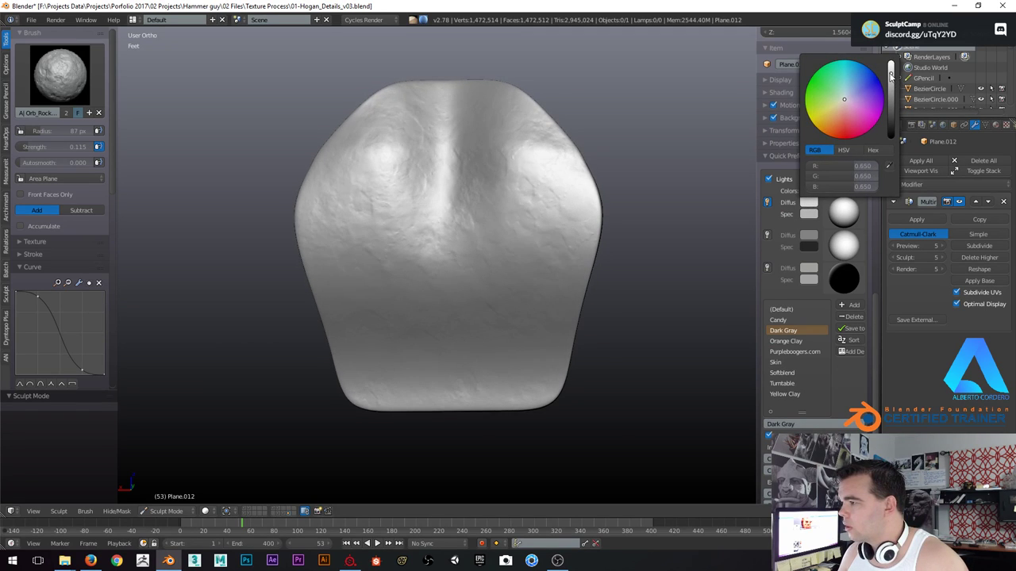
click(814, 217)
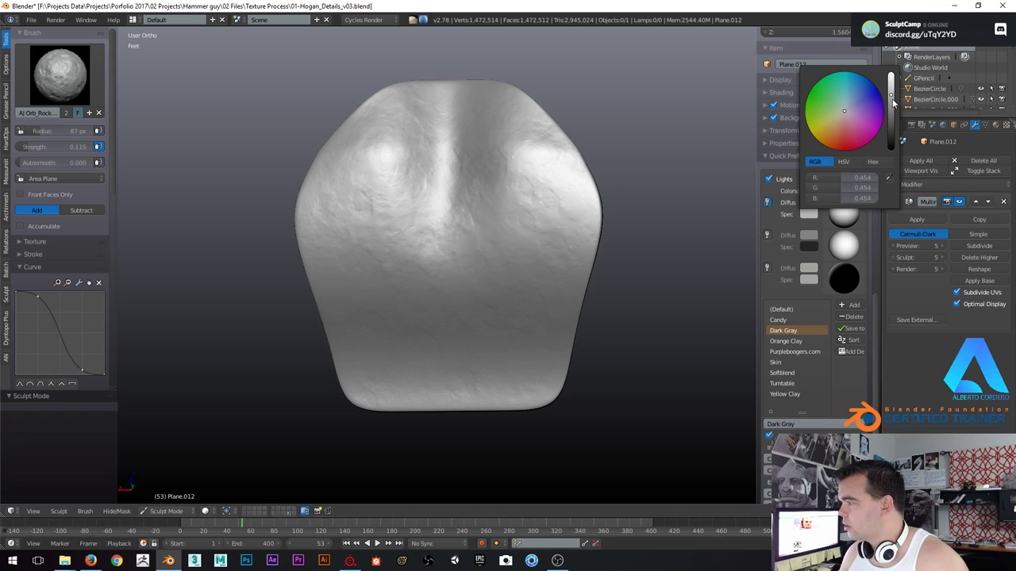
mouse_move(893, 102)
mouse_down()
mouse_move(895, 117)
mouse_move(895, 107)
mouse_up()
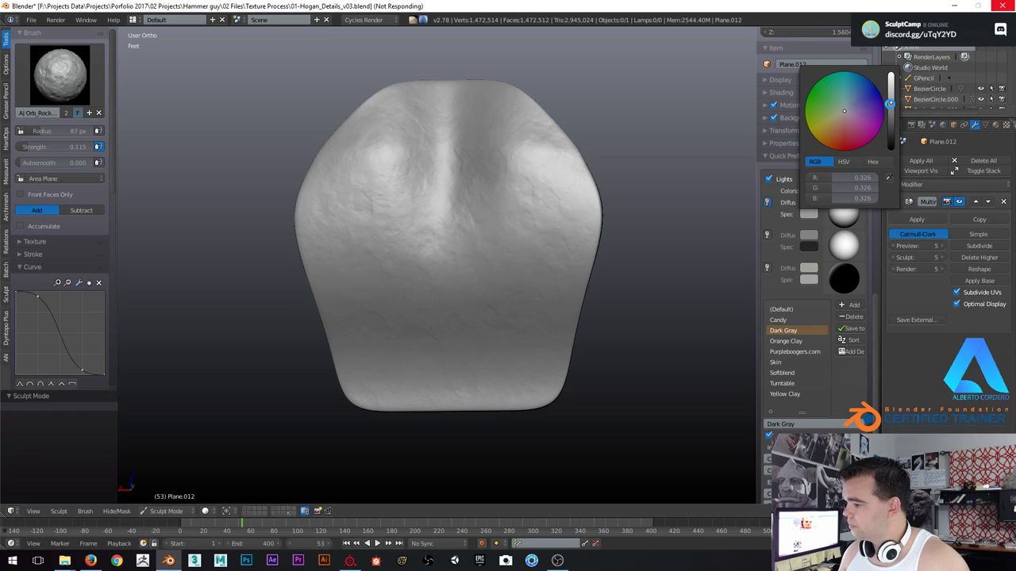
drag(890, 103, 891, 109)
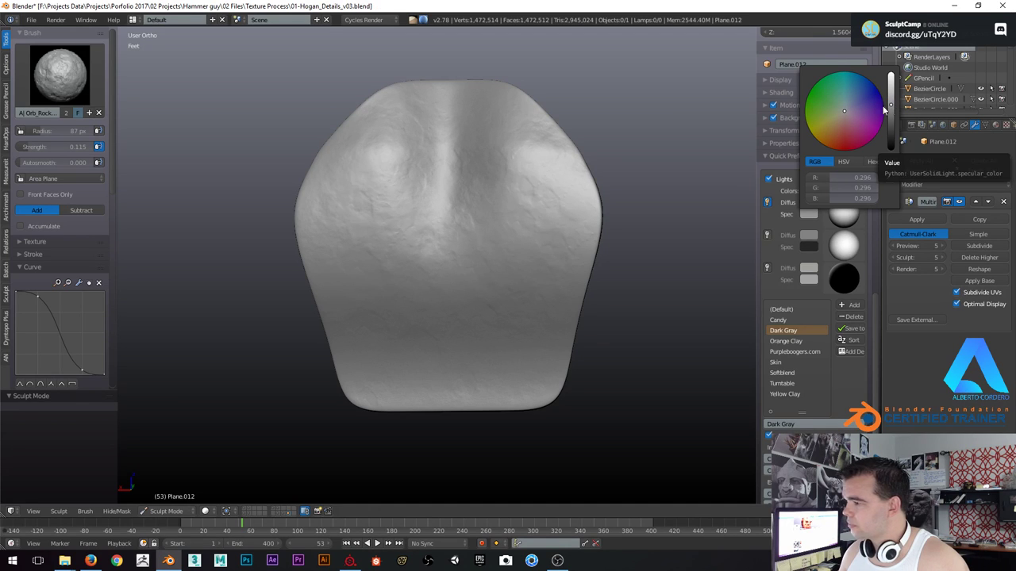
Save the file over the existing 01-Hogan_Details_v03.blend.
mouse_move(492, 212)
middle_down()
mouse_move(521, 237)
mouse_move(482, 220)
middle_up()
key(ctrl+s)
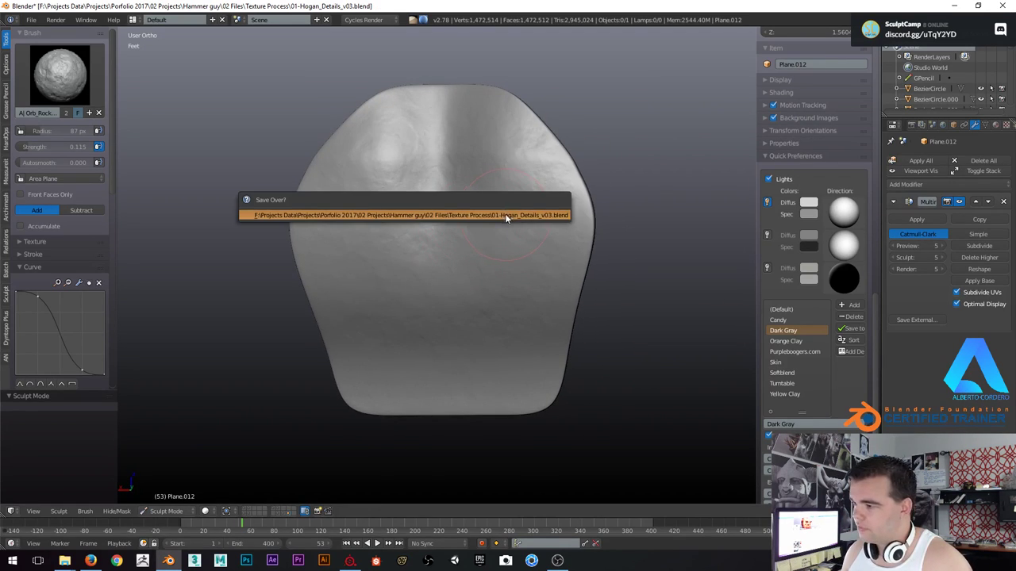
click(515, 216)
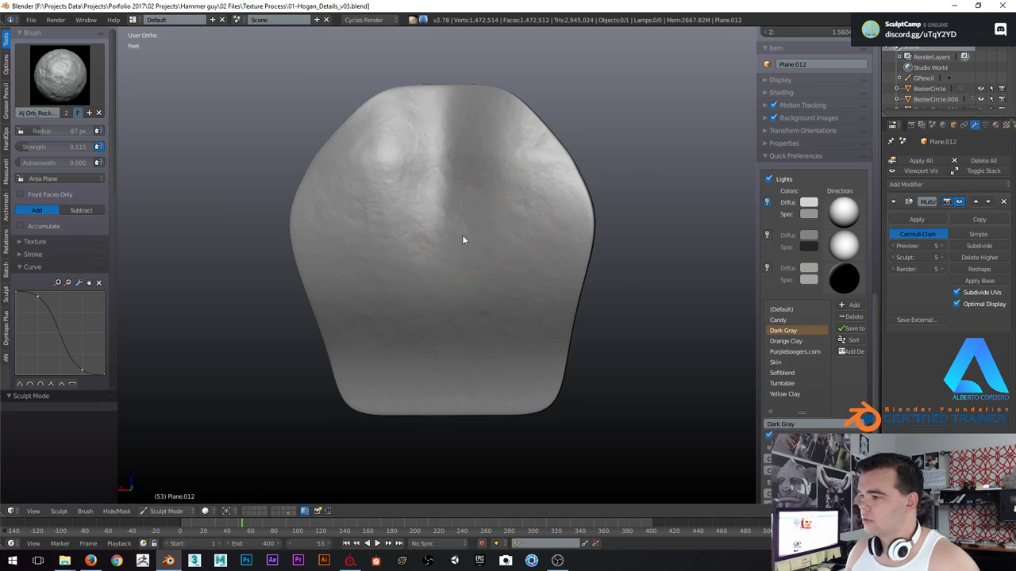
Sculpt rock bumps left of the central ridge and down the plate's left edge to the bottom corner.
scroll(462, 235, up, 6)
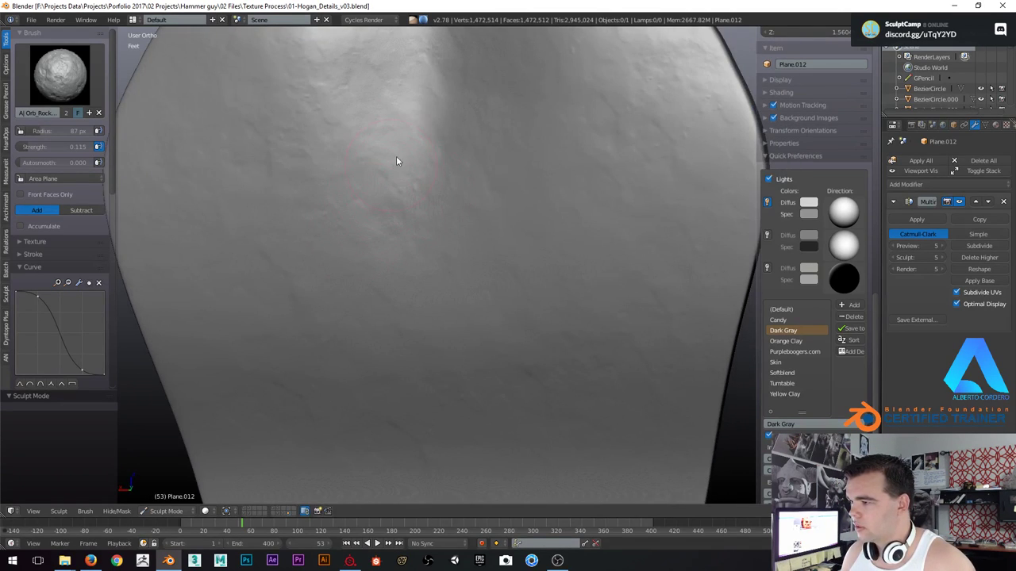
drag(396, 161, 355, 157)
middle_drag(355, 157, 405, 161)
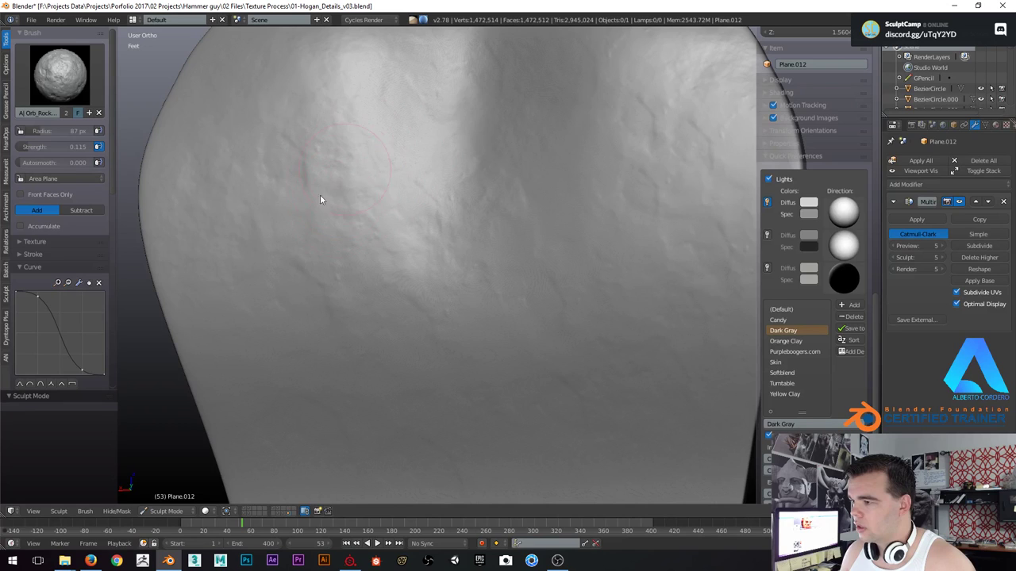
middle_drag(274, 216, 320, 204)
middle_drag(275, 322, 291, 262)
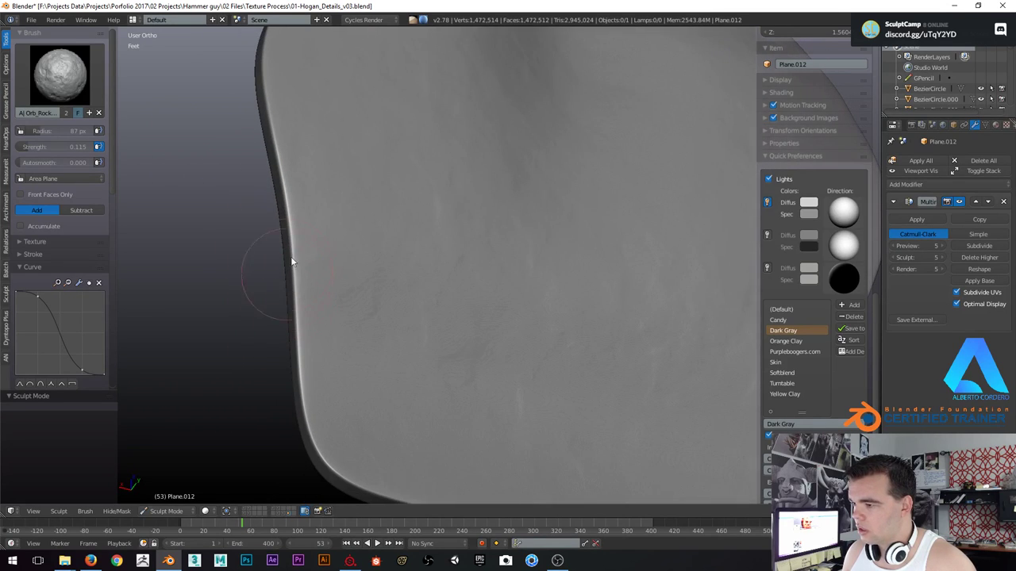
middle_drag(295, 365, 308, 392)
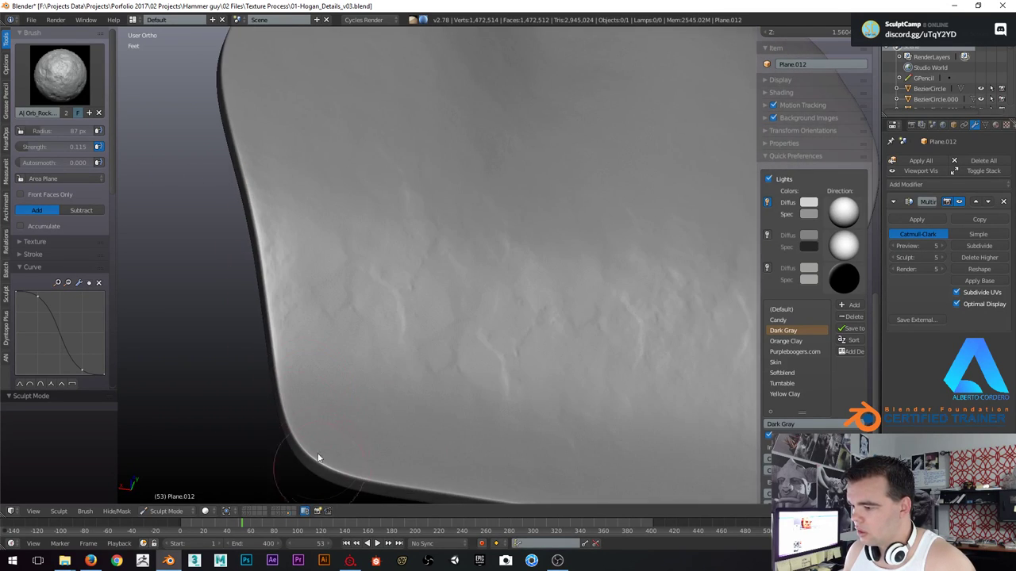
middle_drag(317, 465, 318, 212)
mouse_move(372, 377)
middle_down()
mouse_move(447, 381)
mouse_move(388, 300)
mouse_move(378, 245)
mouse_move(421, 224)
mouse_move(474, 297)
mouse_move(456, 148)
middle_up()
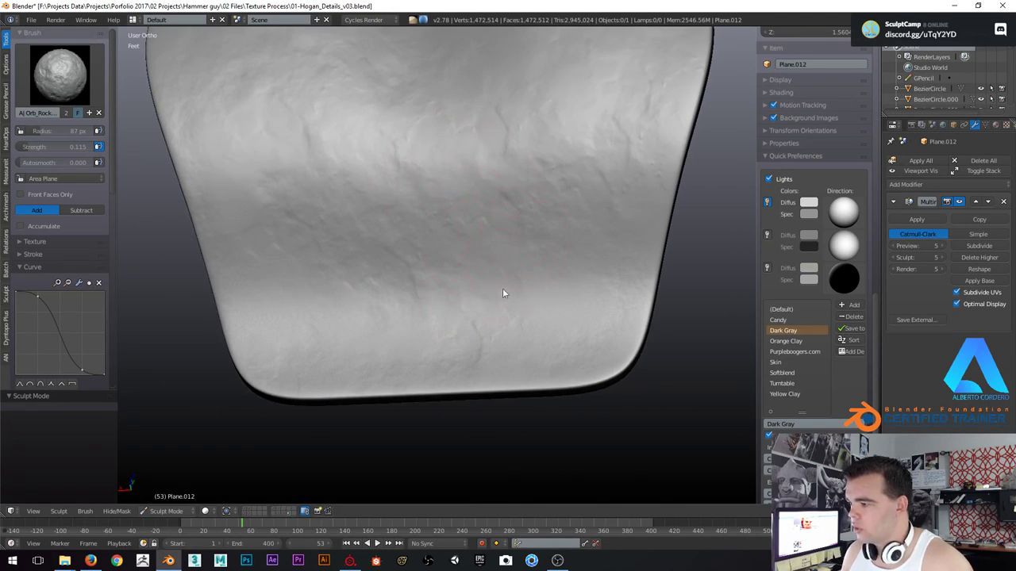
Sculpt rock bumps over the plate's lower middle and along its right edge.
middle_drag(502, 294, 555, 254)
middle_drag(554, 216, 421, 352)
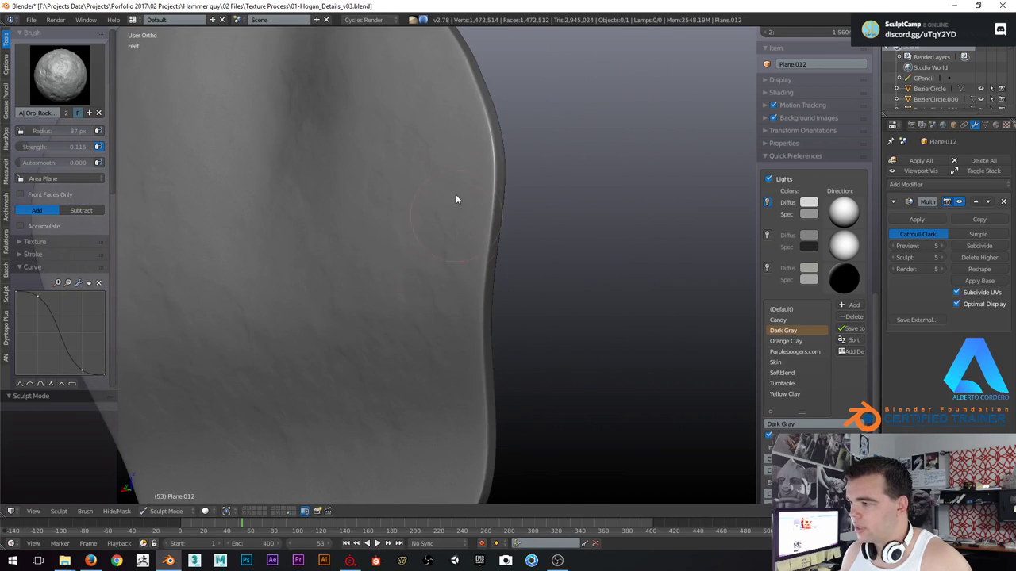
middle_drag(457, 199, 496, 265)
mouse_move(483, 215)
middle_down()
mouse_move(462, 250)
mouse_move(286, 265)
mouse_move(270, 213)
mouse_move(442, 197)
mouse_move(196, 219)
middle_up()
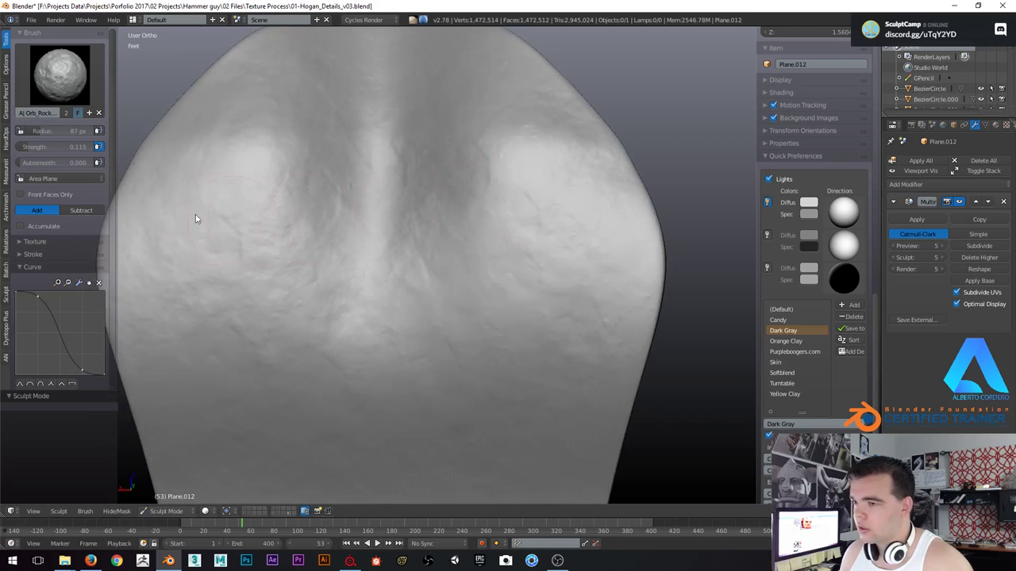
Limit the rock brush to front faces only and add bumps along the plate's upper right and top edge.
click(61, 196)
middle_drag(476, 239, 451, 204)
middle_drag(423, 136, 405, 283)
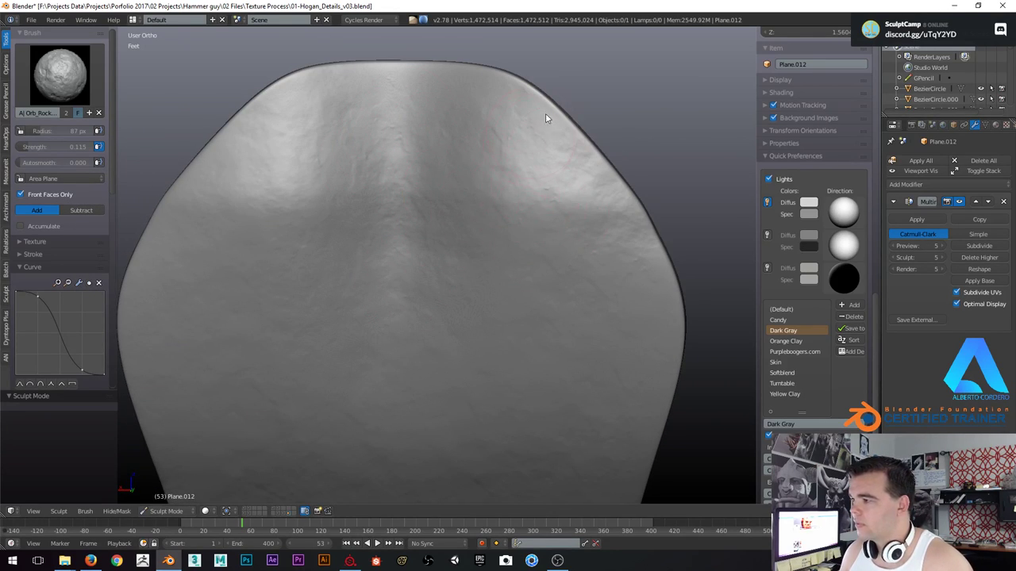
drag(545, 113, 435, 87)
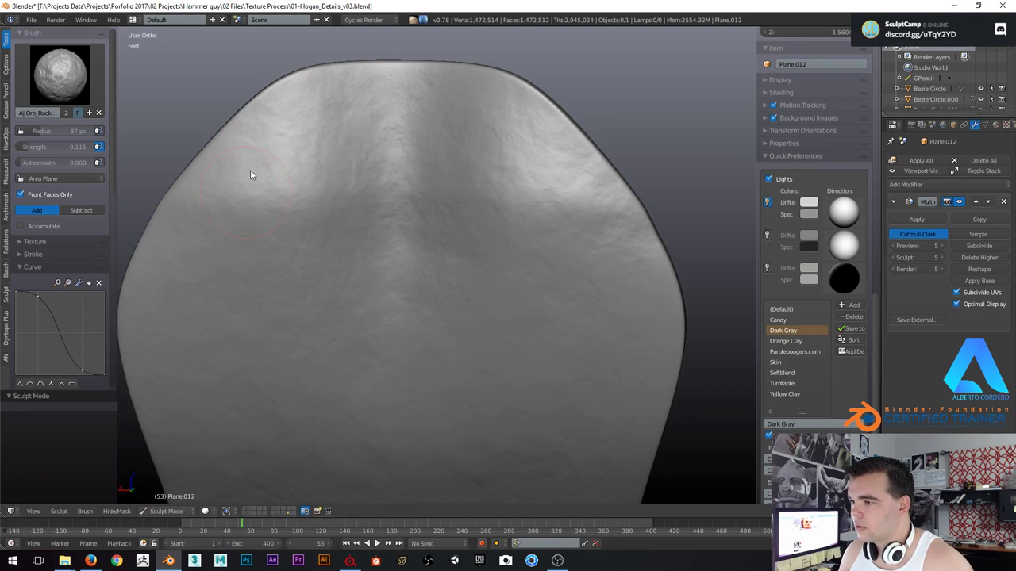
scroll(250, 170, up, 5)
scroll(453, 143, down, 5)
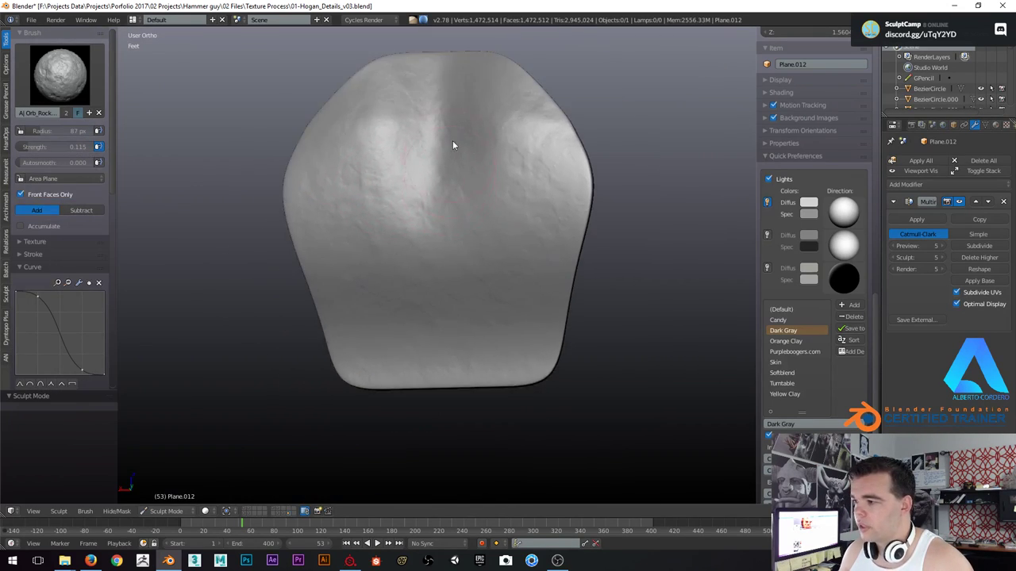
Hide the viewport properties and sculpt more rock bumps across the plate's middle and lower band.
key(n)
mouse_move(449, 143)
middle_down()
mouse_move(448, 164)
mouse_move(456, 131)
mouse_move(431, 138)
mouse_move(467, 177)
middle_up()
scroll(467, 181, up, 2)
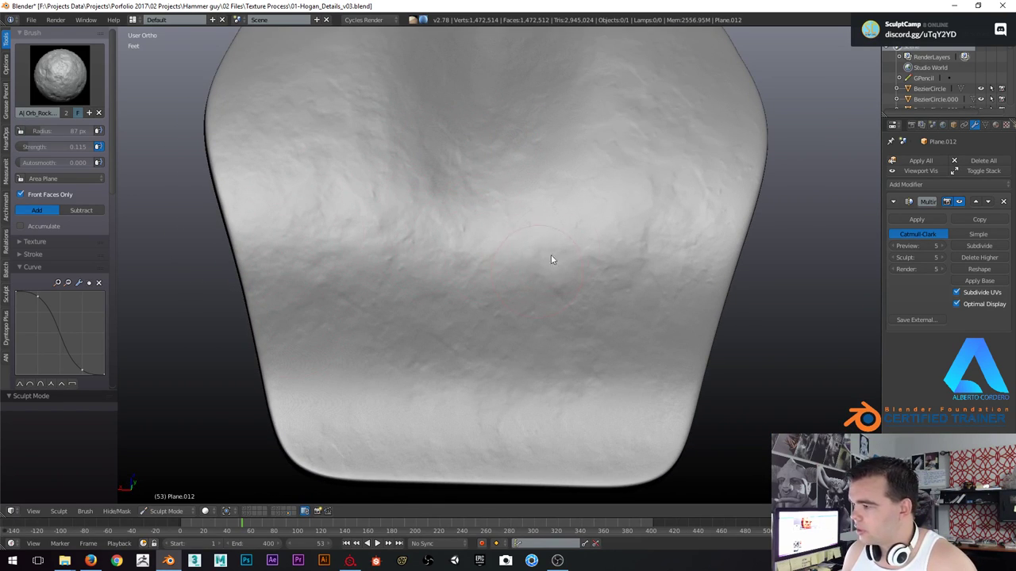
mouse_move(563, 277)
middle_down()
mouse_move(626, 254)
mouse_move(656, 293)
mouse_move(644, 431)
mouse_move(395, 264)
mouse_move(319, 325)
middle_up()
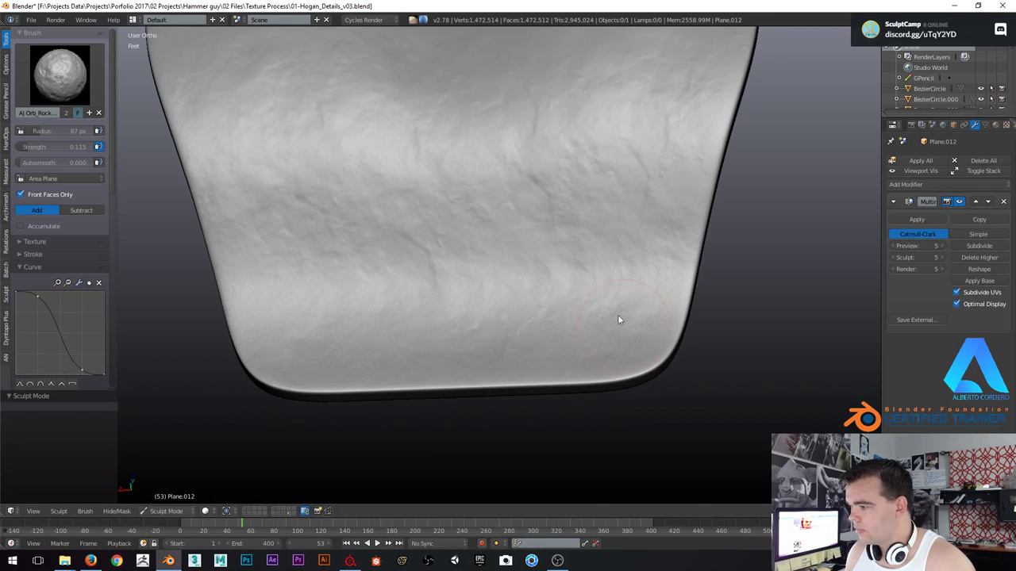
middle_drag(619, 318, 622, 227)
Sculpt finer rock bumps over the plate's upper half and both shoulders.
scroll(521, 152, down, 5)
middle_drag(474, 178, 457, 250)
scroll(433, 166, up, 4)
mouse_move(433, 165)
middle_down()
mouse_move(371, 125)
mouse_move(390, 186)
mouse_move(339, 186)
middle_up()
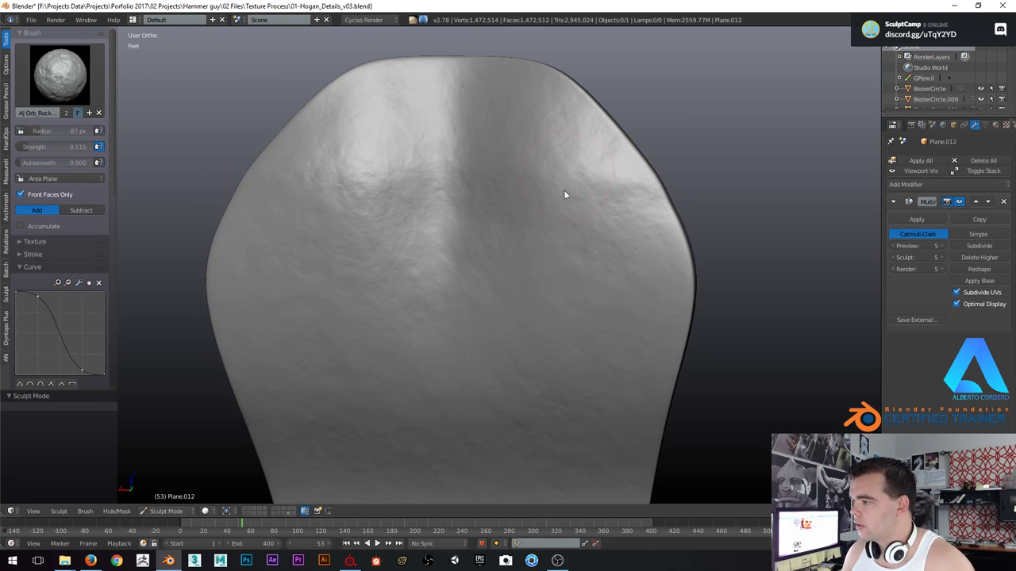
mouse_move(591, 206)
middle_down()
mouse_move(593, 171)
mouse_move(460, 227)
mouse_move(397, 297)
mouse_move(366, 271)
middle_up()
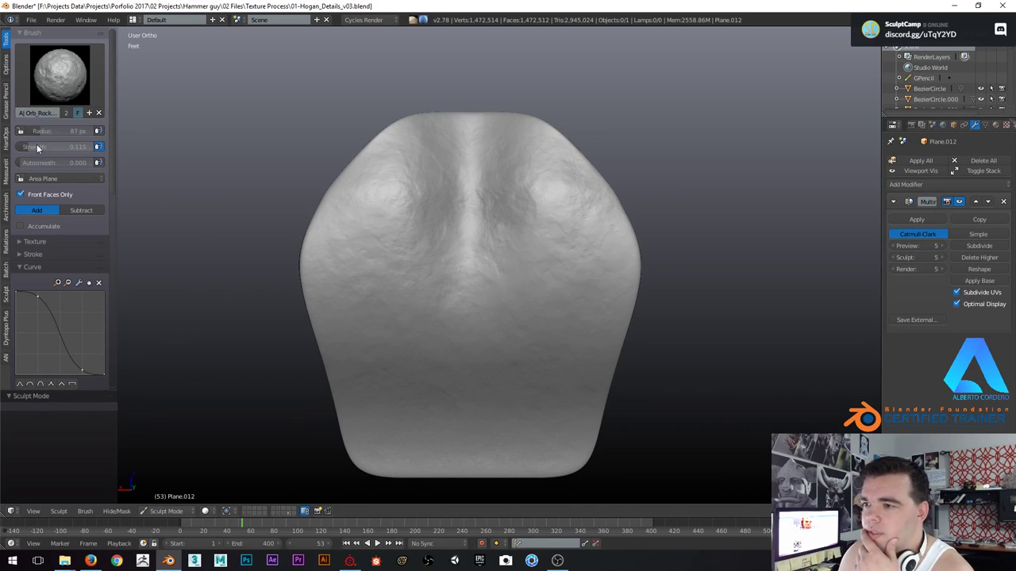
click(59, 74)
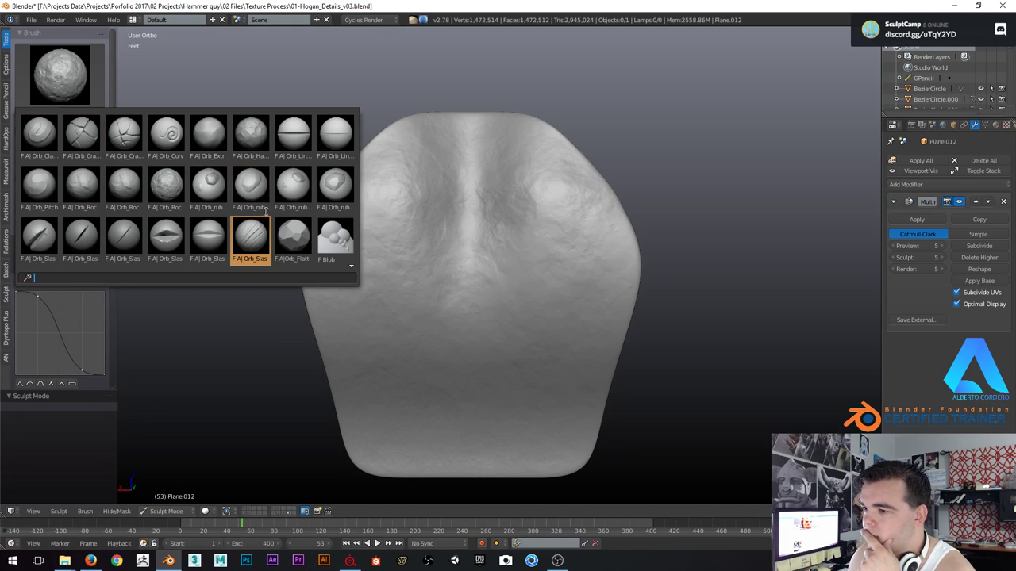
text(o)
key(Escape)
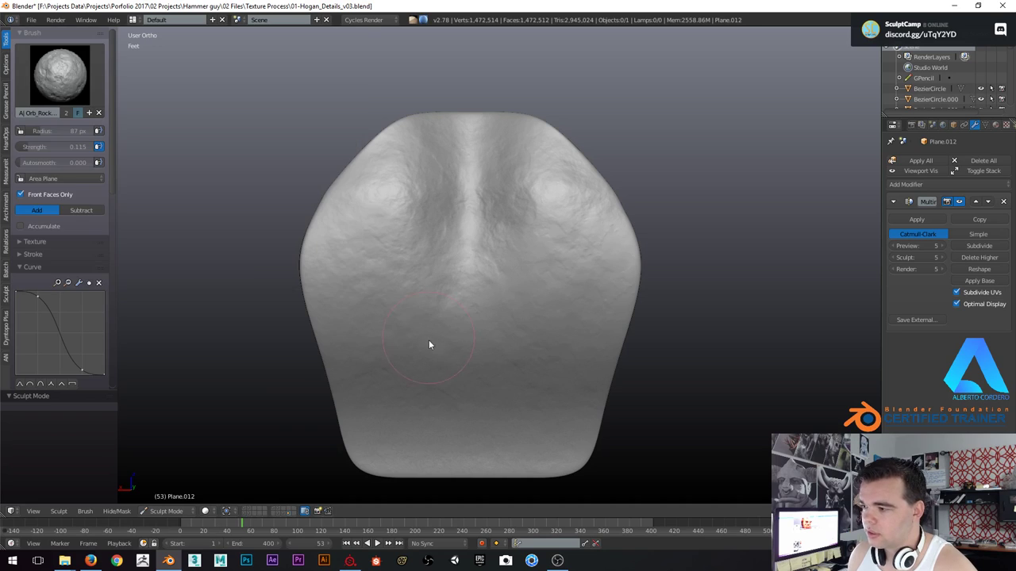
Switch to the Flatten/Contrast brush and set its stroke method to Line, with the plate's upper left edge in view.
key(shift+t)
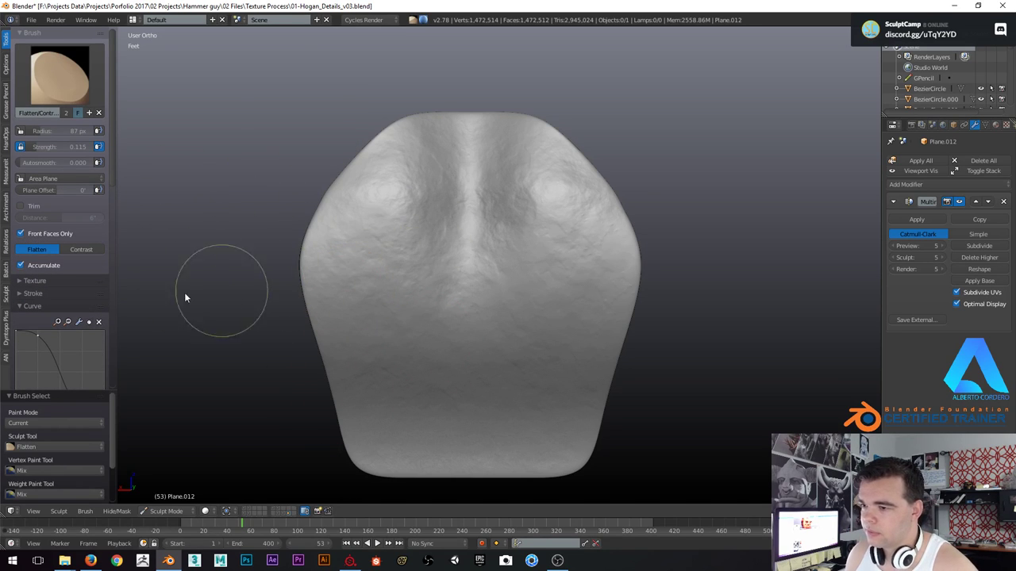
scroll(54, 175, down, 7)
scroll(49, 198, down, 3)
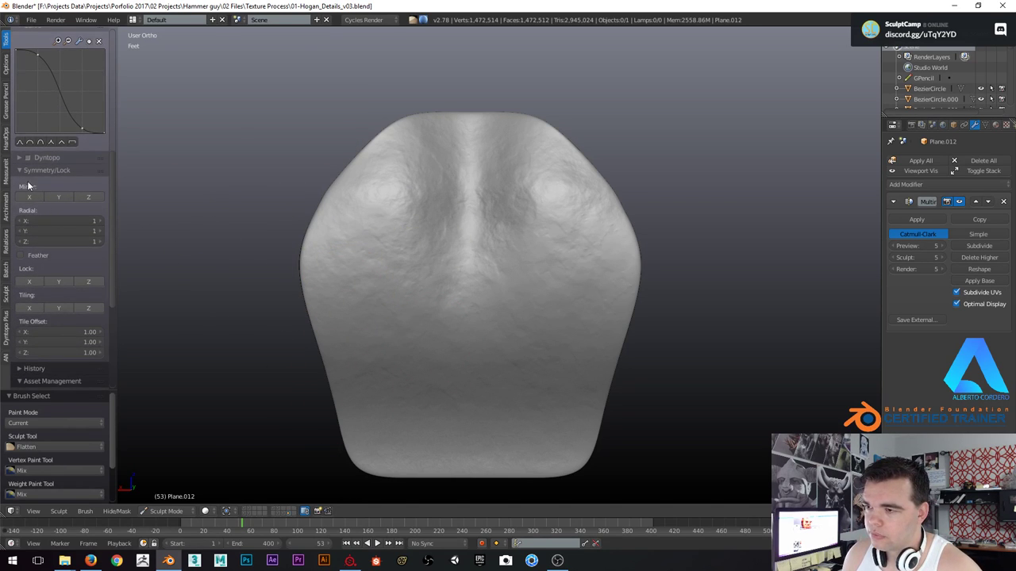
click(22, 170)
click(19, 196)
middle_drag(36, 179, 44, 247)
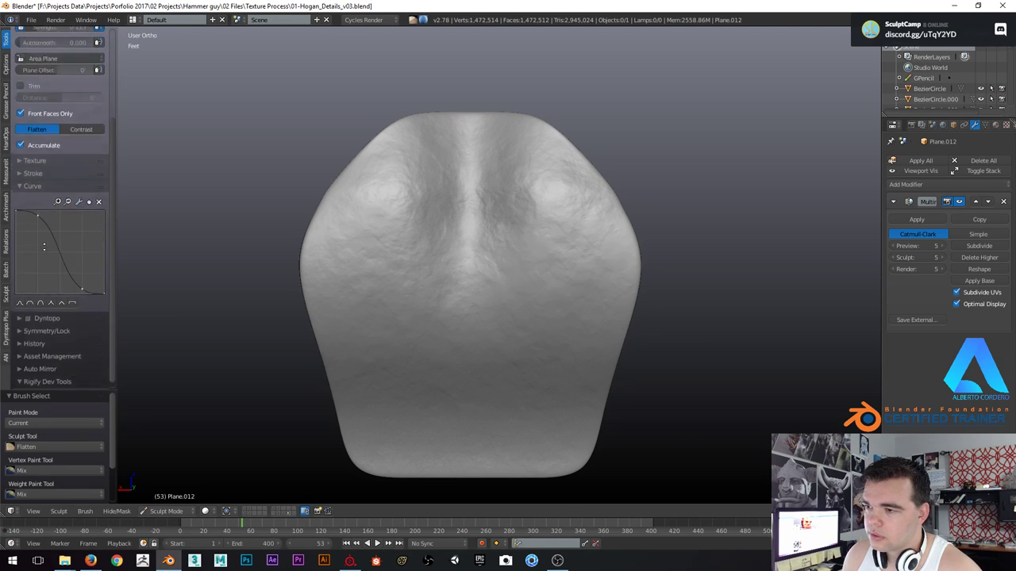
scroll(44, 247, up, 2)
click(32, 234)
click(31, 222)
click(43, 250)
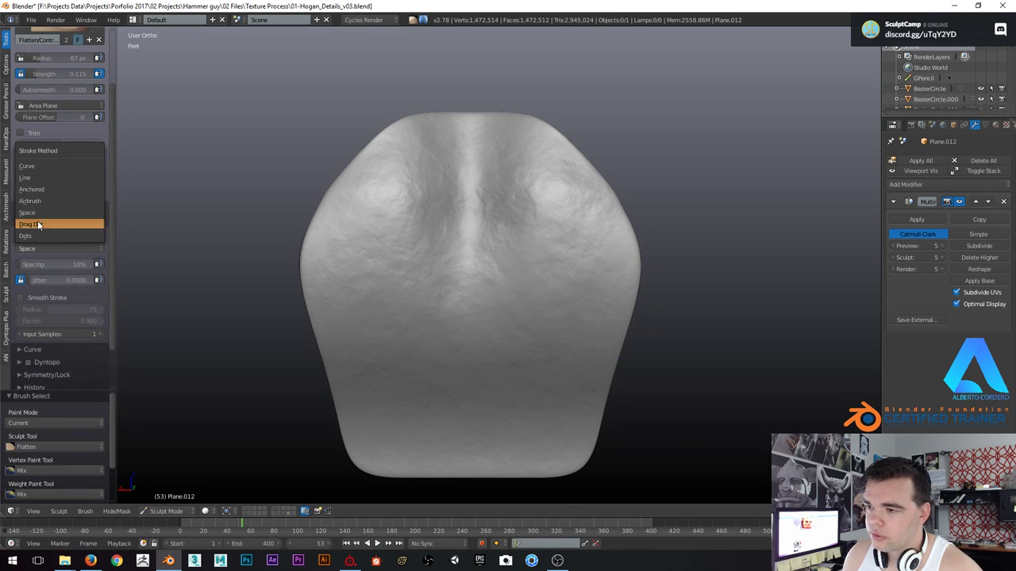
click(27, 178)
mouse_move(437, 181)
middle_down()
mouse_move(447, 251)
mouse_move(532, 210)
middle_up()
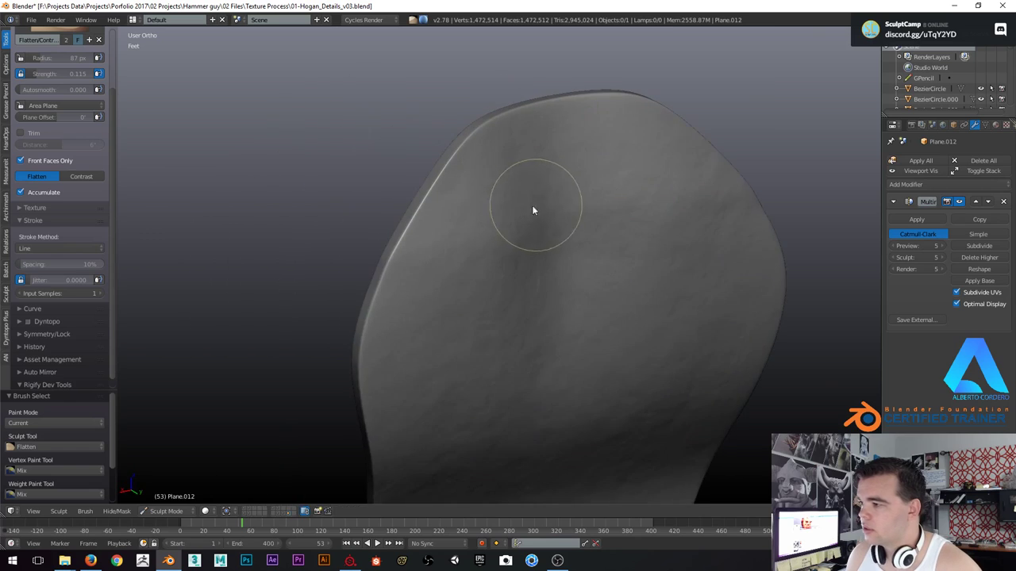
Enable X-axis mirroring for sculpting and reduce the Flatten brush radius to 29 px near the plate's upper left edge.
scroll(436, 206, up, 3)
mouse_move(431, 209)
middle_down()
mouse_move(417, 172)
mouse_move(420, 190)
middle_up()
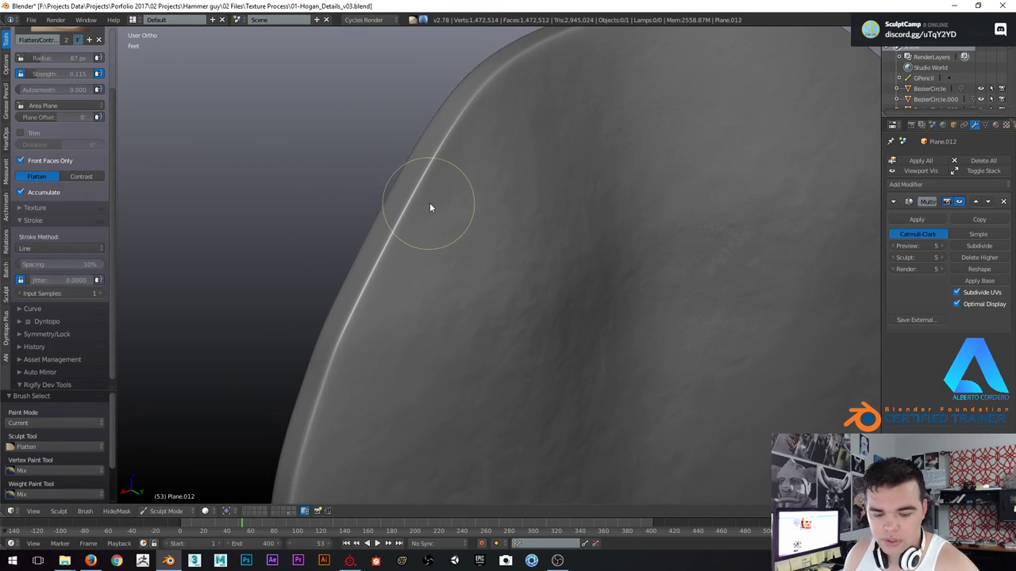
scroll(469, 167, down, 3)
scroll(41, 329, down, 2)
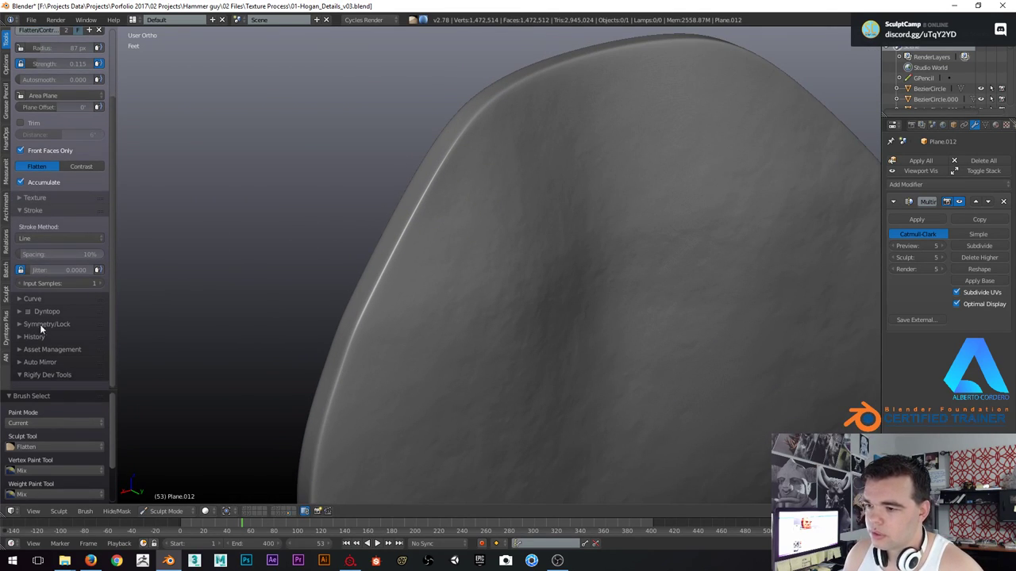
click(36, 325)
click(29, 351)
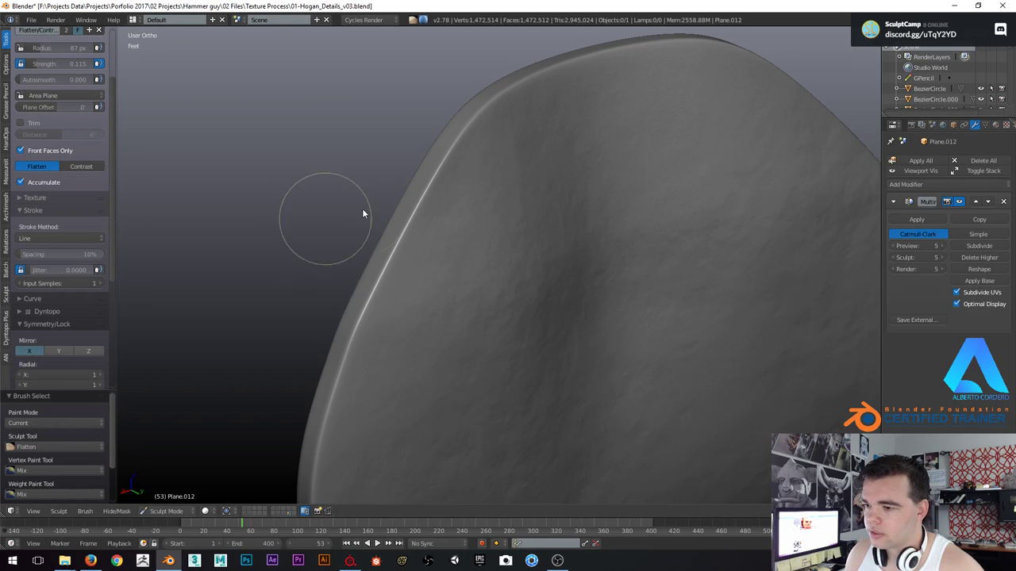
key(f)
click(401, 220)
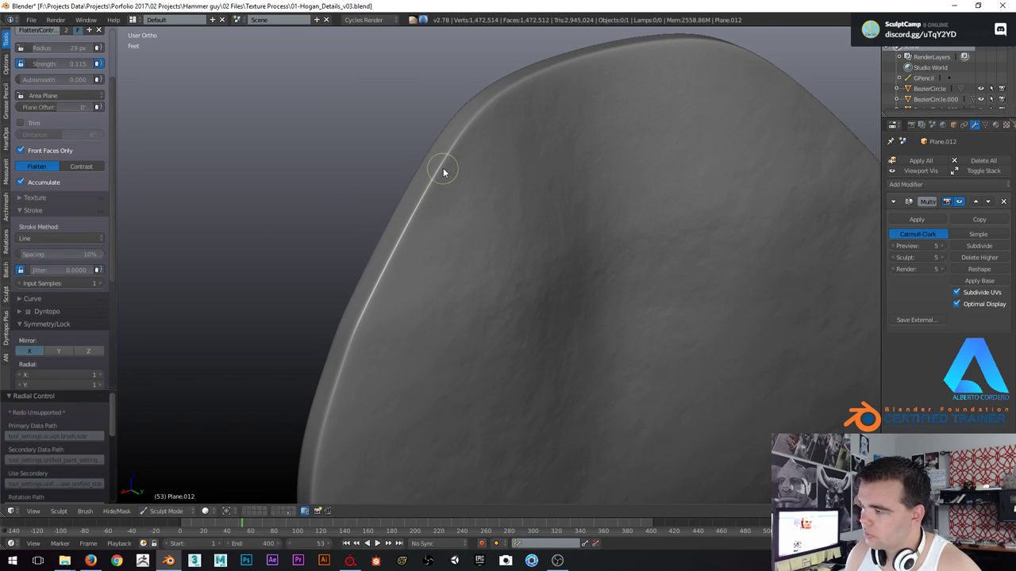
Set the Flatten brush strength to 0.824 and flatten straight facets along the plate's upper left rim and top edge.
middle_drag(386, 261, 410, 223)
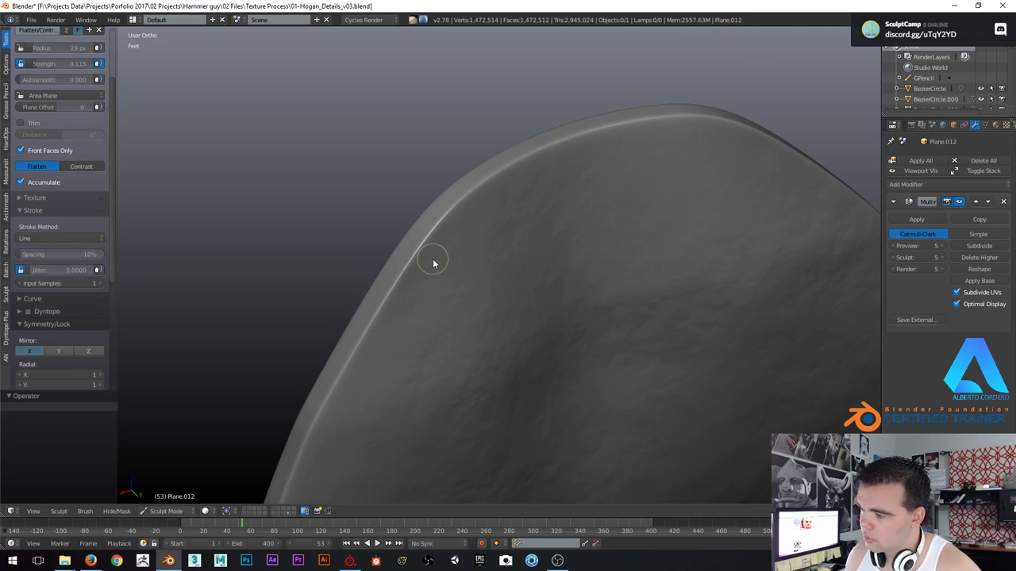
key(shift+f)
click(394, 265)
drag(427, 233, 373, 318)
mouse_move(373, 318)
middle_down()
mouse_move(426, 272)
mouse_move(437, 275)
mouse_move(368, 257)
mouse_move(377, 284)
middle_up()
drag(377, 284, 494, 195)
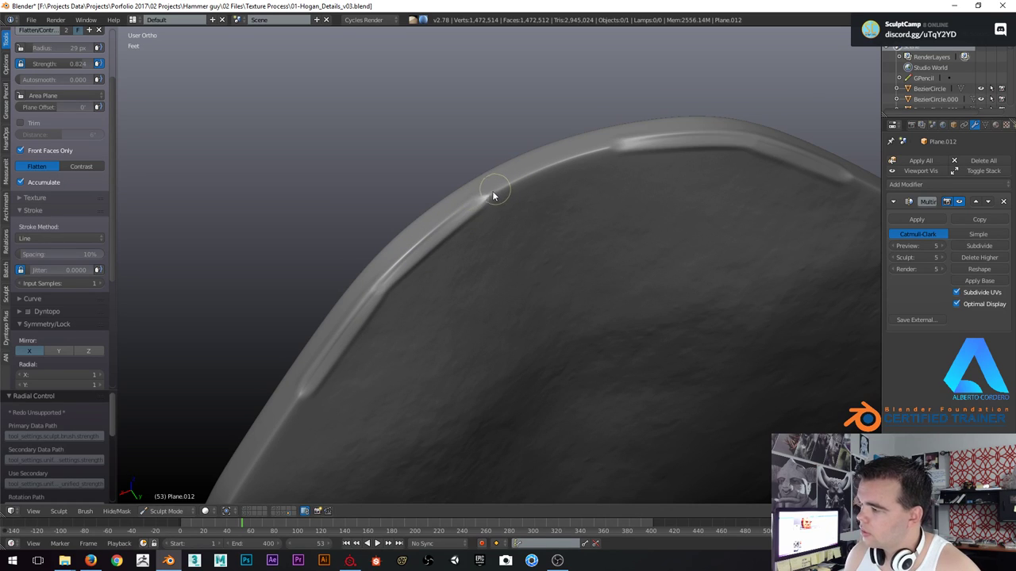
Flatten the plate's left rim in straight line segments from the shoulder down past the waist.
middle_drag(555, 204, 408, 220)
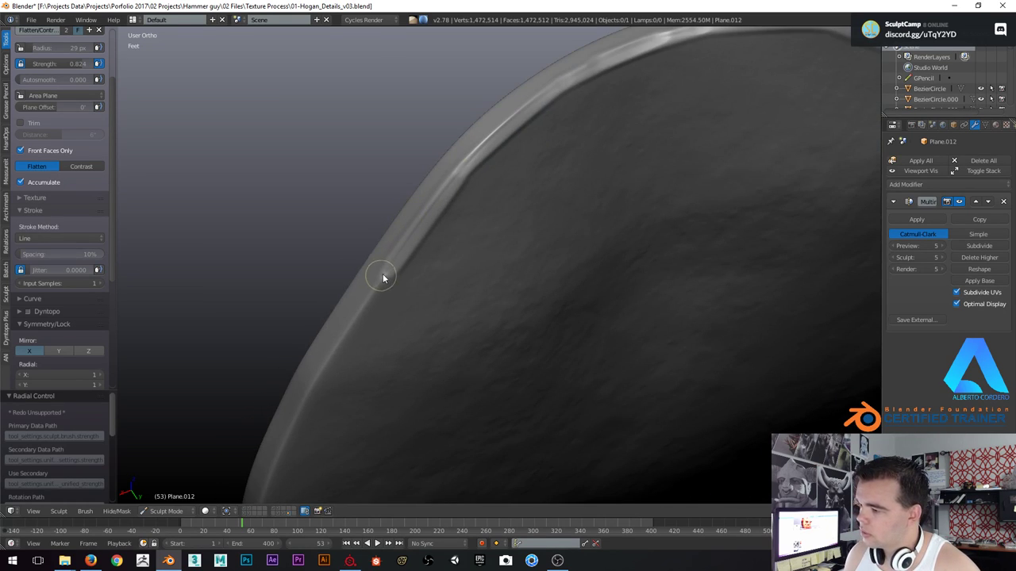
middle_drag(316, 388, 370, 238)
scroll(389, 215, up, 3)
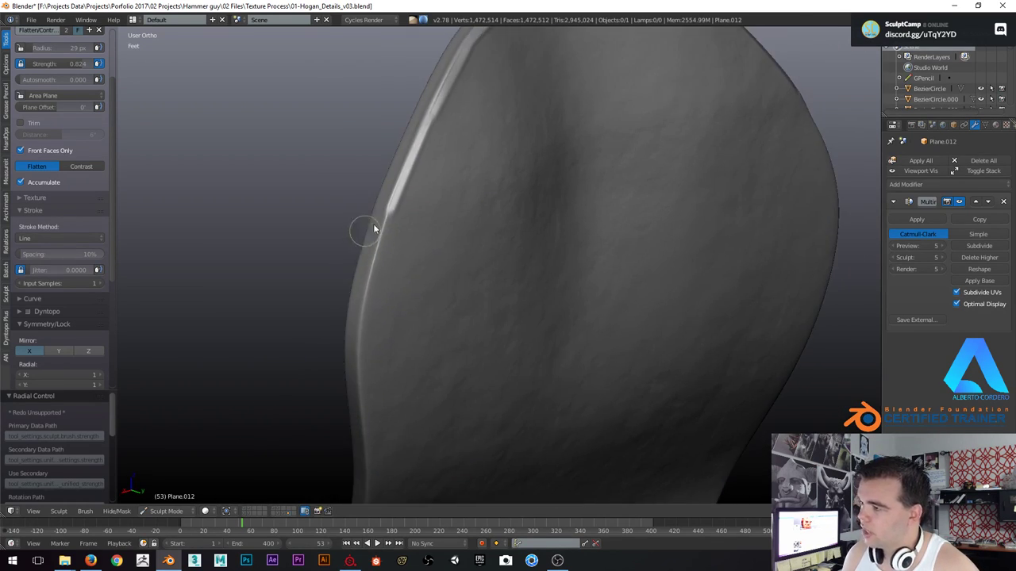
drag(362, 171, 316, 327)
mouse_move(376, 224)
middle_down()
mouse_move(384, 204)
mouse_move(363, 254)
mouse_move(400, 215)
middle_up()
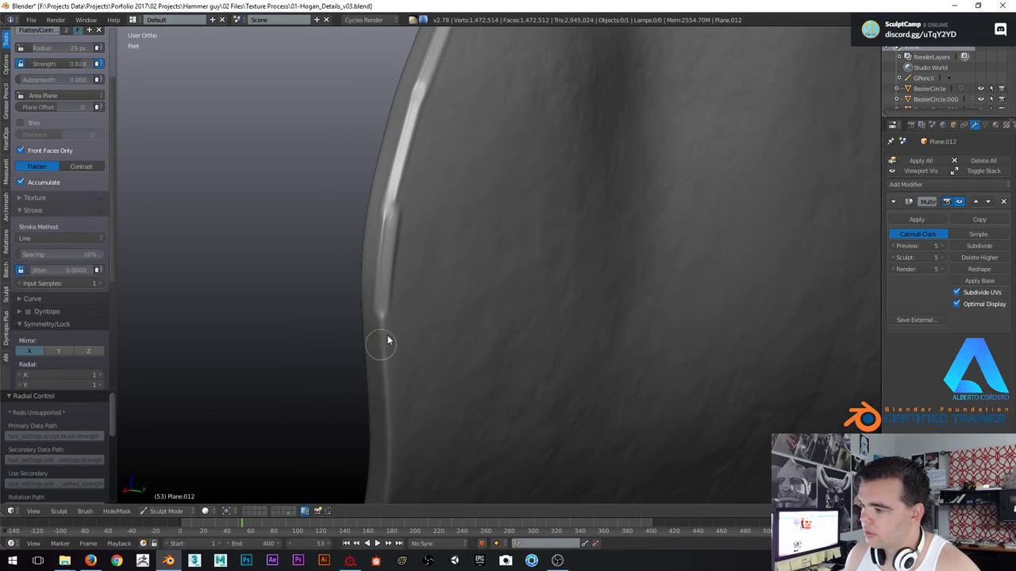
mouse_move(386, 340)
middle_down()
mouse_move(397, 243)
mouse_move(388, 200)
middle_up()
drag(389, 200, 394, 383)
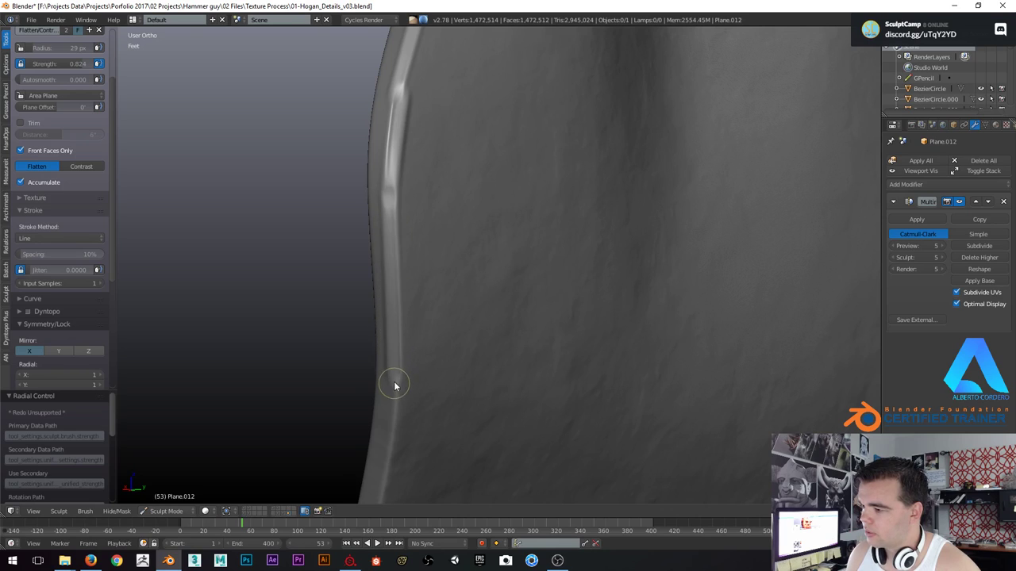
middle_drag(395, 383, 415, 243)
drag(415, 243, 406, 343)
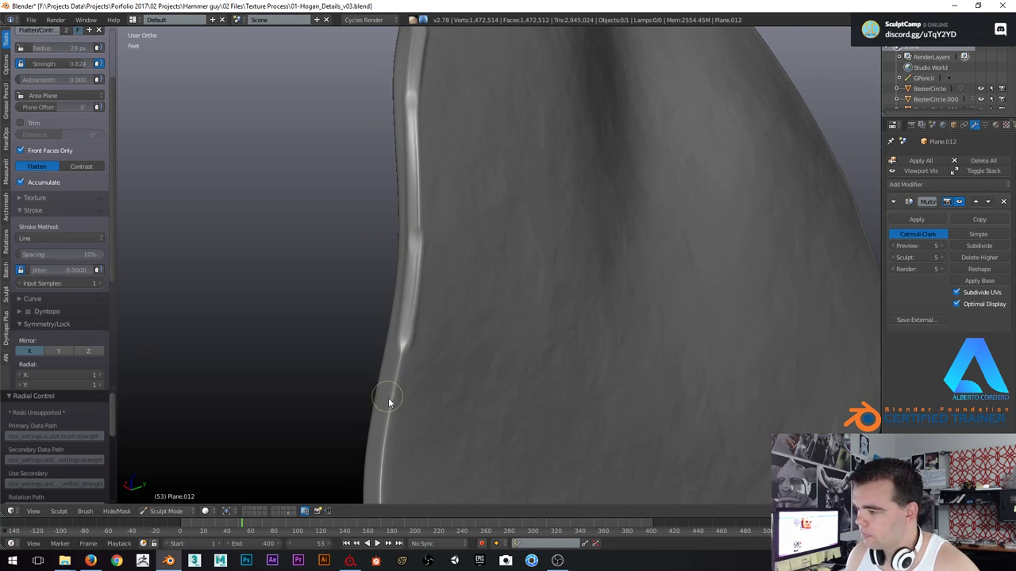
Continue the straight flattened facets down the lower left rim, around the bottom corner and along the bottom edge.
middle_drag(390, 400, 436, 244)
drag(431, 228, 412, 308)
mouse_move(397, 353)
mouse_down()
mouse_move(410, 329)
mouse_move(405, 420)
mouse_up()
mouse_move(406, 420)
middle_down()
mouse_move(416, 270)
mouse_move(354, 269)
middle_up()
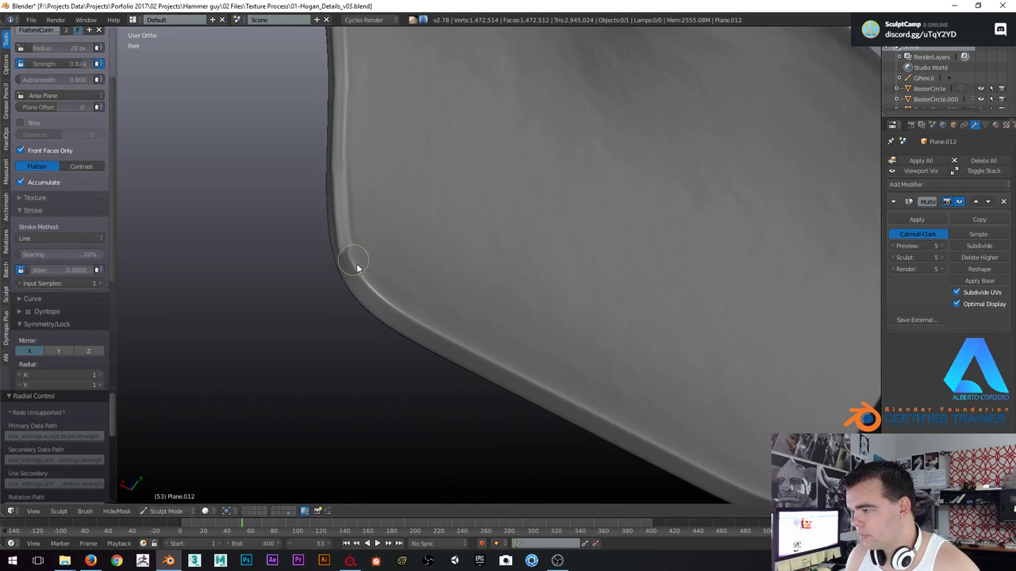
middle_drag(424, 325, 356, 313)
drag(317, 310, 674, 260)
mouse_move(674, 260)
middle_down()
mouse_move(379, 338)
mouse_move(442, 321)
mouse_move(440, 222)
mouse_move(444, 283)
mouse_move(467, 164)
mouse_move(442, 182)
middle_up()
Change the Flatten brush's stroke method to Space and sculpt the first irregular chips into the left rim.
middle_drag(50, 255, 48, 217)
scroll(48, 216, down, 1)
click(45, 177)
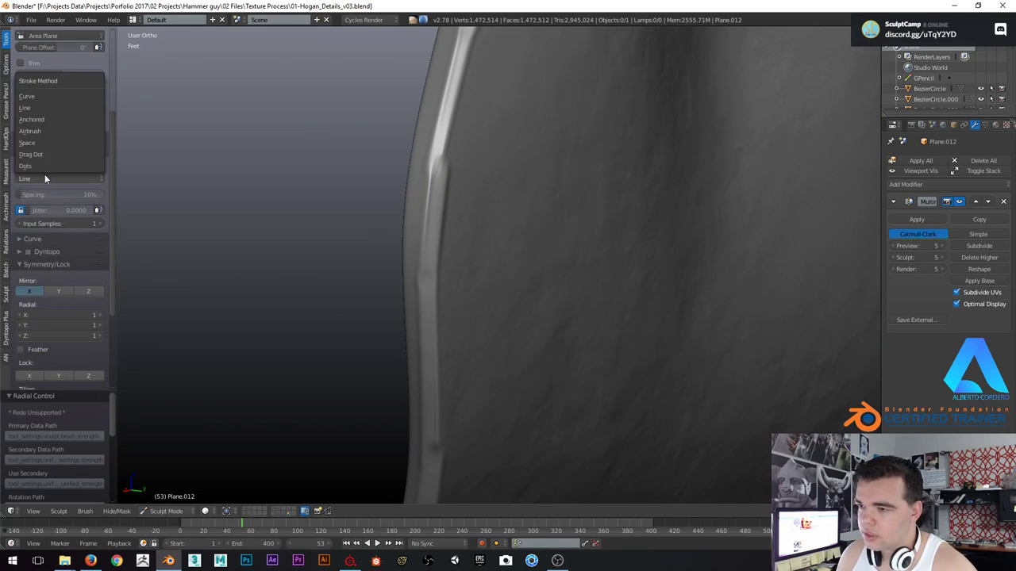
click(29, 143)
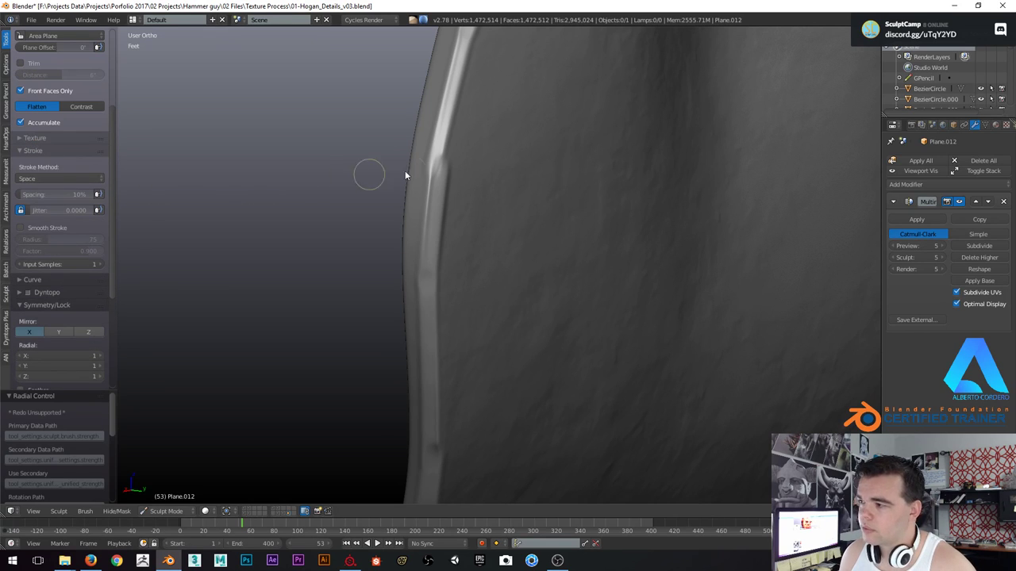
mouse_move(405, 171)
middle_down()
mouse_move(418, 223)
mouse_move(405, 246)
middle_up()
mouse_move(412, 225)
mouse_down()
mouse_move(427, 208)
mouse_move(411, 225)
mouse_move(400, 320)
mouse_up()
ctrl+middle_drag(422, 251, 416, 270)
shift+drag(433, 245, 417, 238)
mouse_move(398, 253)
middle_down()
mouse_move(437, 224)
mouse_move(444, 200)
mouse_move(403, 191)
middle_up()
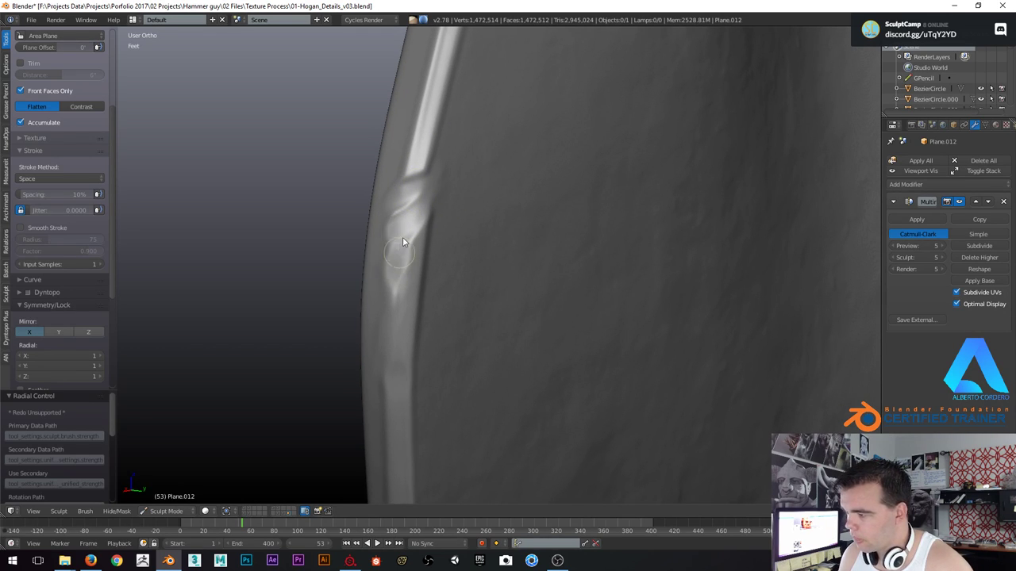
Sculpt more dents and chips up and down the left rim around the first damaged spot.
mouse_move(411, 224)
middle_down()
mouse_move(434, 336)
mouse_move(459, 263)
mouse_move(430, 227)
mouse_move(437, 263)
mouse_move(491, 169)
middle_up()
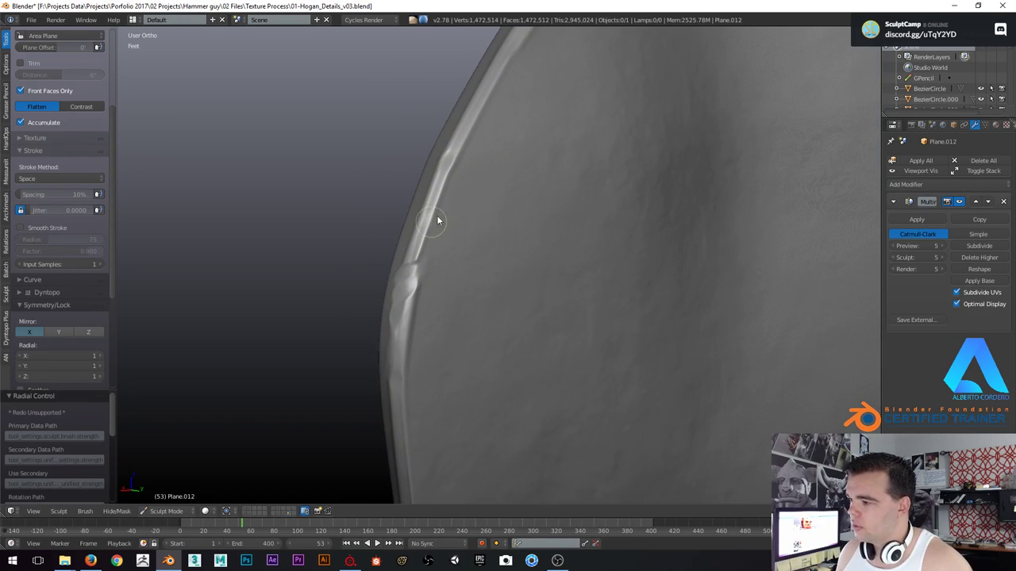
mouse_move(437, 220)
middle_down()
mouse_move(447, 207)
mouse_move(484, 256)
mouse_move(486, 238)
middle_up()
middle_drag(453, 304, 437, 331)
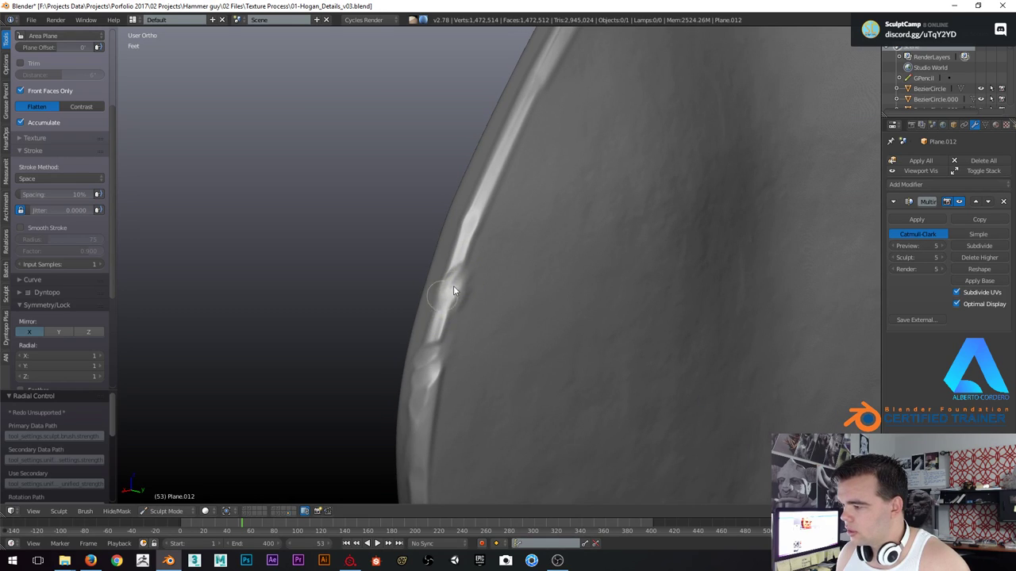
middle_drag(453, 288, 442, 229)
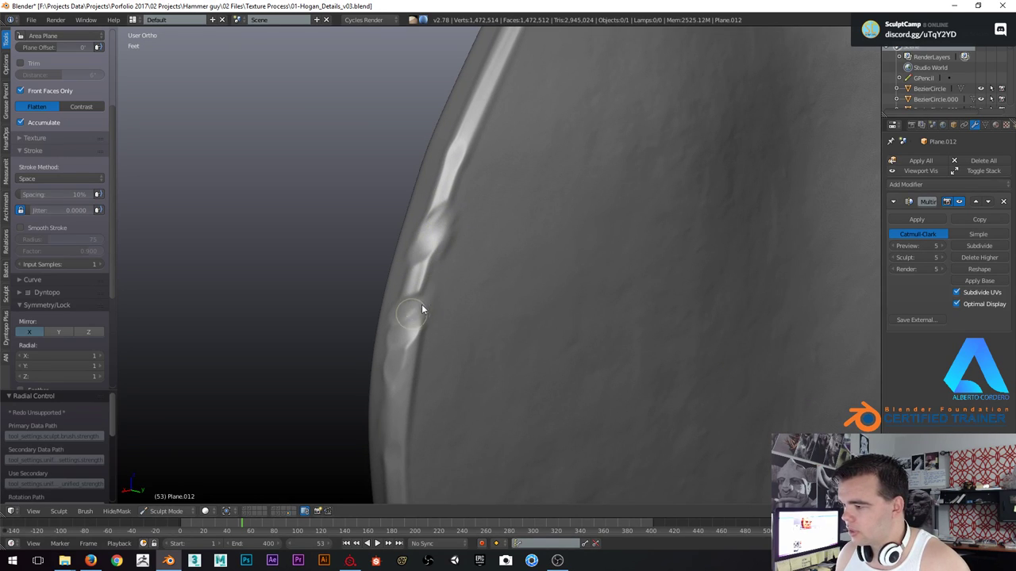
mouse_move(422, 309)
middle_down()
mouse_move(424, 268)
mouse_move(410, 346)
mouse_move(491, 224)
mouse_move(508, 156)
mouse_move(437, 205)
middle_up()
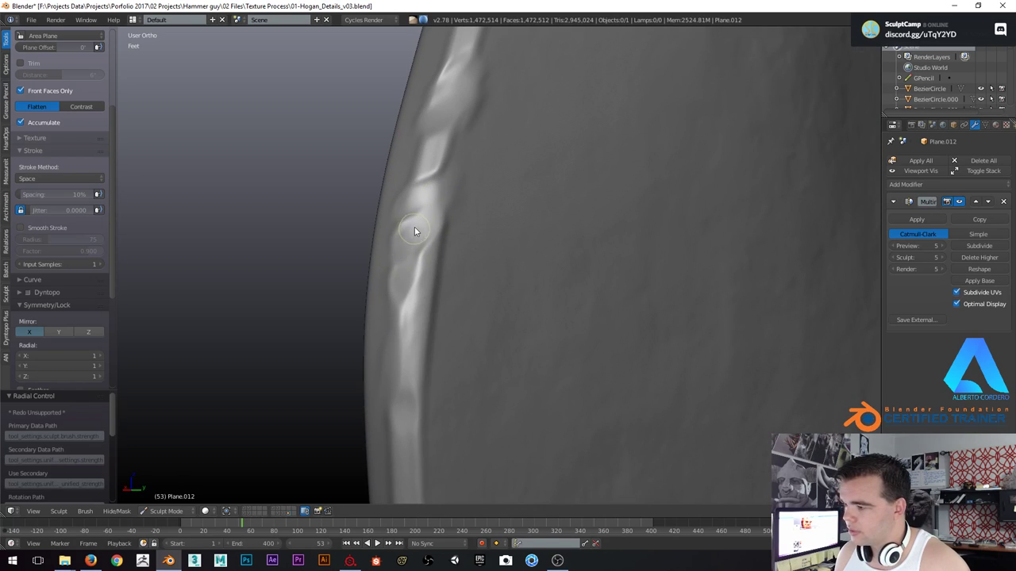
mouse_move(408, 246)
middle_down()
mouse_move(404, 328)
mouse_move(419, 256)
mouse_move(408, 268)
mouse_move(465, 215)
mouse_move(426, 229)
mouse_move(437, 256)
mouse_move(460, 240)
mouse_move(482, 194)
middle_up()
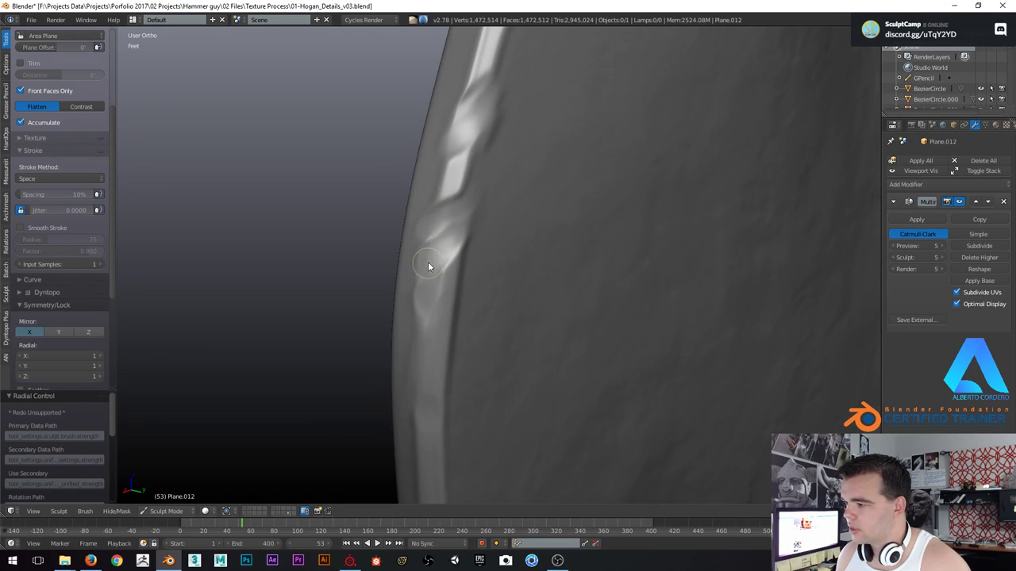
mouse_move(418, 312)
middle_down()
mouse_move(428, 352)
mouse_move(442, 281)
mouse_move(483, 242)
middle_up()
mouse_move(471, 305)
middle_down()
mouse_move(458, 308)
mouse_move(516, 189)
middle_up()
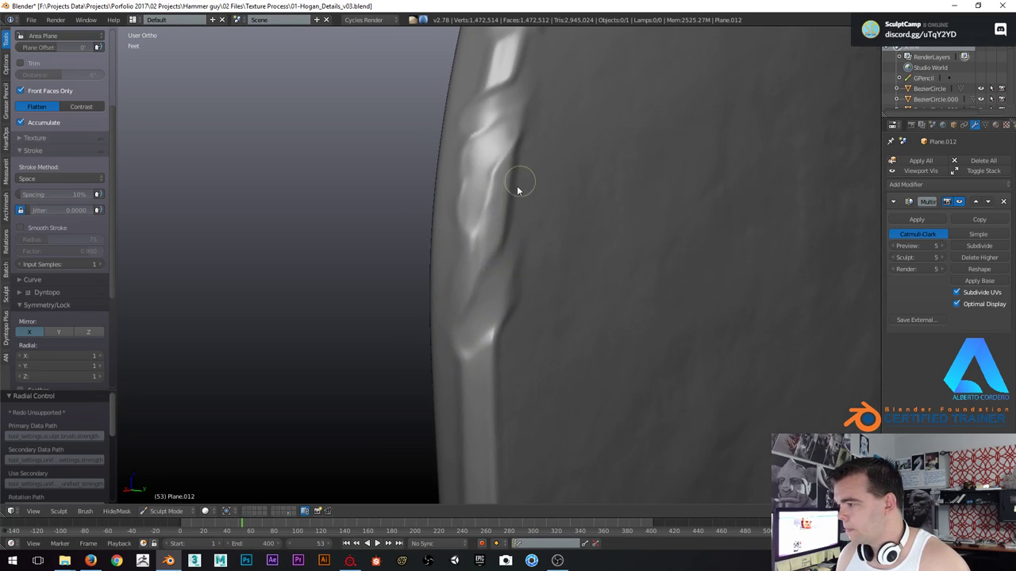
Switch to the Crease brush and adjust its radius and strength for detailing the chipped rim.
key(shift+c)
key(f)
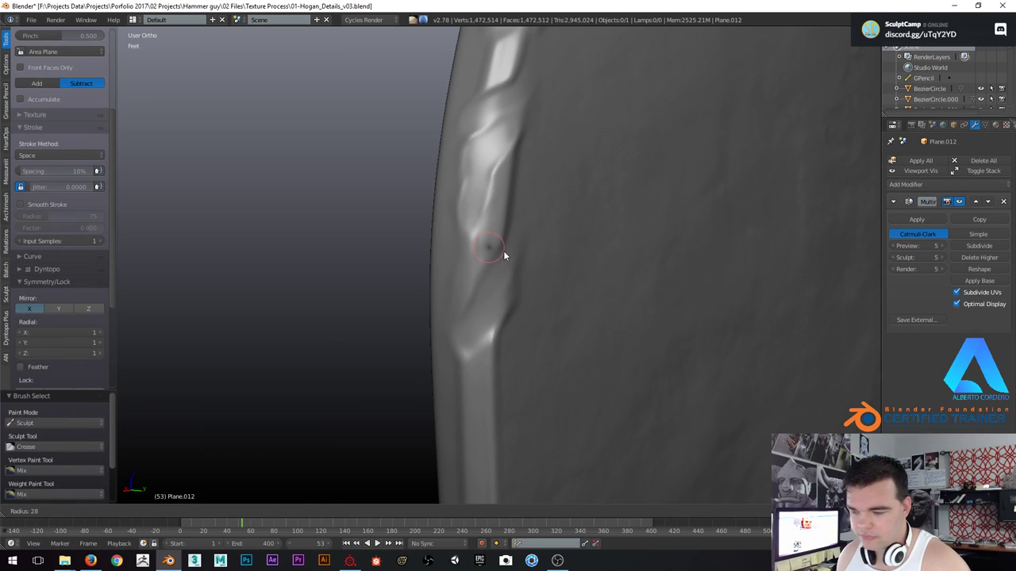
click(498, 251)
key(shift+f)
click(516, 250)
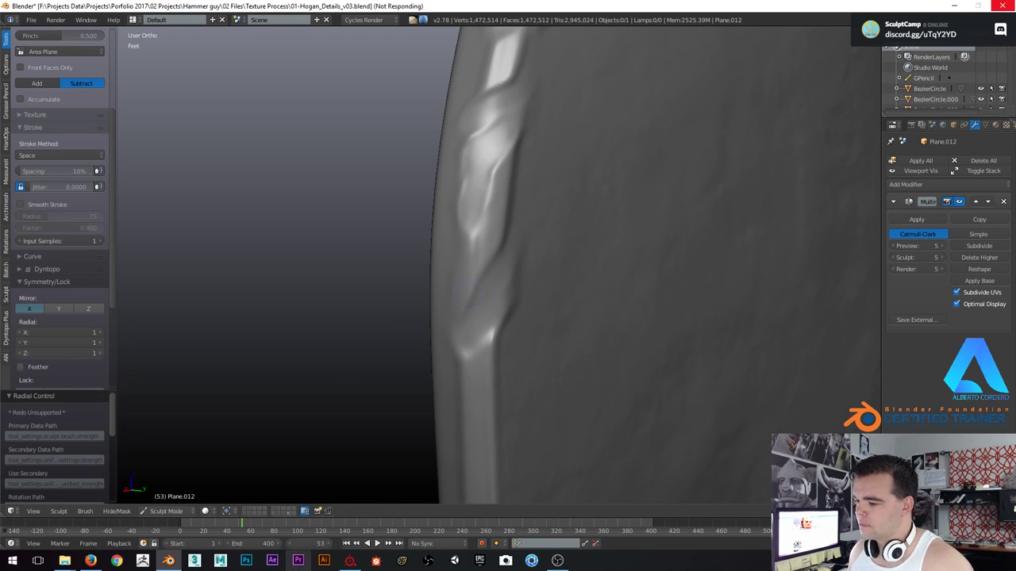
Switch to Substance Painter, examine the slashes and edge damage on the textured chestplate, and return to Blender.
click(350, 561)
alt+drag(467, 203, 500, 205)
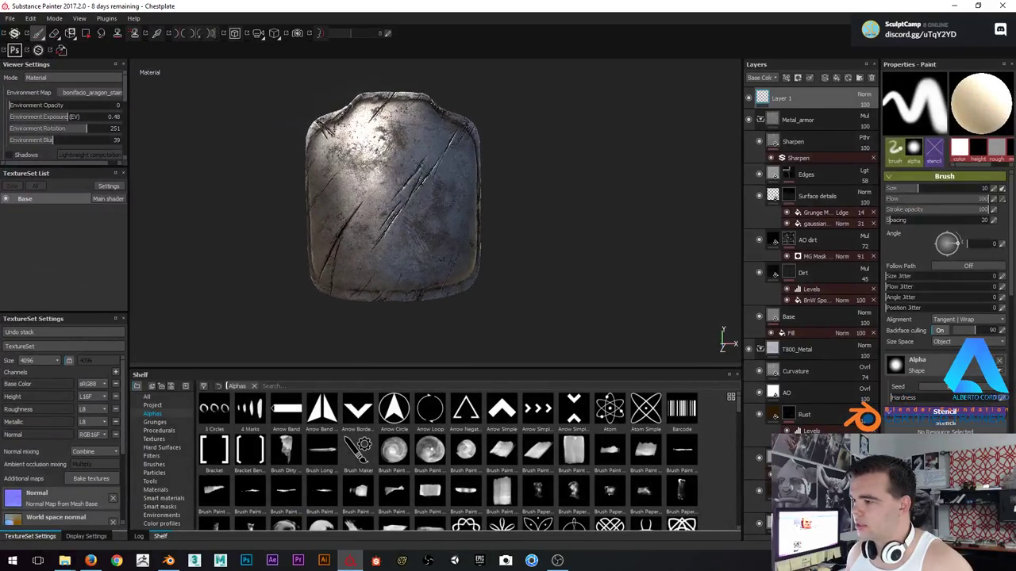
alt+middle_drag(411, 172, 428, 186)
scroll(428, 189, up, 3)
alt+drag(428, 191, 457, 325)
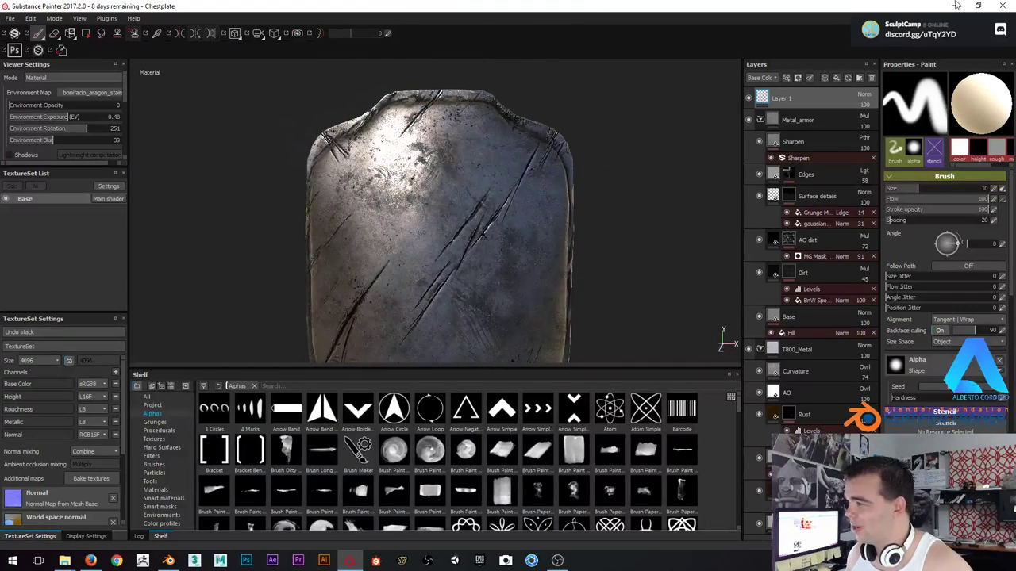
key(alt+Tab)
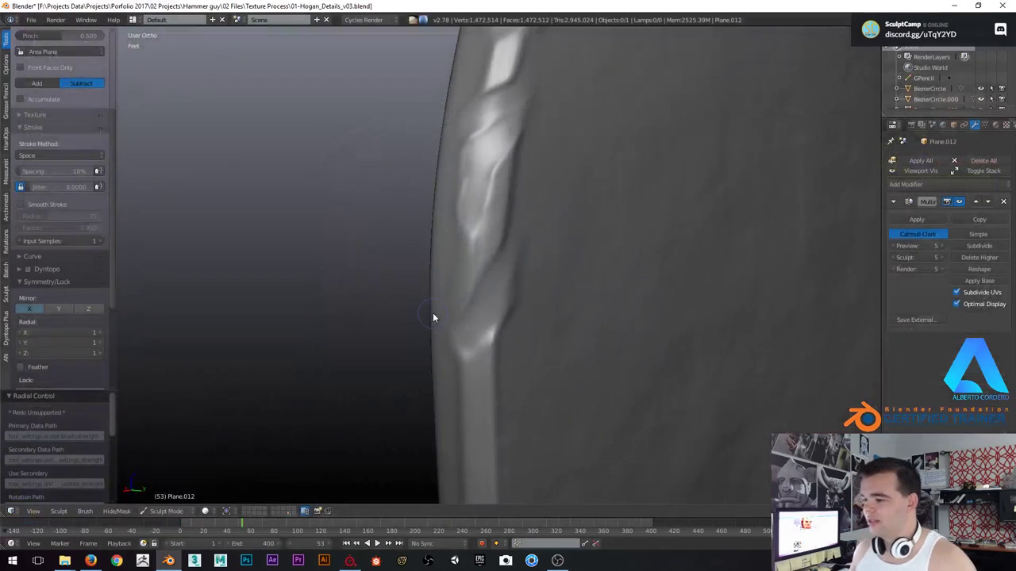
Adjust the Crease brush strength and carve thin sharp cracks between the chips on the left rim.
middle_drag(468, 33, 546, 243)
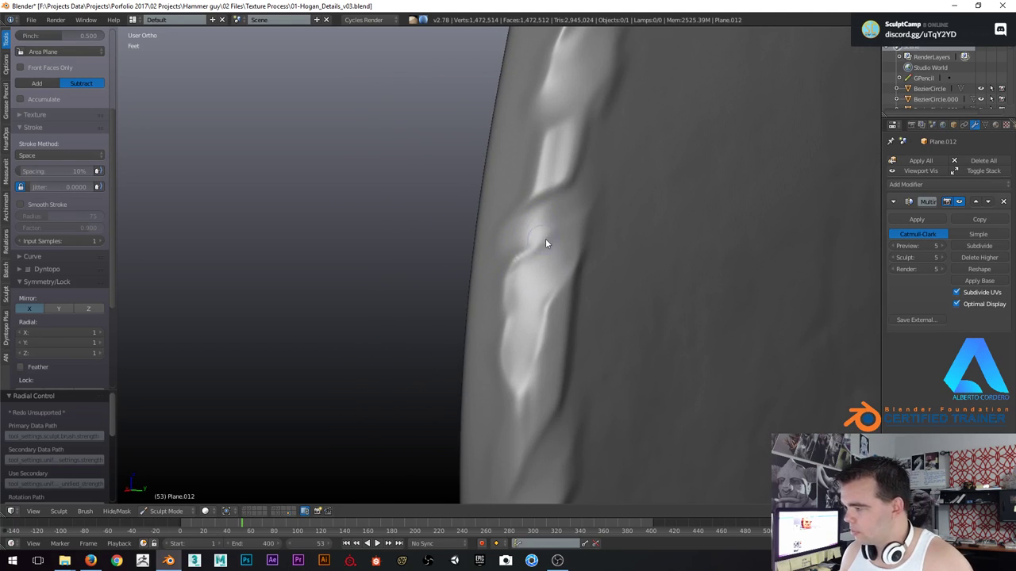
key(shift+f)
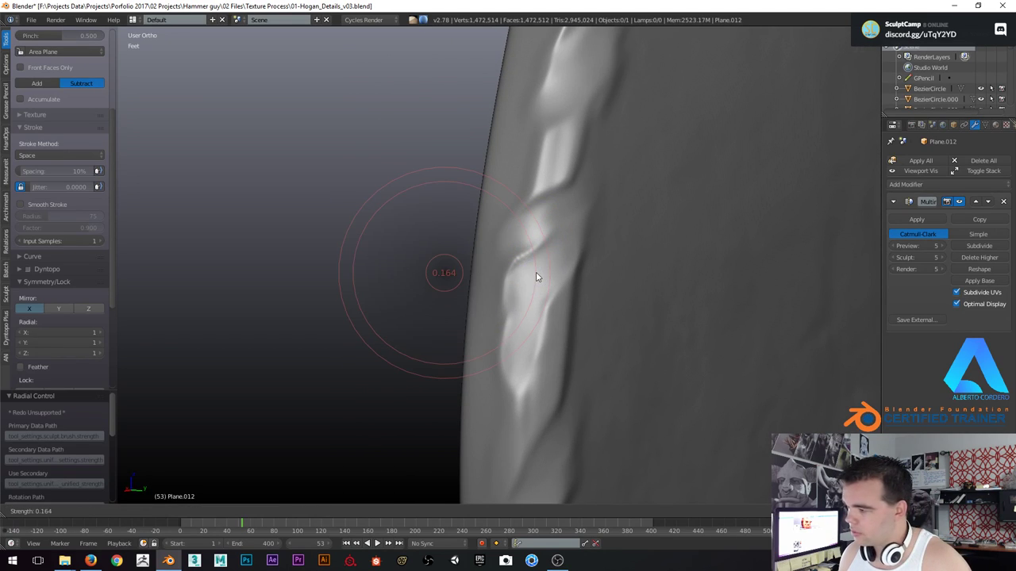
click(532, 281)
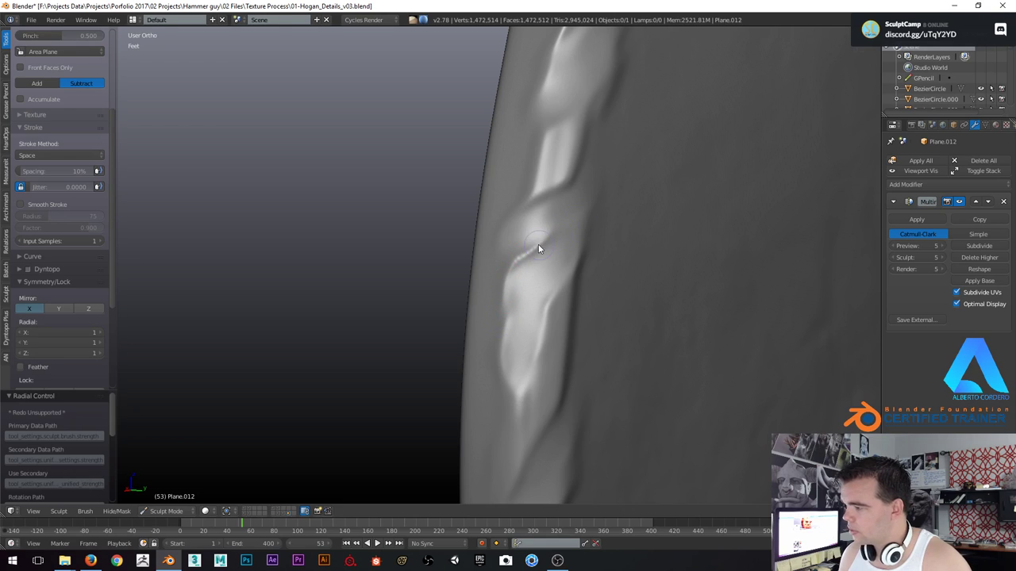
drag(541, 317, 536, 339)
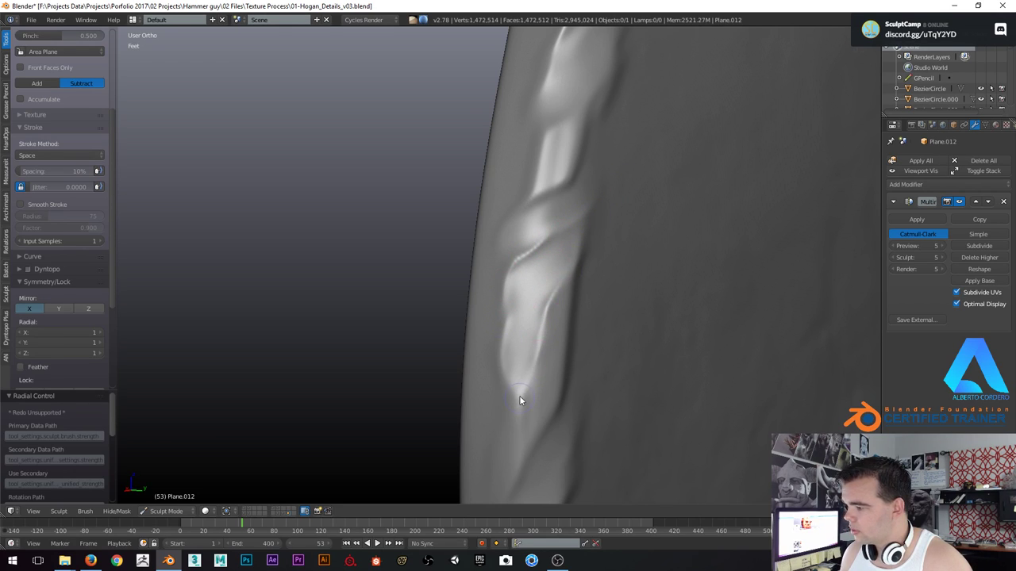
shift+middle_drag(519, 395, 525, 316)
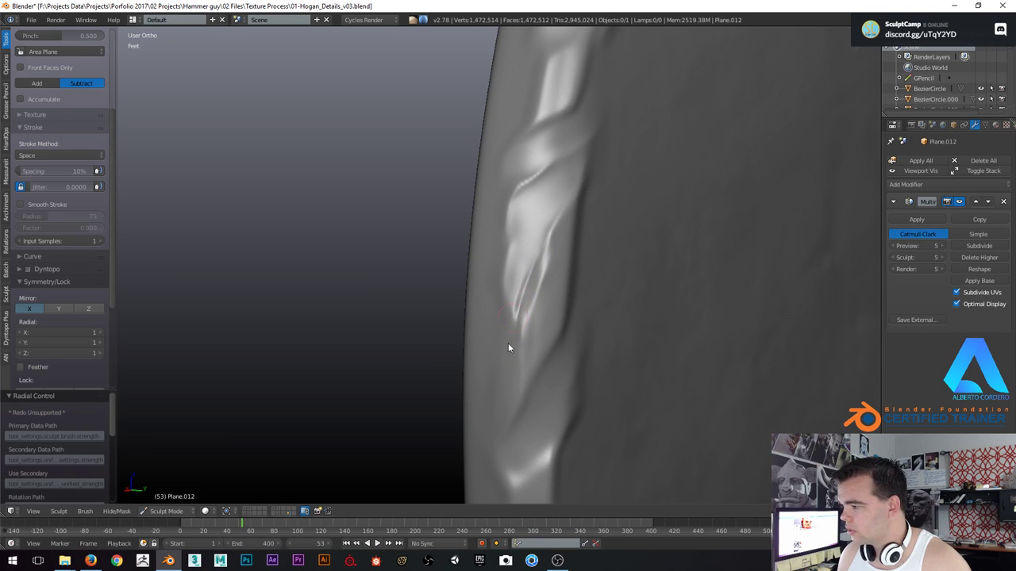
Turn off X-axis mirroring and inspect the mirrored chips on the plate's opposite rim up close.
ctrl+middle_drag(533, 295, 516, 460)
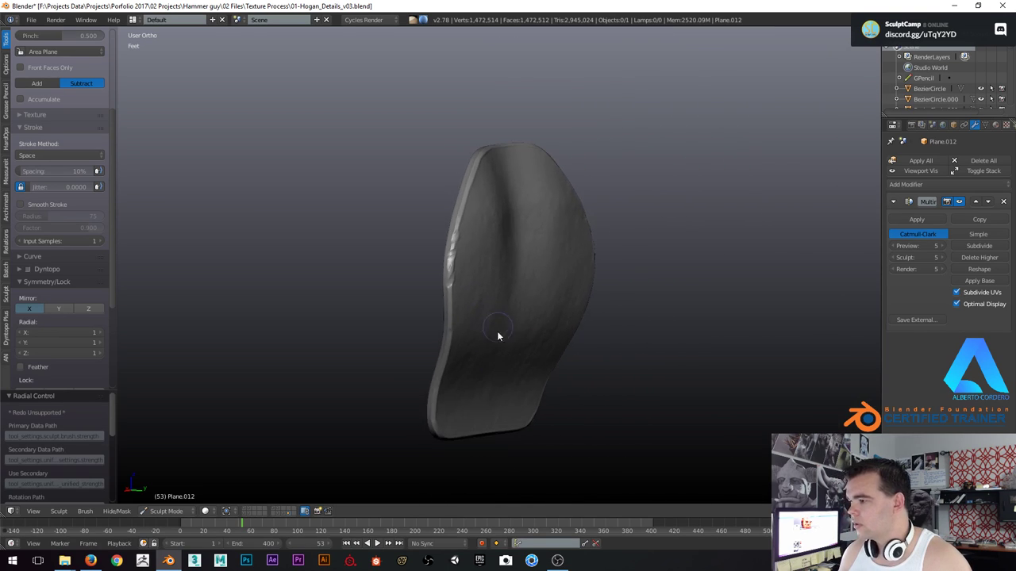
mouse_move(497, 333)
middle_down()
mouse_move(411, 264)
mouse_move(418, 256)
mouse_move(386, 281)
mouse_move(592, 204)
mouse_move(508, 213)
mouse_move(358, 260)
middle_up()
scroll(385, 281, up, 5)
mouse_move(702, 302)
middle_down()
mouse_move(585, 233)
mouse_move(567, 238)
middle_up()
mouse_move(500, 242)
middle_down()
mouse_move(621, 220)
mouse_move(667, 176)
mouse_move(546, 175)
middle_up()
scroll(667, 176, up, 4)
scroll(546, 176, up, 3)
mouse_move(597, 230)
middle_down()
mouse_move(553, 230)
mouse_move(422, 273)
mouse_move(439, 274)
mouse_move(418, 247)
middle_up()
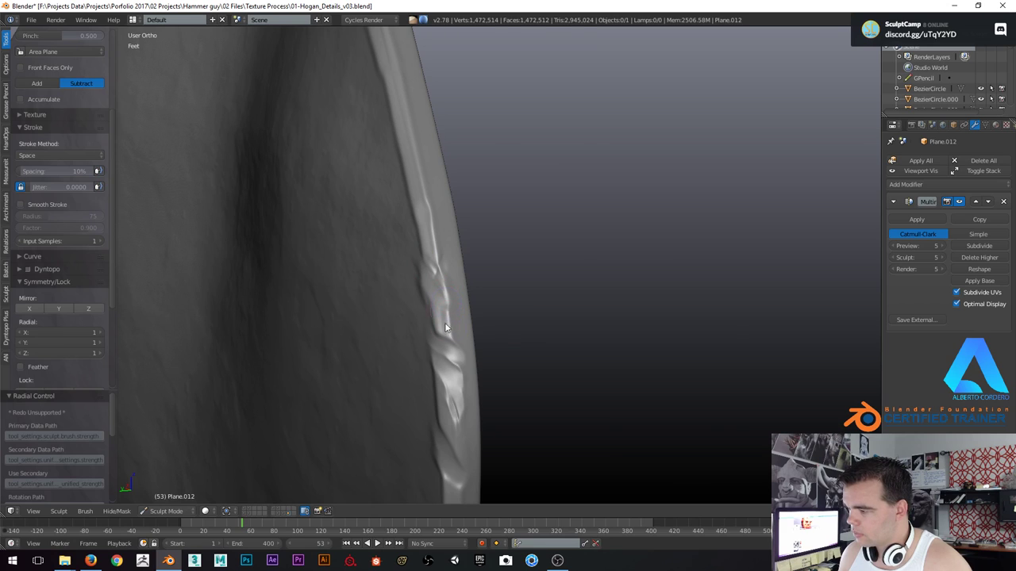
Switch to the Flatten brush, adjust its strength, and flatten a broad dent into the right rim above the existing chips.
mouse_move(445, 327)
middle_down()
mouse_move(474, 281)
mouse_move(698, 207)
mouse_move(502, 230)
mouse_move(600, 193)
mouse_move(528, 262)
mouse_move(520, 195)
middle_up()
key(shift+t)
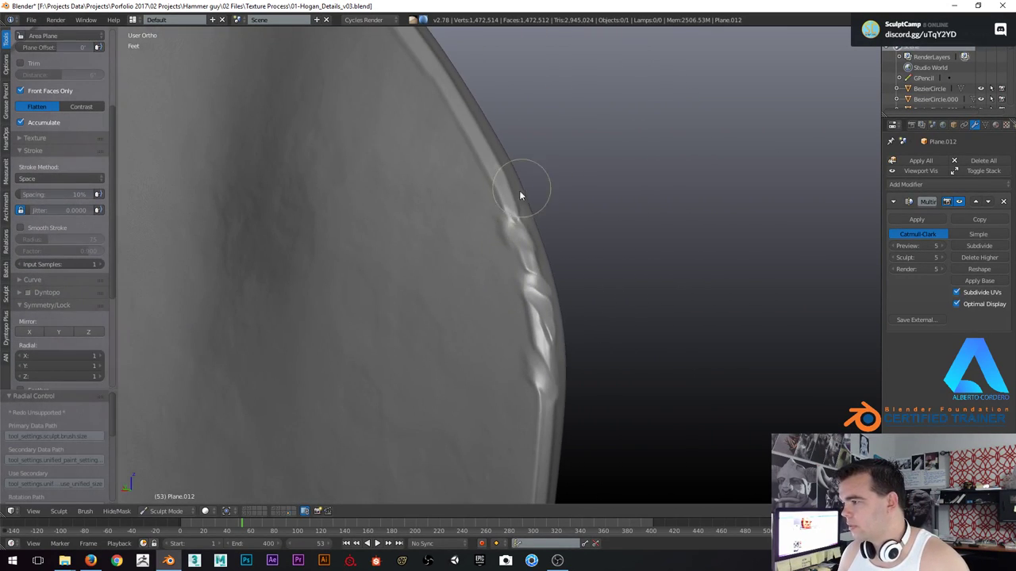
key(shift+f)
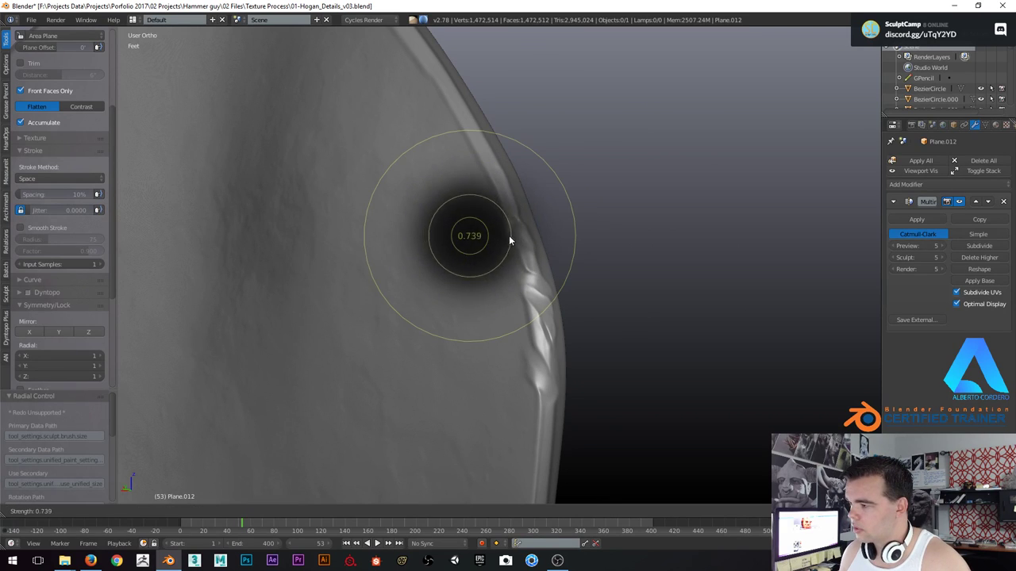
click(521, 228)
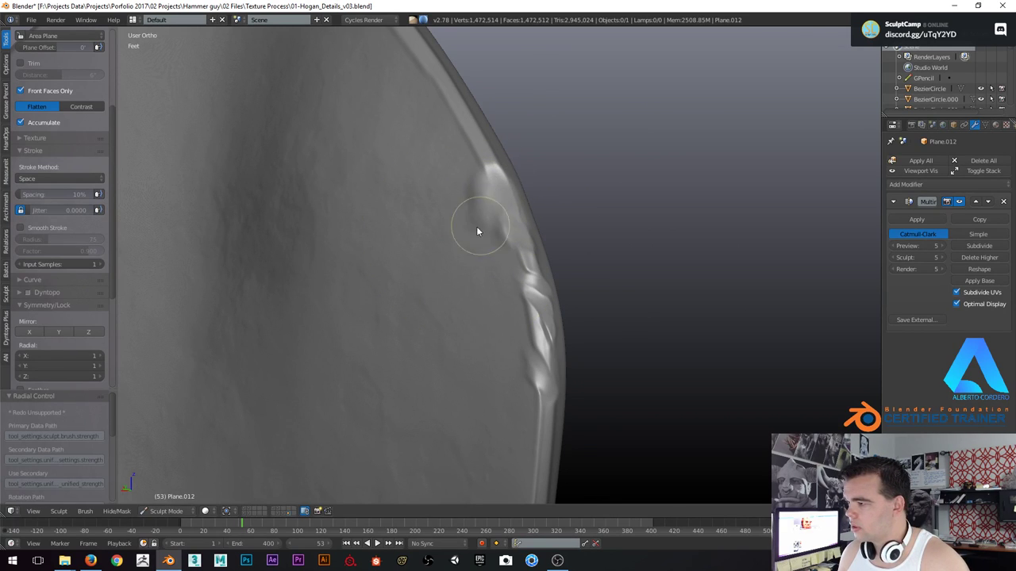
middle_drag(477, 231, 514, 241)
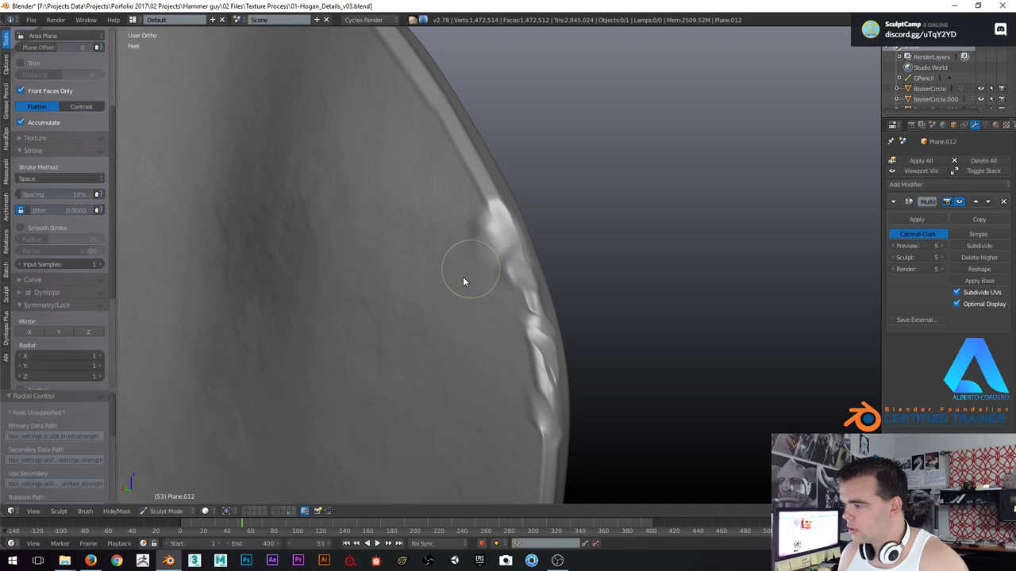
mouse_move(465, 281)
middle_down()
mouse_move(503, 254)
mouse_move(545, 277)
mouse_move(526, 281)
mouse_move(573, 228)
middle_up()
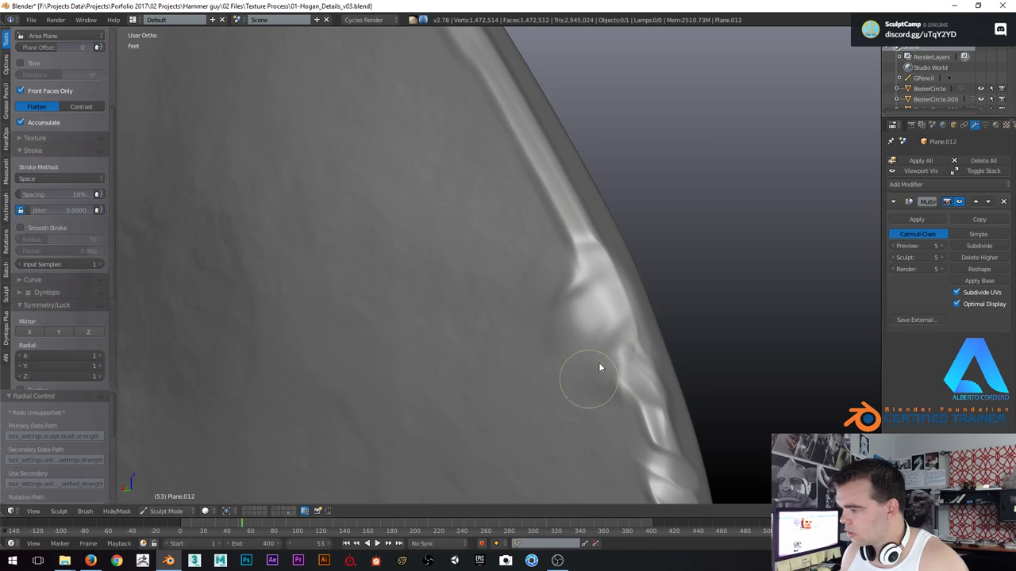
Flatten a further chip into the left rim just below the cracked chips.
mouse_move(592, 314)
middle_down()
mouse_move(564, 320)
mouse_move(508, 304)
mouse_move(460, 211)
mouse_move(409, 247)
middle_up()
drag(421, 269, 433, 214)
mouse_move(416, 231)
ctrl+middle_down()
mouse_move(432, 225)
mouse_move(456, 238)
mouse_move(414, 249)
mouse_move(521, 190)
mouse_move(459, 287)
mouse_move(468, 257)
mouse_move(439, 217)
mouse_move(397, 213)
ctrl+middle_up()
shift+middle_drag(310, 282, 346, 218)
ctrl+middle_drag(353, 259, 401, 208)
mouse_move(400, 208)
middle_down()
mouse_move(321, 223)
mouse_move(401, 219)
middle_up()
mouse_move(374, 188)
middle_down()
mouse_move(374, 329)
mouse_move(408, 259)
mouse_move(431, 170)
mouse_move(390, 233)
mouse_move(402, 187)
middle_up()
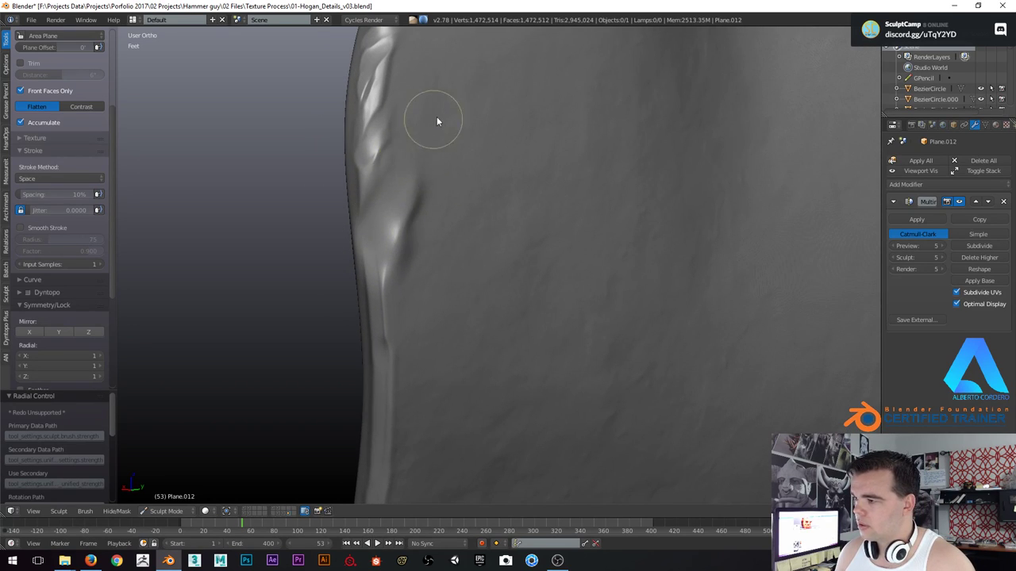
Flatten dents into the lower left rim just above the plate's rounded bottom corner.
mouse_move(358, 268)
middle_down()
mouse_move(402, 291)
mouse_move(451, 166)
middle_up()
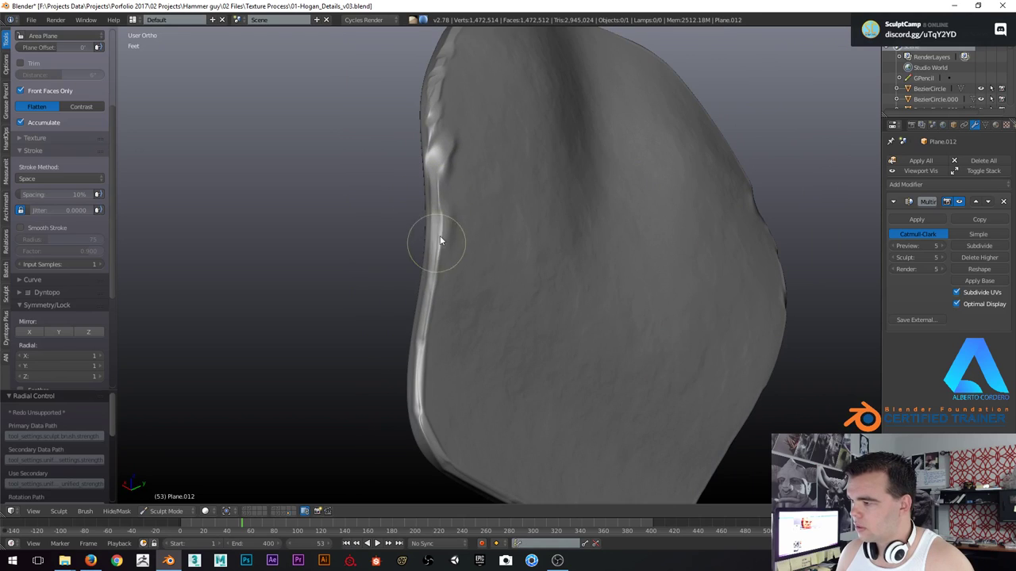
mouse_move(426, 345)
middle_down()
mouse_move(446, 172)
mouse_move(373, 367)
middle_up()
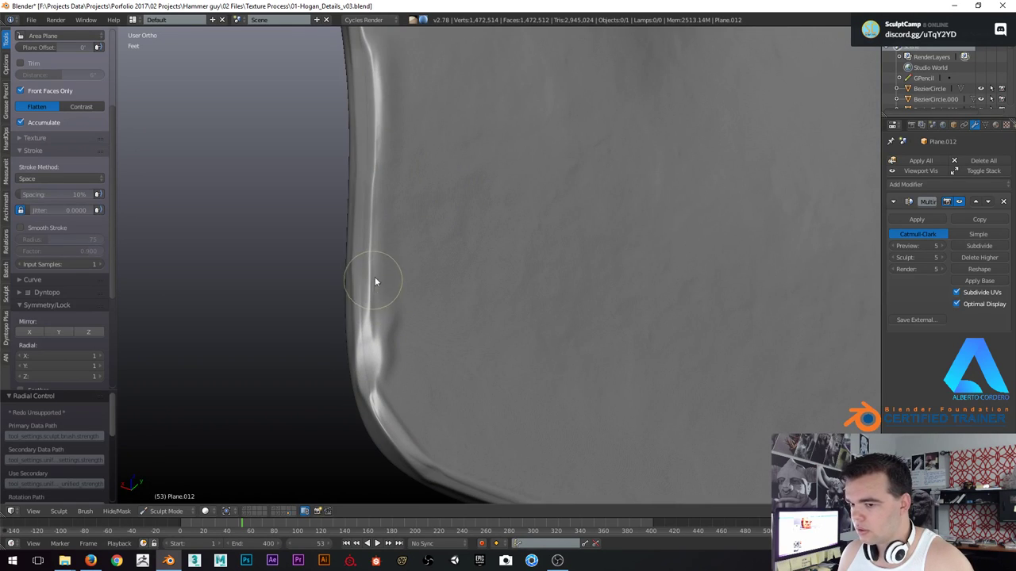
mouse_move(383, 180)
mouse_down()
mouse_move(365, 258)
mouse_move(380, 181)
mouse_up()
mouse_move(380, 185)
middle_down()
mouse_move(351, 188)
mouse_move(354, 332)
middle_up()
Flatten and smooth the edge between the chips midway along the left rim to break up its straight line.
drag(349, 163, 335, 175)
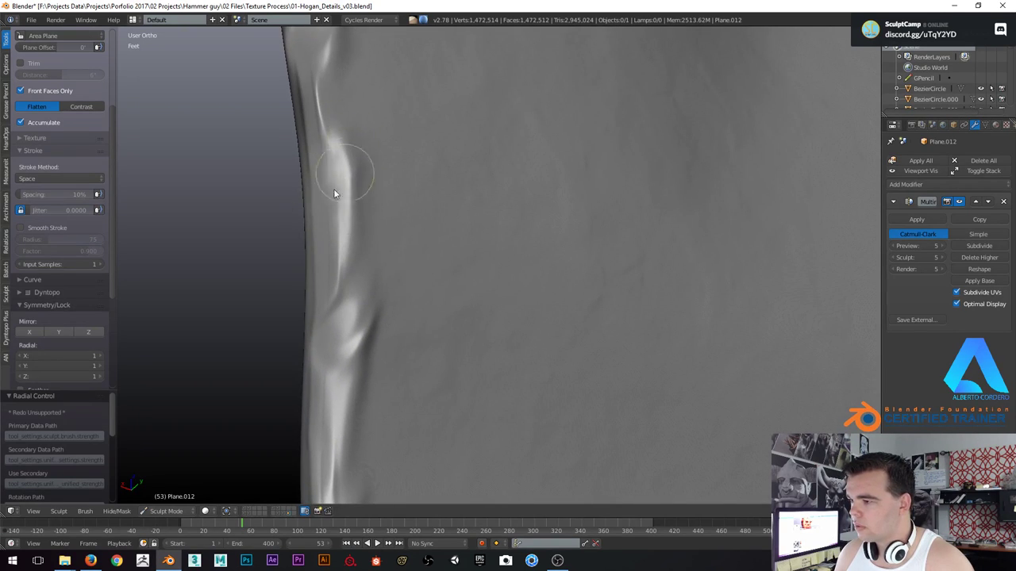
mouse_move(333, 209)
shift+mouse_down()
mouse_move(333, 154)
mouse_move(328, 182)
shift+mouse_up()
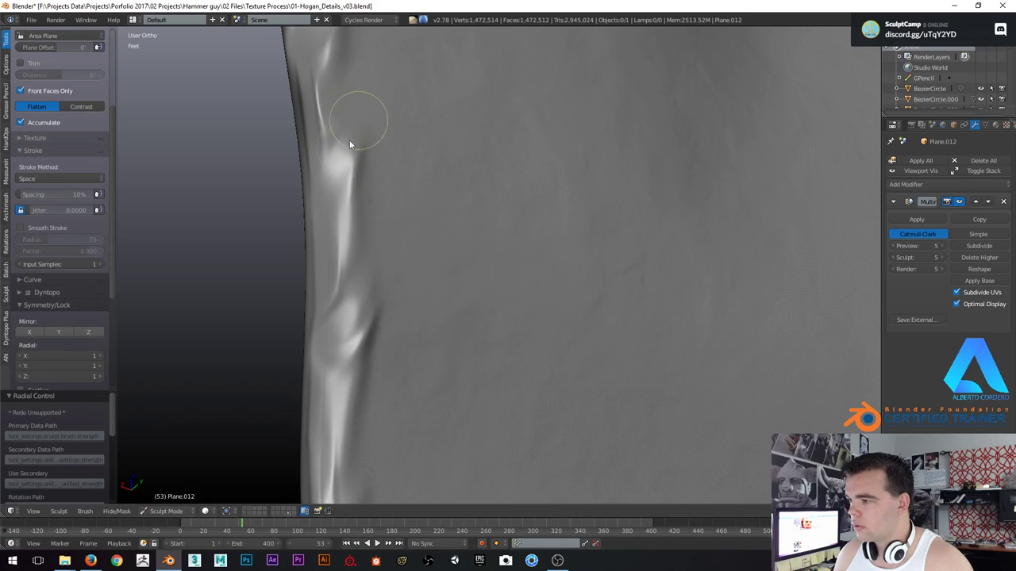
scroll(347, 195, down, 1)
scroll(357, 184, down, 1)
scroll(372, 157, up, 3)
drag(338, 131, 316, 168)
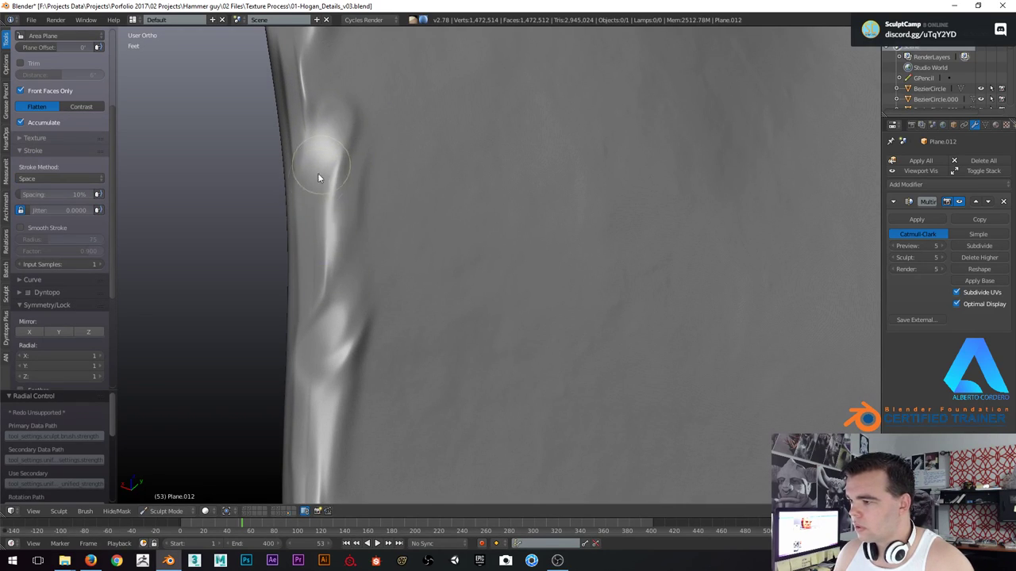
Flatten a series of irregular chips along the curved upper left rim of the plate.
mouse_move(343, 258)
middle_down()
mouse_move(377, 319)
mouse_move(409, 313)
mouse_move(352, 252)
middle_up()
mouse_move(351, 253)
shift+middle_down()
mouse_move(364, 294)
mouse_move(365, 224)
mouse_move(410, 186)
mouse_move(381, 236)
mouse_move(387, 225)
shift+middle_up()
drag(404, 211, 441, 197)
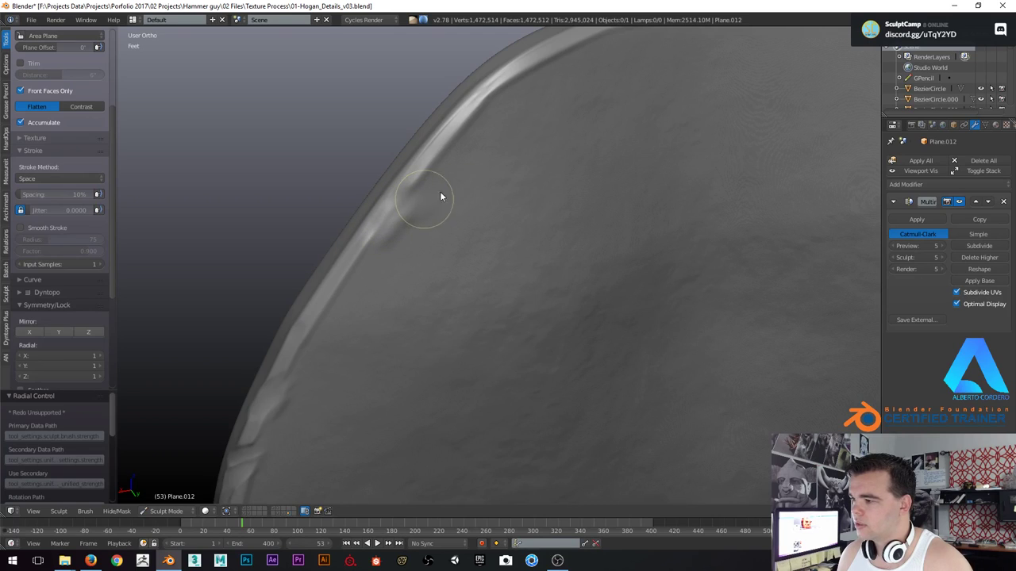
mouse_move(355, 211)
middle_down()
mouse_move(421, 234)
mouse_move(405, 248)
mouse_move(409, 176)
middle_up()
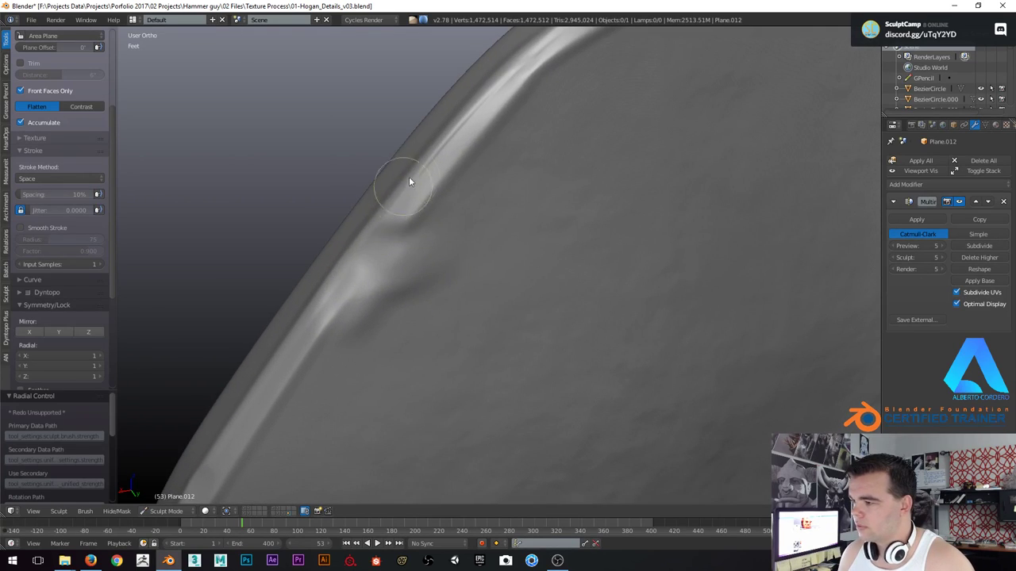
drag(478, 113, 405, 179)
mouse_move(399, 208)
middle_down()
mouse_move(317, 378)
mouse_move(407, 252)
middle_up()
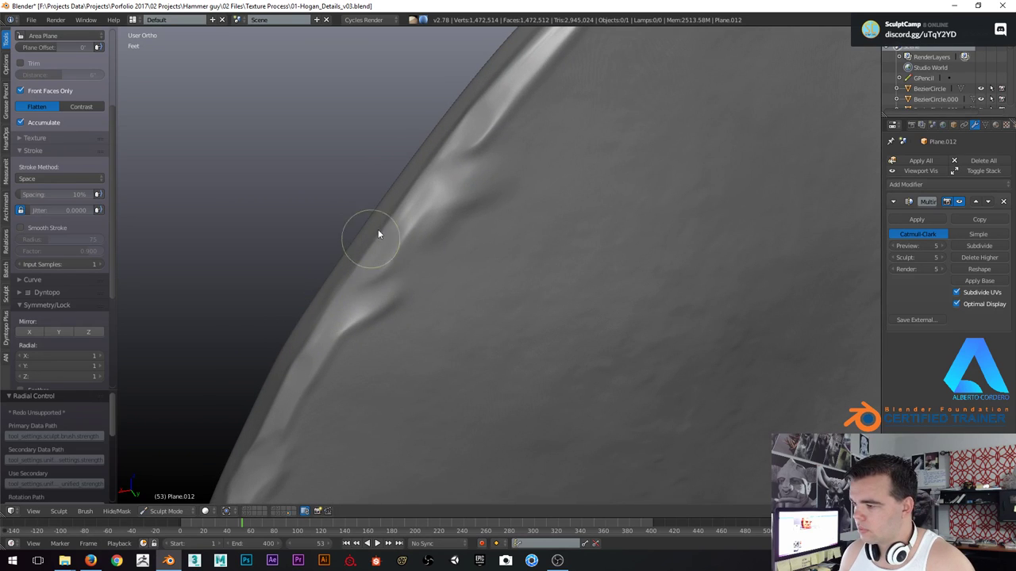
mouse_move(378, 234)
mouse_down()
mouse_move(452, 157)
mouse_move(367, 259)
mouse_up()
Flatten small chips into the edge along the plate's upper right rim curve.
scroll(412, 298, down, 9)
mouse_move(473, 230)
middle_down()
mouse_move(438, 201)
mouse_move(467, 169)
mouse_move(417, 270)
middle_up()
scroll(479, 206, up, 4)
mouse_move(478, 206)
middle_down()
mouse_move(459, 250)
mouse_move(453, 236)
middle_up()
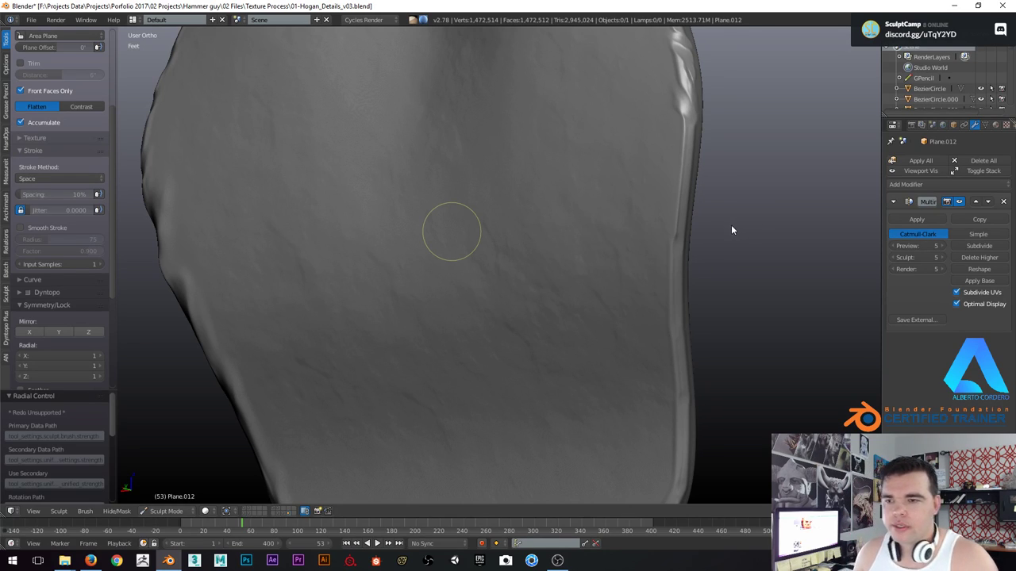
mouse_move(723, 251)
middle_down()
mouse_move(727, 286)
mouse_move(646, 292)
mouse_move(565, 254)
middle_up()
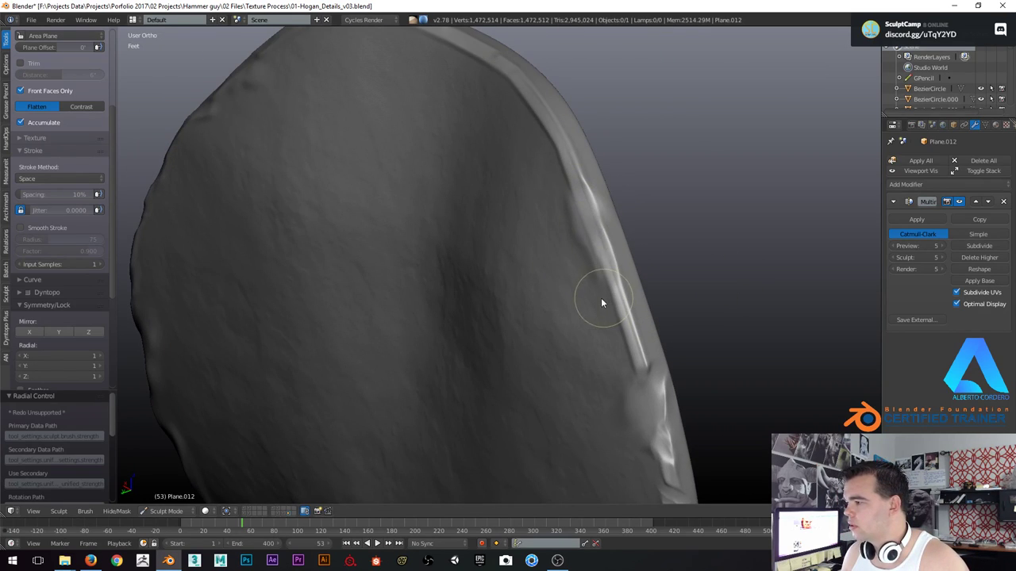
mouse_move(593, 204)
middle_down()
mouse_move(590, 283)
mouse_move(479, 355)
middle_up()
scroll(546, 228, up, 5)
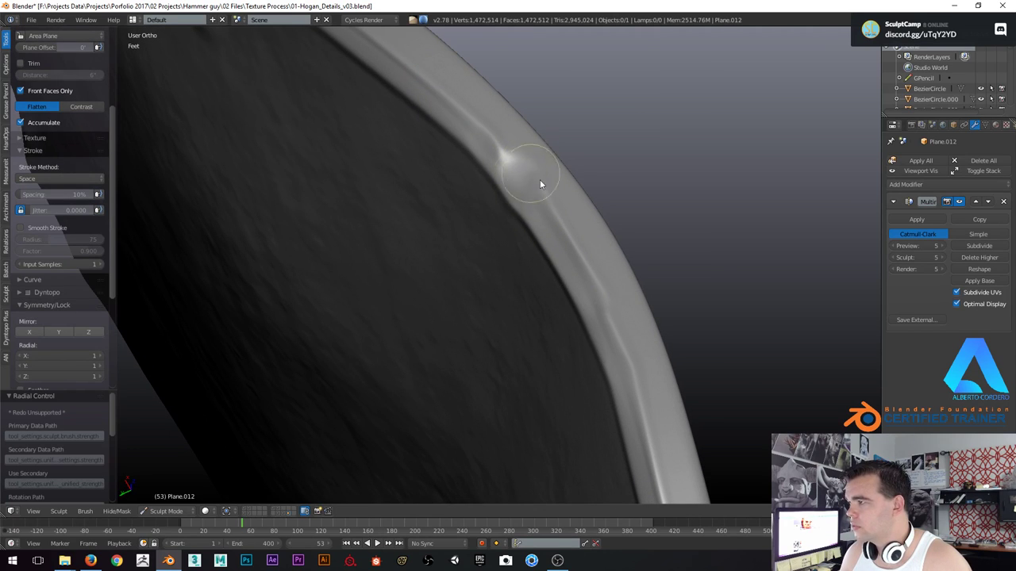
mouse_move(540, 184)
middle_down()
mouse_move(535, 285)
mouse_move(601, 275)
mouse_move(492, 254)
mouse_move(600, 231)
middle_up()
drag(601, 230, 560, 227)
mouse_move(378, 251)
middle_down()
mouse_move(373, 268)
mouse_move(549, 243)
mouse_move(567, 211)
middle_up()
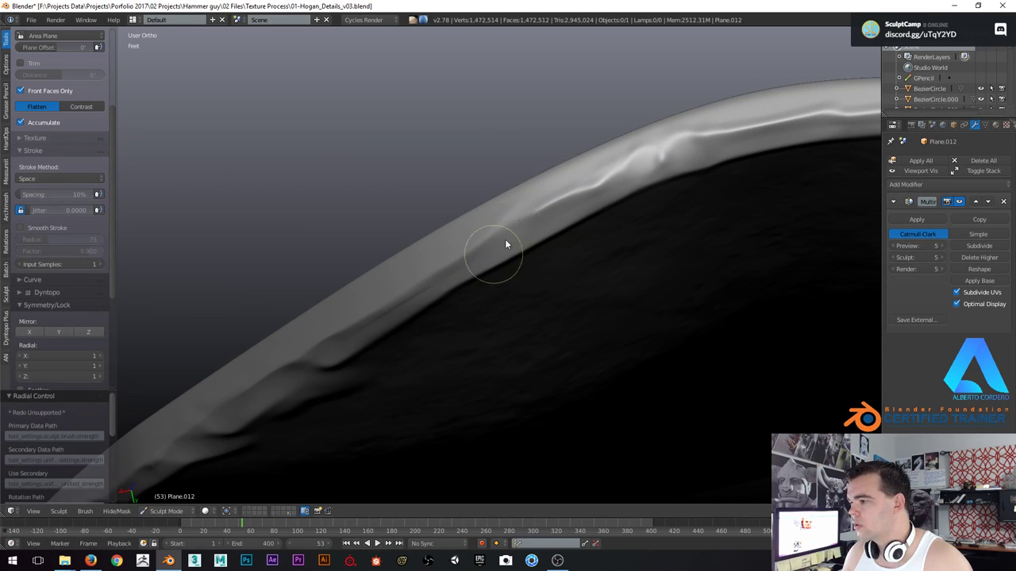
Flatten a long, wide dent into the left rim directly above the rounded bottom corner.
mouse_move(497, 249)
middle_down()
mouse_move(482, 256)
mouse_move(528, 211)
mouse_move(469, 337)
mouse_move(662, 188)
mouse_move(401, 204)
mouse_move(457, 134)
middle_up()
mouse_move(473, 84)
shift+middle_down()
mouse_move(473, 250)
mouse_move(324, 204)
mouse_move(397, 346)
mouse_move(510, 249)
mouse_move(441, 224)
mouse_move(447, 172)
mouse_move(402, 236)
mouse_move(354, 209)
mouse_move(354, 268)
mouse_move(346, 272)
shift+middle_up()
drag(398, 200, 393, 349)
Switch to the Crease brush, adjust its strength and radius, and sharpen the inner edge of the dent above the bottom left corner.
key(shift+c)
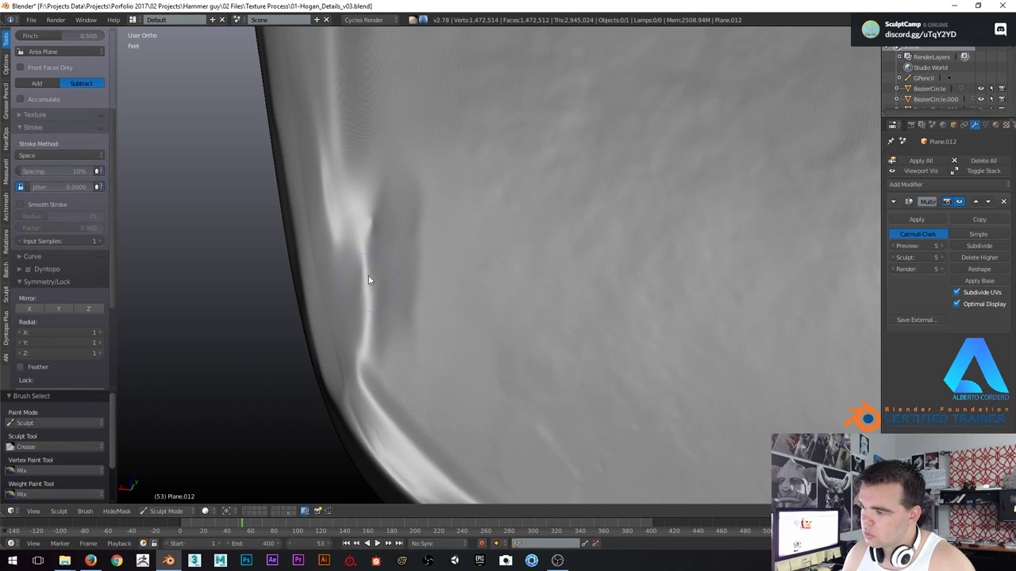
key(shift+f)
click(461, 226)
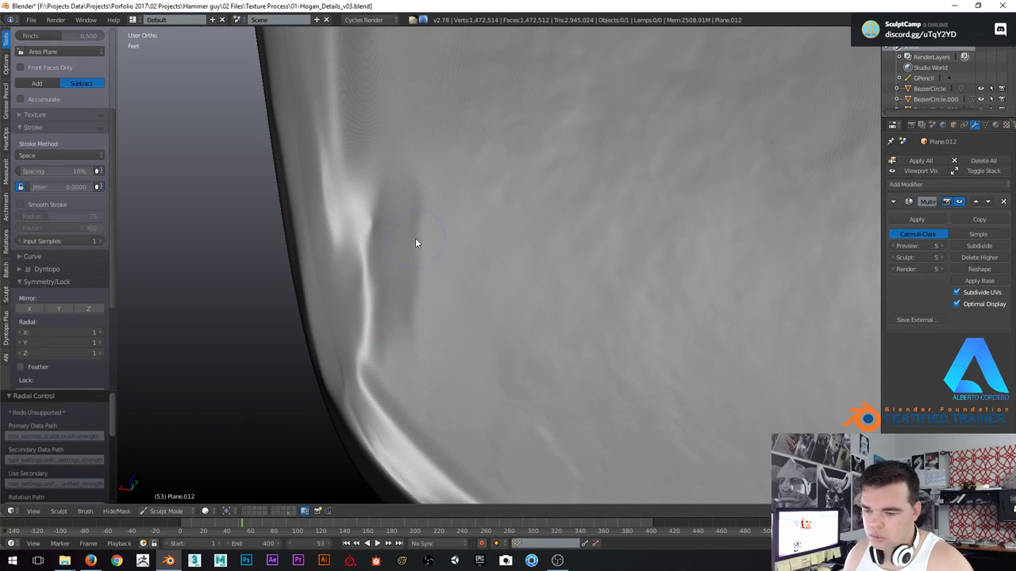
key(f)
click(403, 243)
drag(367, 275, 359, 372)
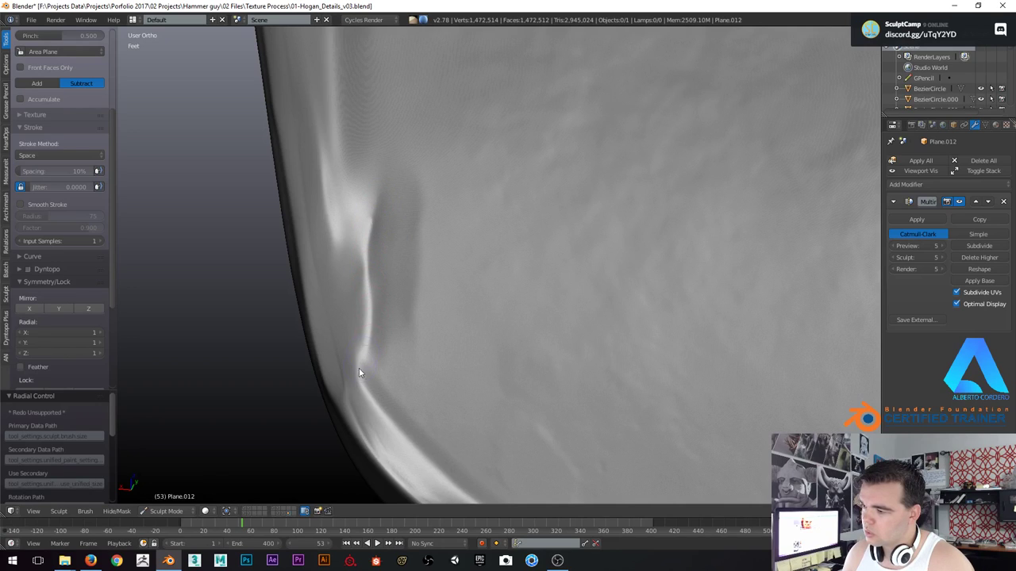
scroll(366, 255, up, 1)
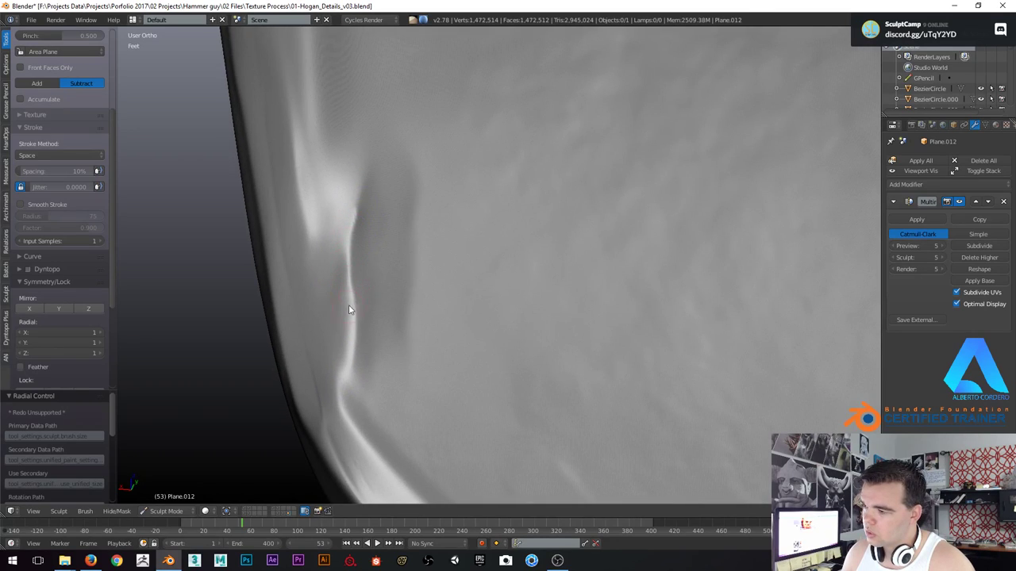
drag(353, 344, 339, 390)
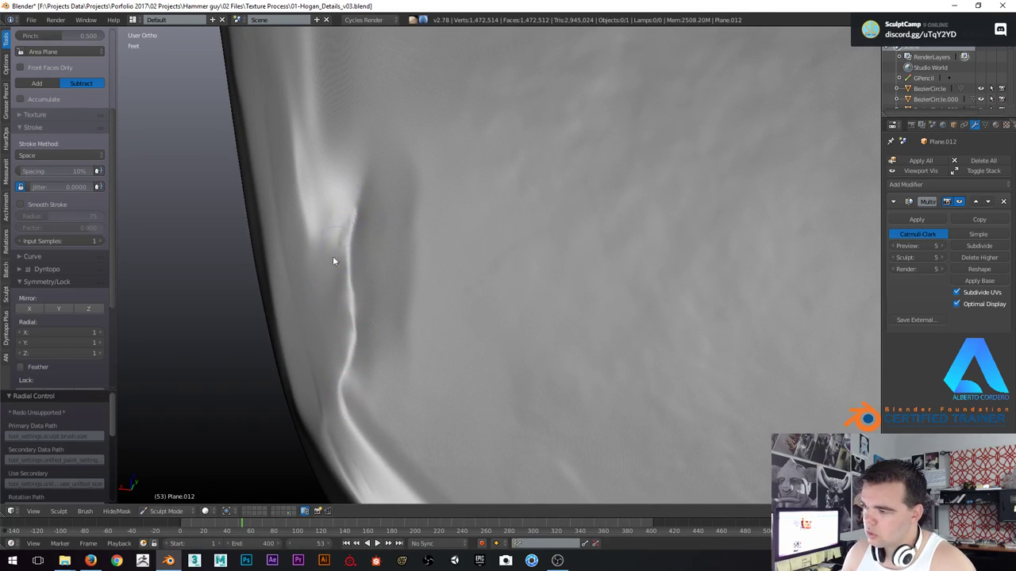
Carve a thin crack from the top of the corner dent up and inward across the plate's surface.
drag(362, 180, 374, 133)
middle_drag(372, 119, 397, 197)
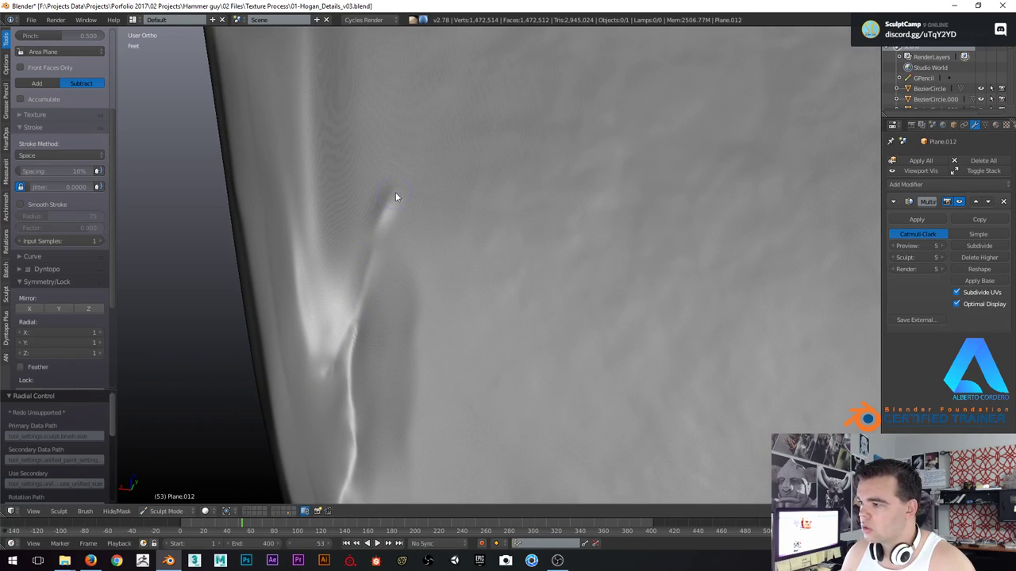
mouse_move(423, 146)
middle_down()
mouse_move(390, 170)
mouse_move(378, 207)
mouse_move(397, 196)
middle_up()
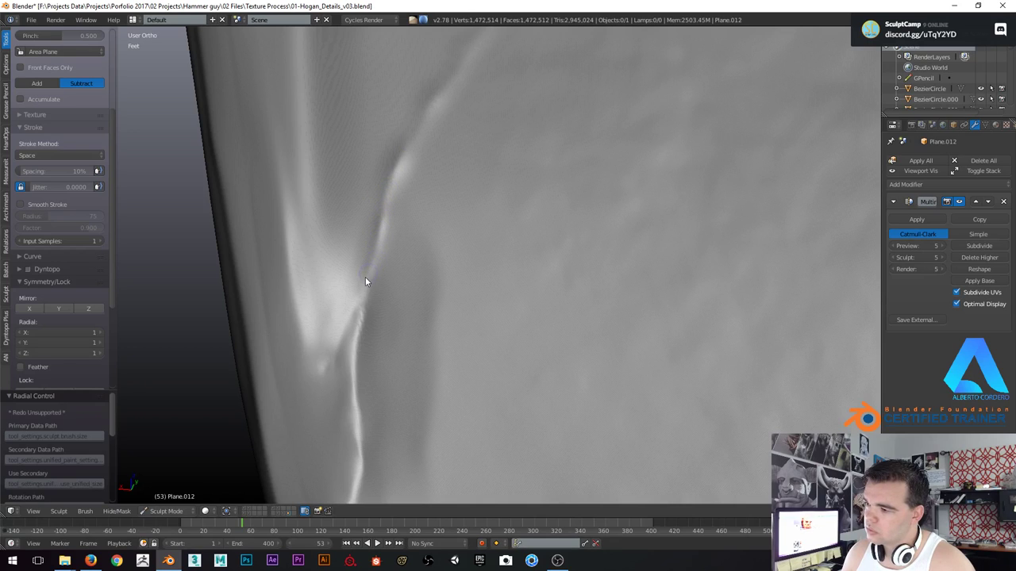
Carve additional fine creases across the corner dent and along its edge where the crack meets the rim.
mouse_move(331, 365)
middle_down()
mouse_move(426, 274)
mouse_move(503, 169)
middle_up()
drag(476, 230, 458, 256)
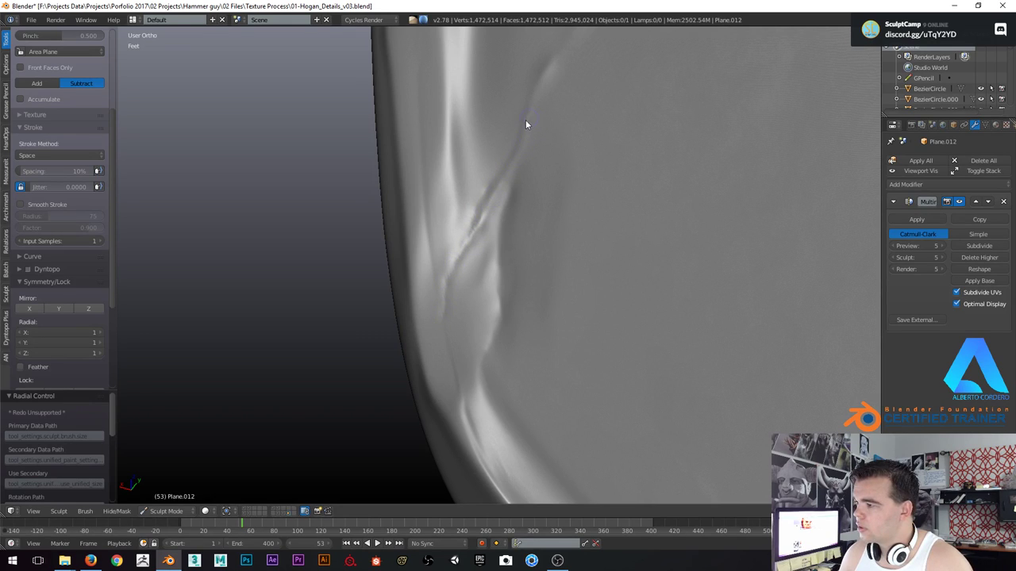
drag(501, 216, 494, 325)
Crease the edges of the chip higher up on the left rim.
scroll(458, 358, down, 4)
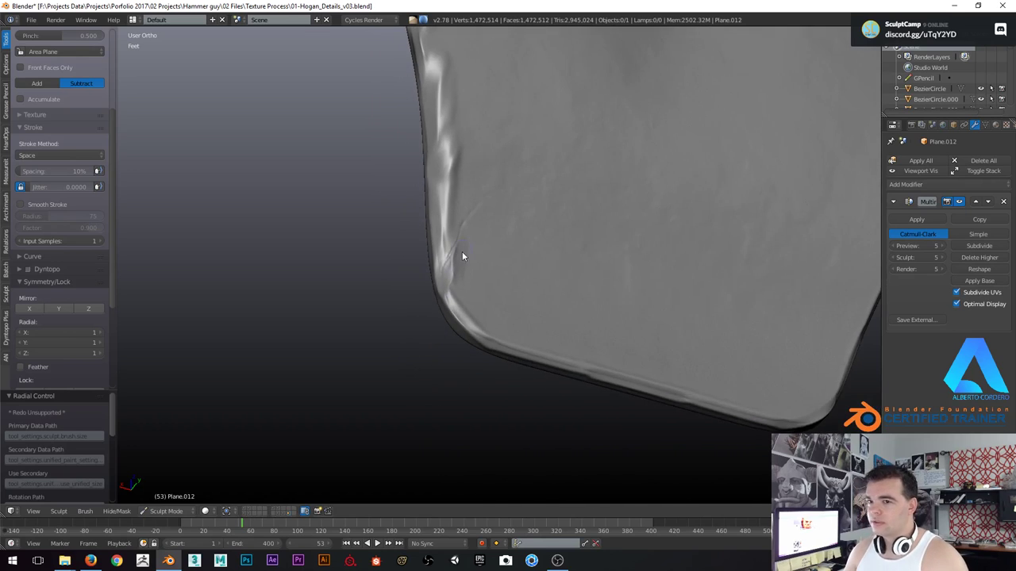
mouse_move(462, 252)
middle_down()
mouse_move(435, 275)
mouse_move(442, 307)
mouse_move(426, 258)
mouse_move(453, 288)
mouse_move(440, 288)
mouse_move(431, 162)
mouse_move(433, 184)
middle_up()
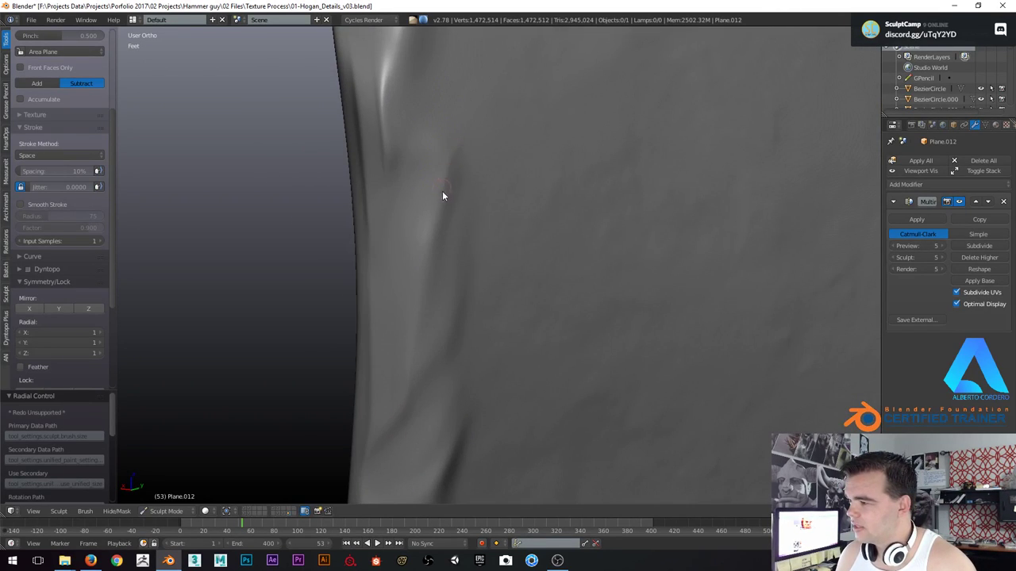
middle_drag(432, 231, 432, 155)
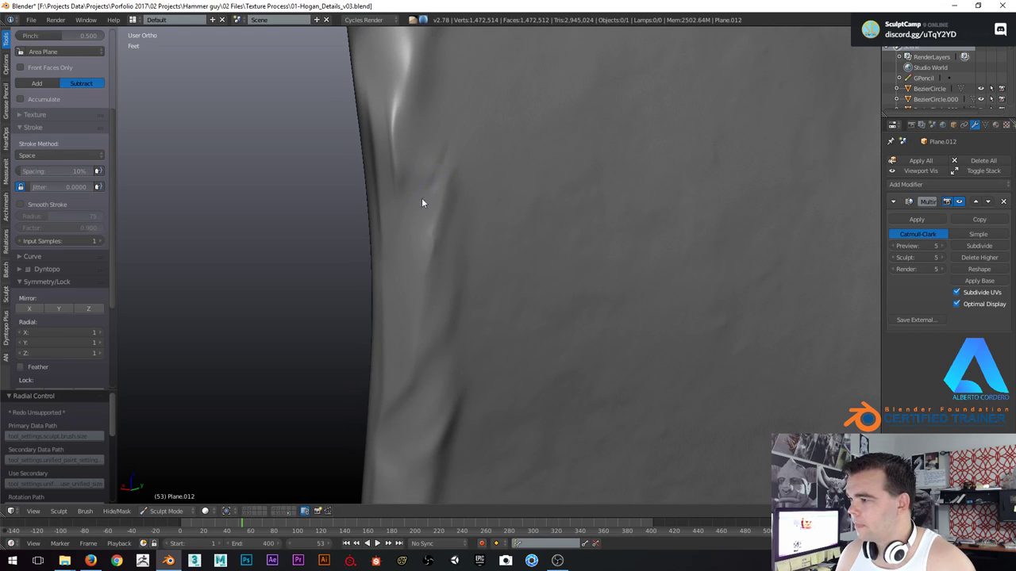
Switch to the Flatten brush, adjust its strength and radius, and flatten the creased chip on the left rim.
key(shift+t)
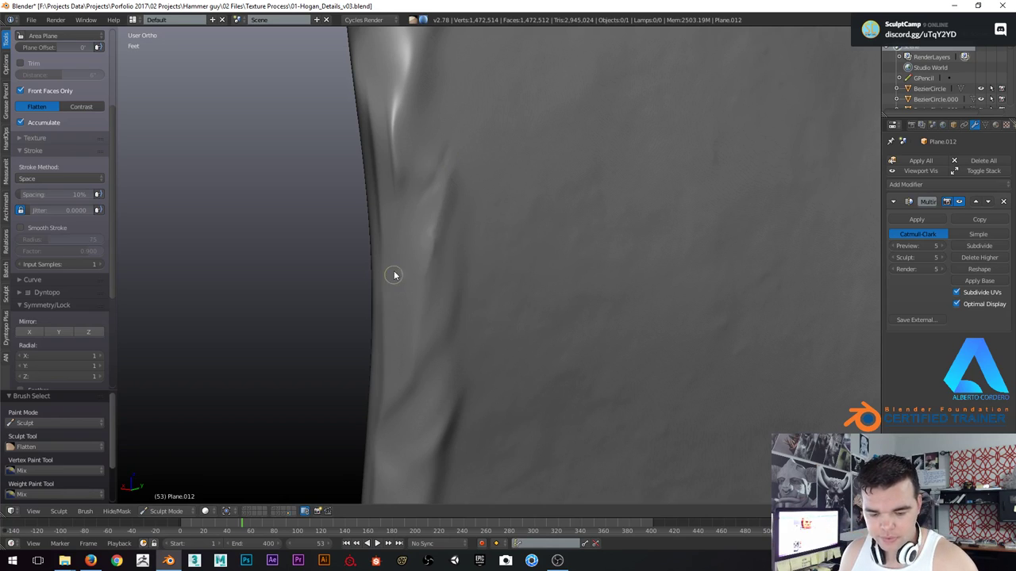
key(shift+f)
click(393, 215)
mouse_move(392, 215)
middle_down()
mouse_move(424, 204)
mouse_move(397, 234)
mouse_move(418, 199)
middle_up()
key(f)
click(405, 216)
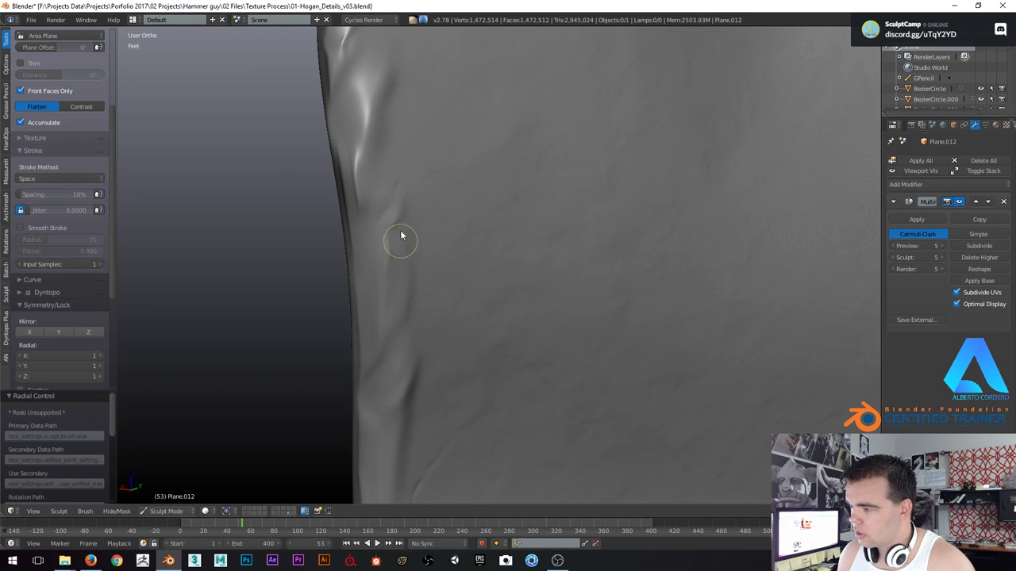
middle_drag(402, 236, 374, 207)
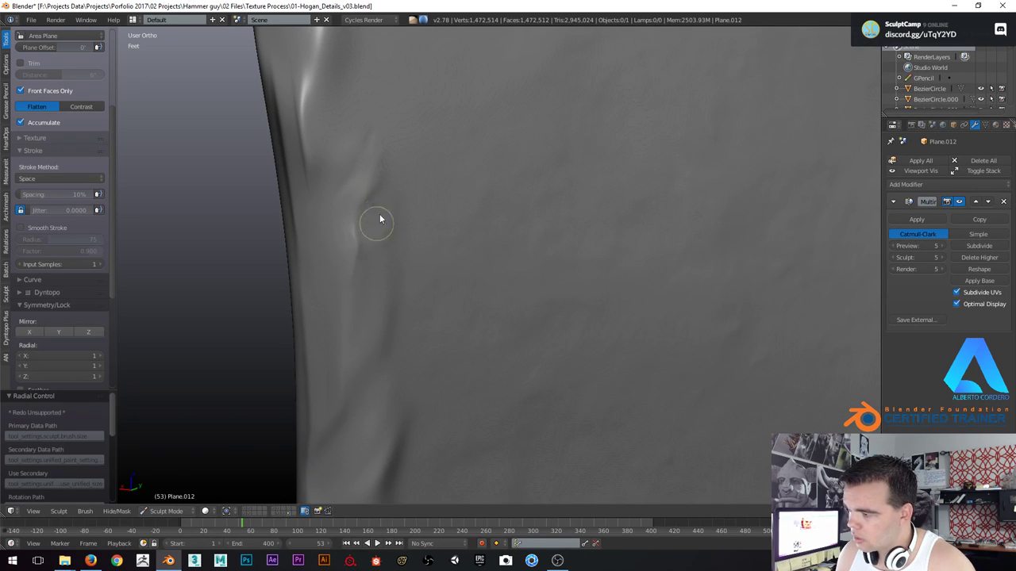
Flatten several small chips into the middle of the plate's bottom rim.
mouse_move(350, 306)
middle_down()
mouse_move(376, 200)
mouse_move(436, 315)
mouse_move(456, 277)
mouse_move(427, 259)
mouse_move(468, 231)
middle_up()
ctrl+middle_drag(468, 231, 461, 162)
drag(447, 243, 429, 264)
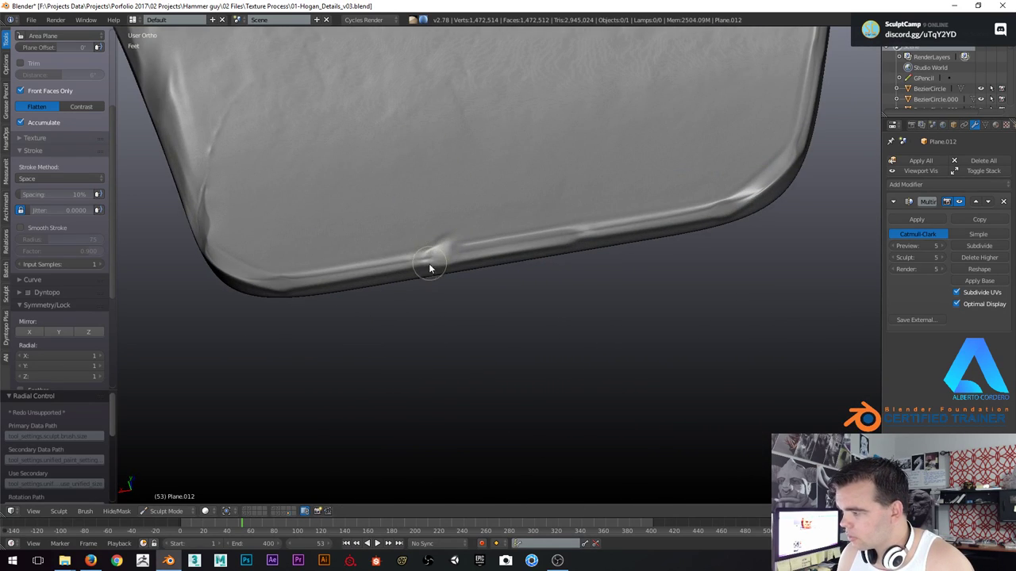
middle_drag(537, 199, 583, 241)
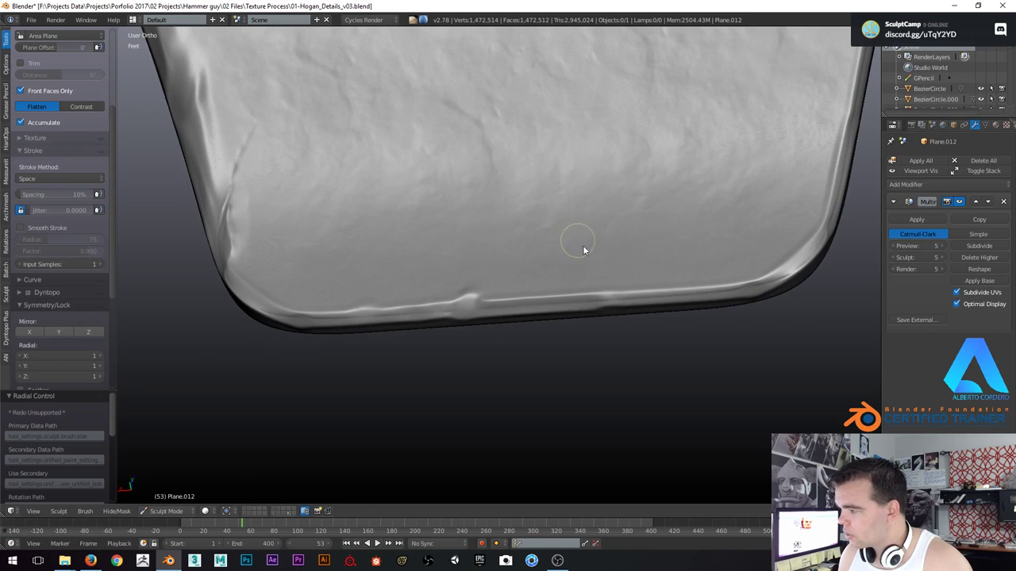
drag(555, 298, 485, 296)
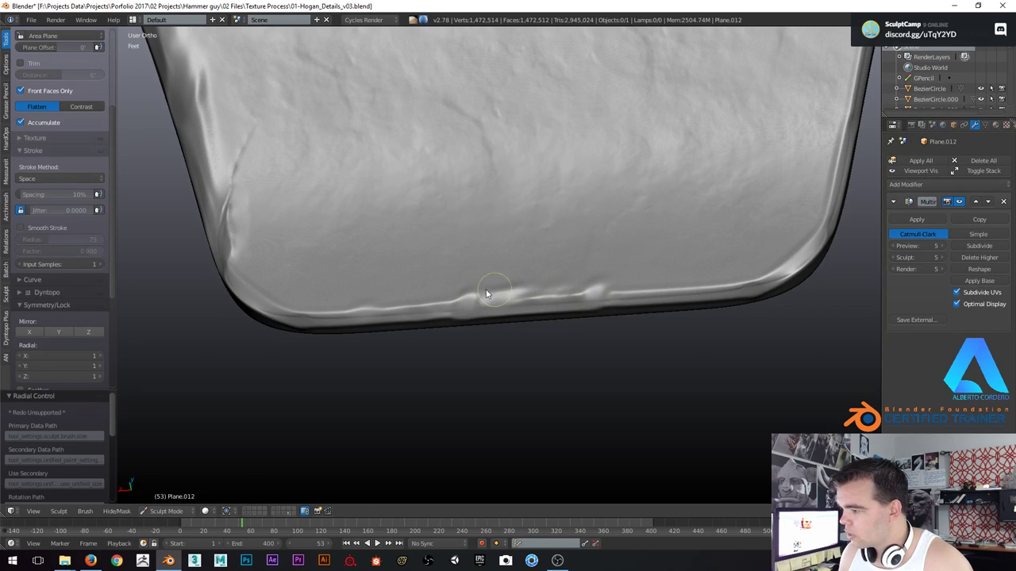
Show the rest of the character around the back plate and switch to the Crease brush with a small radius.
mouse_move(439, 267)
shift+middle_down()
mouse_move(391, 224)
mouse_move(544, 286)
mouse_move(345, 227)
mouse_move(545, 277)
shift+middle_up()
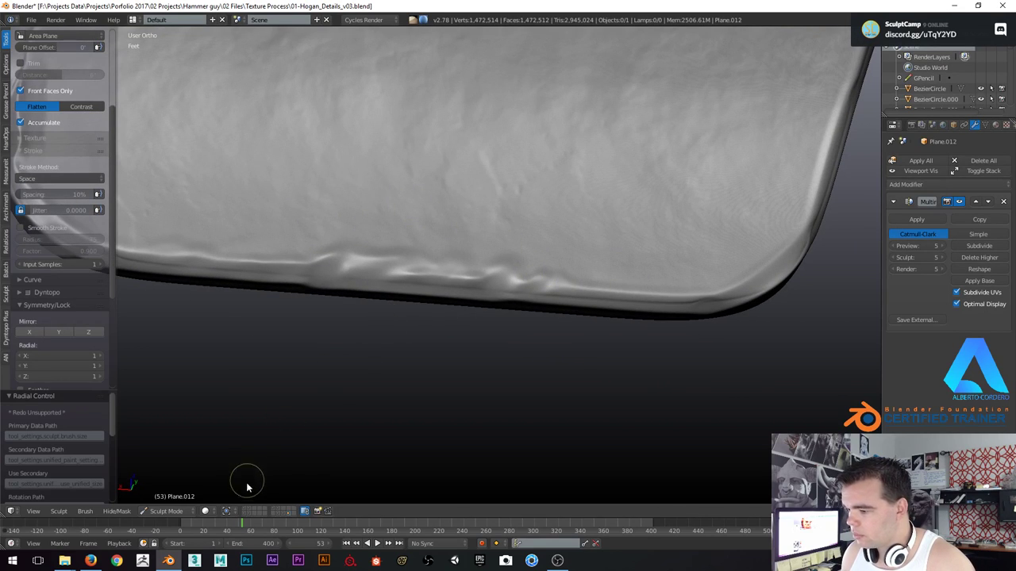
shift+click(244, 508)
mouse_move(270, 285)
middle_down()
mouse_move(336, 267)
mouse_move(337, 281)
mouse_move(359, 233)
mouse_move(356, 245)
middle_up()
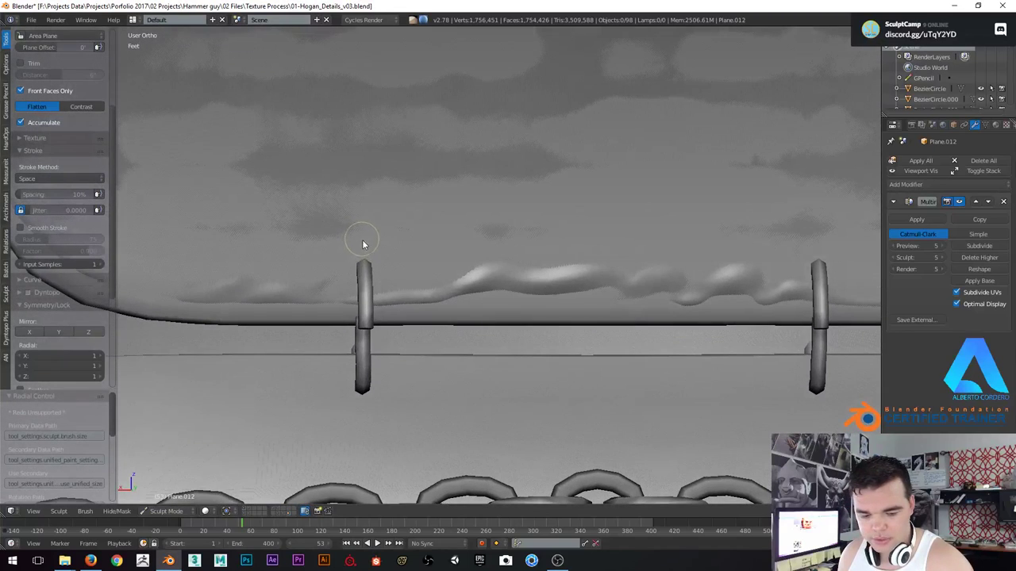
key(shift+c)
key(f)
click(404, 254)
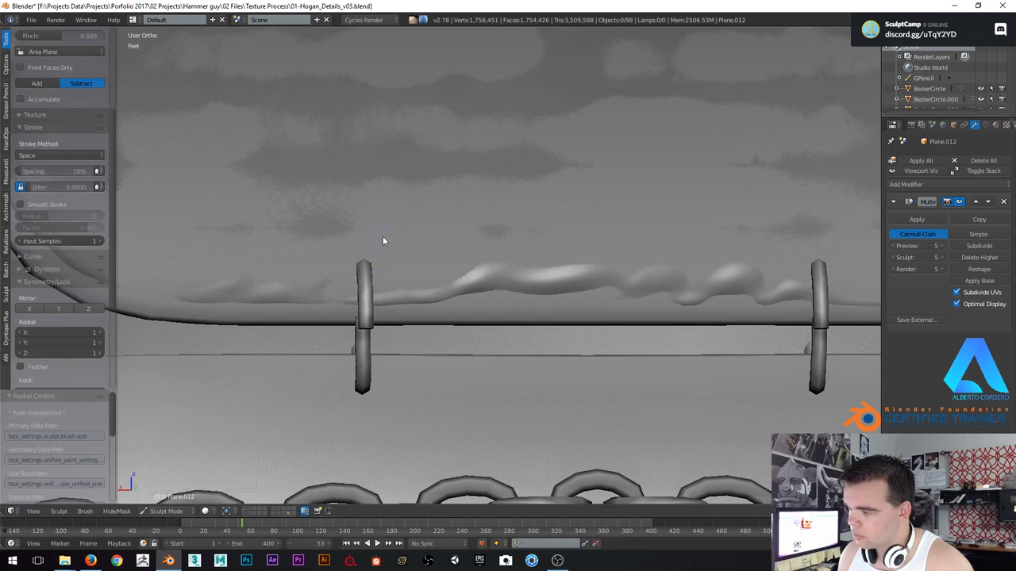
Hide the duplicate plate overlapping the sculpted one and crease a dent where the left ring enters the bottom rim.
scroll(382, 238, down, 5)
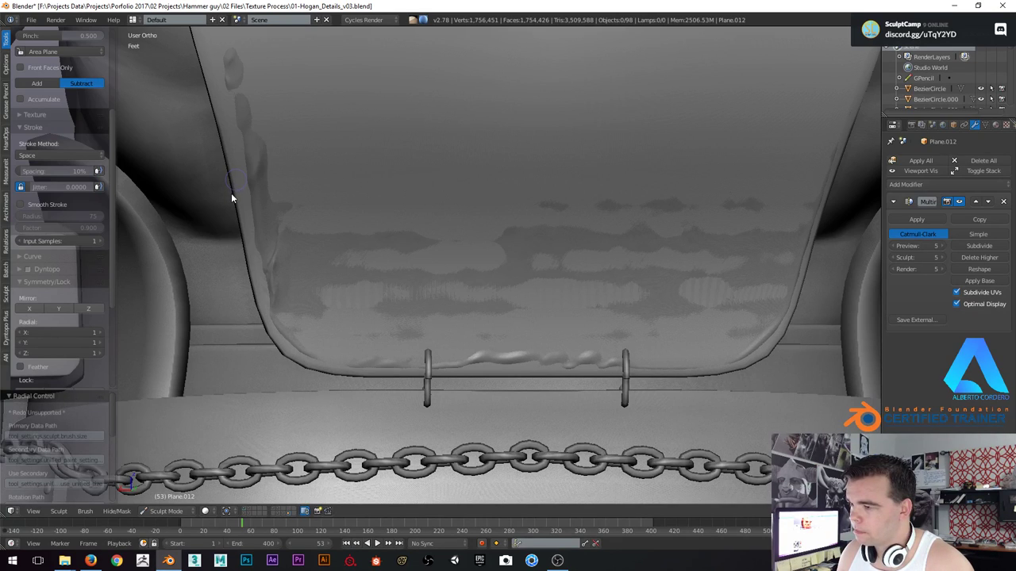
key(shift+h)
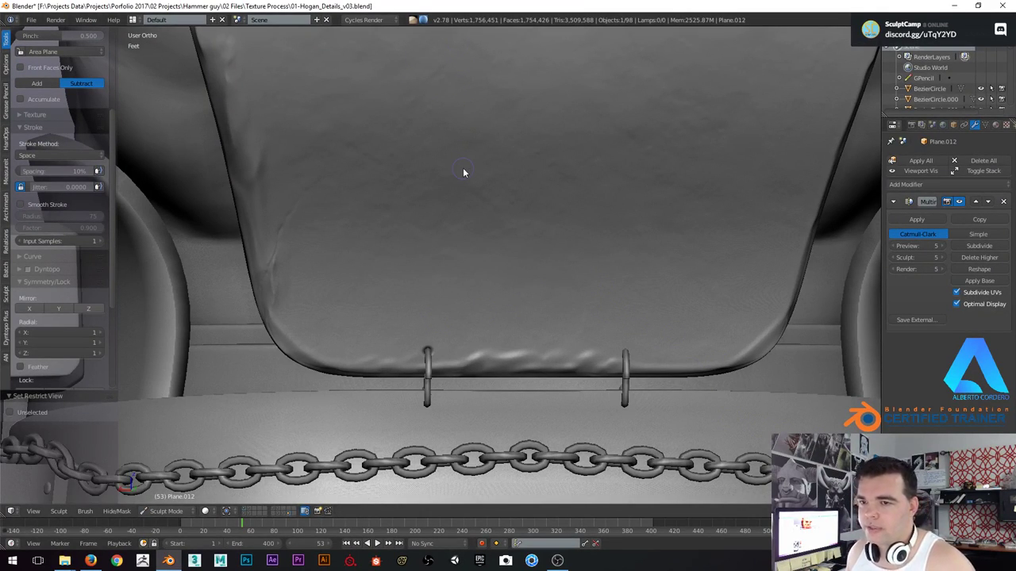
scroll(483, 240, up, 4)
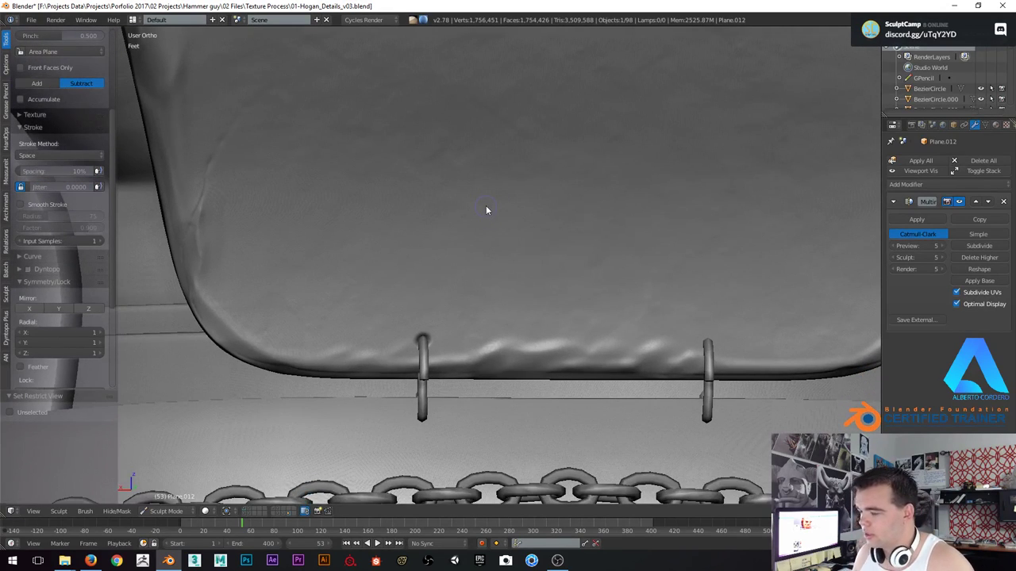
middle_drag(444, 318, 436, 307)
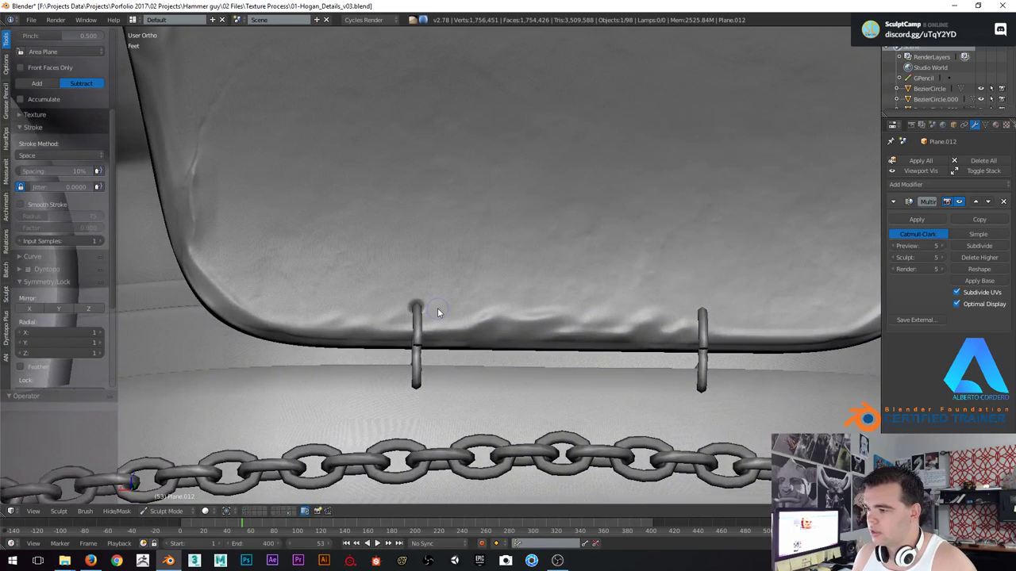
scroll(441, 304, up, 3)
scroll(399, 268, up, 2)
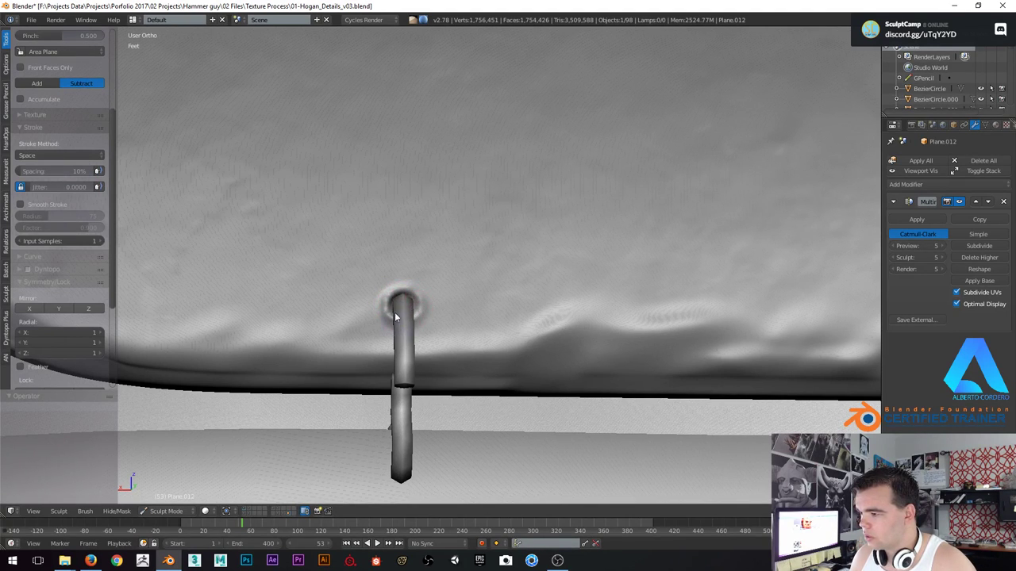
ctrl+middle_drag(394, 312, 386, 360)
Crease a matching dent around the right ring where it enters the plate's bottom rim.
shift+middle_drag(582, 280, 564, 211)
shift+middle_drag(564, 261, 407, 235)
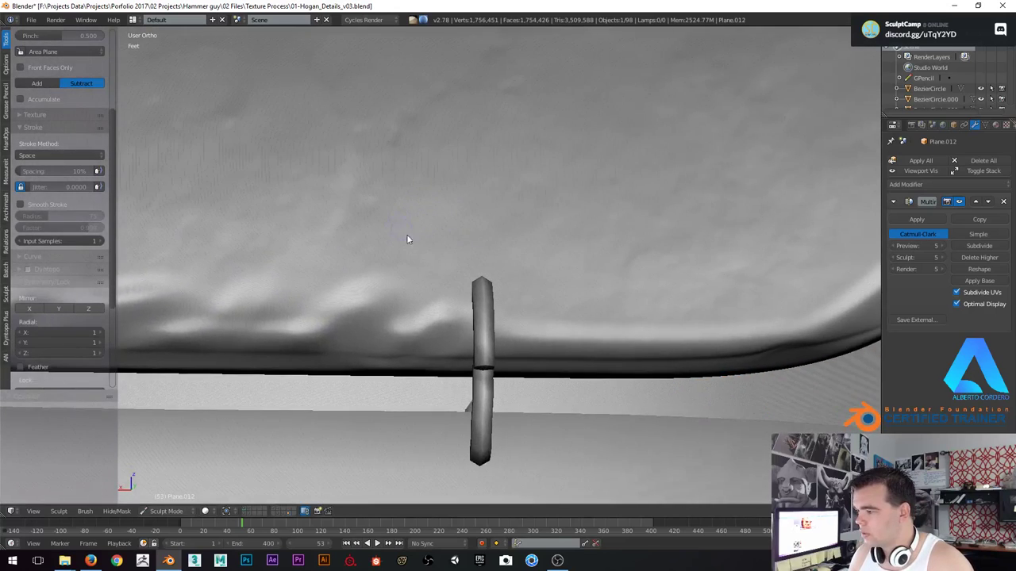
scroll(492, 290, up, 1)
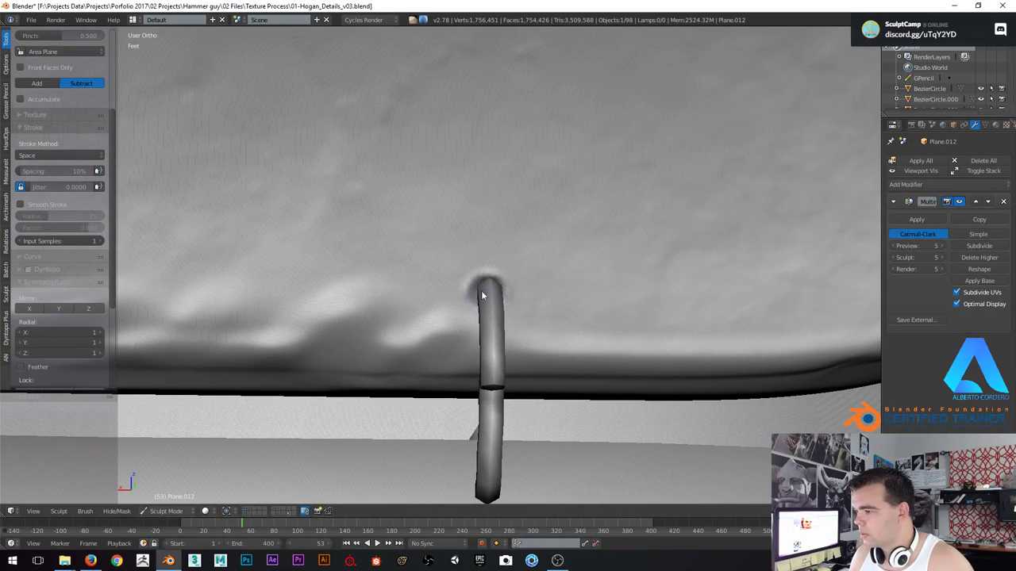
mouse_move(481, 291)
mouse_down()
mouse_move(478, 283)
mouse_move(473, 303)
mouse_up()
middle_drag(470, 284, 480, 292)
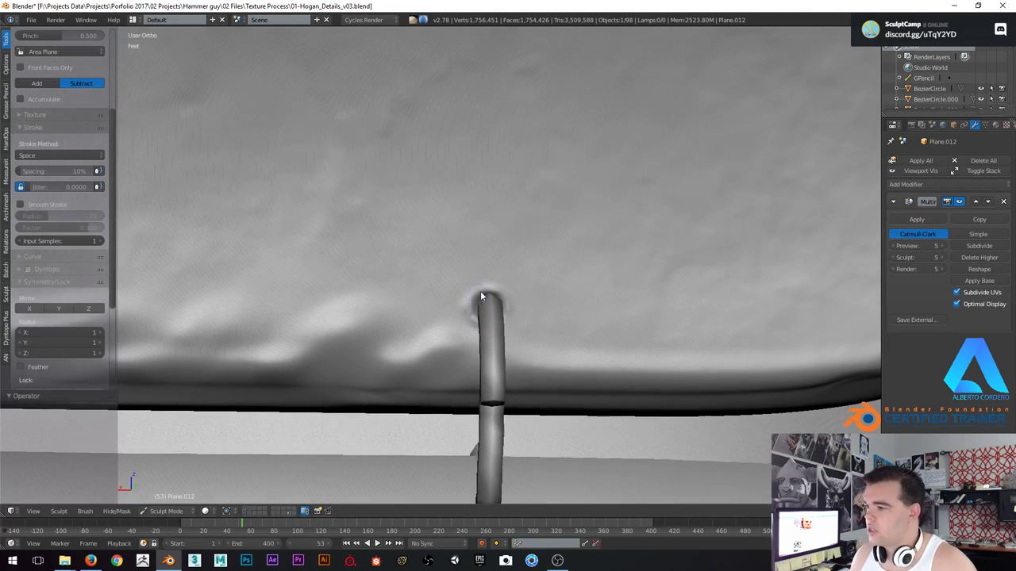
scroll(480, 294, up, 1)
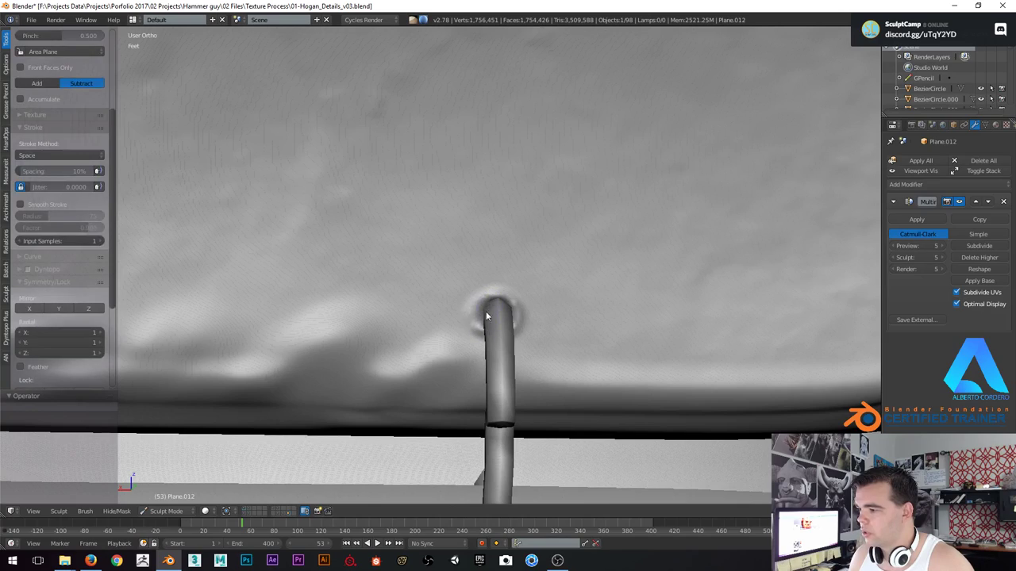
drag(479, 316, 512, 315)
Crease dents where the two pins of the upper-left chain ring enter the back plate.
scroll(517, 266, down, 12)
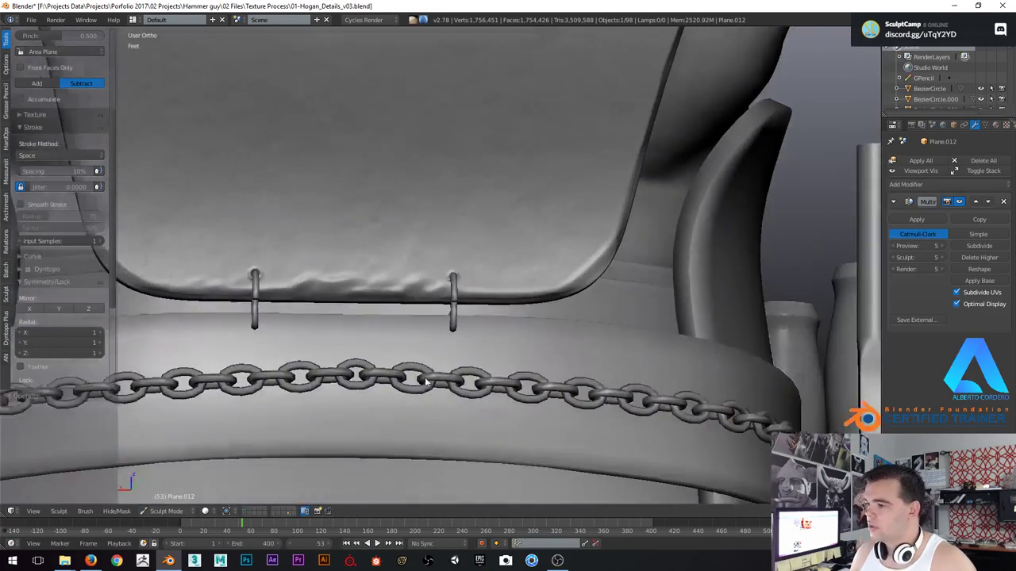
shift+middle_drag(397, 127, 451, 333)
scroll(387, 194, up, 8)
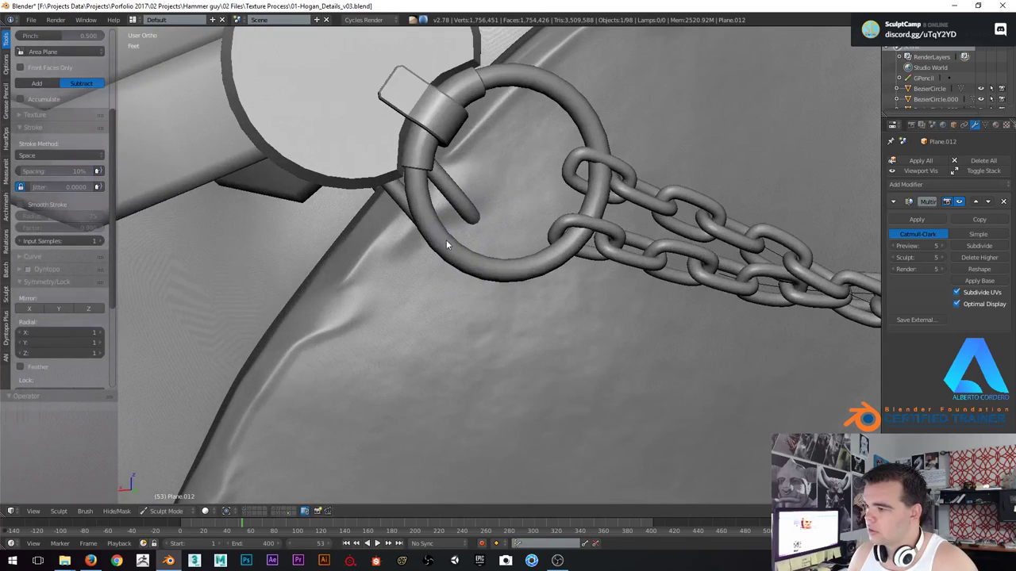
middle_drag(446, 240, 472, 242)
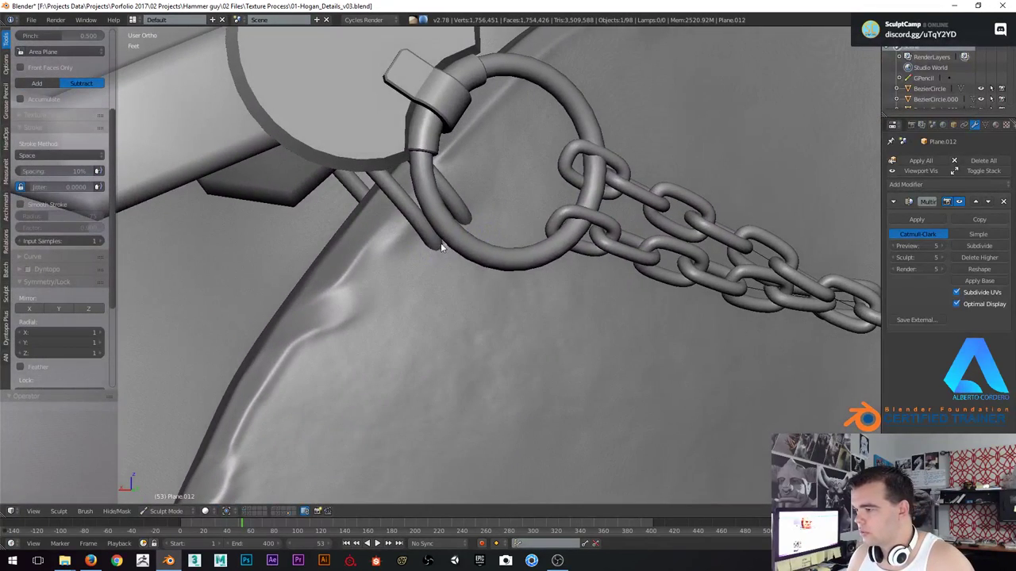
drag(435, 236, 421, 252)
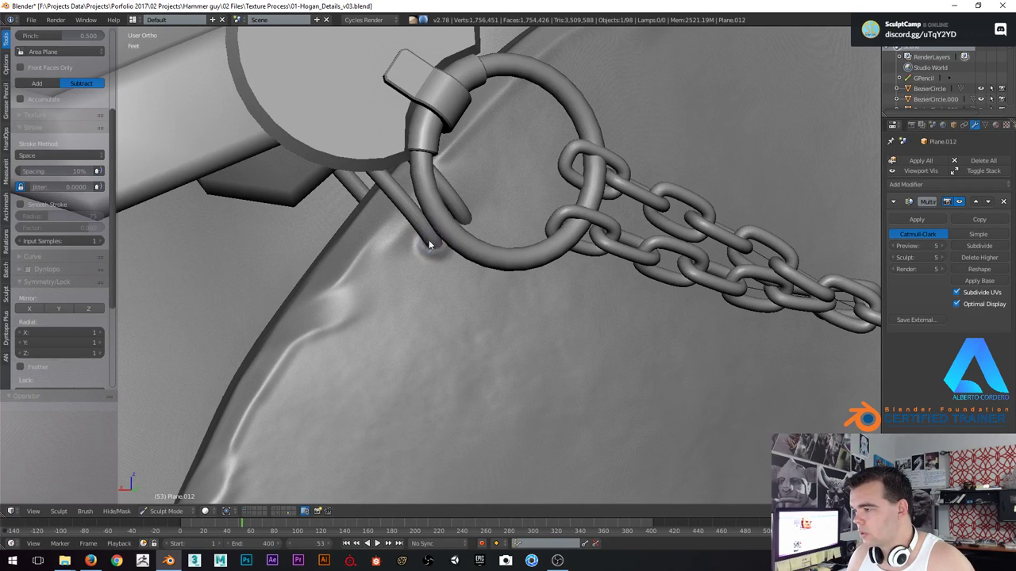
middle_drag(429, 244, 351, 321)
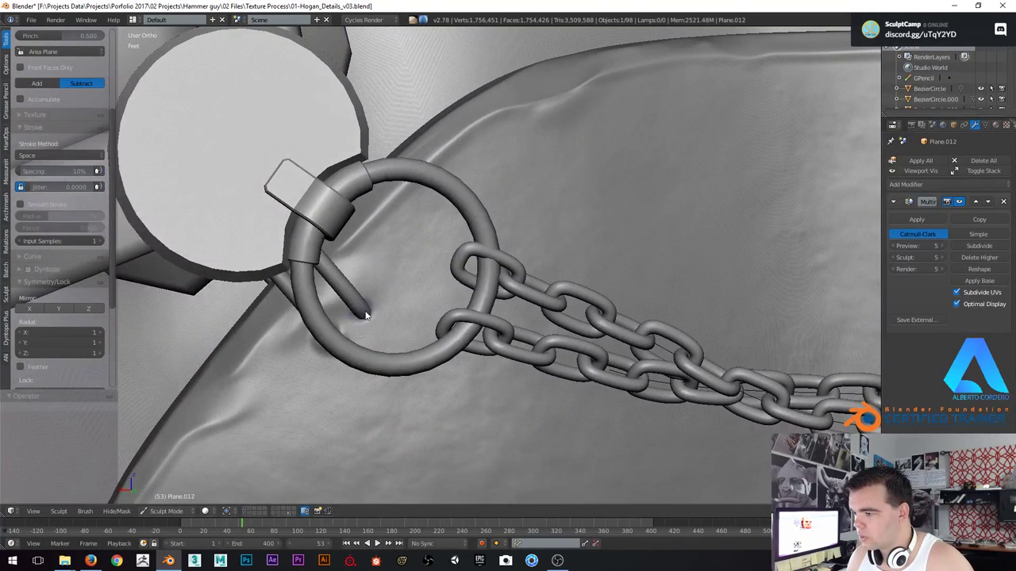
mouse_move(365, 315)
mouse_down()
mouse_move(369, 300)
mouse_move(355, 311)
mouse_up()
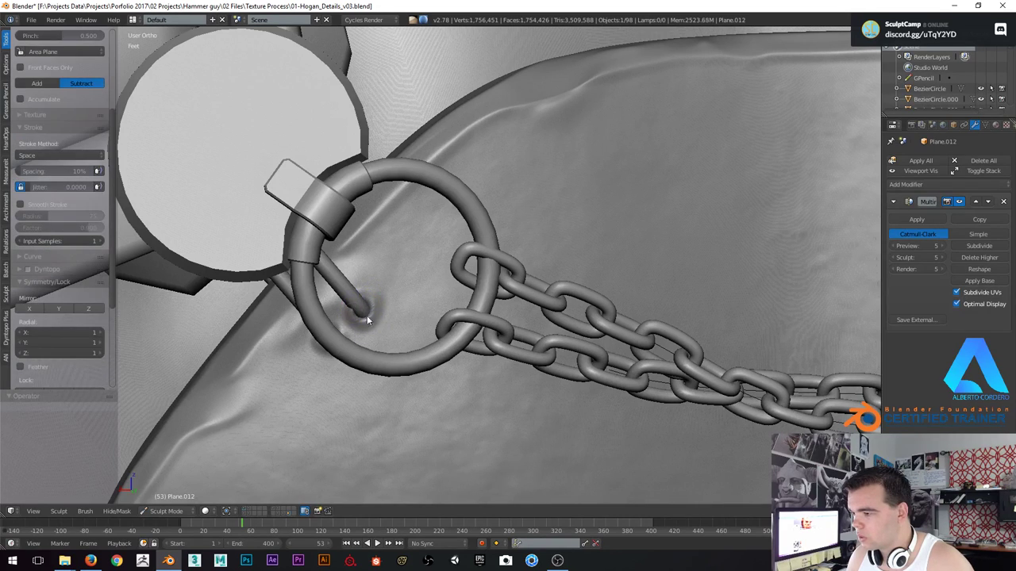
drag(357, 309, 354, 308)
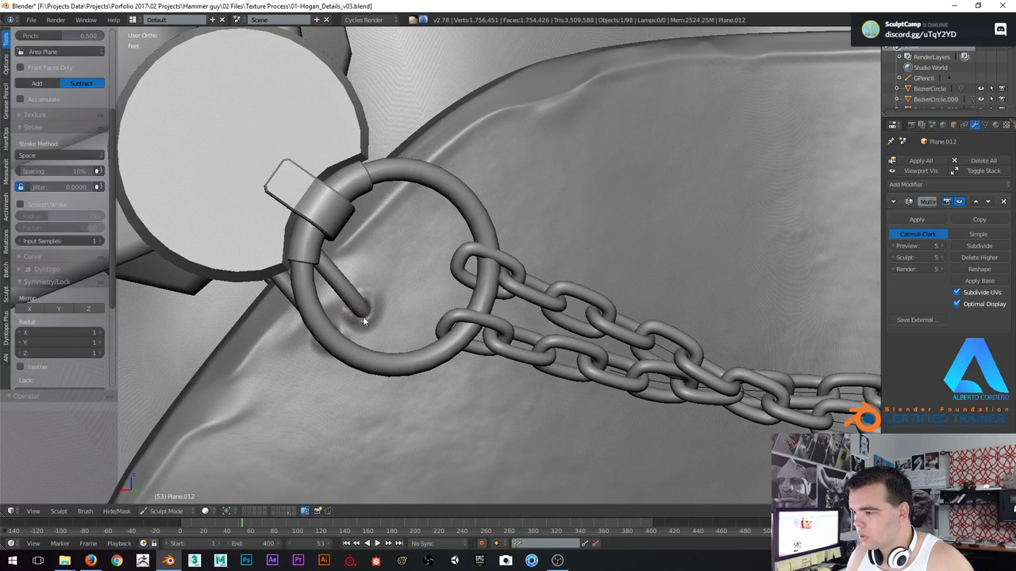
Crease dents around the ends of the two pins inside the upper-right chain ring.
scroll(367, 316, down, 5)
shift+middle_drag(496, 287, 454, 291)
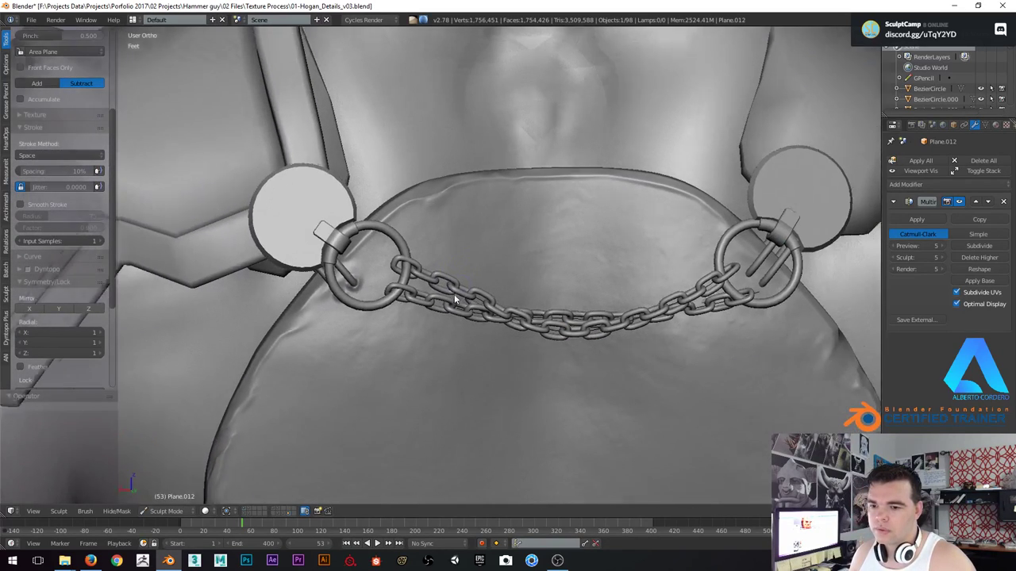
scroll(454, 291, down, 3)
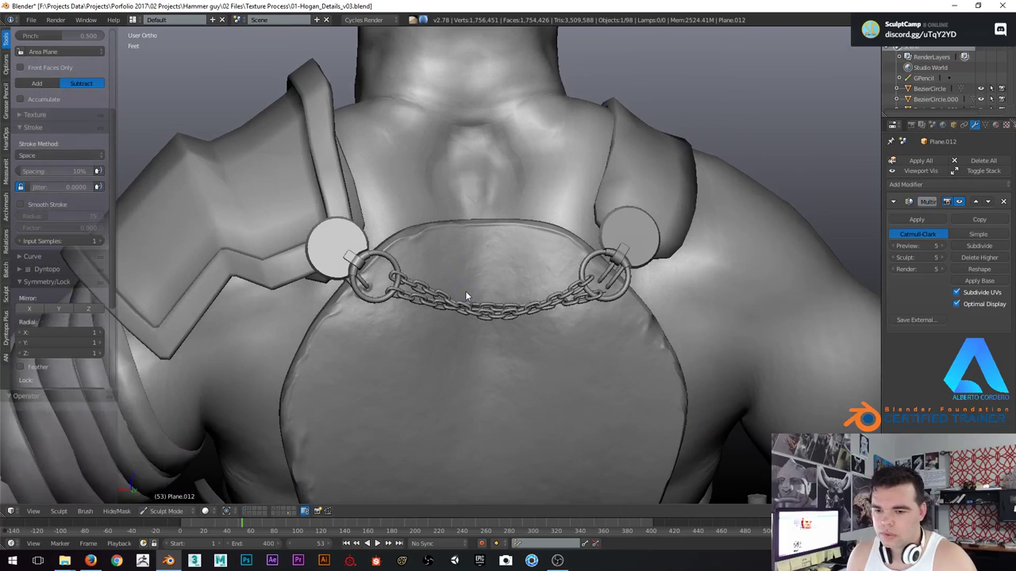
middle_drag(465, 291, 461, 263)
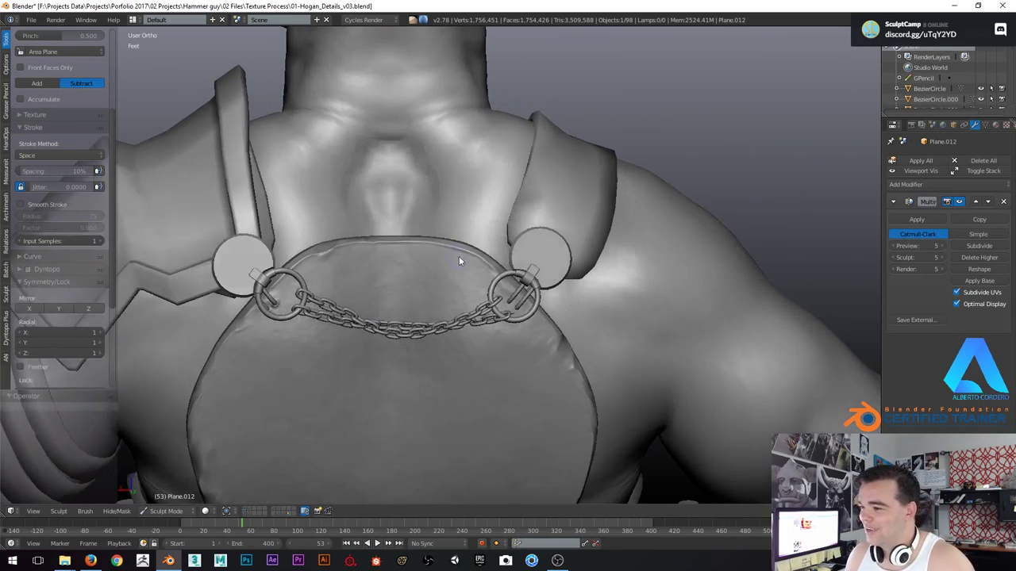
scroll(465, 246, up, 5)
scroll(470, 230, up, 6)
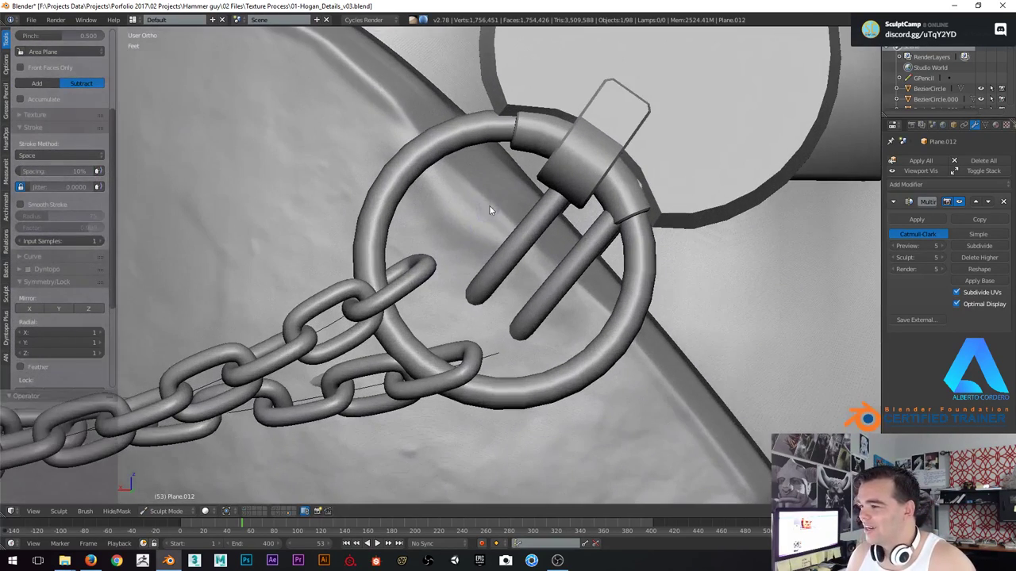
scroll(480, 290, up, 1)
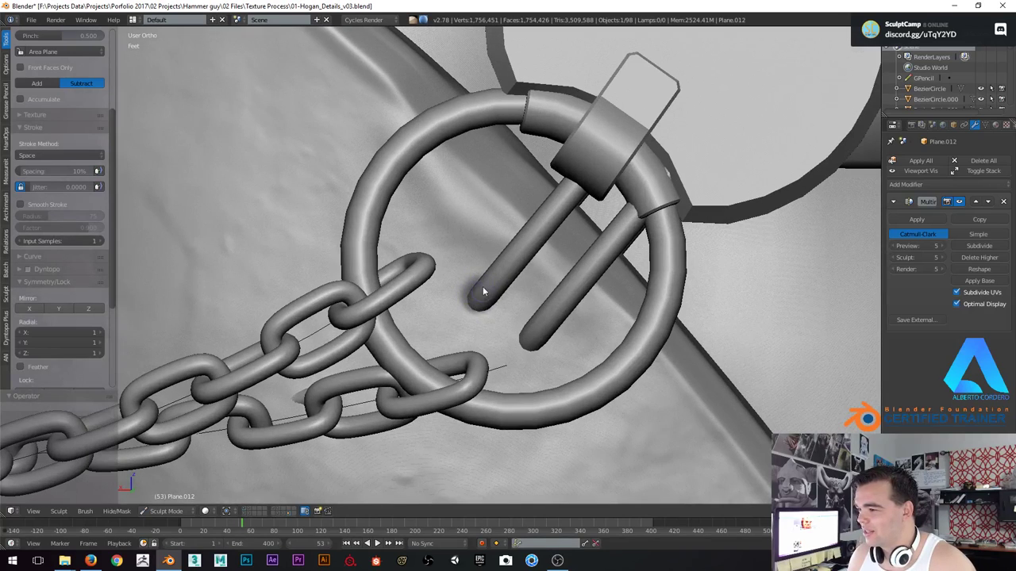
mouse_move(486, 293)
mouse_down()
mouse_move(482, 312)
mouse_move(483, 297)
mouse_move(506, 307)
mouse_move(470, 292)
mouse_move(478, 278)
mouse_up()
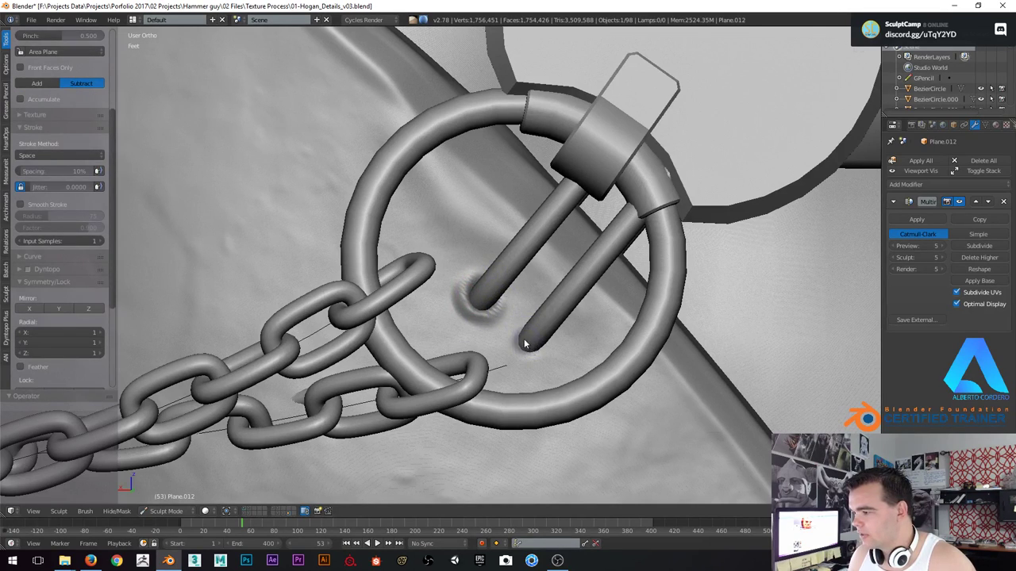
mouse_move(532, 319)
mouse_down()
mouse_move(517, 349)
mouse_move(542, 338)
mouse_move(529, 335)
mouse_move(544, 348)
mouse_move(534, 339)
mouse_up()
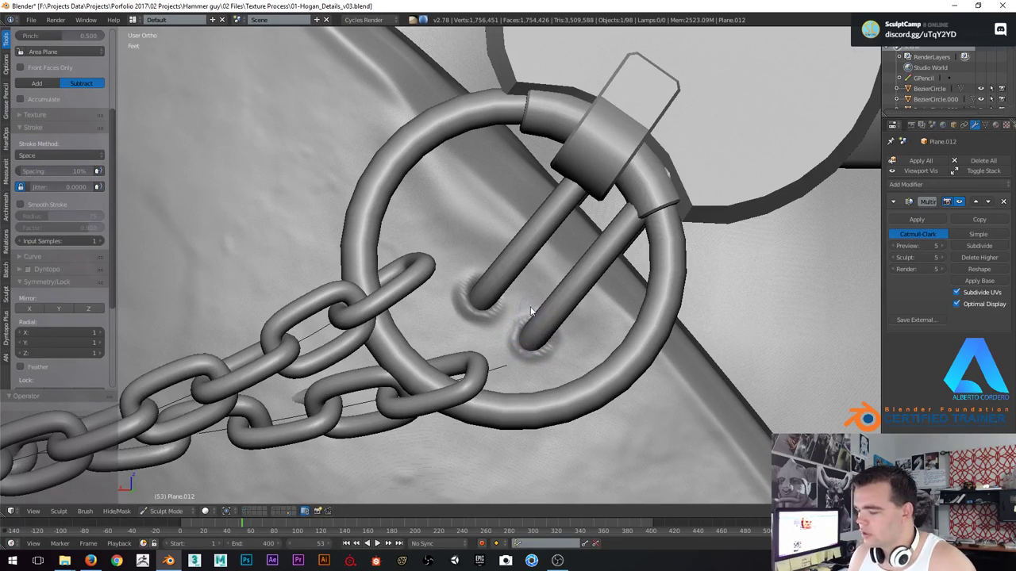
shift+middle_drag(502, 294, 517, 301)
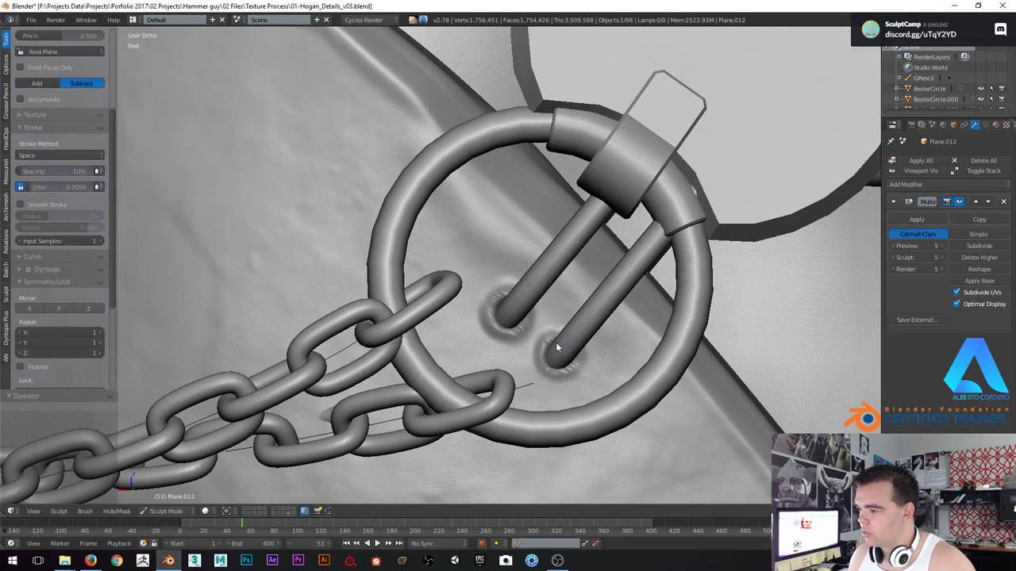
Isolate the back plate and deepen the two creased pin holes near its upper-left rim.
scroll(506, 368, down, 3)
scroll(451, 381, down, 10)
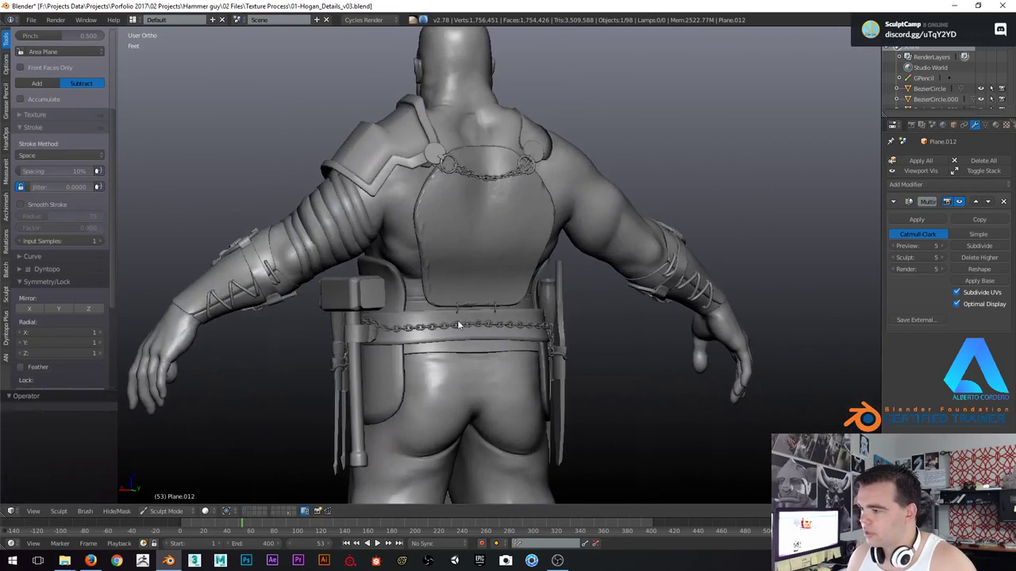
scroll(454, 317, up, 5)
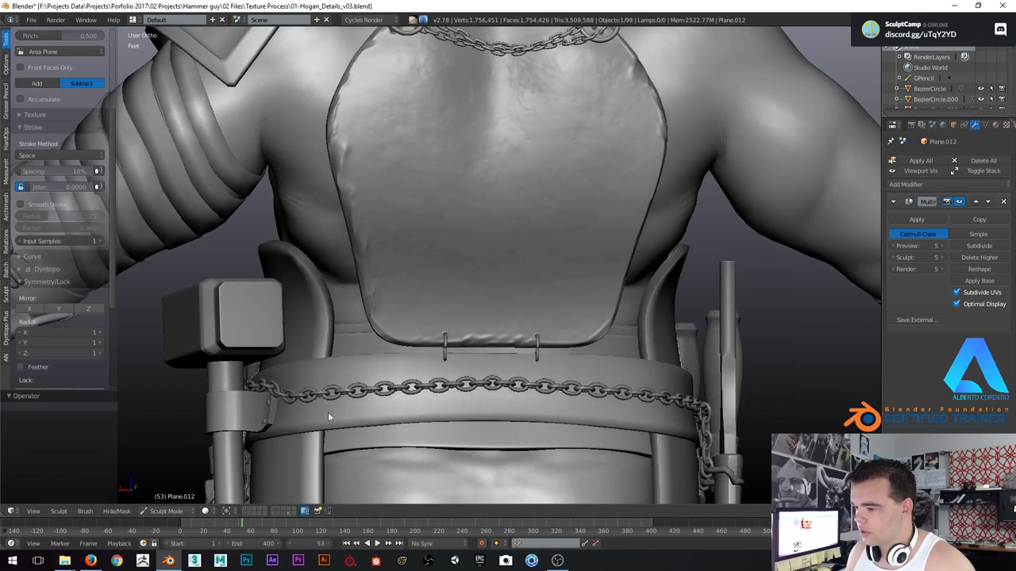
key(KP_Divide)
middle_drag(432, 292, 509, 307)
scroll(513, 277, up, 5)
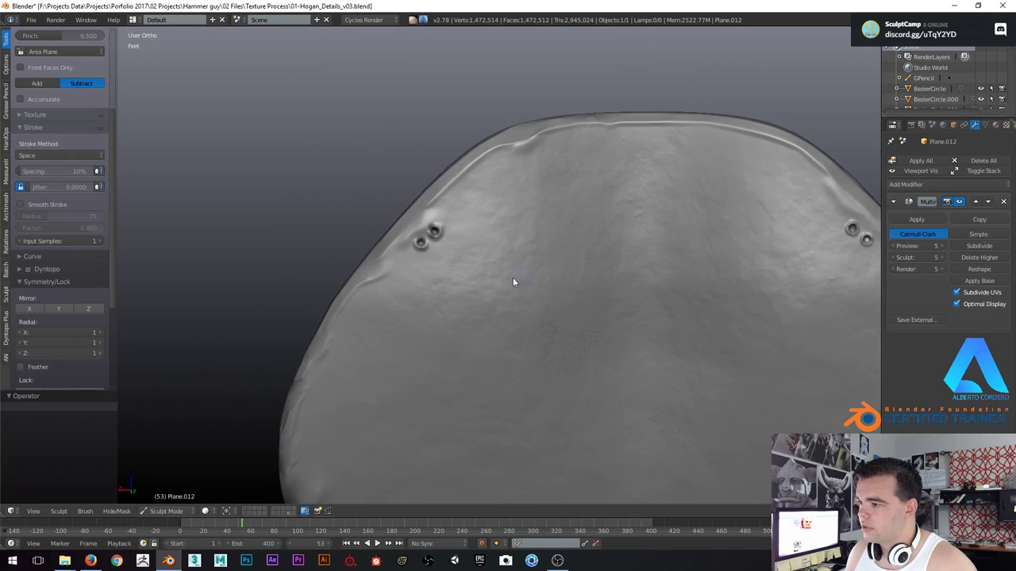
middle_drag(439, 182, 299, 252)
scroll(373, 236, up, 2)
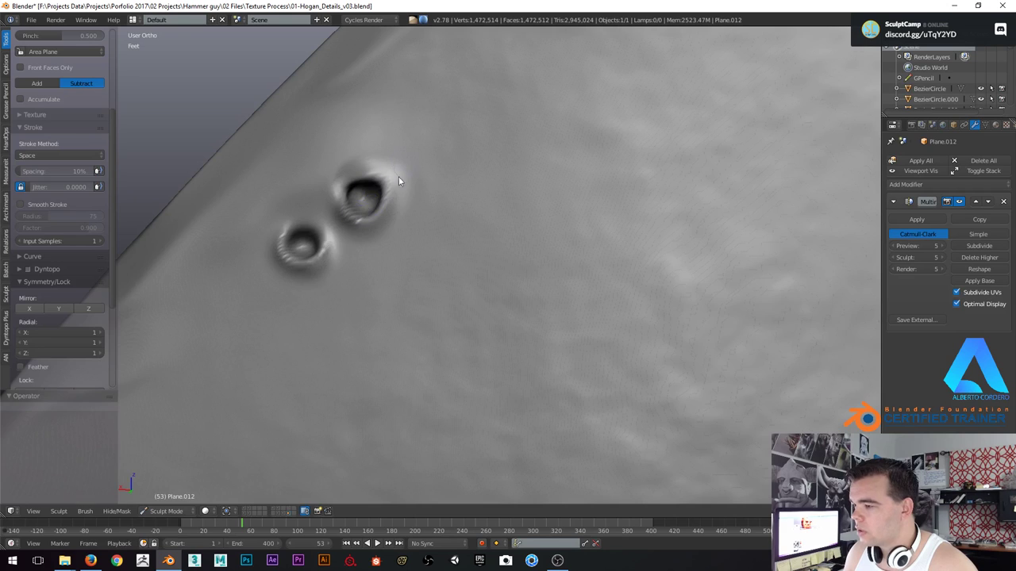
Examine the two pin holes near the upper-right rim and the finished surface of the whole back plate.
scroll(398, 176, down, 7)
shift+middle_drag(791, 251, 397, 177)
scroll(568, 161, up, 3)
ctrl+middle_drag(585, 132, 360, 252)
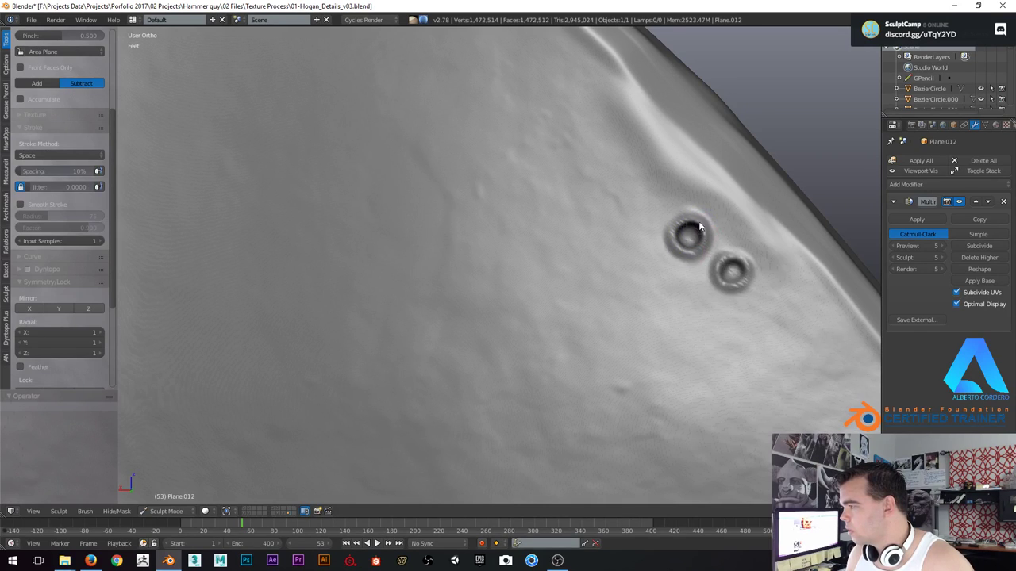
mouse_move(668, 232)
ctrl+middle_down()
mouse_move(493, 333)
mouse_move(407, 302)
mouse_move(431, 166)
mouse_move(399, 261)
mouse_move(450, 222)
ctrl+middle_up()
ctrl+middle_drag(450, 222, 393, 238)
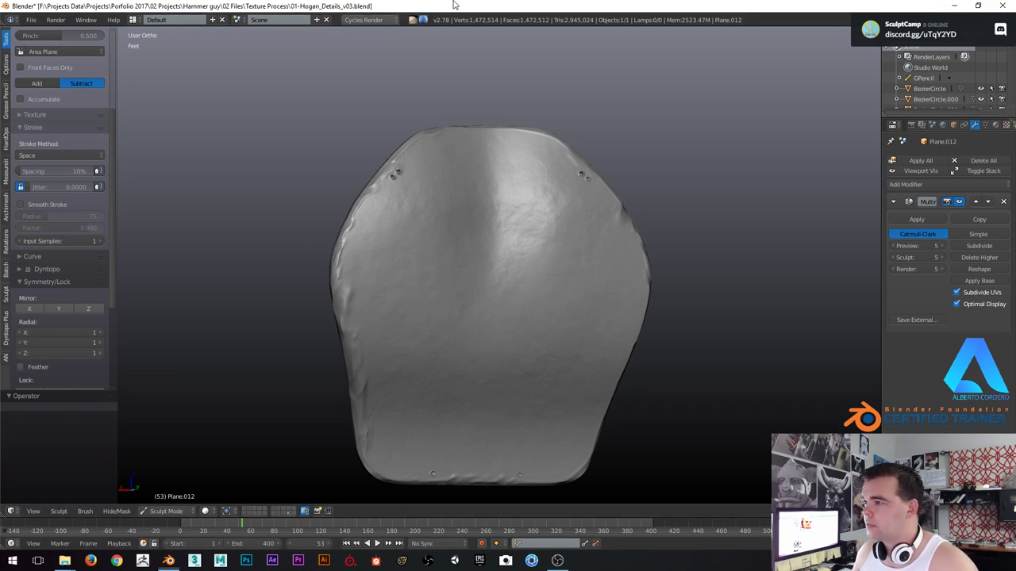
middle_drag(612, 227, 589, 228)
middle_drag(517, 312, 521, 309)
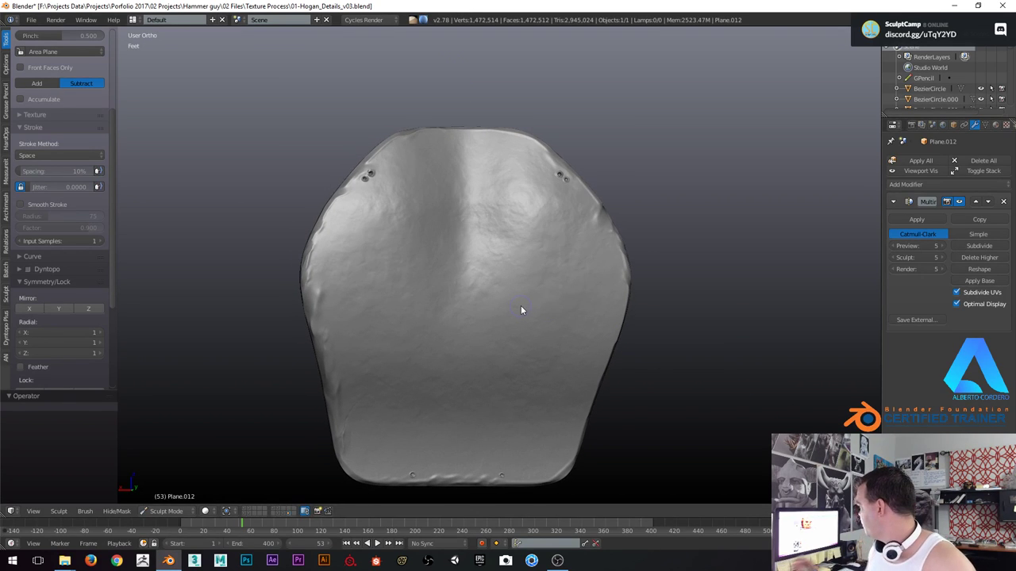
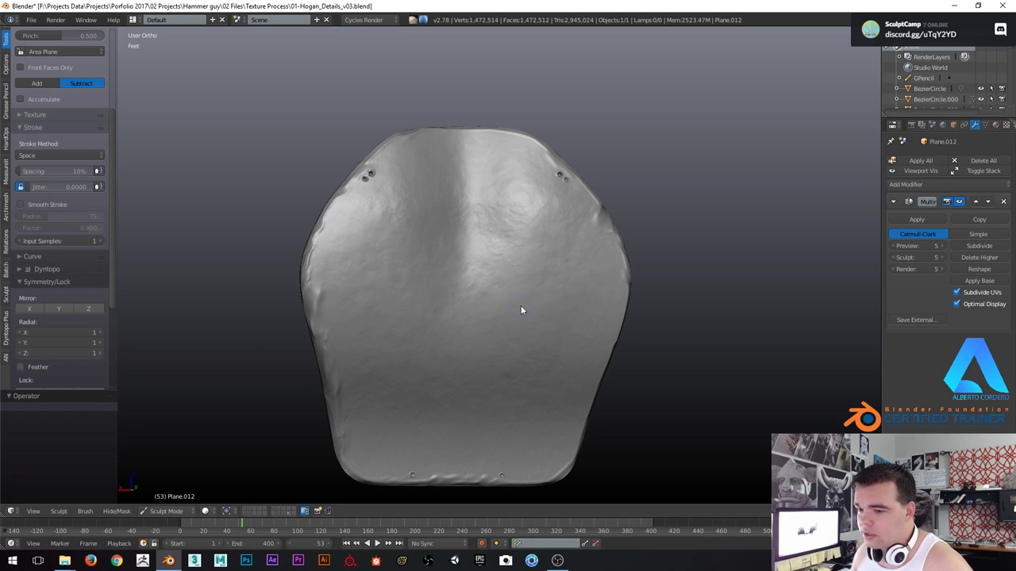
Enlarge the 3D view to full screen without the tool shelf and examine the worn rim along the back plate's left side.
mouse_move(521, 311)
middle_down()
mouse_move(442, 215)
mouse_move(371, 272)
mouse_move(365, 254)
middle_up()
shift+middle_drag(365, 254, 358, 277)
key(t)
key(shift+space)
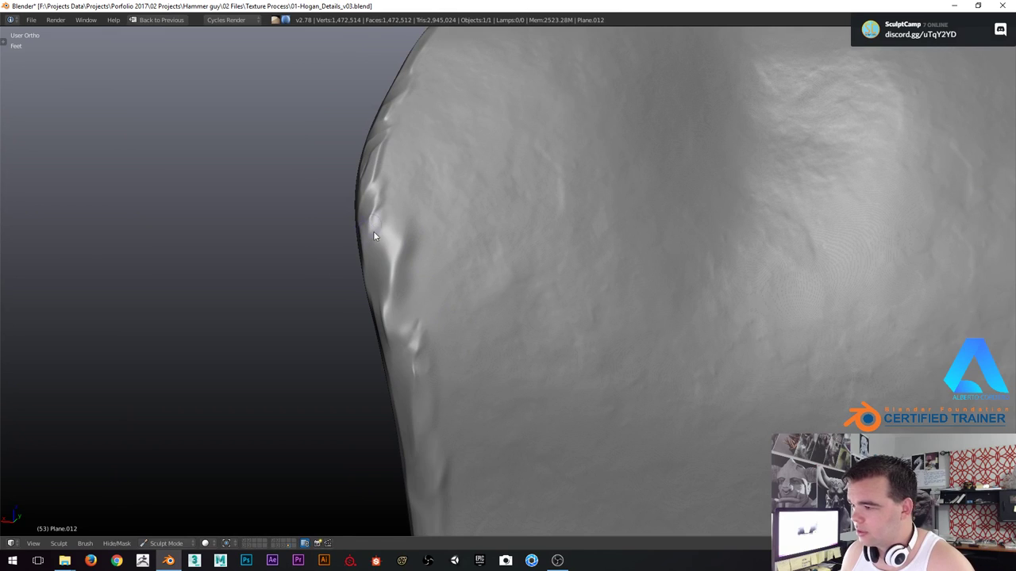
shift+middle_drag(374, 231, 381, 260)
mouse_move(381, 260)
ctrl+middle_down()
mouse_move(411, 203)
mouse_move(363, 268)
ctrl+middle_up()
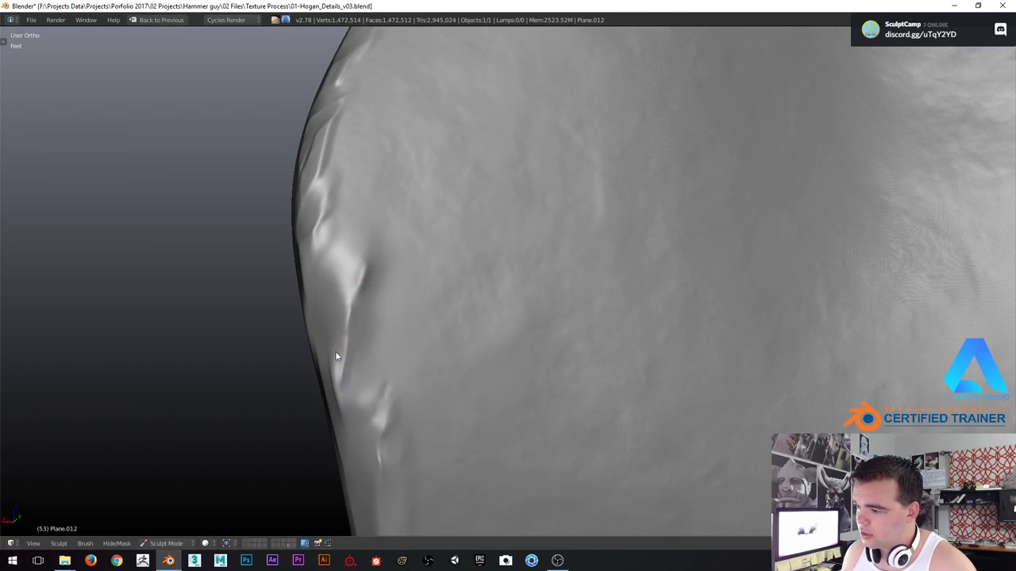
middle_drag(335, 356, 388, 294)
mouse_move(396, 235)
ctrl+middle_down()
mouse_move(536, 295)
mouse_move(454, 263)
mouse_move(458, 233)
mouse_move(395, 226)
mouse_move(494, 238)
mouse_move(423, 242)
mouse_move(437, 239)
ctrl+middle_up()
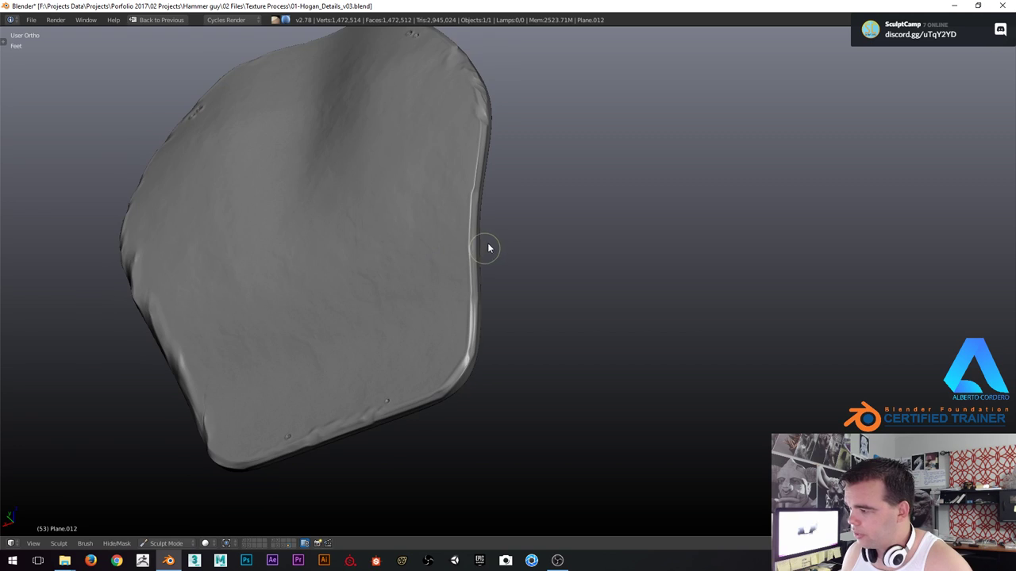
Flatten irregular chips into the upper half of the back plate's smooth right rim.
scroll(488, 246, up, 3)
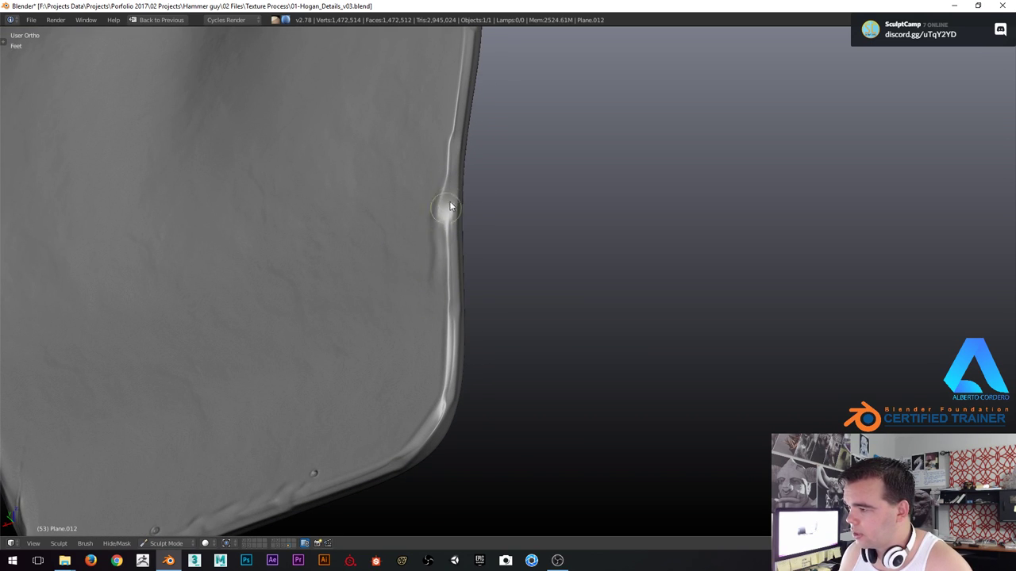
shift+middle_drag(452, 243, 461, 362)
drag(469, 188, 477, 187)
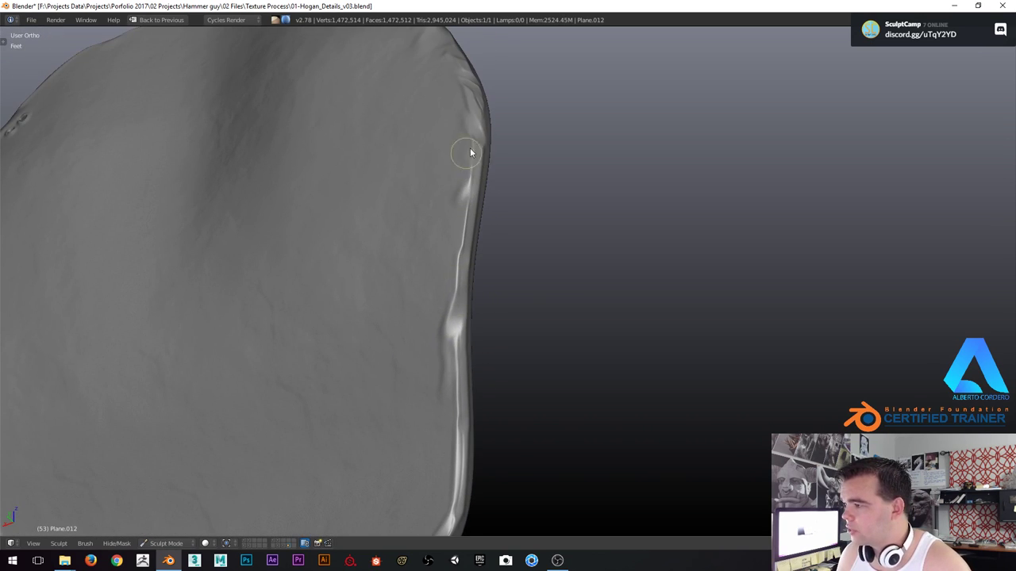
mouse_move(467, 150)
middle_down()
mouse_move(469, 281)
mouse_move(476, 199)
mouse_move(497, 174)
mouse_move(477, 199)
middle_up()
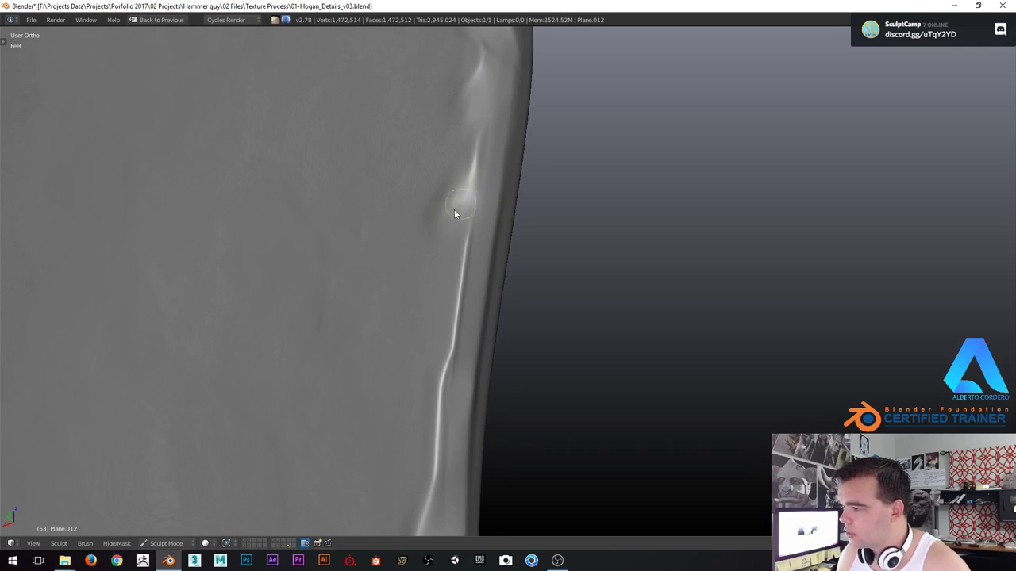
middle_drag(431, 235, 465, 191)
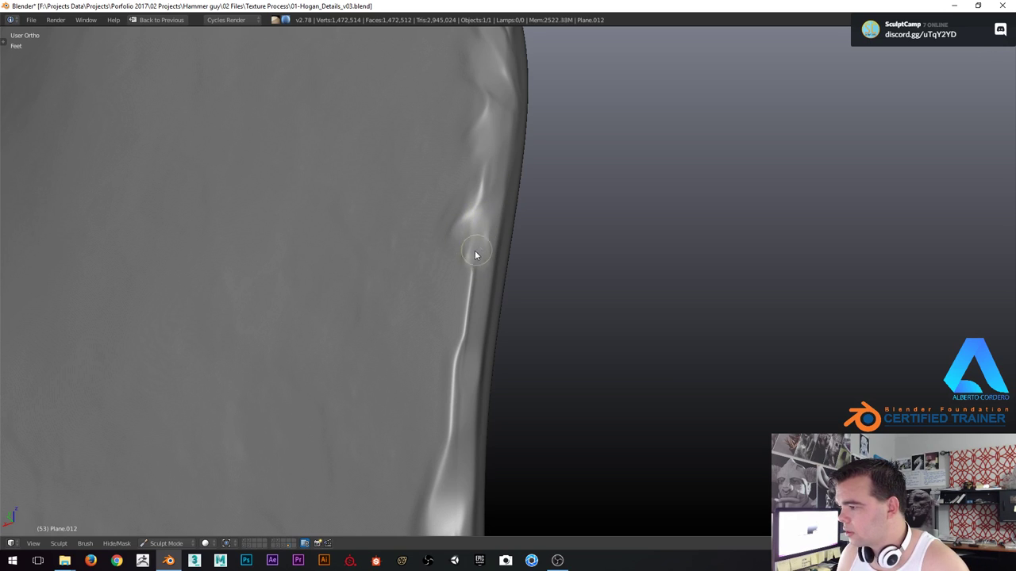
mouse_move(483, 227)
middle_down()
mouse_move(462, 321)
mouse_move(467, 232)
mouse_move(484, 199)
mouse_move(467, 244)
middle_up()
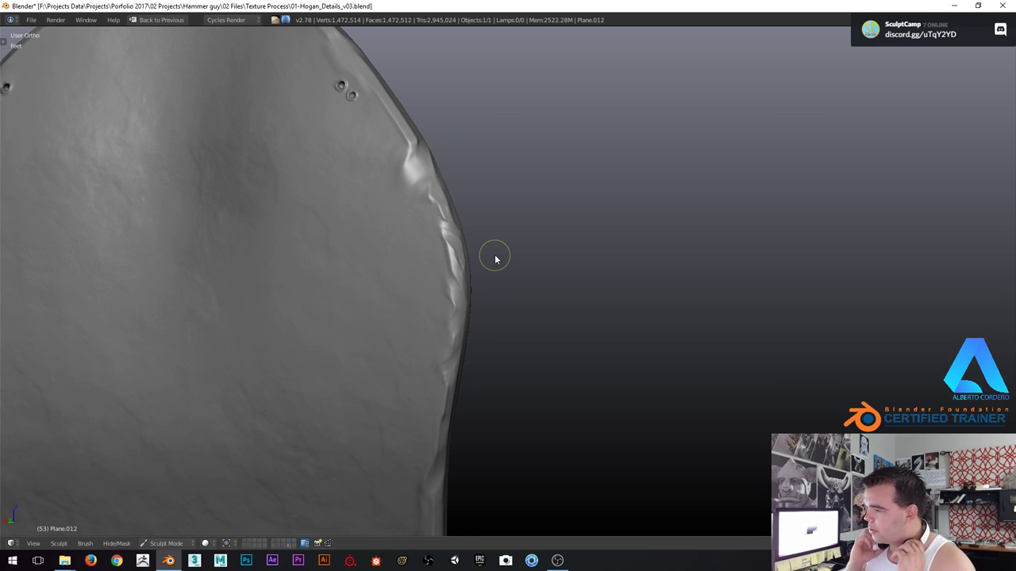
Flatten further chips and dents along the middle of the right rim, below the plate's widest point.
mouse_move(495, 259)
middle_down()
mouse_move(434, 199)
mouse_move(488, 150)
mouse_move(476, 99)
mouse_move(488, 137)
middle_up()
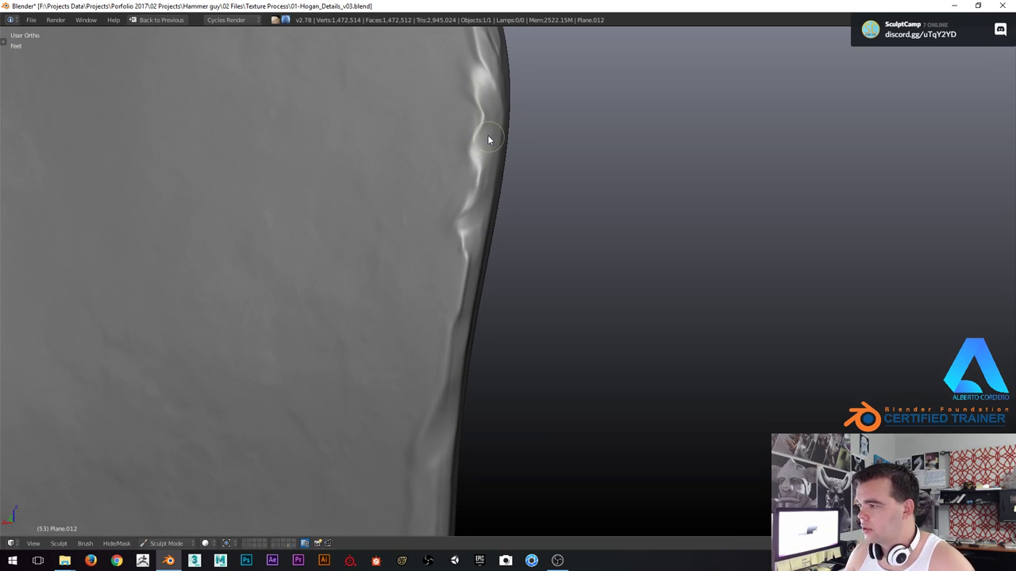
mouse_move(465, 227)
middle_down()
mouse_move(480, 233)
mouse_move(460, 226)
mouse_move(503, 190)
mouse_move(508, 255)
middle_up()
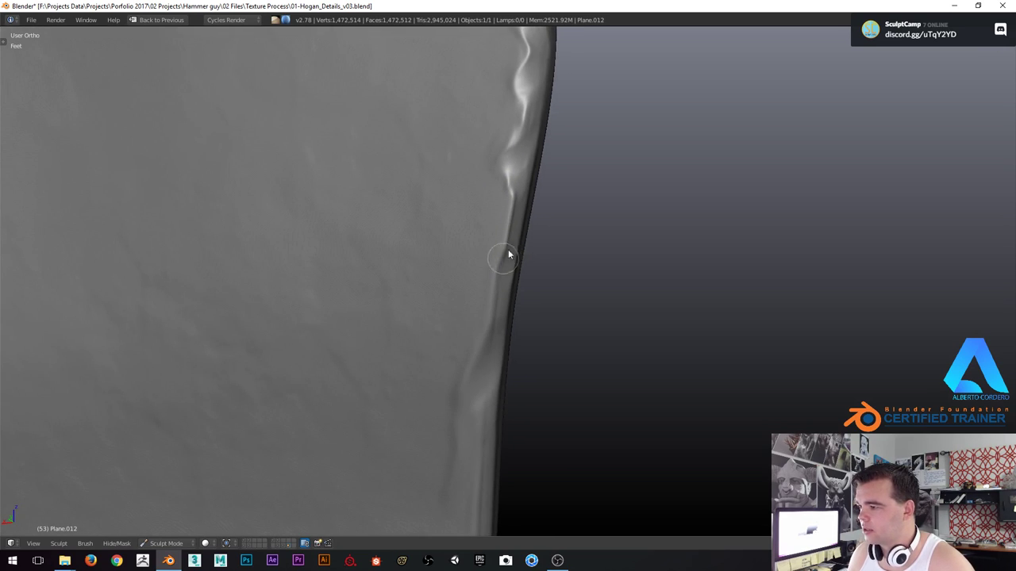
drag(505, 248, 486, 281)
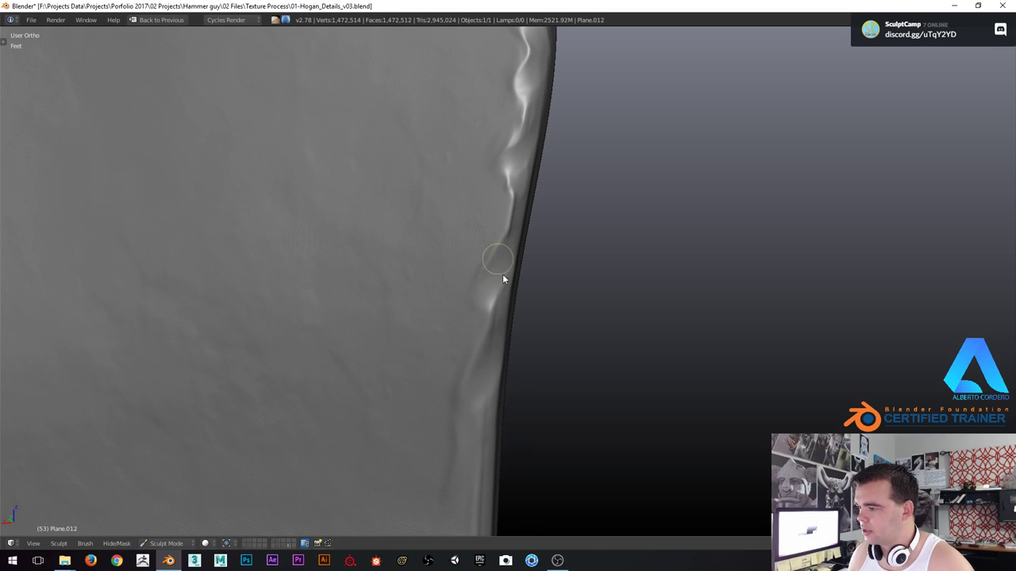
mouse_move(503, 277)
middle_down()
mouse_move(487, 286)
mouse_move(444, 180)
middle_up()
drag(447, 195, 435, 191)
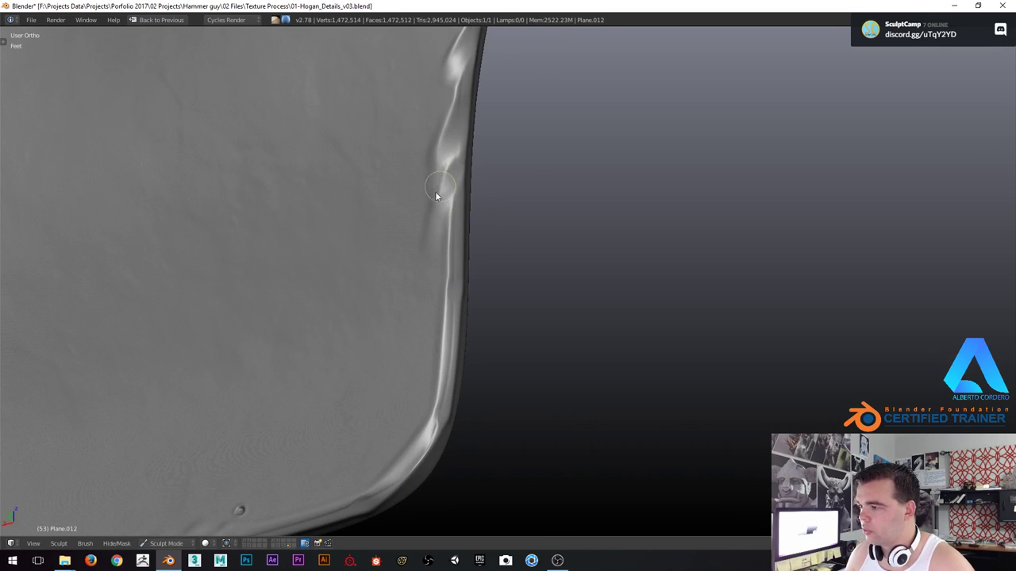
mouse_move(457, 157)
mouse_down()
mouse_move(424, 182)
mouse_move(421, 225)
mouse_up()
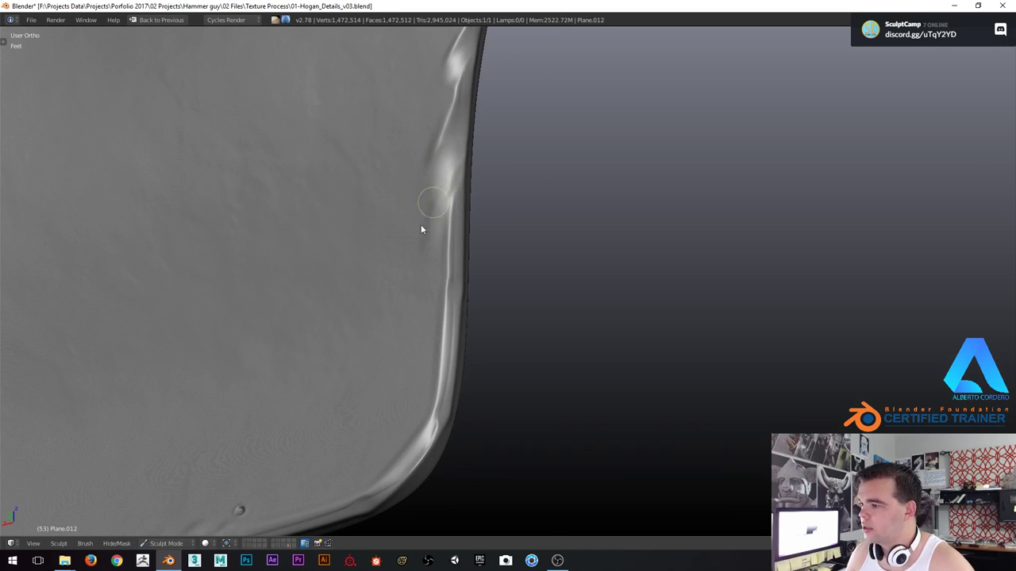
Flatten chips into the lowest stretch of the right rim and around the plate's lower-right corner.
mouse_move(421, 225)
middle_down()
mouse_move(423, 333)
mouse_move(489, 251)
middle_up()
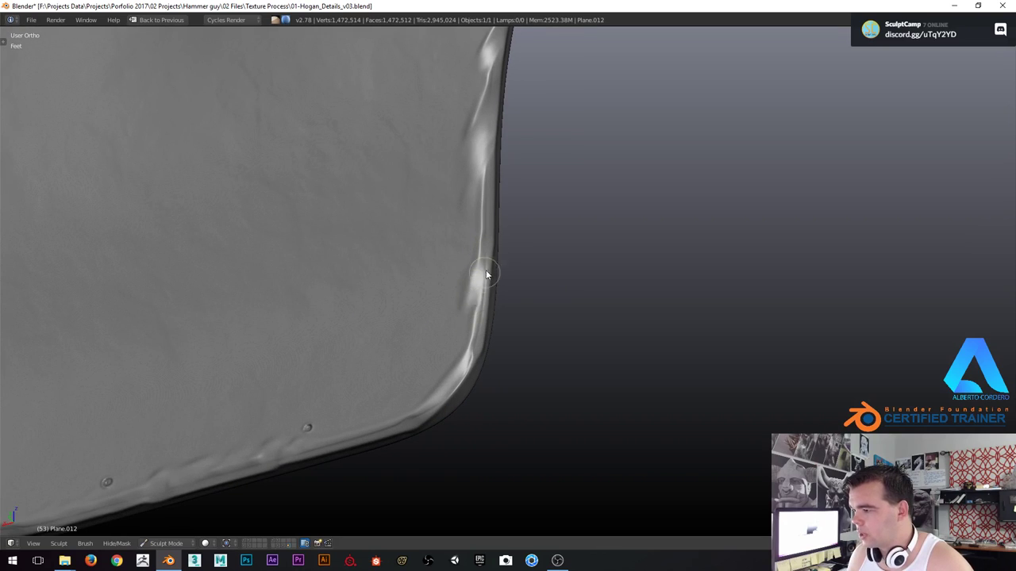
drag(489, 272, 465, 305)
ctrl+middle_drag(486, 285, 499, 234)
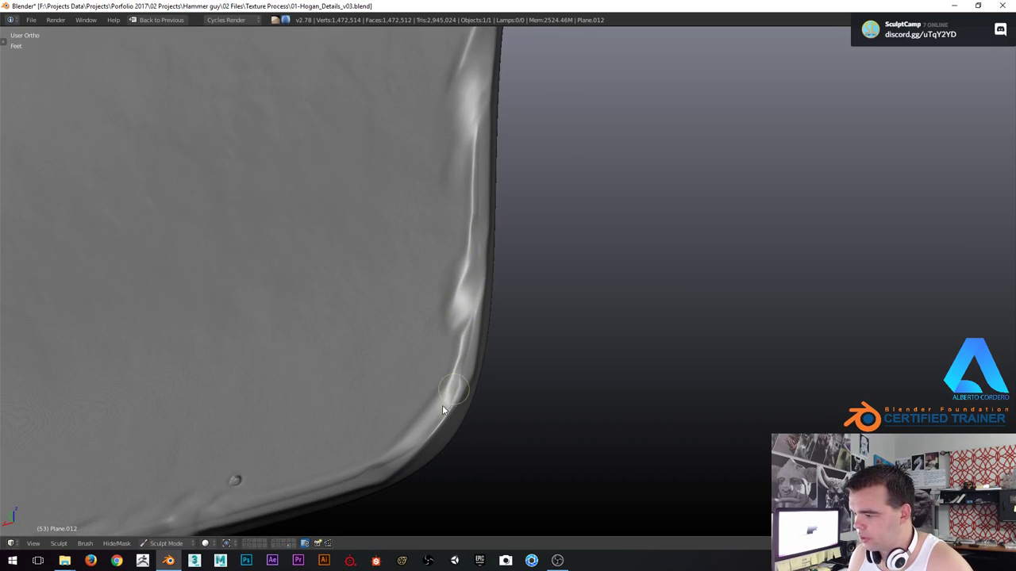
middle_drag(457, 386, 499, 335)
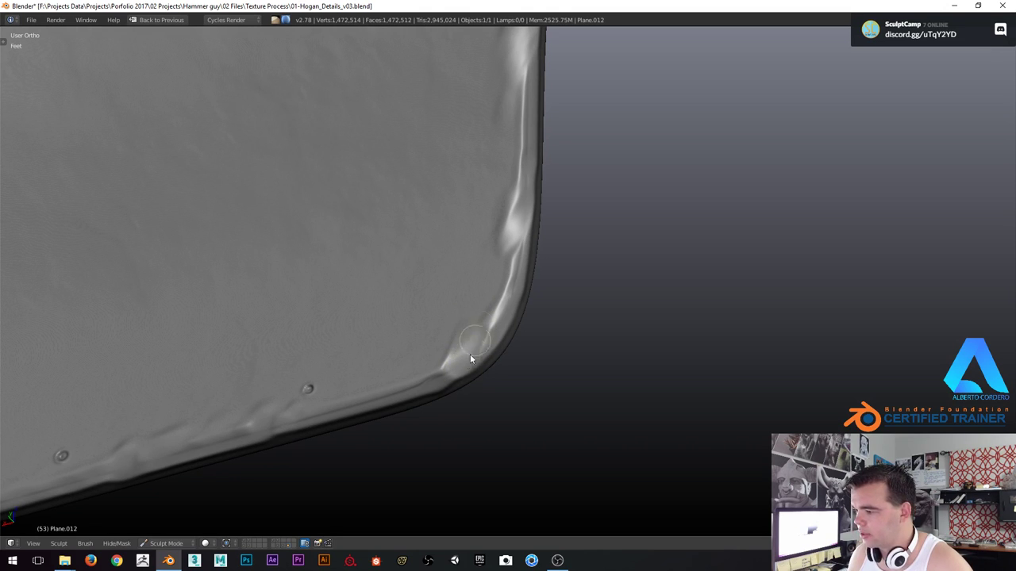
Flatten small chips into the rounded lower-left corner of the back plate.
mouse_move(470, 354)
ctrl+middle_down()
mouse_move(456, 340)
mouse_move(497, 298)
mouse_move(544, 294)
mouse_move(500, 354)
mouse_move(572, 367)
mouse_move(356, 381)
mouse_move(396, 266)
ctrl+middle_up()
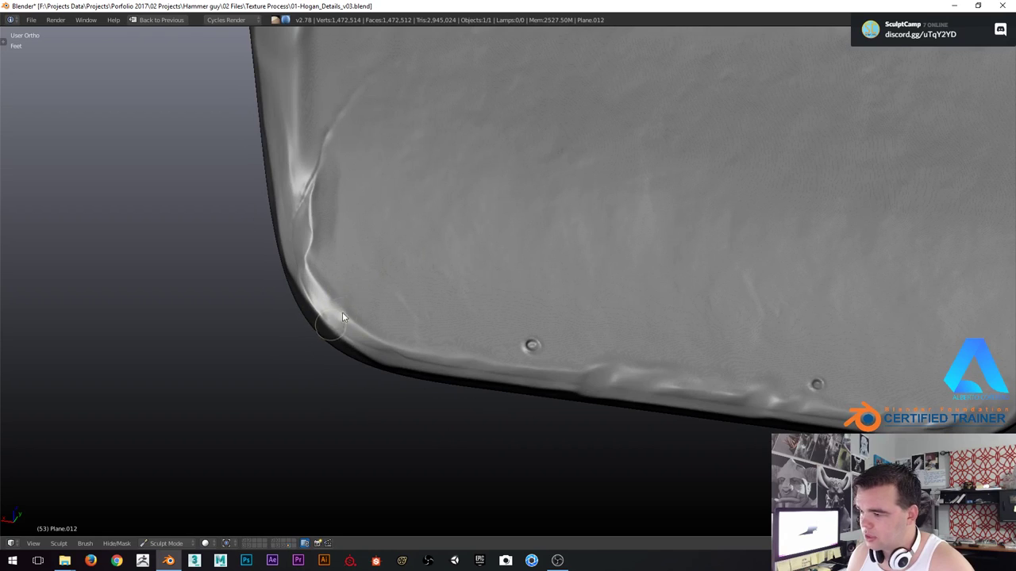
scroll(316, 319, up, 1)
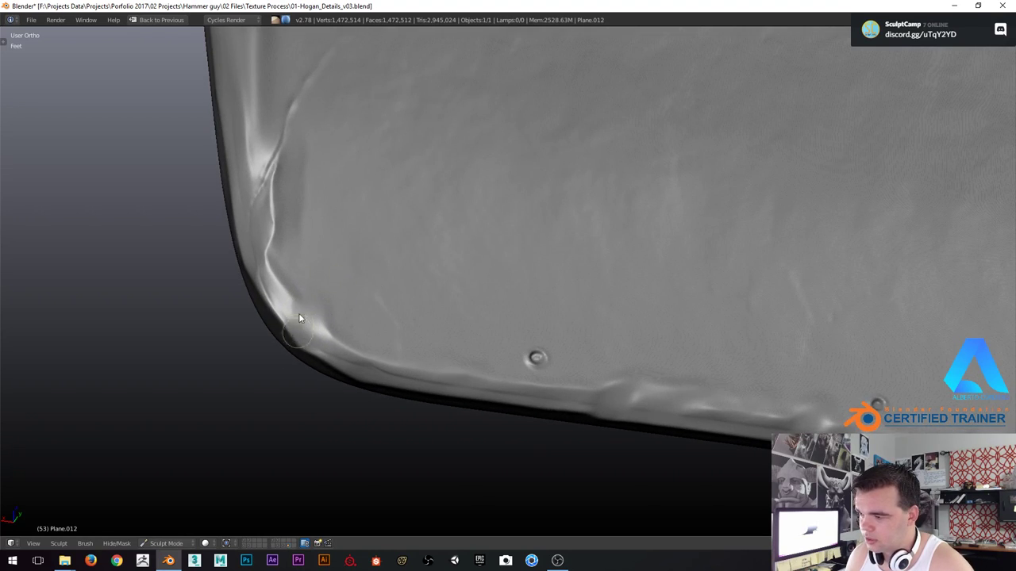
mouse_move(294, 316)
mouse_down()
mouse_move(320, 310)
mouse_move(315, 331)
mouse_move(307, 328)
mouse_up()
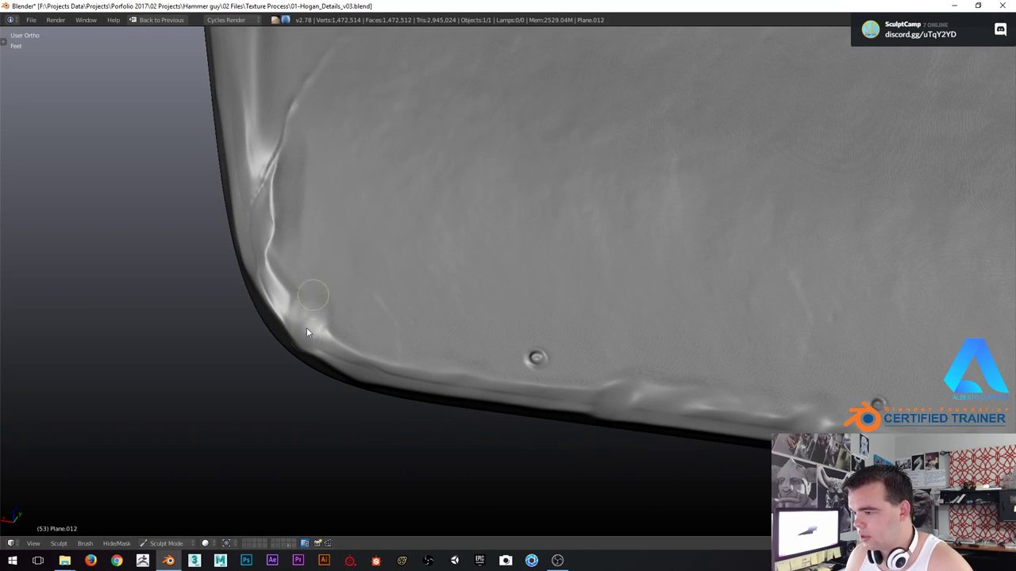
Break up the left part of the plate's top rim with flattened chips, continuing down toward the two upper-left pin holes.
mouse_move(331, 264)
middle_down()
mouse_move(345, 341)
mouse_move(397, 342)
mouse_move(419, 219)
mouse_move(479, 227)
mouse_move(433, 261)
mouse_move(495, 204)
mouse_move(410, 271)
middle_up()
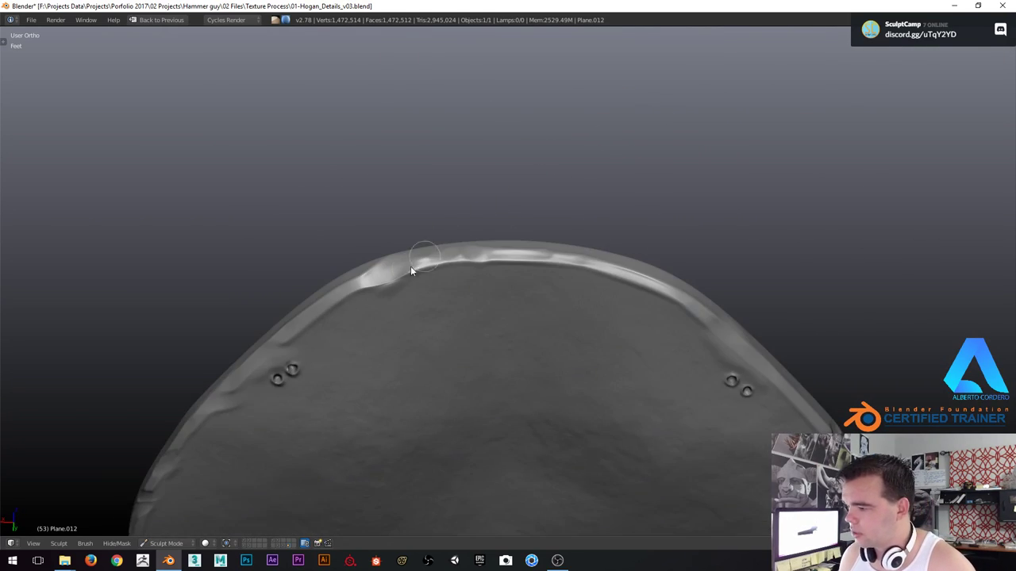
scroll(410, 272, up, 4)
middle_drag(290, 263, 379, 258)
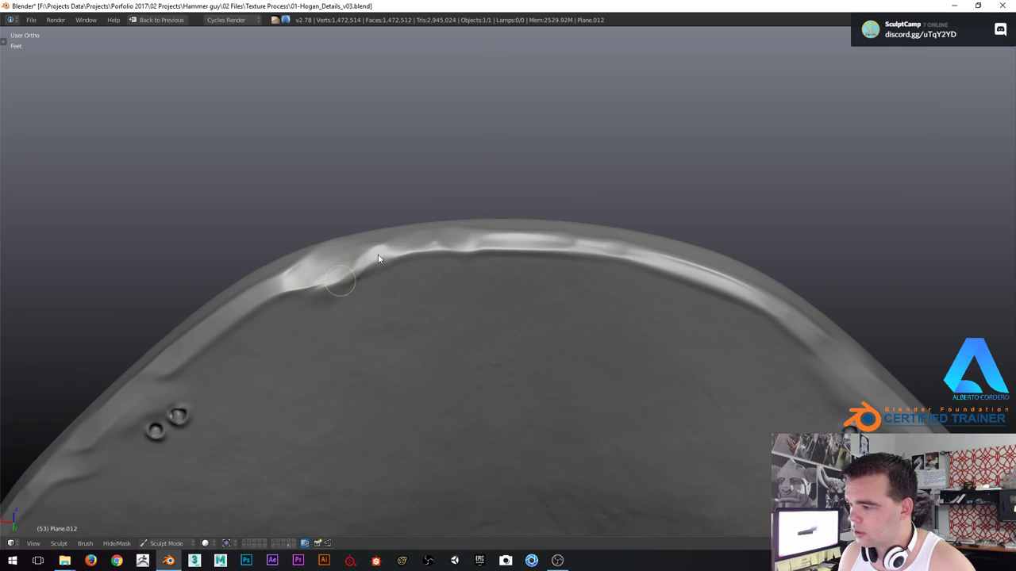
drag(378, 266, 432, 235)
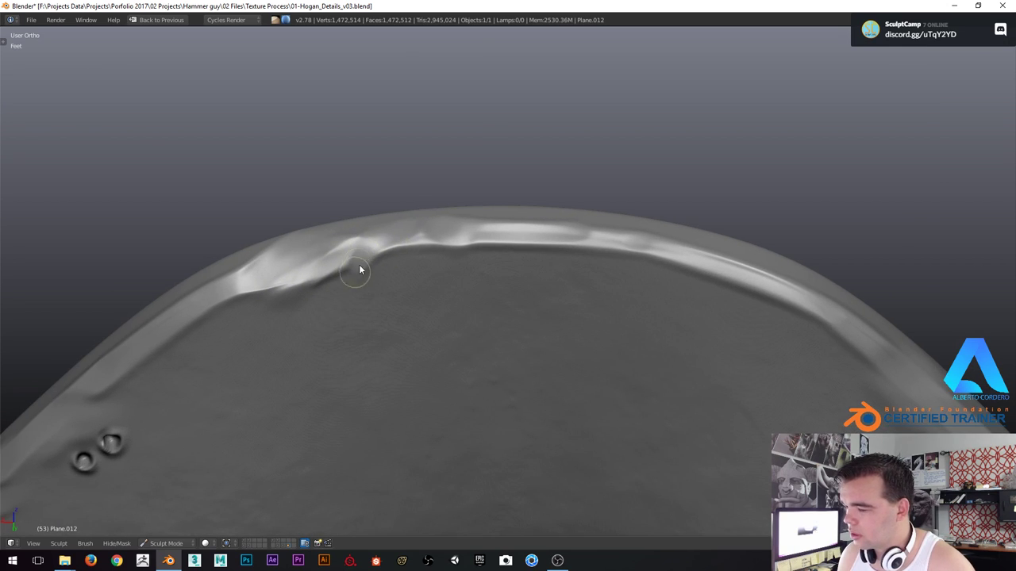
ctrl+middle_drag(379, 252, 214, 289)
shift+middle_drag(288, 274, 435, 266)
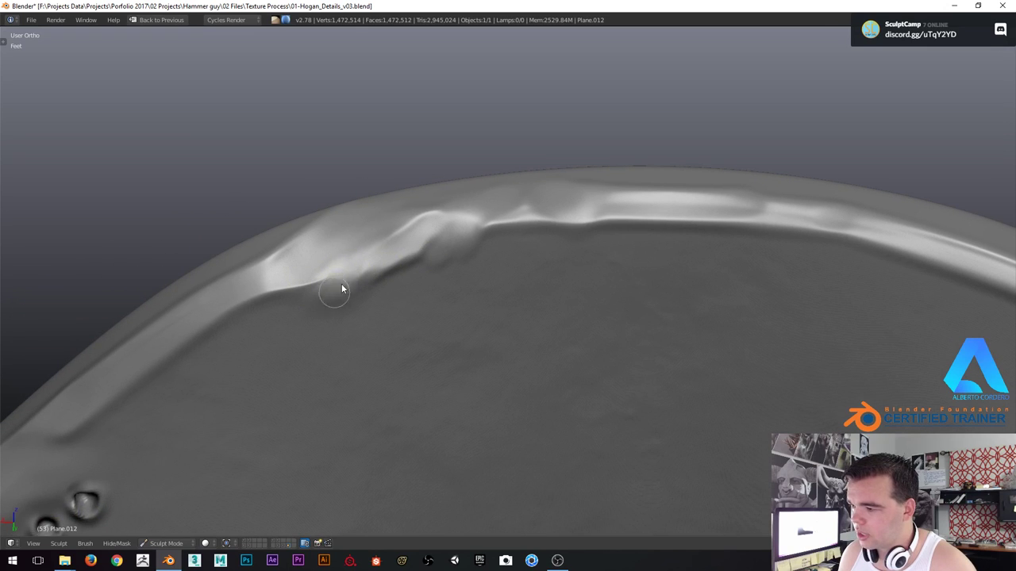
mouse_move(342, 289)
middle_down()
mouse_move(374, 248)
mouse_move(338, 316)
middle_up()
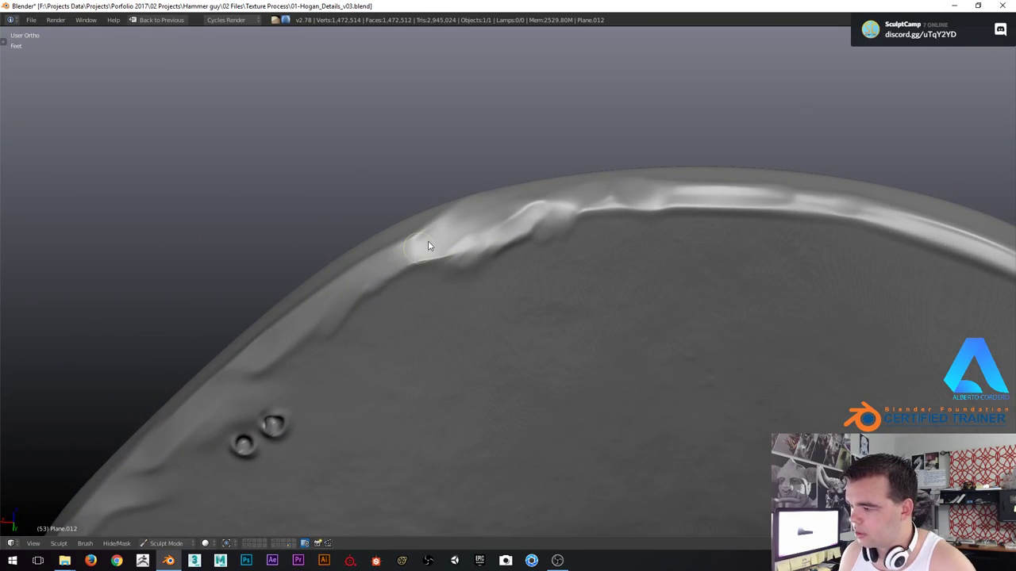
middle_drag(419, 235, 442, 257)
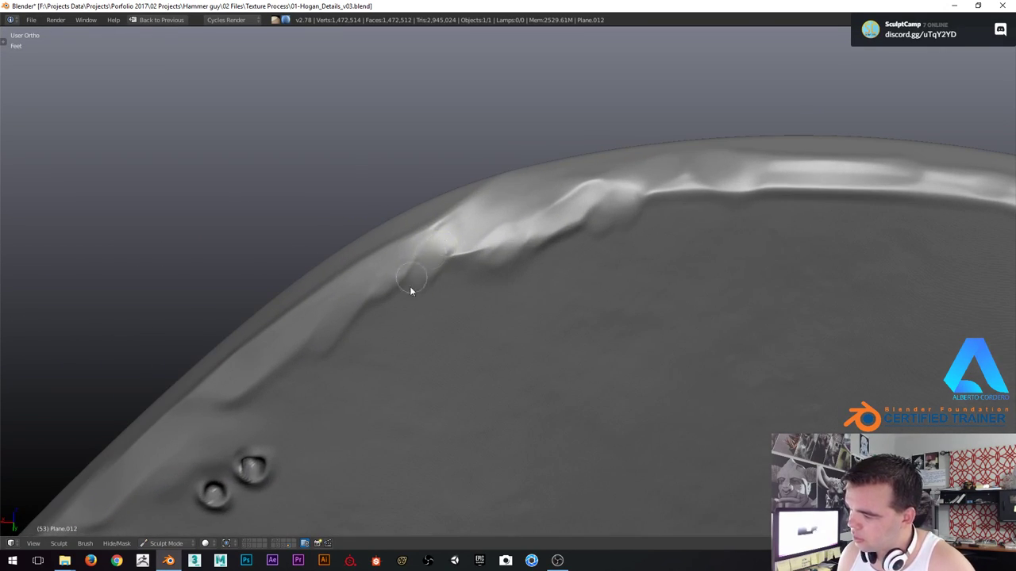
Flatten a row of irregular chips along the centre of the plate's top rim.
mouse_move(395, 333)
middle_down()
mouse_move(551, 225)
mouse_move(508, 256)
mouse_move(494, 226)
middle_up()
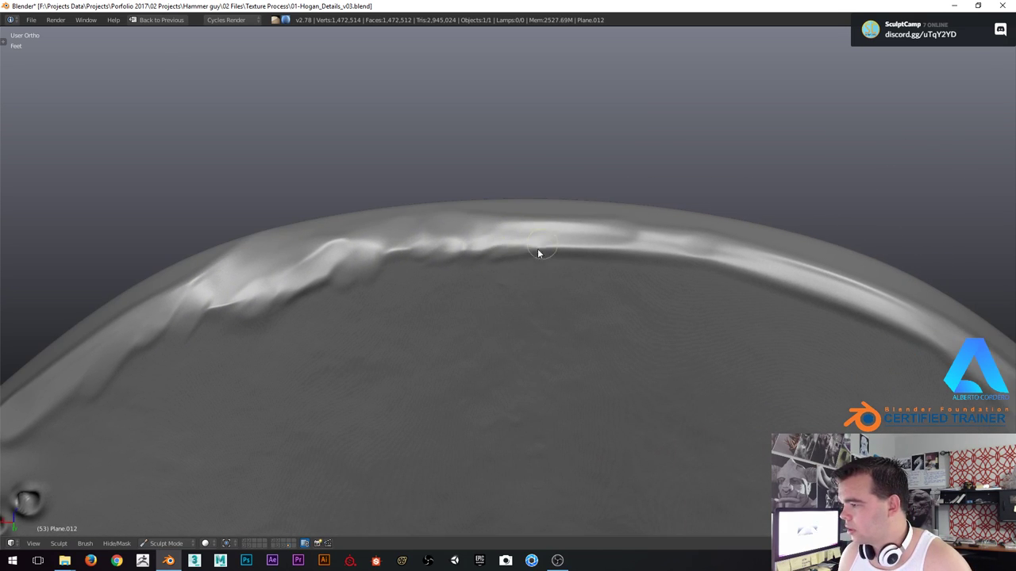
middle_drag(652, 235, 487, 265)
mouse_move(635, 267)
middle_down()
mouse_move(590, 240)
mouse_move(555, 253)
middle_up()
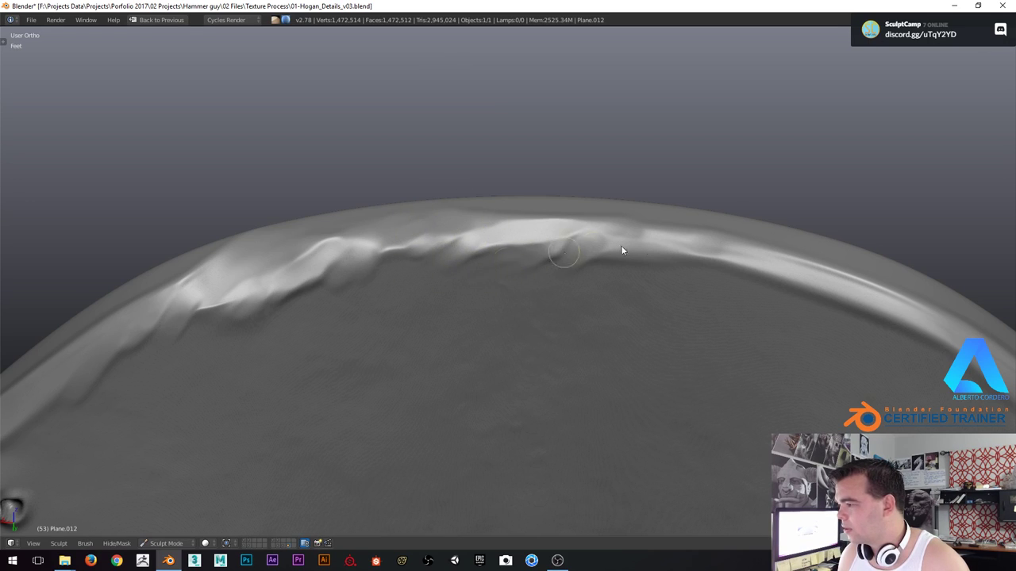
drag(694, 245, 658, 269)
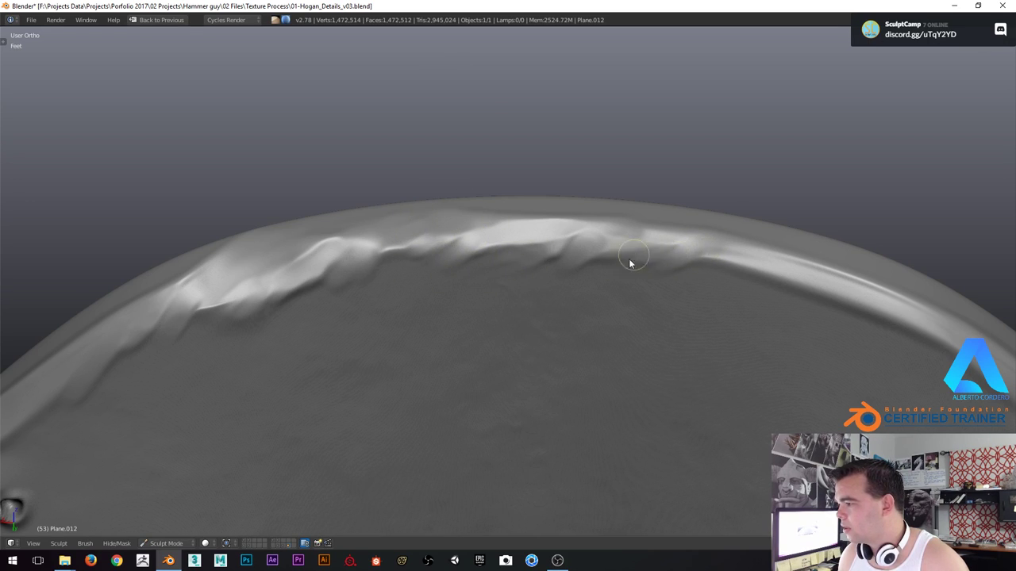
scroll(544, 299, down, 10)
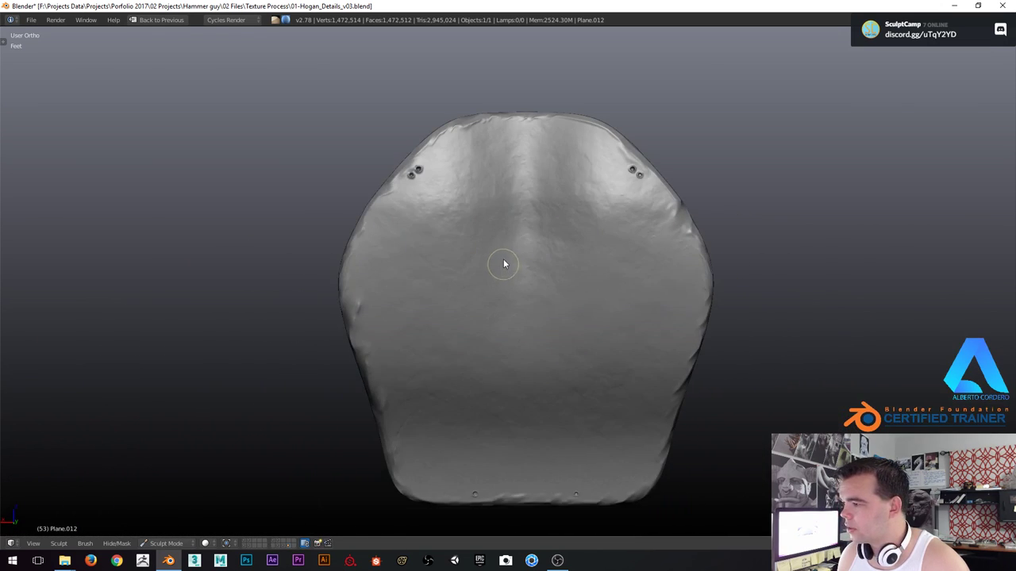
Switch the sculpt brush from Flatten/Contrast to the Orb_Slash brush with several parallel slashes.
key(t)
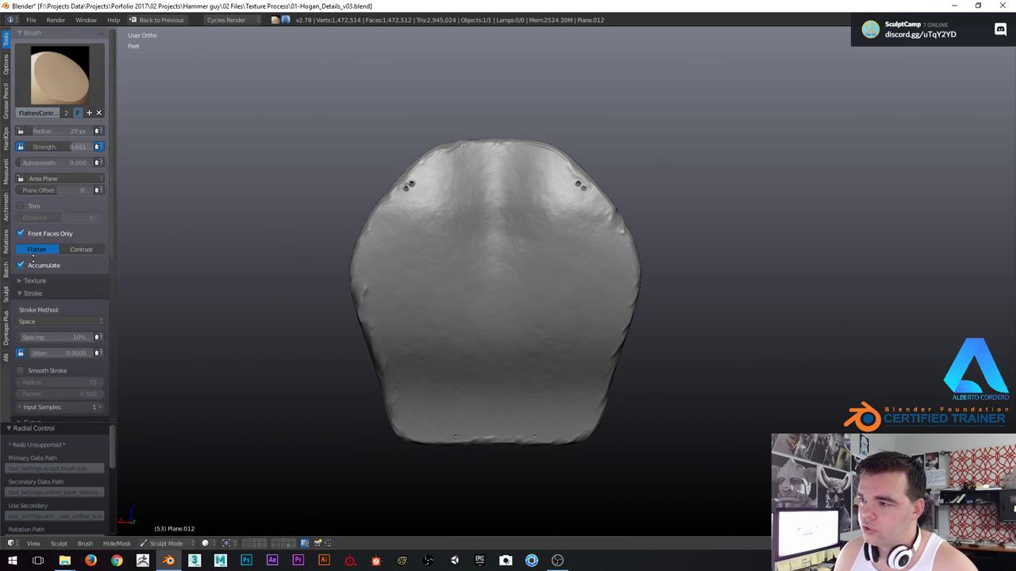
click(55, 67)
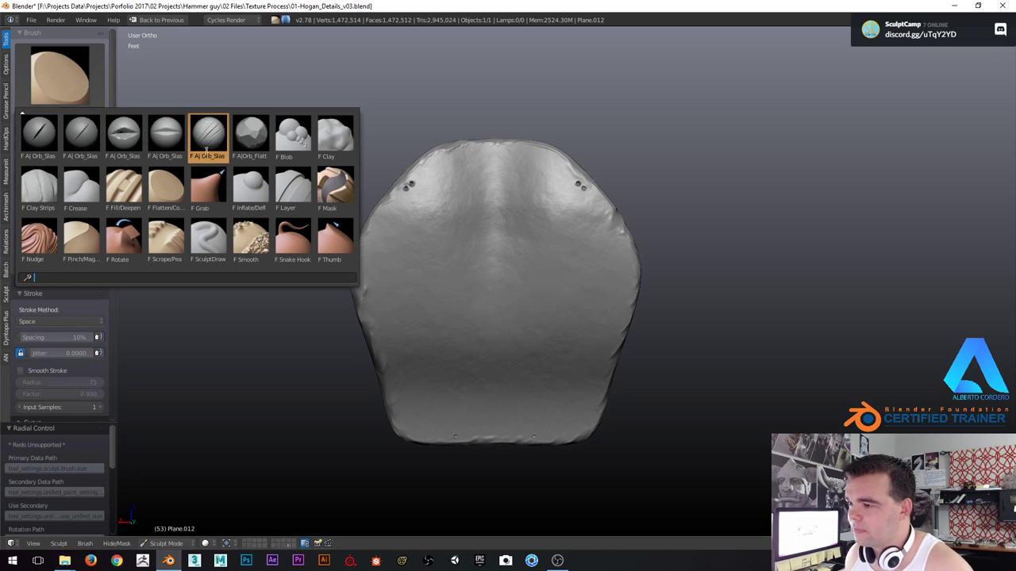
scroll(232, 161, up, 2)
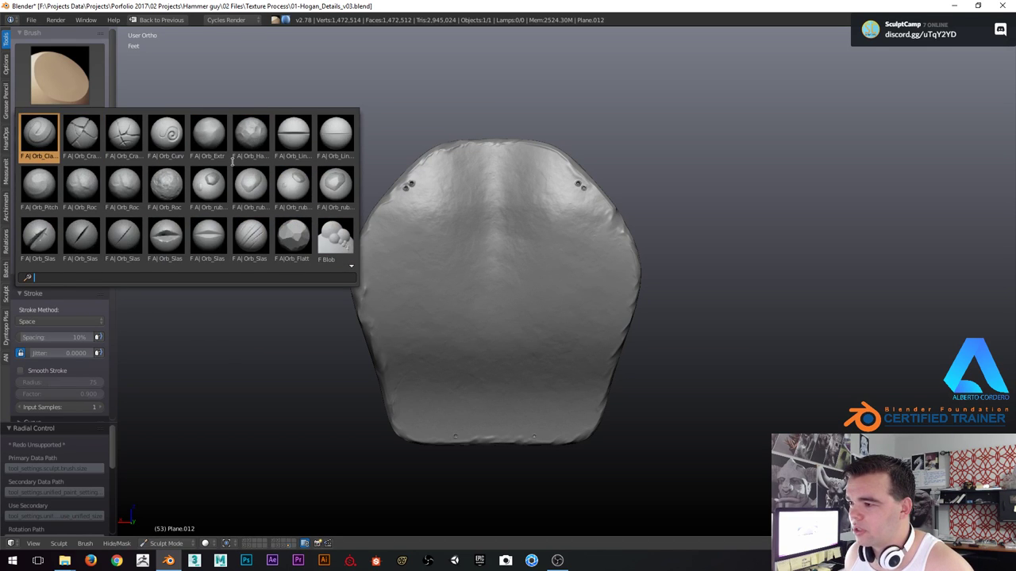
click(251, 234)
Set the slash brush's strength to 0.145 and radius to 77 px, and undo the trial slash on the plate.
mouse_move(479, 254)
middle_down()
mouse_move(419, 249)
mouse_move(476, 242)
mouse_move(528, 217)
mouse_move(515, 210)
middle_up()
key(shift+f)
click(551, 238)
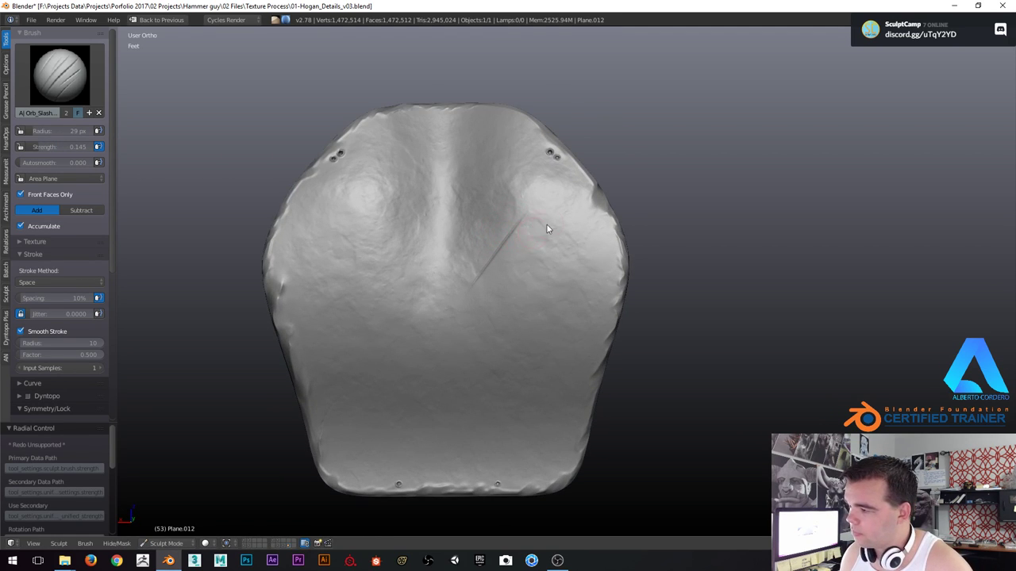
key(f)
click(535, 245)
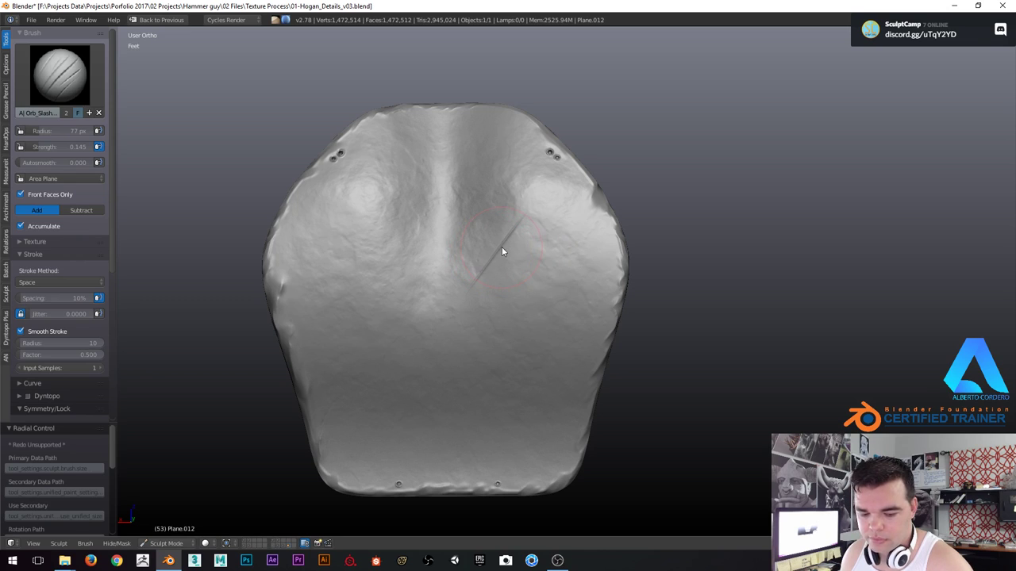
key(ctrl+z)
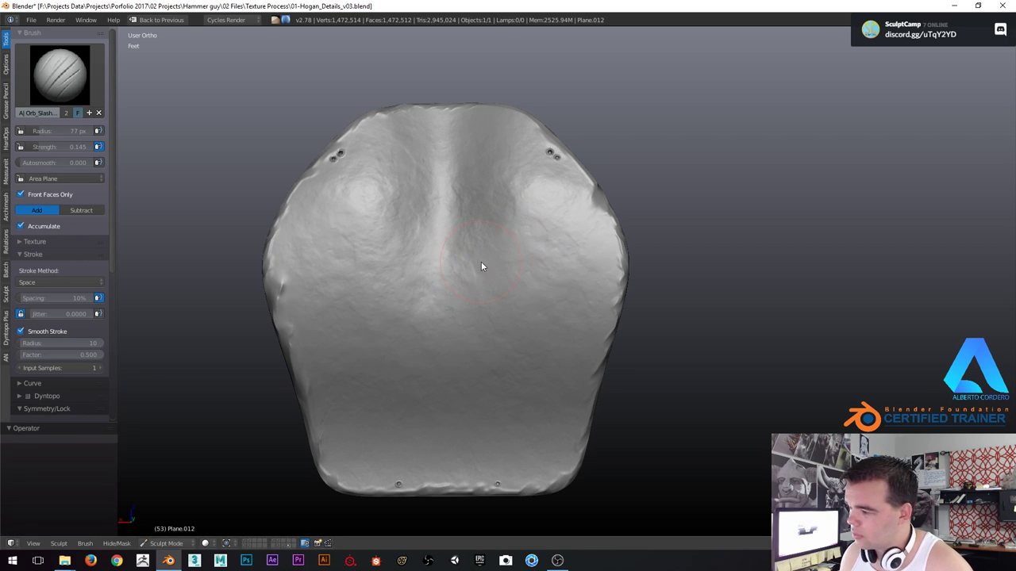
Set the slash brush's strength to 0.085.
key(shift+f)
click(486, 262)
drag(531, 207, 401, 447)
middle_drag(440, 266, 554, 239)
drag(619, 184, 417, 400)
shift+middle_drag(528, 275, 492, 277)
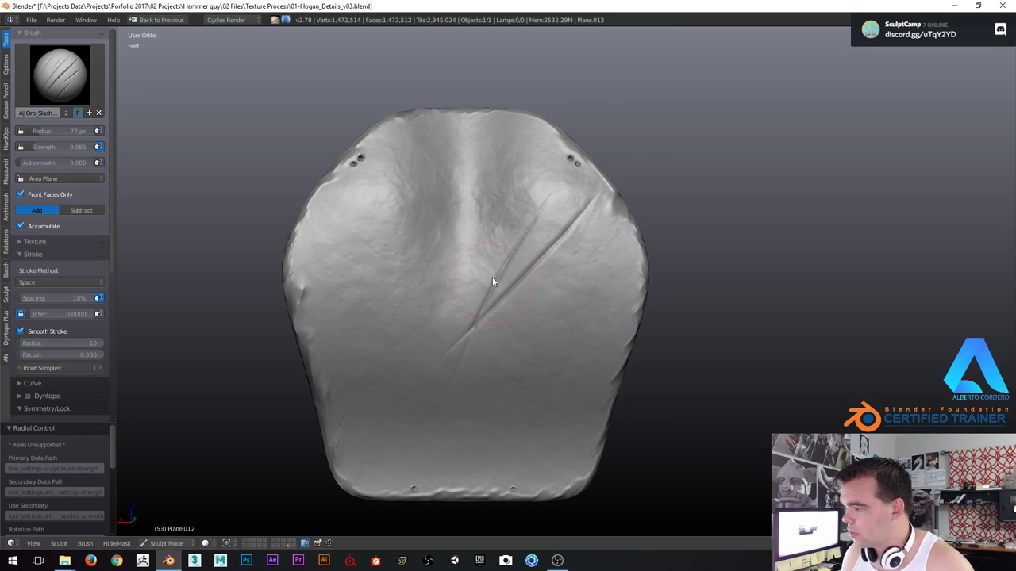
key(ctrl+z)
key(ctrl+z)
Cut several diagonal slashes from the notch in the plate's upper-right edge down toward the centre.
scroll(514, 199, up, 1)
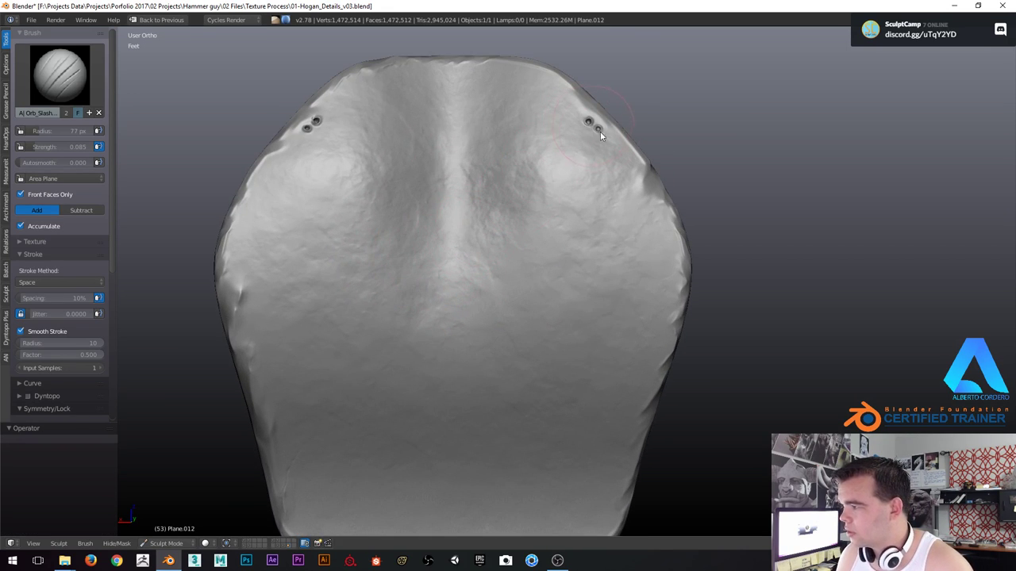
scroll(583, 182, up, 2)
drag(631, 210, 511, 385)
mouse_move(605, 257)
middle_down()
mouse_move(609, 217)
mouse_move(568, 235)
middle_up()
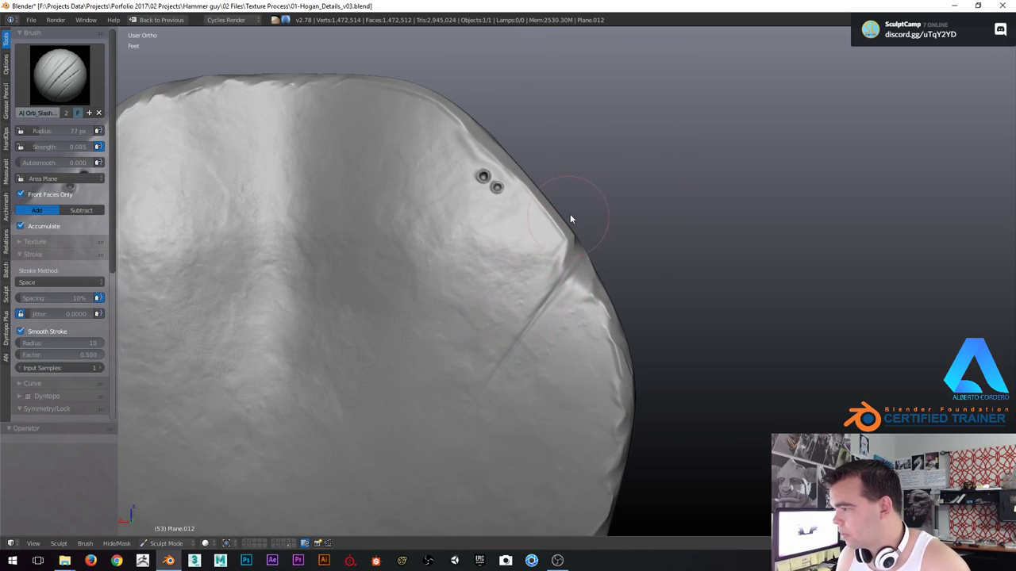
drag(569, 219, 491, 321)
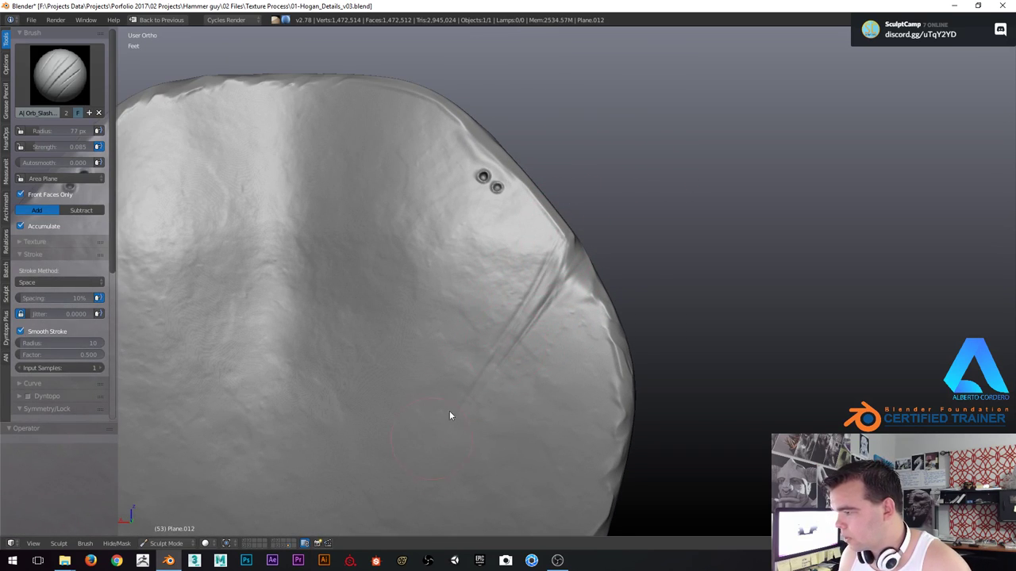
shift+middle_drag(449, 415, 439, 382)
mouse_move(585, 241)
mouse_down()
mouse_move(458, 379)
mouse_move(414, 408)
mouse_up()
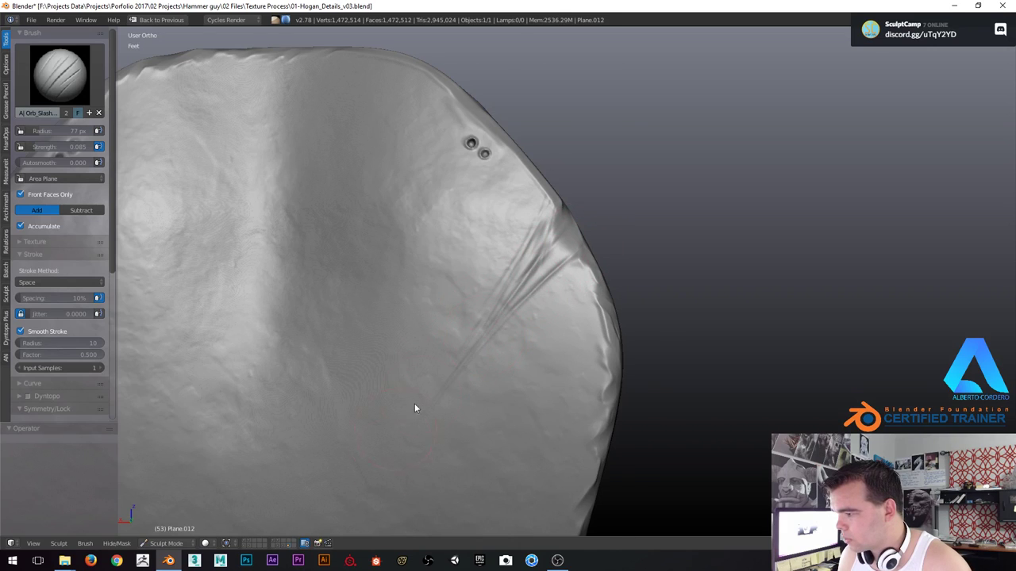
Fan out shorter, lighter slashes beside the upper-right cuts, on both sides of the notch.
middle_drag(415, 408, 645, 169)
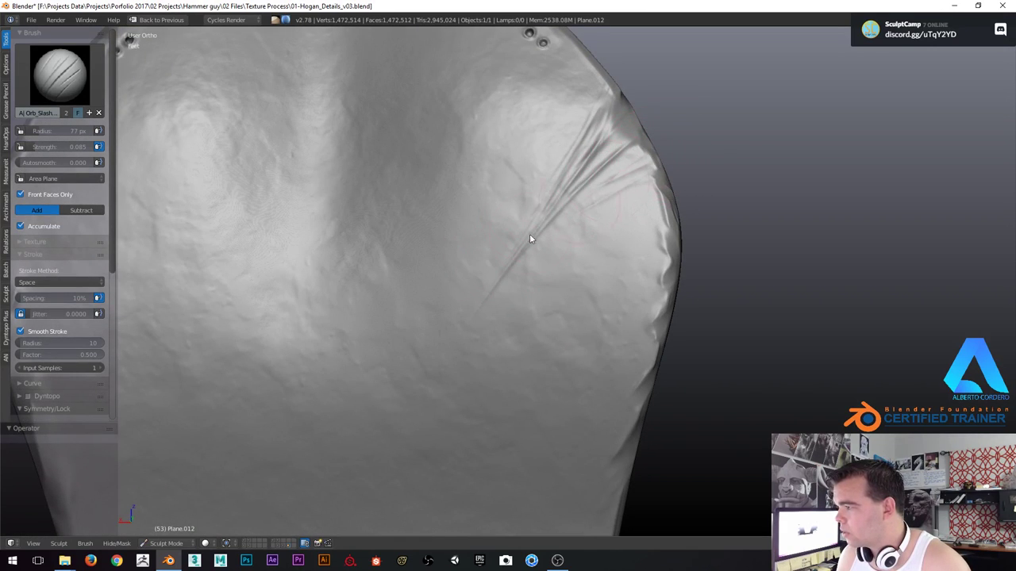
middle_drag(531, 235, 598, 179)
drag(587, 216, 535, 284)
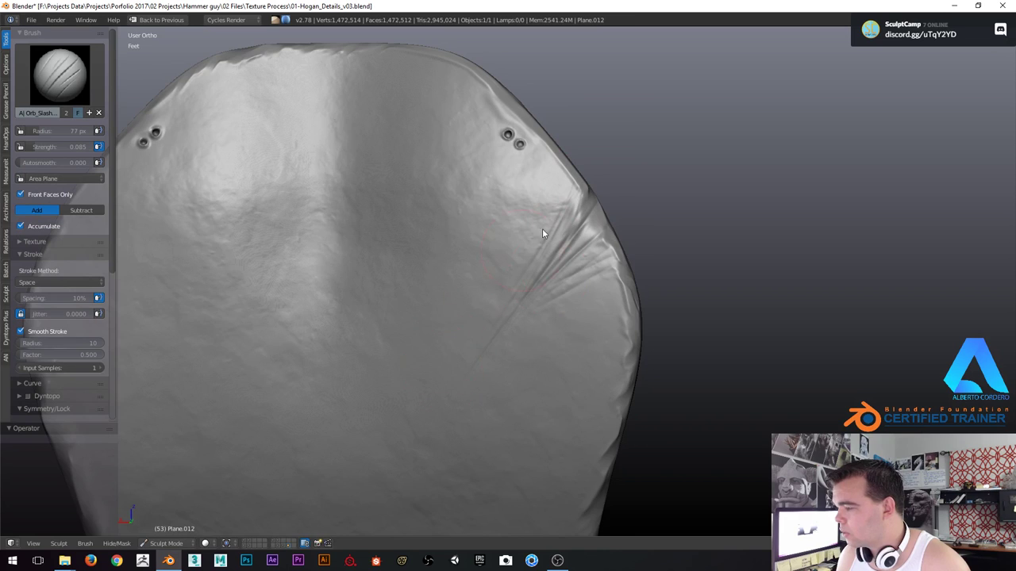
scroll(511, 263, down, 5)
middle_drag(478, 296, 528, 223)
scroll(545, 202, up, 4)
scroll(546, 200, up, 4)
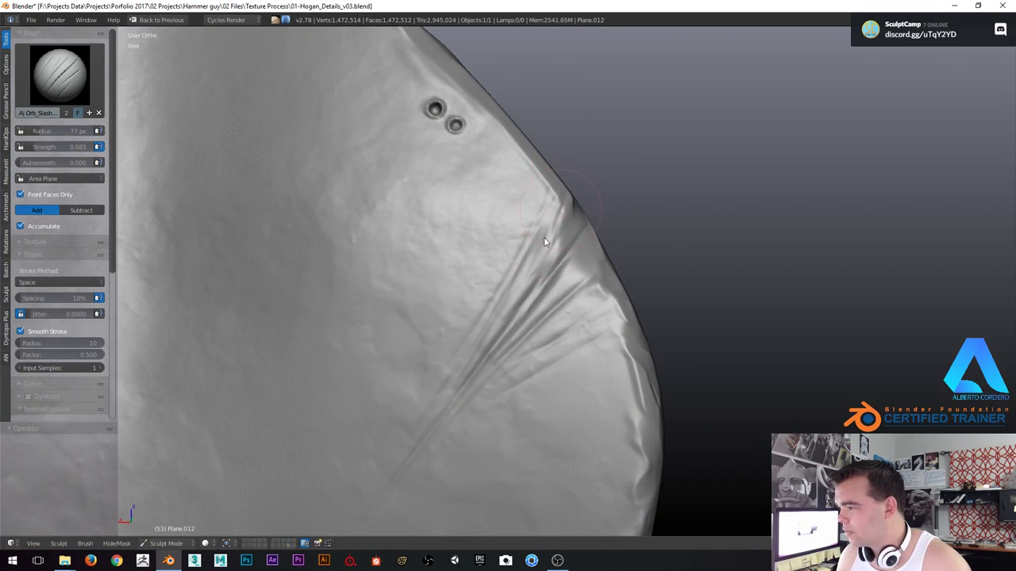
Cut one long diagonal slash from the plate's lower-left corner up to the hollow between the two upper bulges.
scroll(456, 433, down, 5)
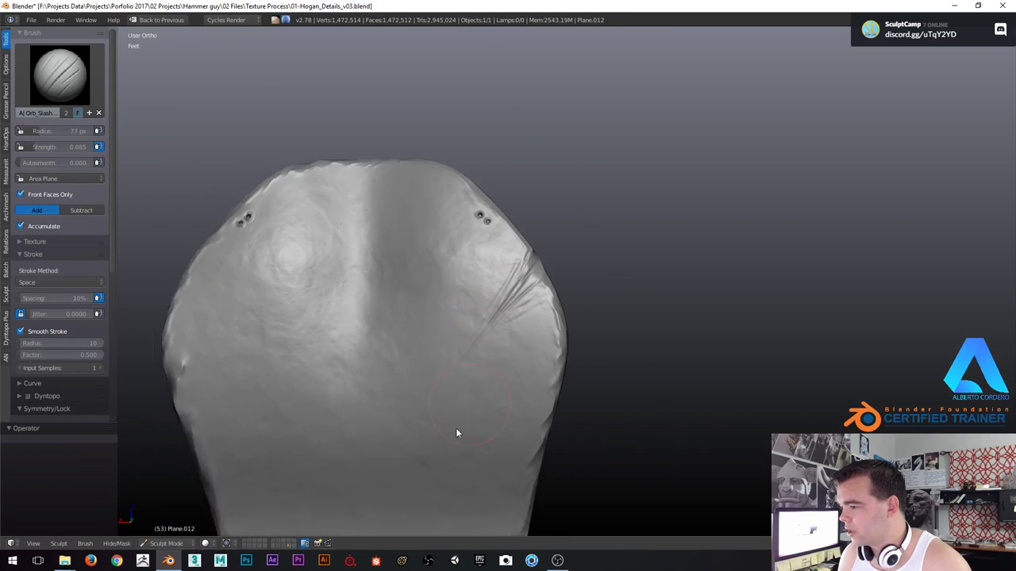
scroll(456, 433, down, 2)
shift+middle_drag(438, 337, 401, 286)
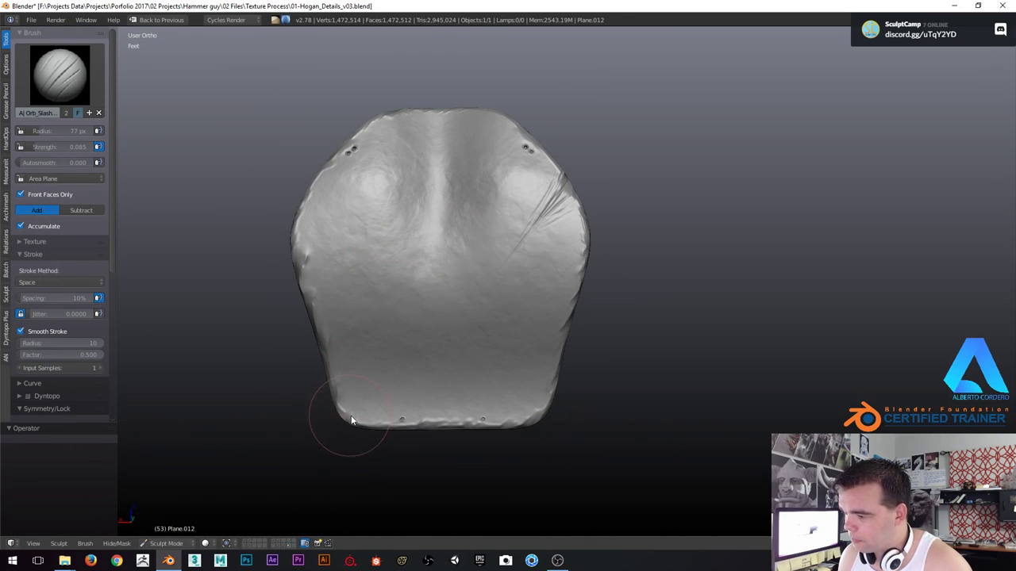
drag(351, 421, 497, 138)
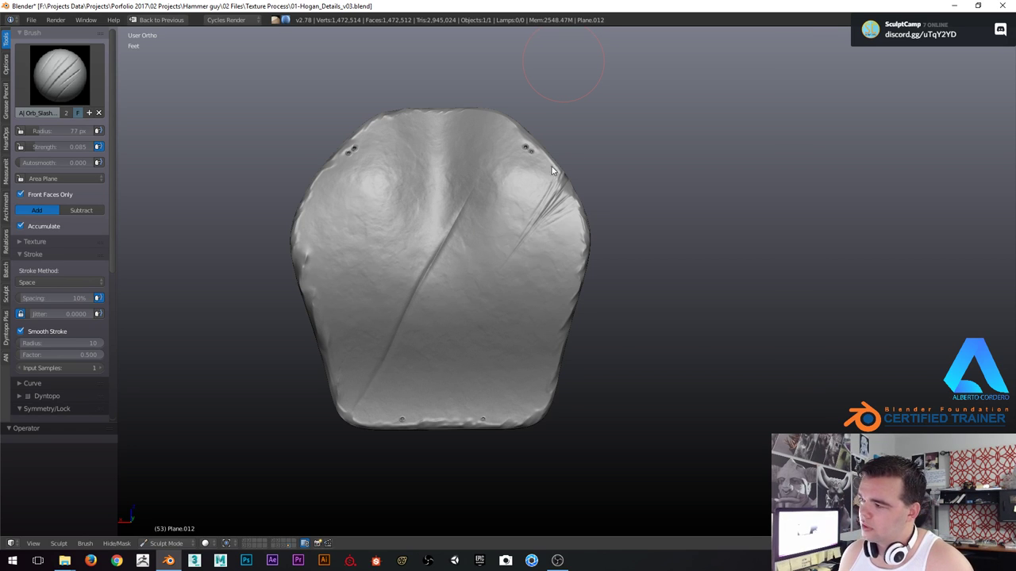
key(ctrl+z)
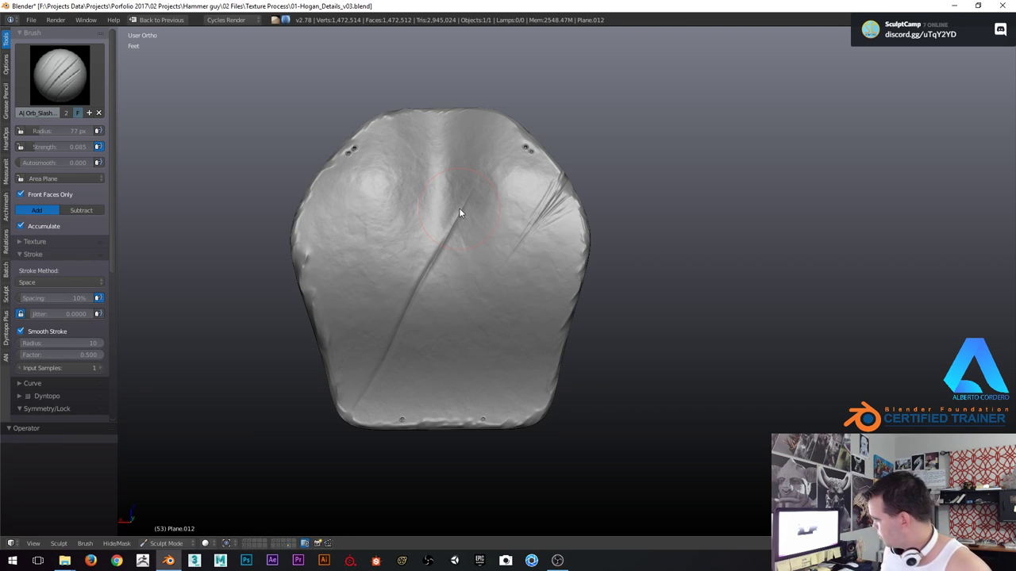
mouse_move(459, 208)
middle_down()
mouse_move(482, 212)
mouse_move(471, 193)
mouse_move(459, 247)
mouse_move(425, 259)
middle_up()
drag(425, 259, 454, 192)
Deepen the middle of the long diagonal slash with overlapping slash strokes along its length.
shift+middle_drag(433, 223, 500, 190)
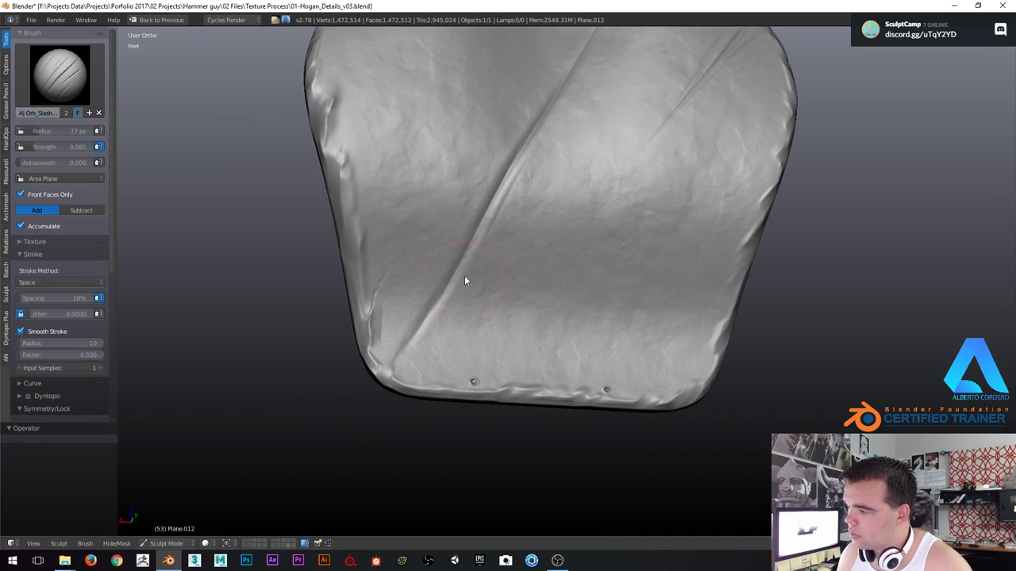
drag(465, 277, 538, 88)
middle_drag(538, 88, 530, 128)
mouse_move(531, 129)
shift+middle_down()
mouse_move(447, 268)
mouse_move(457, 259)
shift+middle_up()
ctrl+middle_drag(457, 259, 465, 250)
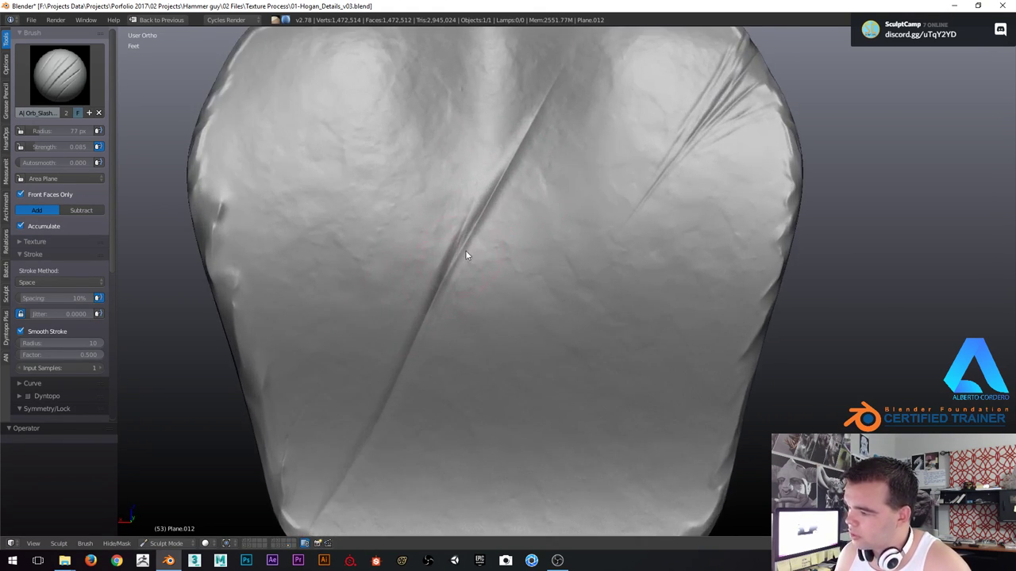
drag(497, 181, 381, 369)
scroll(530, 169, down, 3)
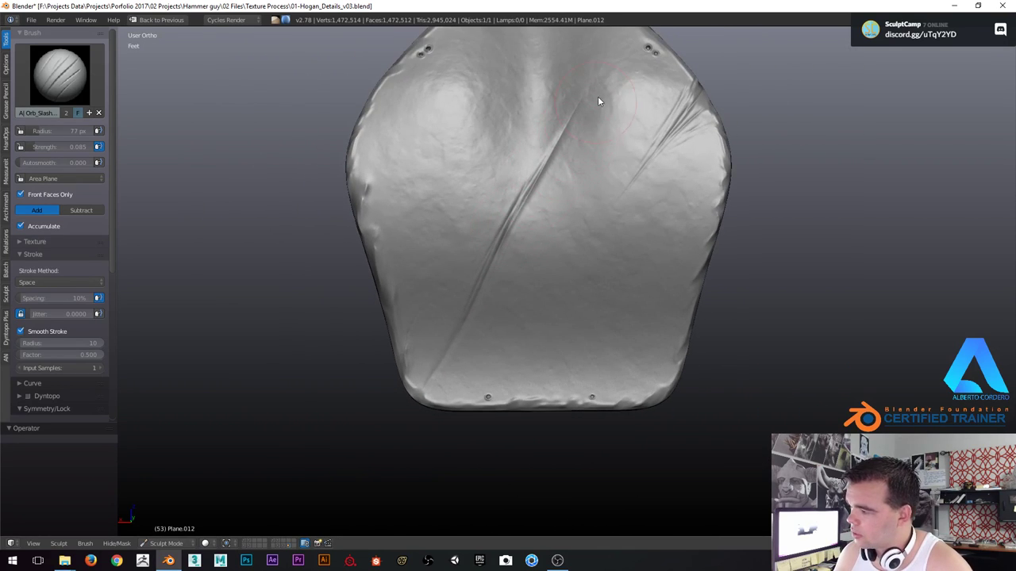
Add parallel slashes alongside the long diagonal cut, including one starting at the plate's lower-left corner.
mouse_move(601, 98)
middle_down()
mouse_move(523, 257)
mouse_move(507, 254)
middle_up()
scroll(508, 253, up, 2)
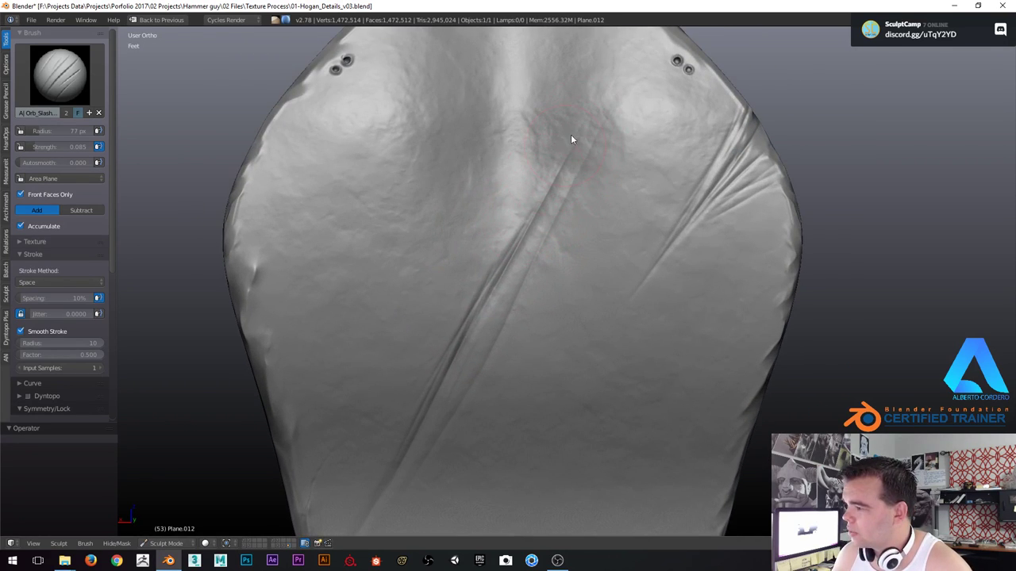
shift+middle_drag(325, 496, 435, 316)
scroll(435, 316, up, 2)
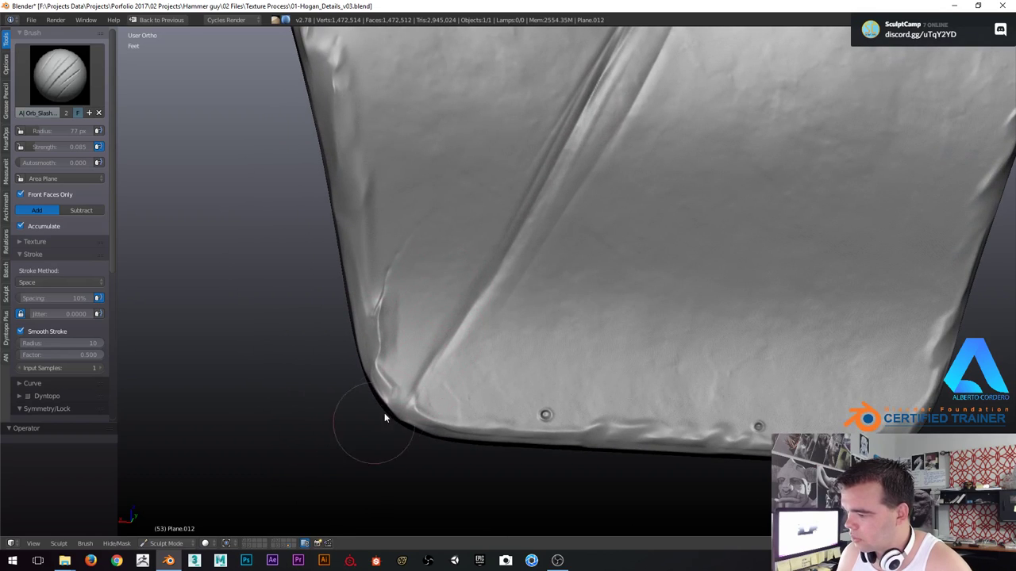
drag(403, 393, 560, 111)
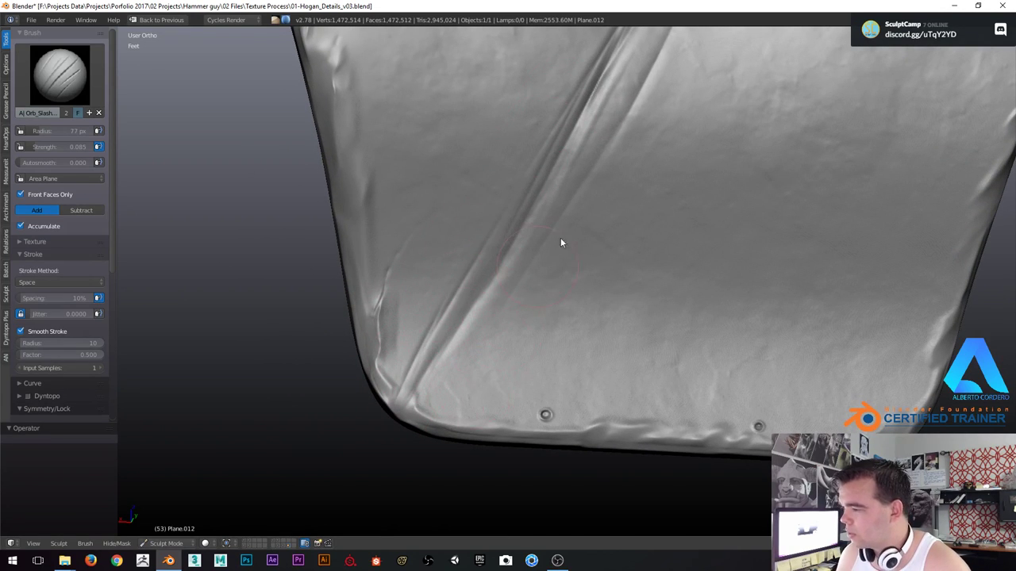
Switch to the Crease brush and set its radius to 23 px and strength to 0.258.
shift+middle_drag(568, 127, 510, 222)
scroll(510, 220, down, 2)
scroll(513, 217, up, 2)
shift+middle_drag(556, 172, 474, 209)
key(shift+c)
key(f)
click(494, 202)
scroll(498, 172, up, 1)
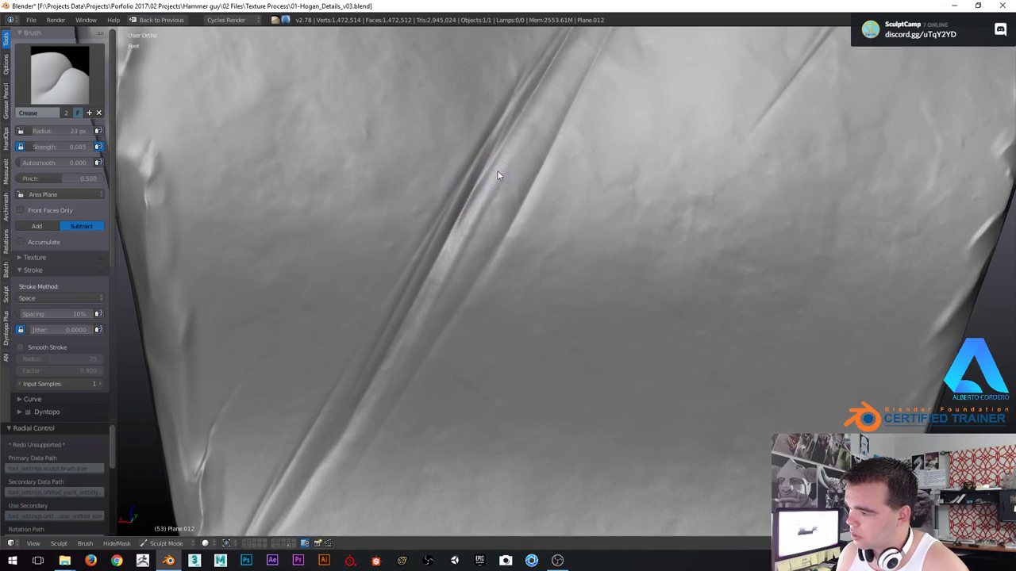
middle_drag(499, 175, 454, 207)
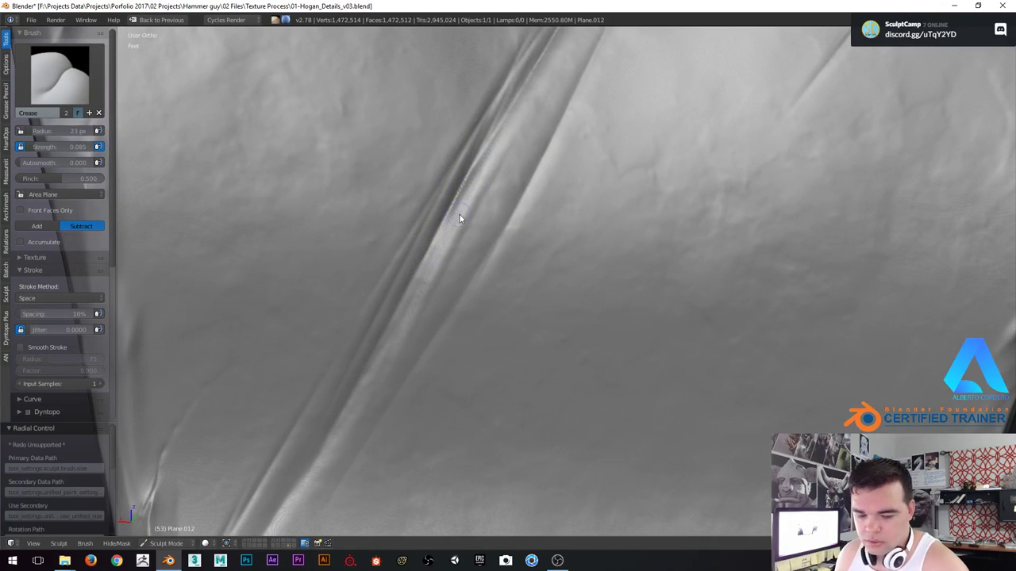
key(shift+f)
click(438, 236)
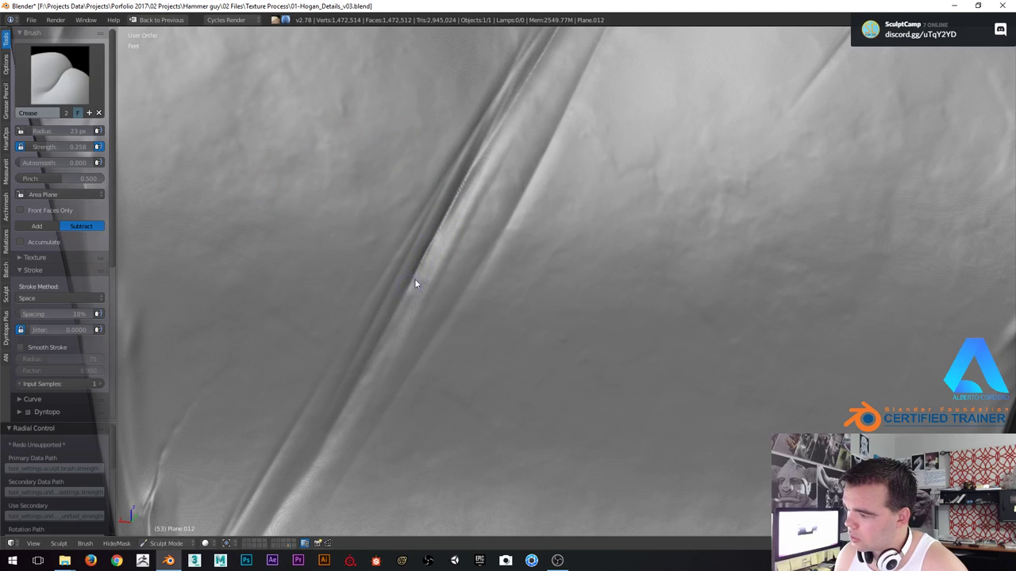
Crease irregular, jagged edges along the ridge in the middle of the long diagonal slash.
drag(456, 189, 424, 247)
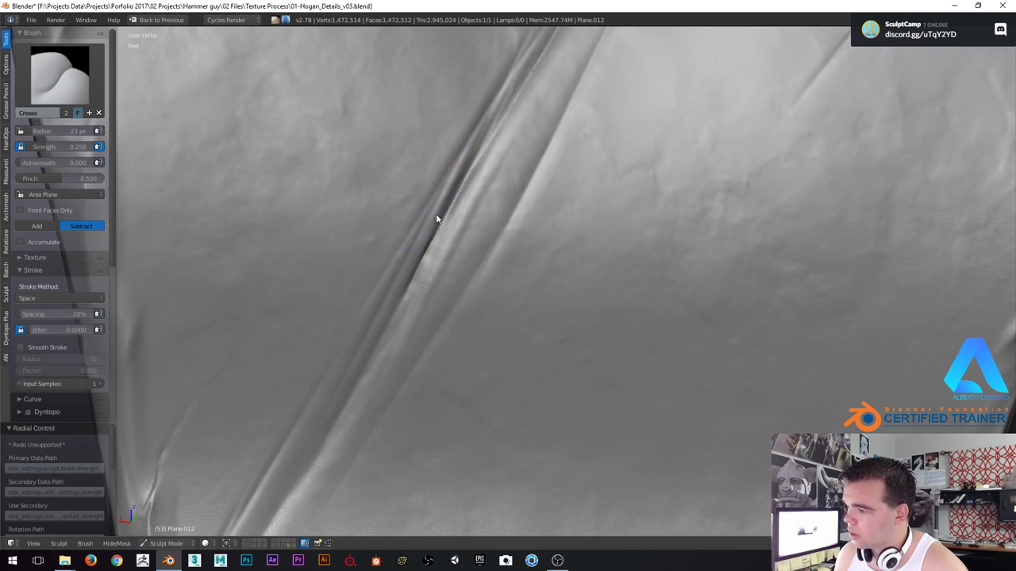
drag(468, 208, 412, 315)
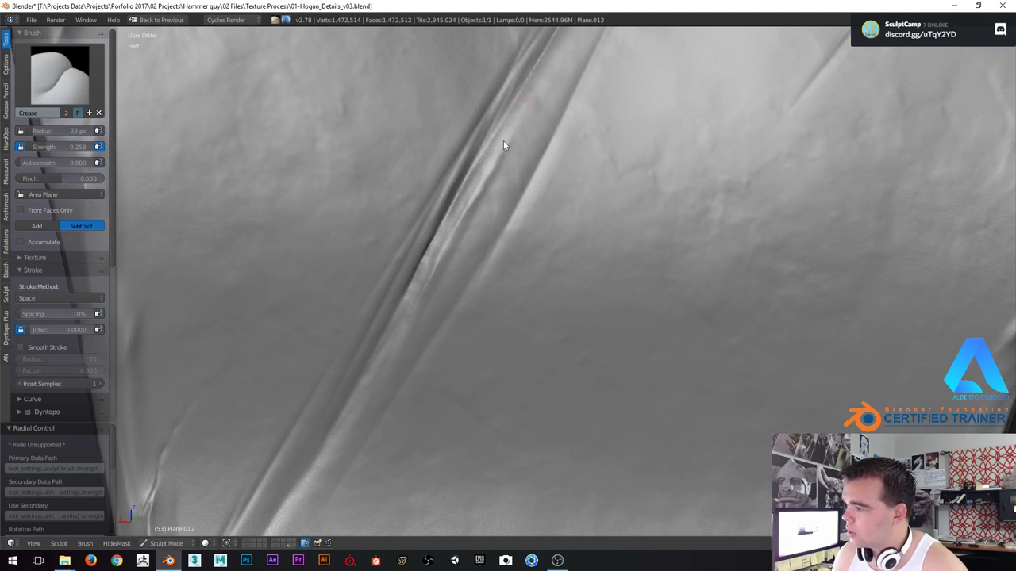
mouse_move(482, 157)
middle_down()
mouse_move(447, 229)
mouse_move(451, 201)
middle_up()
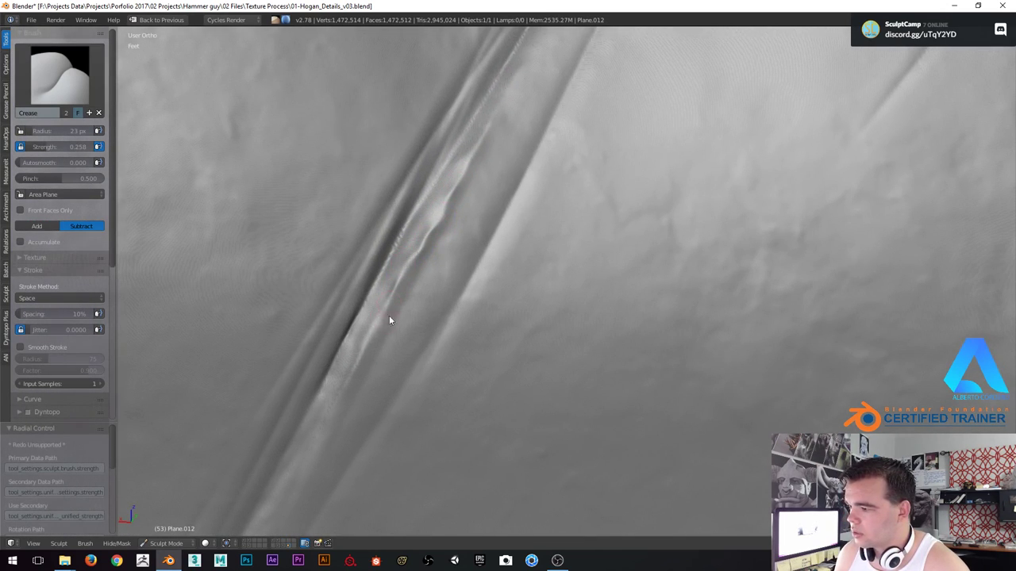
mouse_move(388, 320)
middle_down()
mouse_move(379, 319)
mouse_move(437, 247)
middle_up()
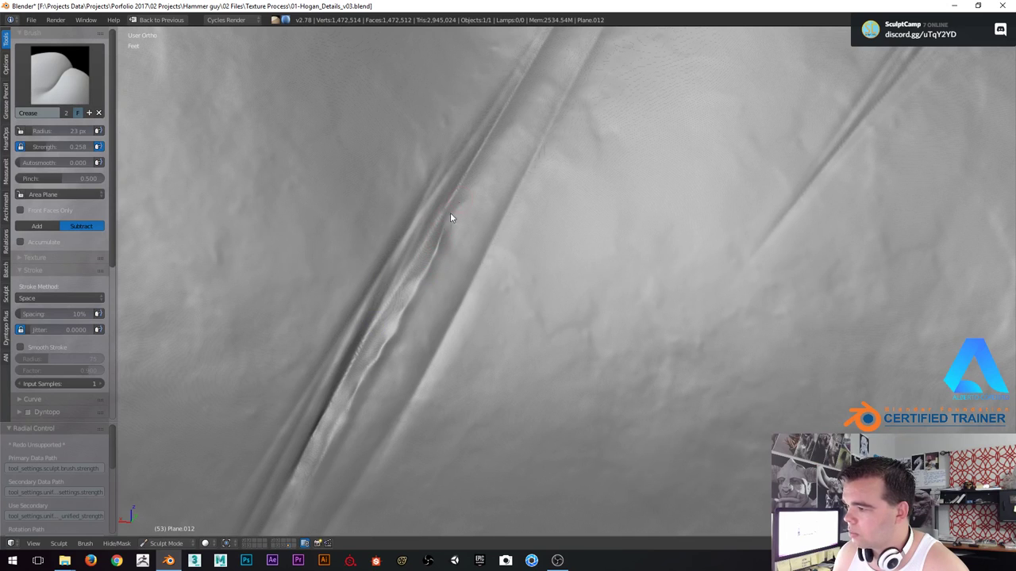
drag(471, 199, 500, 161)
mouse_move(529, 109)
middle_down()
mouse_move(447, 210)
mouse_move(445, 169)
middle_up()
mouse_move(409, 207)
ctrl+middle_down()
mouse_move(355, 315)
mouse_move(443, 388)
mouse_move(499, 288)
mouse_move(562, 242)
mouse_move(553, 213)
mouse_move(599, 227)
ctrl+middle_up()
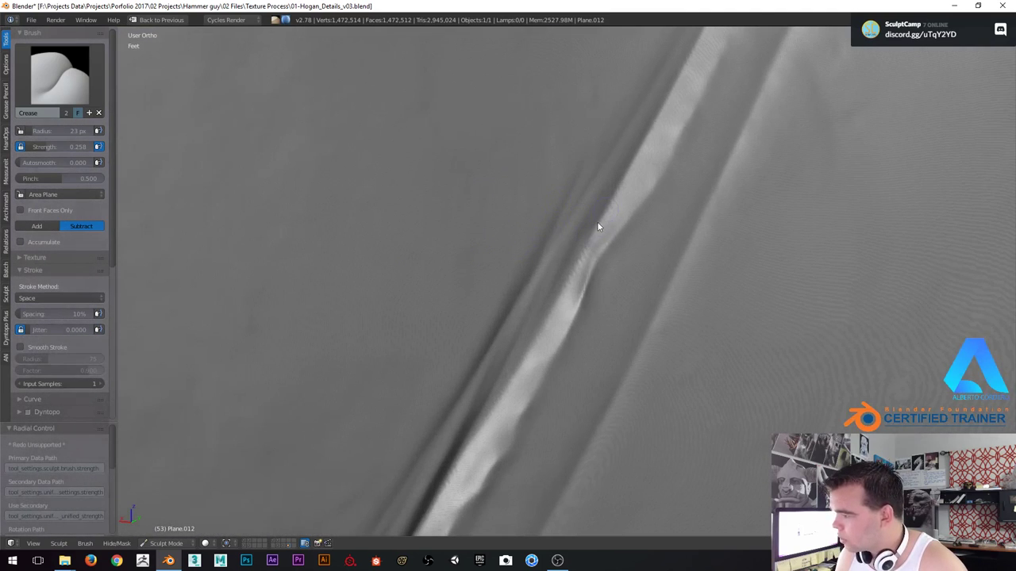
Raise the Crease brush's strength to 0.521 and crease the narrow part of the slash's central ridge.
key(shift+f)
click(608, 209)
drag(607, 211, 575, 259)
Set the Crease brush's radius to 13 px and strength to 0.660.
shift+middle_drag(586, 195, 526, 132)
key(f)
click(575, 197)
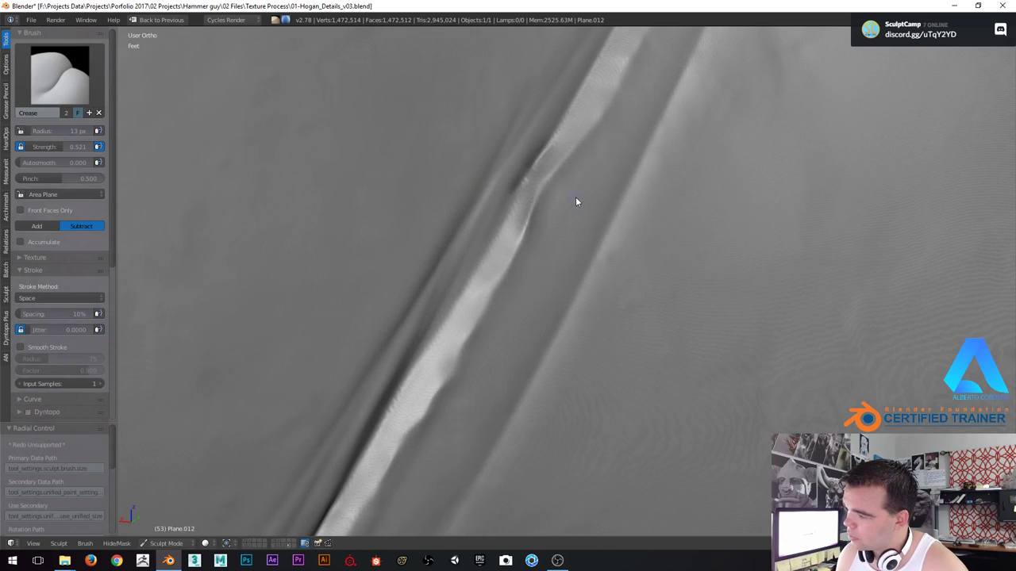
key(shift+f)
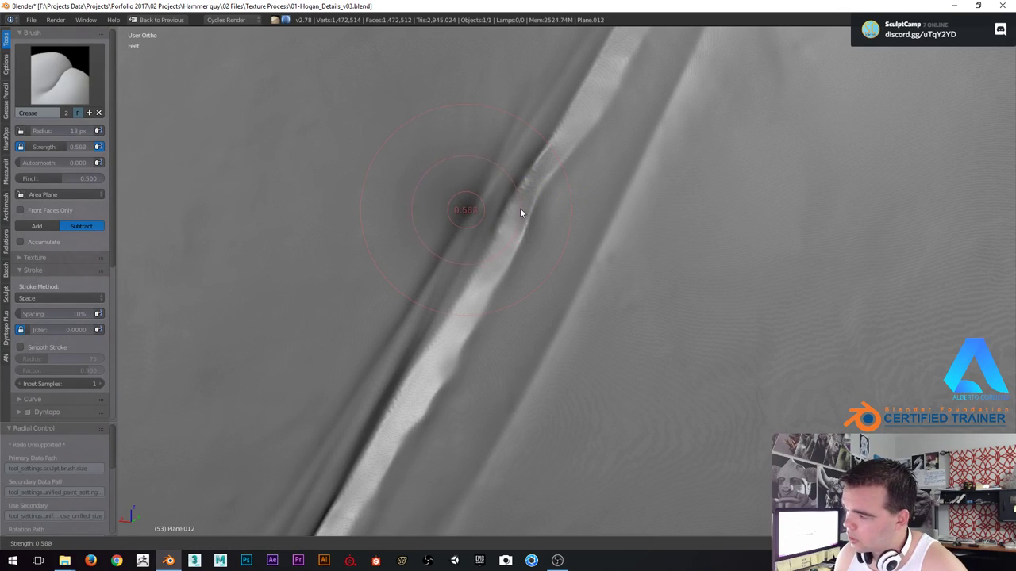
click(520, 208)
Carve a deeper, finer crease into the pinched part of the long slash's central ridge.
scroll(476, 290, down, 2)
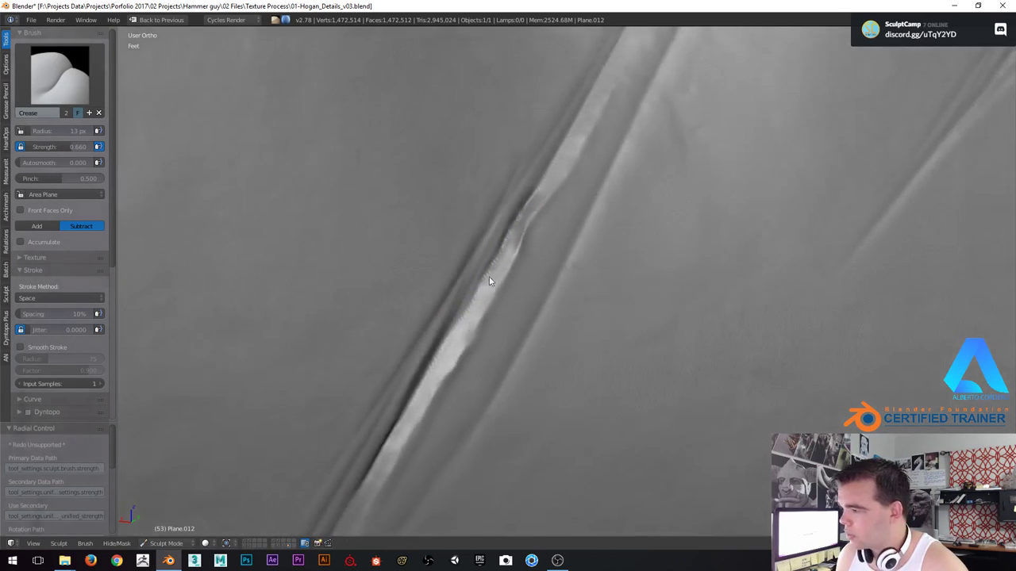
mouse_move(489, 278)
middle_down()
mouse_move(342, 192)
mouse_move(421, 180)
middle_up()
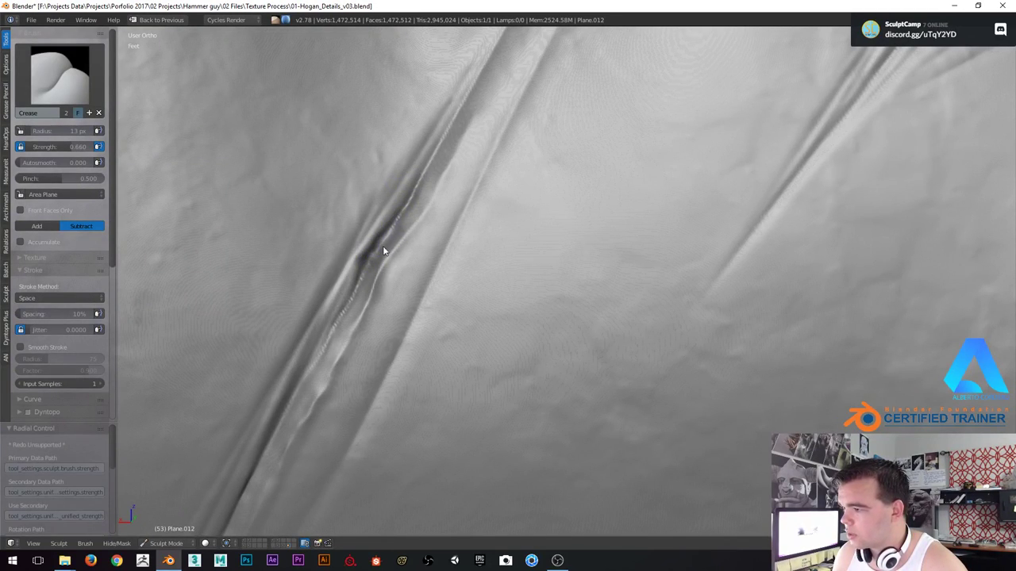
shift+middle_drag(359, 251, 417, 193)
scroll(415, 193, up, 1)
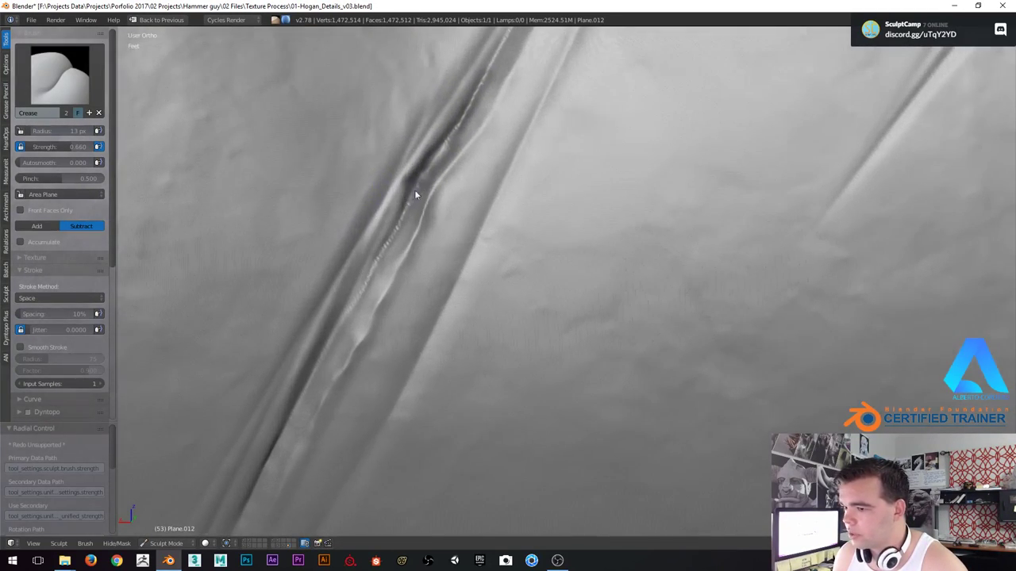
Restrict the Crease brush to front faces only and continue the jagged creases down the slash's ridge toward the lower-left corner.
click(88, 210)
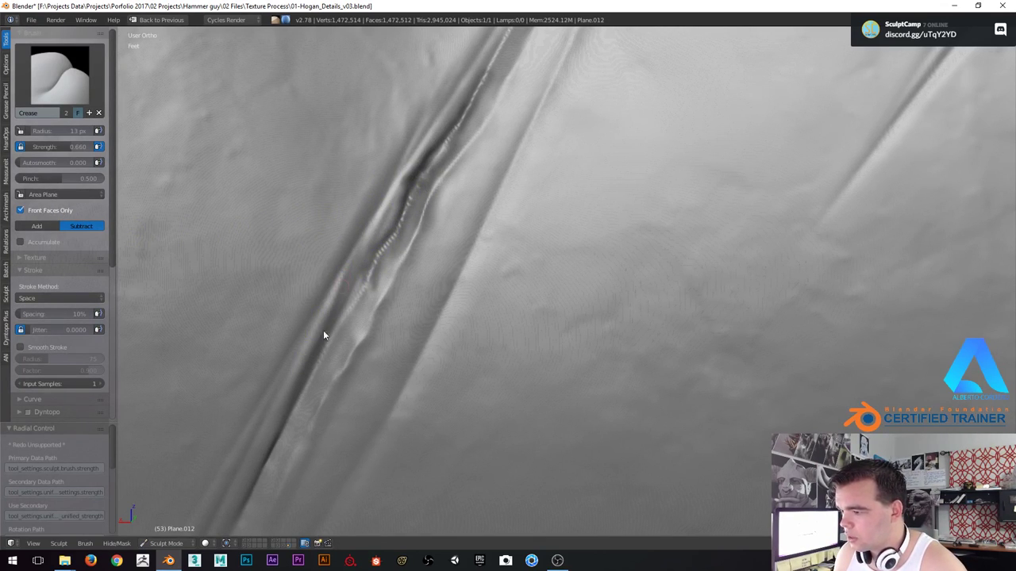
shift+middle_drag(324, 331, 372, 248)
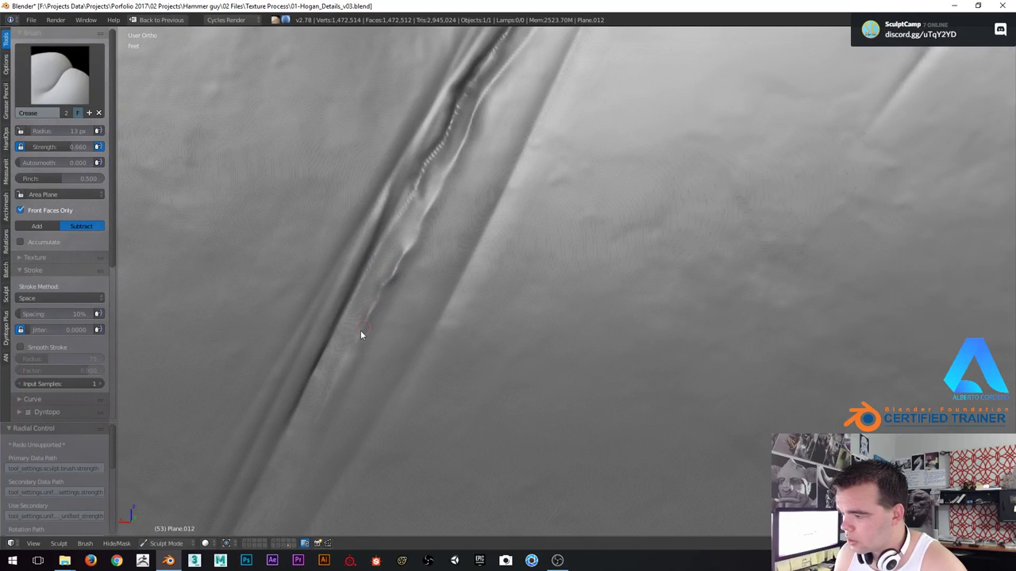
middle_drag(321, 406, 418, 224)
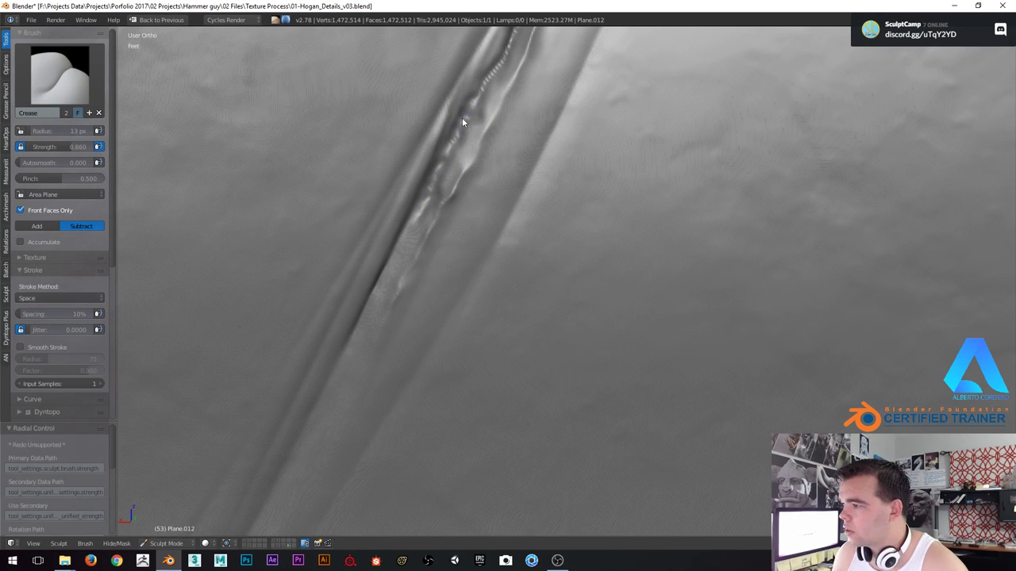
mouse_move(441, 157)
ctrl+middle_down()
mouse_move(430, 291)
mouse_move(520, 187)
mouse_move(531, 114)
ctrl+middle_up()
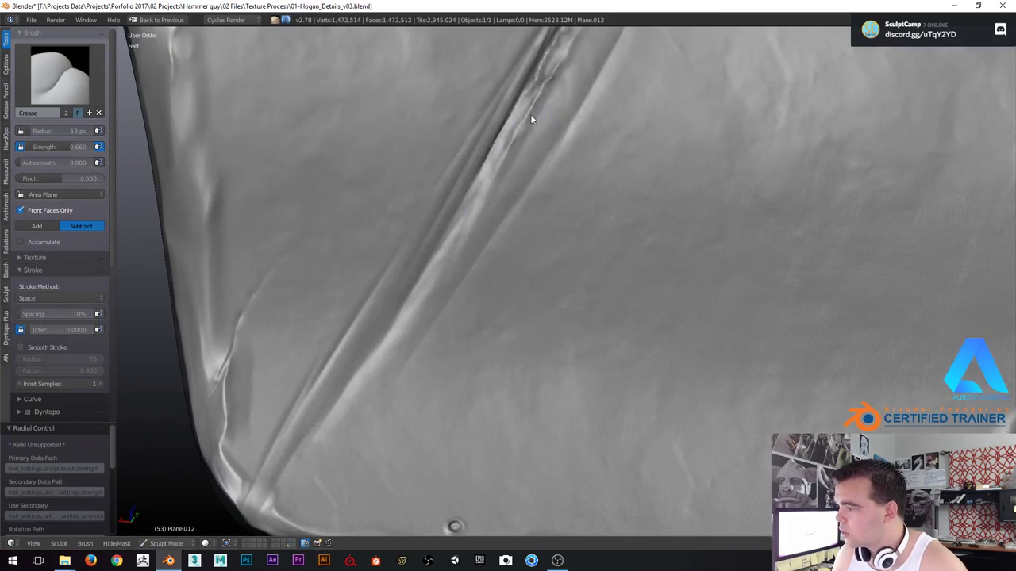
Carve jagged double creases with the Crease brush along the middle stretch of the long slash's central ridge.
scroll(481, 171, up, 2)
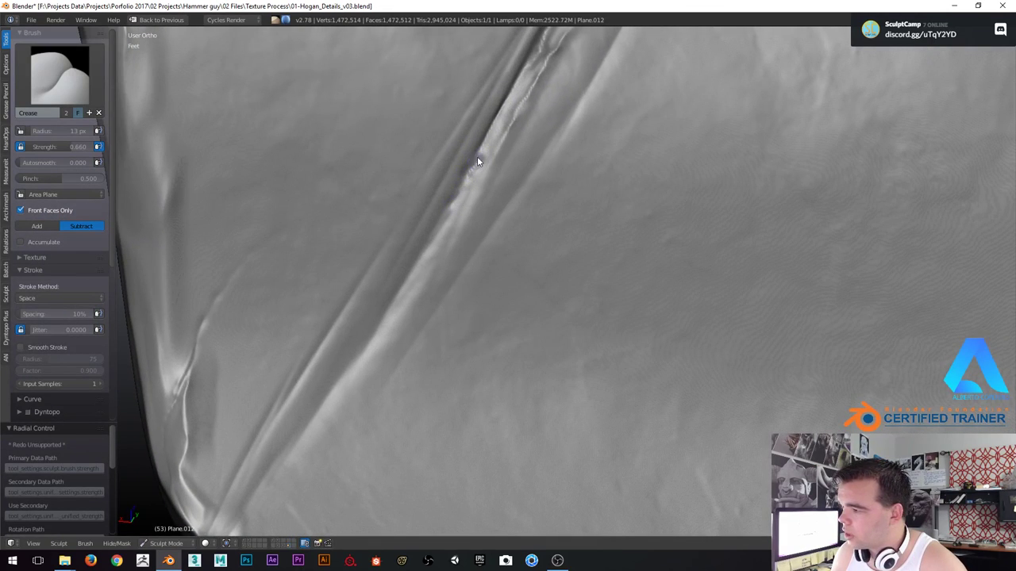
drag(473, 161, 453, 203)
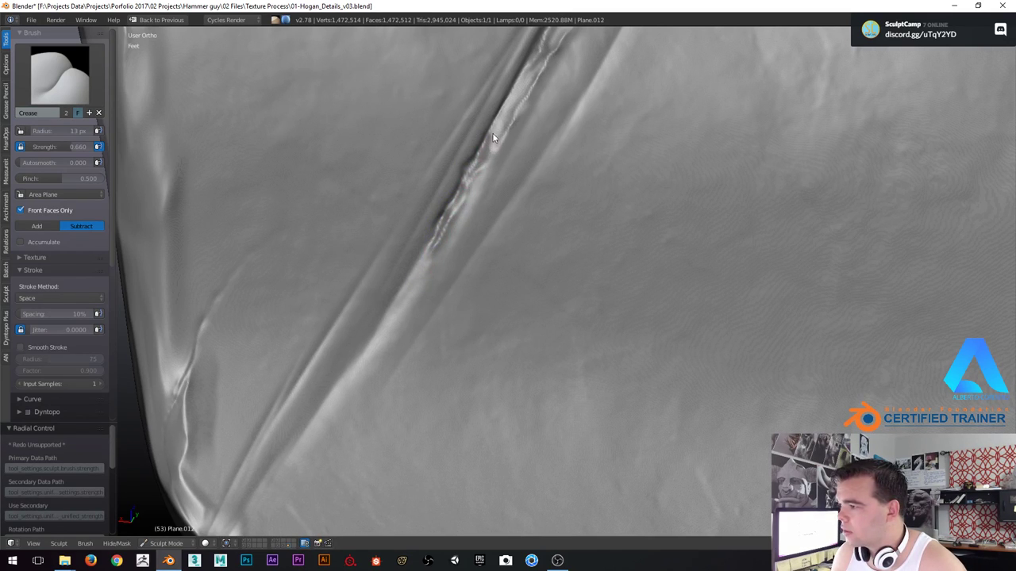
scroll(492, 136, up, 2)
drag(474, 183, 404, 296)
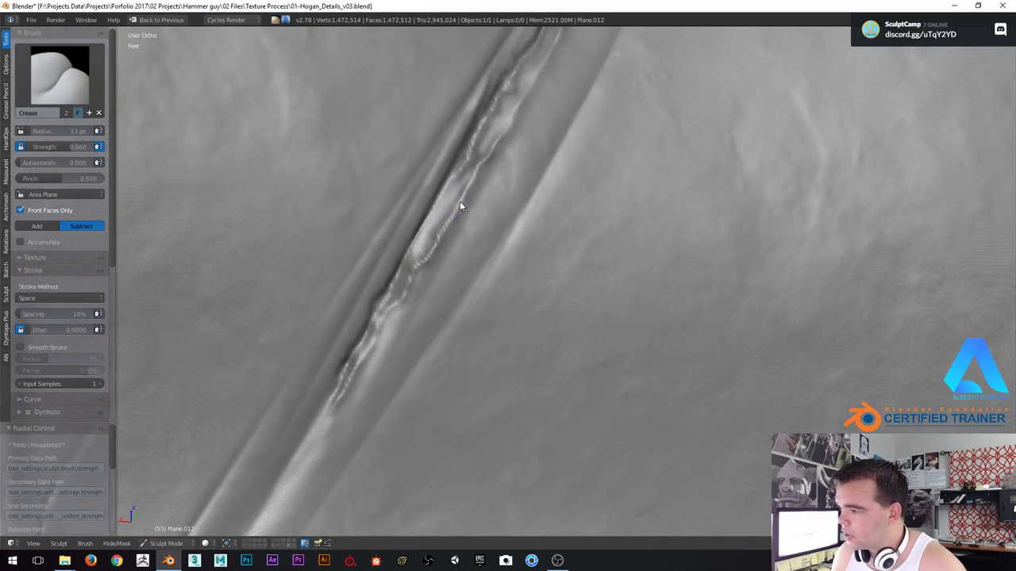
mouse_move(491, 151)
shift+middle_down()
mouse_move(445, 235)
mouse_move(477, 217)
shift+middle_up()
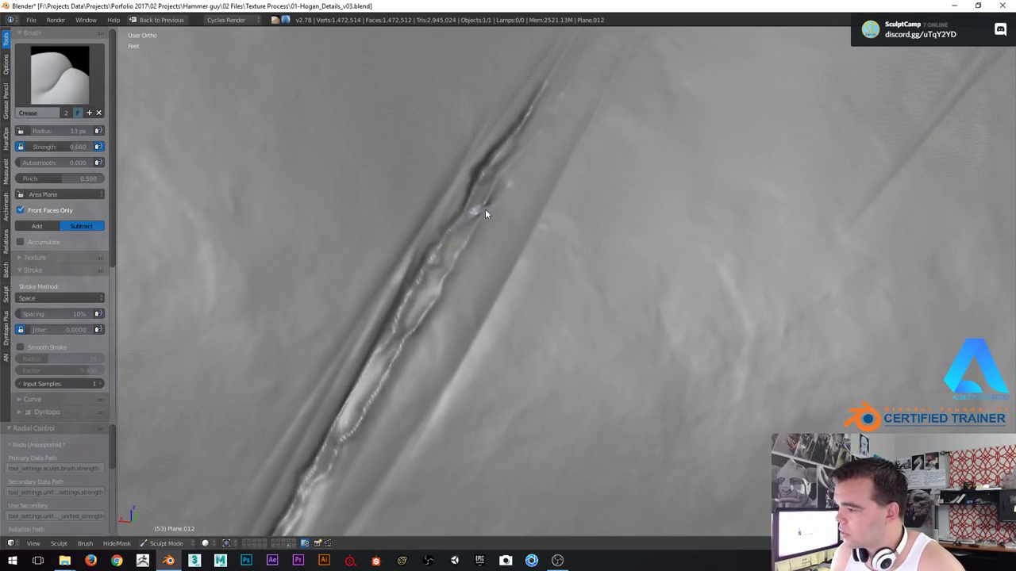
Switch to the Orb_Slash brush with several parallel cuts, try a short stroke beside the creased ridge and undo it.
click(6, 93)
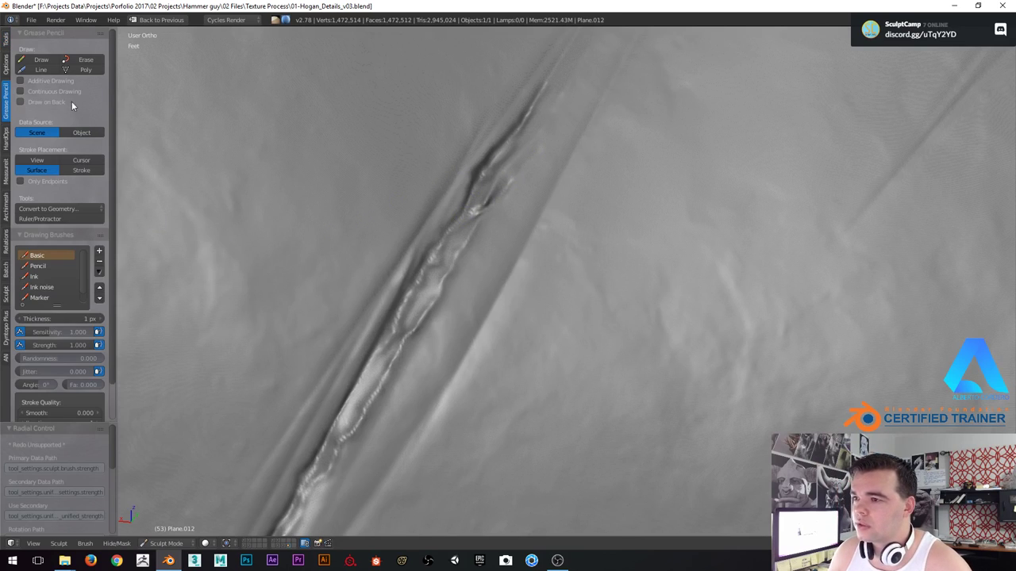
click(6, 40)
click(59, 76)
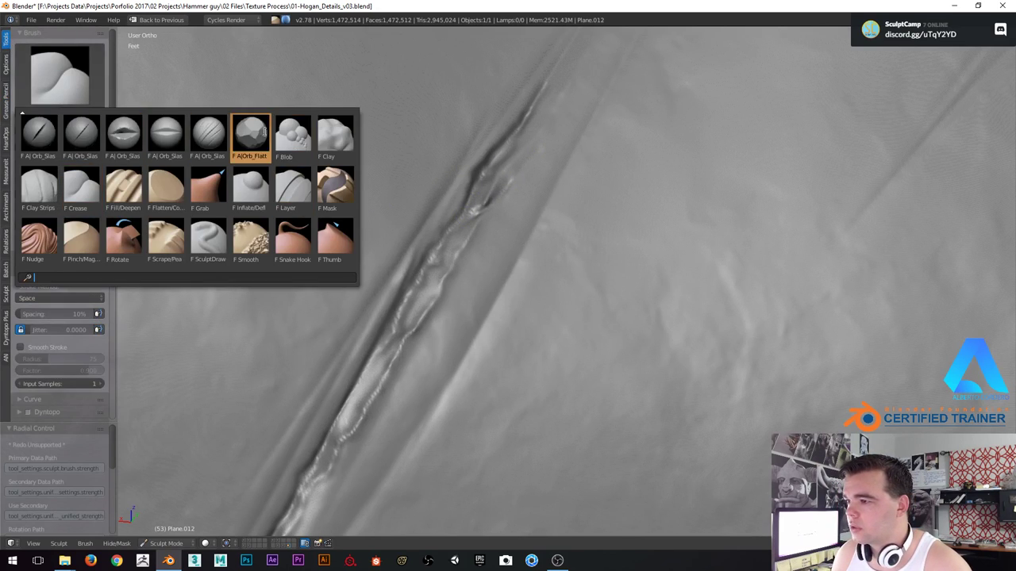
click(208, 135)
drag(518, 184, 492, 206)
key(ctrl+z)
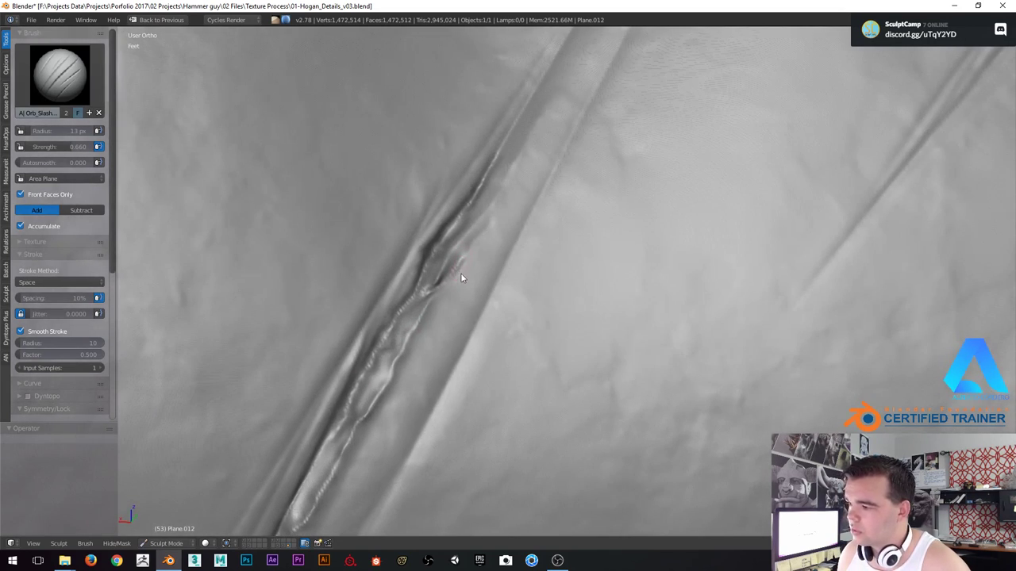
Set the slash brush's radius to 113 px, try a diagonal cut beside the creased ridge and undo it.
key(f)
click(533, 256)
drag(551, 145, 419, 309)
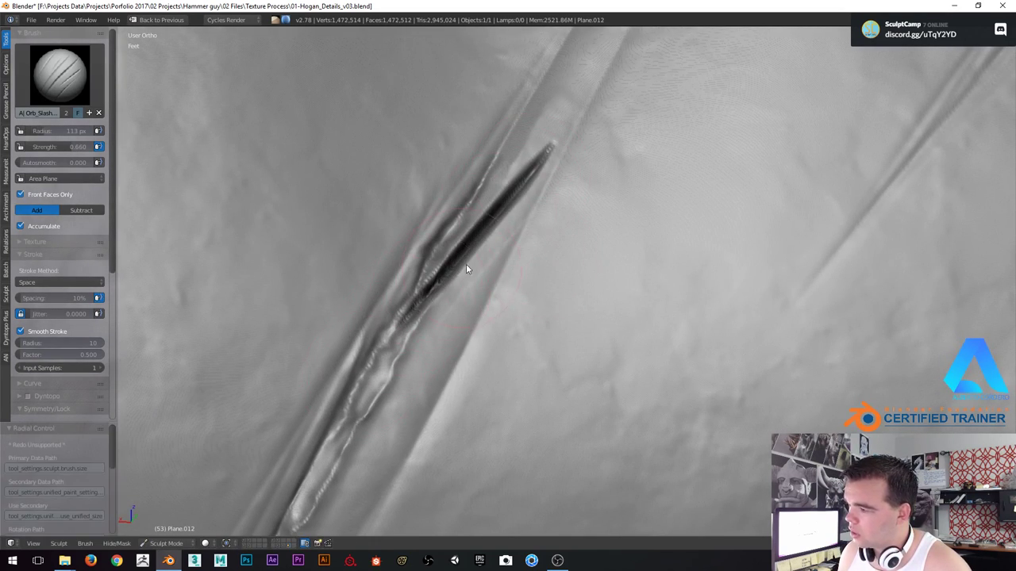
key(ctrl+z)
Set the slash brush's strength to 0.120 and carve a faint diagonal slash alongside the creased ridge.
key(shift+f)
click(523, 268)
drag(525, 173, 396, 370)
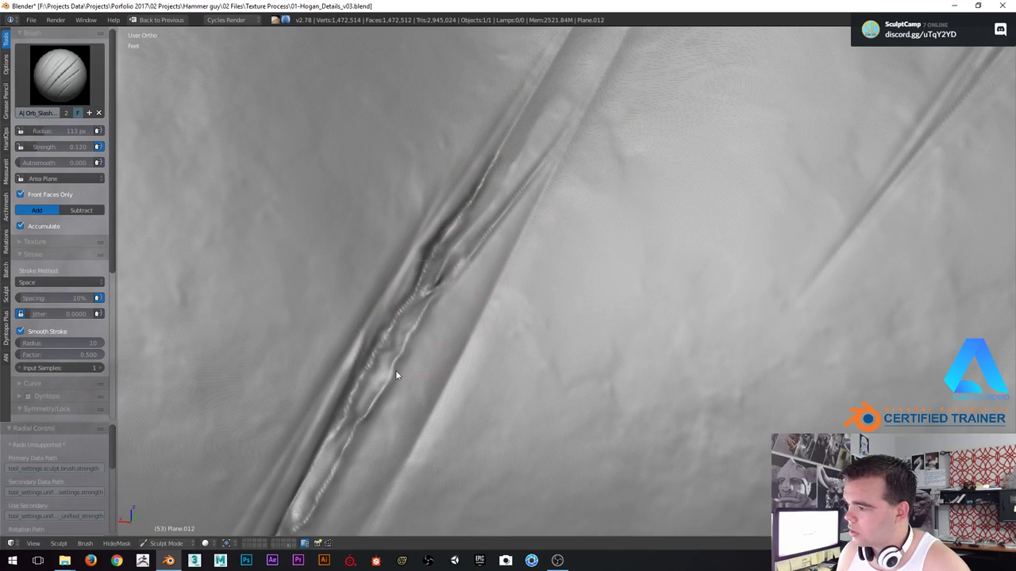
Set the Orb_Slash brush radius to 92 px and carve the upper part of the long diagonal gash.
mouse_move(433, 289)
middle_down()
mouse_move(453, 295)
mouse_move(457, 322)
mouse_move(459, 268)
middle_up()
scroll(457, 324, down, 4)
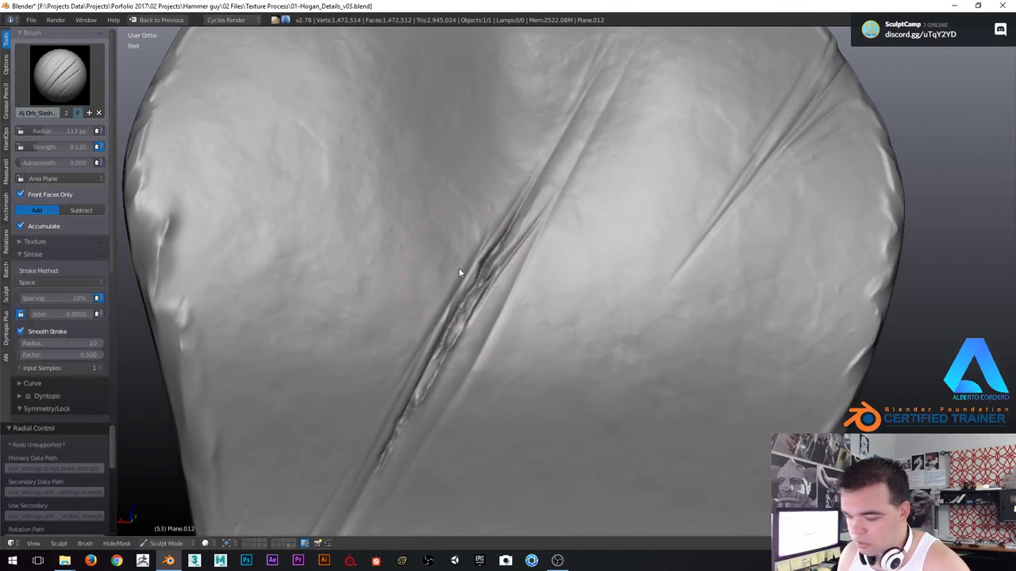
key(f)
click(471, 276)
key(ctrl+z)
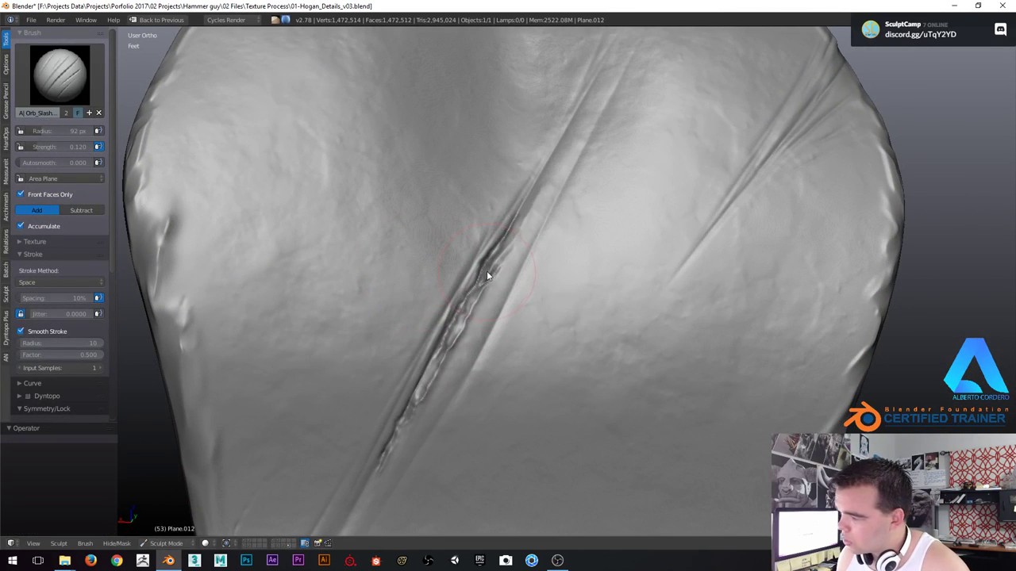
drag(488, 272, 571, 166)
shift+middle_drag(534, 212, 504, 277)
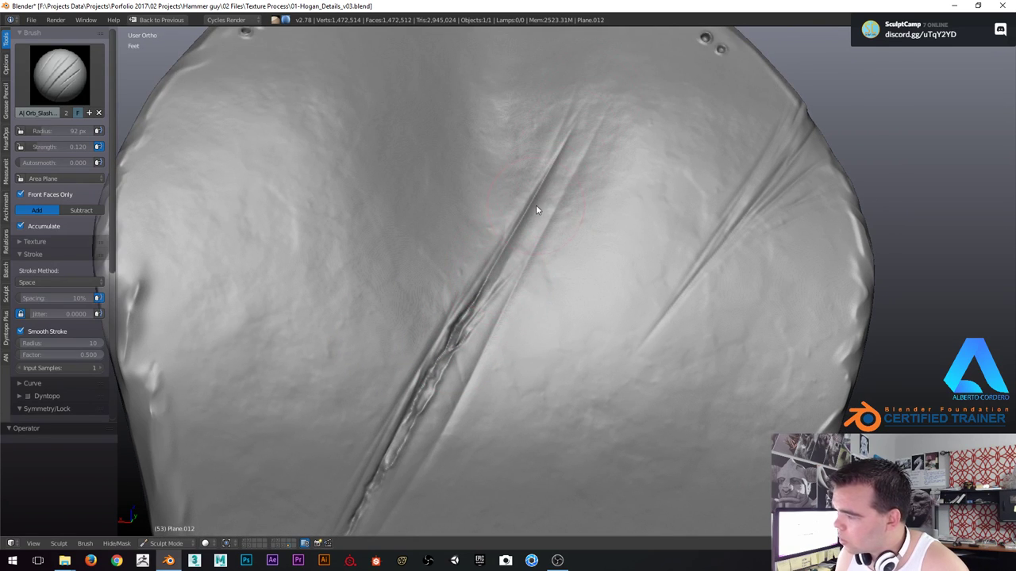
Deepen the long gash toward its lower end and carve short parallel scratches beside it.
mouse_move(537, 209)
middle_down()
mouse_move(426, 356)
mouse_move(454, 195)
middle_up()
drag(467, 162, 372, 306)
ctrl+middle_drag(469, 266, 453, 206)
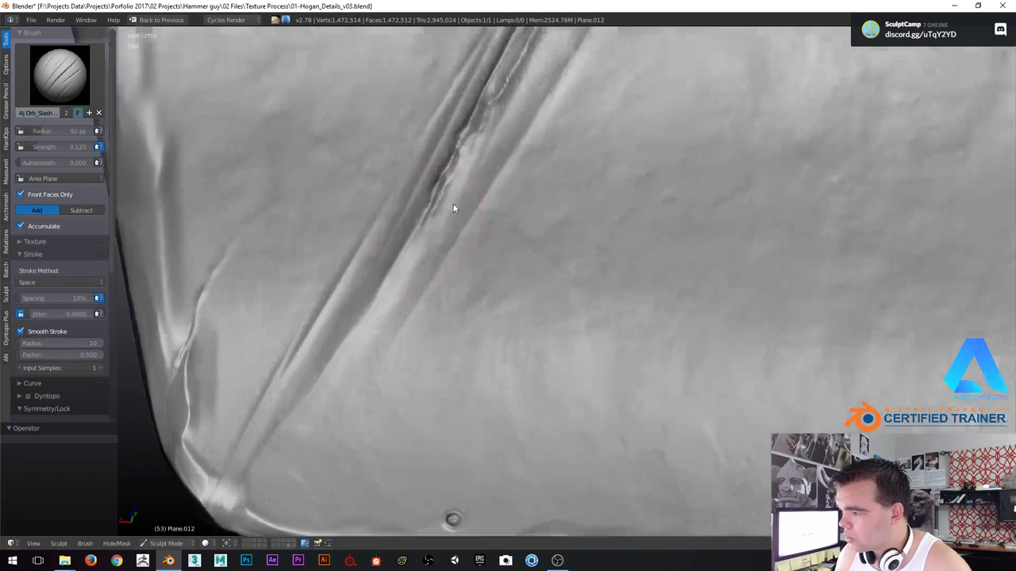
drag(462, 138, 330, 386)
drag(541, 252, 483, 354)
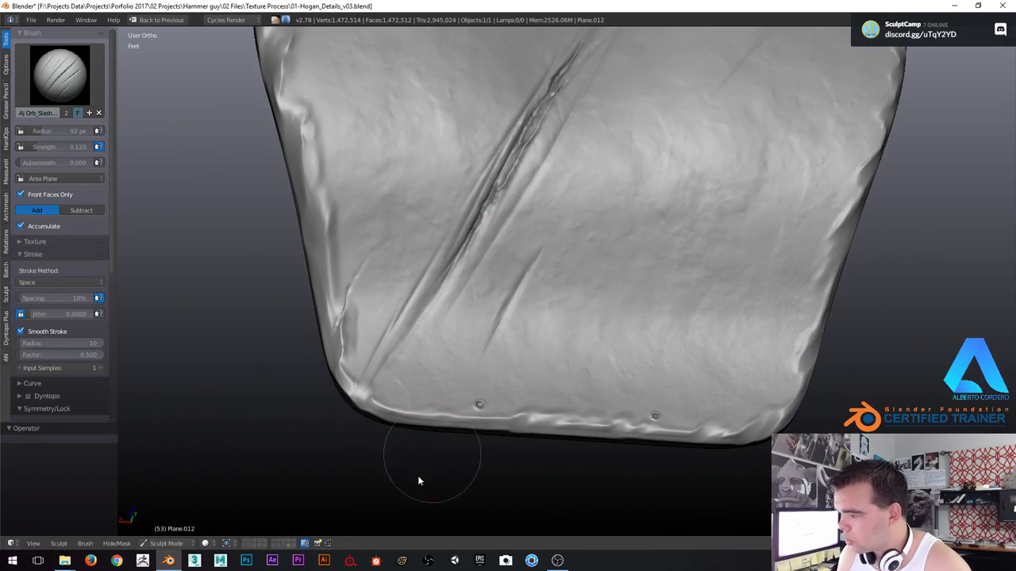
shift+middle_drag(541, 210, 491, 307)
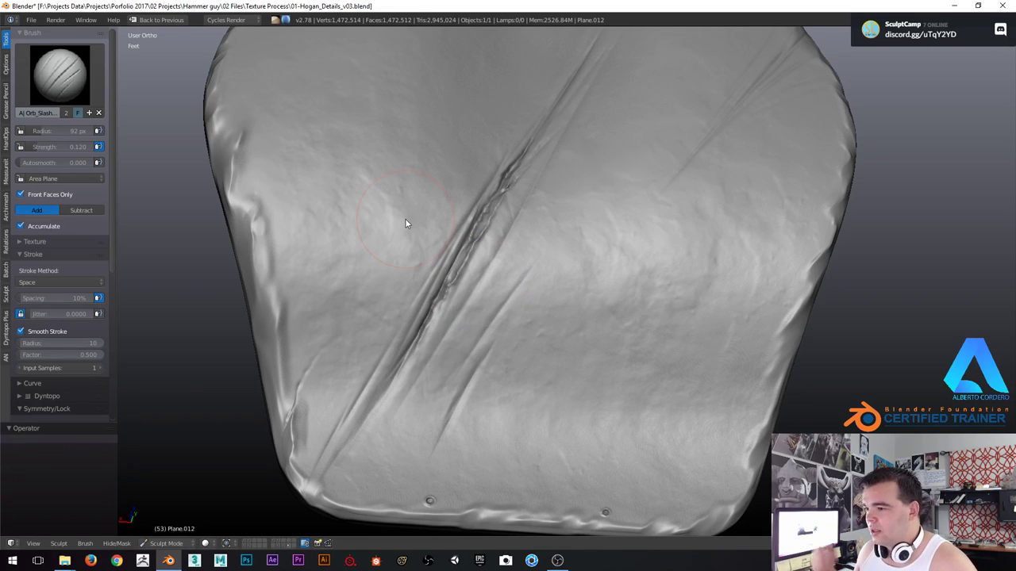
Carve the upper tip of the long diagonal gash further up the plate with the Orb_Slash brush.
scroll(413, 270, down, 4)
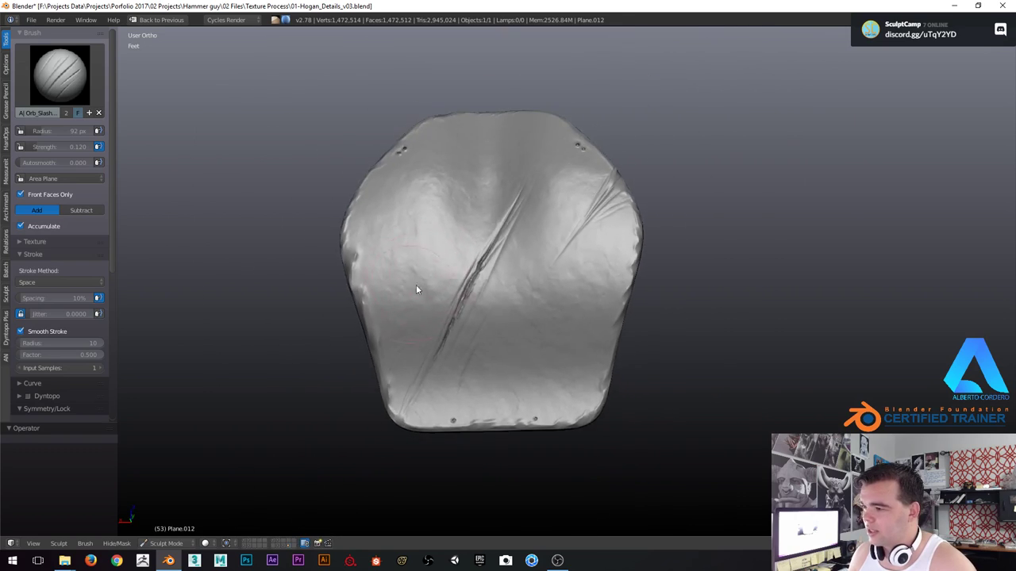
scroll(416, 288, up, 8)
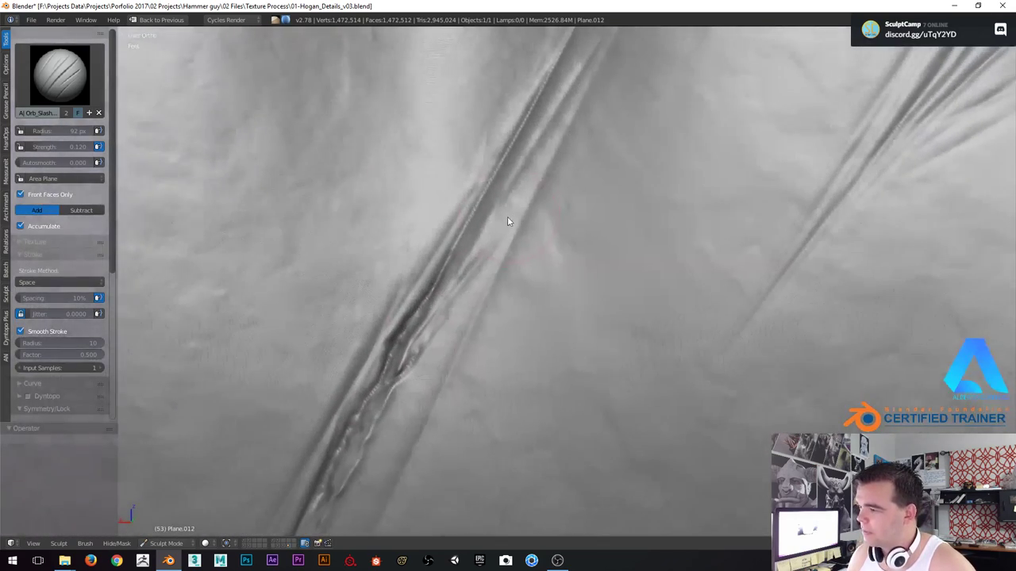
scroll(508, 221, up, 1)
middle_drag(415, 256, 505, 232)
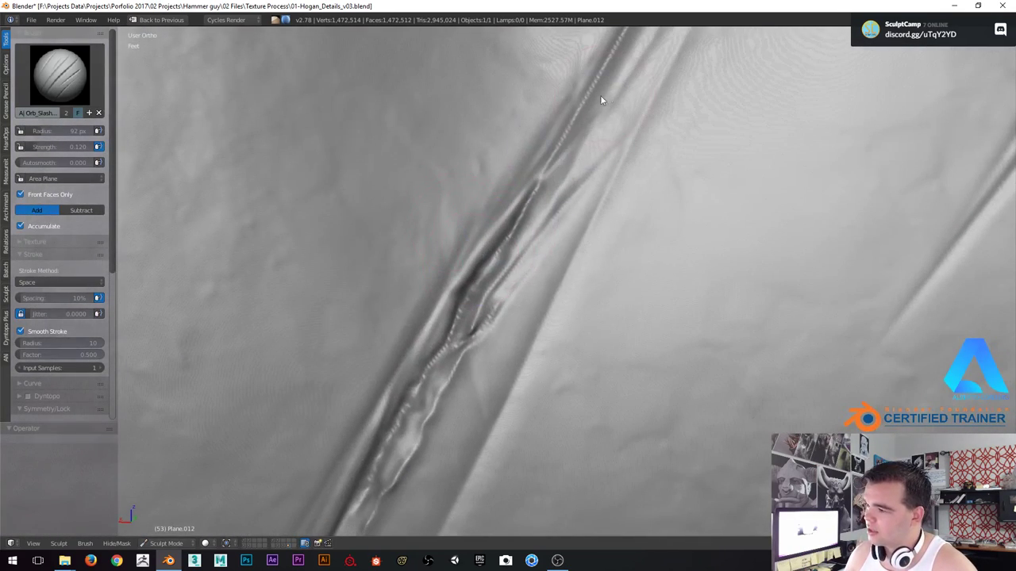
scroll(500, 238, down, 3)
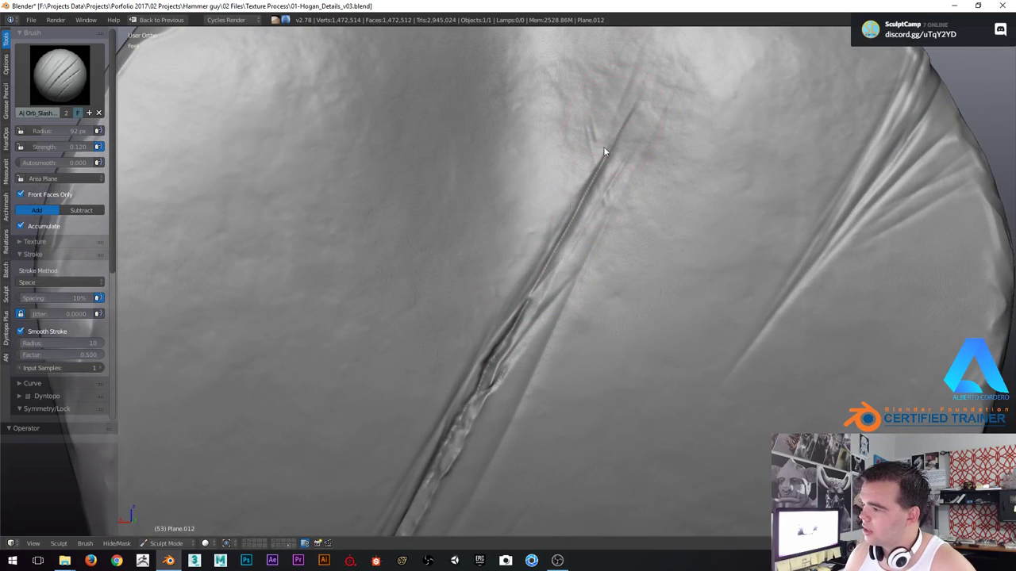
scroll(530, 259, down, 3)
scroll(587, 183, up, 4)
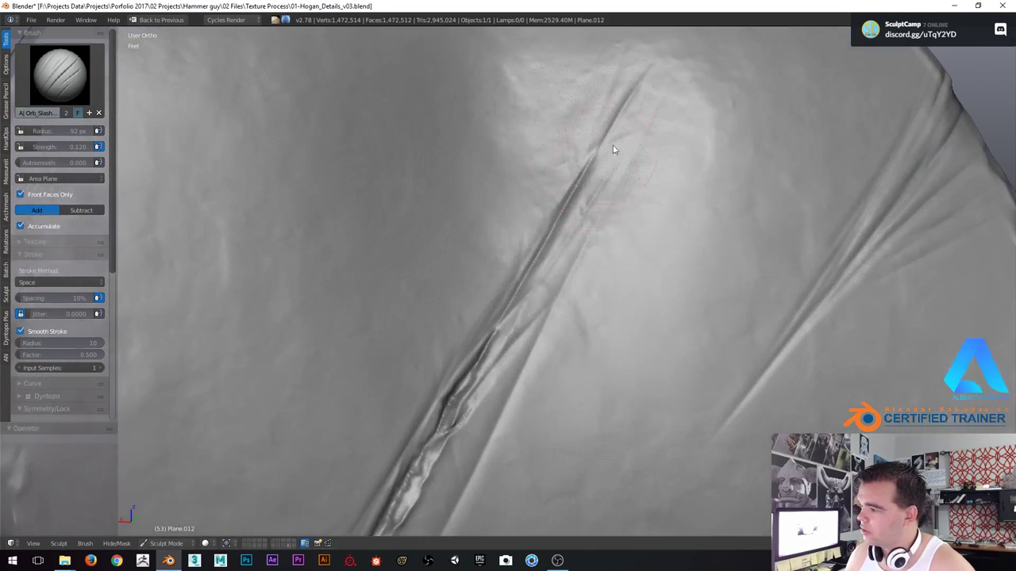
middle_drag(613, 145, 500, 267)
scroll(501, 268, up, 2)
mouse_move(492, 320)
mouse_down()
mouse_move(519, 275)
mouse_move(578, 91)
mouse_up()
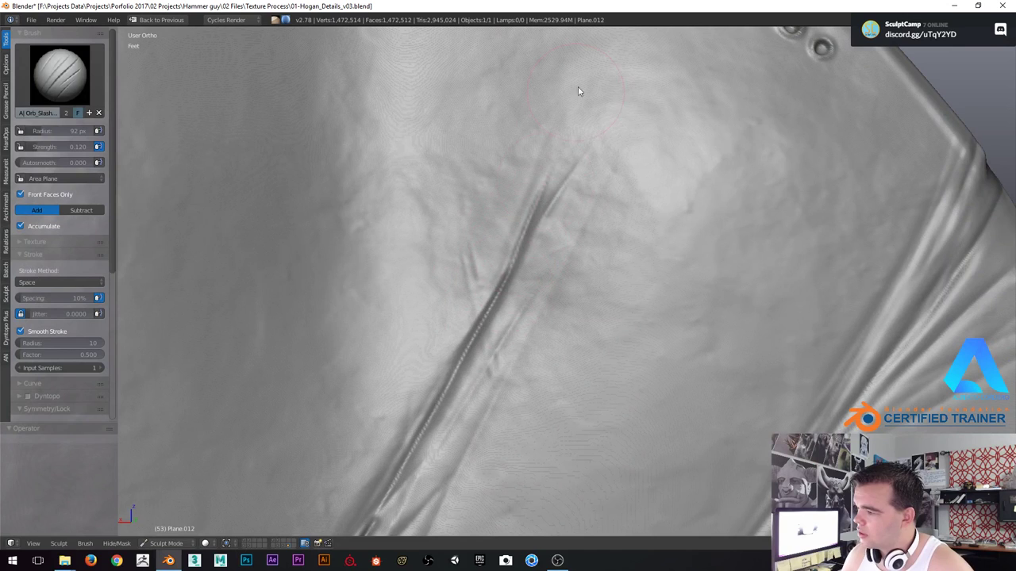
Carve short diagonal scratches on the plate's upper left area, parallel to the main gash.
scroll(578, 89, down, 4)
scroll(533, 158, up, 2)
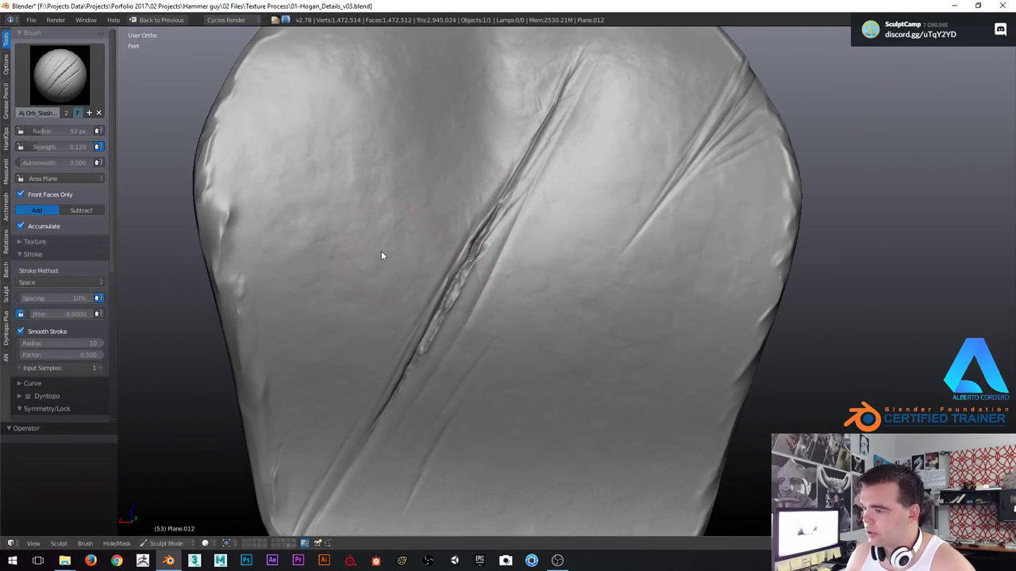
shift+middle_drag(381, 252, 425, 272)
drag(430, 149, 389, 249)
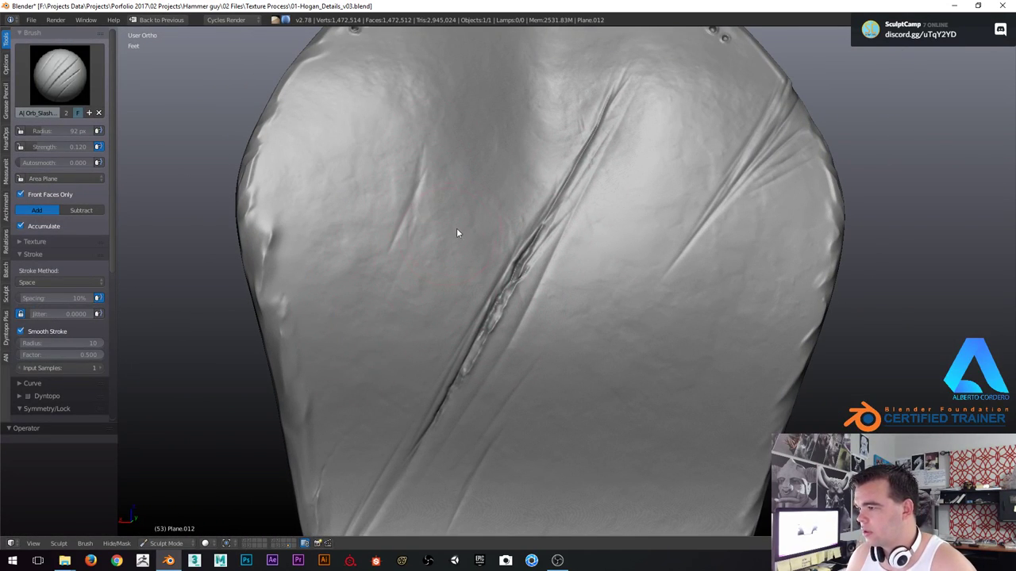
mouse_move(421, 260)
middle_down()
mouse_move(415, 307)
mouse_move(470, 359)
middle_up()
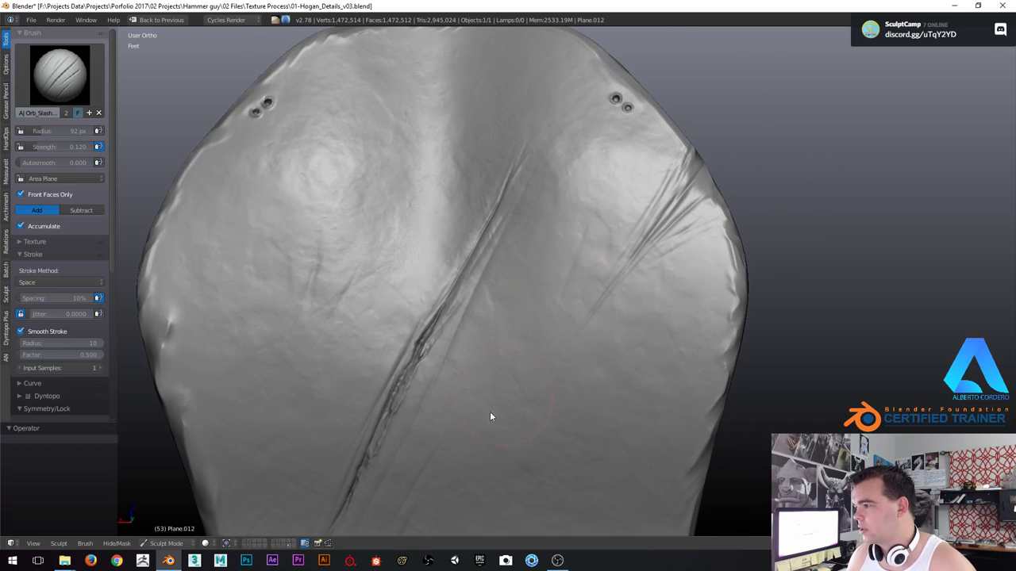
Carve diagonal scratches near the plate's right edge, below the existing slash cluster and further down.
mouse_move(650, 243)
middle_down()
mouse_move(632, 192)
mouse_move(644, 225)
middle_up()
drag(644, 225, 599, 288)
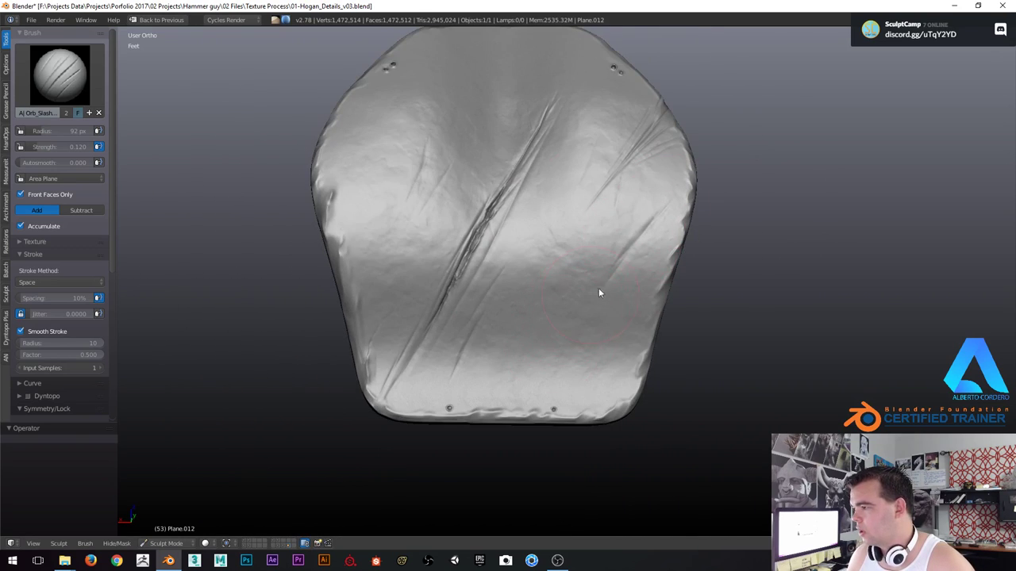
drag(663, 304, 589, 339)
Carve a diagonal slash down the upper centre of the plate, undoing the first attempt.
mouse_move(546, 248)
middle_down()
mouse_move(500, 339)
mouse_move(492, 413)
middle_up()
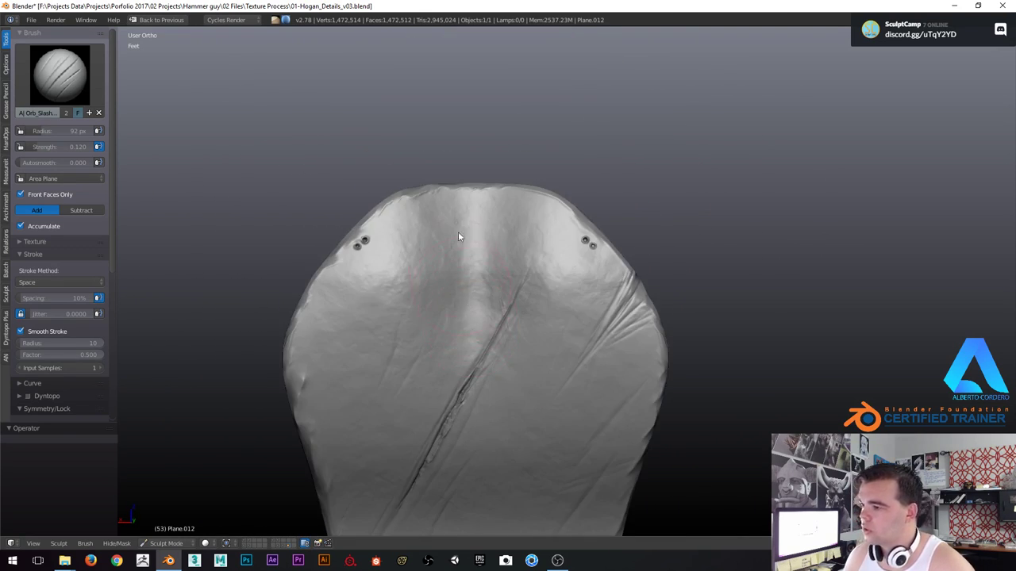
drag(459, 232, 455, 277)
middle_drag(486, 237, 490, 258)
key(ctrl+z)
drag(501, 220, 476, 312)
mouse_move(512, 234)
middle_down()
mouse_move(474, 252)
mouse_move(494, 268)
mouse_move(482, 269)
middle_up()
middle_drag(461, 304, 499, 218)
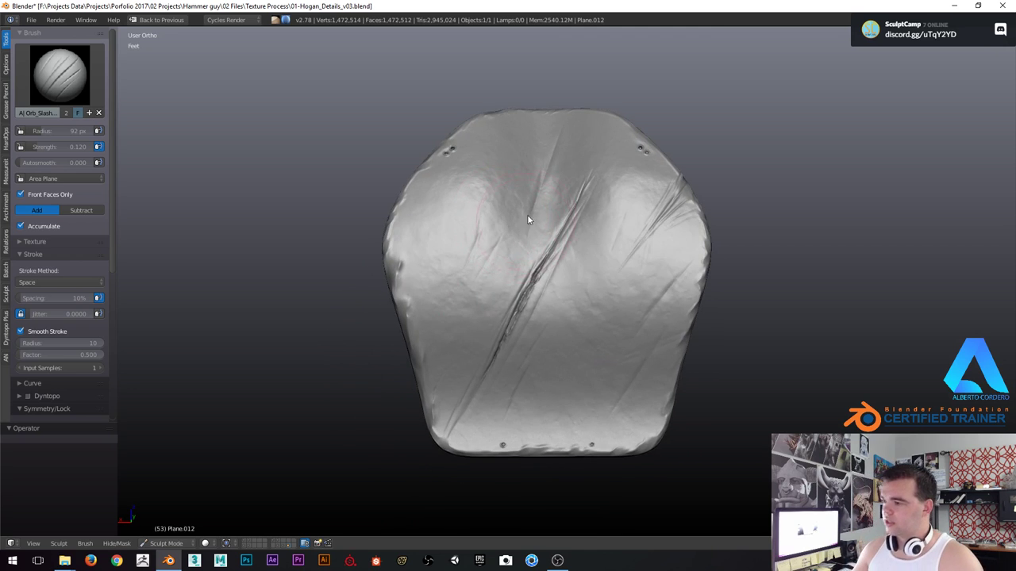
Stamp thin cuts beside the dent on the plate's left edge using the anchored single-cut Orb_Slash brush.
scroll(527, 219, down, 4)
scroll(517, 227, up, 7)
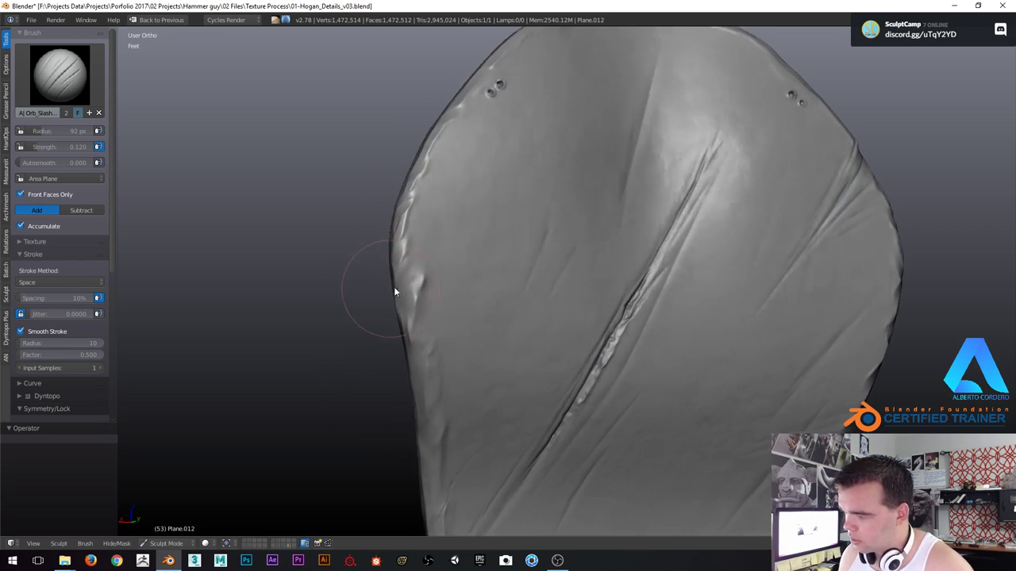
scroll(394, 287, up, 1)
mouse_move(452, 257)
shift+middle_down()
mouse_move(531, 237)
mouse_move(520, 190)
shift+middle_up()
click(59, 75)
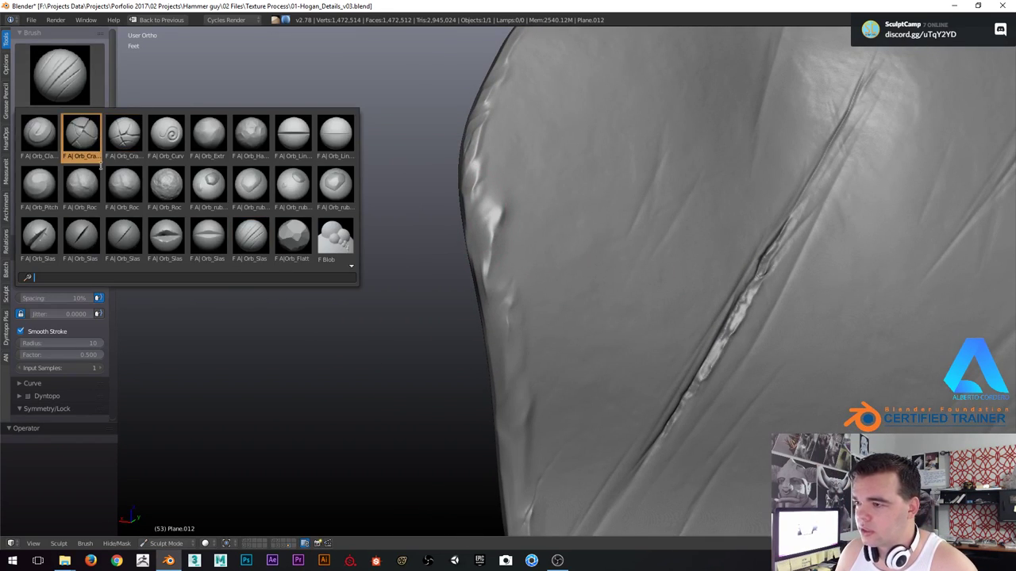
click(125, 235)
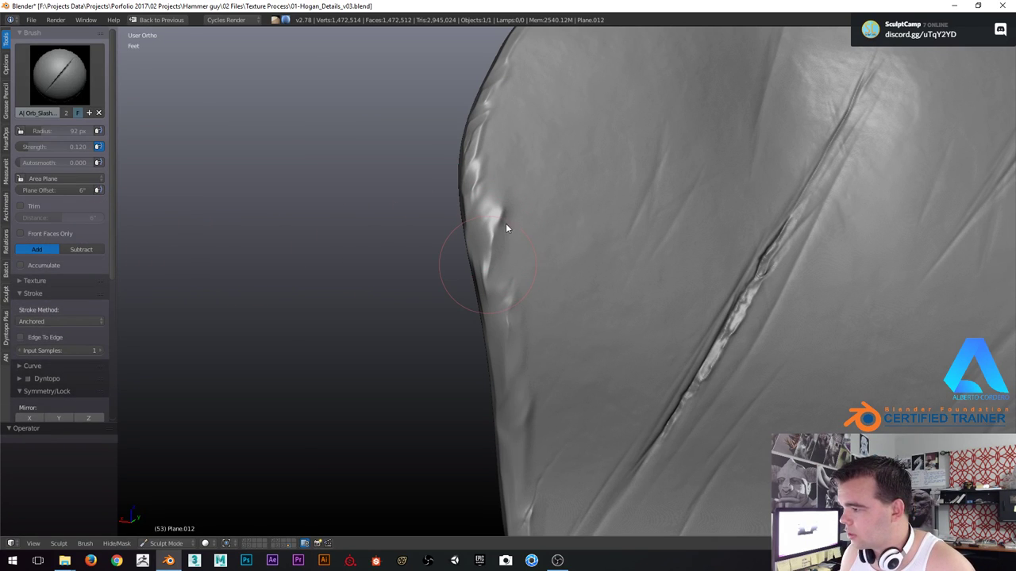
mouse_move(504, 227)
middle_down()
mouse_move(465, 242)
mouse_move(484, 207)
middle_up()
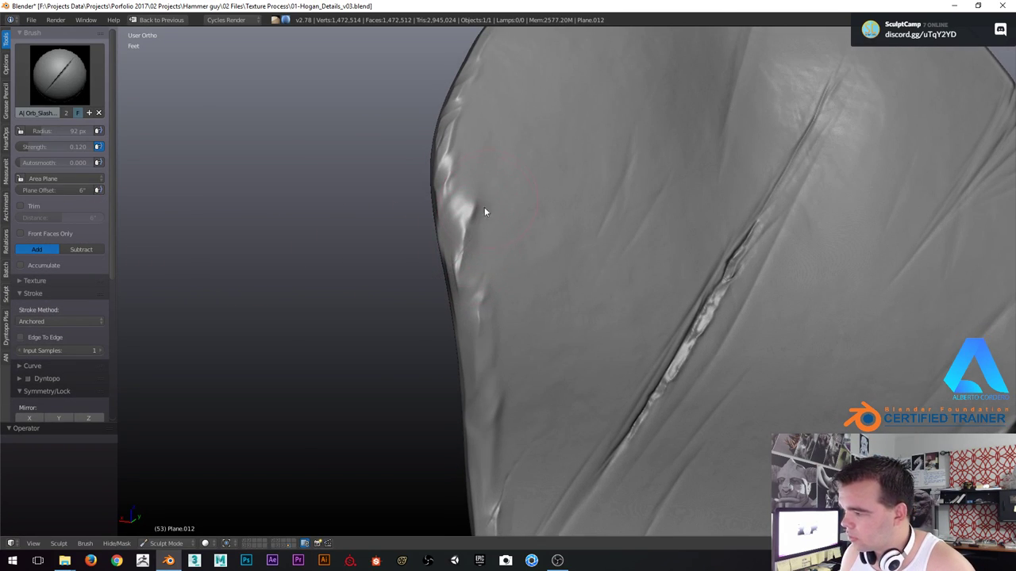
drag(484, 207, 476, 269)
middle_drag(477, 269, 444, 260)
key(ctrl+z)
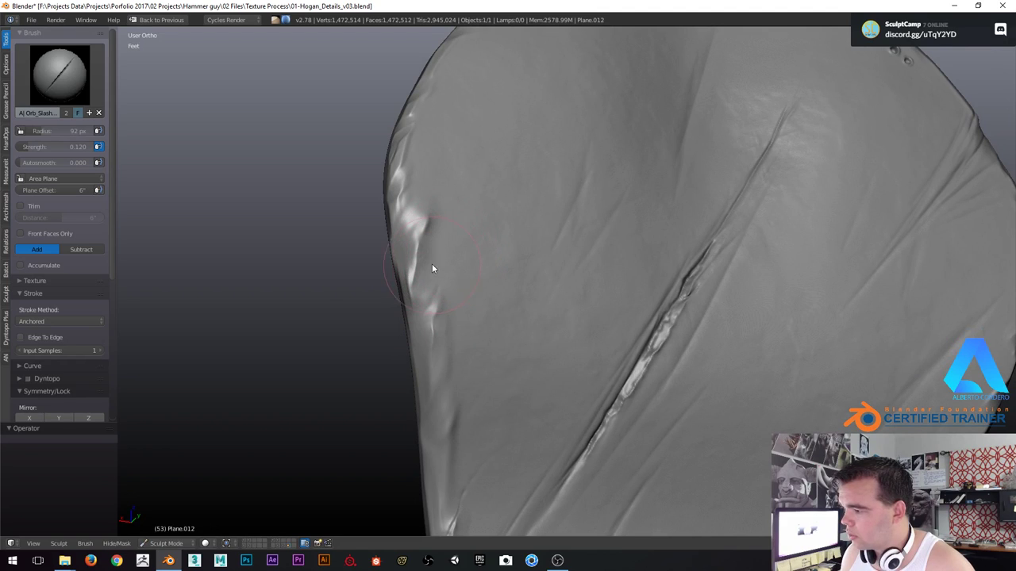
drag(429, 257, 387, 359)
shift+middle_drag(418, 284, 417, 240)
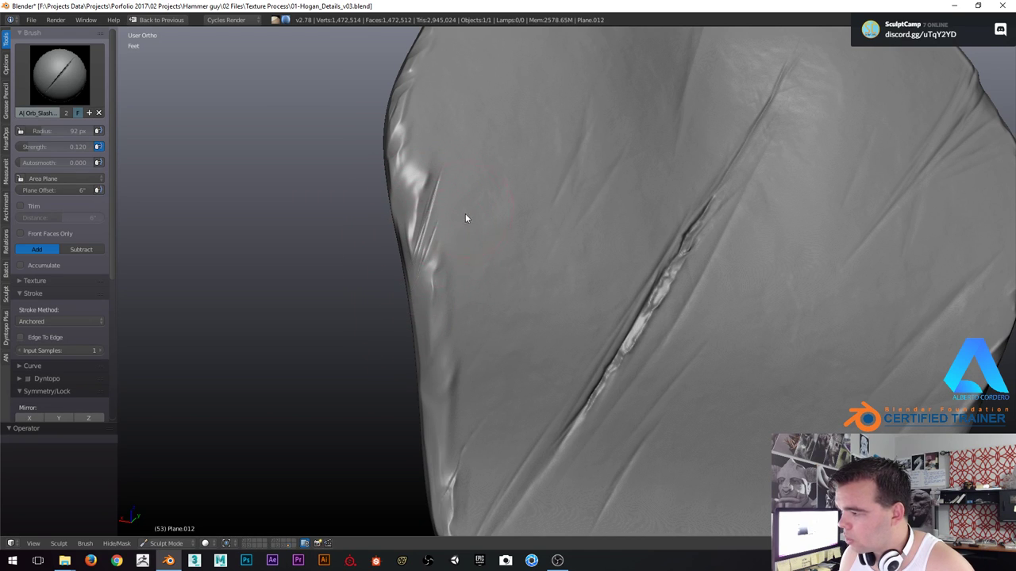
scroll(447, 286, down, 5)
scroll(448, 288, up, 4)
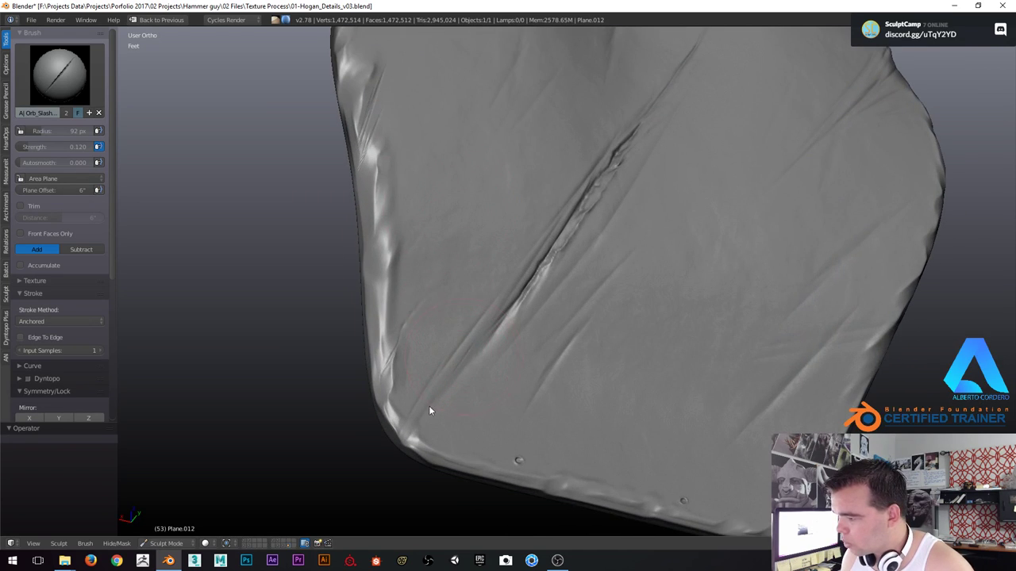
mouse_move(539, 302)
middle_down()
mouse_move(512, 302)
mouse_move(576, 424)
mouse_move(478, 295)
middle_up()
click(59, 76)
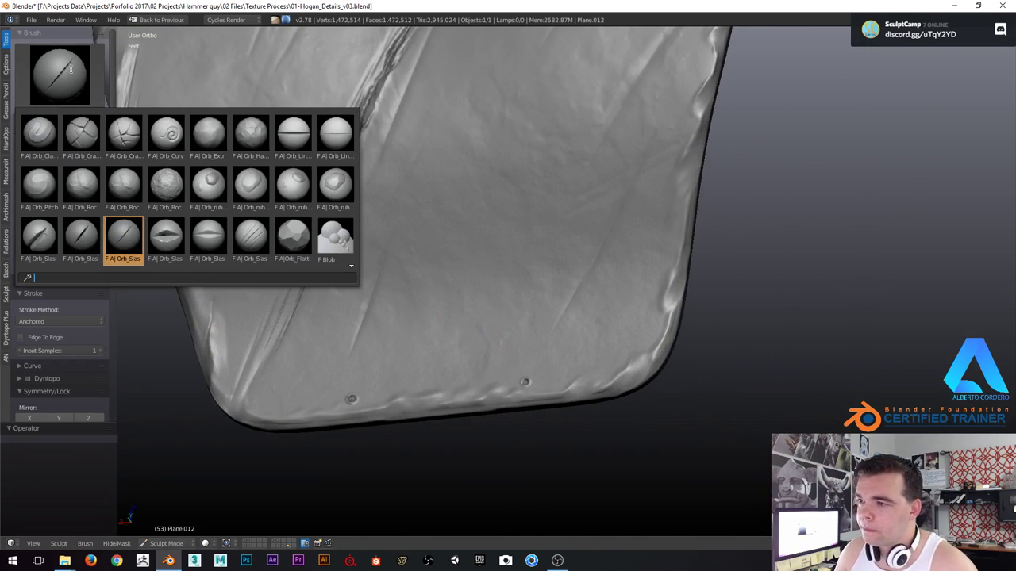
click(199, 242)
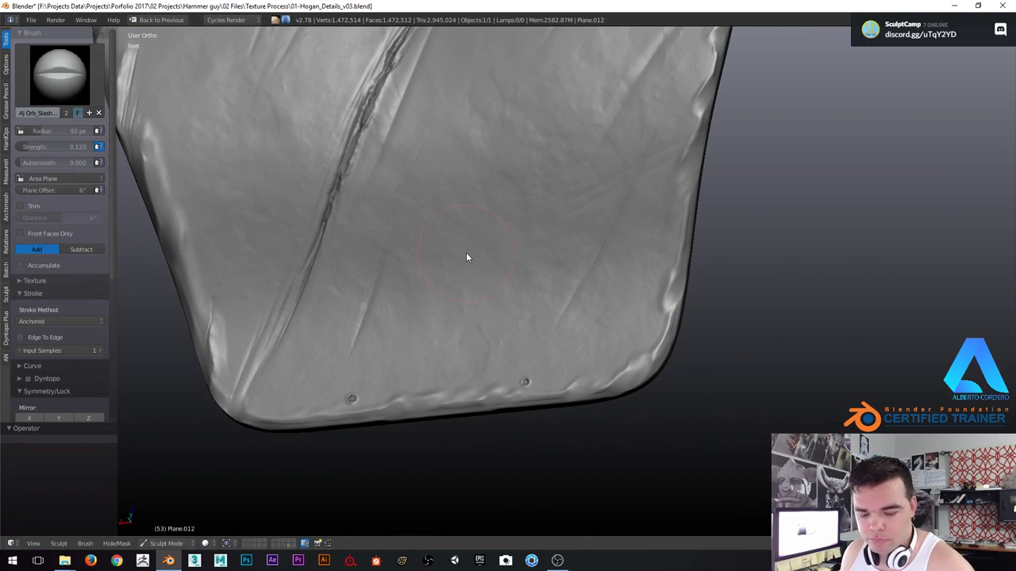
Set up the subtractive Crease brush with a 13 px radius and 0.491 strength for the gash's torn edges.
key(f)
click(433, 256)
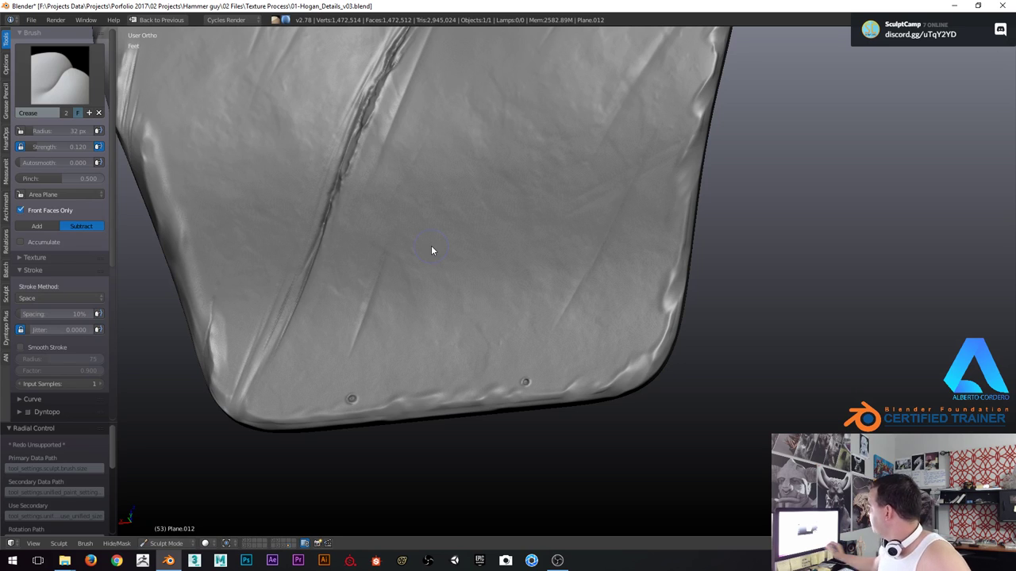
scroll(428, 199, up, 3)
scroll(460, 194, up, 1)
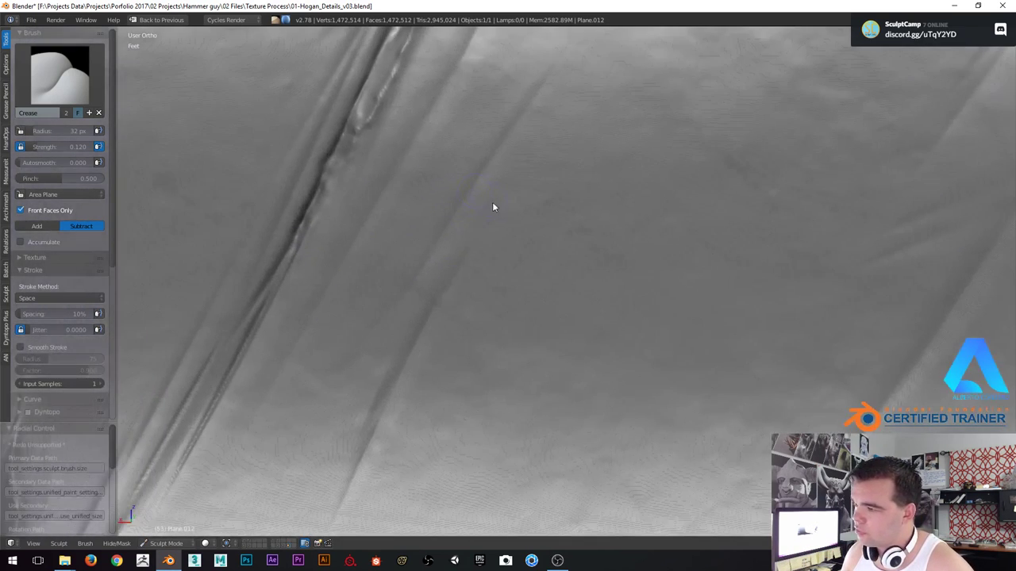
middle_drag(492, 202, 472, 155)
scroll(465, 208, down, 3)
mouse_move(463, 214)
middle_down()
mouse_move(476, 226)
mouse_move(487, 178)
mouse_move(471, 166)
mouse_move(470, 212)
mouse_move(492, 193)
middle_up()
scroll(500, 165, up, 4)
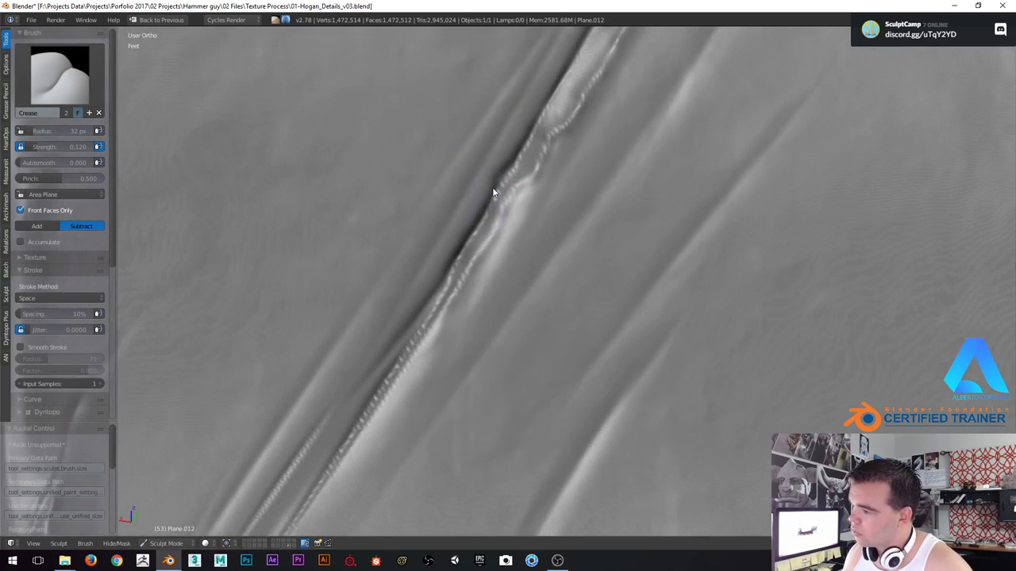
key(shift+f)
click(504, 204)
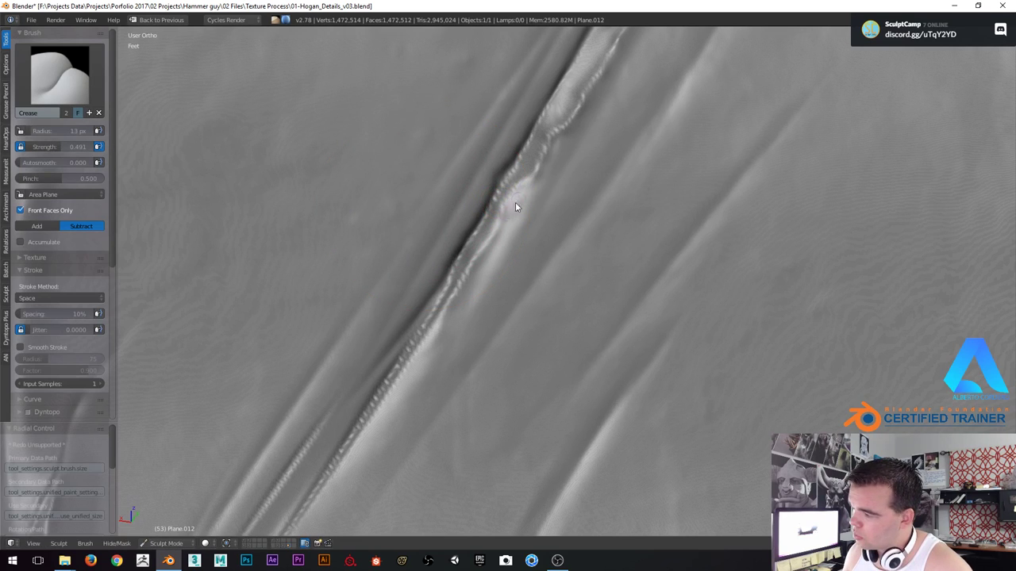
Crease jagged torn edges along the middle and lower stretch of the plate's central diagonal gash.
scroll(484, 241, down, 3)
middle_drag(484, 241, 476, 242)
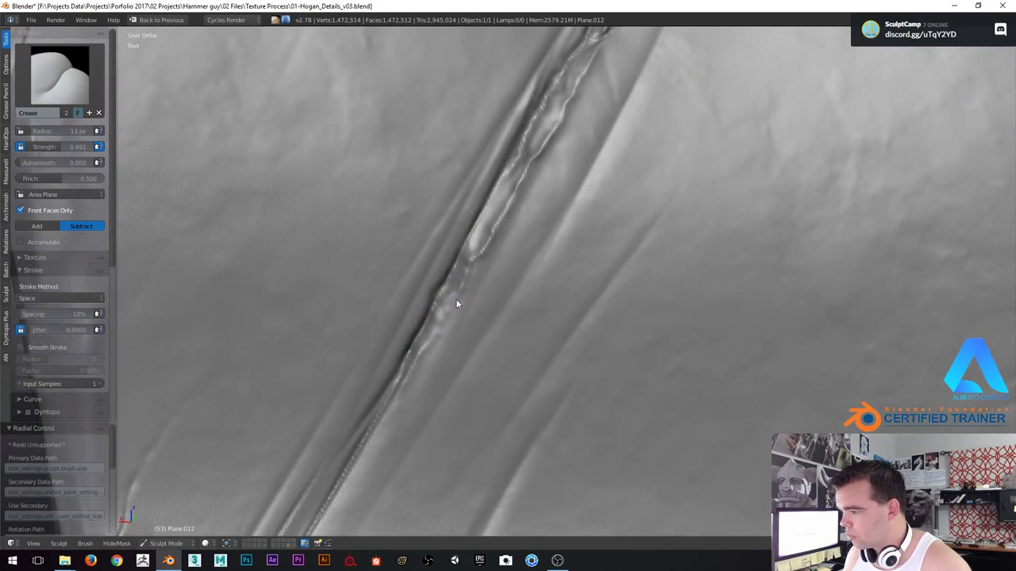
drag(439, 331, 412, 356)
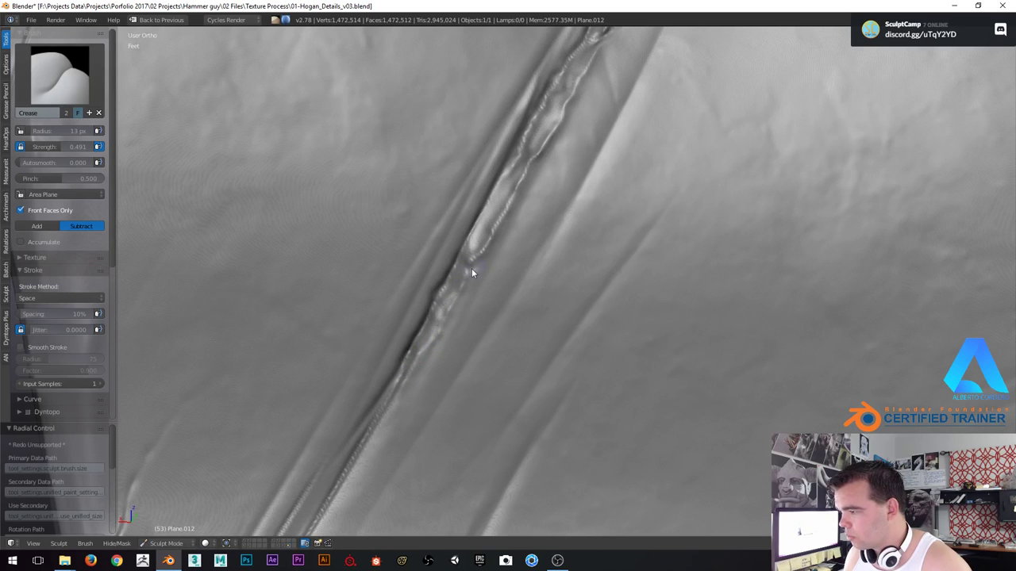
mouse_move(451, 274)
middle_down()
mouse_move(508, 254)
mouse_move(466, 308)
middle_up()
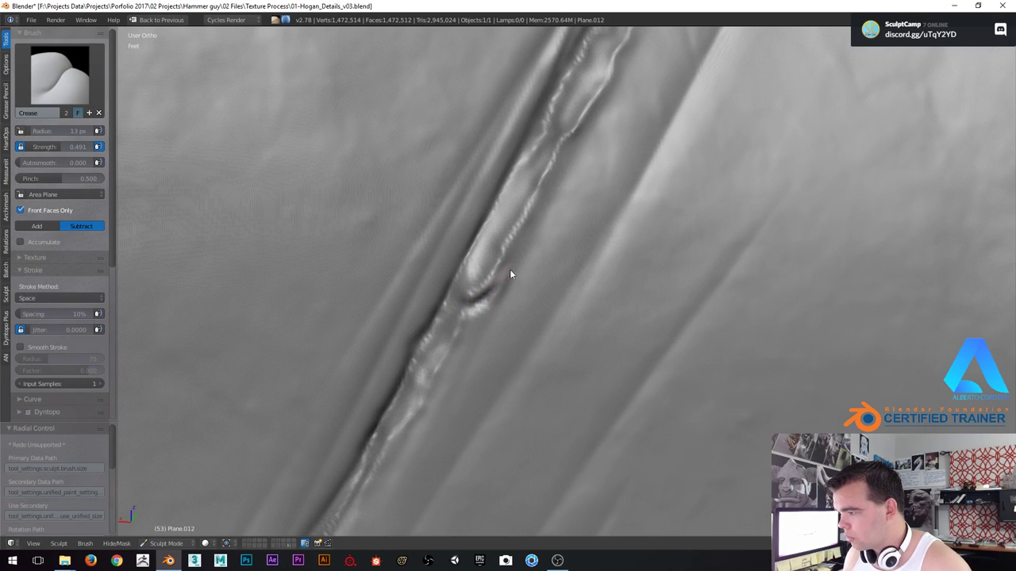
mouse_move(468, 320)
middle_down()
mouse_move(460, 334)
mouse_move(492, 248)
middle_up()
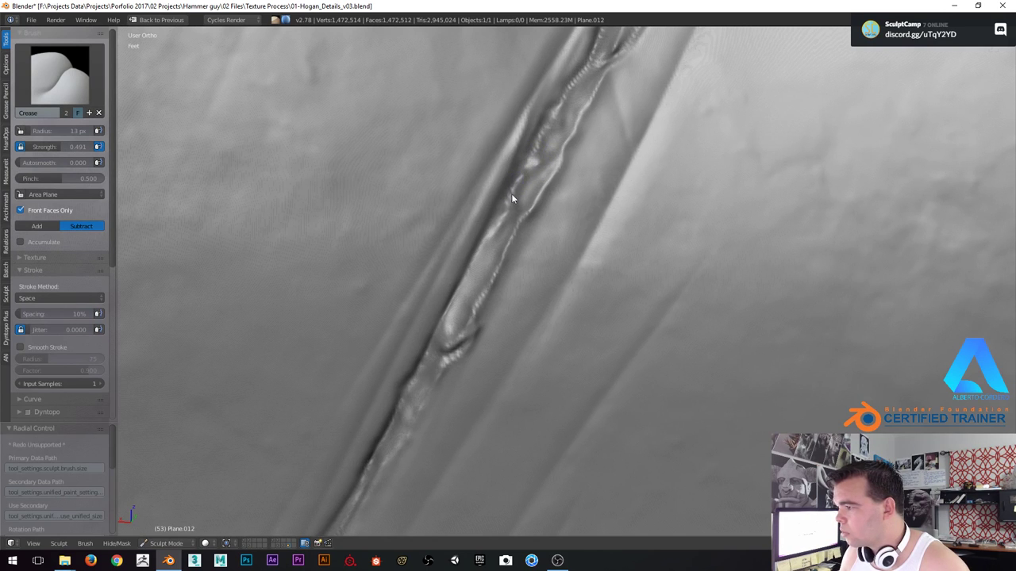
scroll(490, 217, down, 10)
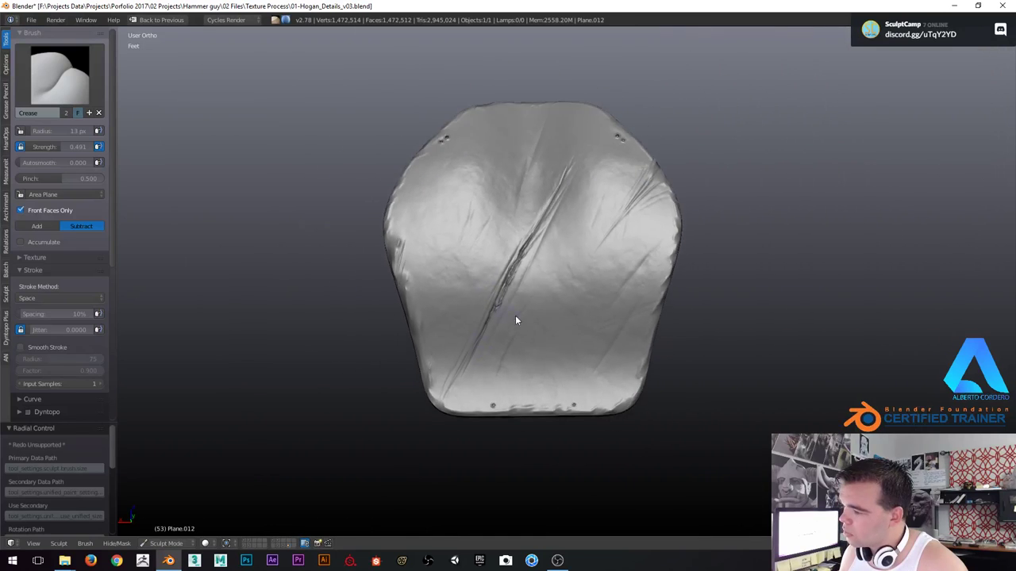
Toggle the viewport's ambient occlusion off and on to compare how the gash reads, leaving it enabled.
mouse_move(516, 320)
middle_down()
mouse_move(494, 300)
mouse_move(520, 300)
middle_up()
key(n)
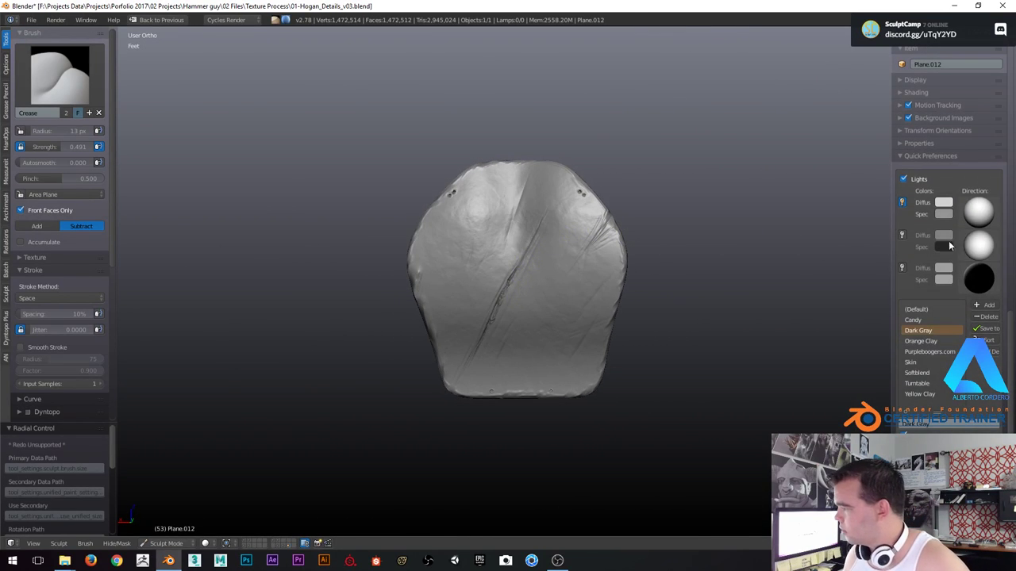
scroll(933, 262, up, 5)
click(903, 274)
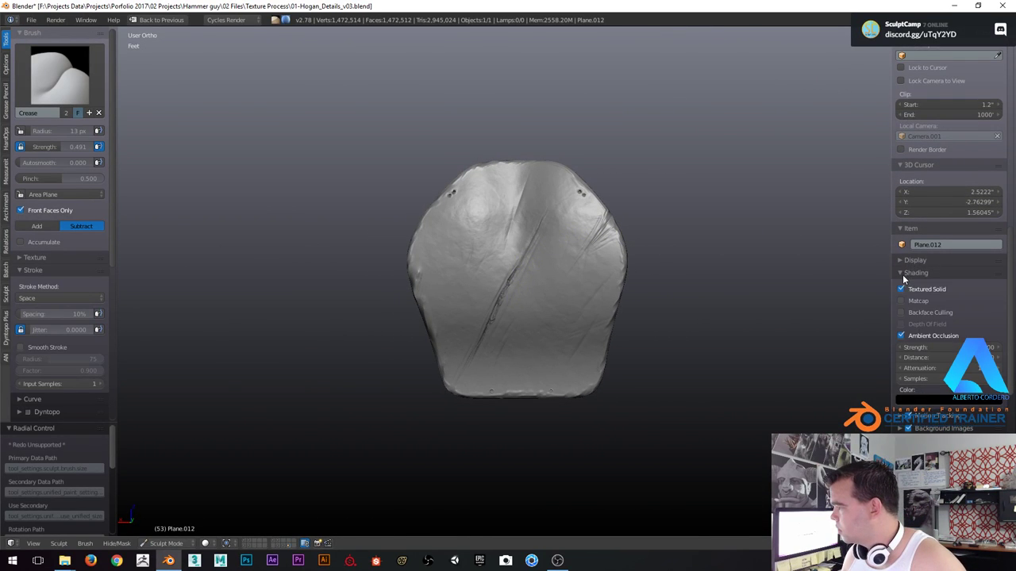
click(901, 336)
click(901, 336)
click(900, 335)
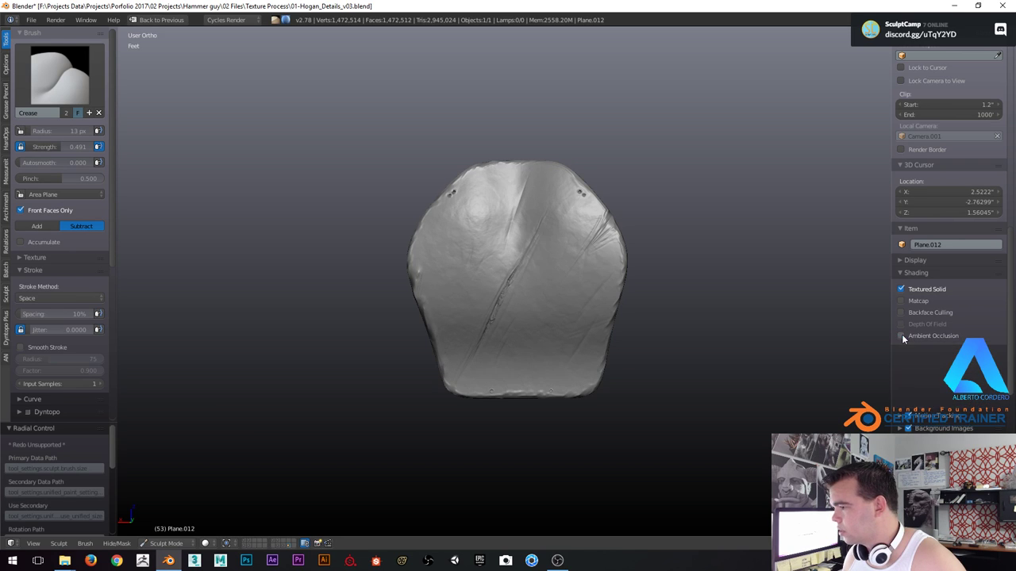
click(900, 336)
click(900, 336)
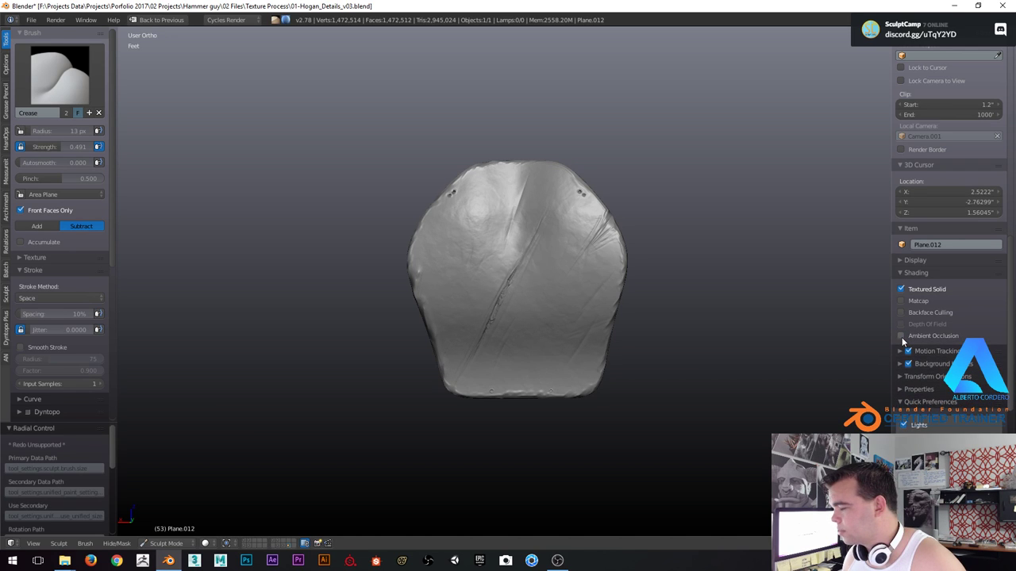
scroll(585, 208, up, 5)
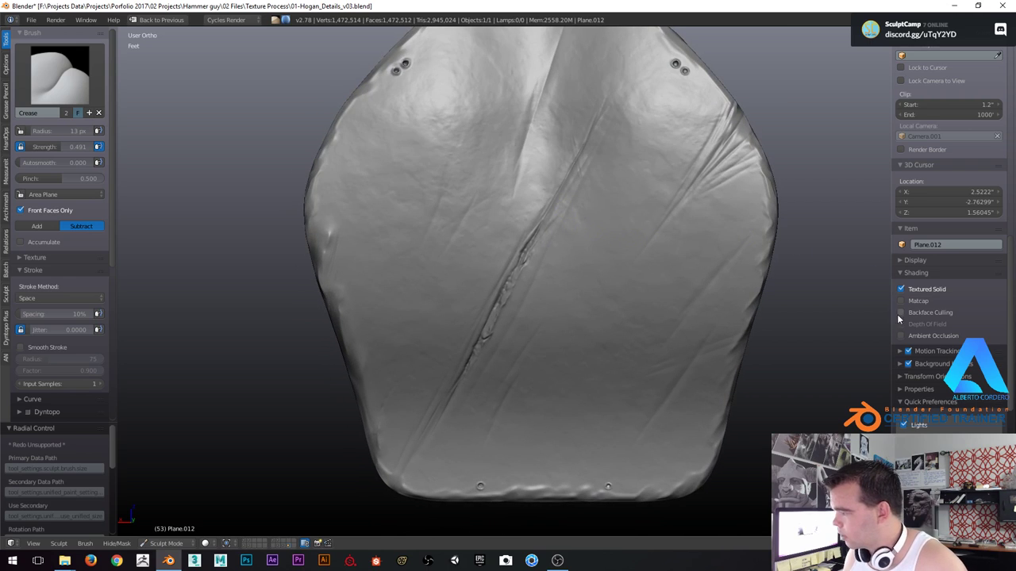
click(901, 335)
click(901, 335)
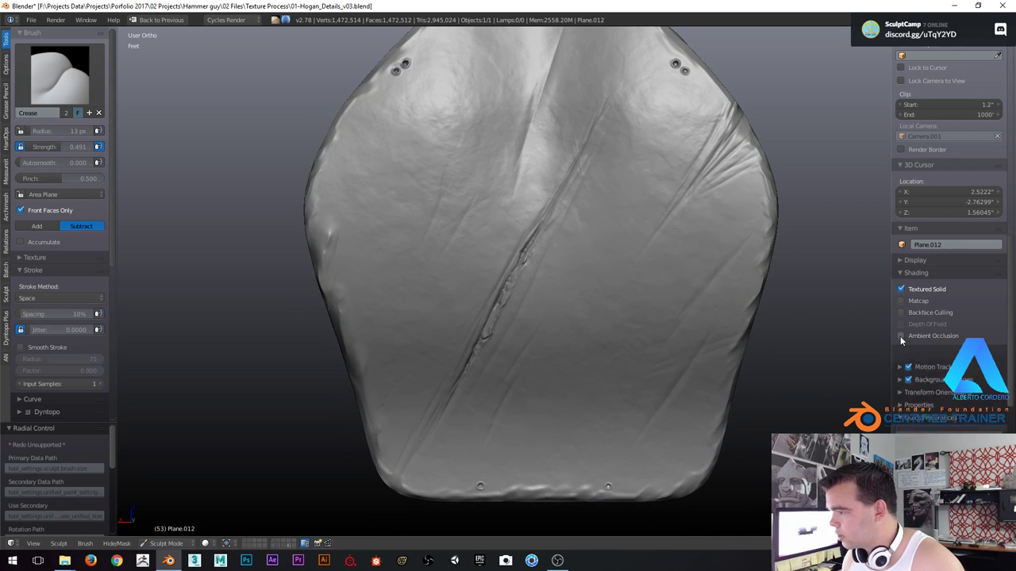
click(901, 336)
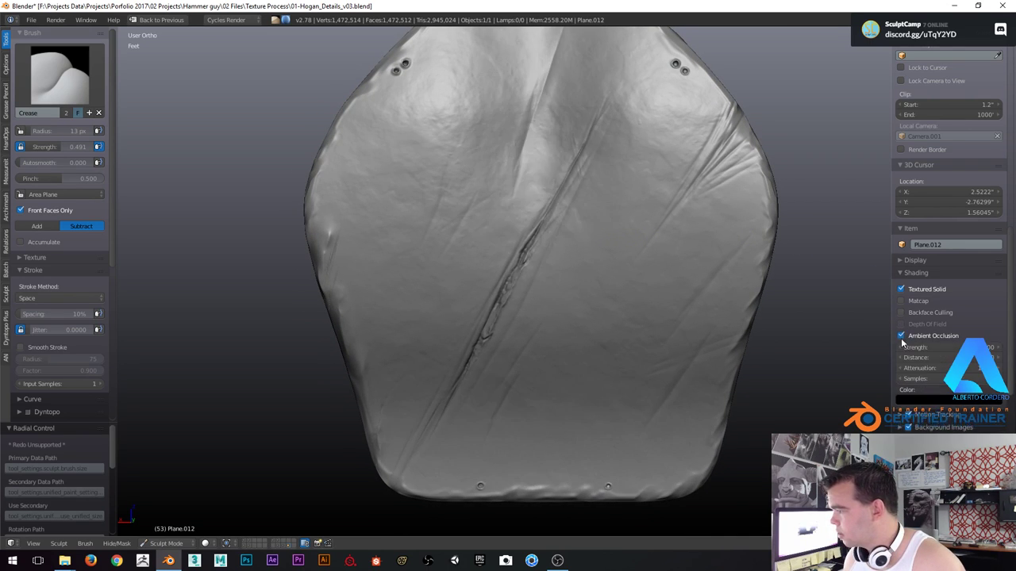
key(n)
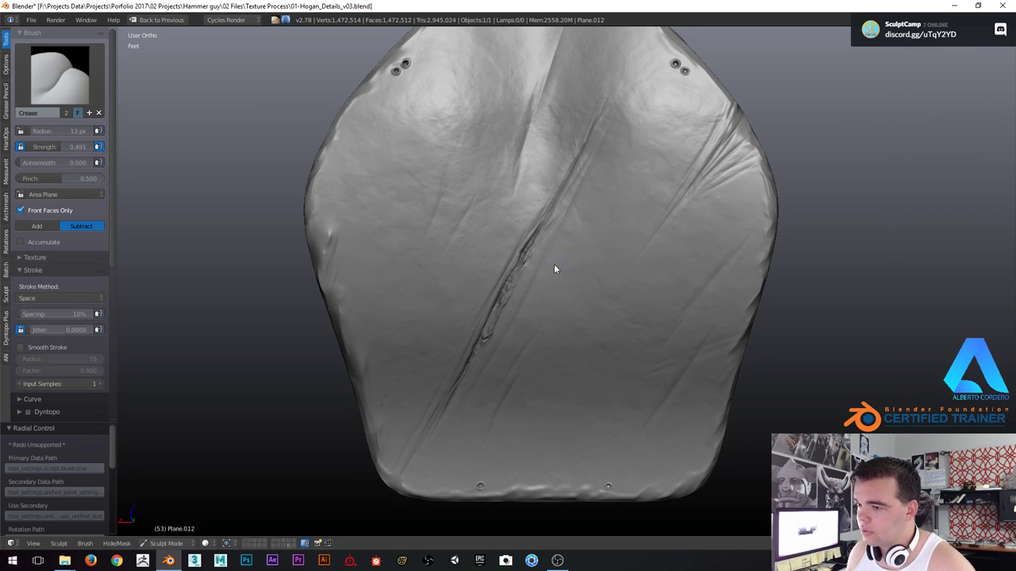
Crease ragged tears along the upper stretch of the central gash, around its fork and narrowing end.
mouse_move(554, 264)
middle_down()
mouse_move(468, 242)
mouse_move(515, 179)
mouse_move(497, 232)
mouse_move(524, 196)
mouse_move(503, 159)
mouse_move(500, 219)
mouse_move(510, 173)
middle_up()
scroll(523, 166, up, 1)
scroll(524, 196, up, 5)
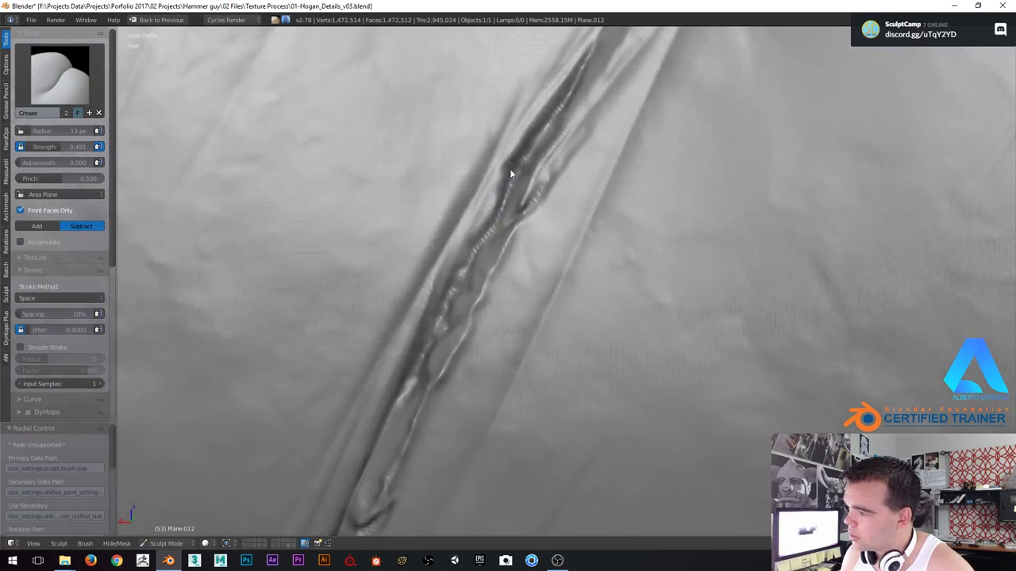
middle_drag(484, 222, 511, 188)
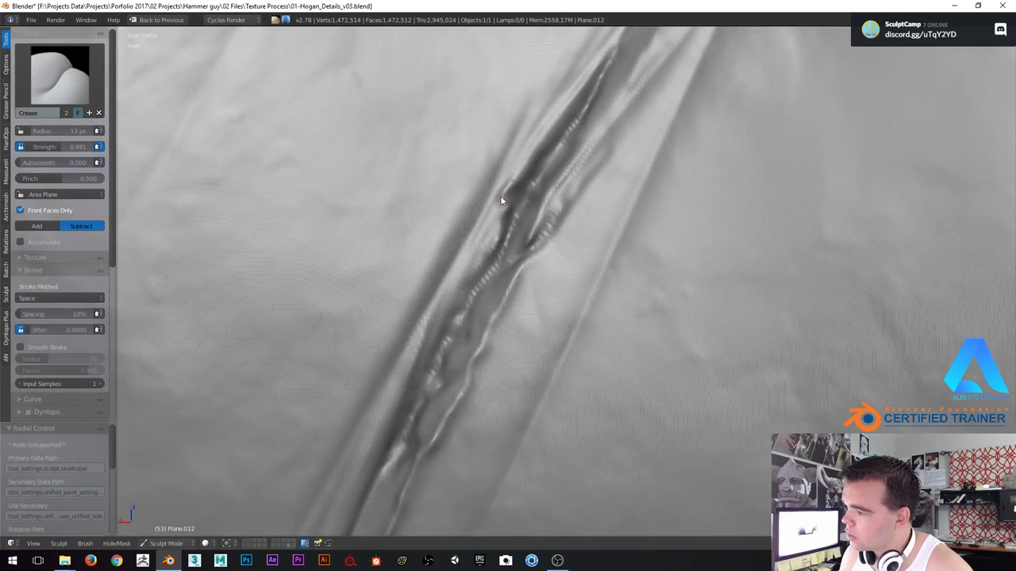
mouse_move(558, 131)
middle_down()
mouse_move(528, 206)
mouse_move(531, 190)
middle_up()
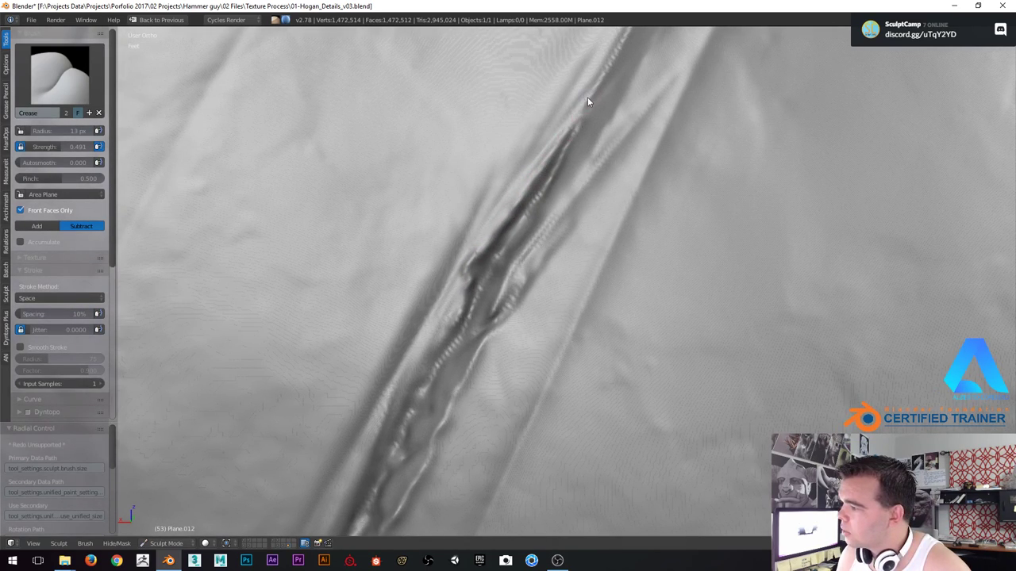
scroll(499, 237, down, 6)
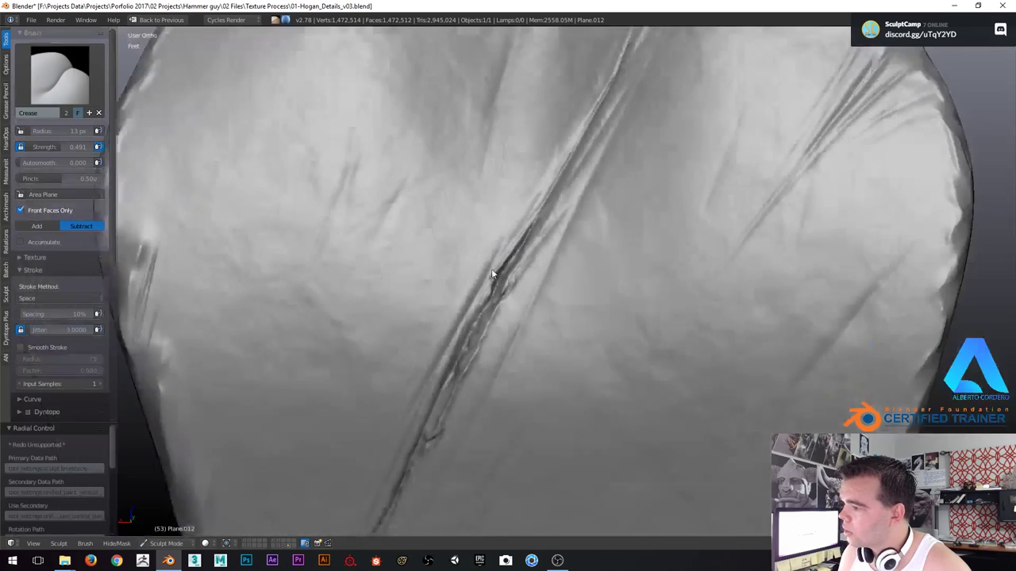
scroll(546, 287, up, 5)
scroll(568, 330, up, 2)
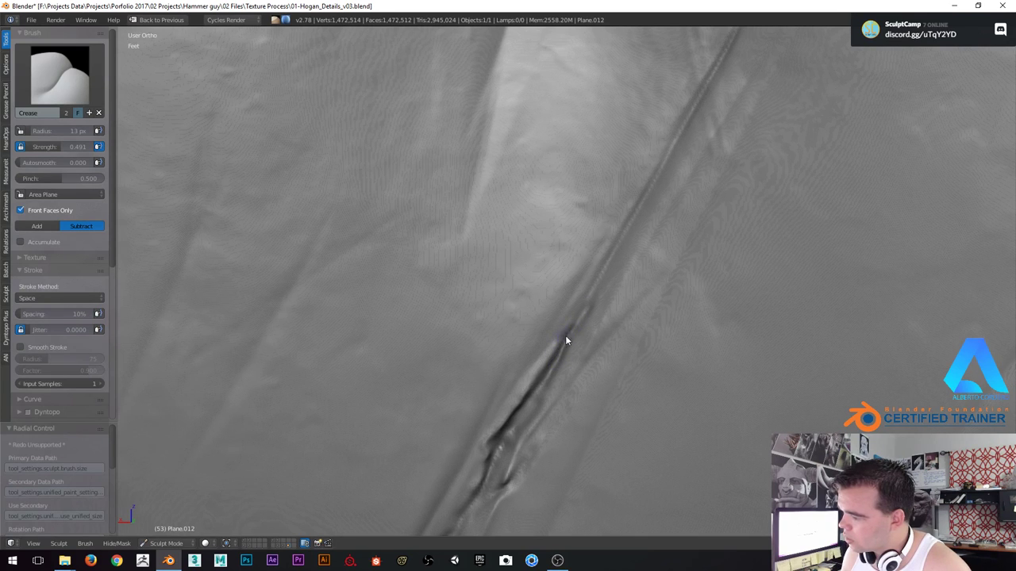
scroll(578, 312, down, 5)
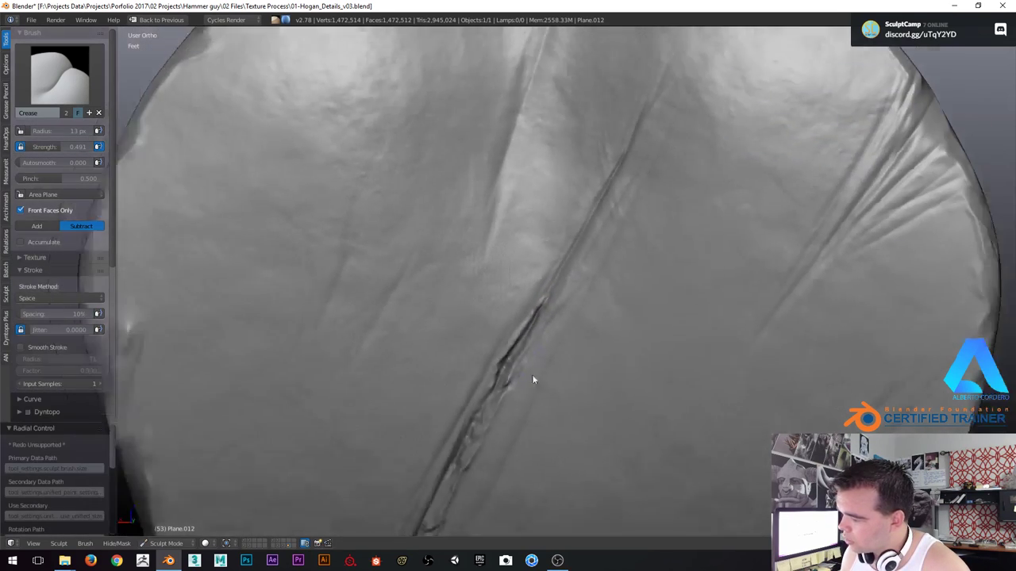
scroll(519, 298, down, 5)
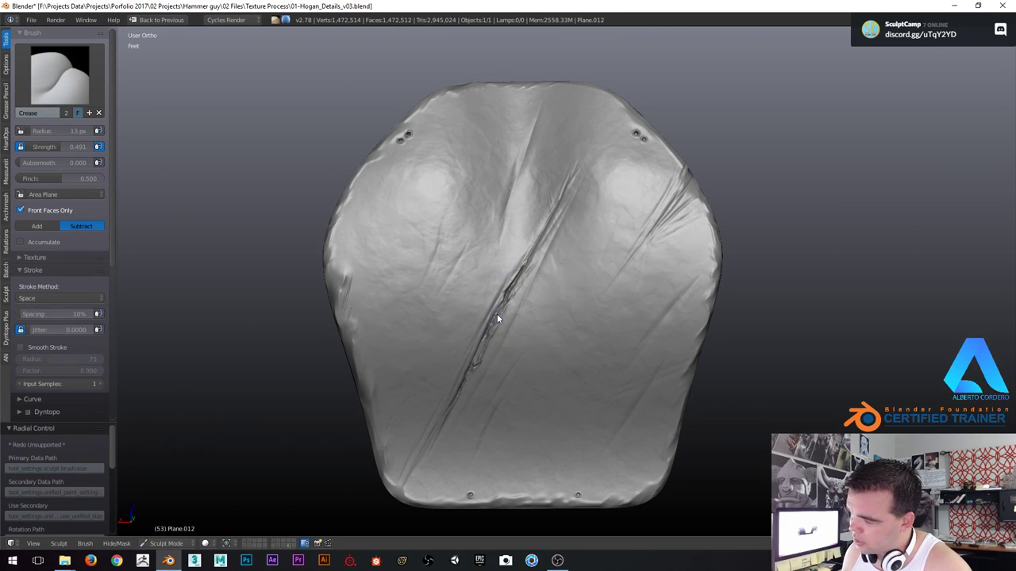
drag(451, 399, 422, 461)
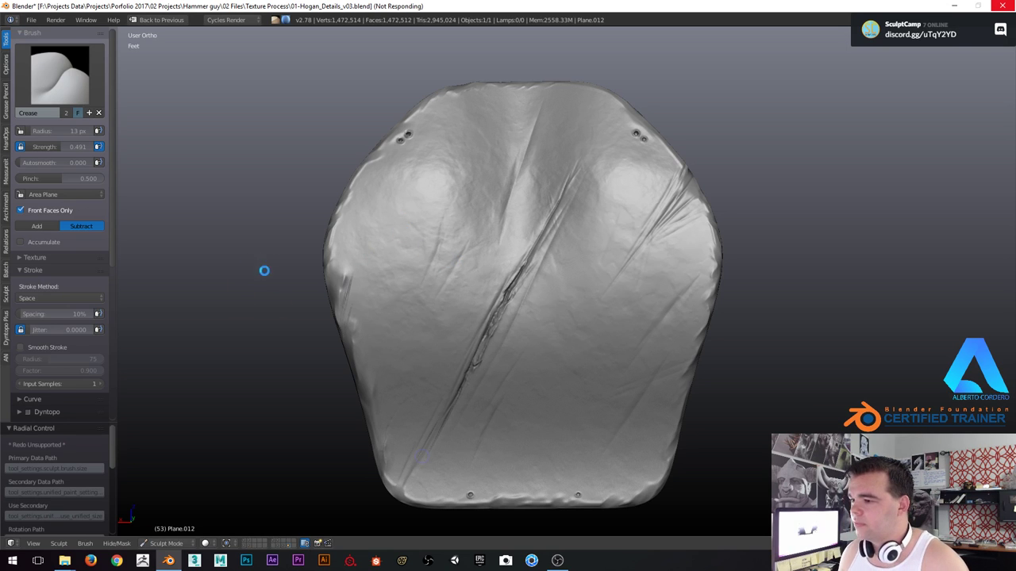
Restore the full window layout and subdivide the plate's Multires modifier to sculpt level 6.
mouse_move(249, 286)
middle_down()
mouse_move(256, 275)
mouse_move(448, 302)
mouse_move(377, 222)
mouse_move(507, 222)
middle_up()
ctrl+middle_drag(404, 246, 391, 197)
shift+middle_drag(357, 295, 423, 247)
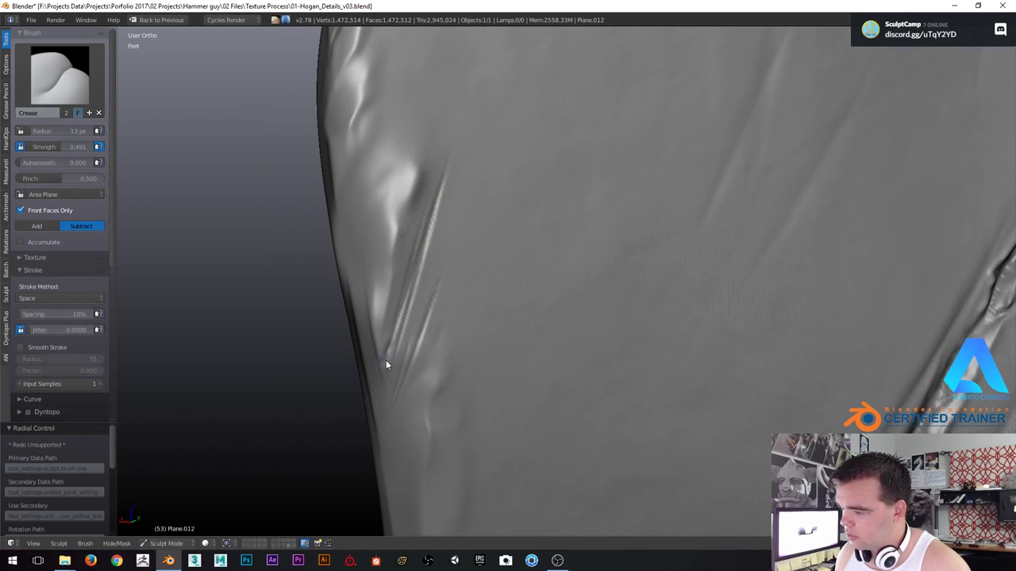
ctrl+middle_drag(414, 291, 472, 416)
middle_drag(543, 302, 438, 241)
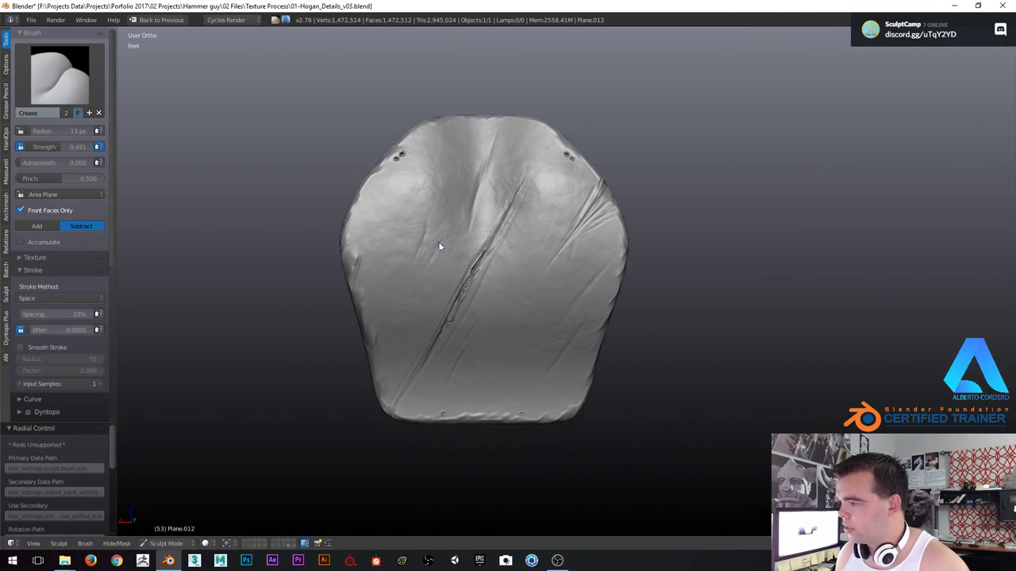
key(ctrl+Up)
click(979, 246)
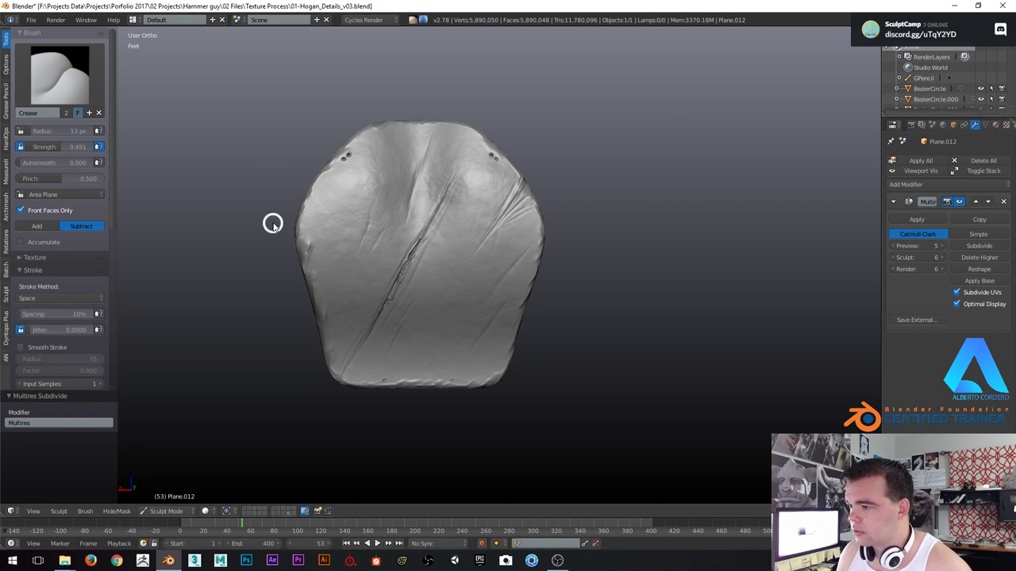
Crease thin jagged cracks along the dent's ridge near the plate's lower-left corner.
middle_drag(258, 245, 256, 229)
shift+middle_drag(330, 236, 421, 214)
scroll(421, 213, up, 5)
mouse_move(396, 333)
shift+middle_down()
mouse_move(438, 188)
mouse_move(352, 245)
mouse_move(460, 206)
mouse_move(479, 263)
mouse_move(474, 252)
mouse_move(496, 241)
mouse_move(524, 248)
mouse_move(516, 268)
shift+middle_up()
drag(516, 268, 509, 304)
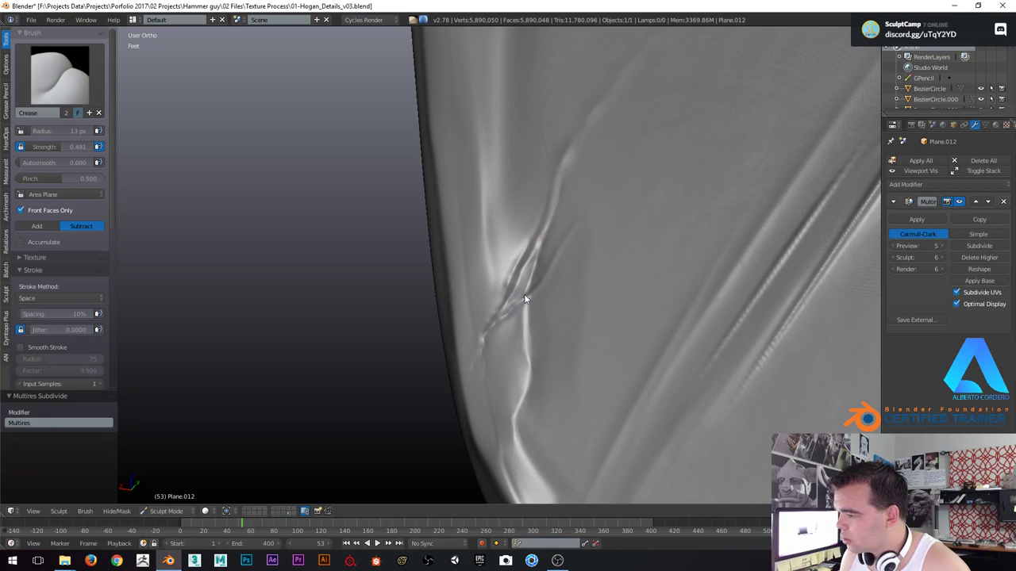
drag(525, 334, 520, 399)
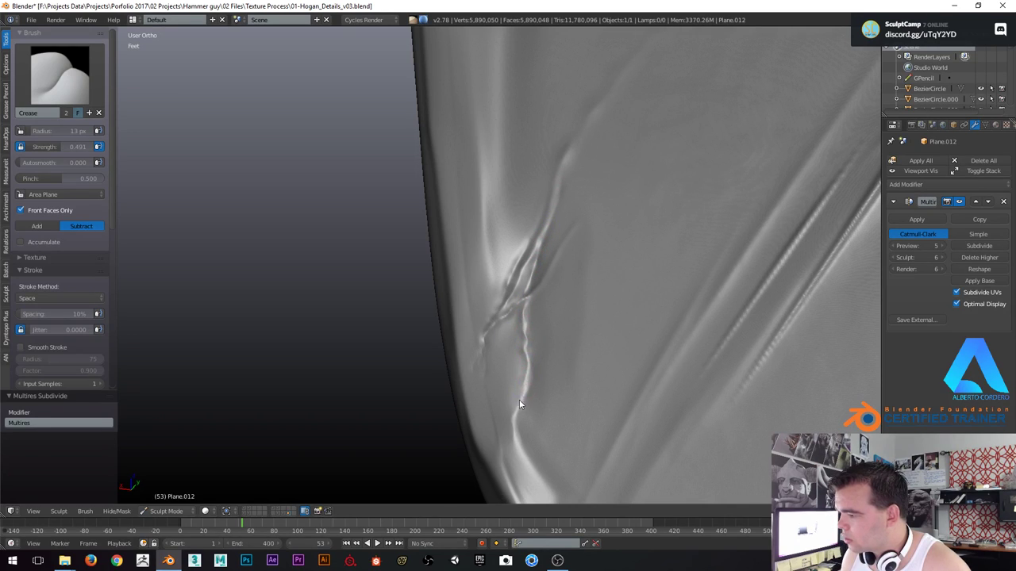
shift+middle_drag(520, 400, 511, 329)
drag(509, 345, 503, 377)
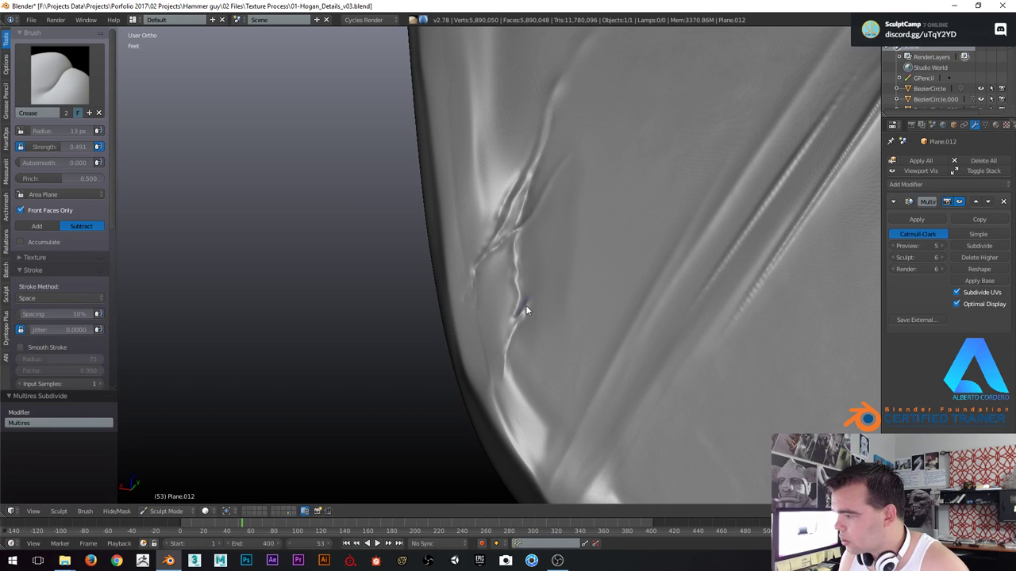
mouse_move(527, 260)
ctrl+middle_down()
mouse_move(490, 383)
mouse_move(462, 304)
mouse_move(463, 172)
mouse_move(304, 279)
ctrl+middle_up()
Carve a diagonal slash upward from the lower-left dent using the multi-cut Orb_Slash brush at 137 px radius and 0.143 strength.
click(59, 75)
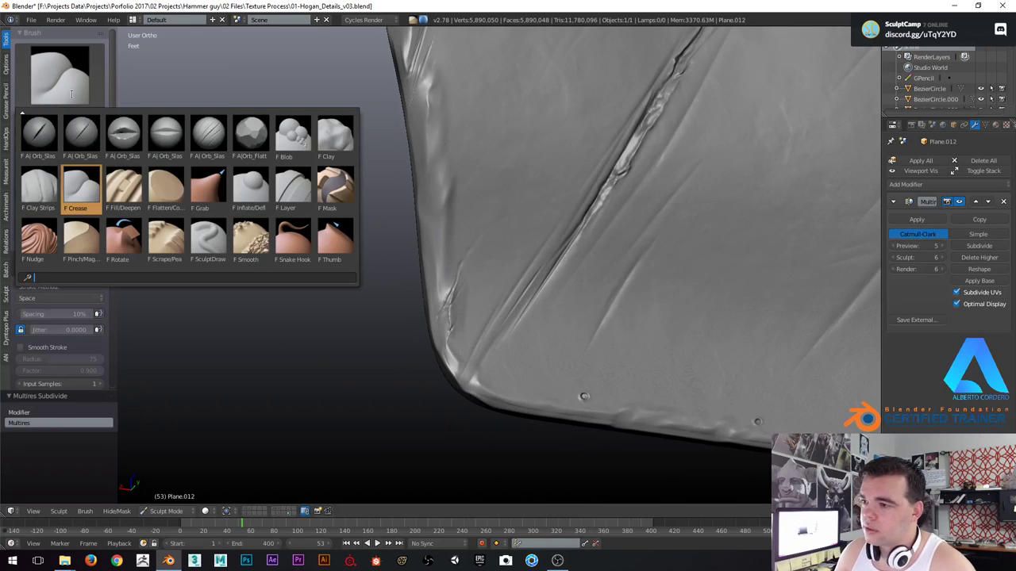
click(209, 137)
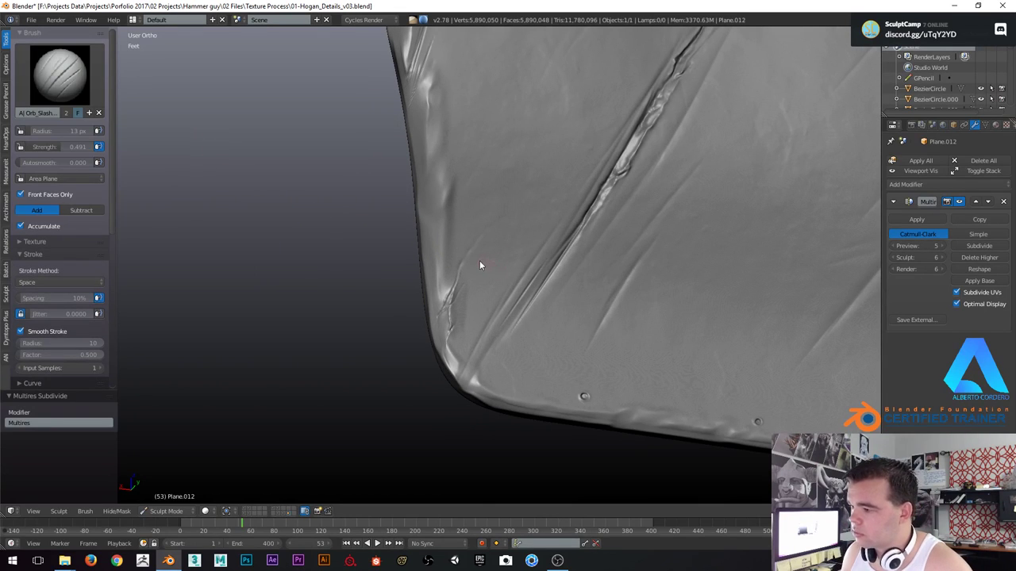
mouse_move(480, 260)
middle_down()
mouse_move(467, 254)
mouse_move(449, 274)
middle_up()
key(shift+f)
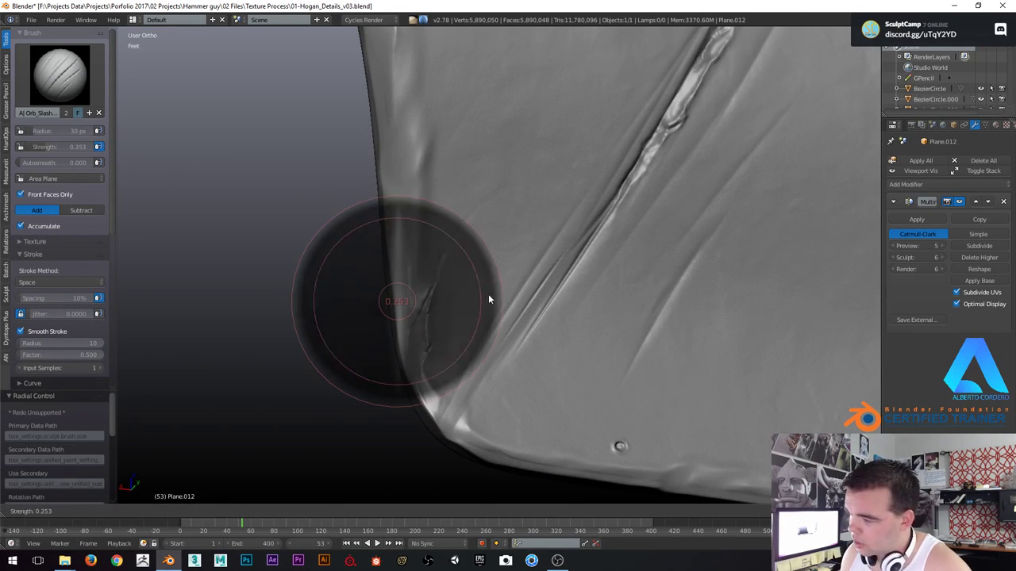
click(491, 294)
key(f)
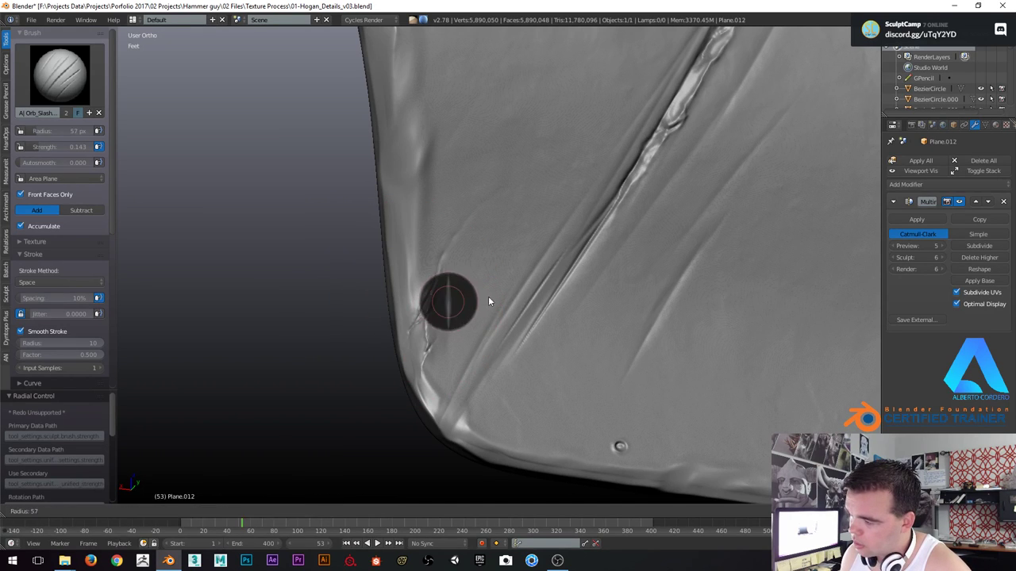
click(473, 311)
drag(419, 323, 497, 129)
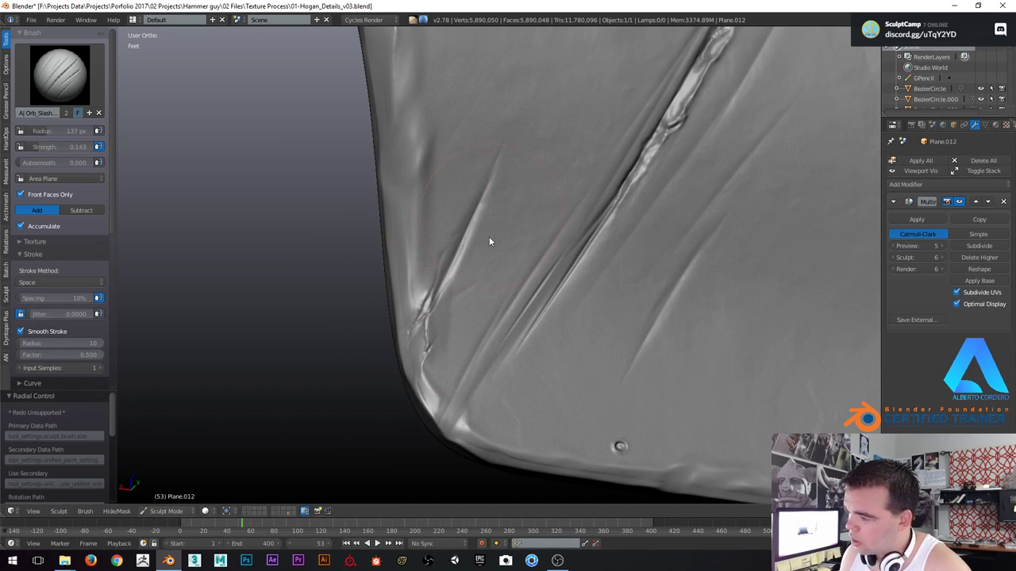
scroll(438, 292, down, 6)
scroll(467, 221, up, 12)
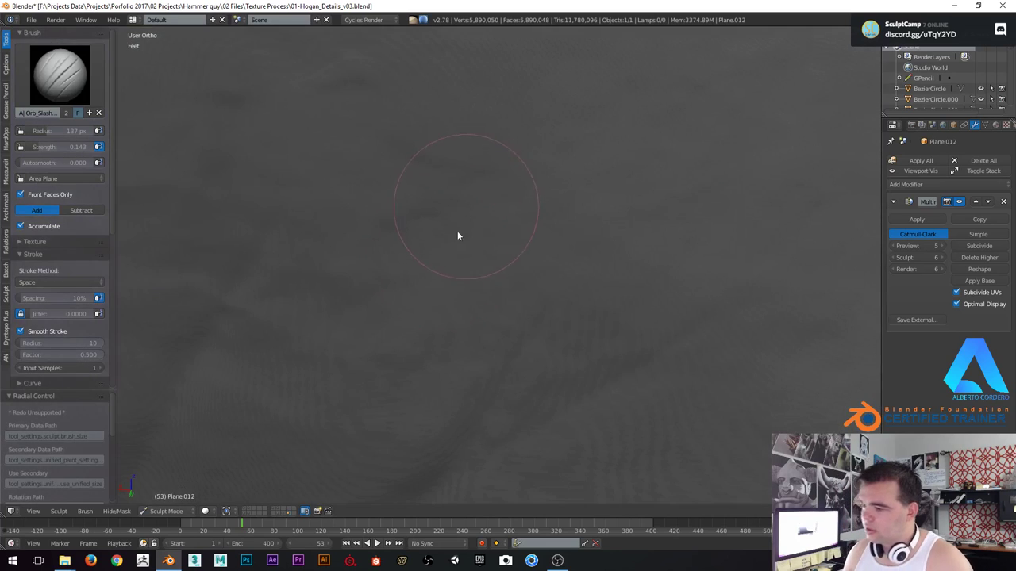
scroll(457, 236, down, 8)
scroll(404, 276, up, 6)
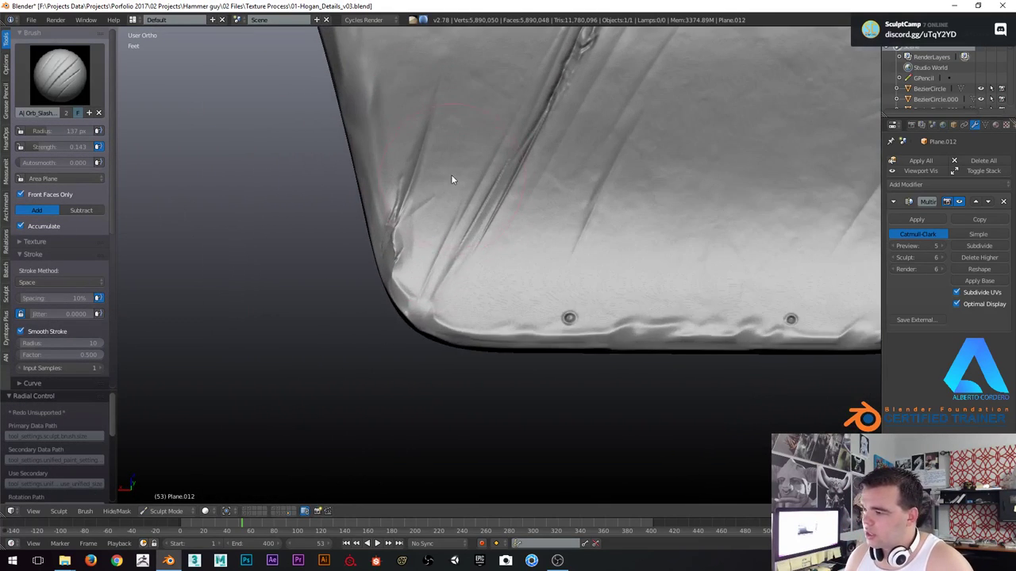
scroll(451, 179, up, 5)
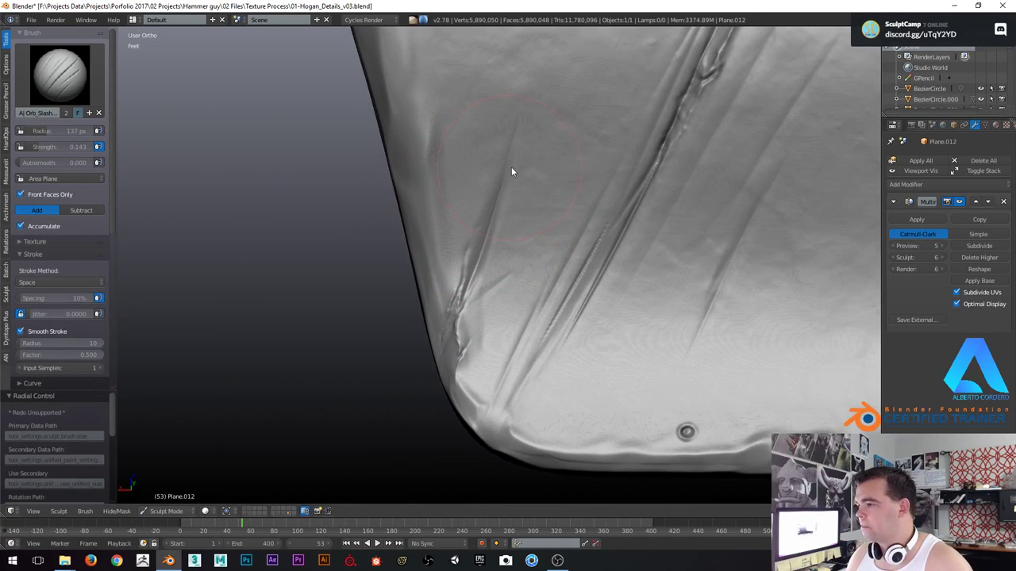
shift+middle_drag(511, 168, 483, 174)
scroll(473, 194, up, 3)
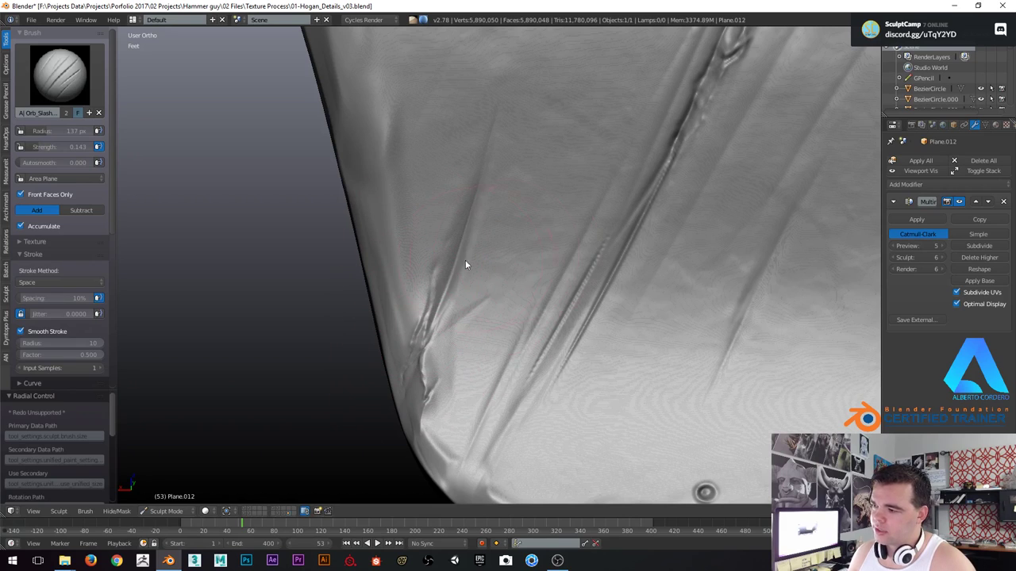
drag(580, 102, 489, 379)
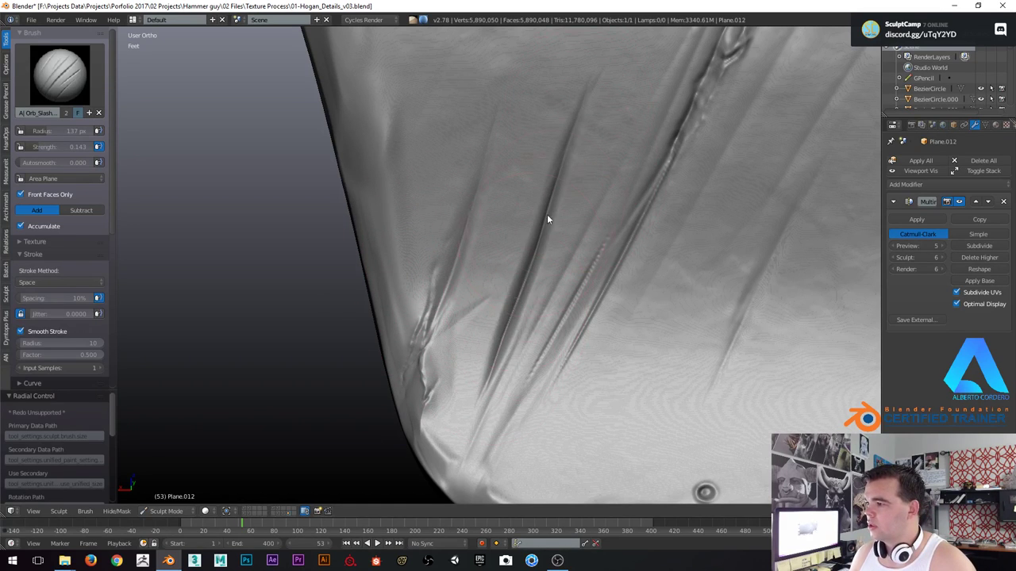
key(ctrl+z)
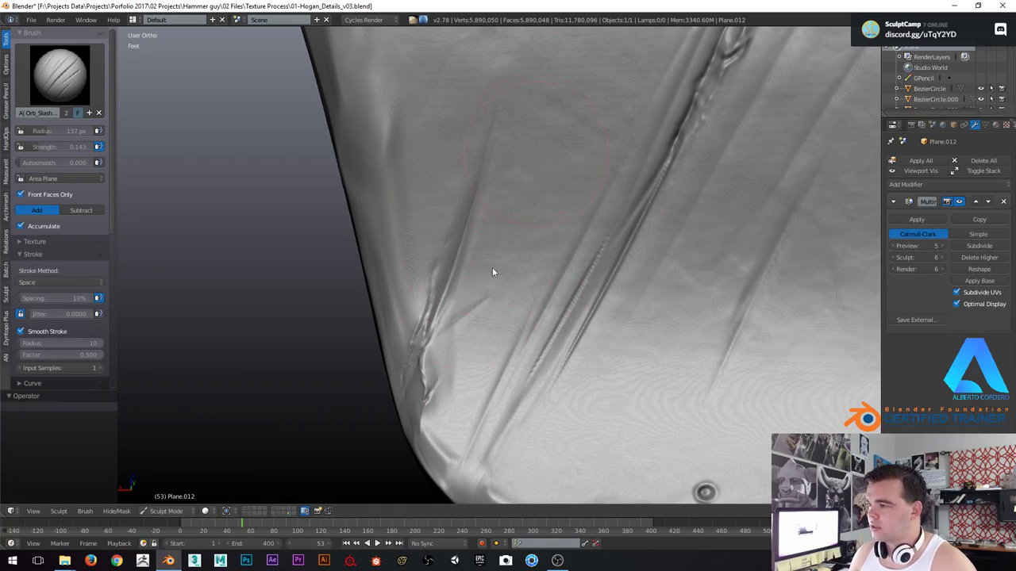
scroll(460, 387, down, 7)
drag(481, 165, 429, 274)
mouse_move(501, 173)
middle_down()
mouse_move(433, 209)
mouse_move(469, 196)
mouse_move(502, 234)
mouse_move(504, 303)
mouse_move(513, 300)
mouse_move(498, 257)
middle_up()
key(ctrl+z)
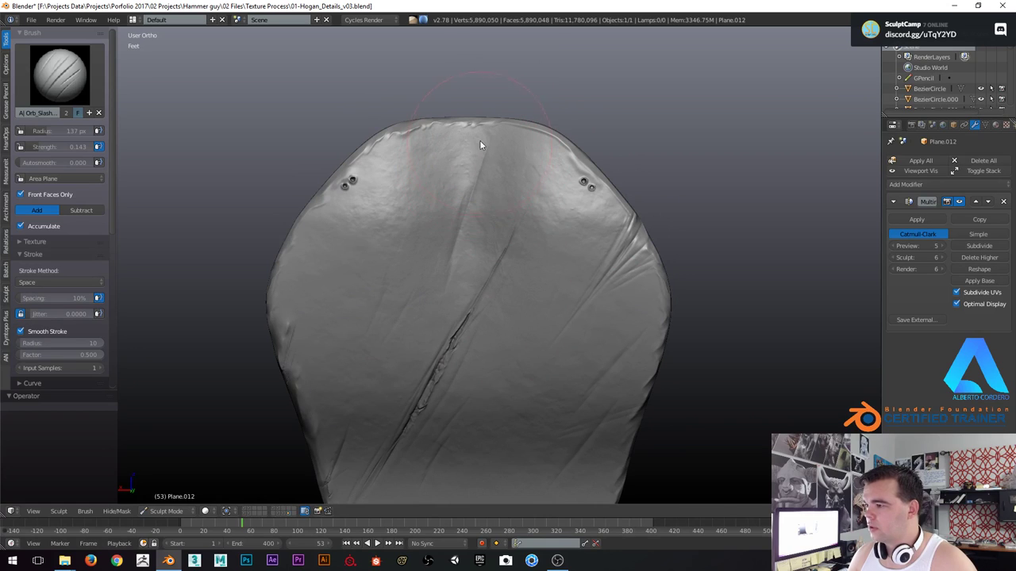
Carve a long diagonal slash running down from the plate's top edge, above the central gash, and reinforce it with overlapping Orb_Slash strokes.
drag(480, 141, 427, 298)
drag(496, 126, 448, 197)
mouse_move(449, 197)
middle_down()
mouse_move(449, 151)
mouse_move(451, 178)
middle_up()
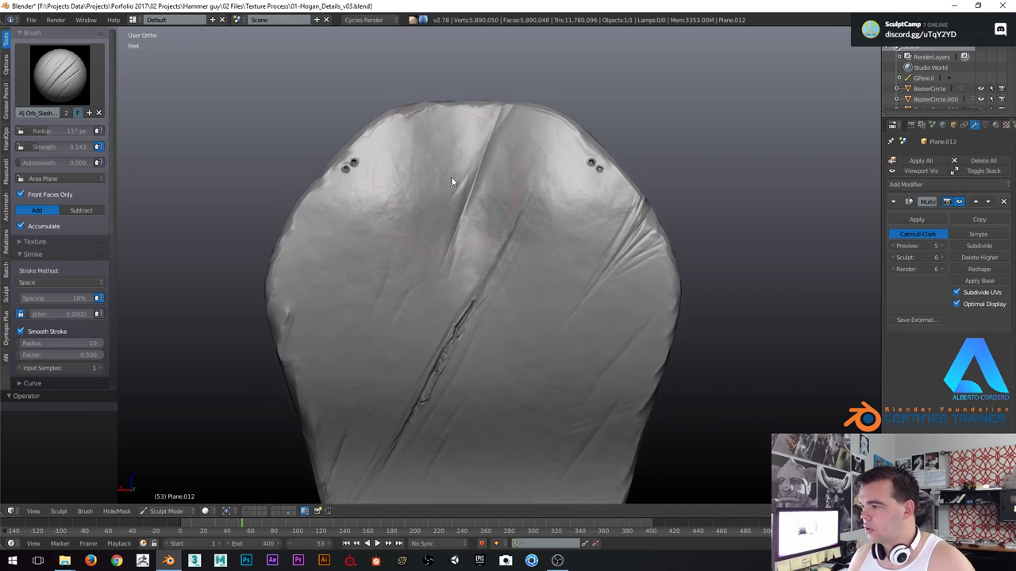
scroll(451, 181, up, 4)
shift+middle_drag(449, 212, 429, 261)
drag(497, 107, 440, 232)
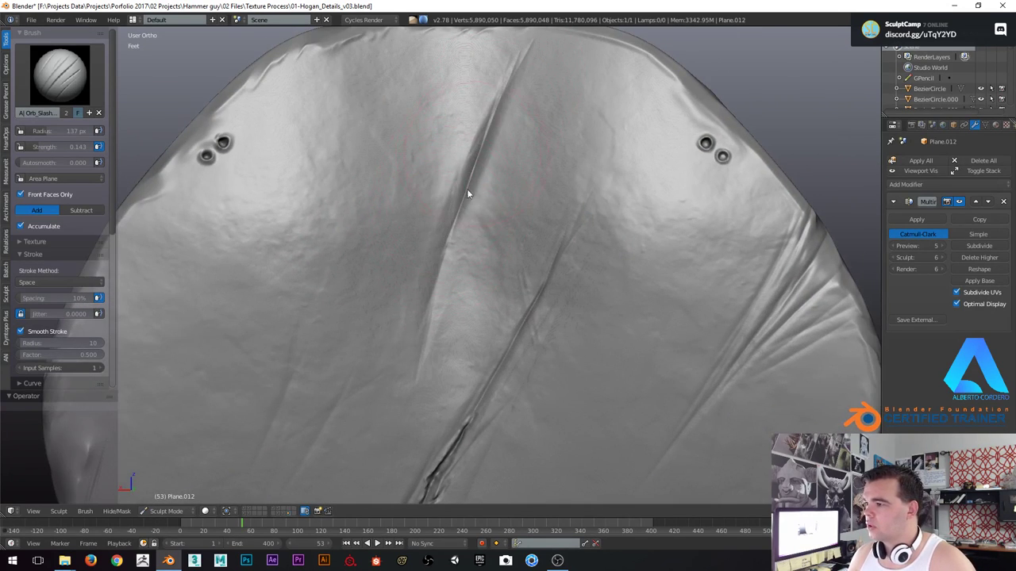
Crease ragged notches along the right side of the new slash using the Crease brush at 20 px radius and 0.600 strength.
scroll(467, 193, down, 5)
scroll(455, 195, up, 8)
key(shift+c)
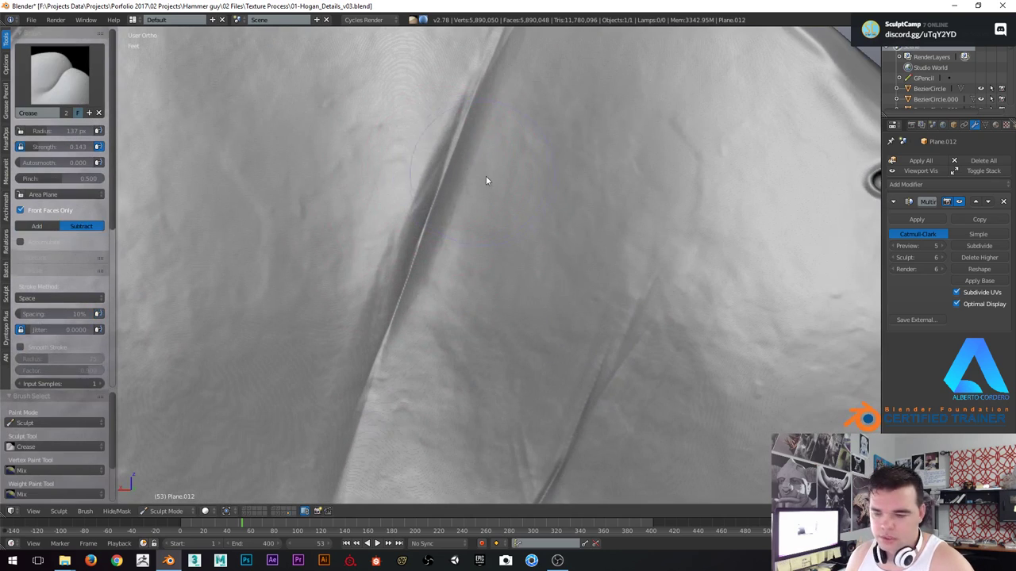
key(f)
click(432, 177)
key(shift+f)
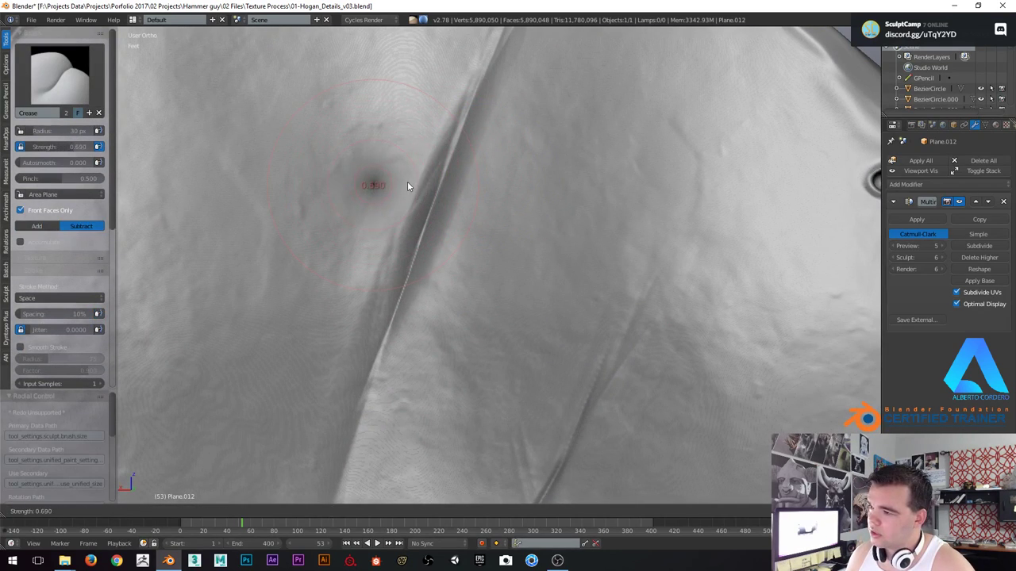
click(424, 188)
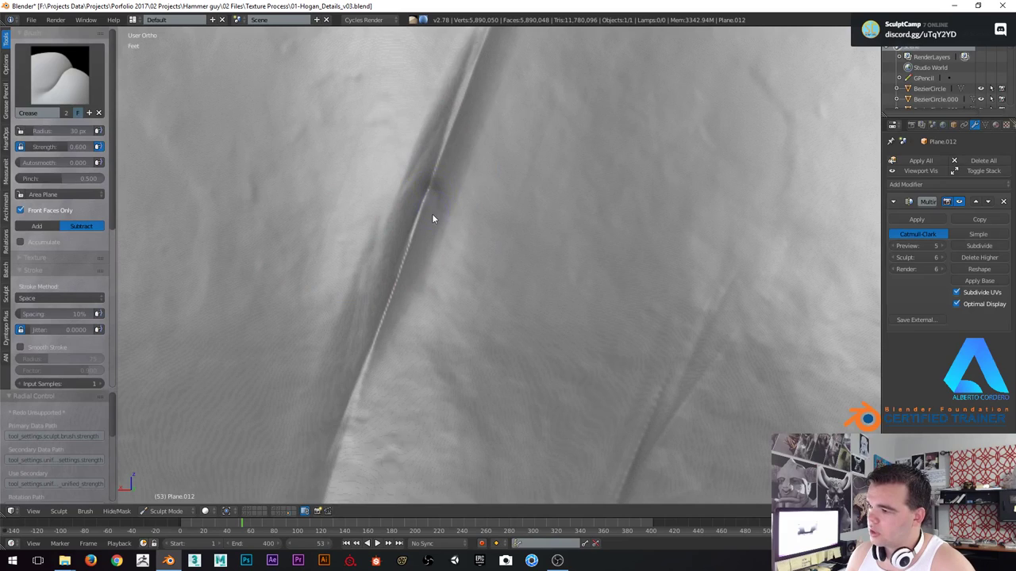
key(f)
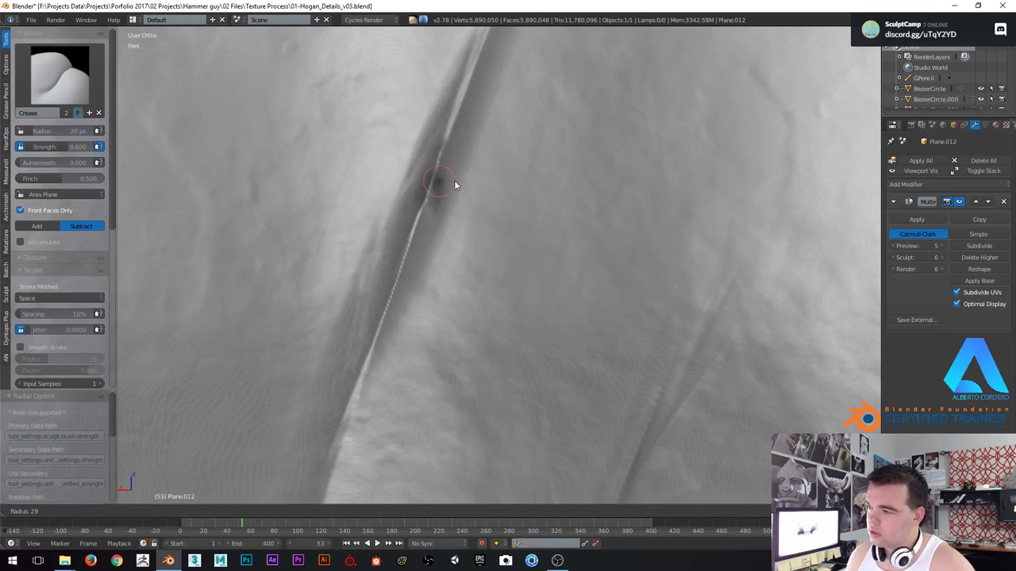
click(446, 187)
drag(442, 201, 442, 224)
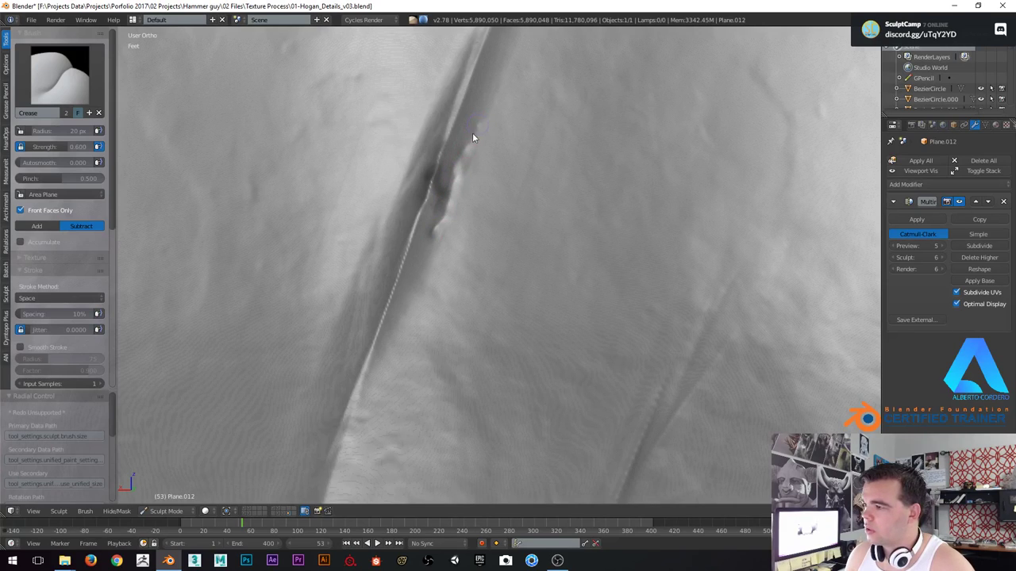
ctrl+drag(472, 133, 443, 222)
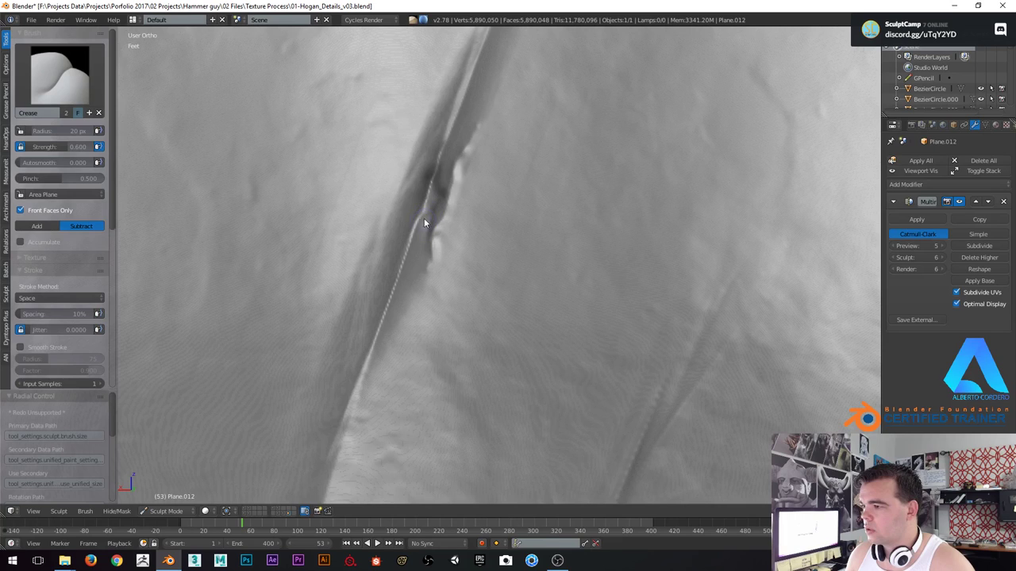
Extend the ragged tear up the slash to a pinched upper end and crease a short notch at its lower-left side.
middle_drag(424, 194, 443, 201)
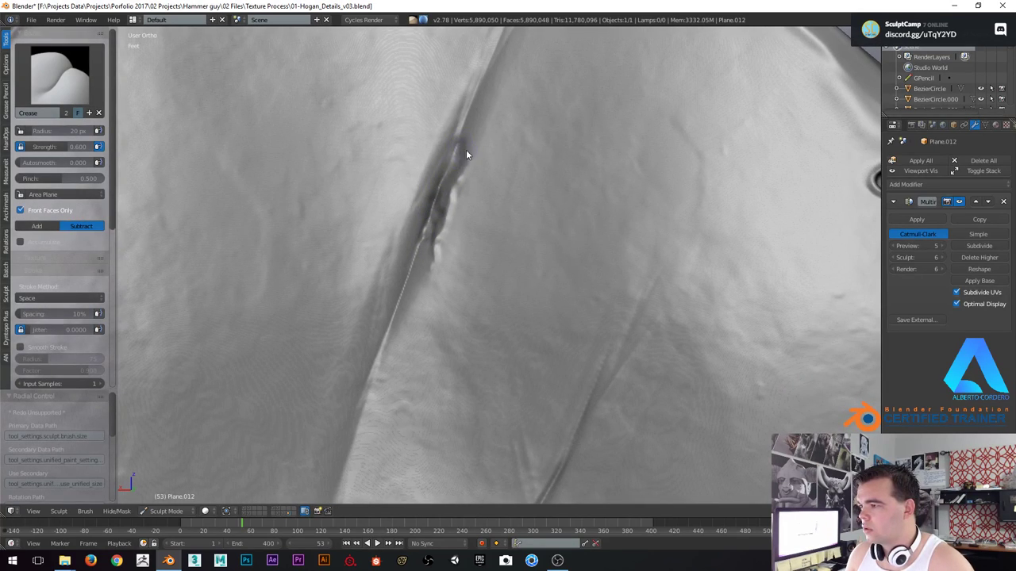
middle_drag(448, 162, 469, 119)
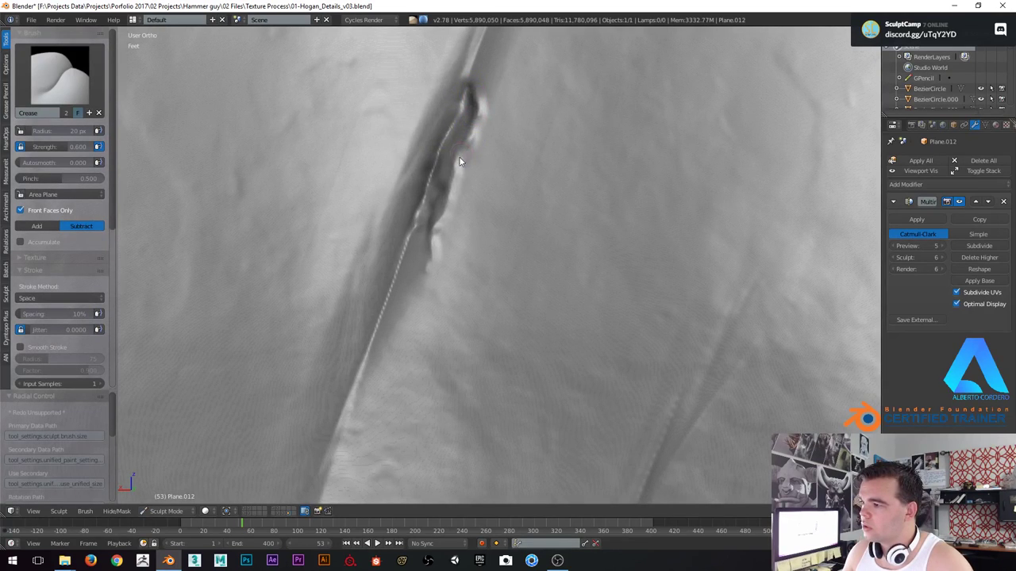
mouse_move(458, 176)
ctrl+middle_down()
mouse_move(428, 224)
mouse_move(417, 278)
ctrl+middle_up()
middle_drag(440, 207, 431, 256)
scroll(461, 213, up, 3)
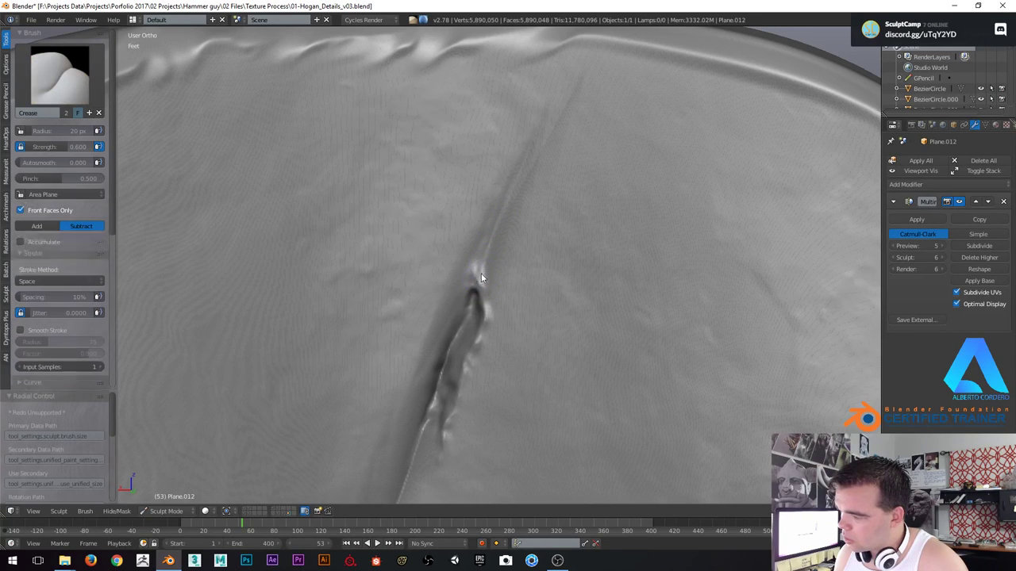
mouse_move(497, 214)
middle_down()
mouse_move(468, 258)
mouse_move(483, 212)
middle_up()
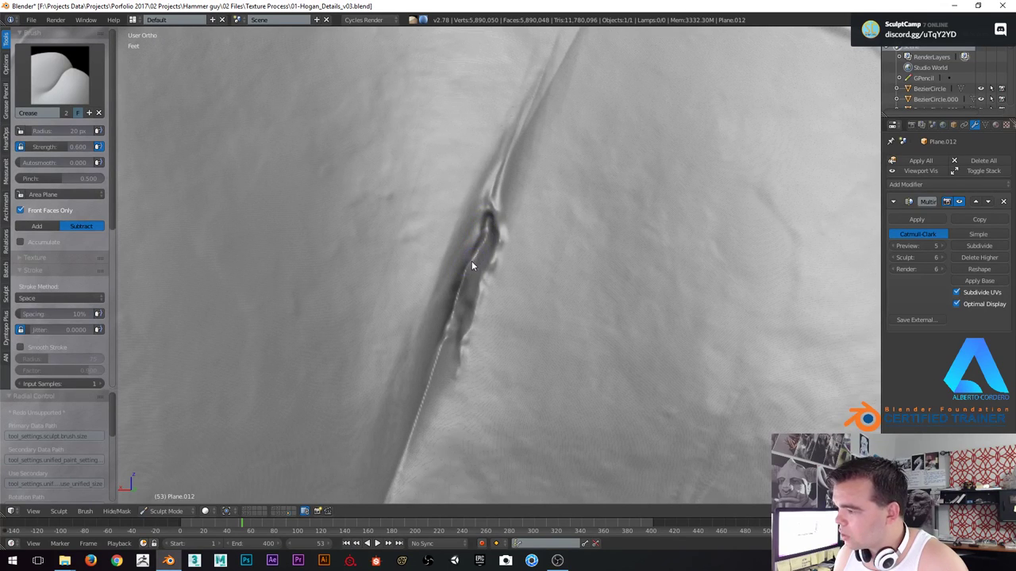
scroll(483, 248, down, 2)
scroll(465, 196, up, 3)
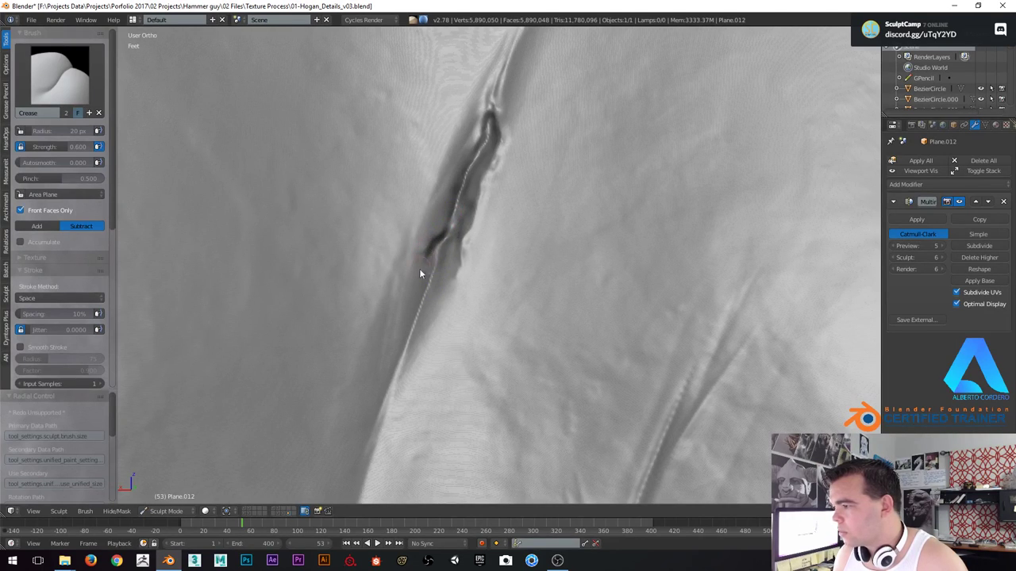
scroll(420, 272, down, 2)
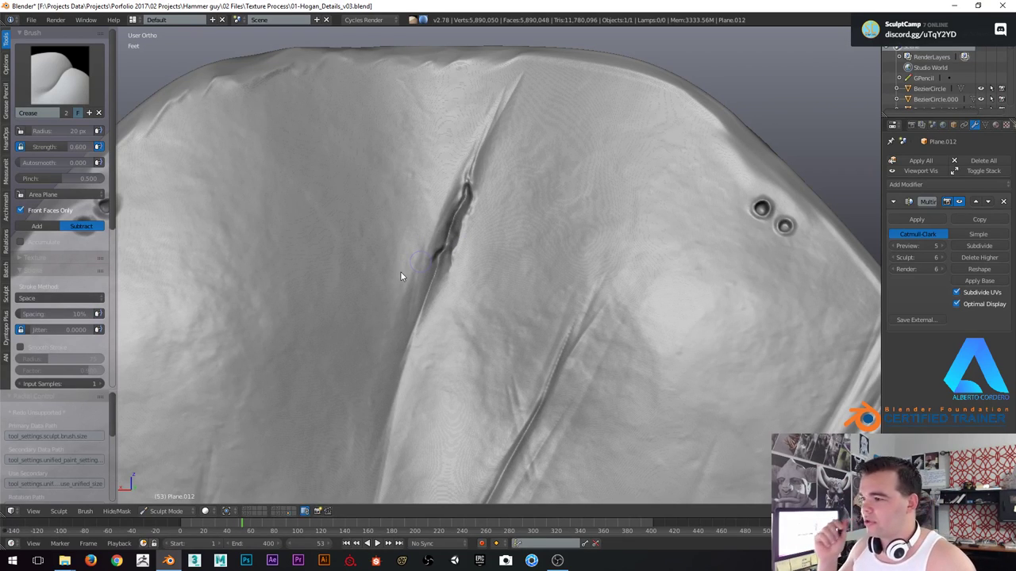
click(401, 273)
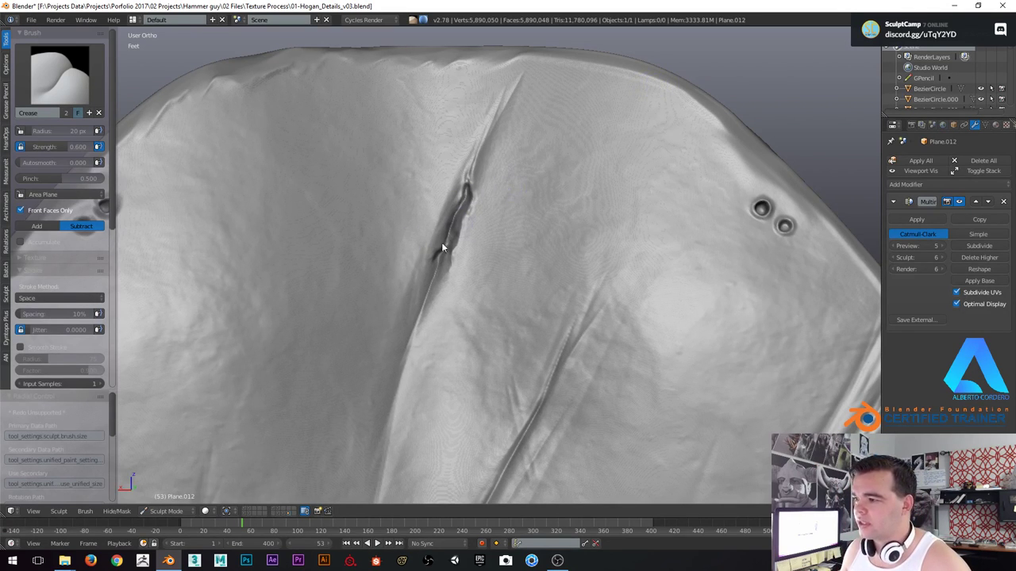
Raise the Crease brush strength to 0.757 and deepen the jagged left edge of the tear up to its upper end.
scroll(441, 238, up, 5)
scroll(452, 214, up, 2)
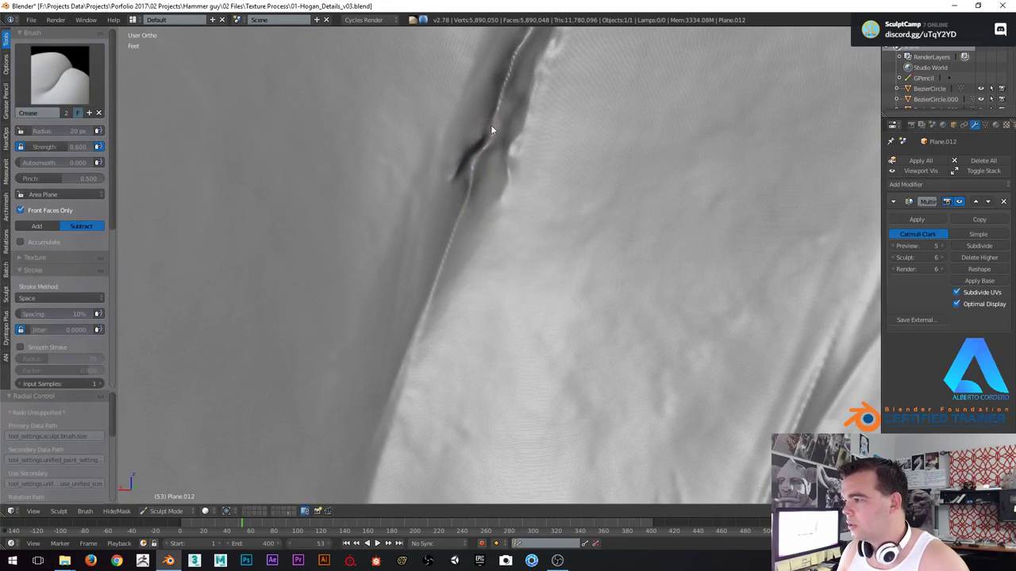
middle_drag(500, 96, 485, 163)
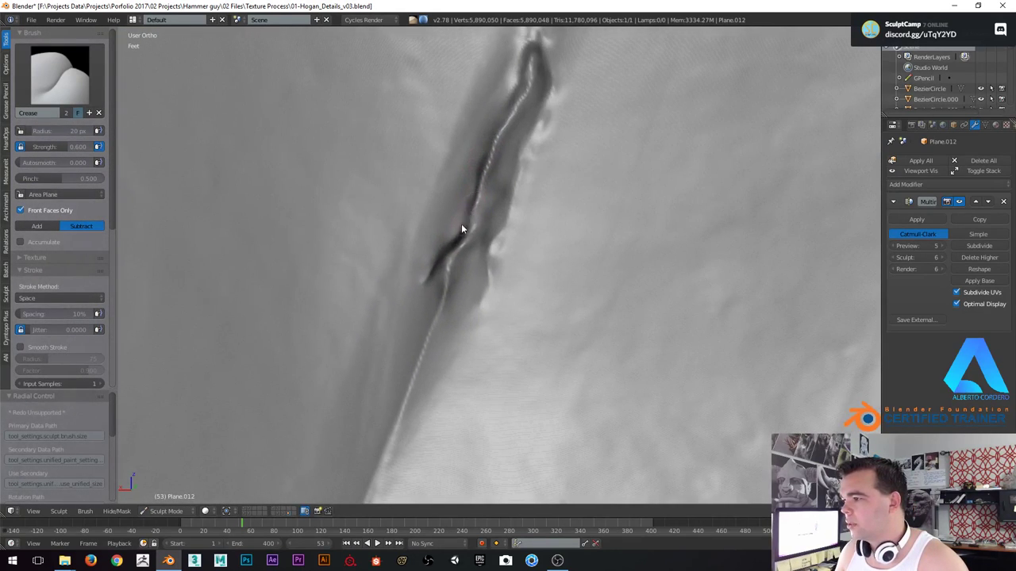
middle_drag(461, 228, 494, 206)
key(shift+f)
click(483, 209)
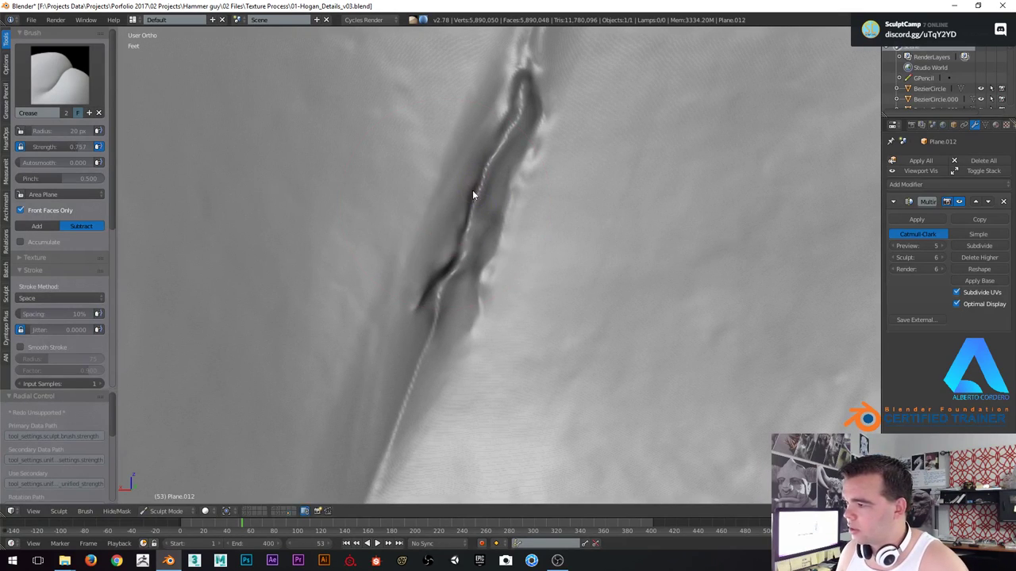
drag(442, 258, 469, 225)
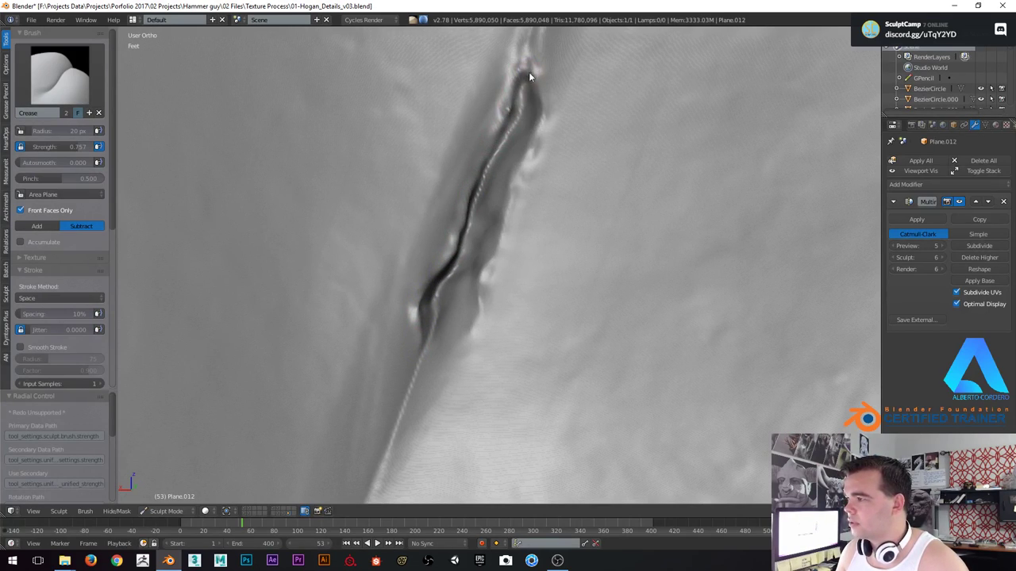
Continue the torn crease down the slash with ragged notches on both sides, tapering toward the lower end.
ctrl+middle_drag(483, 181, 425, 356)
scroll(432, 354, down, 3)
scroll(472, 222, up, 6)
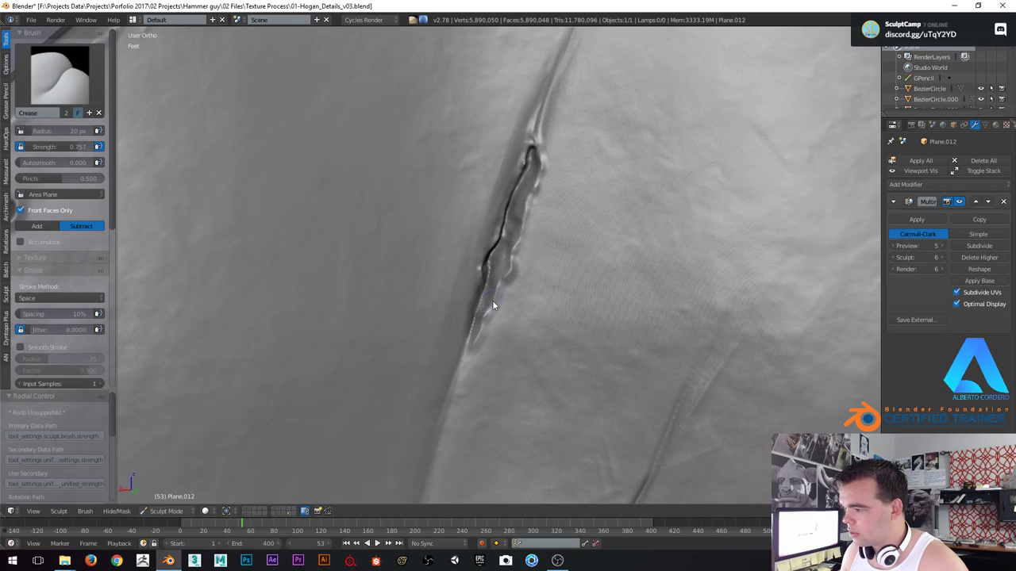
scroll(465, 357, down, 6)
scroll(432, 317, up, 2)
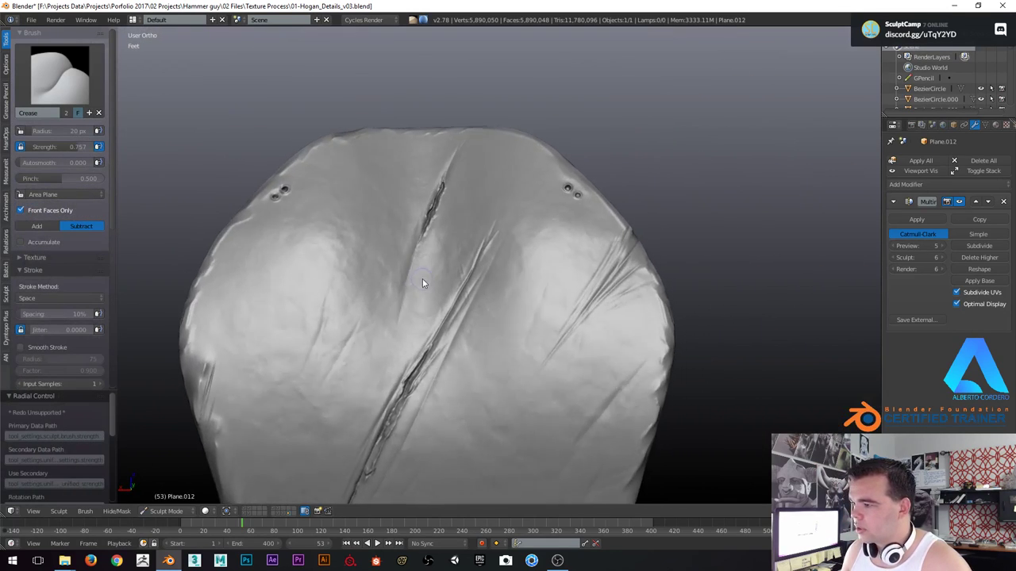
scroll(415, 287, up, 6)
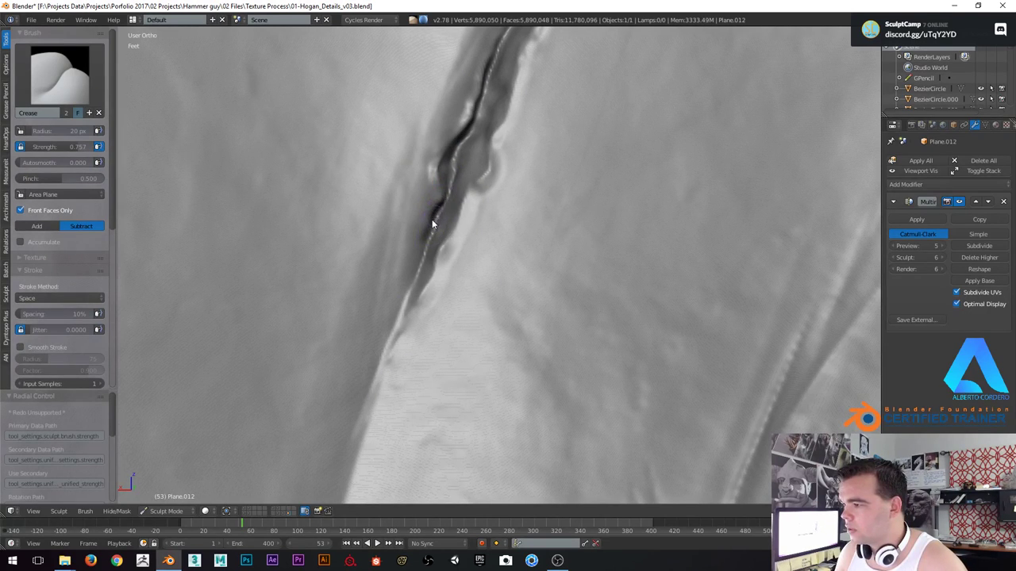
scroll(449, 197, down, 5)
scroll(427, 236, up, 4)
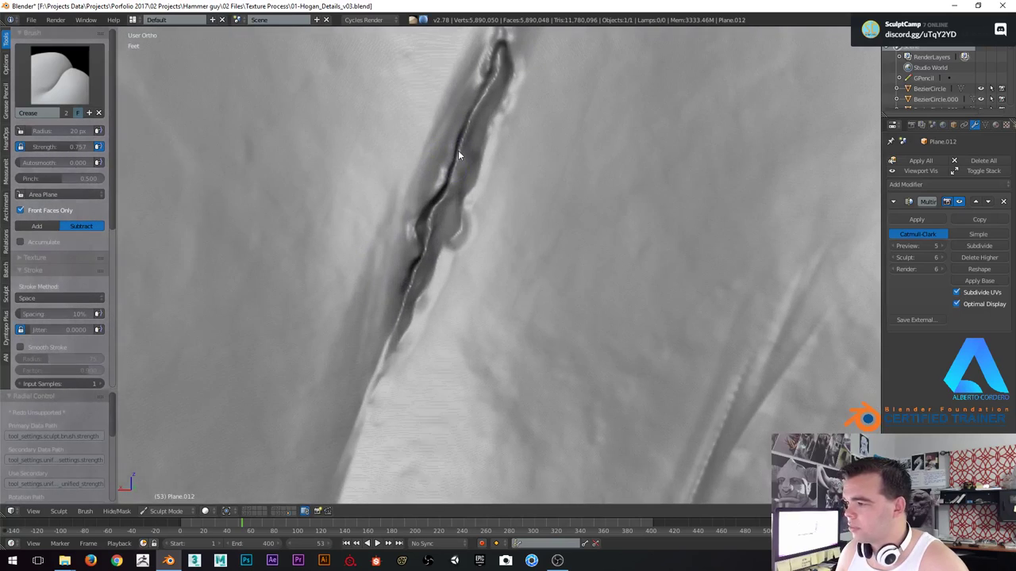
Switch to the multi-cut Orb_Slash brush at 109 px radius and 0.442 strength and try a cut branching from the tear's right edge.
shift+middle_drag(458, 150, 436, 192)
click(59, 75)
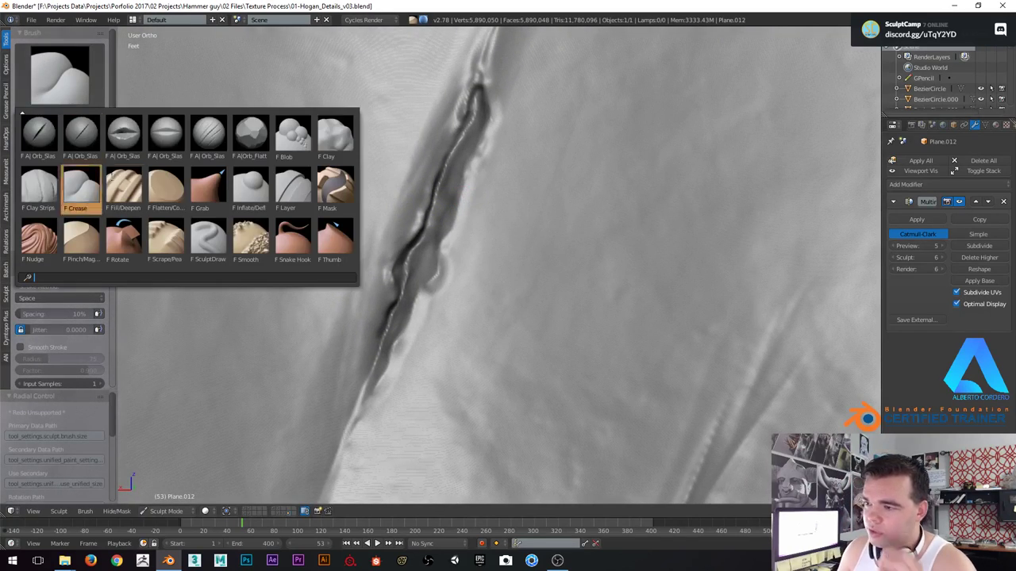
click(208, 135)
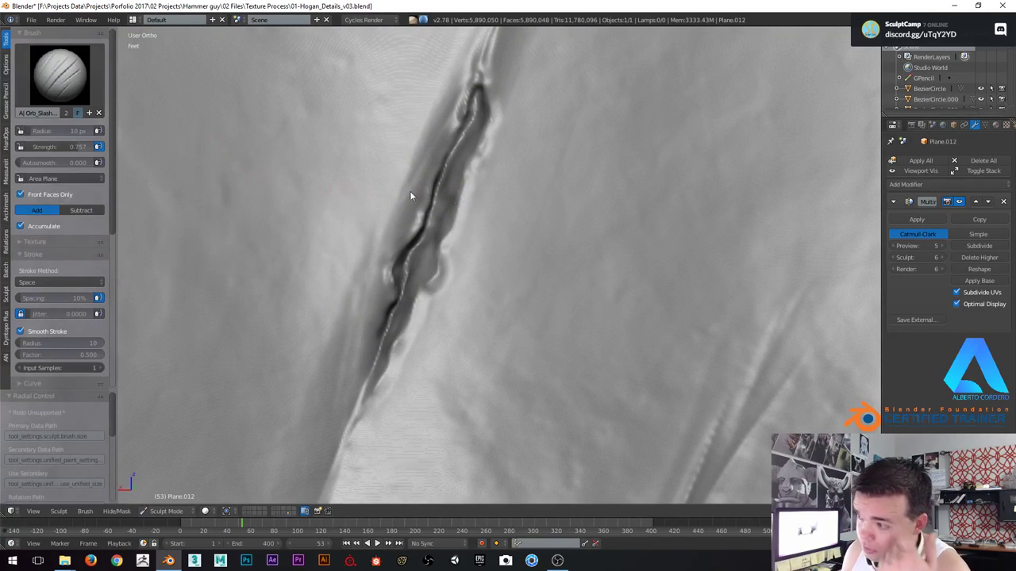
key(shift+f)
click(488, 230)
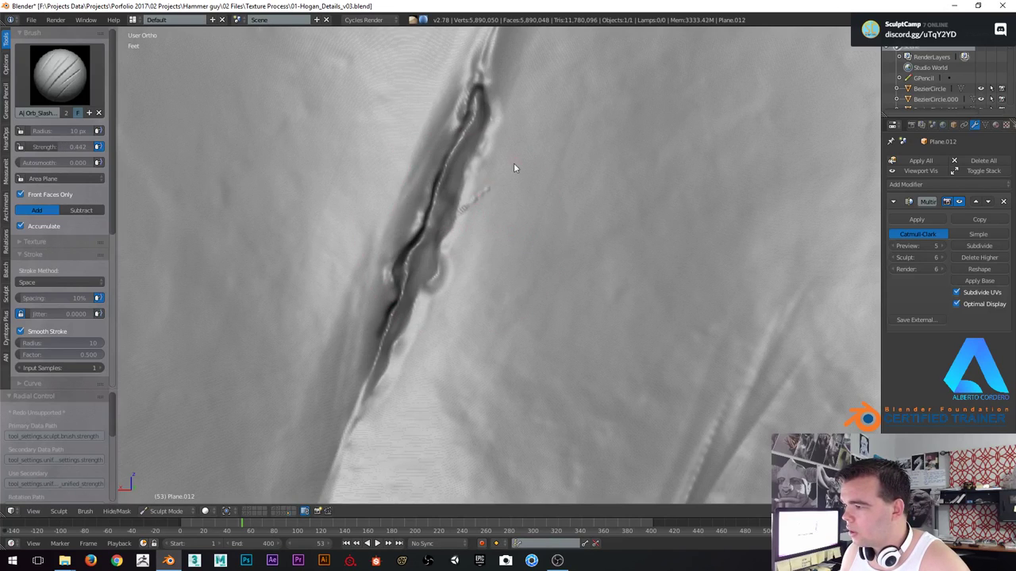
key(f)
click(544, 212)
drag(433, 242, 509, 145)
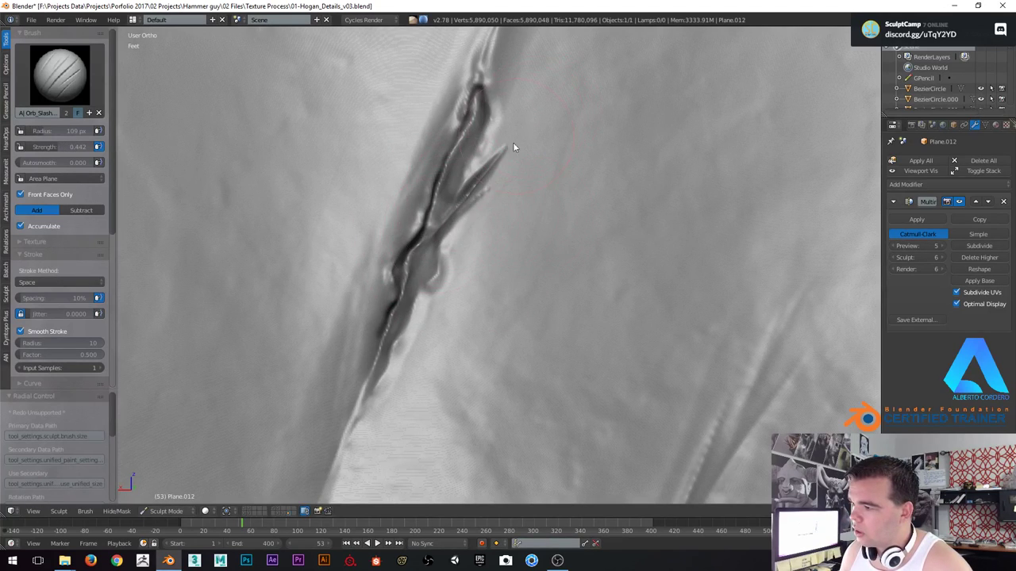
ctrl+middle_drag(435, 284, 464, 242)
key(ctrl+z)
Lower the Orb_Slash strength to 0.193 and carve a faint diagonal cut across the tear toward the plate's top edge.
key(shift+f)
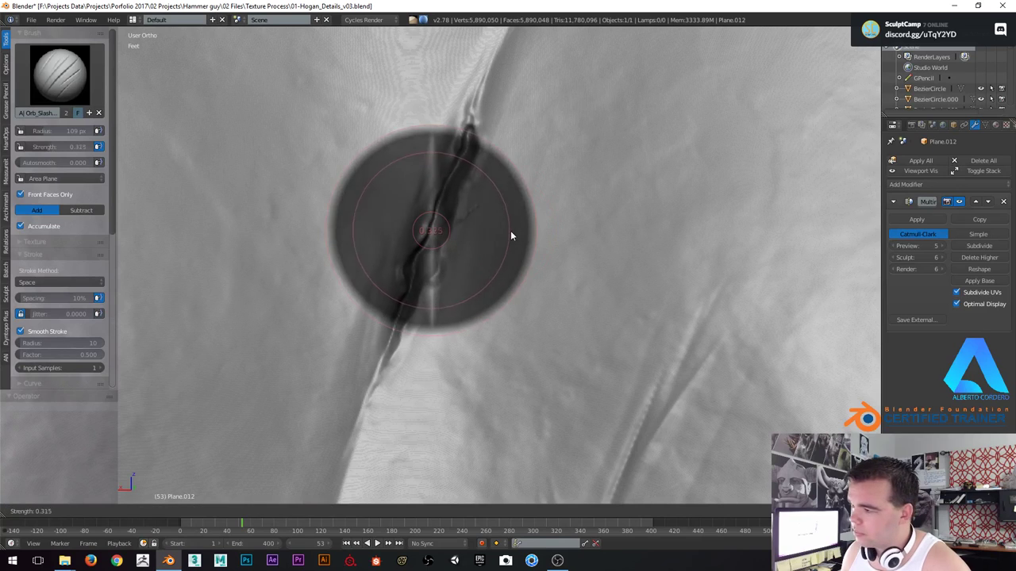
click(474, 242)
drag(474, 241, 519, 115)
scroll(435, 230, down, 2)
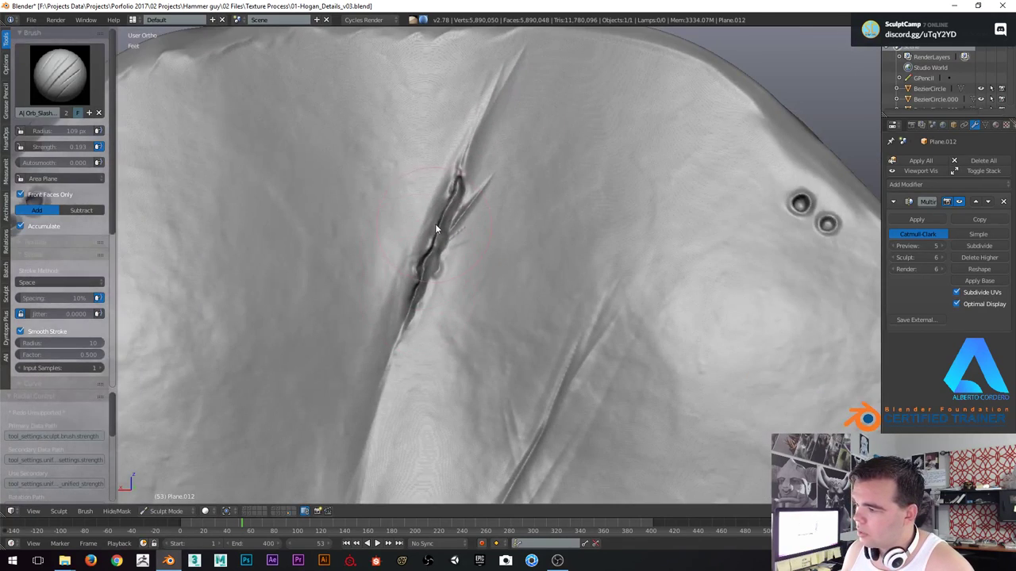
key(ctrl+z)
drag(426, 262, 486, 144)
scroll(447, 242, down, 3)
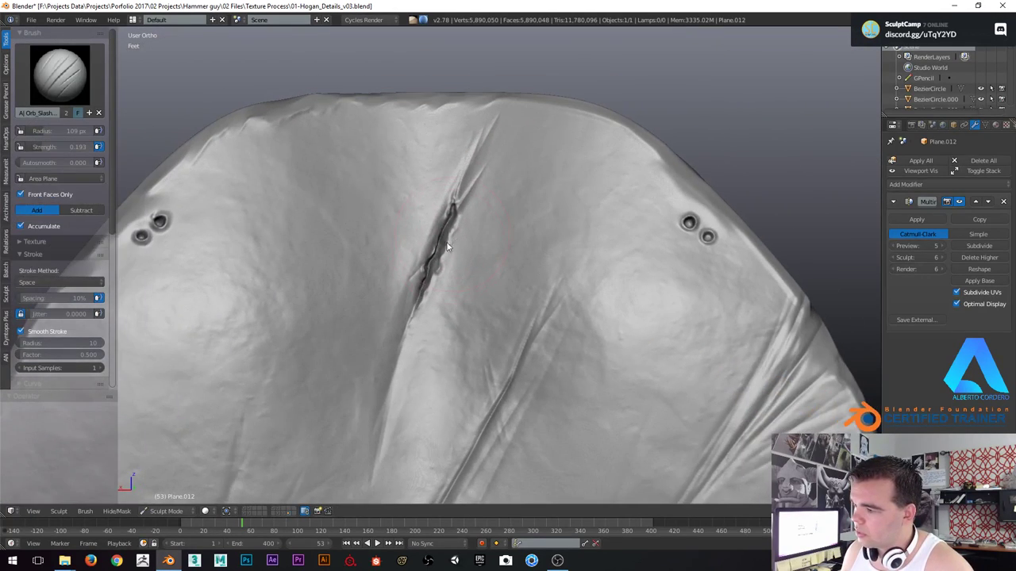
Carve fine diagonal cuts branching off the lower end and left side of the tear.
scroll(440, 256, up, 2)
mouse_move(358, 370)
middle_down()
mouse_move(434, 261)
mouse_move(386, 367)
mouse_move(404, 356)
middle_up()
scroll(413, 333, down, 3)
scroll(476, 171, up, 5)
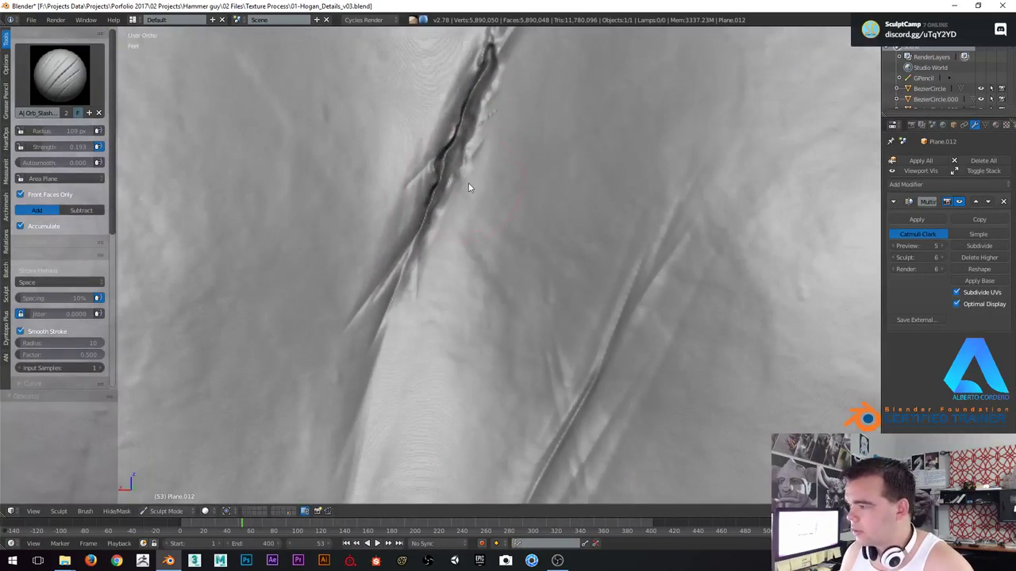
Carve faint diagonal cuts across the plate's upper-left rim around the pair of holes with the multi-cut Orb_Slash brush.
scroll(405, 300, down, 6)
mouse_move(405, 302)
middle_down()
mouse_move(422, 246)
mouse_move(460, 202)
mouse_move(448, 276)
mouse_move(459, 246)
mouse_move(463, 269)
mouse_move(426, 299)
mouse_move(449, 311)
mouse_move(431, 300)
mouse_move(441, 278)
middle_up()
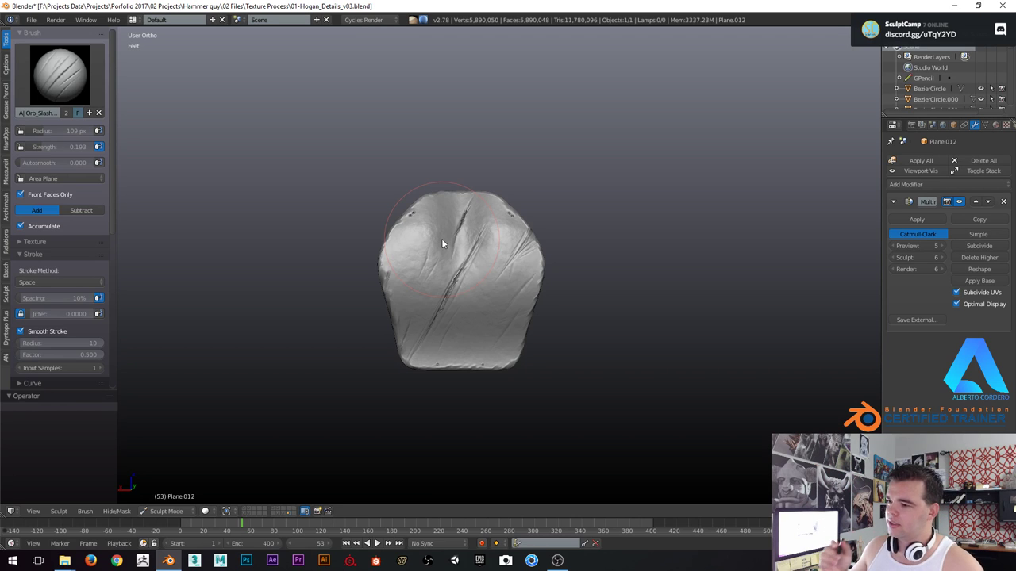
scroll(368, 224, up, 5)
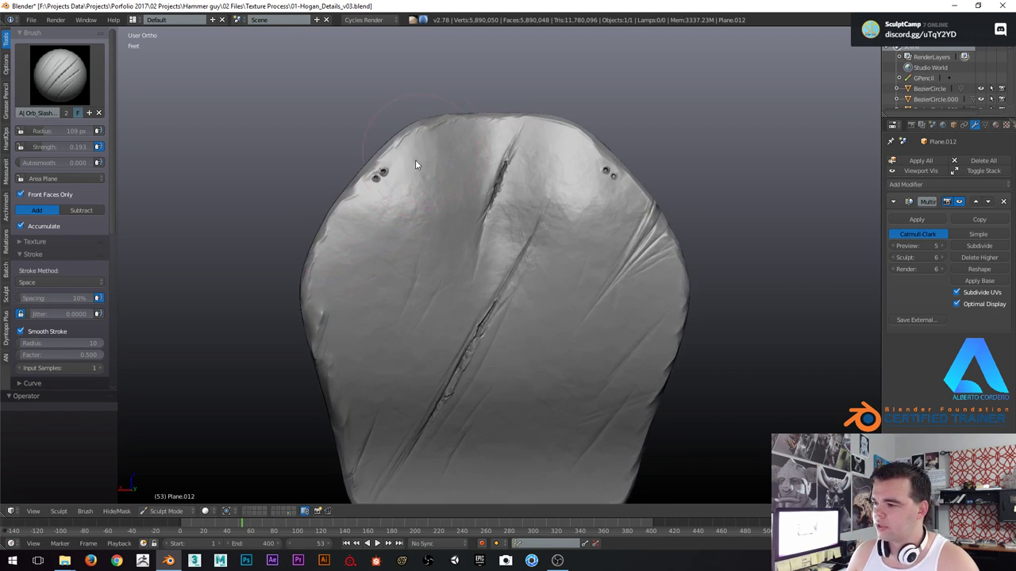
scroll(416, 160, up, 5)
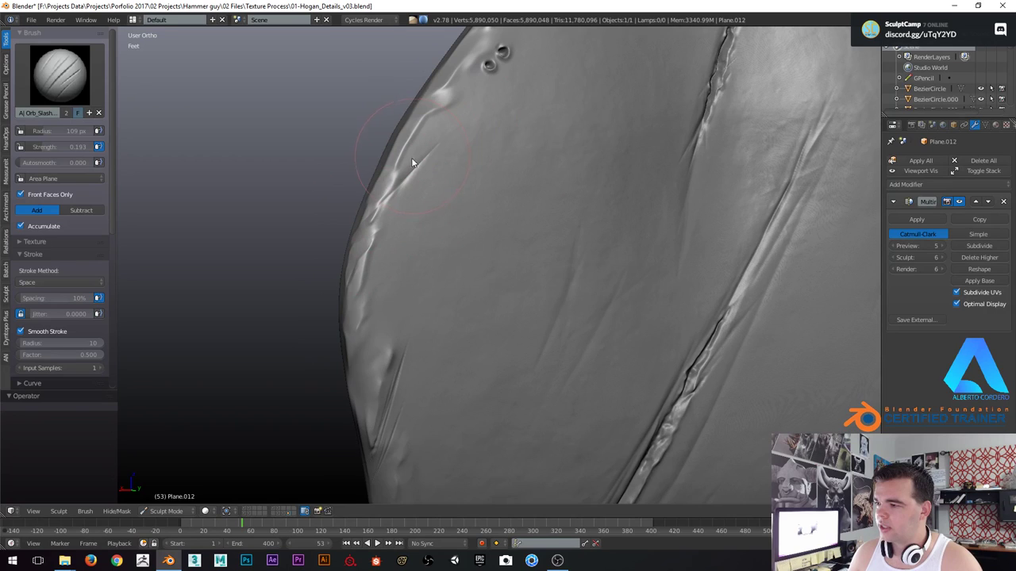
scroll(409, 175, down, 2)
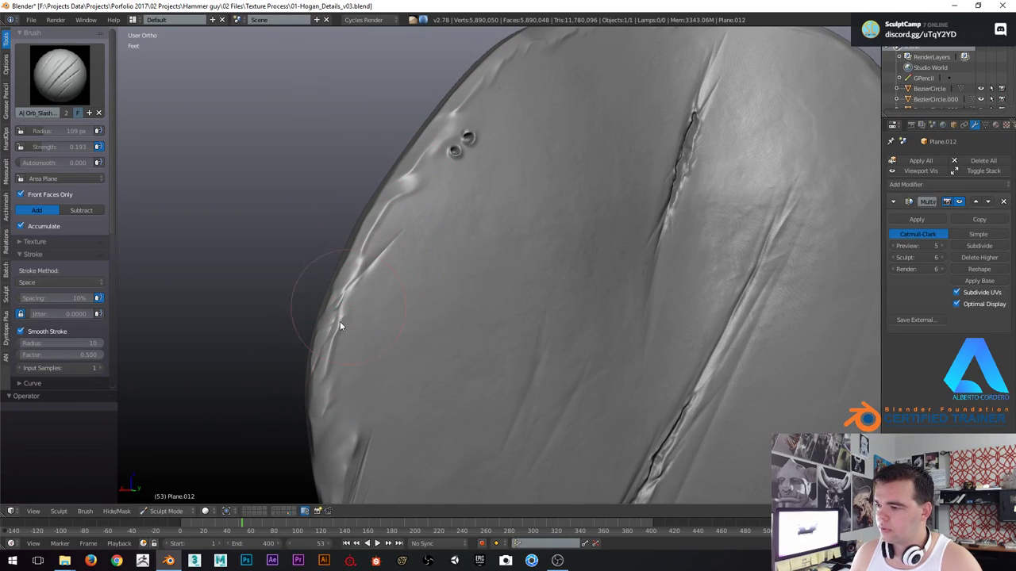
mouse_move(405, 206)
middle_down()
mouse_move(378, 282)
mouse_move(403, 276)
mouse_move(460, 200)
mouse_move(438, 287)
middle_up()
mouse_move(427, 379)
middle_down()
mouse_move(463, 244)
mouse_move(444, 227)
mouse_move(535, 212)
mouse_move(374, 197)
middle_up()
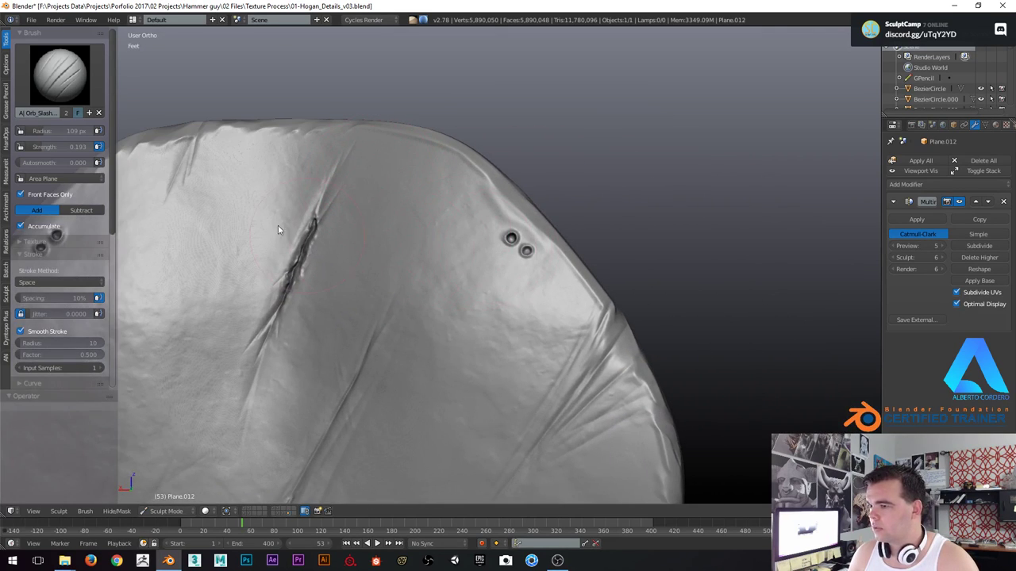
Reduce the Orb_Slash radius to 80 px and carve narrow cuts through the top rim between the left holes and the upper tear.
mouse_move(278, 230)
middle_down()
mouse_move(338, 206)
mouse_move(389, 203)
mouse_move(340, 164)
middle_up()
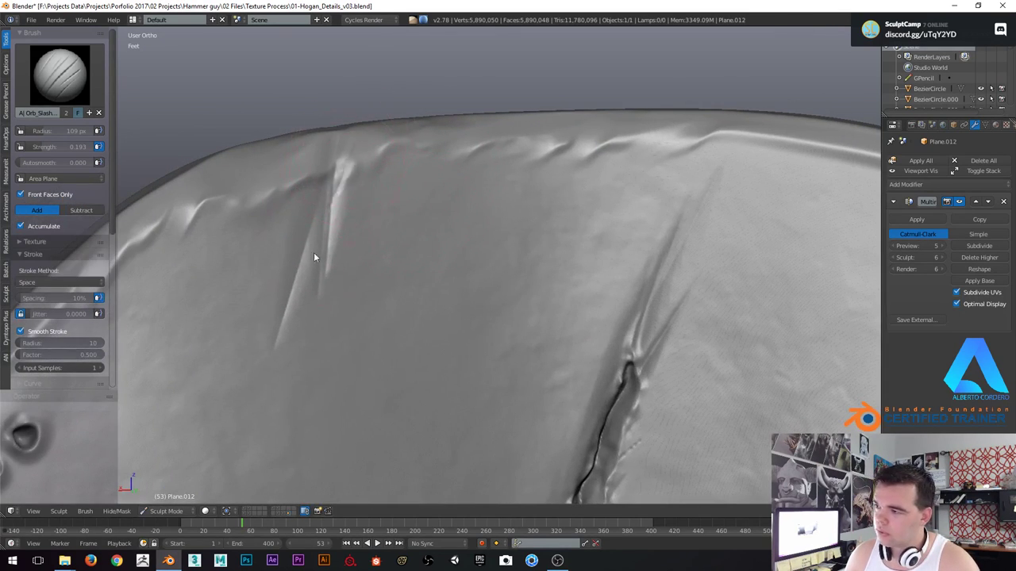
mouse_move(314, 252)
mouse_down()
mouse_move(362, 174)
mouse_move(328, 251)
mouse_up()
key(f)
click(348, 178)
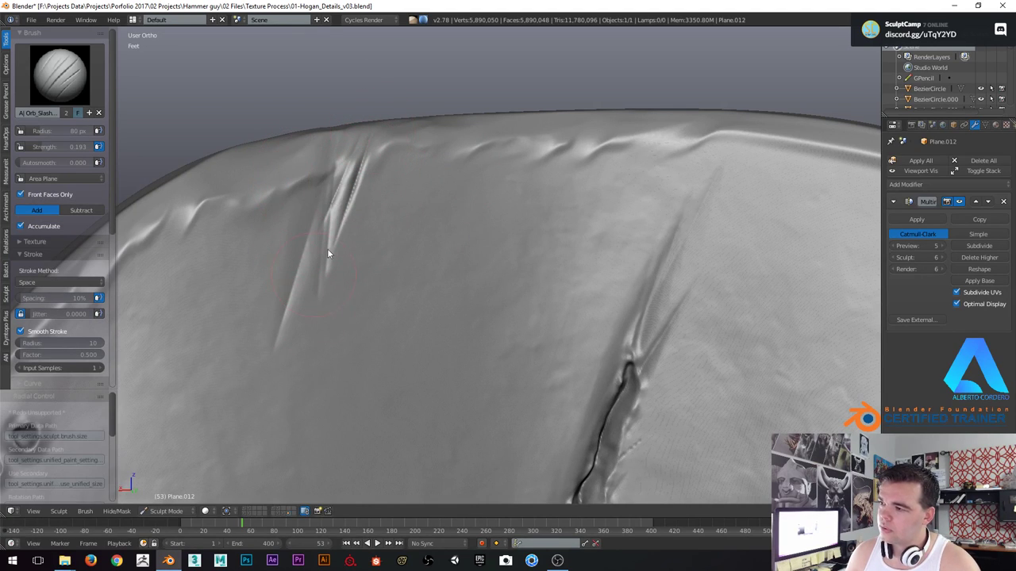
Add a short diagonal slash across the top rim closer to the left pair of holes.
middle_drag(367, 160, 371, 169)
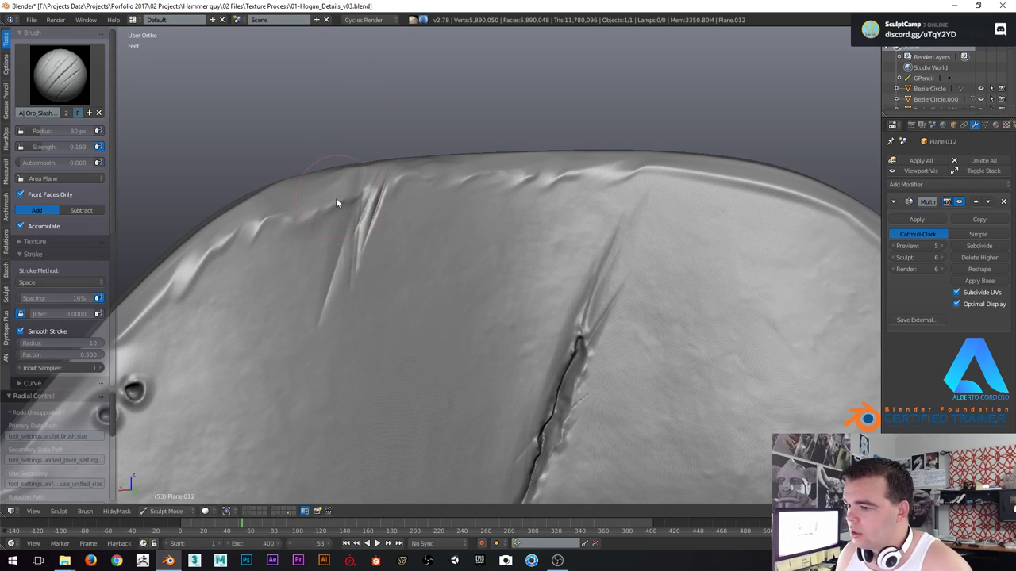
middle_drag(357, 182, 381, 178)
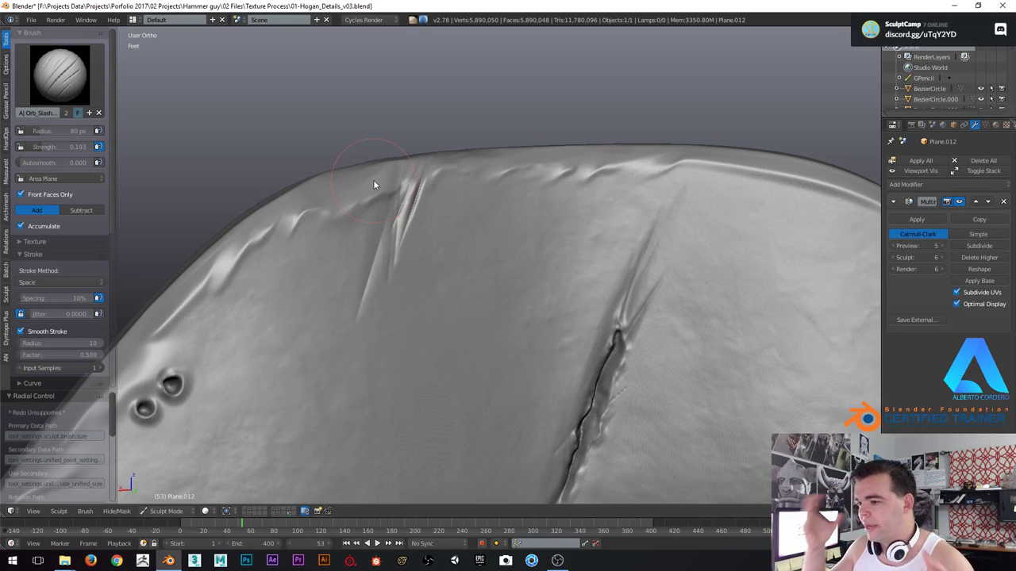
drag(285, 206, 272, 263)
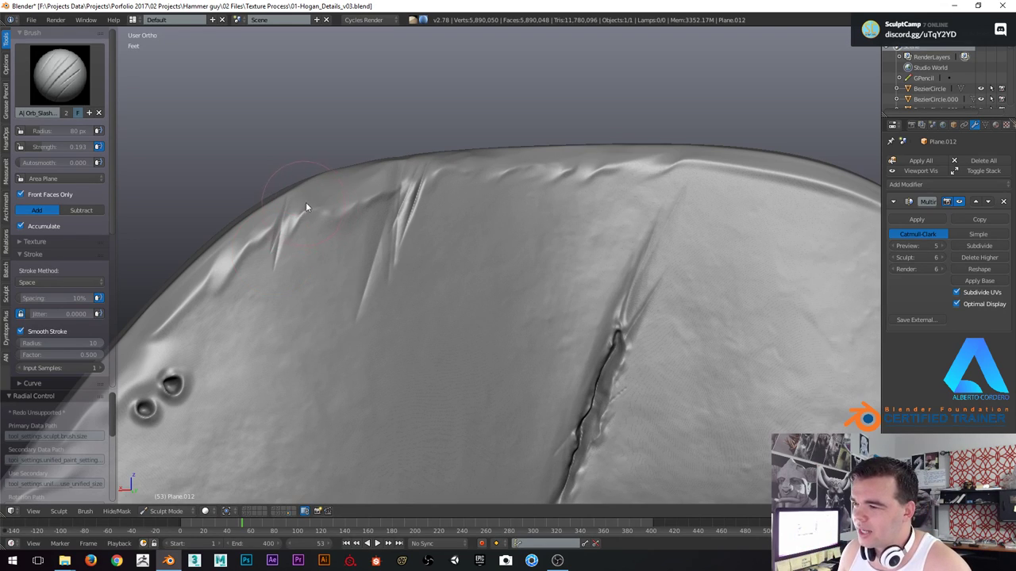
mouse_move(306, 207)
mouse_down()
mouse_move(304, 227)
mouse_move(319, 200)
mouse_up()
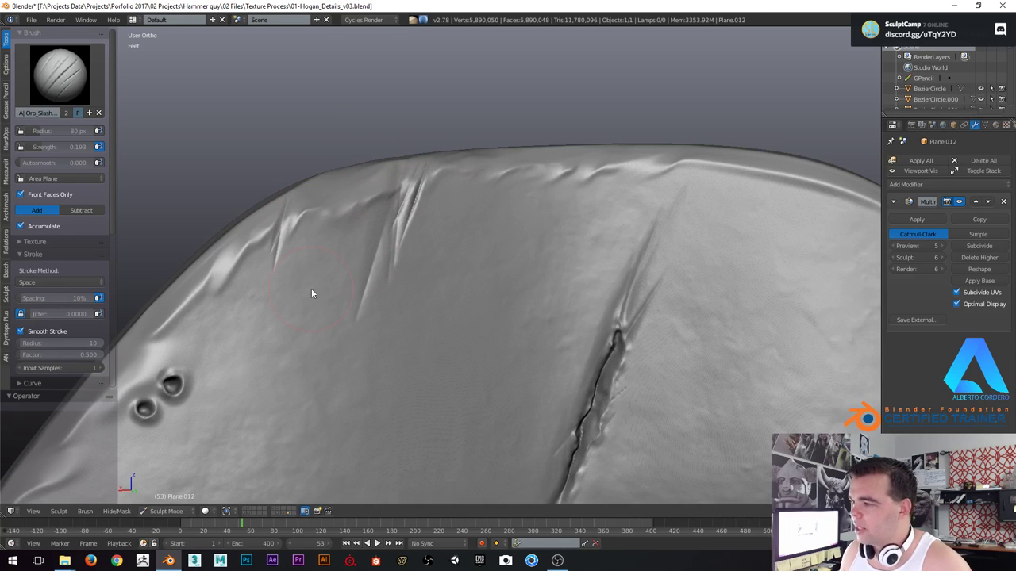
Carve fine diagonal cuts across the smooth upper-right rim between the tear and the right pair of holes.
mouse_move(479, 170)
ctrl+middle_down()
mouse_move(422, 345)
mouse_move(435, 177)
mouse_move(422, 213)
mouse_move(468, 203)
ctrl+middle_up()
ctrl+middle_drag(468, 202, 496, 217)
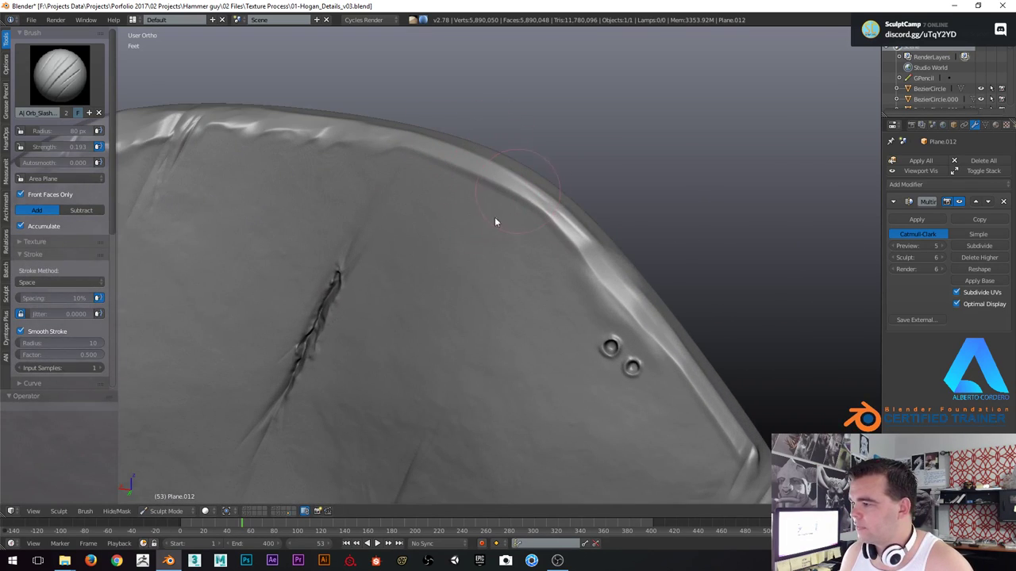
middle_drag(469, 274, 553, 206)
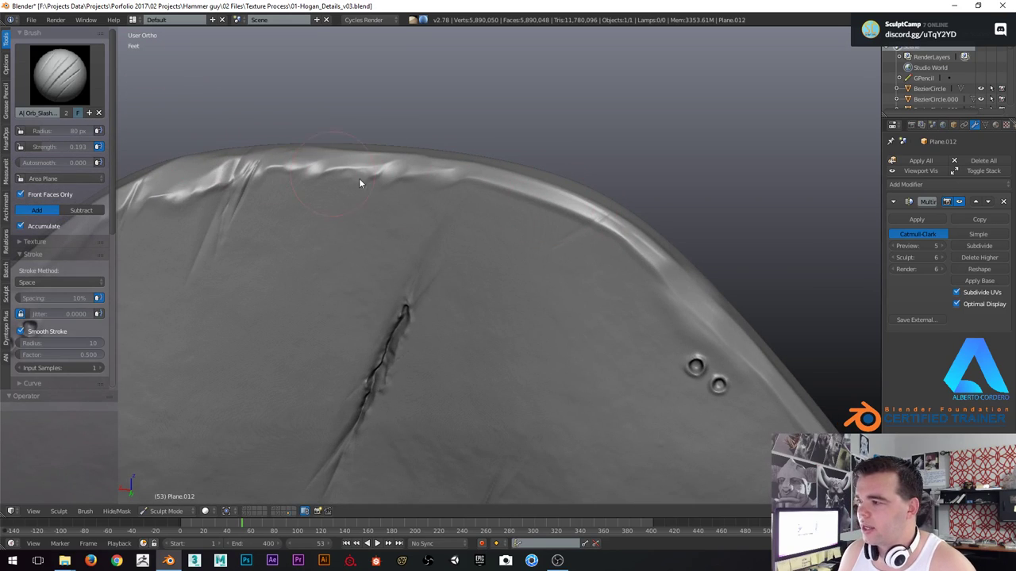
middle_drag(359, 181, 509, 215)
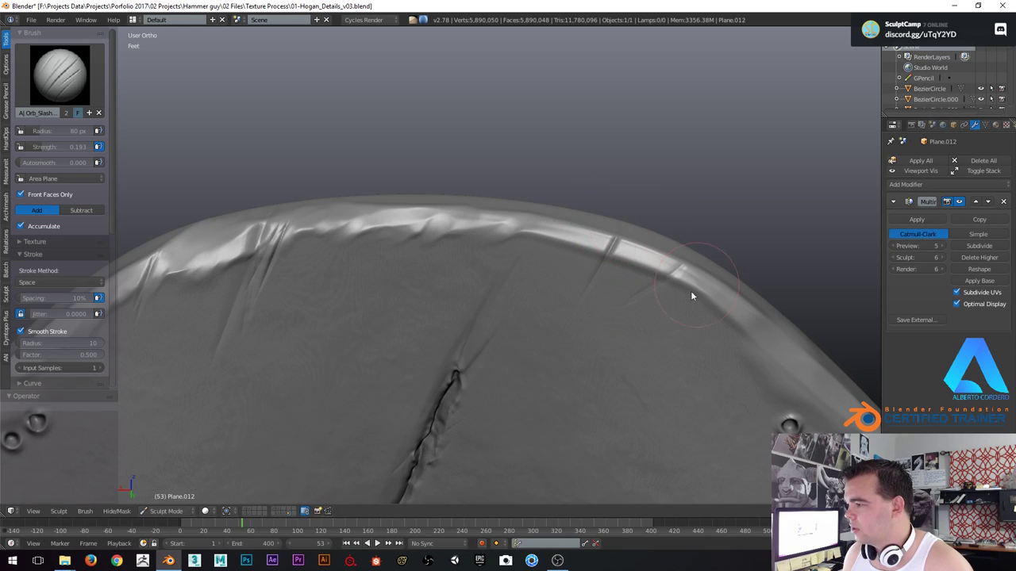
middle_drag(690, 296, 476, 282)
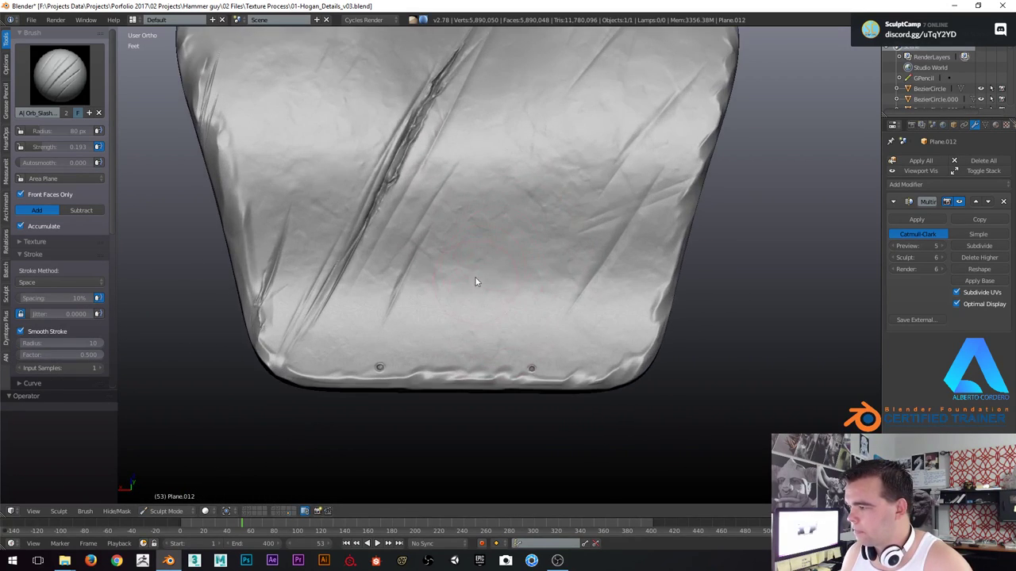
Carve faint diagonal cuts into the plate's lower-right side rim, above the rounded bottom corner.
scroll(448, 242, down, 5)
mouse_move(448, 242)
middle_down()
mouse_move(419, 282)
mouse_move(488, 202)
mouse_move(426, 217)
mouse_move(444, 195)
mouse_move(516, 209)
mouse_move(576, 180)
middle_up()
scroll(488, 202, up, 4)
scroll(576, 180, up, 3)
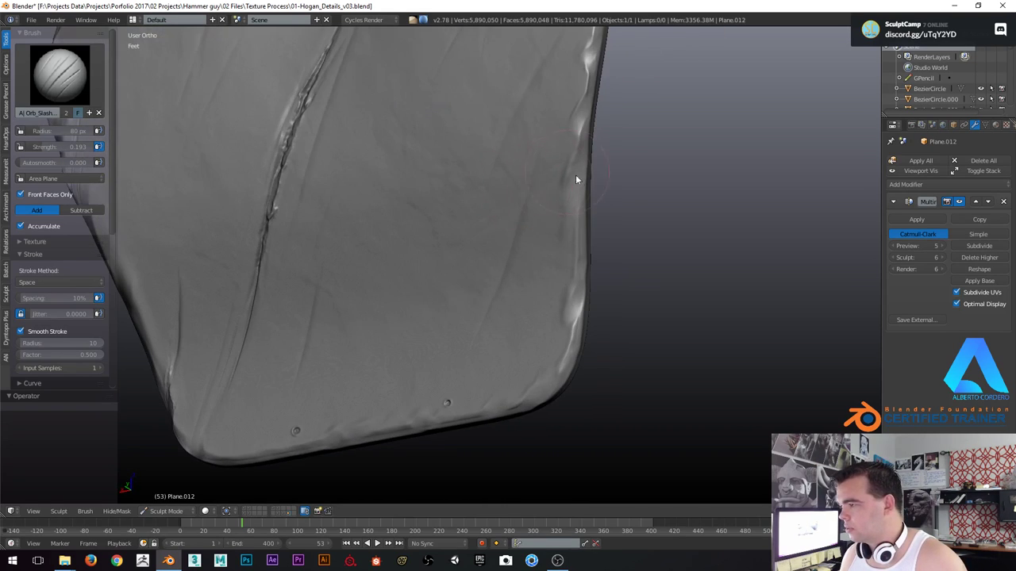
middle_drag(553, 247, 616, 236)
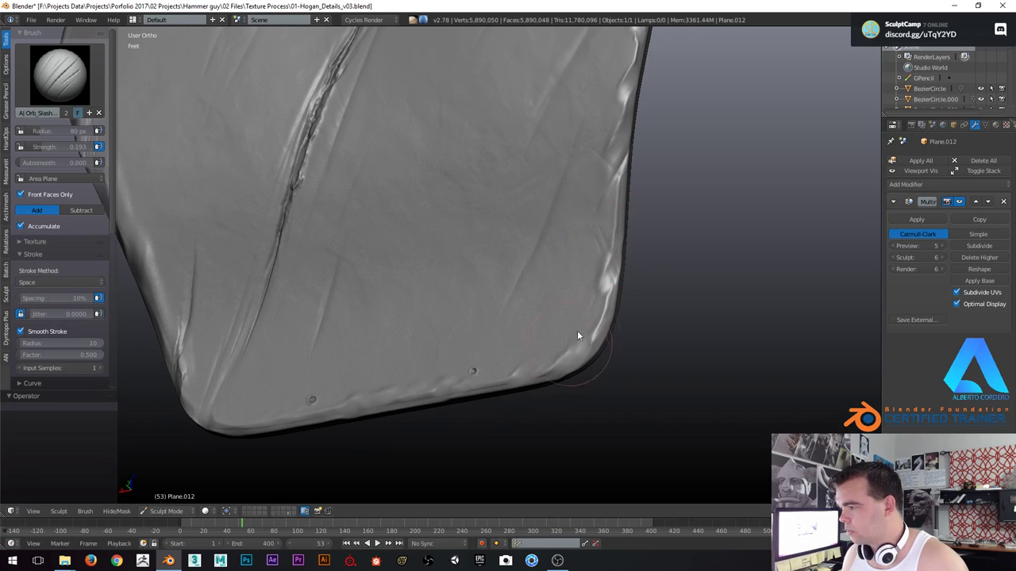
middle_drag(577, 330, 636, 321)
Switch to the thin Orb_Line brush and try straight diagonal cuts near the plate's lower-right edge.
click(60, 75)
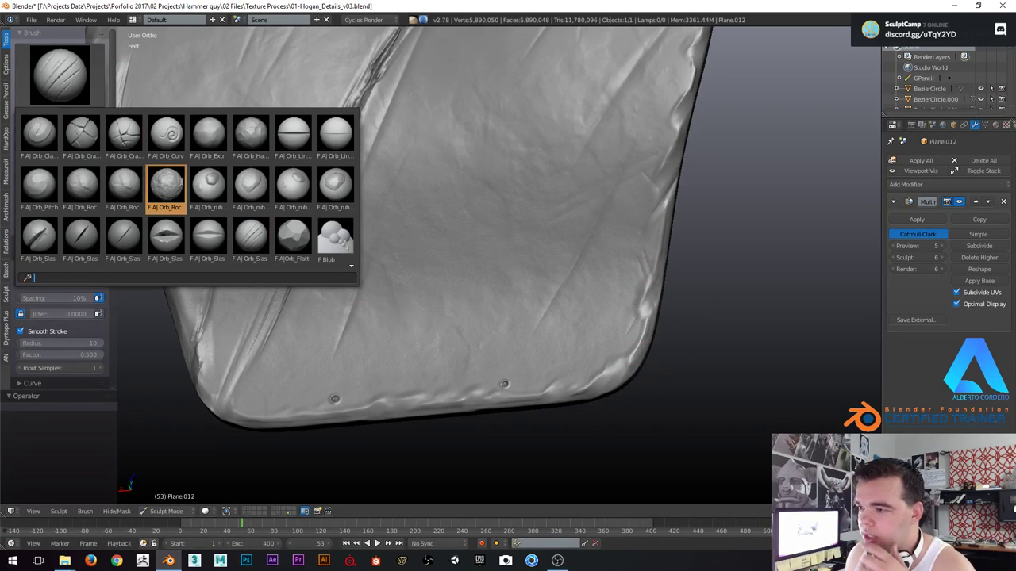
scroll(212, 161, up, 5)
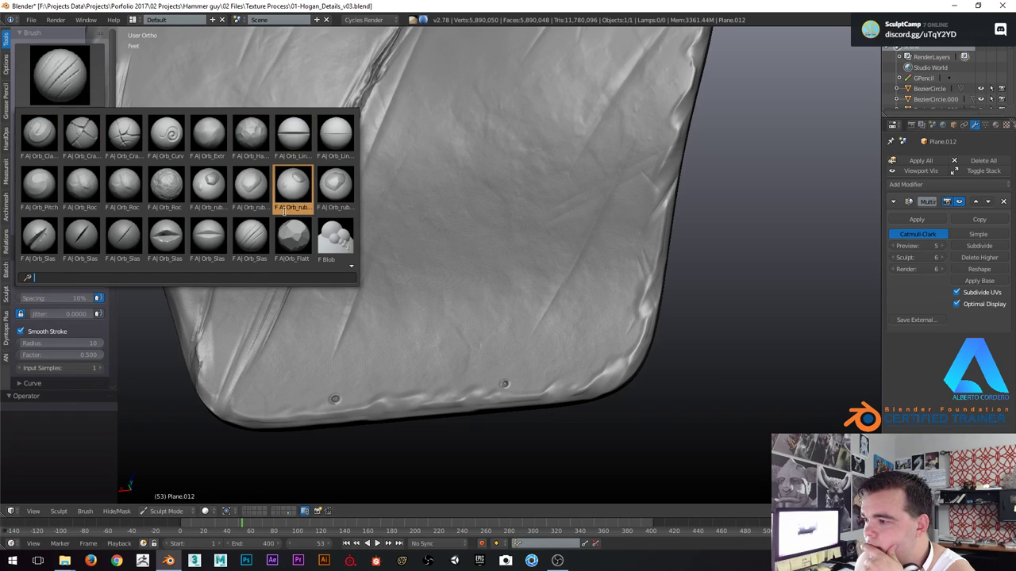
scroll(281, 206, down, 14)
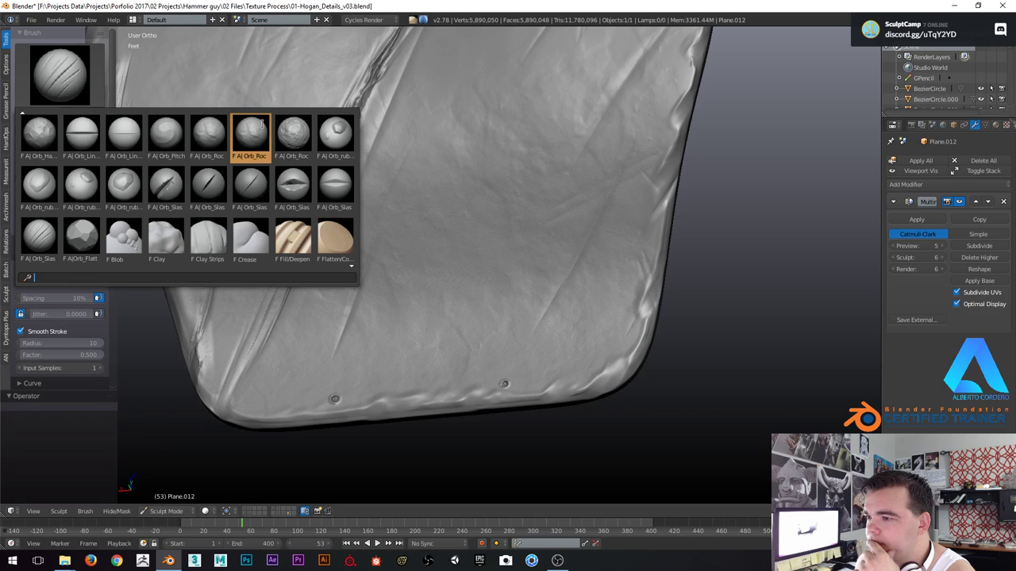
click(112, 140)
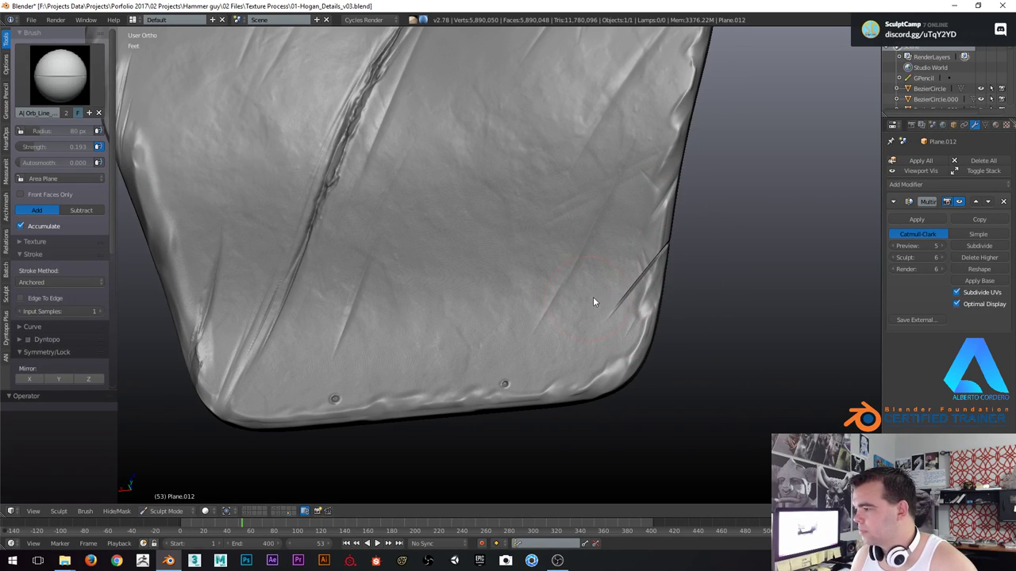
mouse_move(593, 297)
middle_down()
mouse_move(604, 243)
mouse_move(598, 251)
middle_up()
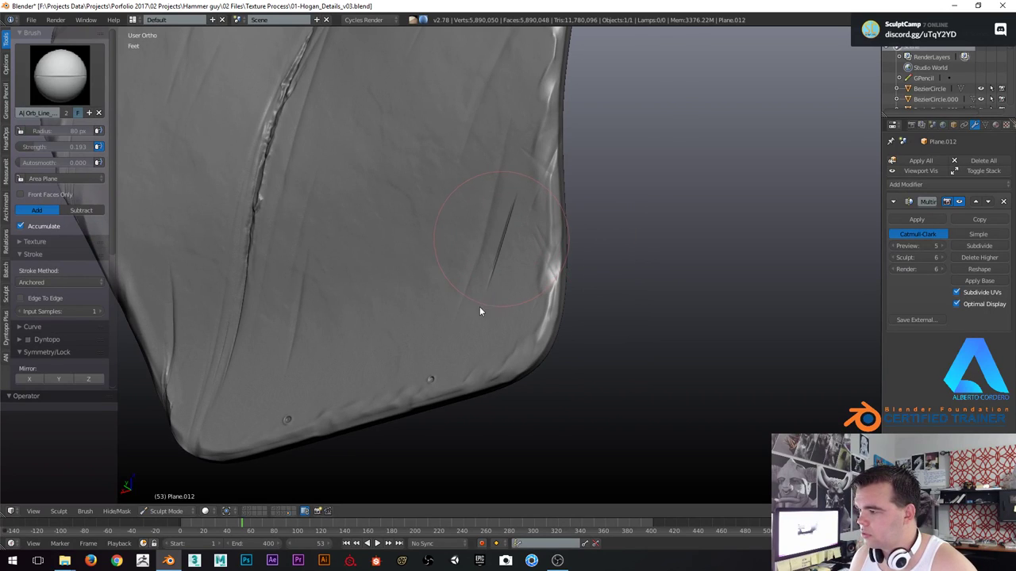
middle_drag(479, 306, 535, 253)
Lower the brush strength to 0.108, try a line cut in the lower-right area, and undo it.
key(shift+f)
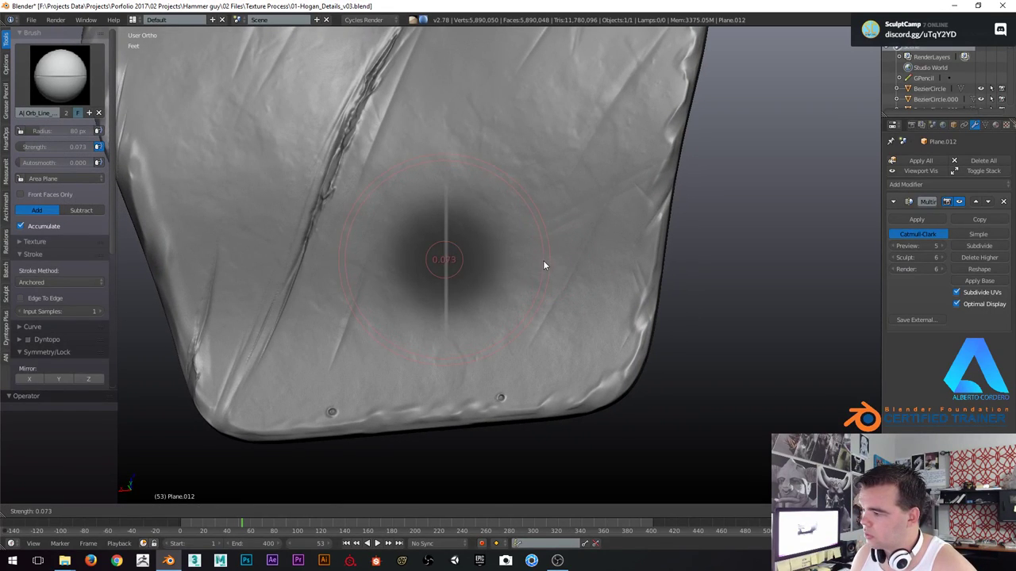
click(542, 260)
drag(543, 266, 573, 203)
mouse_move(537, 274)
middle_down()
mouse_move(578, 226)
mouse_move(551, 236)
middle_up()
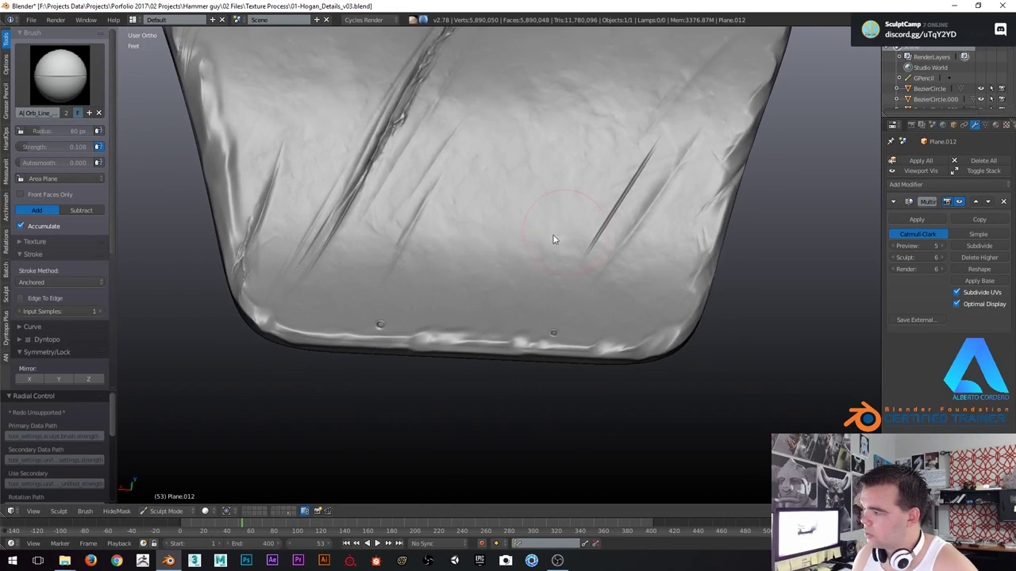
key(ctrl+z)
Switch to the single-cut Orb_Slash brush and carve a thin diagonal cut alongside the long central slash.
click(82, 70)
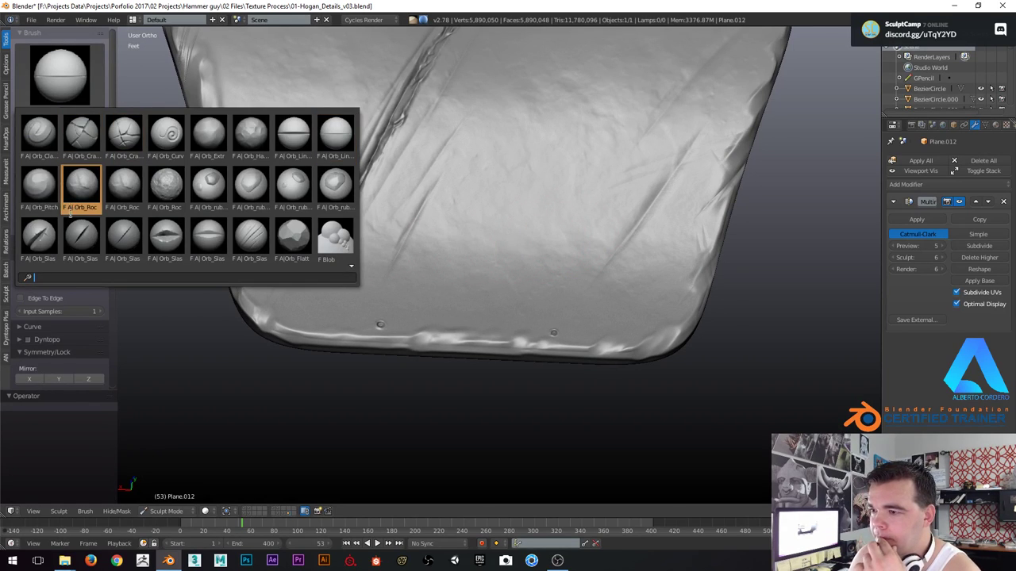
click(81, 238)
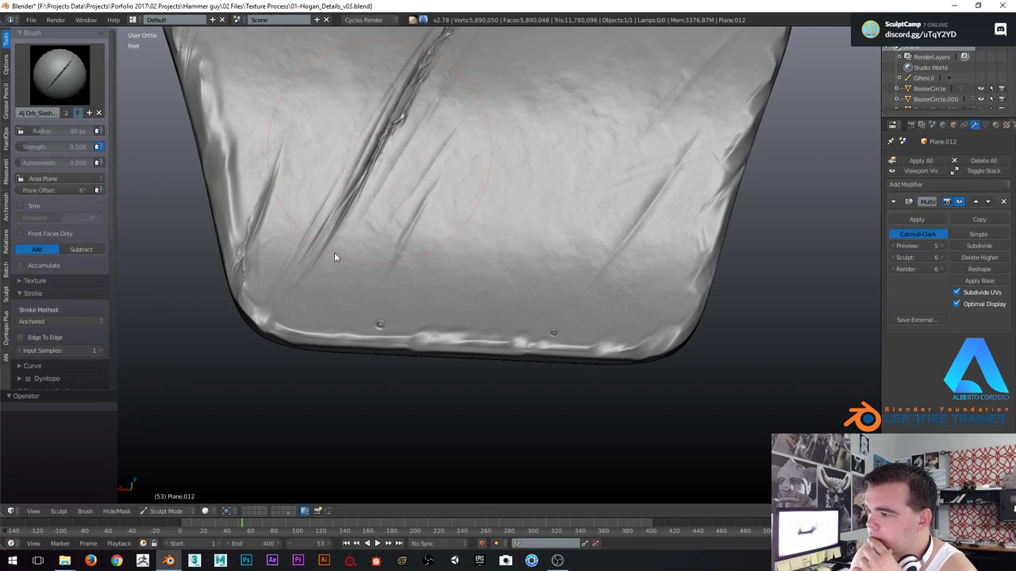
mouse_move(404, 158)
middle_down()
mouse_move(388, 196)
mouse_move(394, 181)
middle_up()
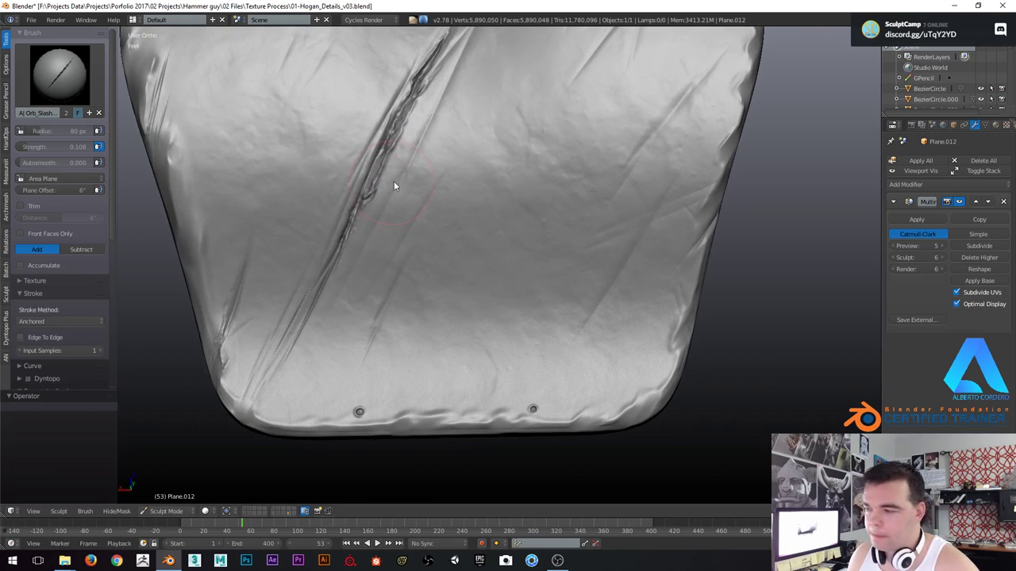
middle_drag(526, 356, 526, 252)
Carve a small diagonal nick just to the right of each of the two holes along the bottom edge.
drag(532, 334, 548, 281)
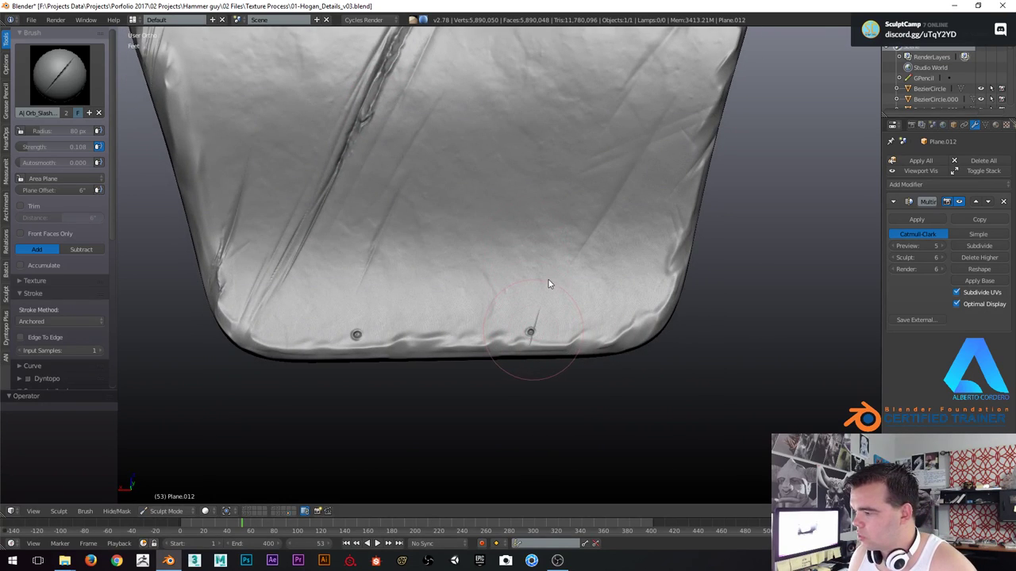
key(ctrl+z)
drag(544, 330, 559, 298)
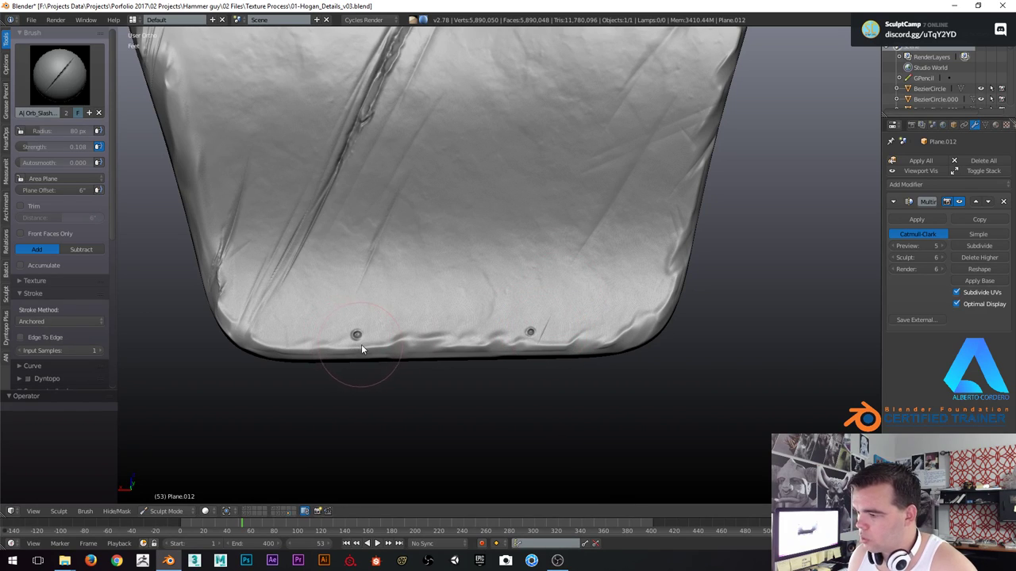
mouse_move(361, 344)
mouse_down()
mouse_move(365, 316)
mouse_move(373, 352)
mouse_move(377, 323)
mouse_up()
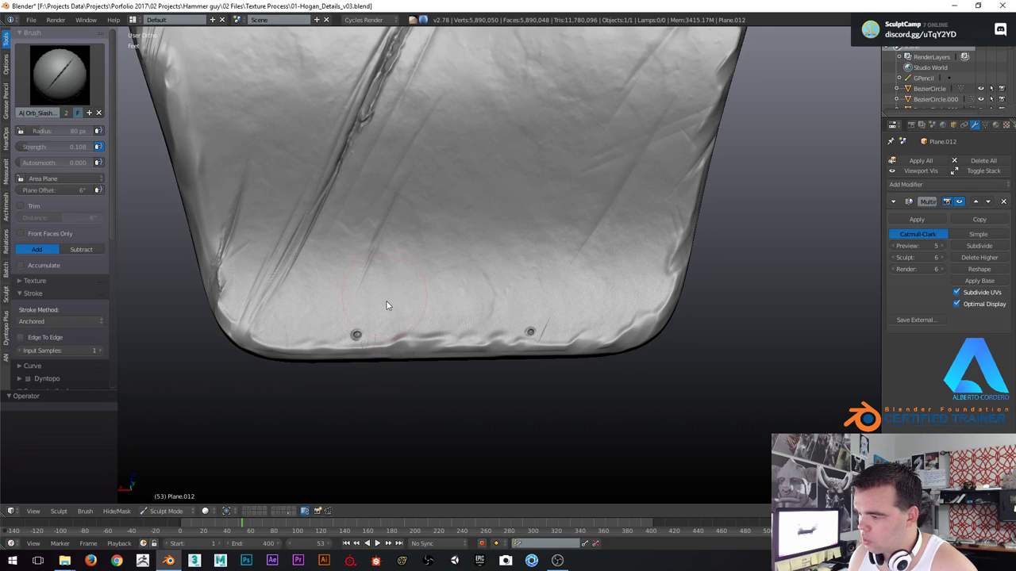
middle_drag(386, 305, 391, 313)
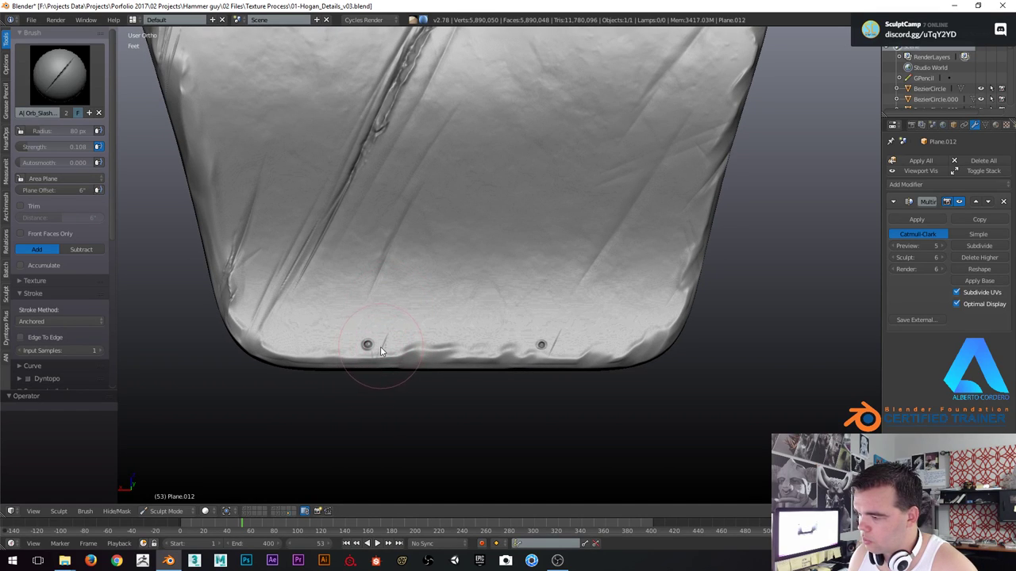
Switch to the Orb_Rock brush in Subtract mode and chip dents into the lower-left side rim above the corner slash.
mouse_move(360, 252)
middle_down()
mouse_move(331, 244)
mouse_move(314, 220)
middle_up()
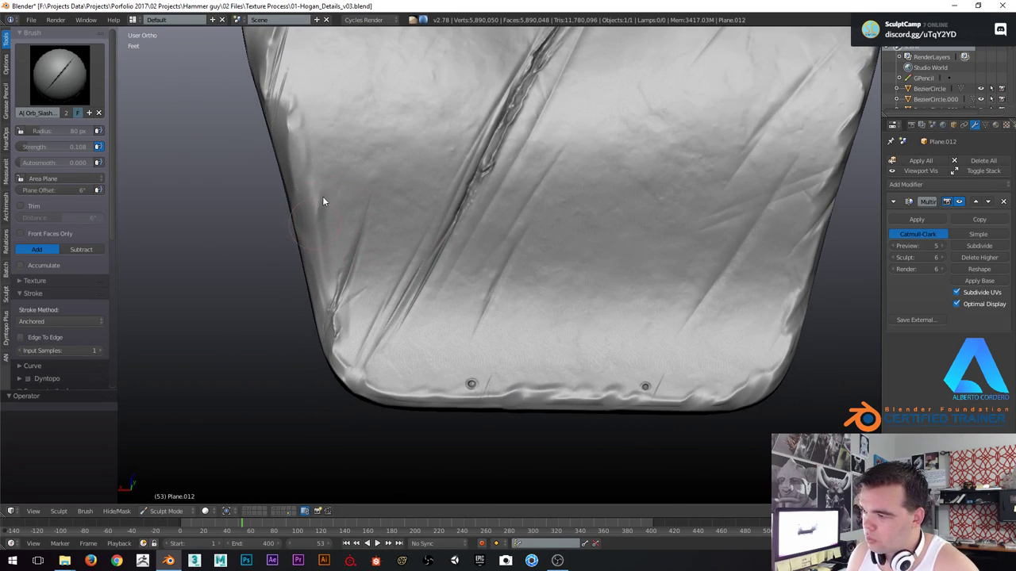
mouse_move(321, 181)
middle_down()
mouse_move(338, 149)
mouse_move(349, 191)
middle_up()
click(59, 73)
click(83, 182)
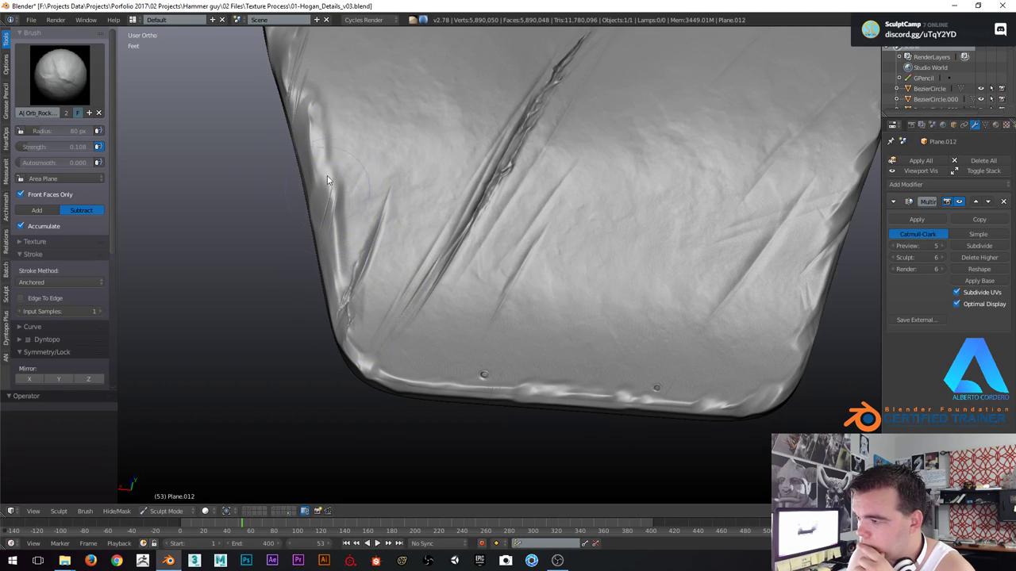
middle_drag(321, 202, 317, 177)
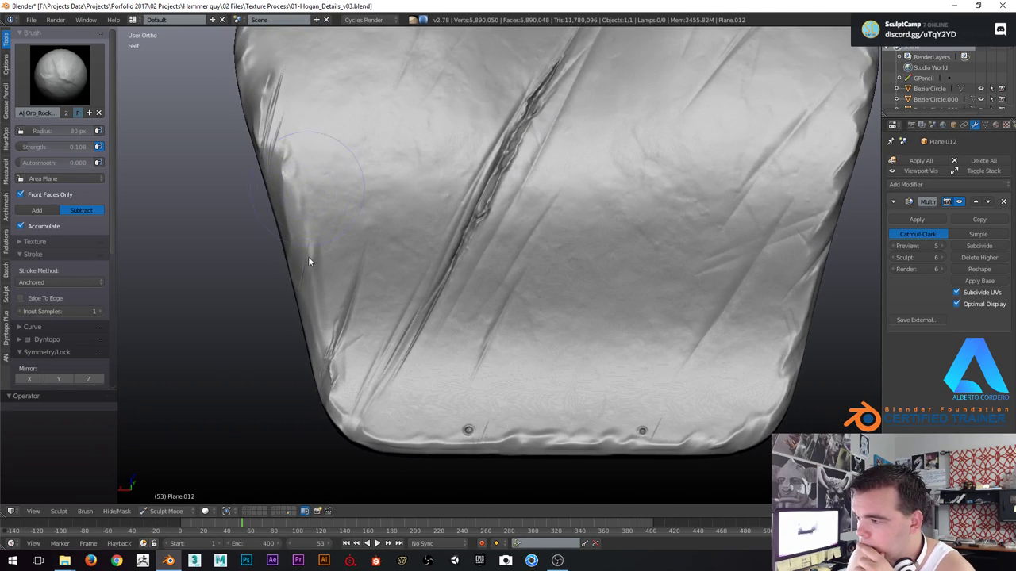
drag(303, 199, 305, 204)
middle_drag(305, 204, 316, 179)
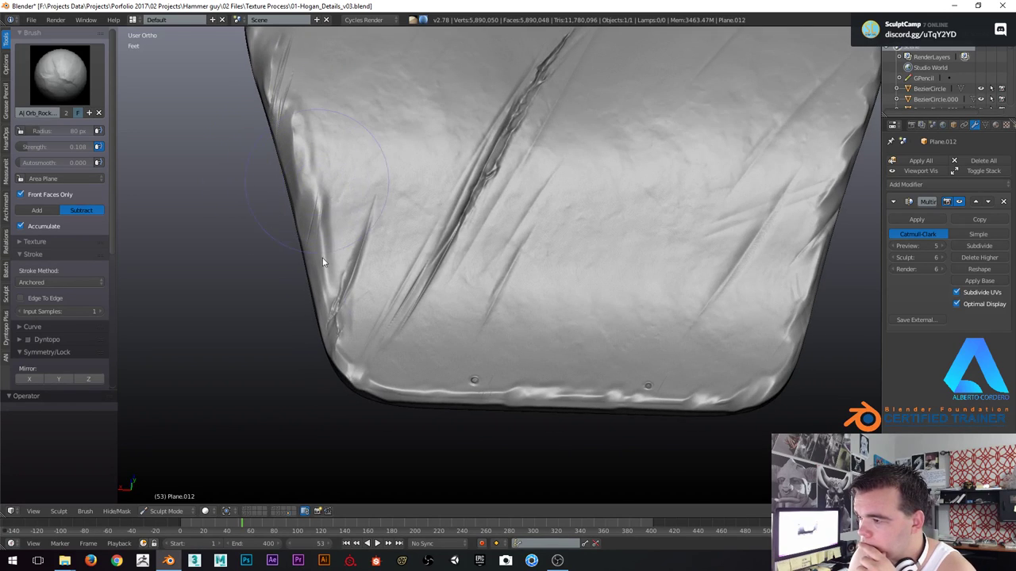
Chip another dent into the lower-left side rim, and switch to the multi-cut Orb_Slash brush at strength 0.121.
drag(324, 248, 328, 307)
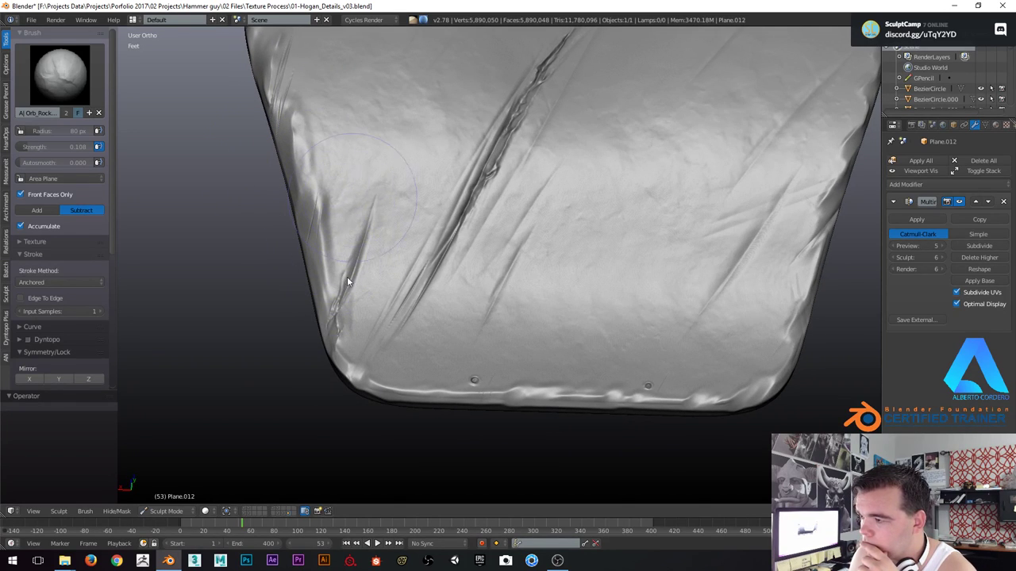
click(60, 75)
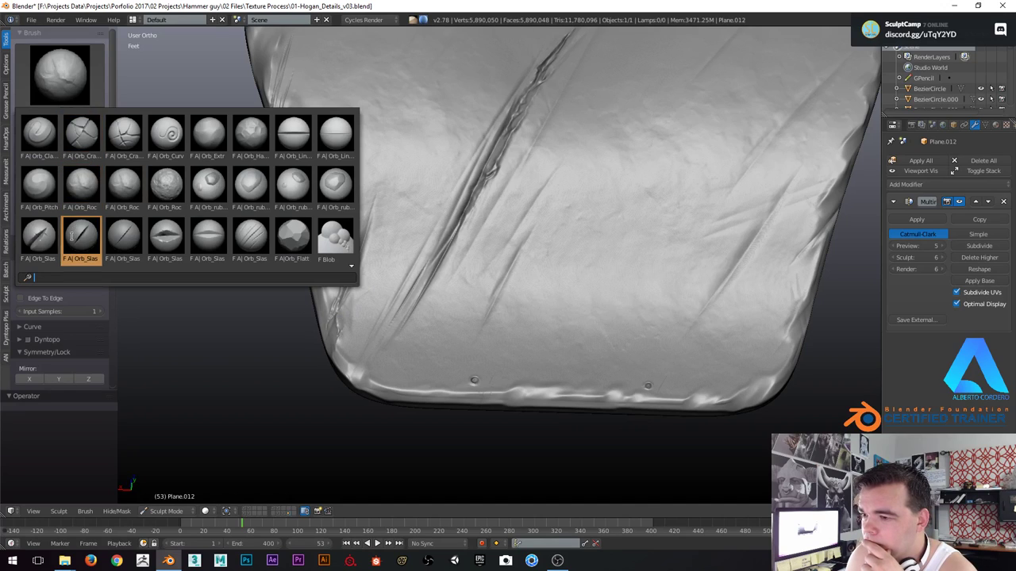
click(249, 240)
key(shift+f)
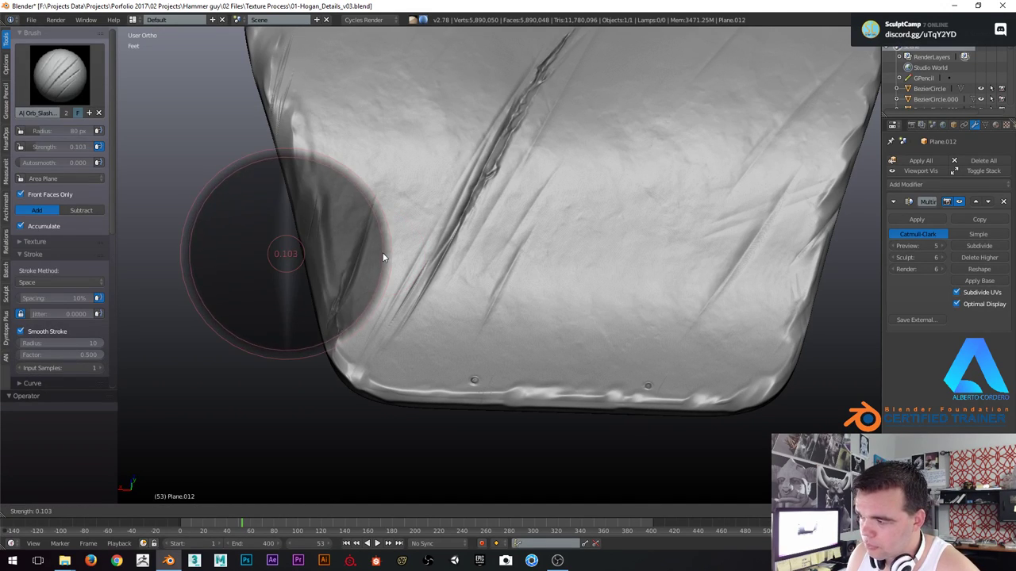
click(389, 256)
Try a set of multi-line scratches over the left side rim and undo them.
shift+middle_drag(315, 194, 316, 241)
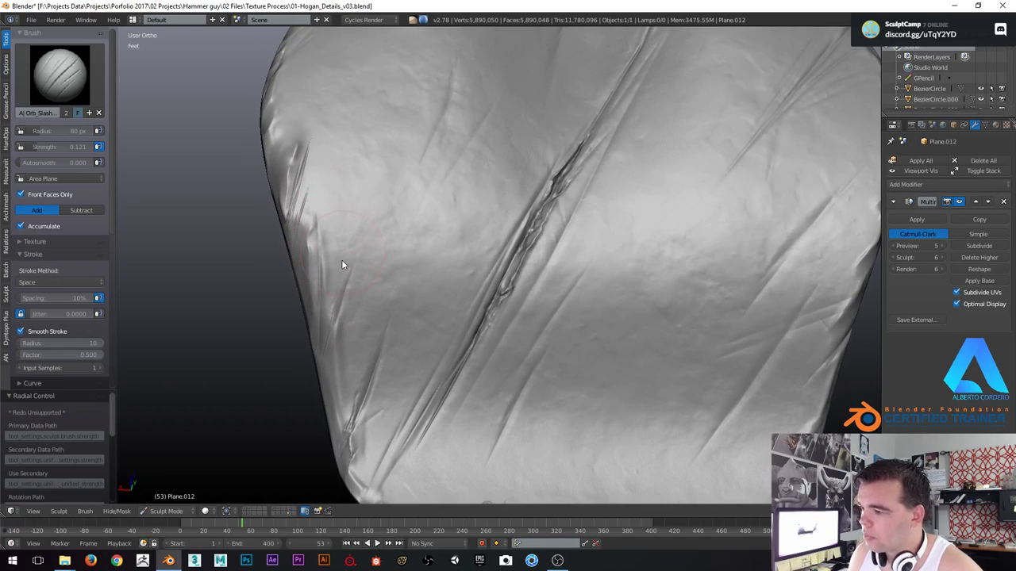
key(ctrl+z)
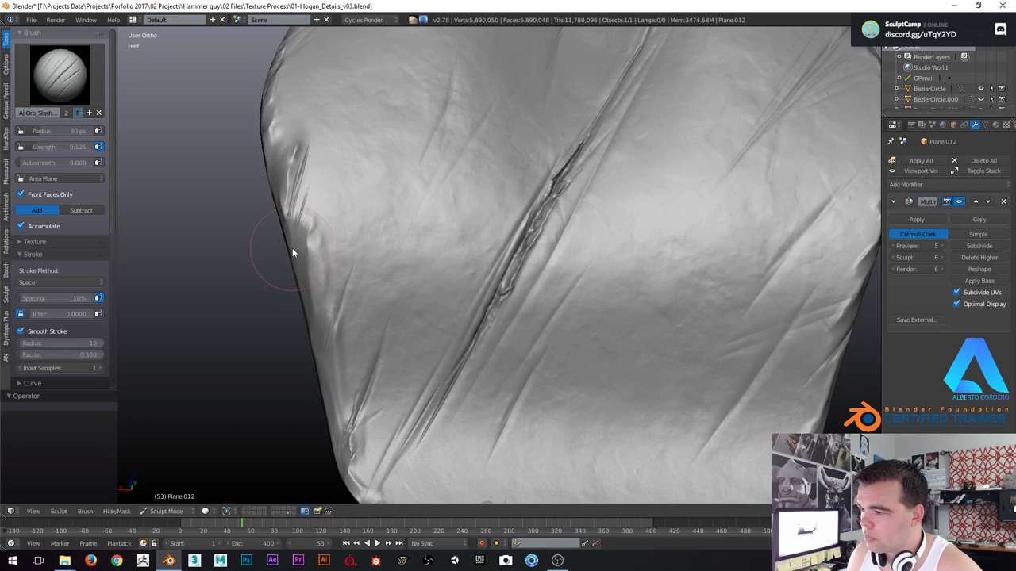
scroll(317, 207, down, 6)
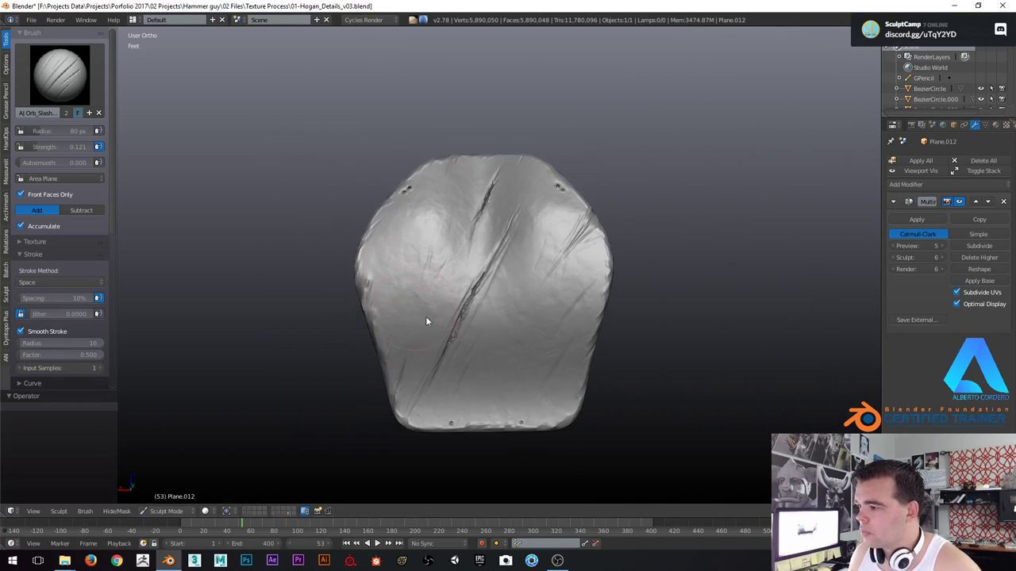
mouse_move(426, 321)
middle_down()
mouse_move(437, 340)
mouse_move(492, 279)
mouse_move(370, 270)
mouse_move(315, 292)
mouse_move(465, 270)
mouse_move(451, 240)
mouse_move(477, 258)
mouse_move(417, 267)
mouse_move(438, 297)
mouse_move(453, 263)
mouse_move(437, 259)
mouse_move(431, 291)
mouse_move(447, 283)
mouse_move(431, 265)
mouse_move(438, 286)
middle_up()
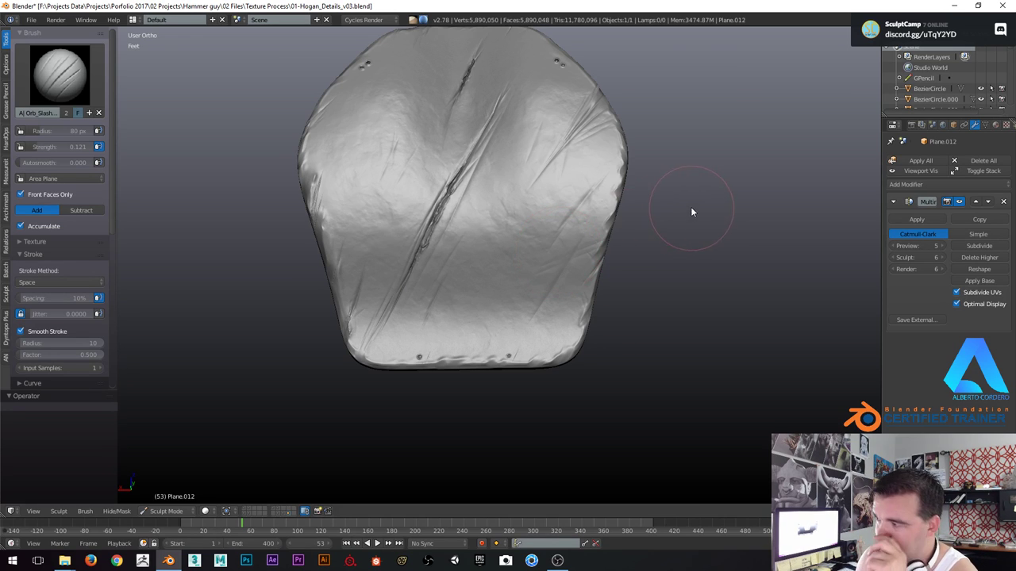
Try near-horizontal multi-line scratches just below the upper central gash and undo them.
middle_drag(691, 206, 620, 205)
scroll(619, 209, up, 4)
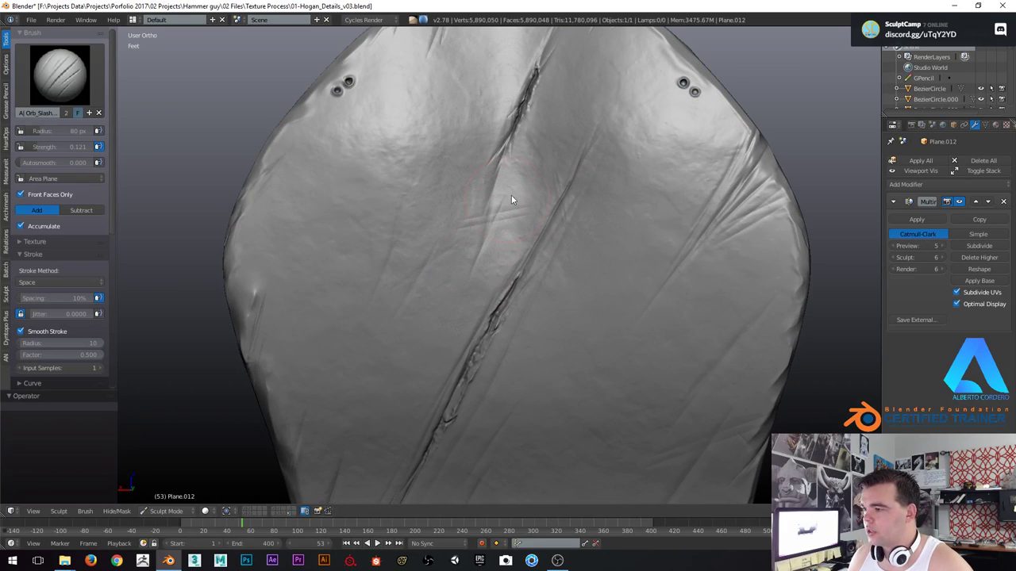
key(ctrl+z)
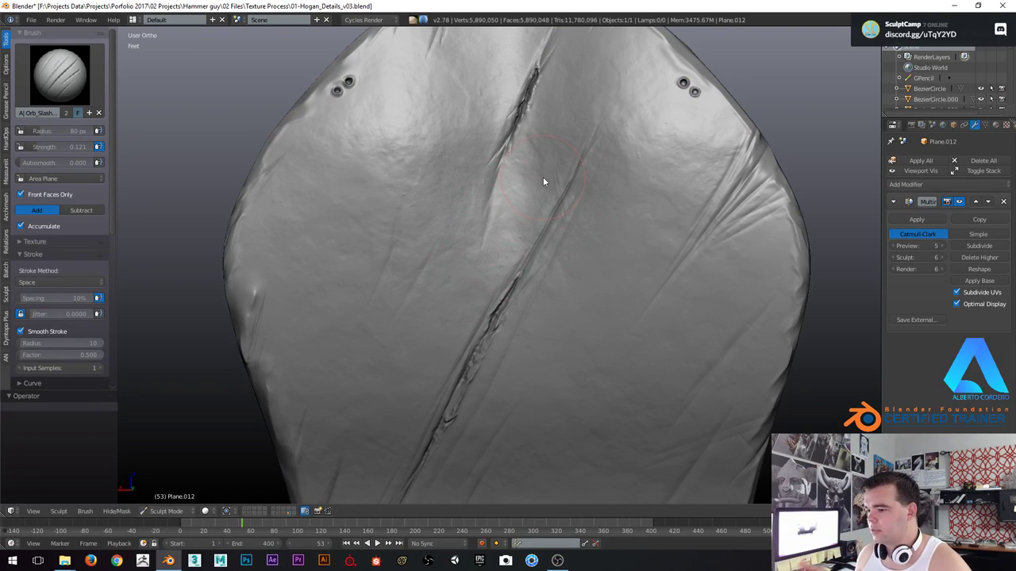
Carve diagonal multi-line scratches across the plate's top rim near the upper-left corner and on the upper-left face.
mouse_move(498, 114)
shift+middle_down()
mouse_move(456, 176)
mouse_move(460, 216)
mouse_move(464, 199)
mouse_move(429, 200)
mouse_move(438, 233)
mouse_move(412, 195)
shift+middle_up()
drag(419, 189, 436, 196)
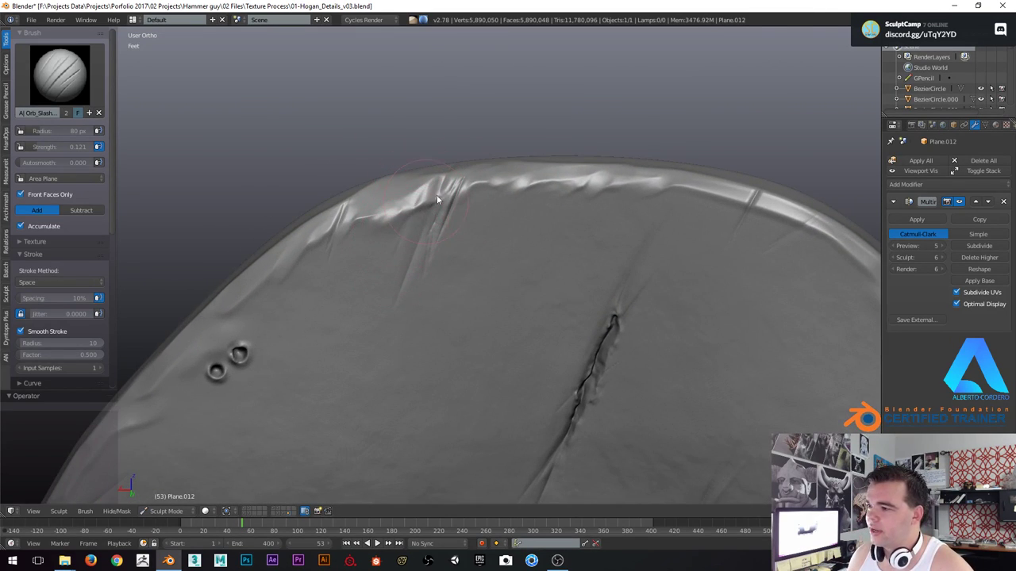
mouse_move(478, 188)
middle_down()
mouse_move(431, 249)
mouse_move(426, 313)
mouse_move(445, 252)
middle_up()
mouse_move(398, 371)
middle_down()
mouse_move(417, 323)
mouse_move(399, 287)
middle_up()
Try a broad multi-line slash running up from the bottom edge between the two holes, and undo it.
middle_drag(465, 413, 484, 345)
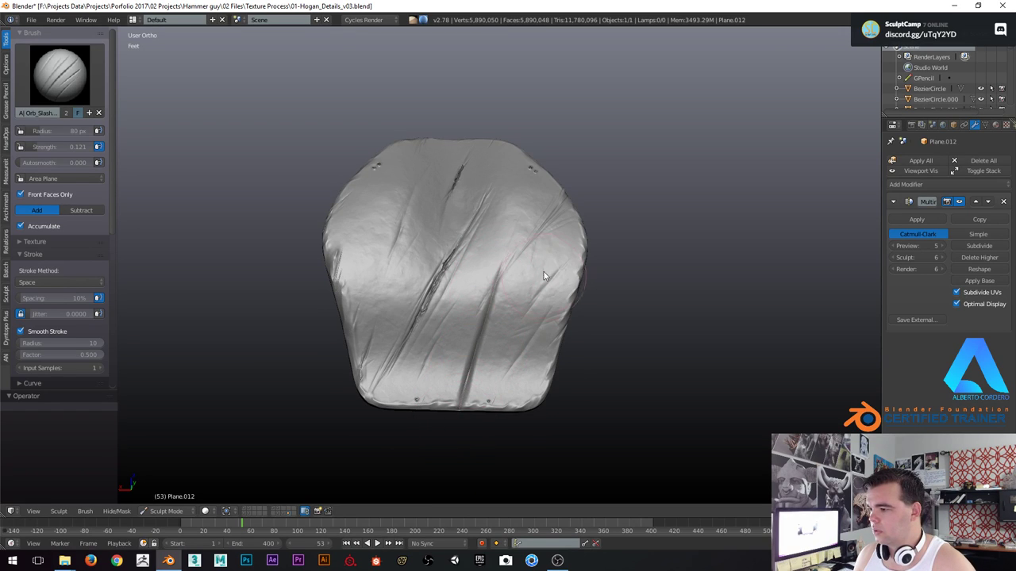
mouse_move(477, 322)
middle_down()
mouse_move(483, 297)
mouse_move(550, 261)
mouse_move(482, 328)
mouse_move(528, 244)
mouse_move(494, 339)
middle_up()
mouse_move(493, 340)
middle_down()
mouse_move(497, 272)
mouse_move(502, 287)
middle_up()
middle_drag(381, 453, 453, 268)
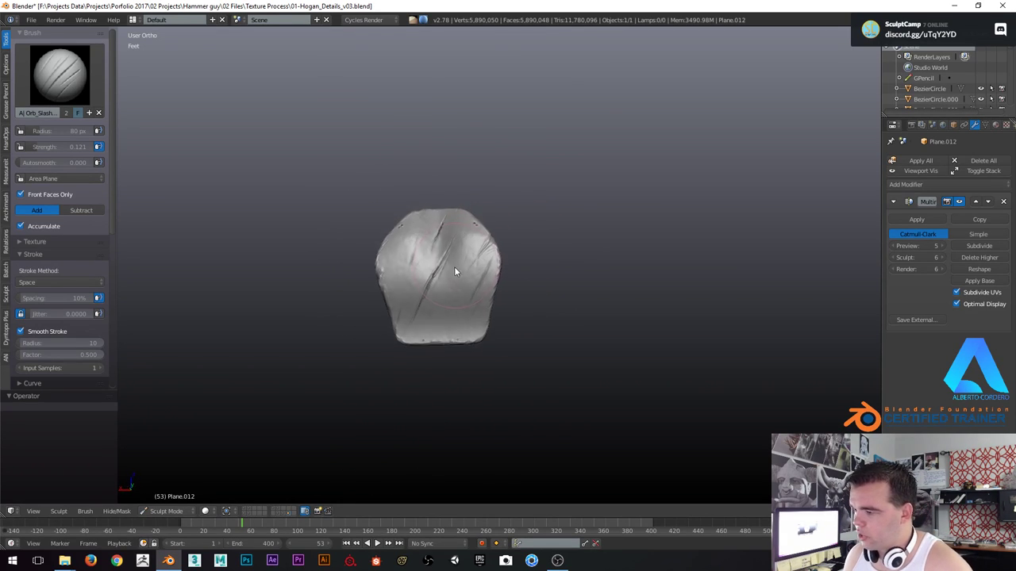
Carve crossing near-horizontal and steep diagonal scratches into the bottom edge between the lower-left corner and the left hole.
scroll(415, 295, up, 4)
scroll(447, 236, up, 5)
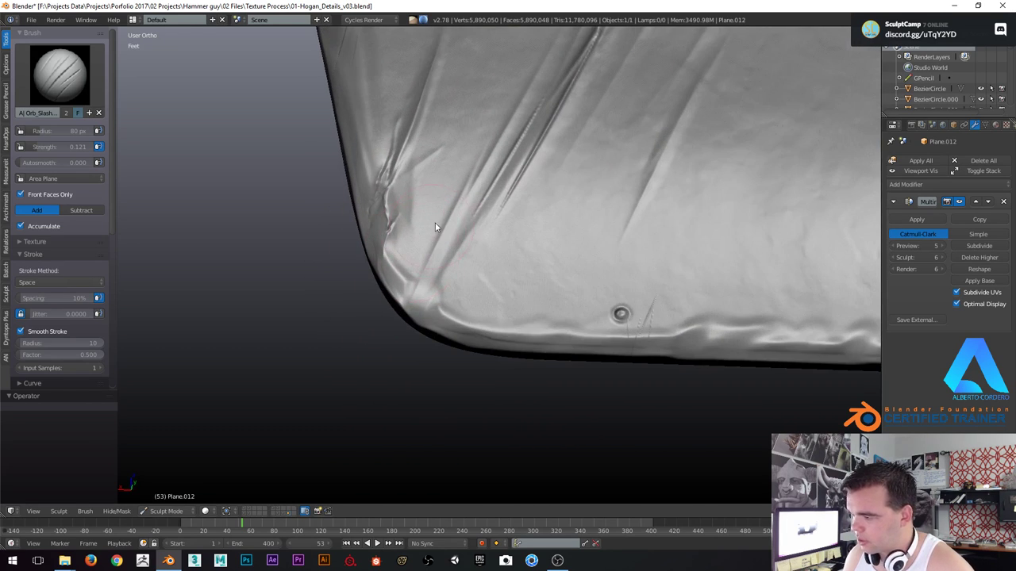
mouse_move(535, 372)
middle_down()
mouse_move(474, 285)
mouse_move(475, 302)
middle_up()
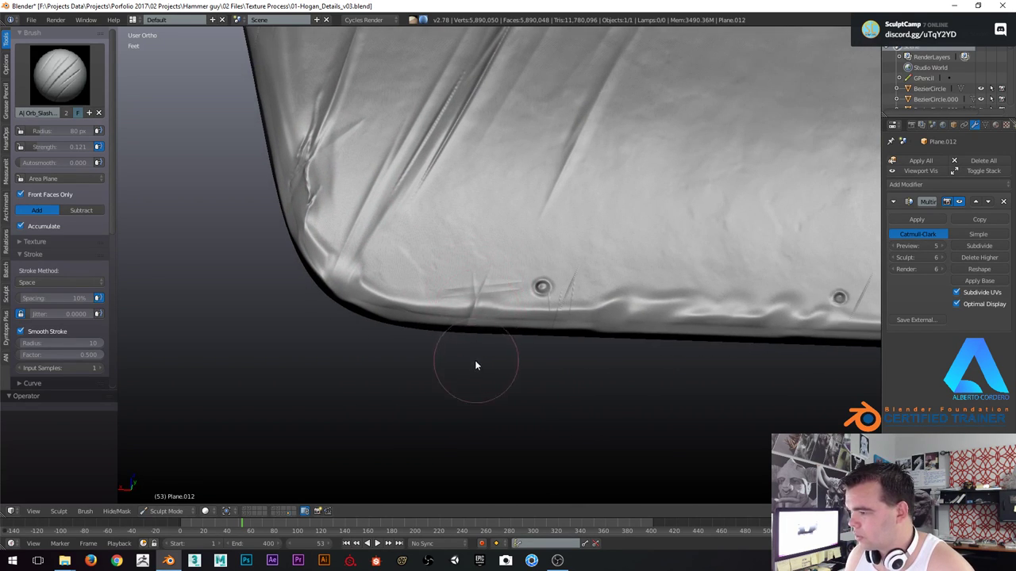
drag(453, 352, 490, 254)
mouse_move(462, 322)
mouse_down()
mouse_move(469, 265)
mouse_move(512, 214)
mouse_up()
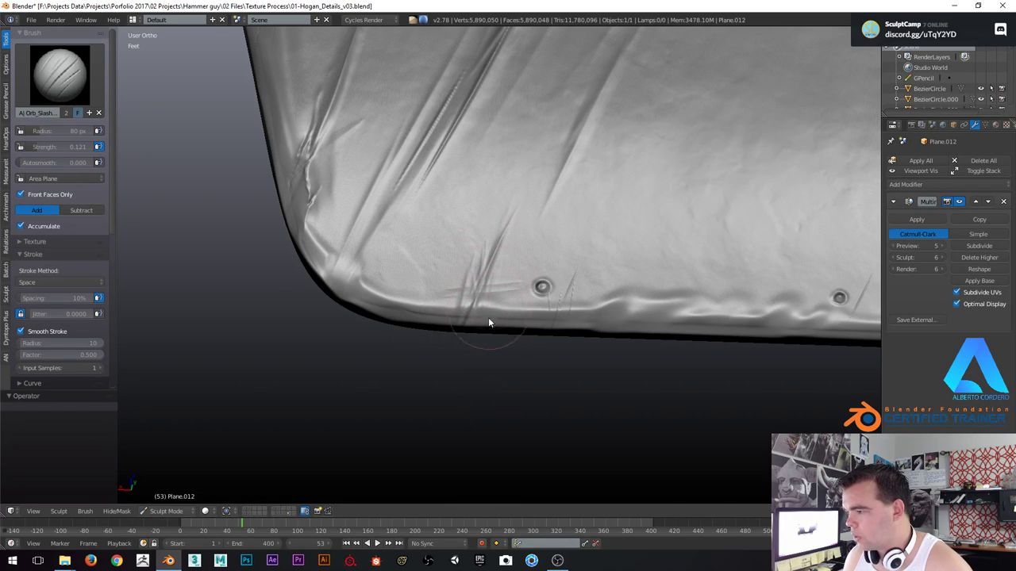
drag(494, 313, 533, 163)
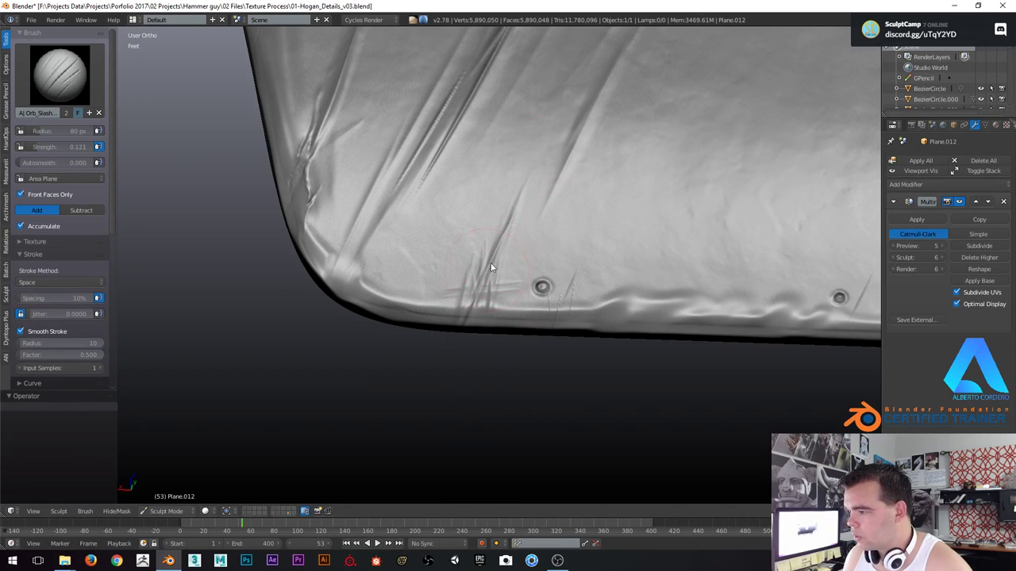
ctrl+middle_drag(477, 280, 521, 361)
scroll(463, 318, down, 2)
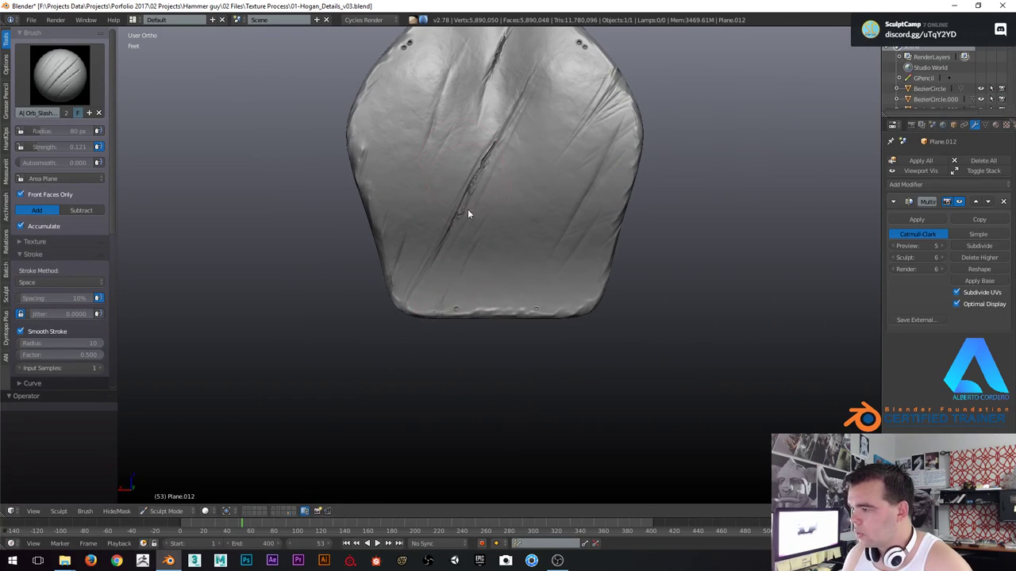
mouse_move(467, 209)
middle_down()
mouse_move(445, 240)
mouse_move(462, 261)
mouse_move(453, 277)
mouse_move(454, 210)
middle_up()
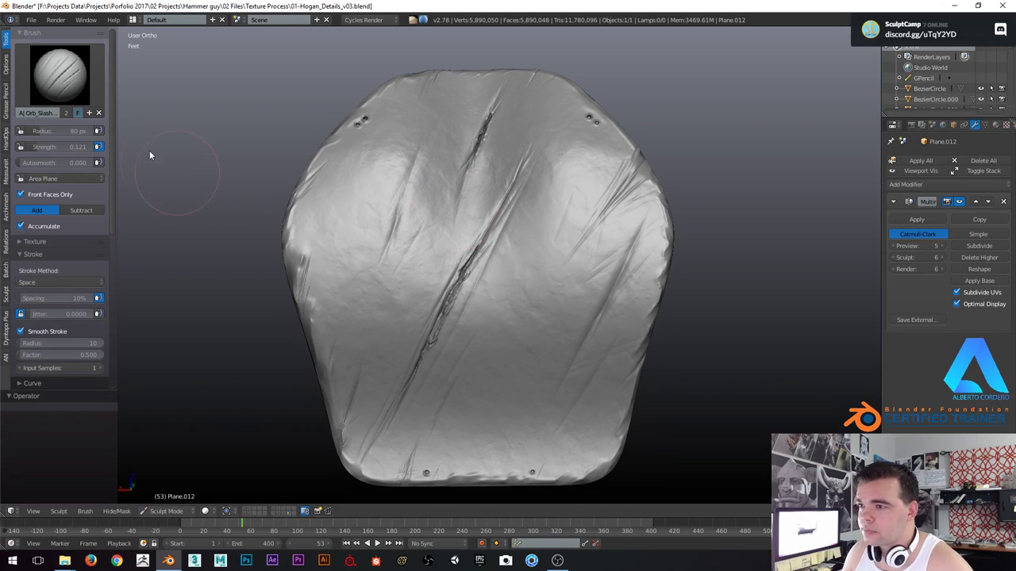
Switch to the Flatten/Contrast brush and raise its strength to 0.654 for the bottom rim near the lower-left corner.
click(59, 75)
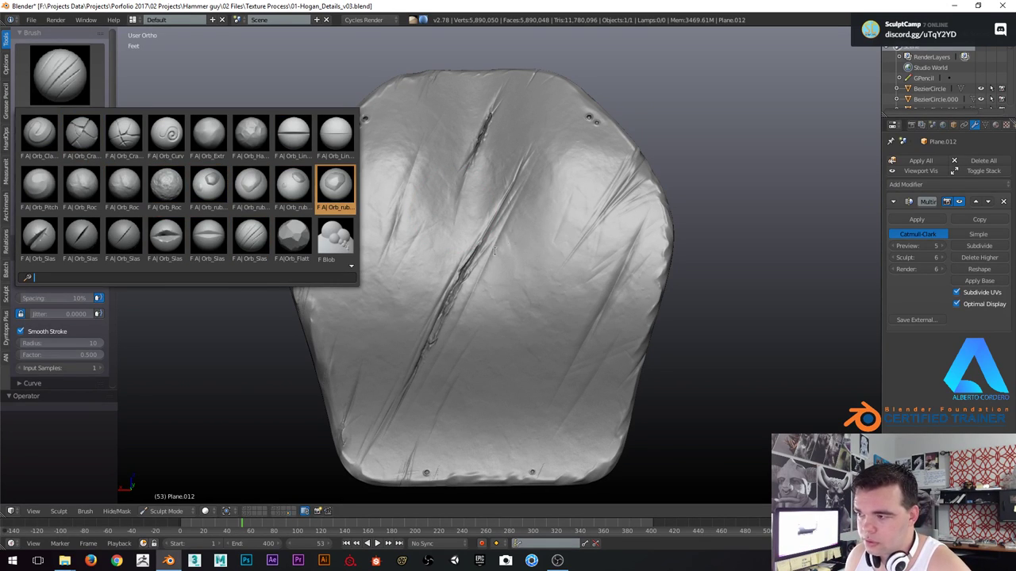
key(shift+t)
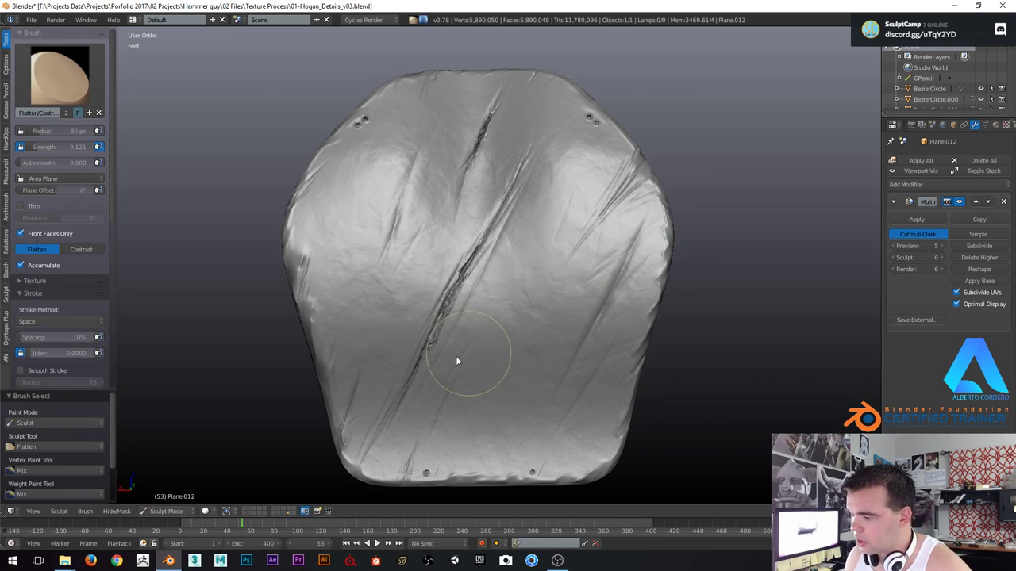
scroll(420, 279, up, 6)
shift+middle_drag(352, 413, 388, 274)
scroll(387, 301, up, 4)
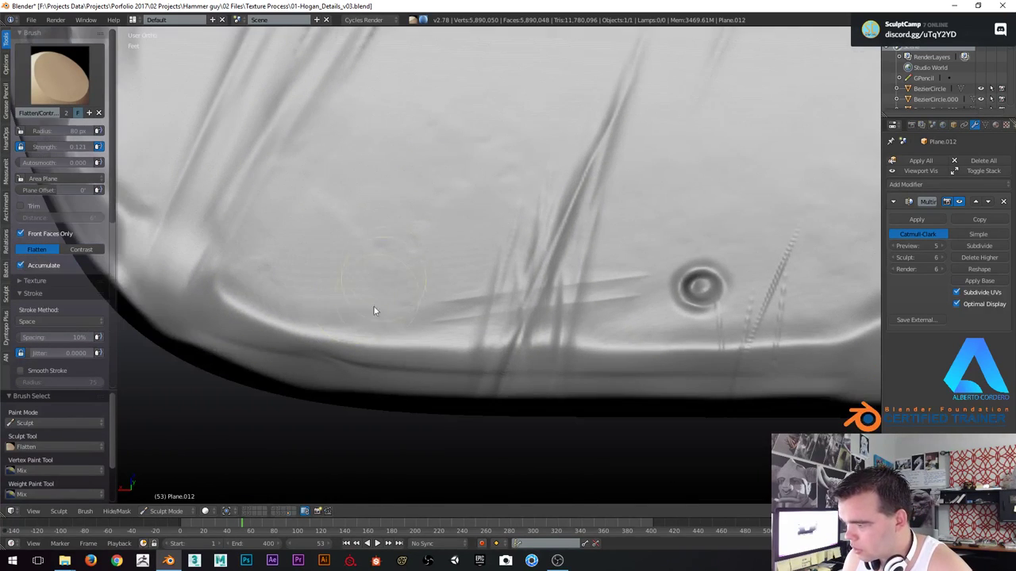
key(shift+f)
click(389, 321)
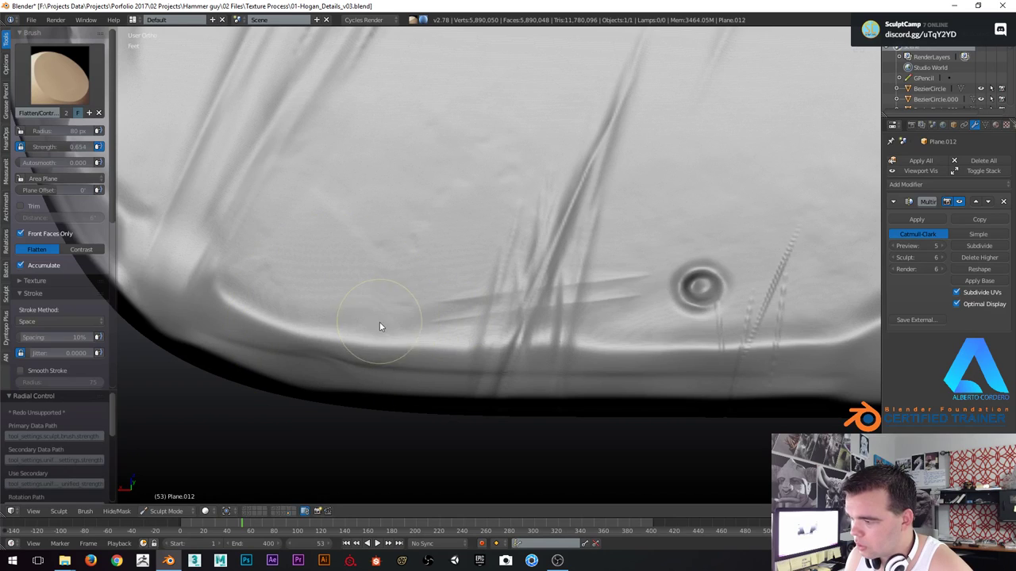
Flatten a row of chips into the bottom rim between the lower-left corner and the new scratches.
scroll(378, 369, up, 1)
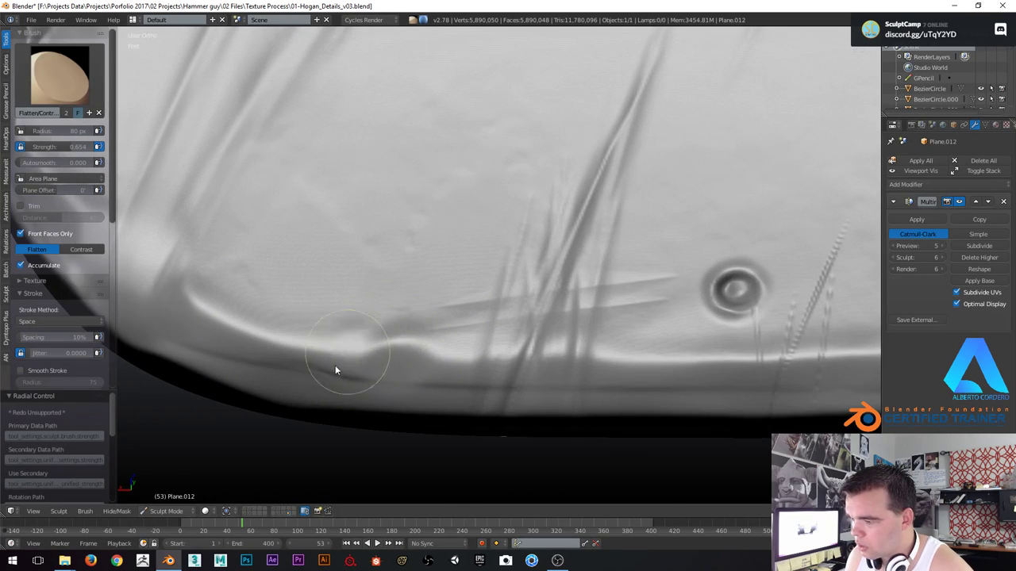
mouse_move(335, 365)
mouse_down()
mouse_move(265, 354)
mouse_move(278, 371)
mouse_up()
scroll(270, 328, up, 2)
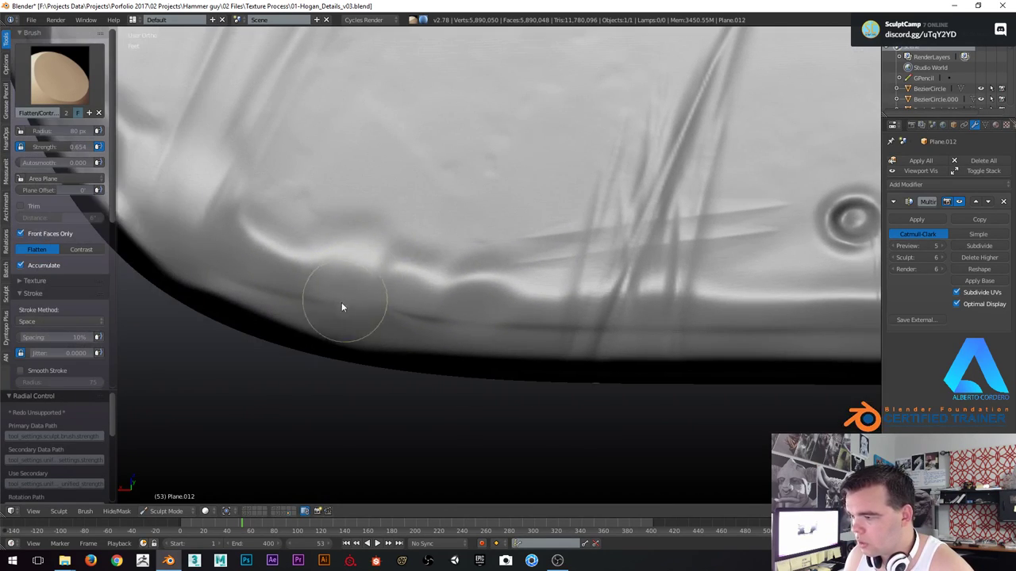
Set the Flatten brush to strength 0.762 and radius 55 px, and reshape the chips beside the lower-left corner.
key(shift+f)
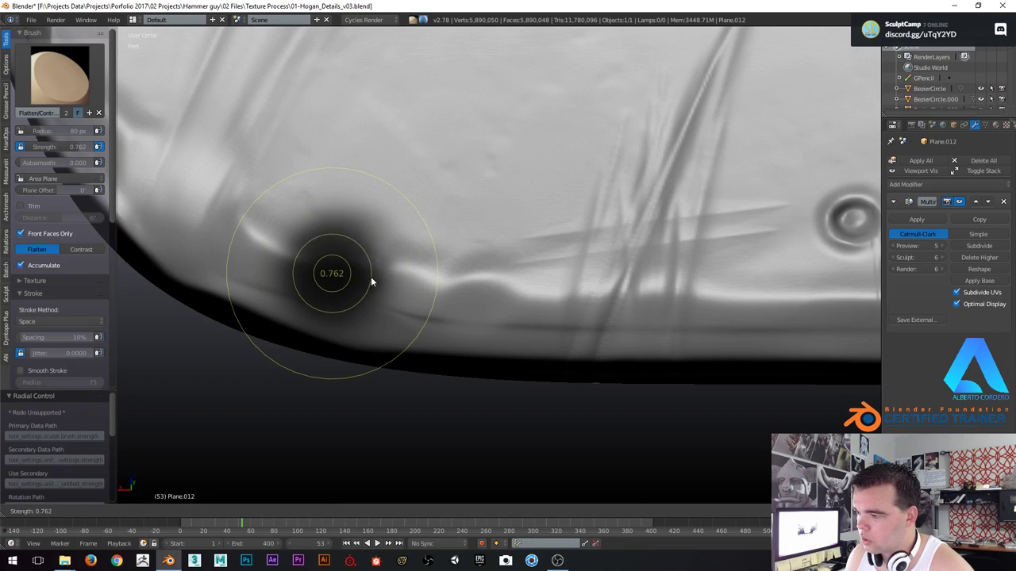
click(371, 277)
ctrl+middle_drag(371, 277, 416, 291)
key(f)
click(404, 292)
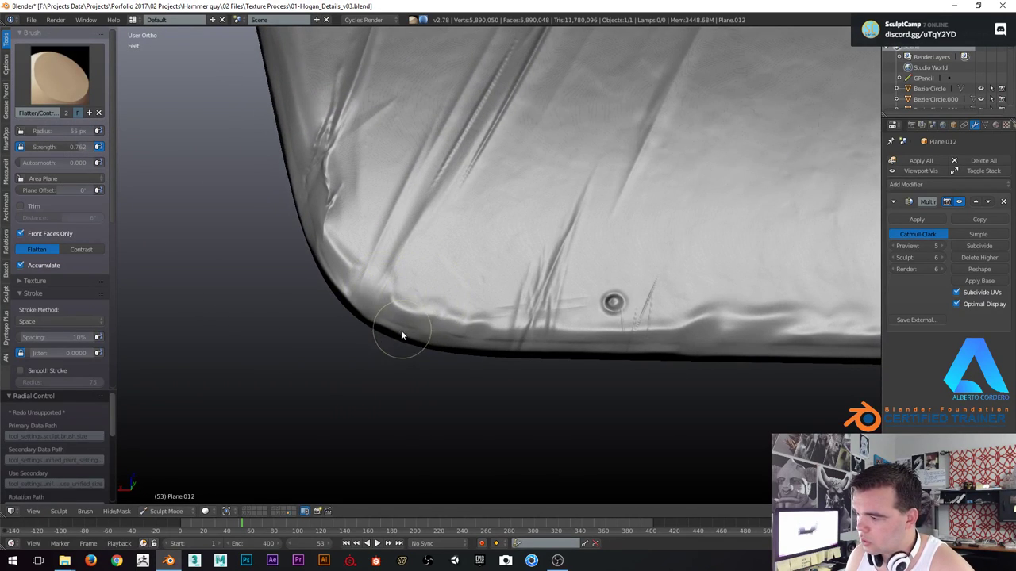
shift+drag(410, 332, 408, 317)
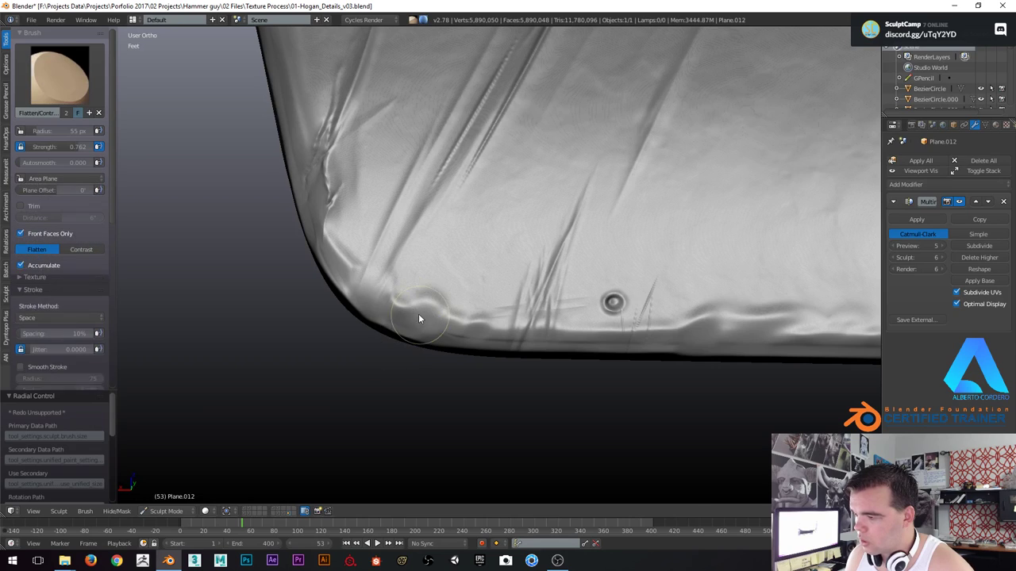
Reduce the Flatten brush radius to 38 px and sharpen the outline of the lower-left rim chips.
shift+middle_drag(418, 313, 433, 297)
key(f)
click(431, 302)
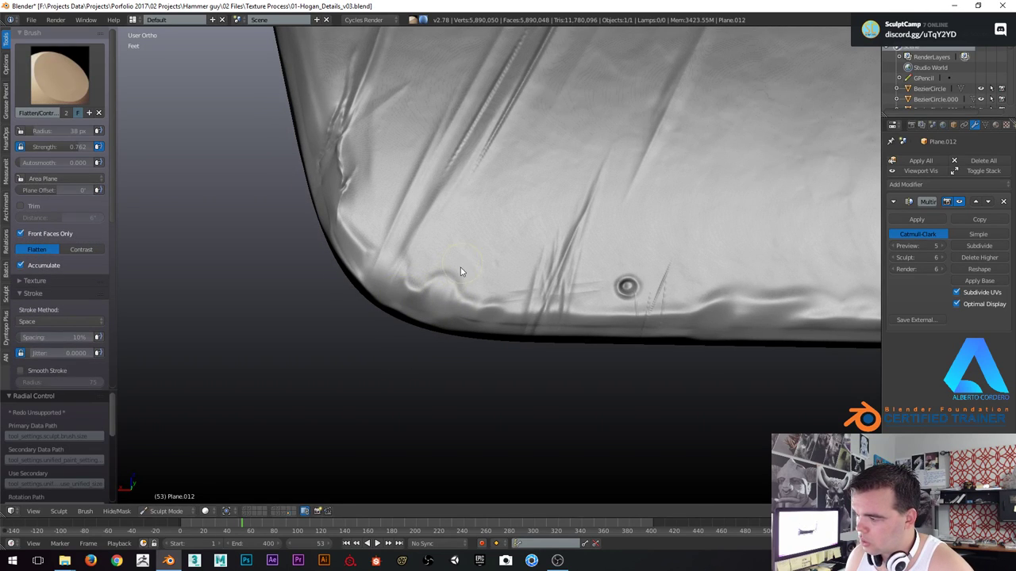
scroll(420, 310, up, 2)
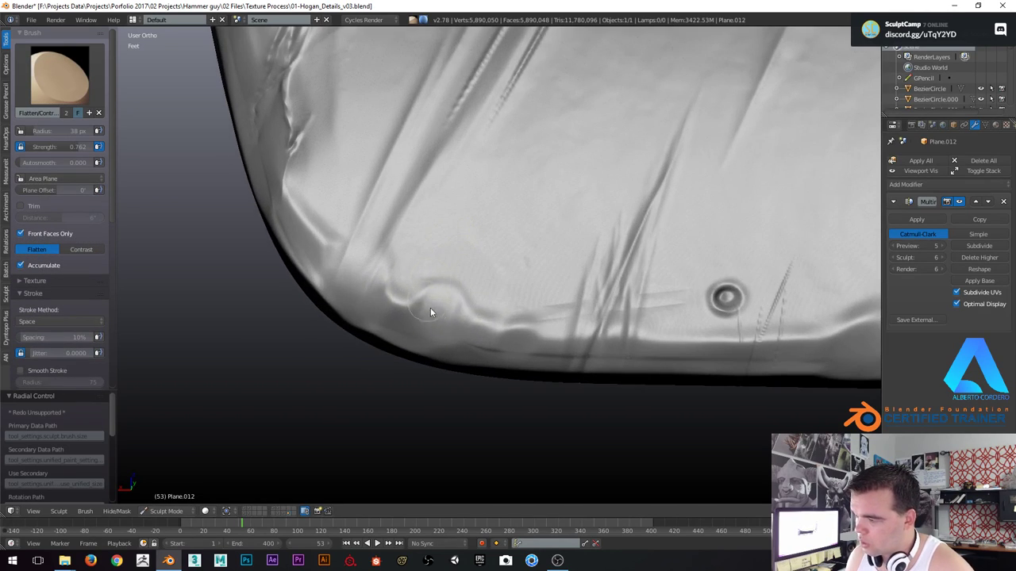
Switch to the Crease brush in Subtract mode with radius 28 px and strength 0.249.
key(shift+c)
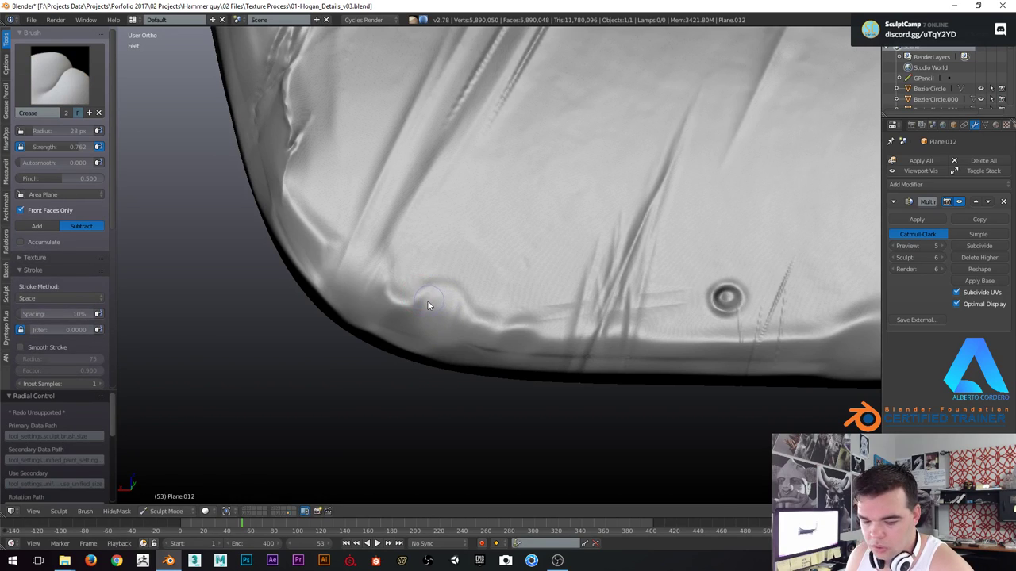
key(f)
click(418, 301)
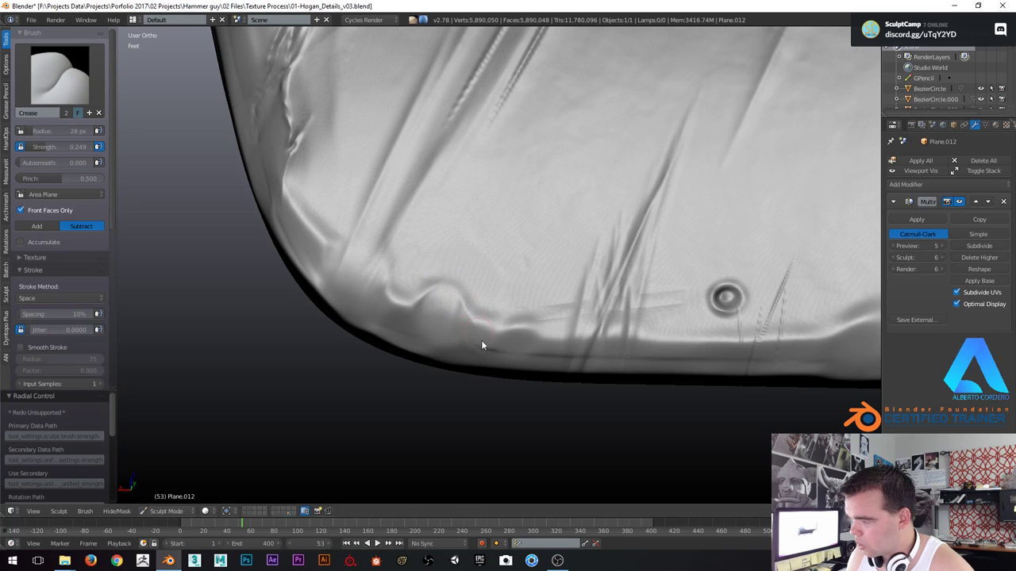
Crease small jagged notches along the chipped rim edge from the lower-left corner to the scratches beside the left hole.
scroll(446, 296, up, 3)
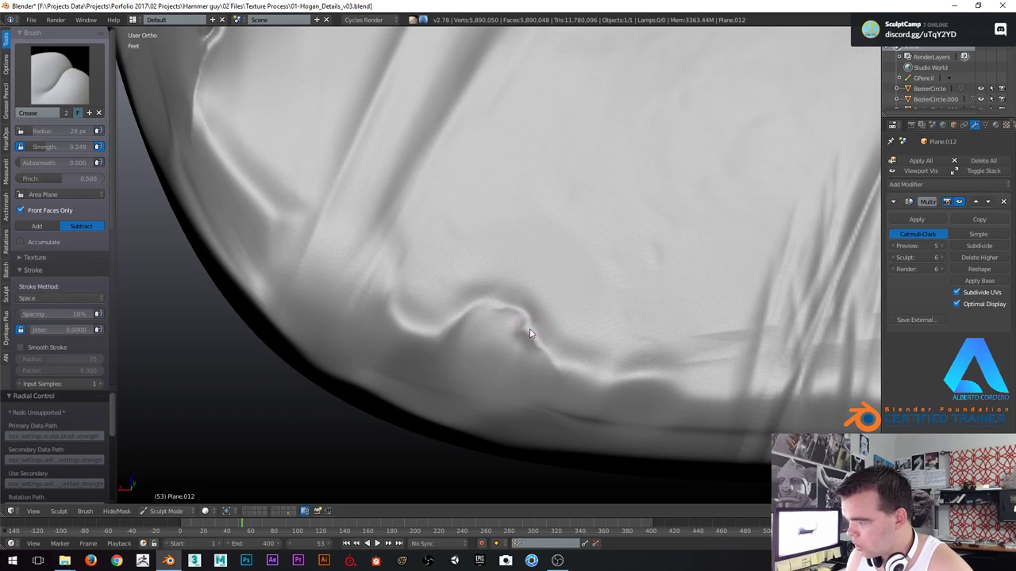
scroll(595, 305, down, 5)
shift+middle_drag(514, 316, 468, 289)
scroll(484, 247, up, 3)
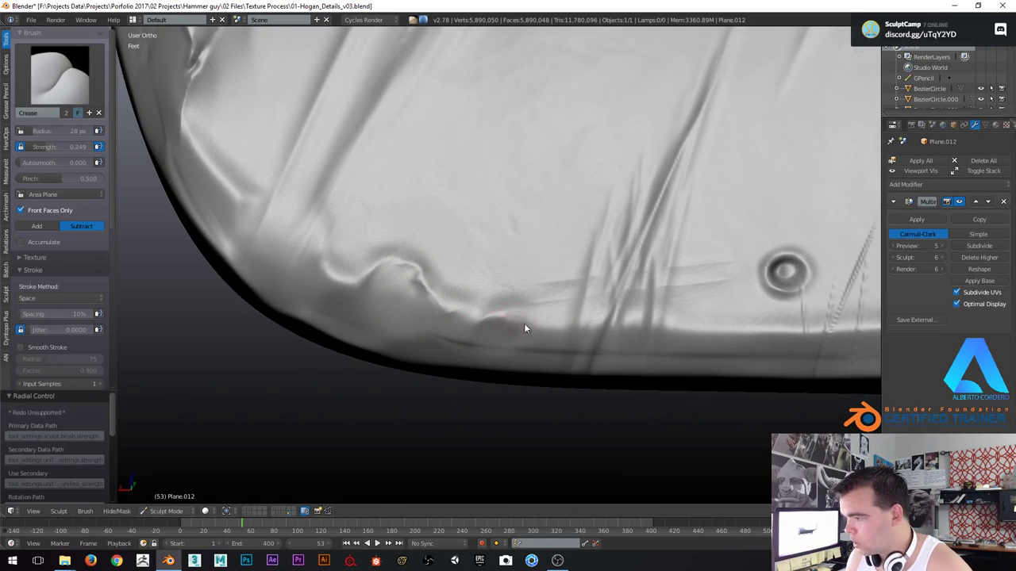
scroll(478, 362, down, 5)
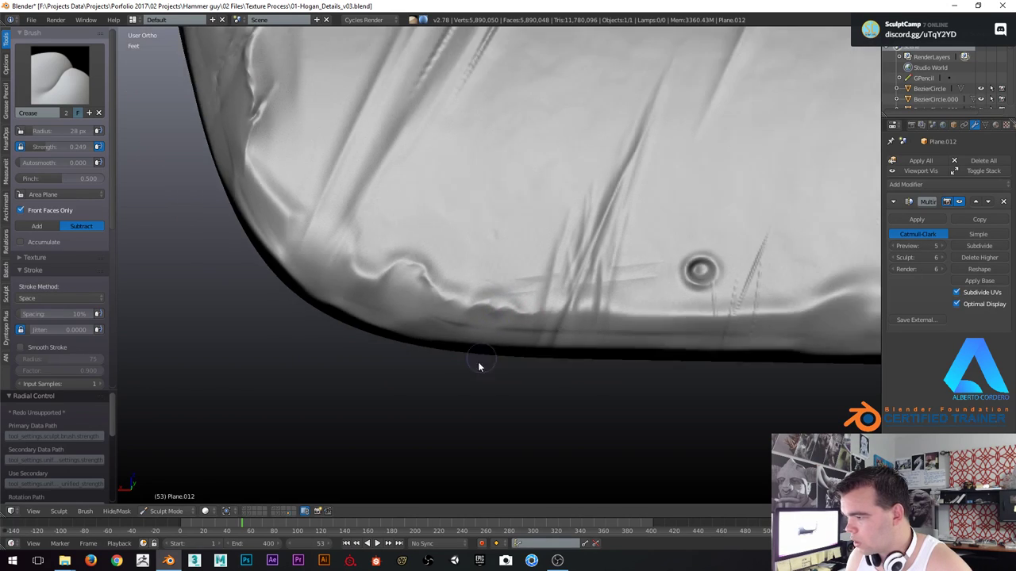
mouse_move(498, 319)
middle_down()
mouse_move(399, 210)
mouse_move(410, 243)
mouse_move(285, 293)
middle_up()
scroll(469, 282, up, 3)
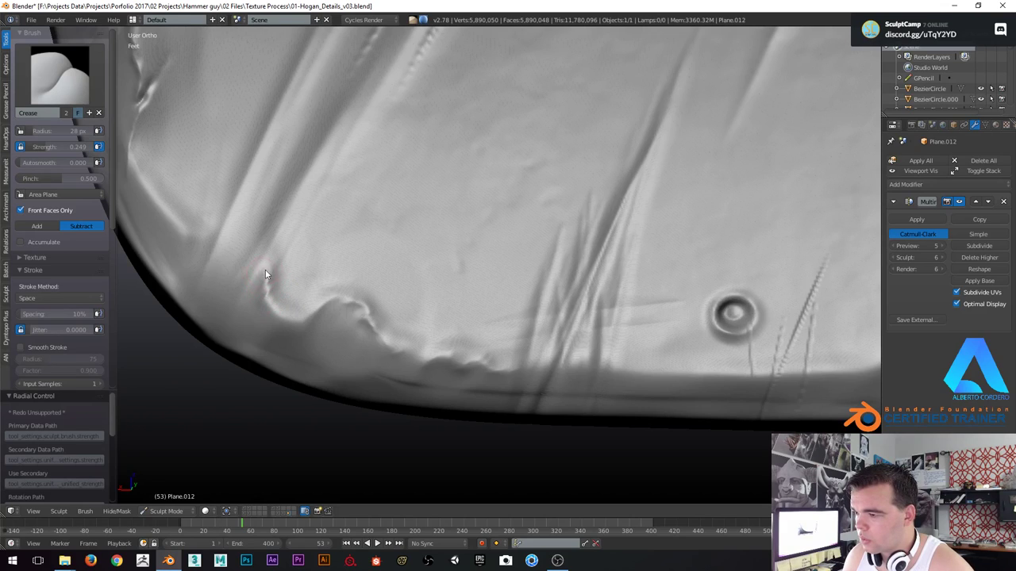
Switch to the fifth Orb Slash brush and set its radius to 105 px for scratching the plate's front.
scroll(288, 291, down, 4)
scroll(370, 289, up, 2)
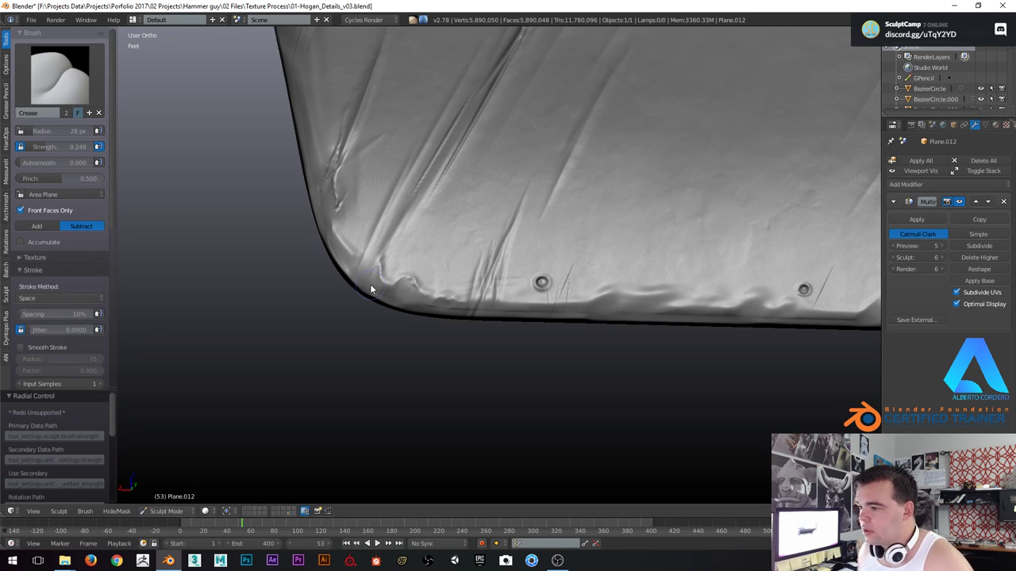
mouse_move(395, 197)
ctrl+middle_down()
mouse_move(388, 267)
mouse_move(422, 318)
mouse_move(403, 347)
ctrl+middle_up()
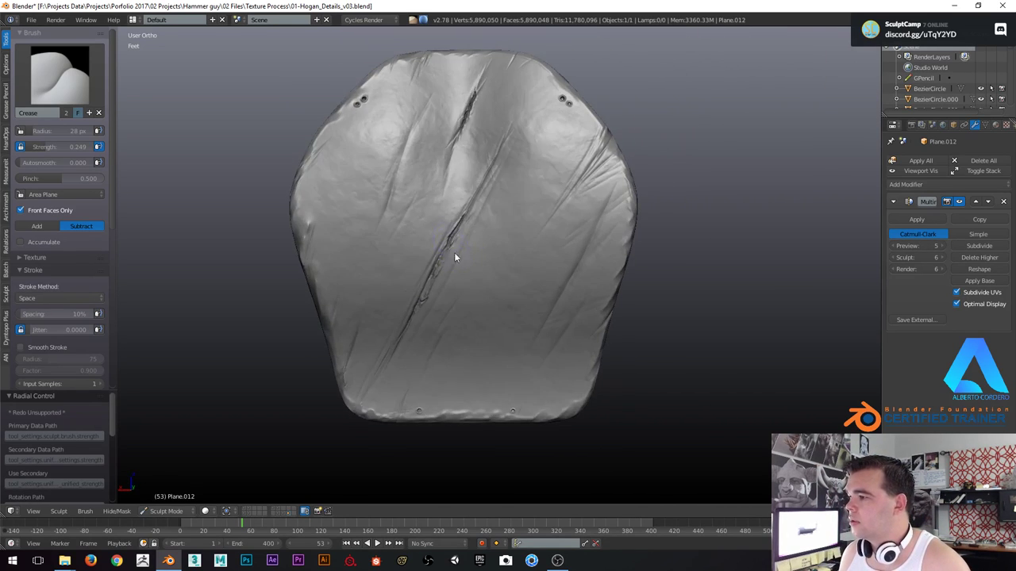
scroll(455, 253, down, 2)
mouse_move(454, 254)
middle_down()
mouse_move(468, 175)
mouse_move(424, 200)
mouse_move(444, 186)
mouse_move(442, 243)
mouse_move(442, 216)
middle_up()
scroll(467, 175, up, 3)
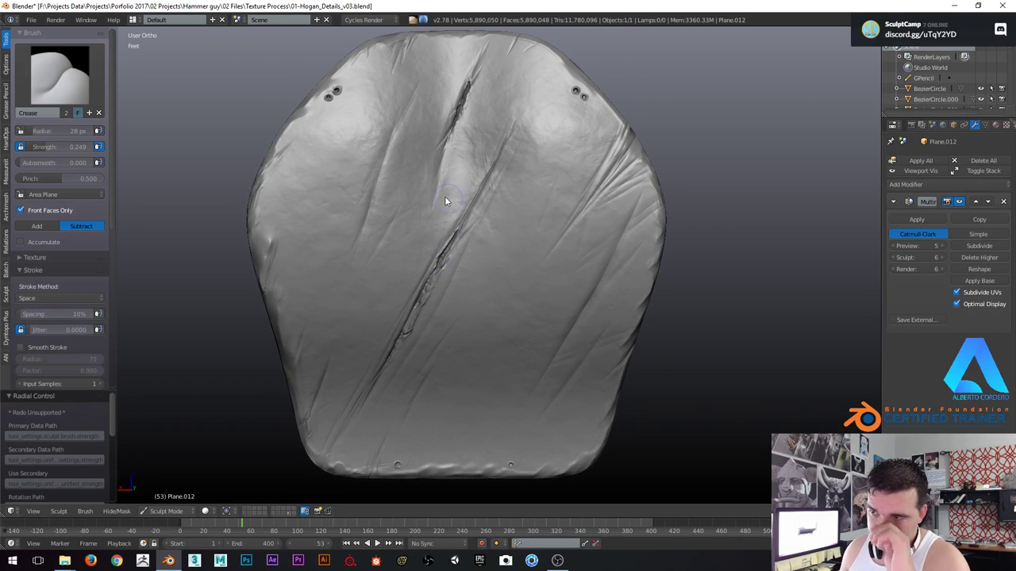
click(59, 75)
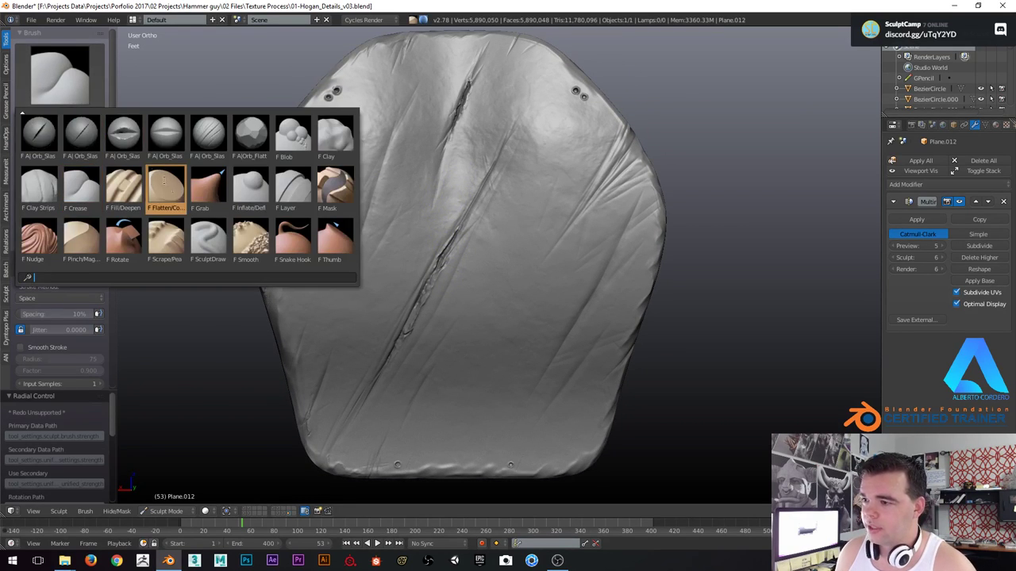
click(210, 134)
scroll(467, 319, down, 3)
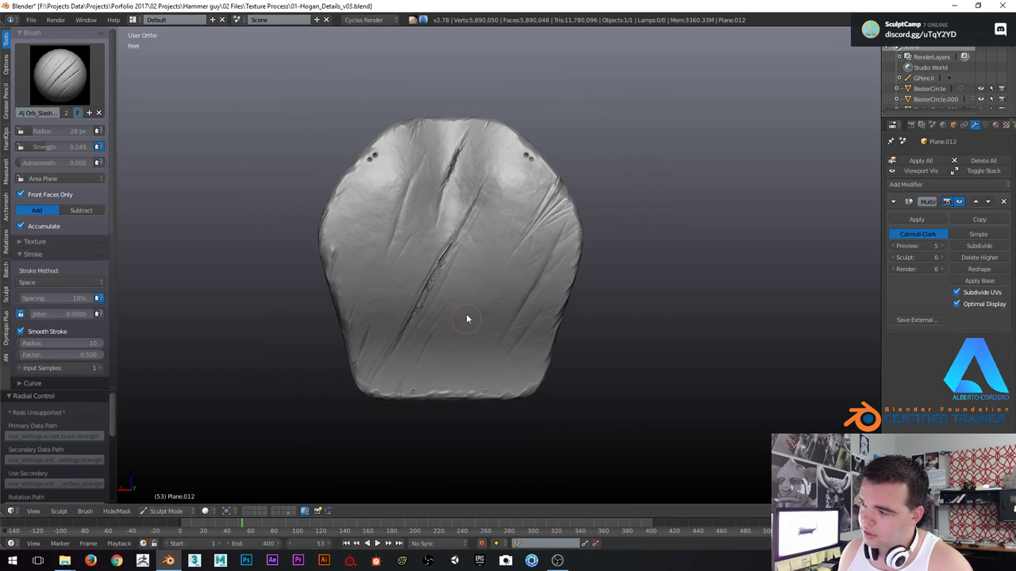
middle_drag(529, 201, 427, 185)
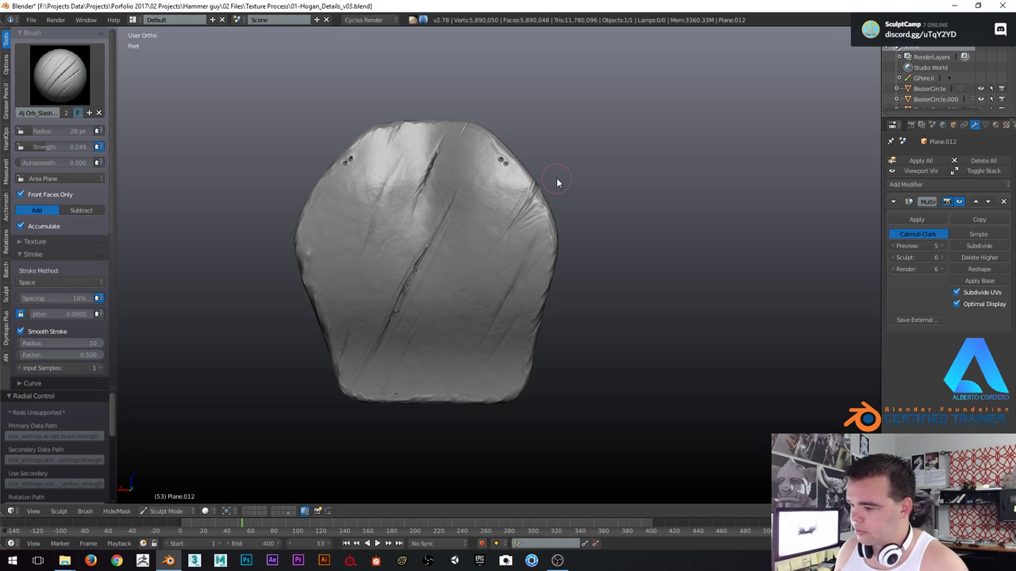
middle_drag(556, 113, 582, 123)
key(f)
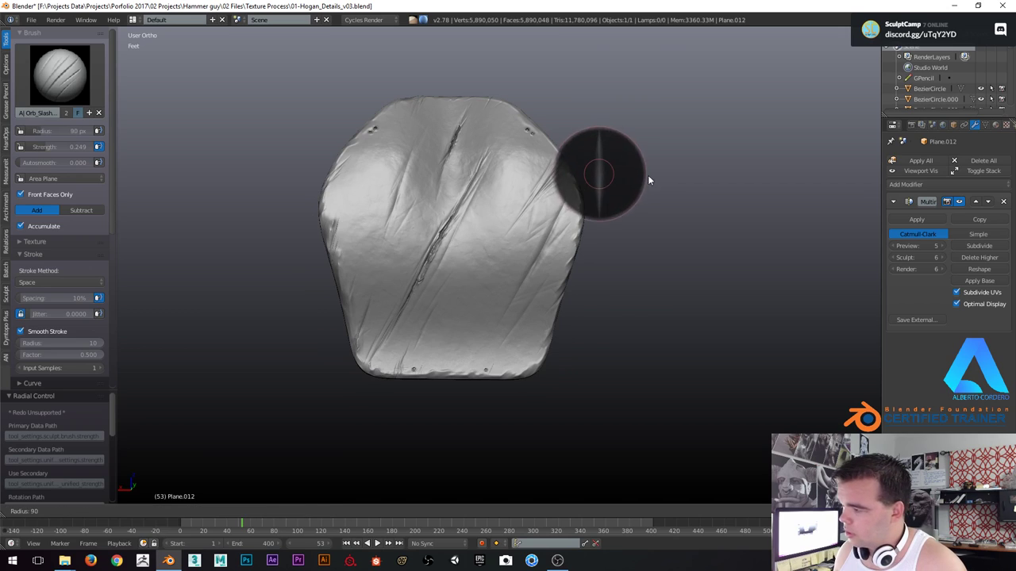
click(653, 180)
Try a steep slash across the plate's lower-right area with the brush at strength 0.249.
middle_drag(603, 171, 574, 187)
scroll(574, 191, up, 3)
drag(546, 262, 596, 397)
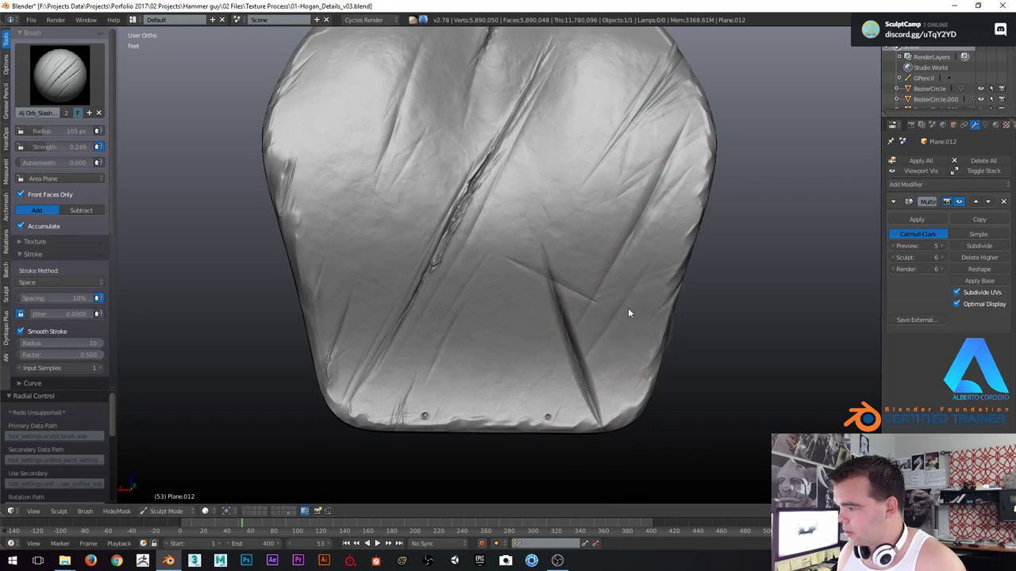
key(ctrl+z)
Set the Orb Slash brush strength to 0.084 and carve a faint diagonal scratch across the plate's lower-right area.
key(shift+f)
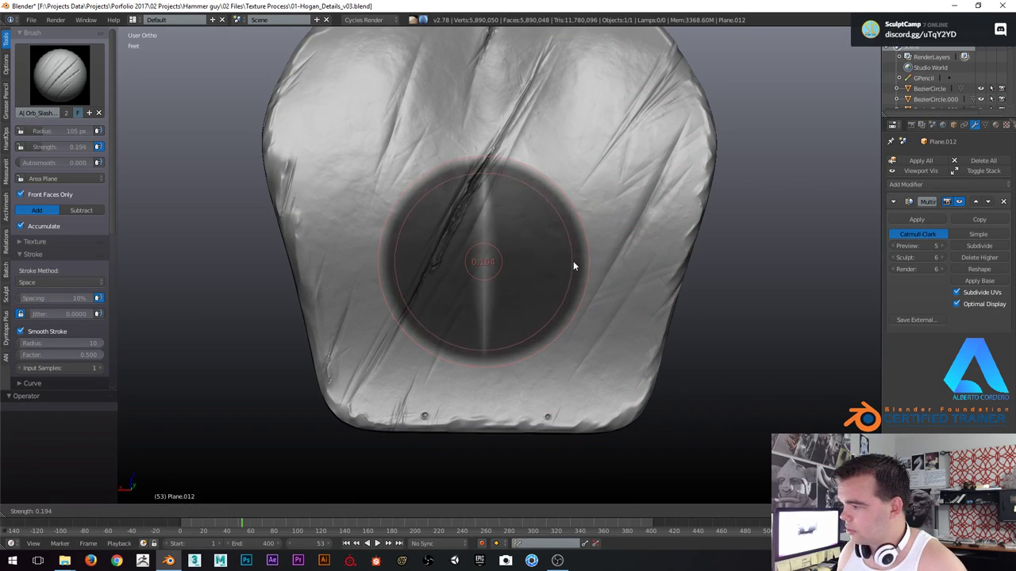
click(560, 256)
mouse_move(590, 396)
middle_down()
mouse_move(549, 295)
mouse_move(436, 203)
middle_up()
drag(422, 134, 434, 252)
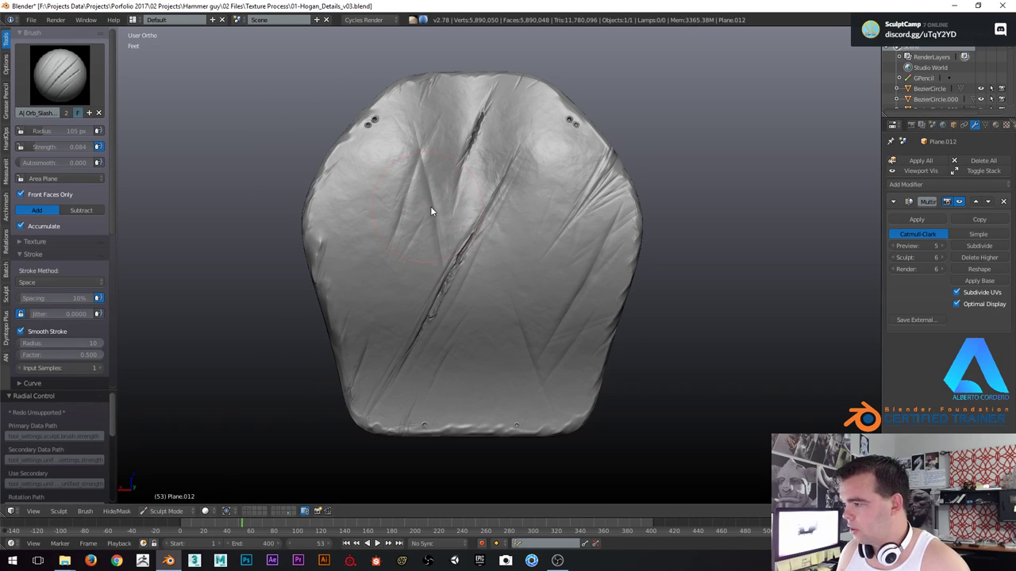
key(ctrl+z)
Carve light, steep slashes across the middle of the long central gash.
middle_drag(461, 345, 472, 263)
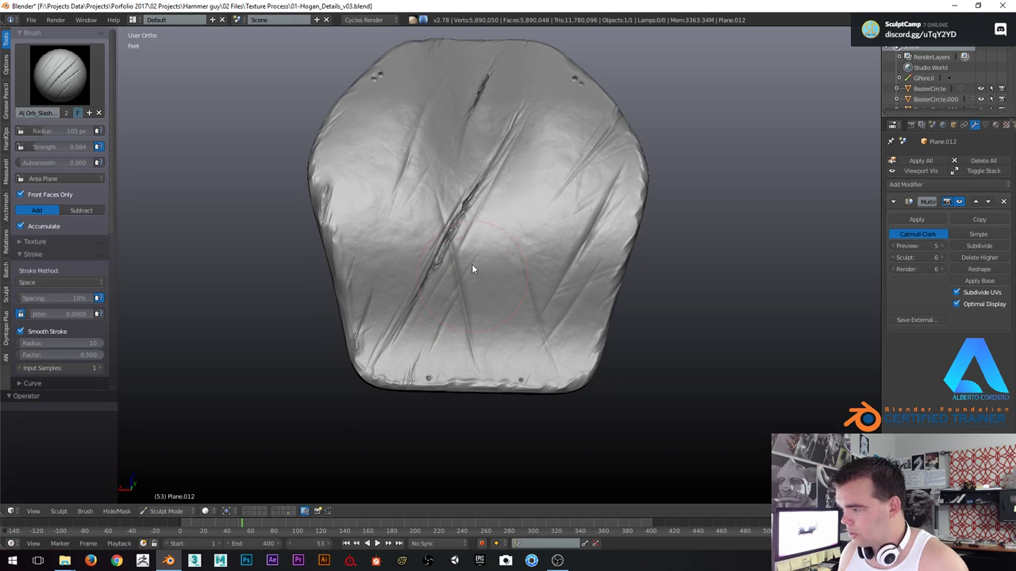
scroll(453, 222, up, 1)
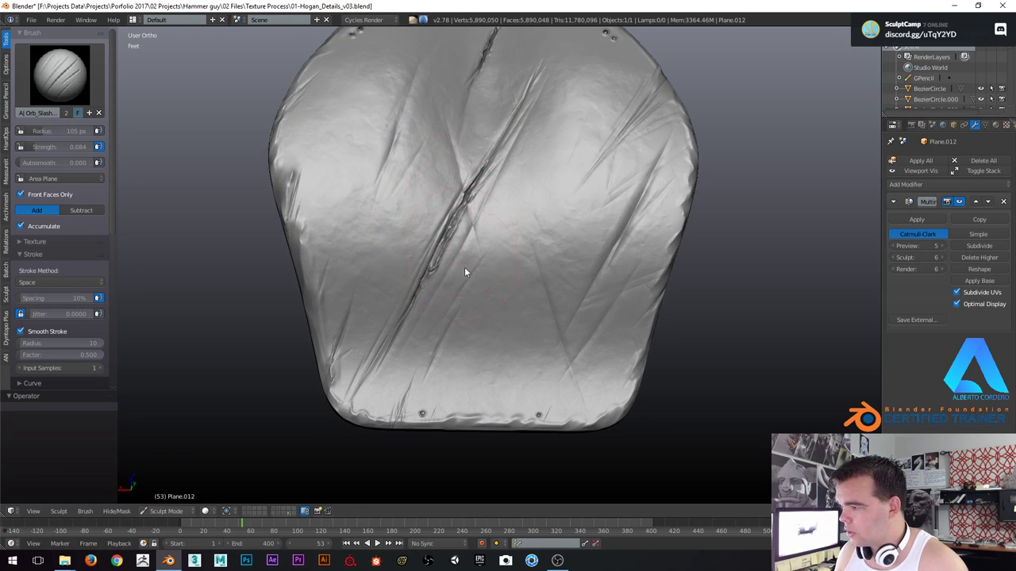
drag(451, 182, 452, 242)
middle_drag(460, 171, 460, 205)
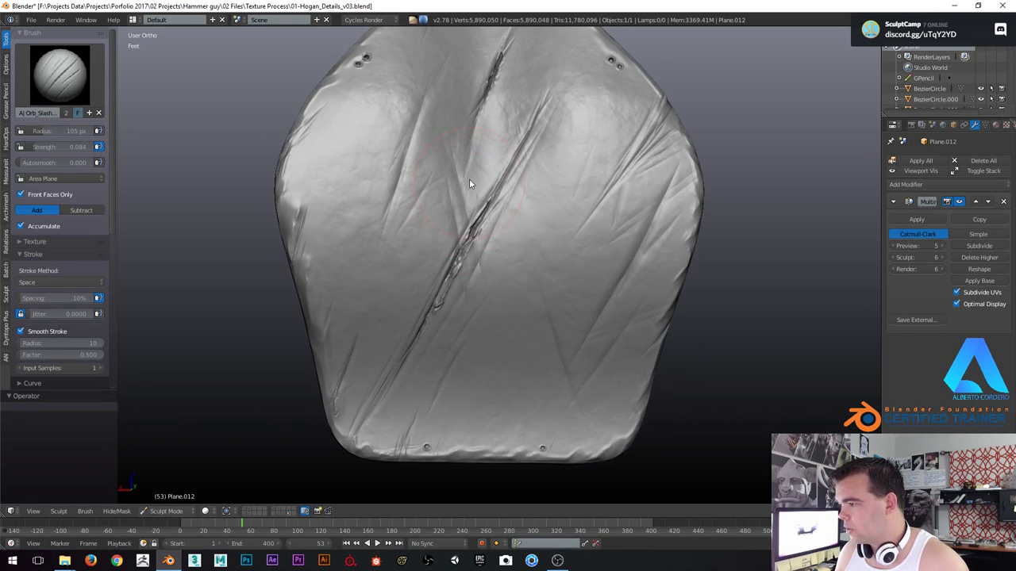
drag(469, 179, 467, 226)
drag(471, 289, 469, 253)
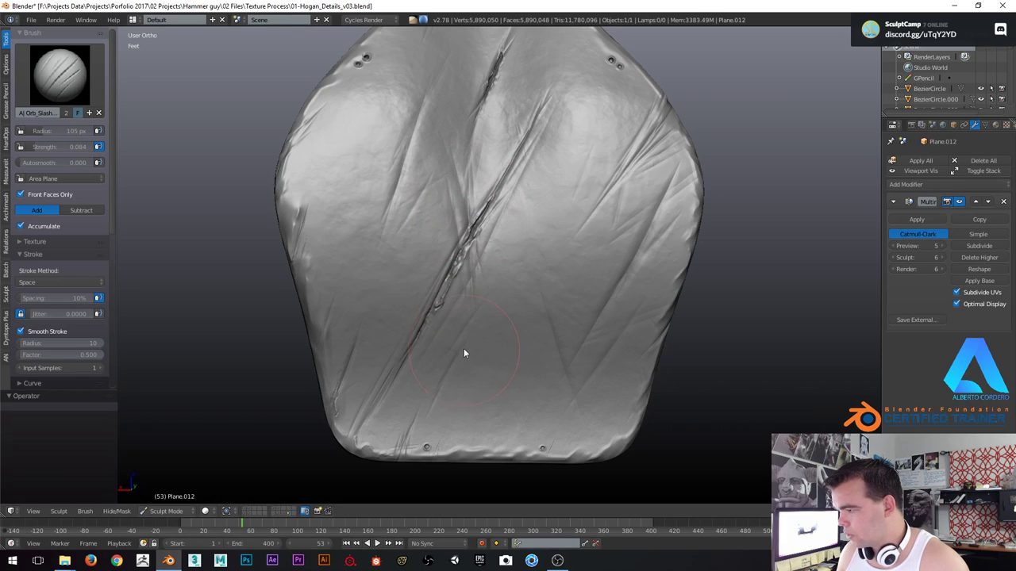
Add faint diagonal slashes over the plate's left side and upper-left area, running against the existing scratches.
scroll(464, 348, down, 1)
mouse_move(461, 264)
middle_down()
mouse_move(425, 153)
mouse_move(397, 262)
mouse_move(381, 227)
middle_up()
scroll(428, 152, up, 1)
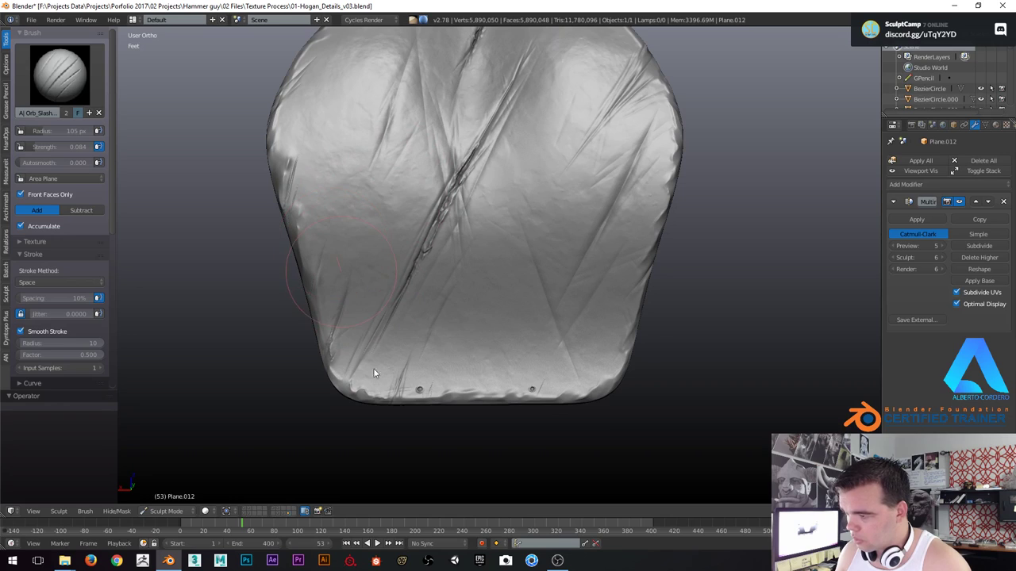
mouse_move(375, 373)
middle_down()
mouse_move(362, 233)
mouse_move(386, 209)
mouse_move(390, 172)
middle_up()
scroll(389, 206, down, 3)
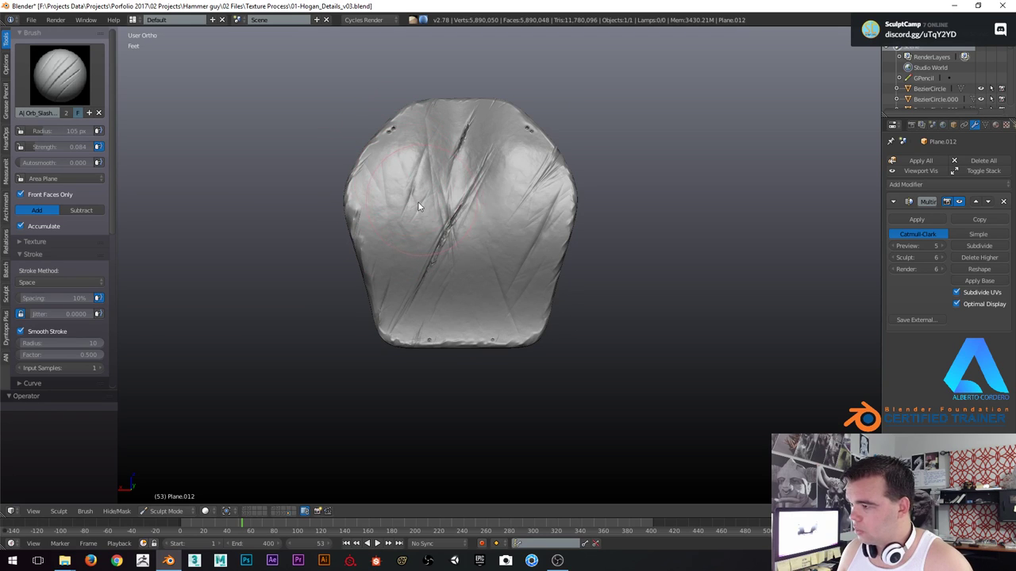
mouse_move(418, 206)
ctrl+middle_down()
mouse_move(428, 246)
mouse_move(456, 156)
mouse_move(456, 239)
mouse_move(433, 237)
ctrl+middle_up()
mouse_move(432, 236)
ctrl+middle_down()
mouse_move(429, 249)
mouse_move(399, 147)
ctrl+middle_up()
ctrl+middle_drag(413, 241, 407, 256)
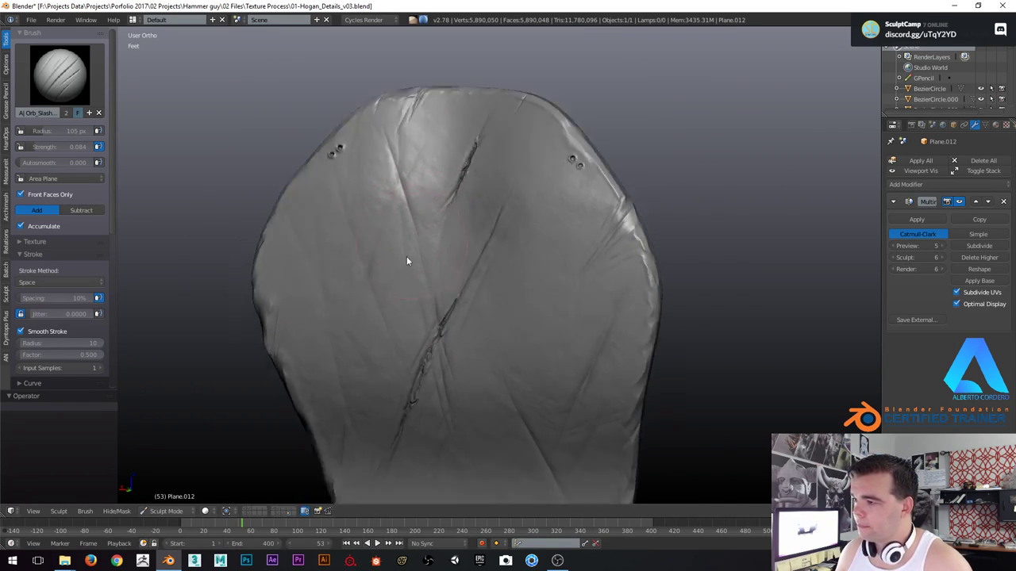
scroll(413, 250, down, 4)
scroll(435, 190, up, 6)
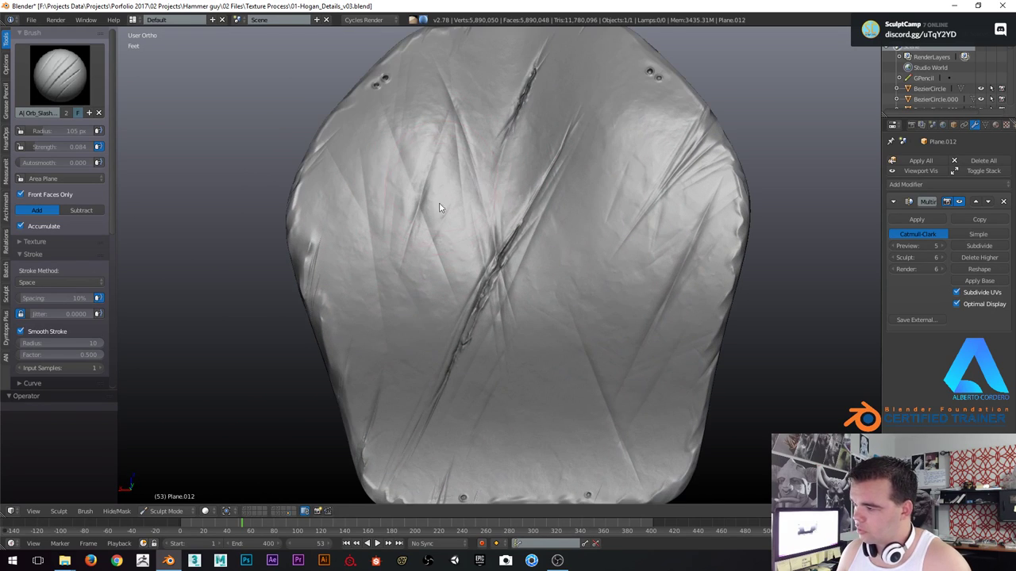
Carve short, light slashes running down to the plate's bottom edge around the two holes.
shift+middle_drag(401, 321, 391, 168)
drag(477, 282, 528, 376)
shift+middle_drag(519, 309, 497, 274)
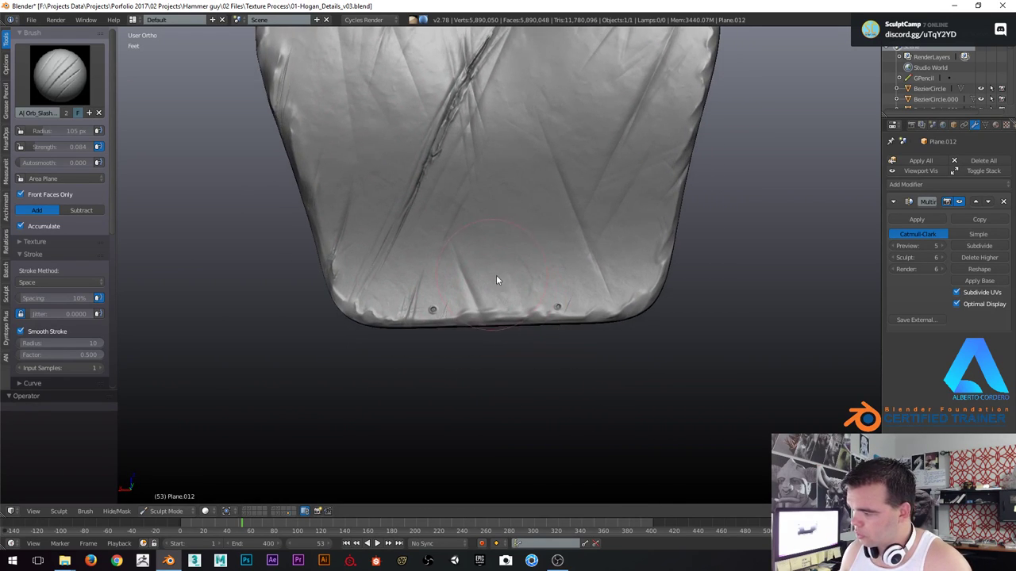
scroll(496, 279, down, 1)
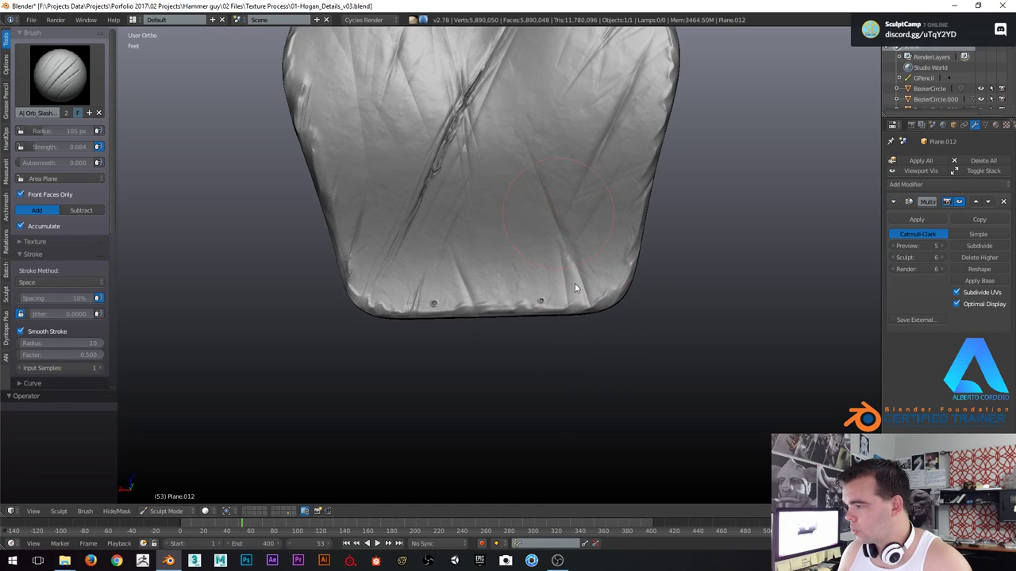
Add light crossing slashes along the plate's right side.
scroll(551, 286, down, 3)
scroll(541, 176, up, 2)
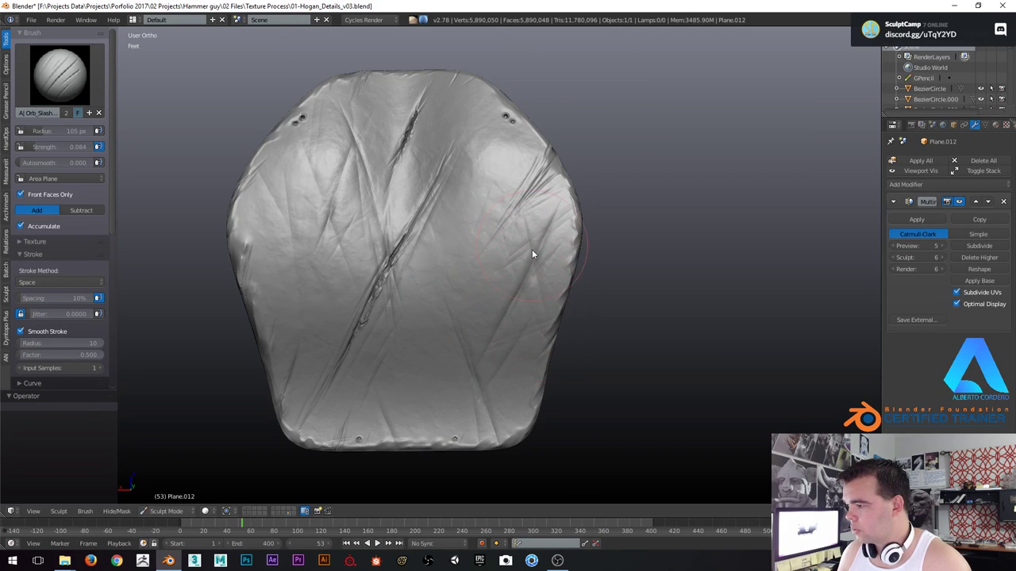
scroll(524, 377, down, 3)
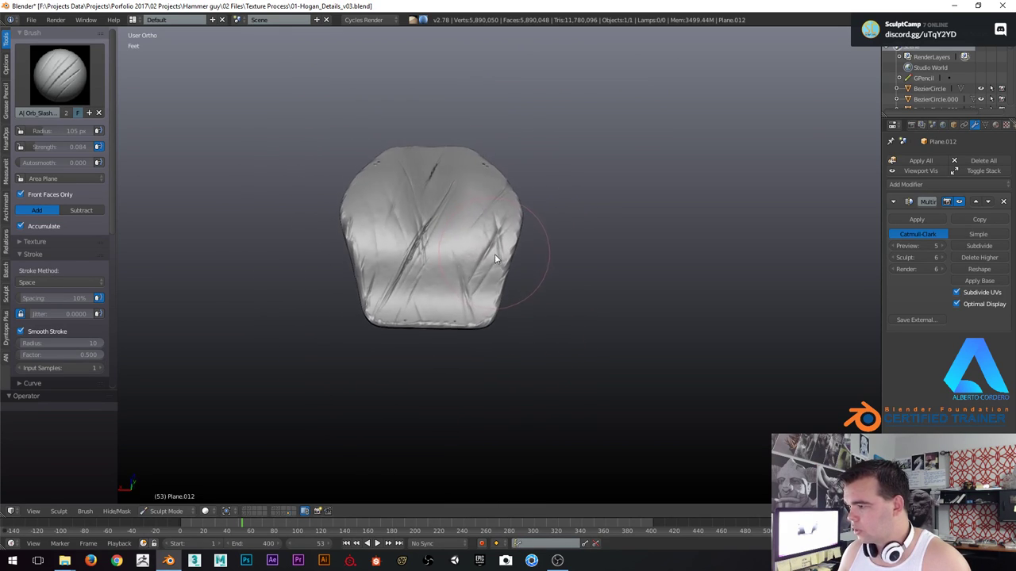
scroll(494, 258, up, 3)
scroll(422, 280, down, 3)
Switch to the Flatten brush with radius 54 px to treat the stray scratches on the back of the plate.
mouse_move(422, 280)
middle_down()
mouse_move(583, 322)
mouse_move(664, 322)
mouse_move(619, 340)
middle_up()
scroll(587, 322, up, 3)
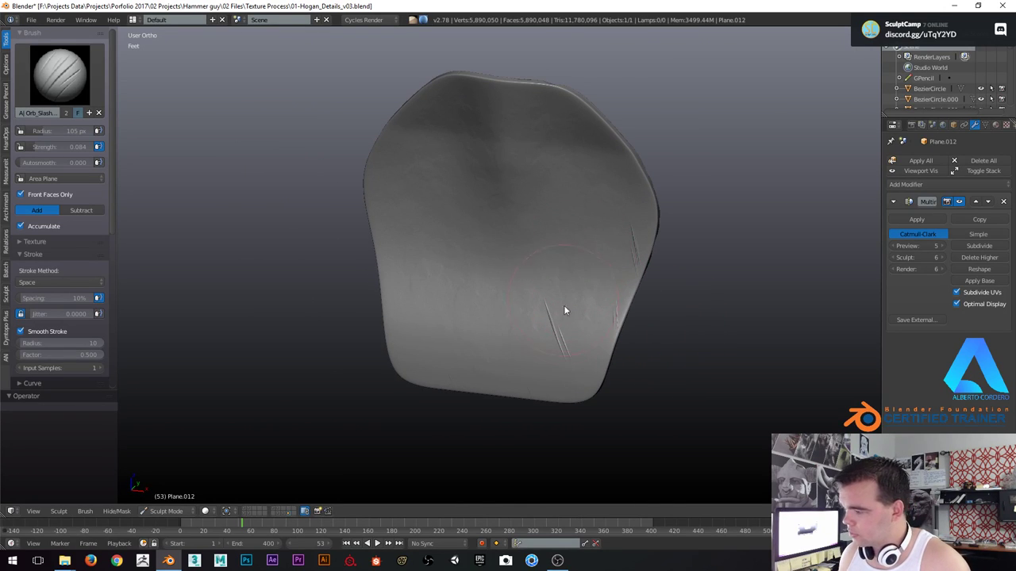
scroll(431, 256, up, 4)
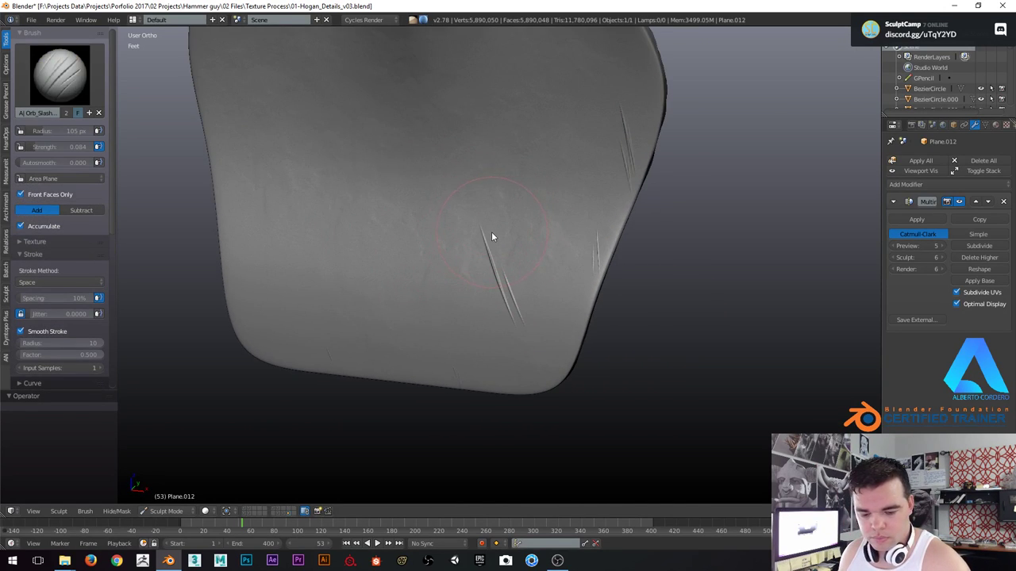
key(s)
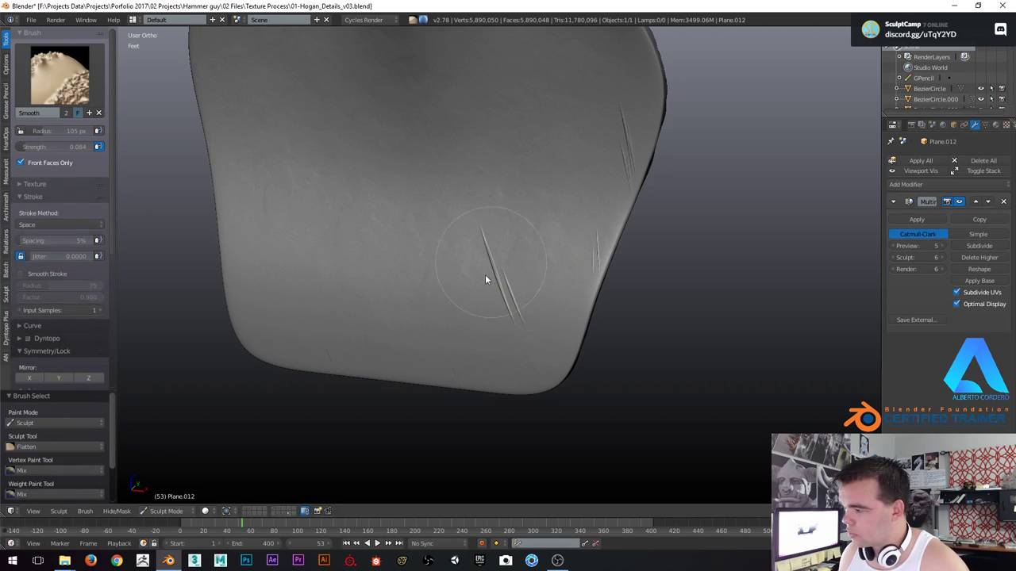
key(shift+t)
key(f)
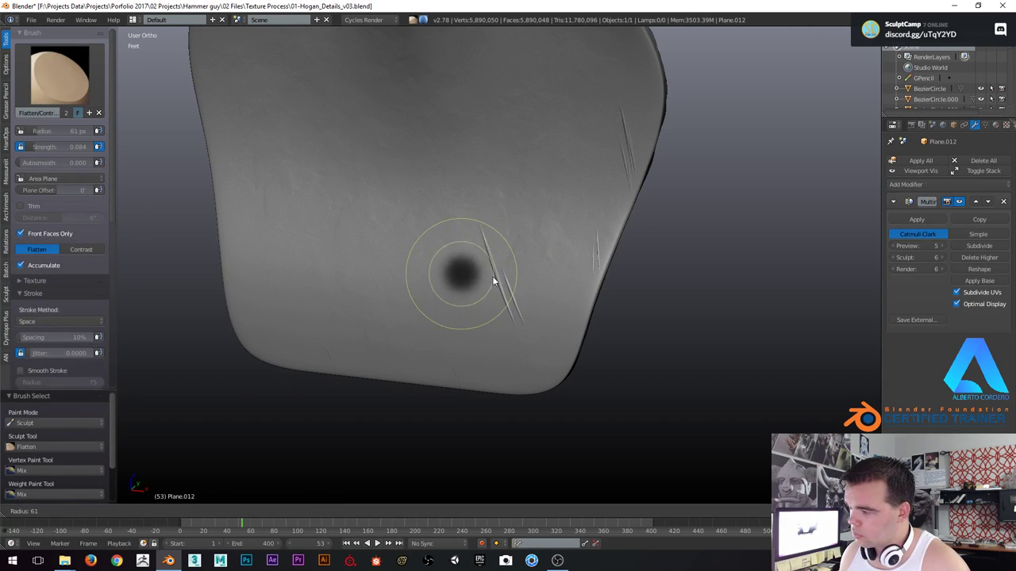
click(490, 268)
Set the Flatten brush strength to 0.709 and flatten the stray scratches near the side edge of the plate's back.
mouse_move(494, 270)
middle_down()
mouse_move(448, 238)
mouse_move(453, 281)
mouse_move(458, 265)
mouse_move(567, 296)
mouse_move(548, 302)
mouse_move(574, 294)
middle_up()
scroll(453, 281, down, 3)
key(shift+f)
click(415, 265)
scroll(574, 294, up, 2)
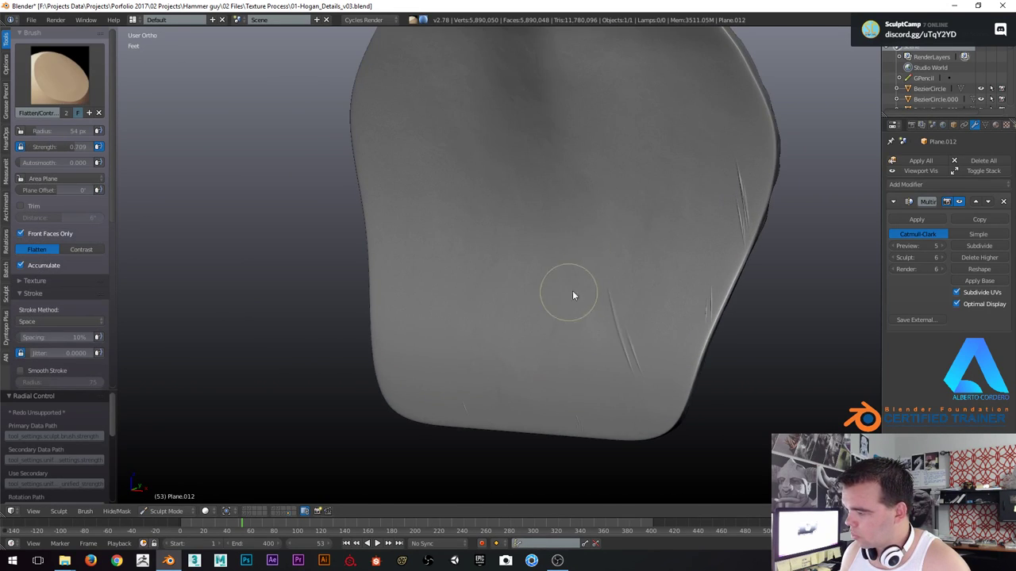
mouse_move(718, 208)
mouse_down()
mouse_move(735, 209)
mouse_move(714, 243)
mouse_up()
Switch to the Crease brush with radius 29 px and strength 0.369, and crease the dent along the front's left edge.
mouse_move(725, 229)
middle_down()
mouse_move(669, 283)
mouse_move(500, 220)
middle_up()
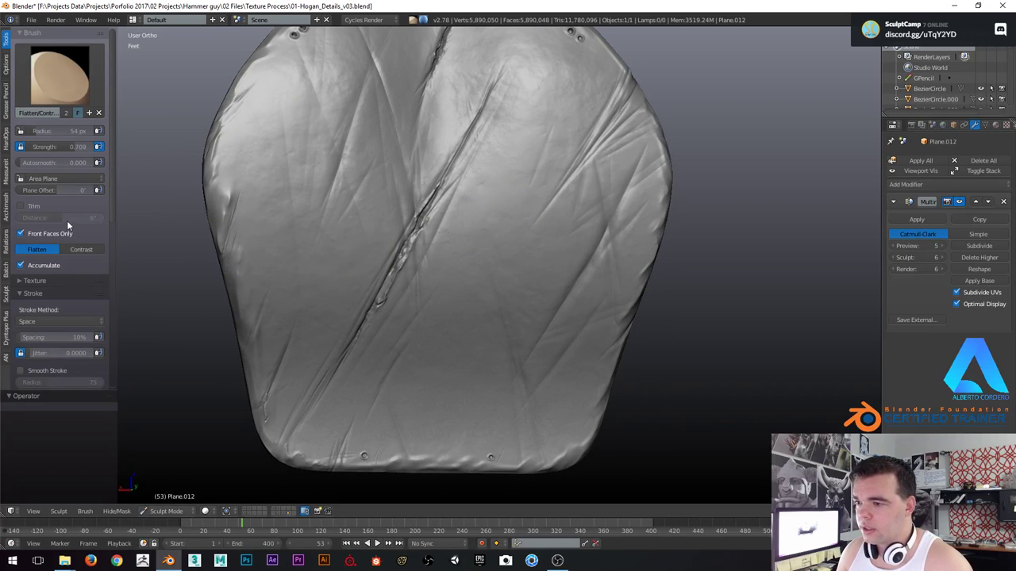
mouse_move(330, 241)
shift+middle_down()
mouse_move(414, 219)
mouse_move(415, 141)
shift+middle_up()
scroll(409, 142, up, 3)
mouse_move(258, 141)
shift+middle_down()
mouse_move(348, 212)
mouse_move(437, 203)
mouse_move(445, 234)
shift+middle_up()
scroll(350, 214, up, 3)
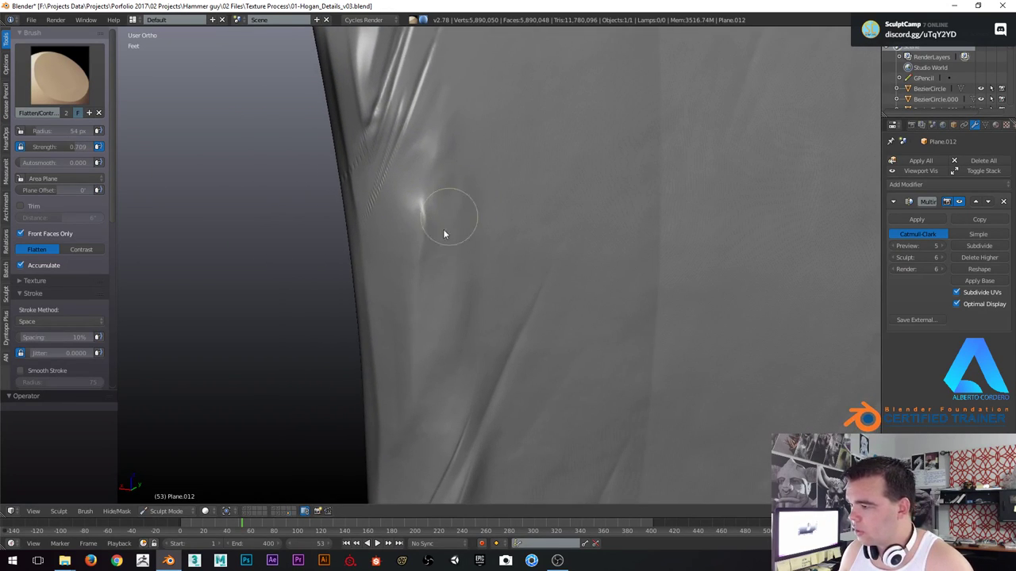
key(shift+c)
key(f)
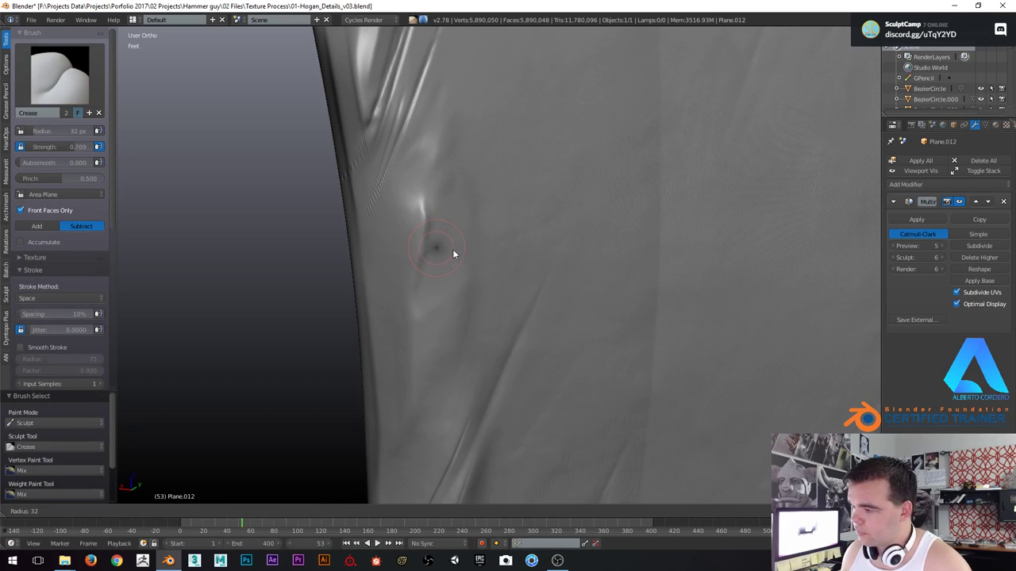
click(450, 250)
key(shift+f)
click(470, 252)
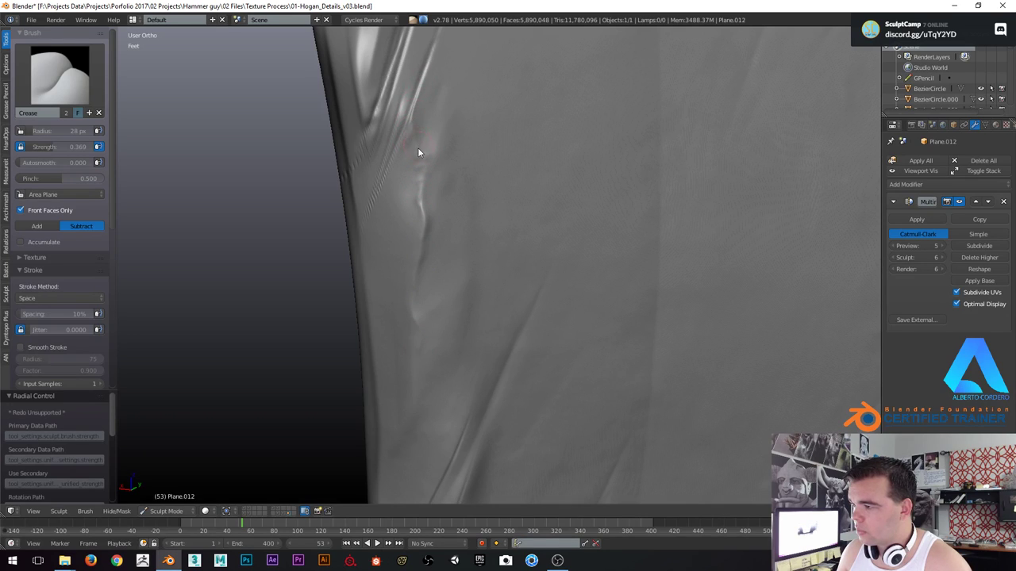
Reduce the Crease brush radius to 17 px, refine the jagged left-edge crack and carve notches into the dent below it.
key(f)
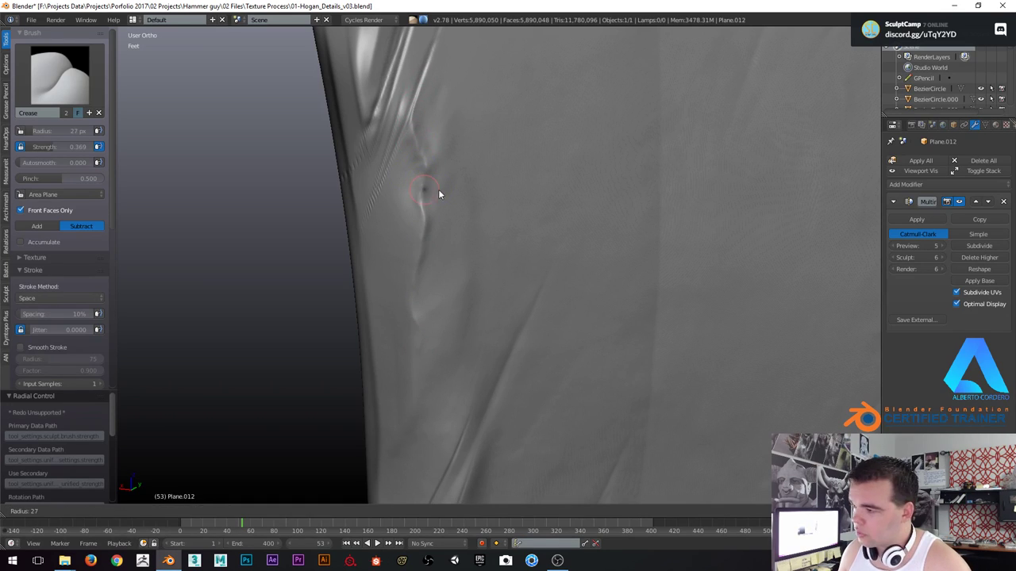
click(432, 198)
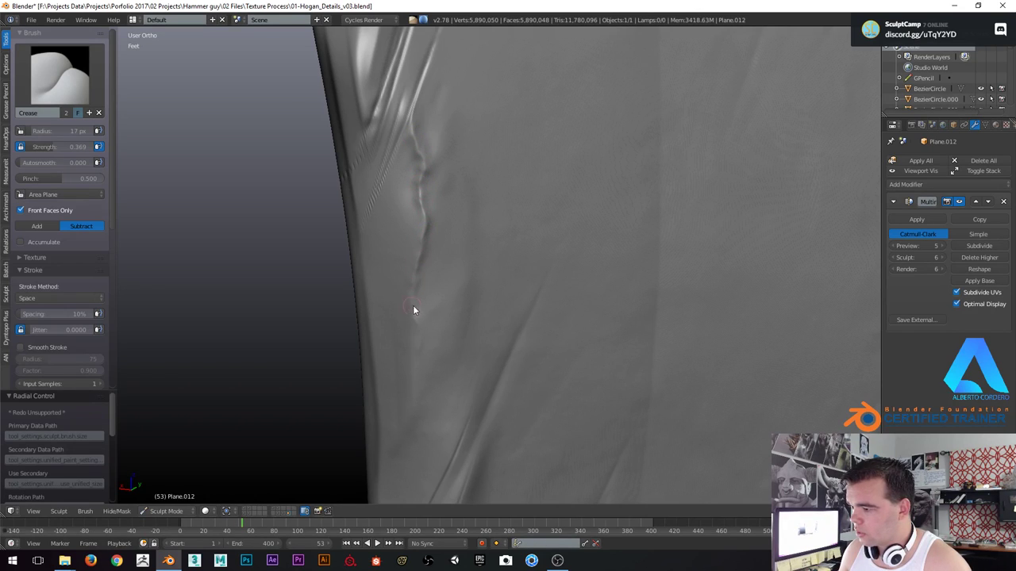
mouse_move(412, 348)
middle_down()
mouse_move(429, 252)
mouse_move(457, 206)
middle_up()
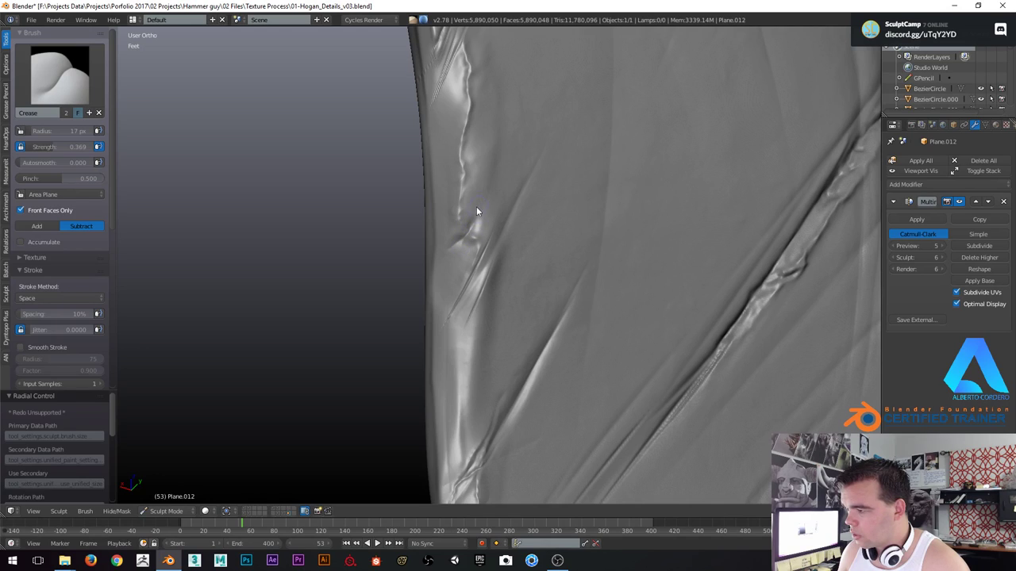
ctrl+drag(463, 239, 480, 208)
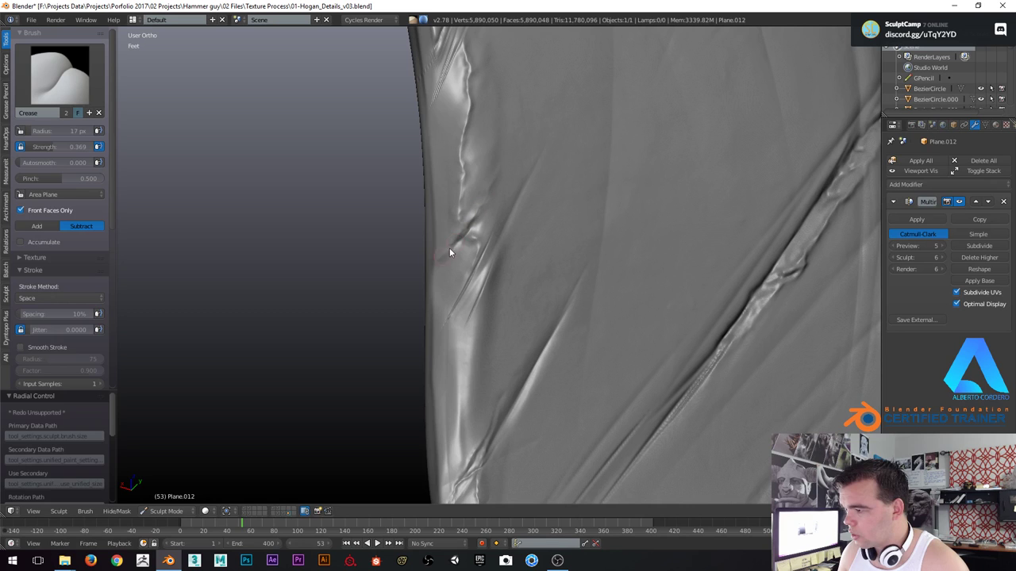
Crease the chipped lower rim to the right of the left rivet hole and deepen the slash running down into it.
scroll(470, 220, down, 5)
mouse_move(453, 260)
middle_down()
mouse_move(422, 245)
mouse_move(441, 316)
mouse_move(391, 239)
middle_up()
scroll(441, 315, up, 4)
scroll(441, 315, down, 4)
scroll(429, 286, up, 5)
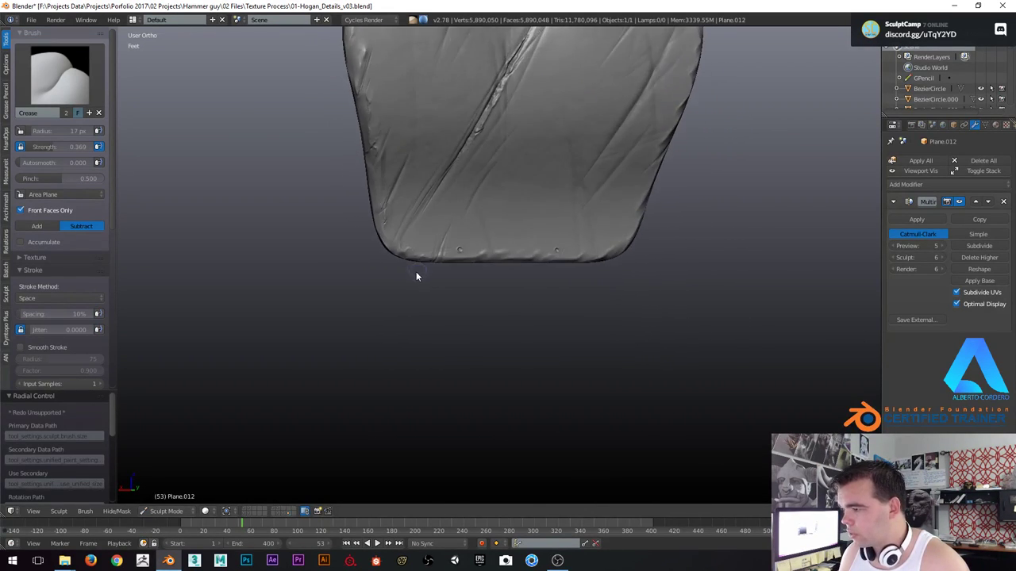
scroll(432, 214, up, 3)
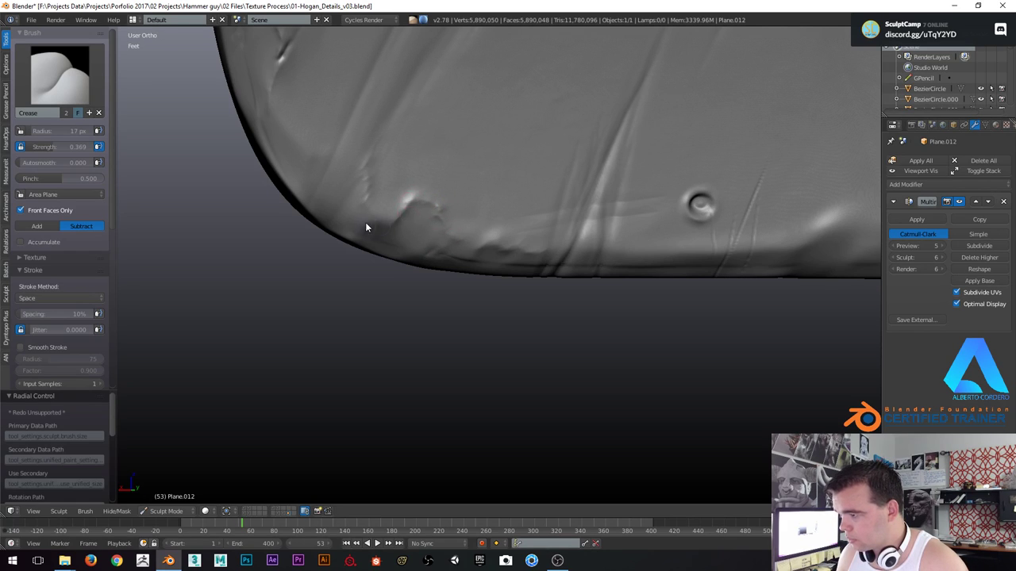
mouse_move(365, 222)
middle_down()
mouse_move(371, 171)
mouse_move(318, 192)
middle_up()
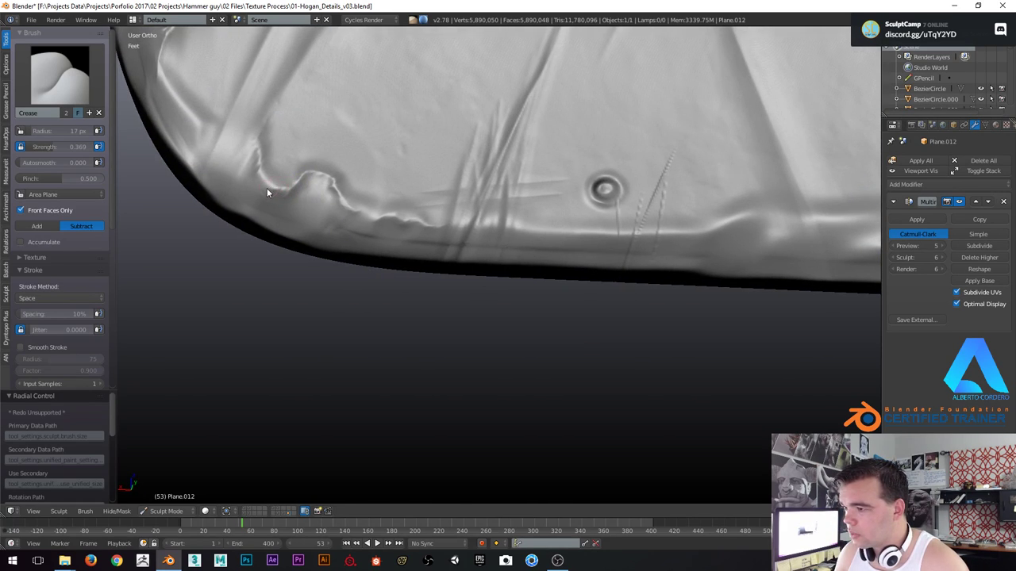
scroll(279, 232, down, 4)
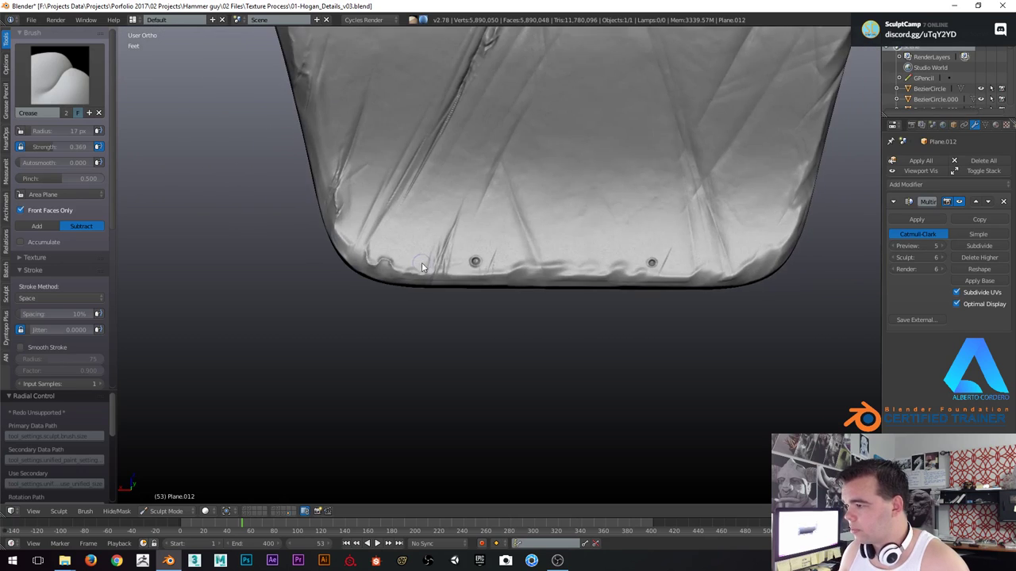
scroll(421, 262, up, 3)
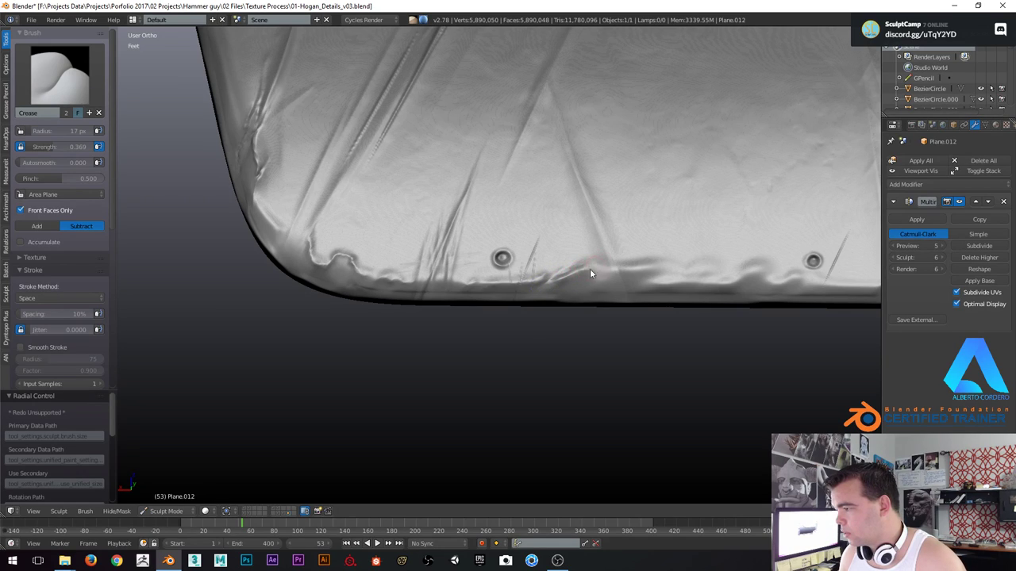
drag(551, 273, 571, 268)
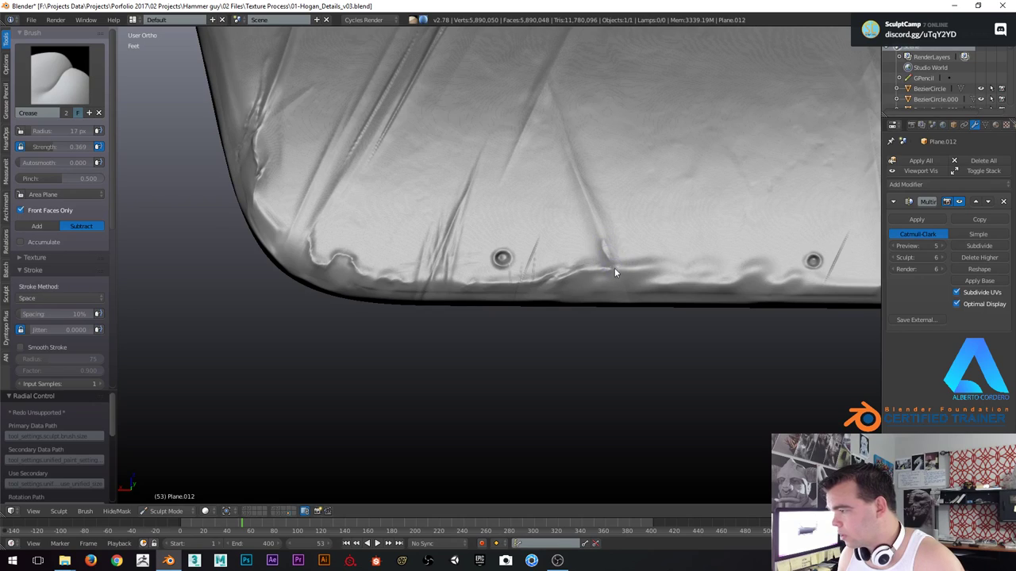
drag(605, 251, 592, 206)
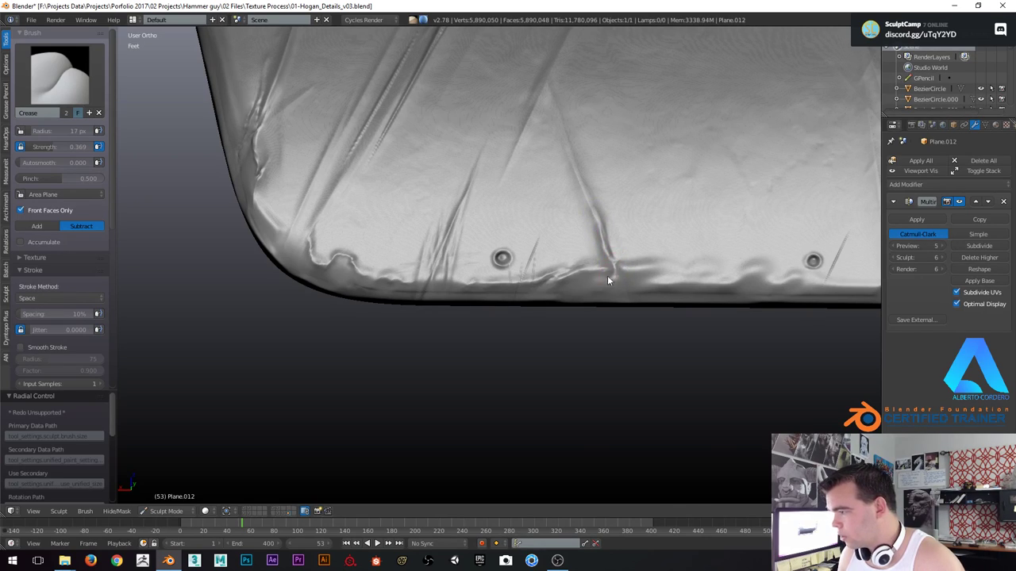
mouse_move(608, 277)
middle_down()
mouse_move(601, 296)
mouse_move(535, 306)
mouse_move(598, 254)
middle_up()
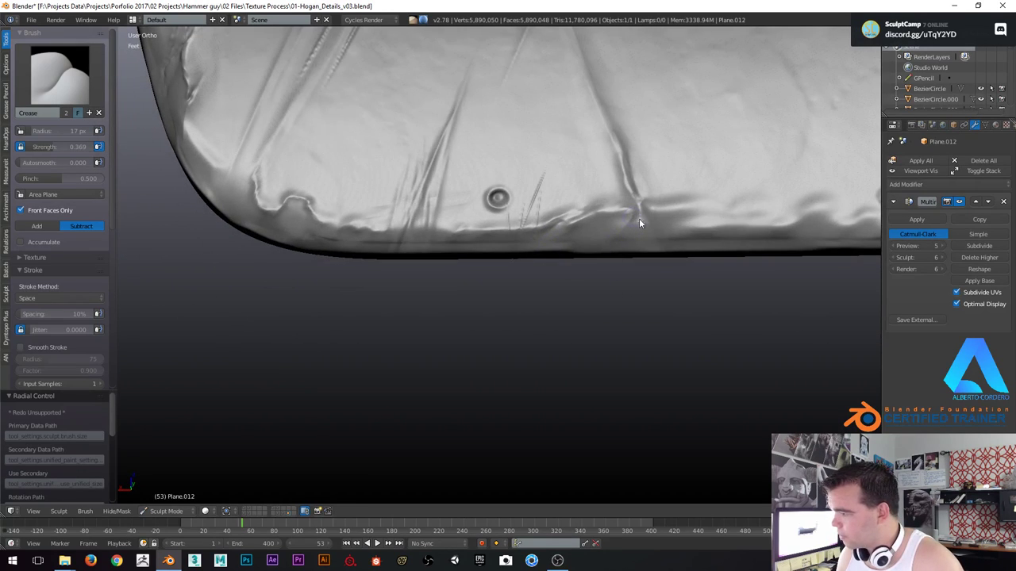
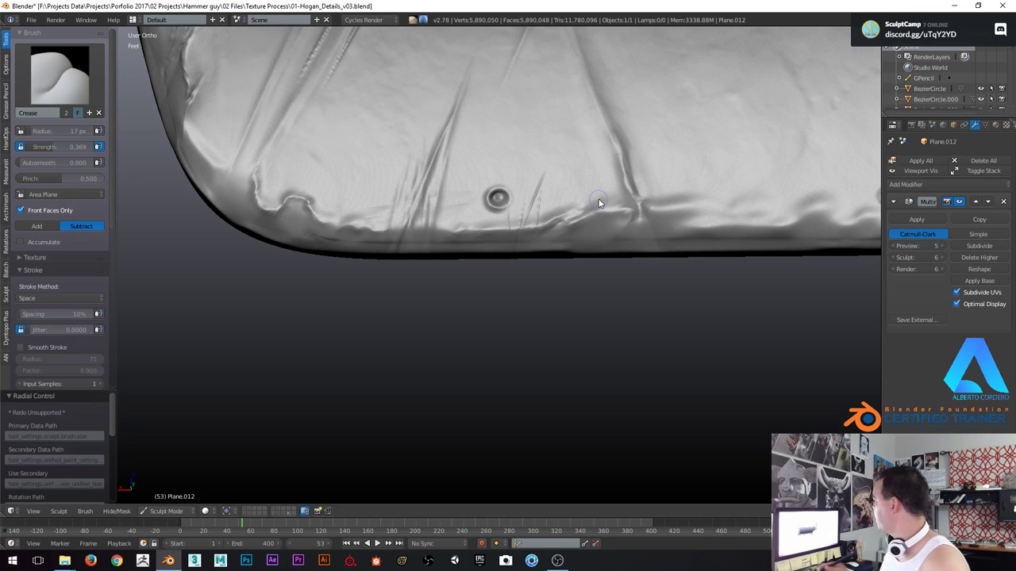
Crease the ragged lower rim directly beneath the left rivet hole.
mouse_move(448, 233)
middle_down()
mouse_move(435, 294)
mouse_move(406, 222)
middle_up()
scroll(420, 270, up, 1)
scroll(406, 270, up, 1)
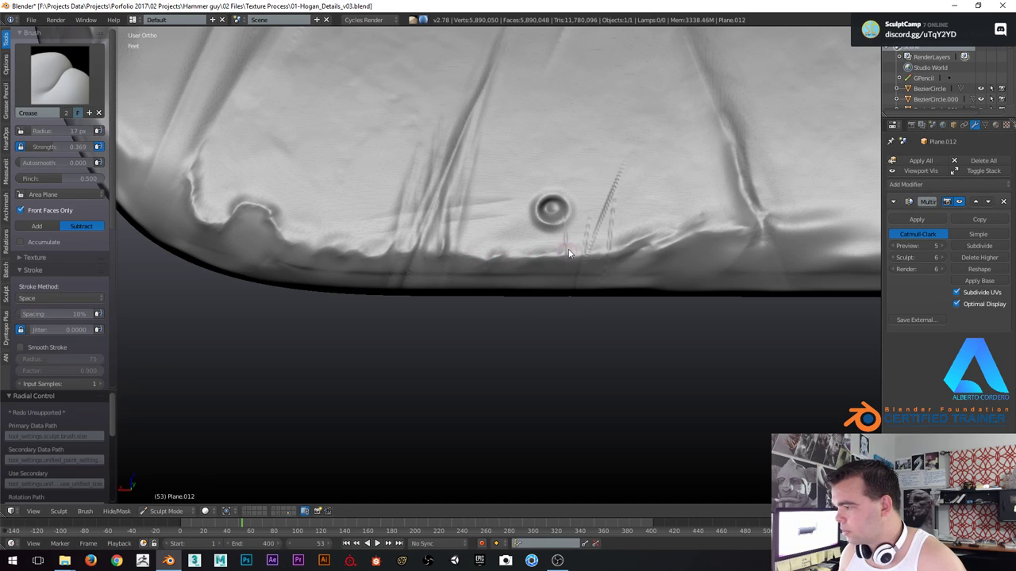
drag(561, 255, 588, 250)
Raise a jagged ridge with inverted Crease strokes alongside the slash between the two rivet holes.
mouse_move(610, 252)
middle_down()
mouse_move(660, 232)
mouse_move(528, 302)
mouse_move(537, 277)
mouse_move(457, 256)
middle_up()
scroll(457, 255, up, 3)
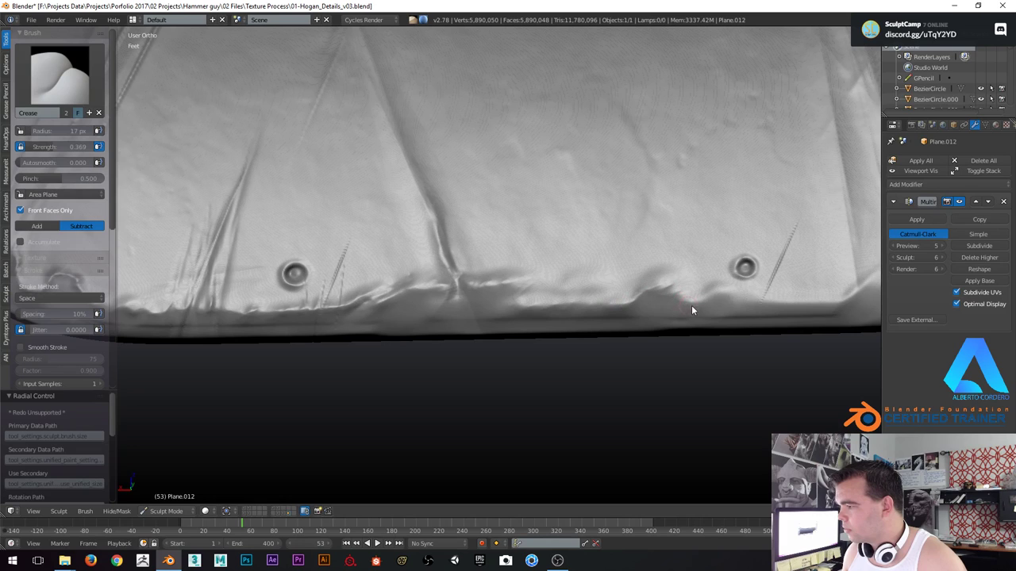
mouse_move(730, 294)
middle_down()
mouse_move(556, 320)
mouse_move(467, 227)
mouse_move(457, 300)
middle_up()
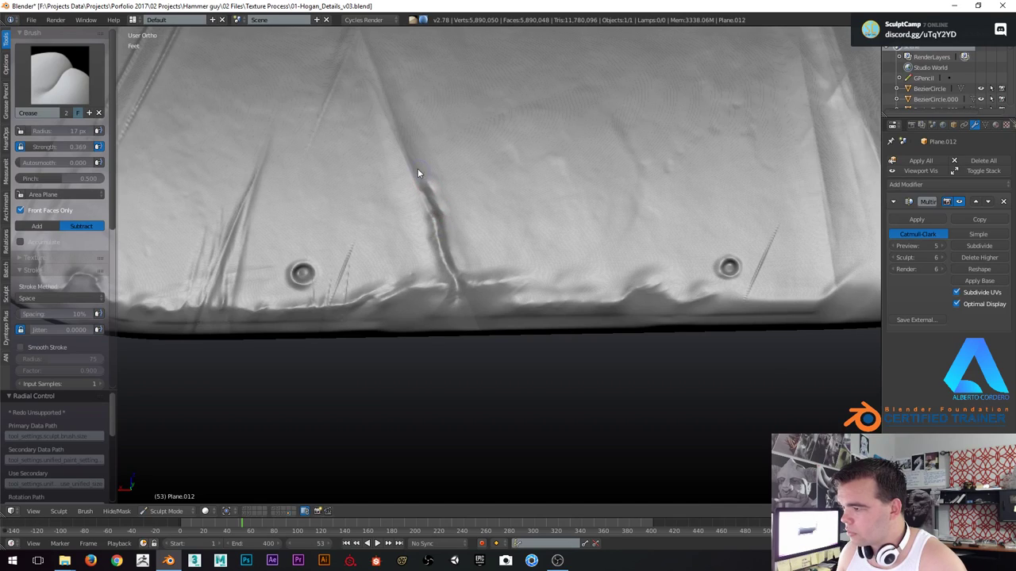
ctrl+drag(440, 224, 417, 187)
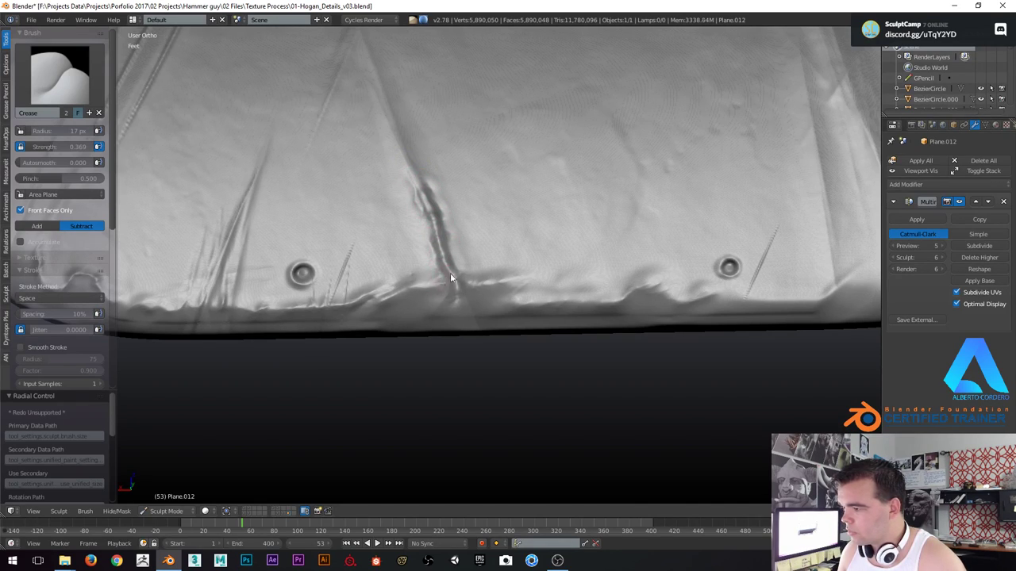
Carve a notch where the slash right of the right rivet hole meets the lower rim, and crease the chip beneath the hole.
mouse_move(451, 278)
ctrl+middle_down()
mouse_move(471, 367)
mouse_move(473, 261)
mouse_move(508, 208)
ctrl+middle_up()
mouse_move(508, 208)
shift+middle_down()
mouse_move(347, 272)
mouse_move(423, 226)
mouse_move(423, 280)
mouse_move(558, 206)
mouse_move(528, 267)
shift+middle_up()
scroll(424, 227, up, 1)
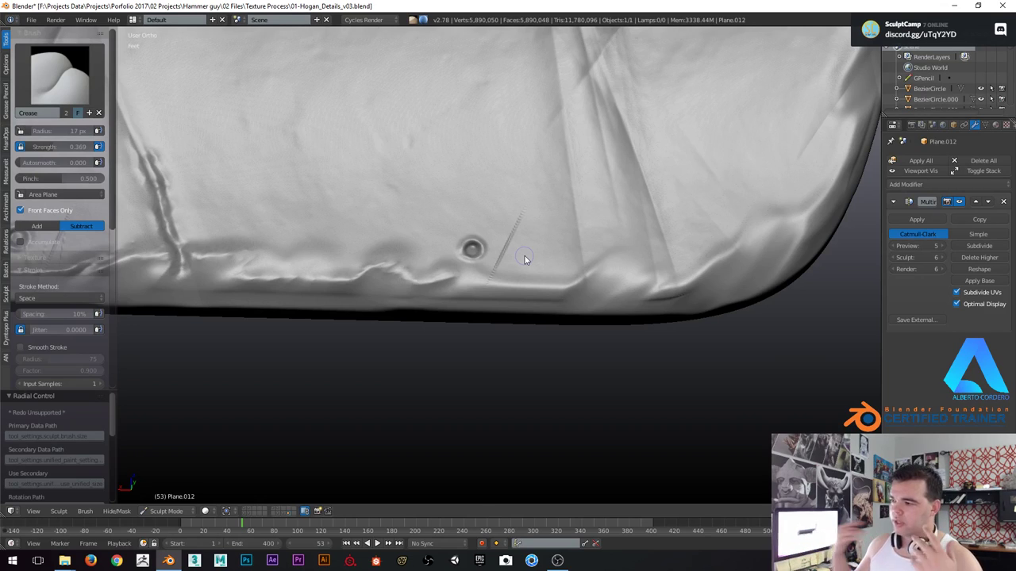
middle_drag(591, 272, 569, 298)
drag(572, 342, 569, 297)
middle_drag(569, 301, 567, 258)
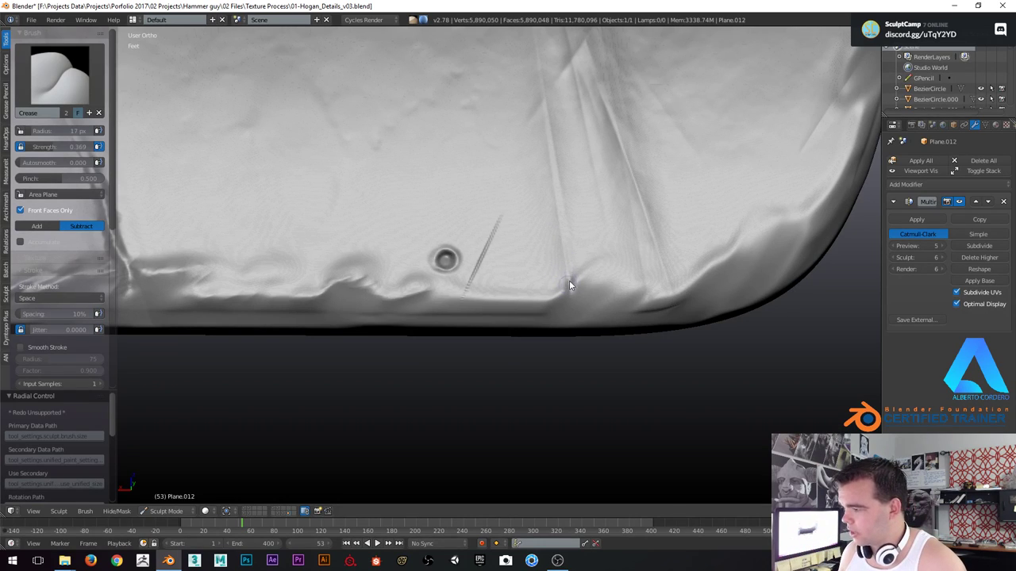
drag(566, 246, 568, 290)
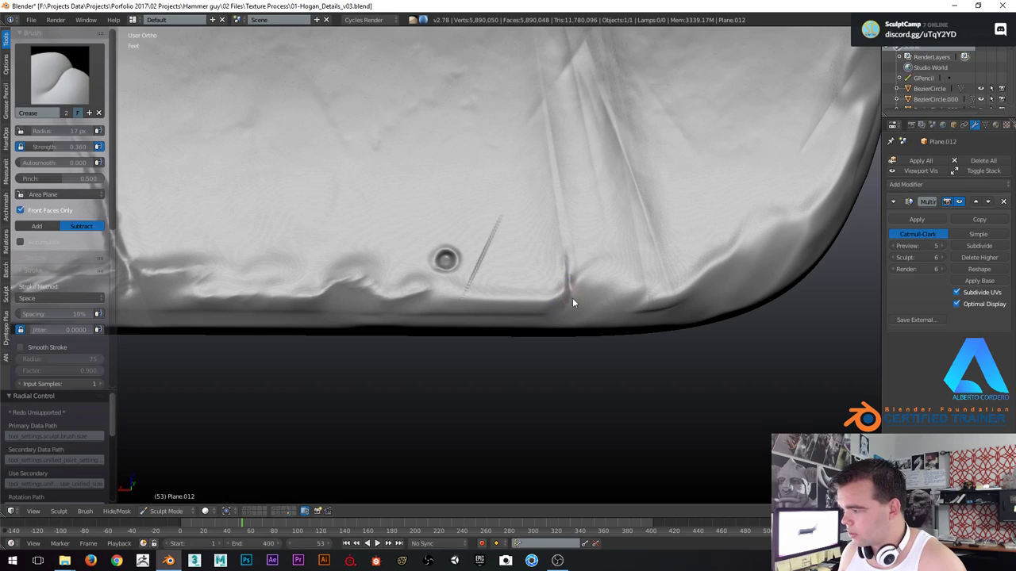
drag(573, 302, 577, 278)
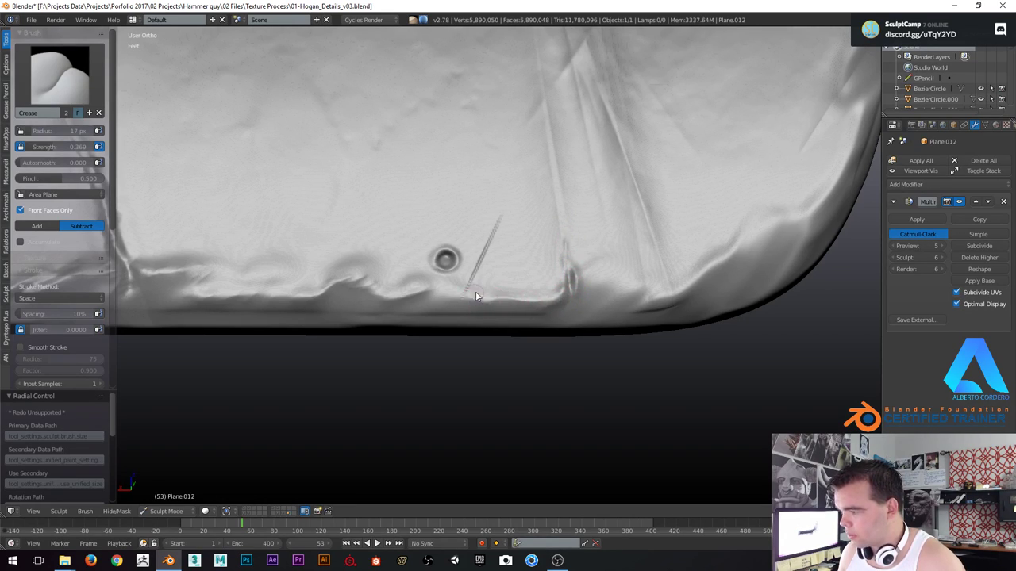
drag(425, 294, 443, 285)
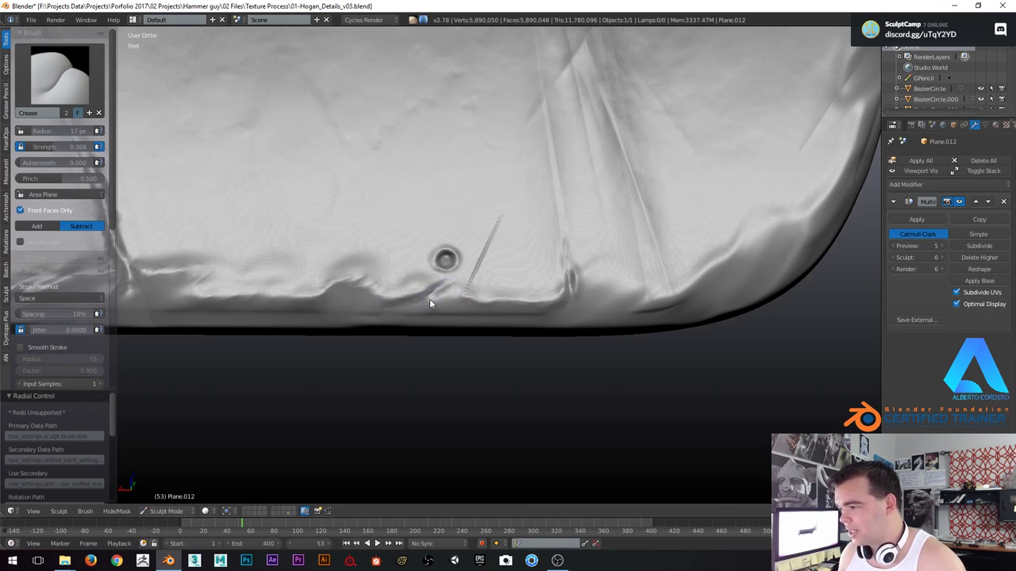
drag(389, 300, 454, 277)
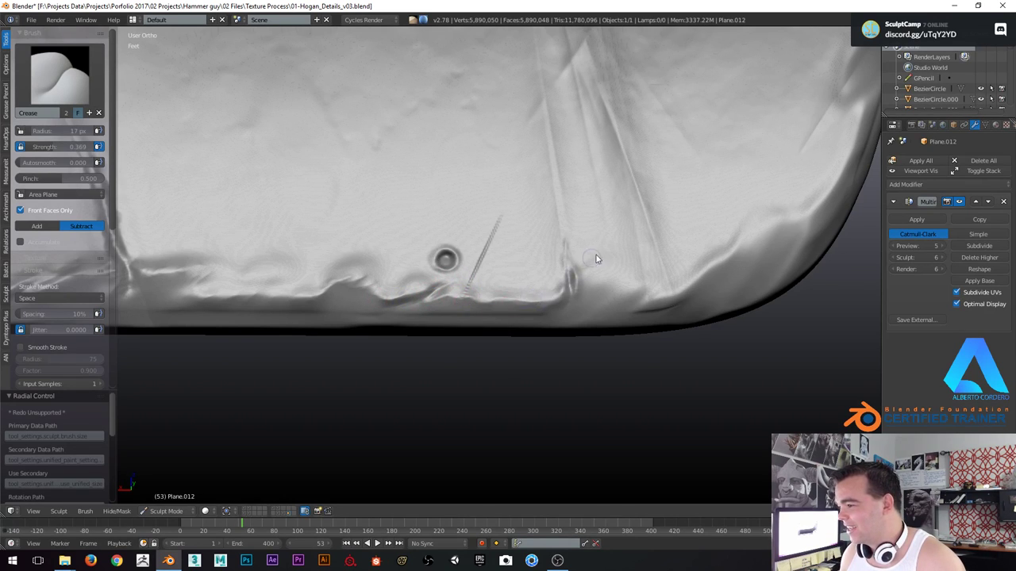
Crease the end of the long slash where it meets the rim near the lower right corner, and raise its edge with an inverted stroke.
scroll(596, 255, down, 4)
mouse_move(548, 279)
middle_down()
mouse_move(470, 314)
mouse_move(499, 219)
mouse_move(452, 263)
mouse_move(545, 248)
middle_up()
scroll(470, 313, up, 2)
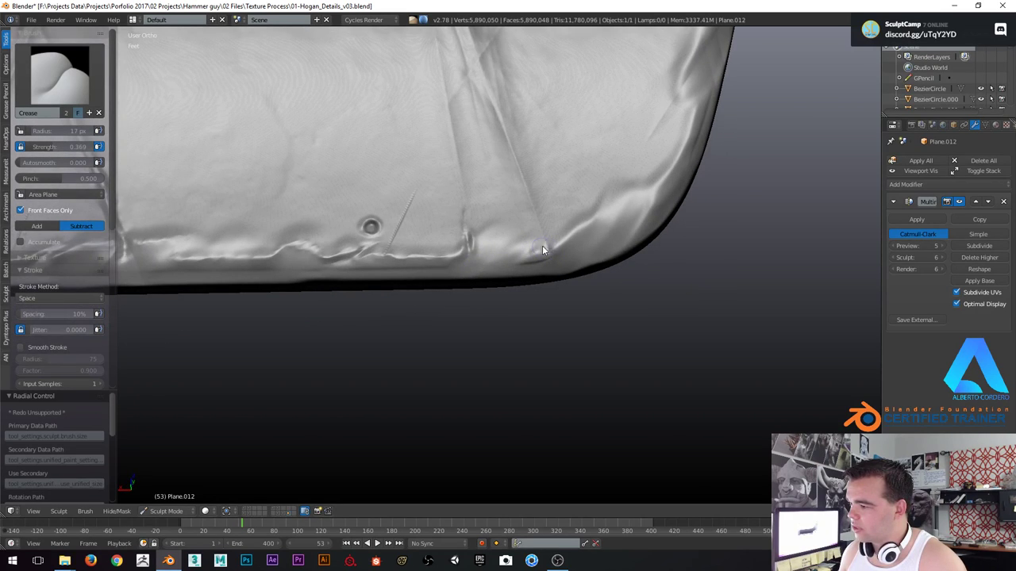
drag(542, 250, 547, 258)
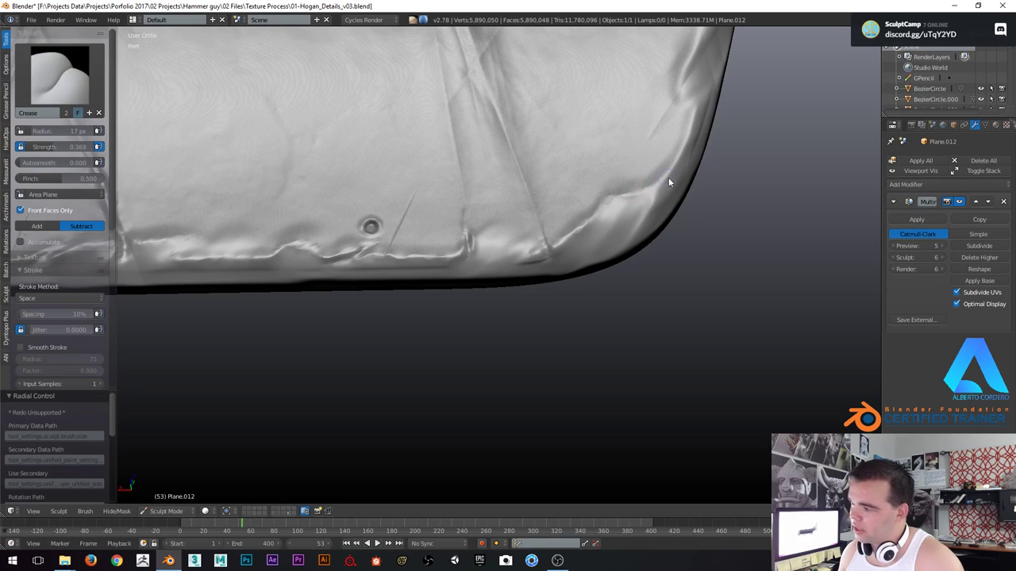
shift+middle_drag(668, 177, 635, 191)
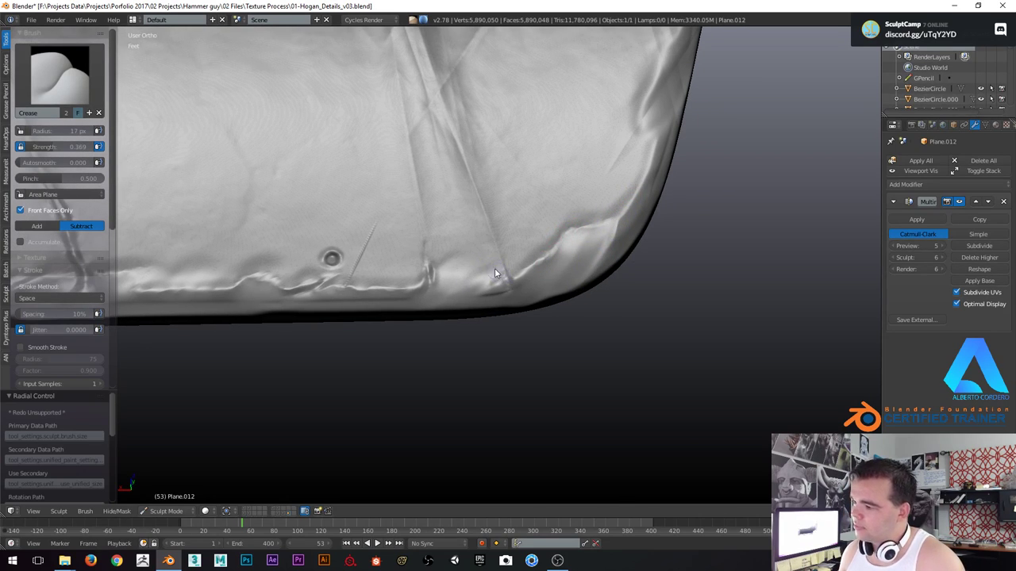
ctrl+drag(495, 268, 484, 288)
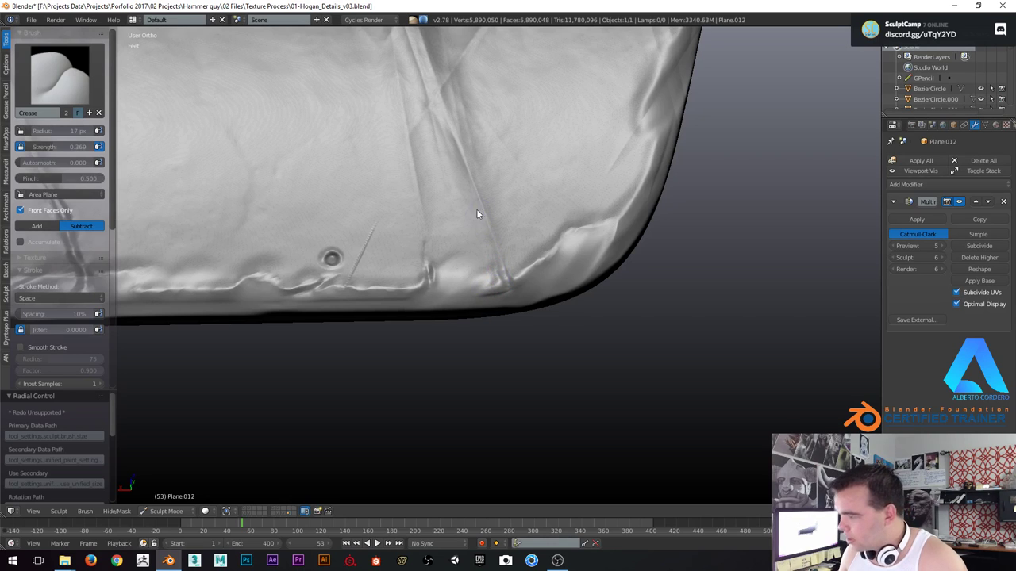
Crease the deep diagonal gash and the point where the slashes cross higher up on the plate.
ctrl+middle_drag(430, 246, 444, 284)
mouse_move(449, 186)
shift+middle_down()
mouse_move(456, 275)
mouse_move(438, 187)
shift+middle_up()
scroll(436, 185, up, 5)
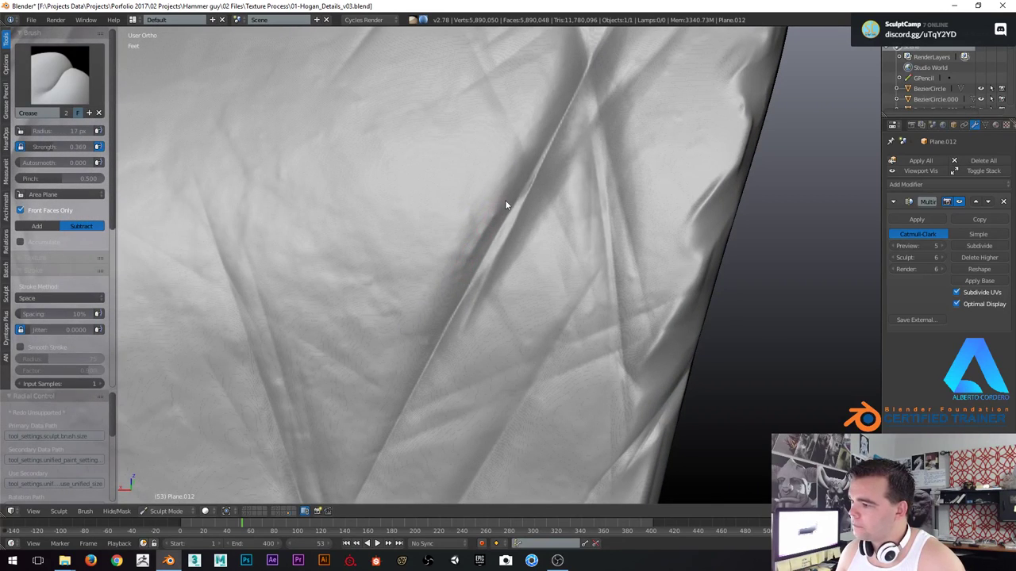
mouse_move(505, 203)
mouse_down()
mouse_move(507, 222)
mouse_move(484, 248)
mouse_move(493, 242)
mouse_up()
mouse_move(515, 200)
middle_down()
mouse_move(460, 257)
mouse_move(476, 256)
middle_up()
middle_drag(535, 288, 510, 232)
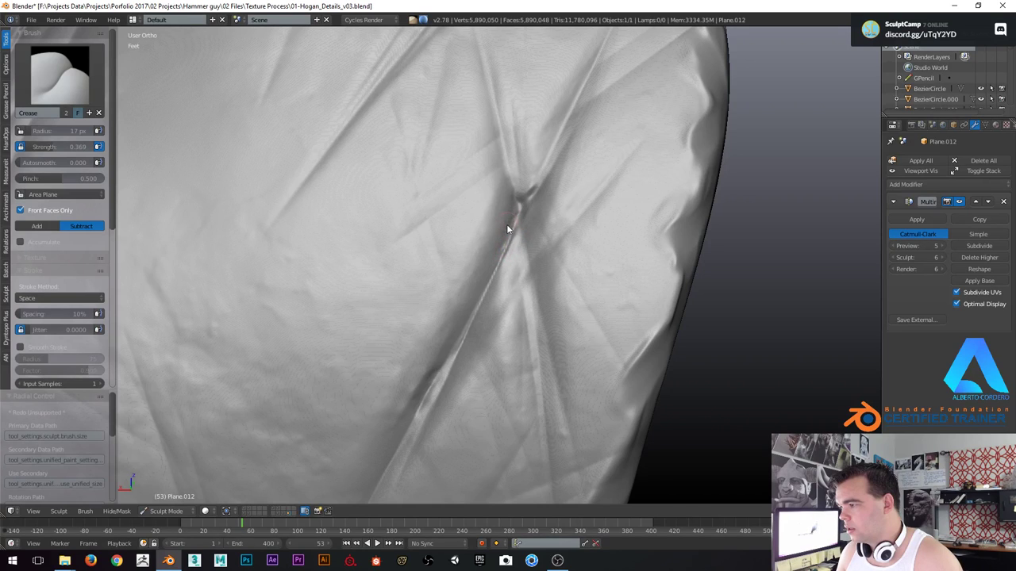
Set the Crease brush strength to 0.514 and cut a jagged crack just below the crossing of the slashes.
shift+middle_drag(504, 228, 512, 258)
key(shift+f)
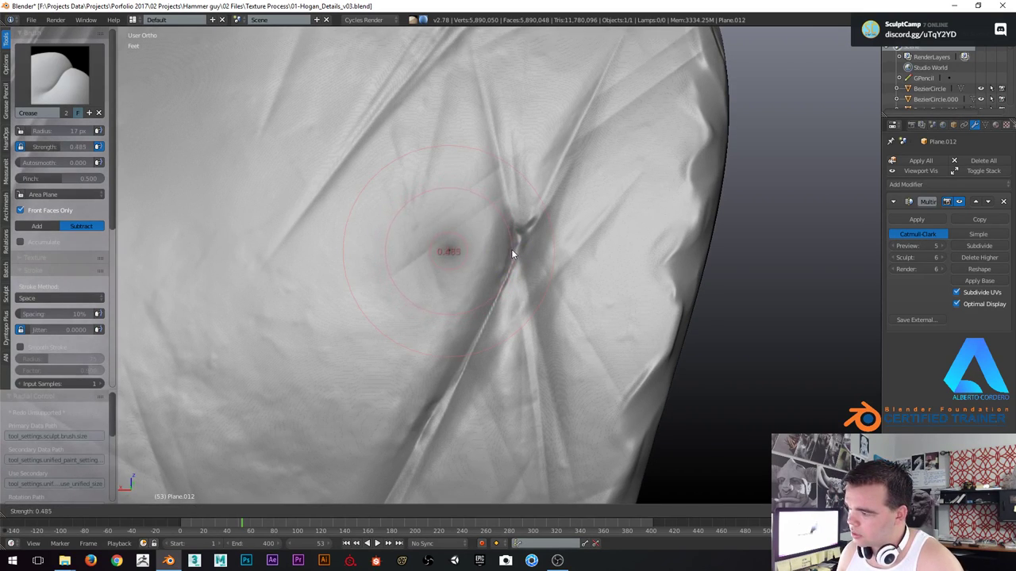
click(511, 249)
scroll(518, 216, up, 2)
middle_drag(518, 216, 497, 225)
scroll(510, 226, up, 2)
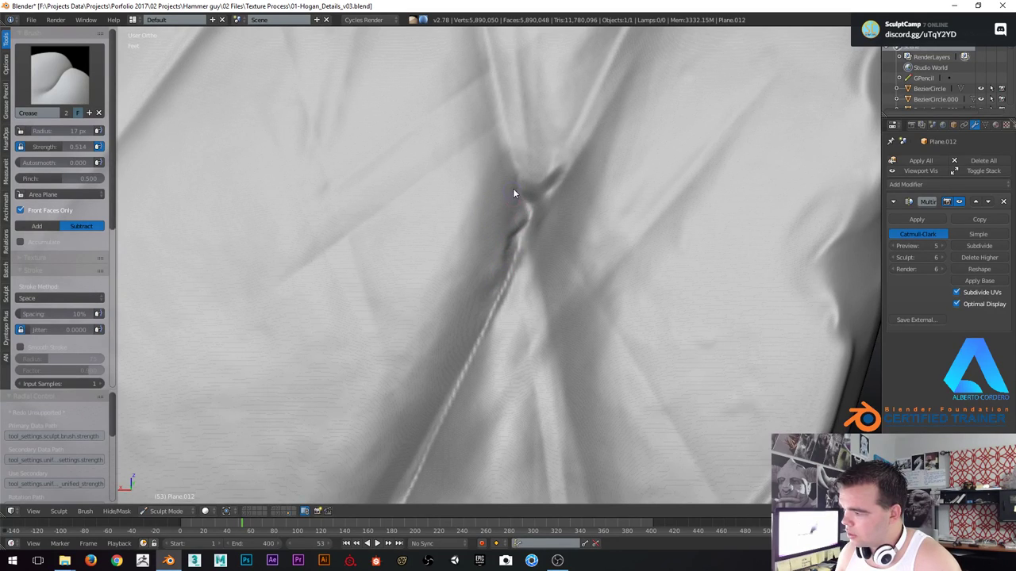
drag(515, 223, 514, 236)
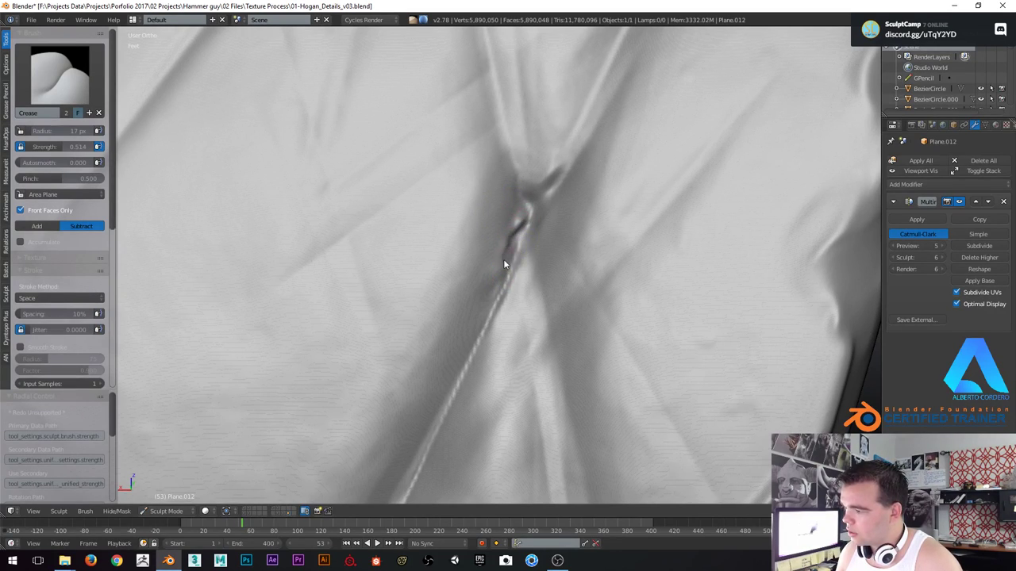
Set the Crease brush strength to 0.600 and radius to 16 px, and extend the crack down along the gash.
key(shift+f)
click(496, 247)
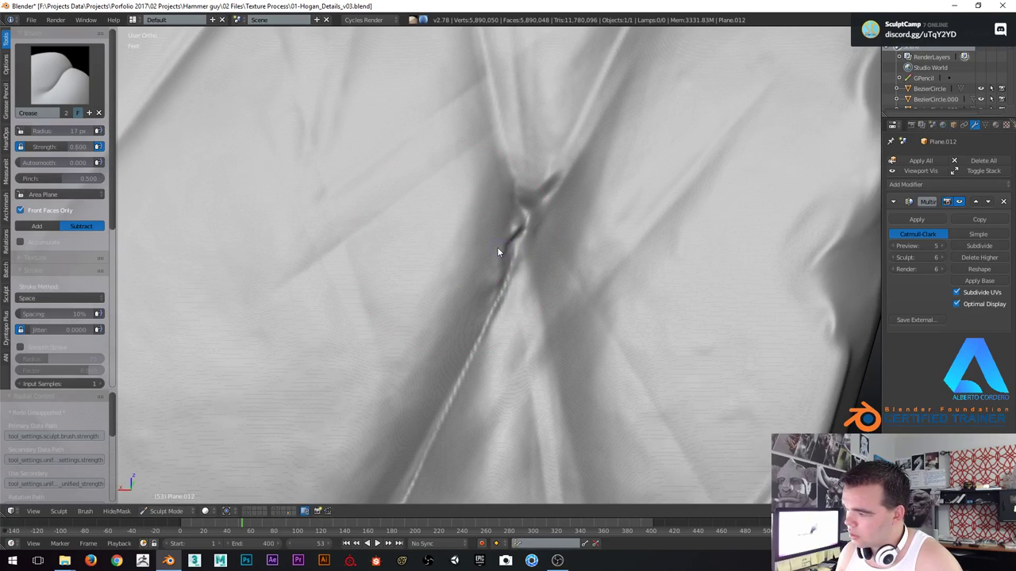
key(f)
click(503, 258)
drag(503, 260, 504, 284)
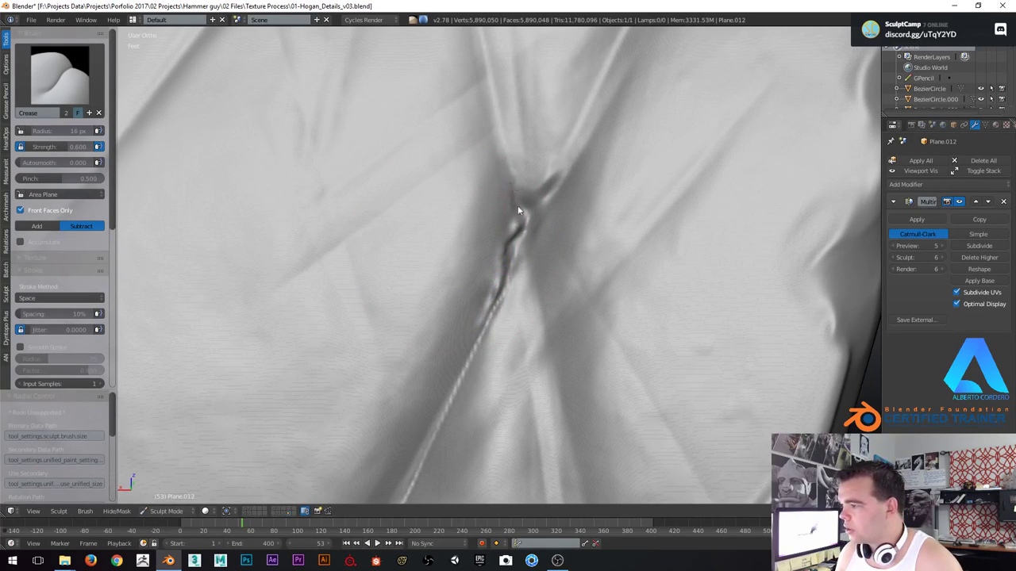
Collapse the Crease brush's stroke settings and expand its falloff curve settings.
scroll(54, 237, down, 2)
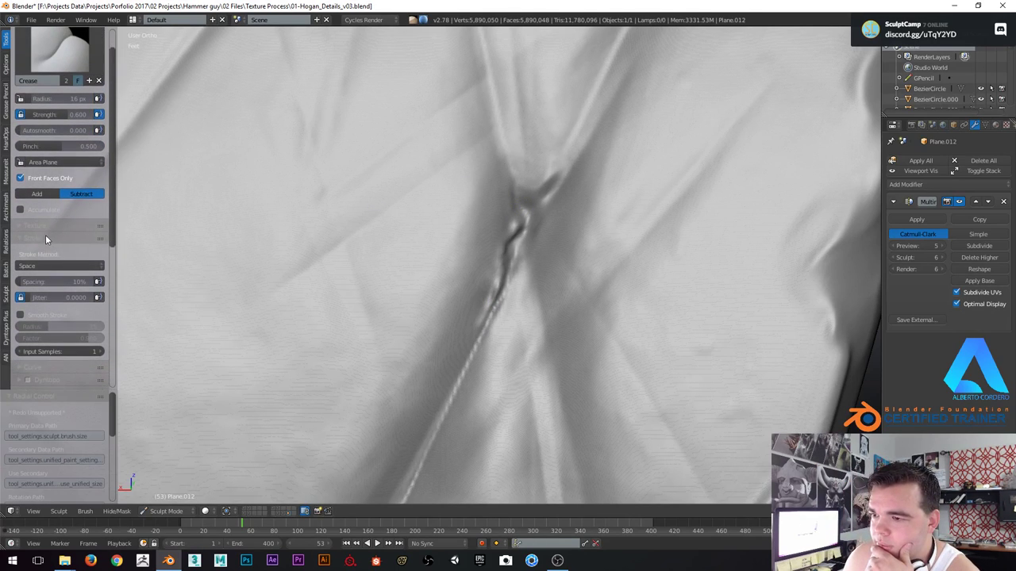
click(30, 239)
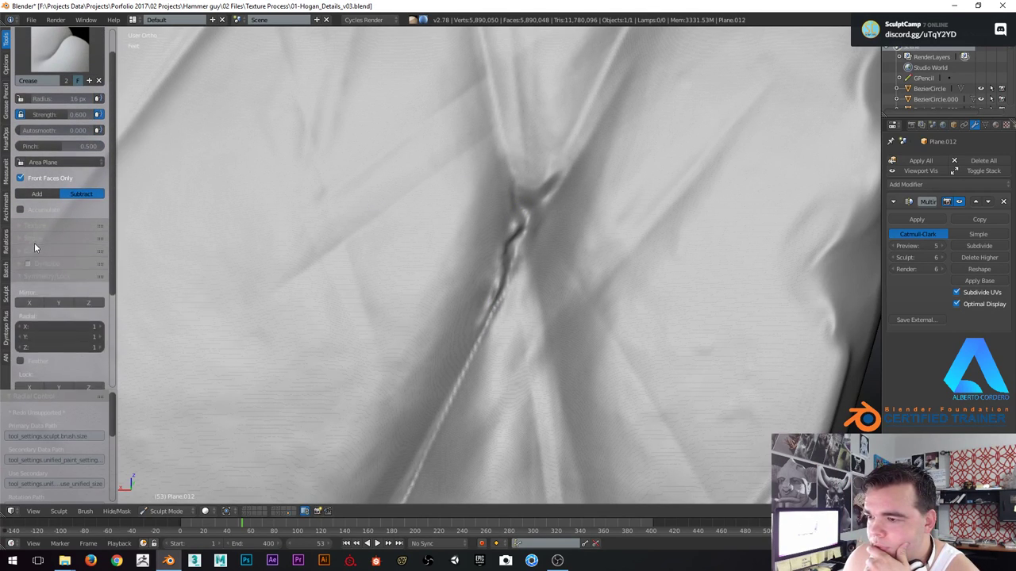
scroll(50, 182, down, 5)
click(37, 171)
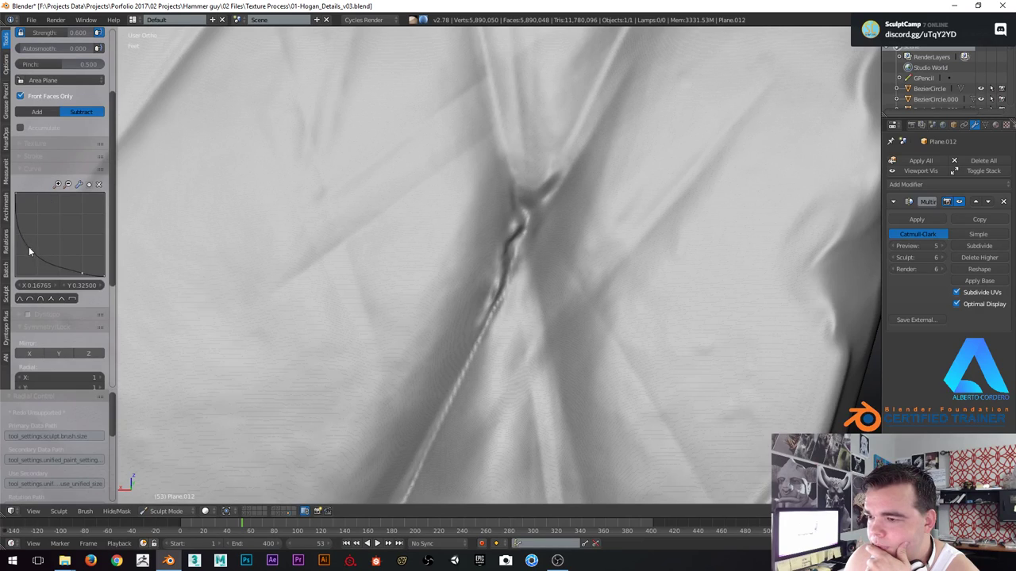
drag(28, 251, 24, 224)
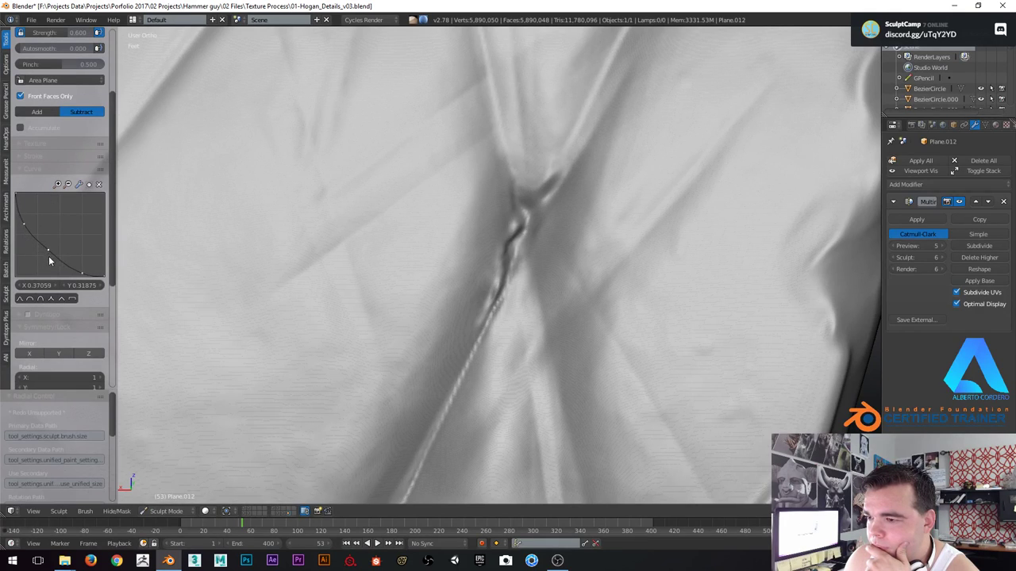
drag(48, 256, 38, 261)
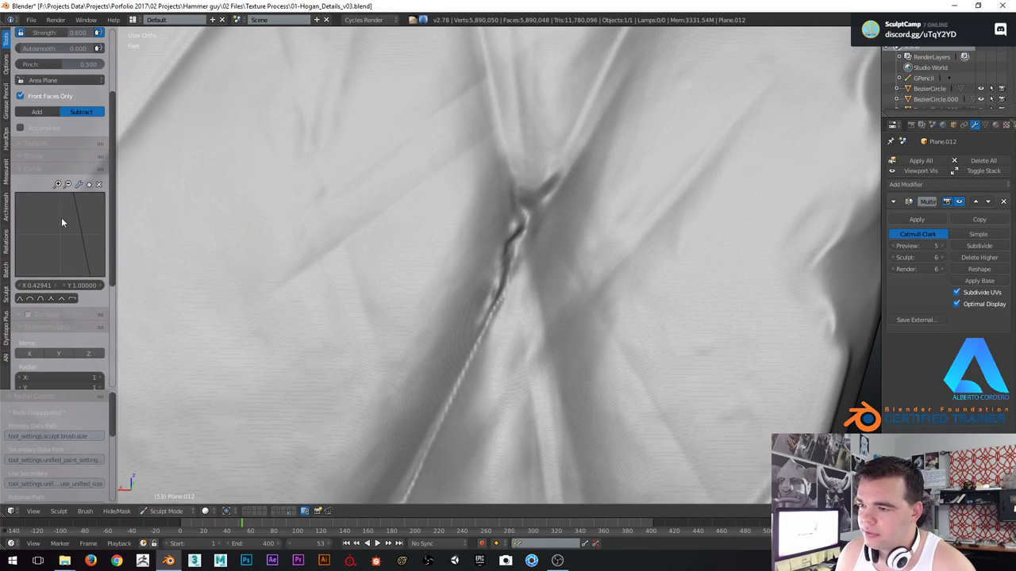
ctrl+middle_drag(62, 218, 69, 229)
middle_drag(74, 190, 78, 241)
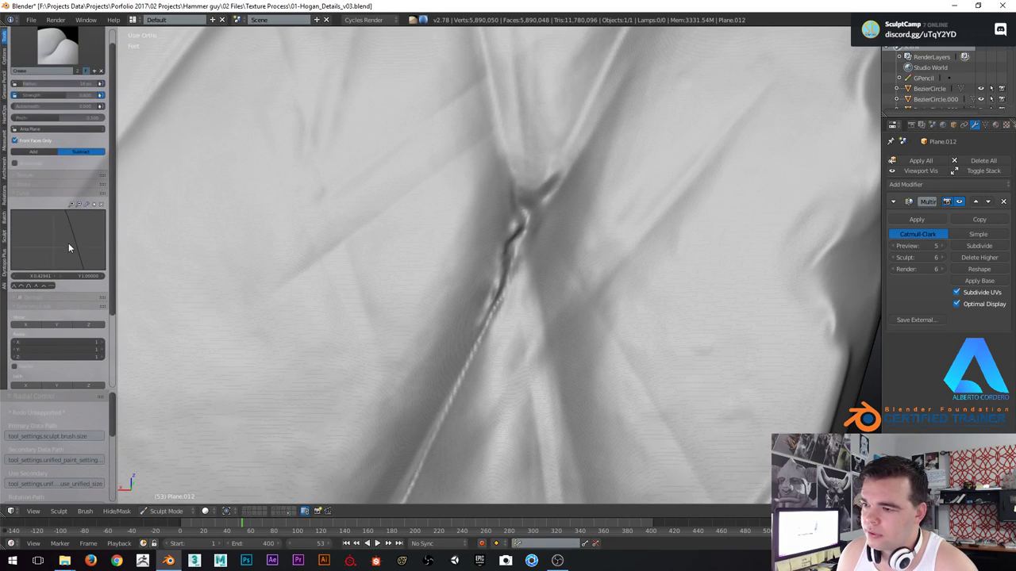
drag(66, 249, 65, 235)
click(77, 204)
click(78, 205)
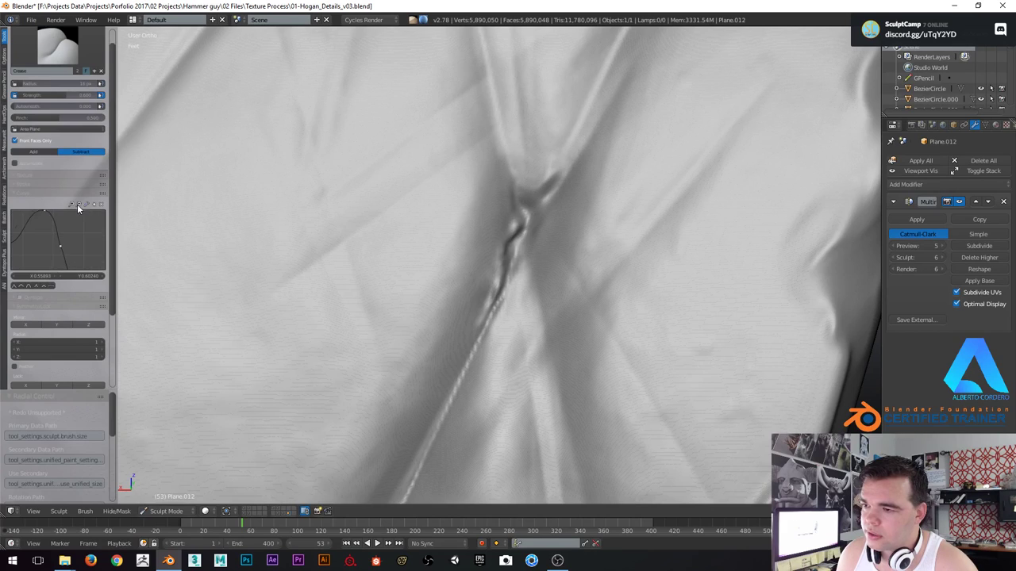
click(78, 204)
click(78, 205)
Set the Crease brush falloff to the Sharp preset and steepen it by moving its inner points to about (0.13, 0.36) and (0.33, 0.13).
click(31, 285)
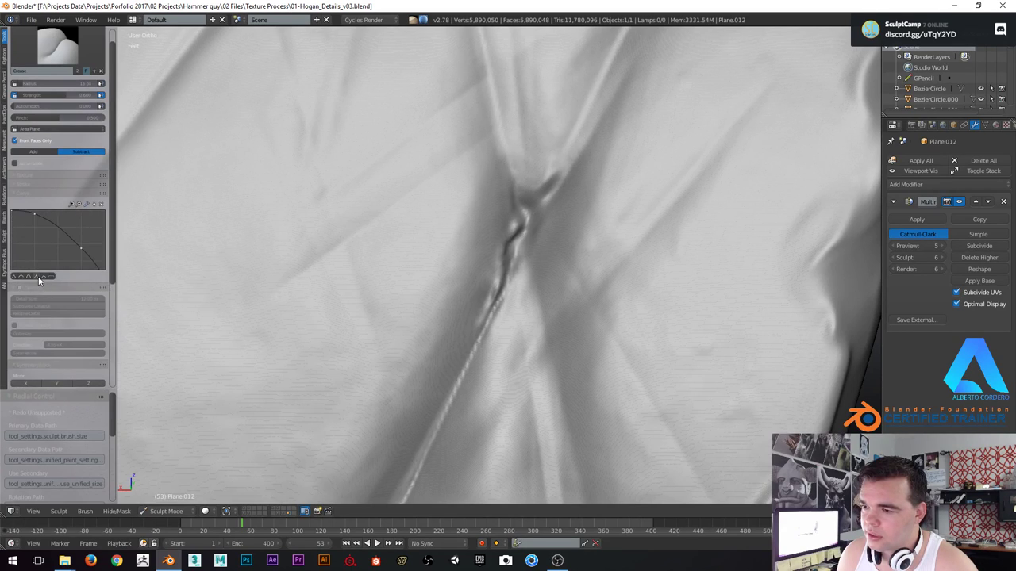
click(39, 277)
click(33, 245)
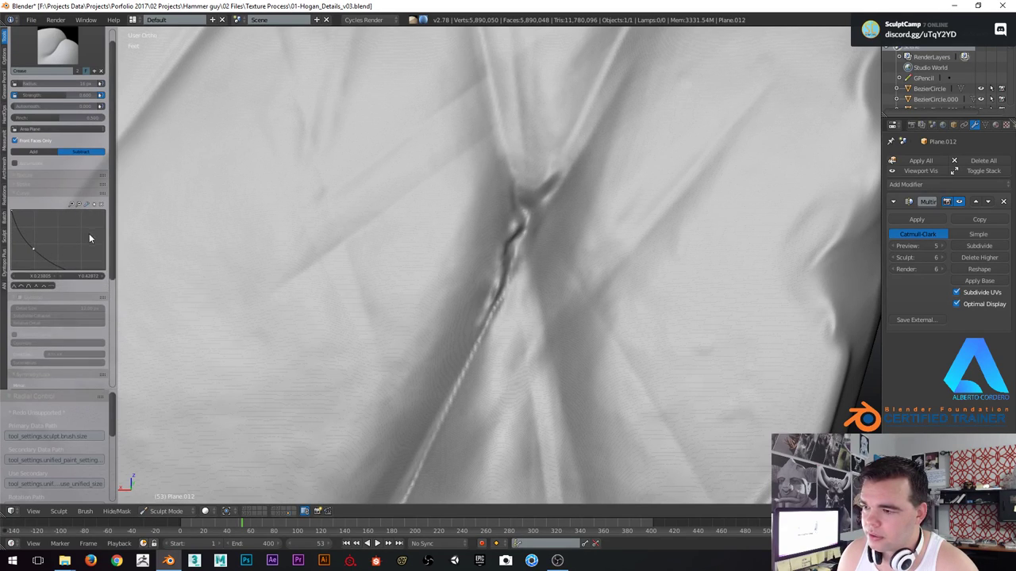
click(78, 206)
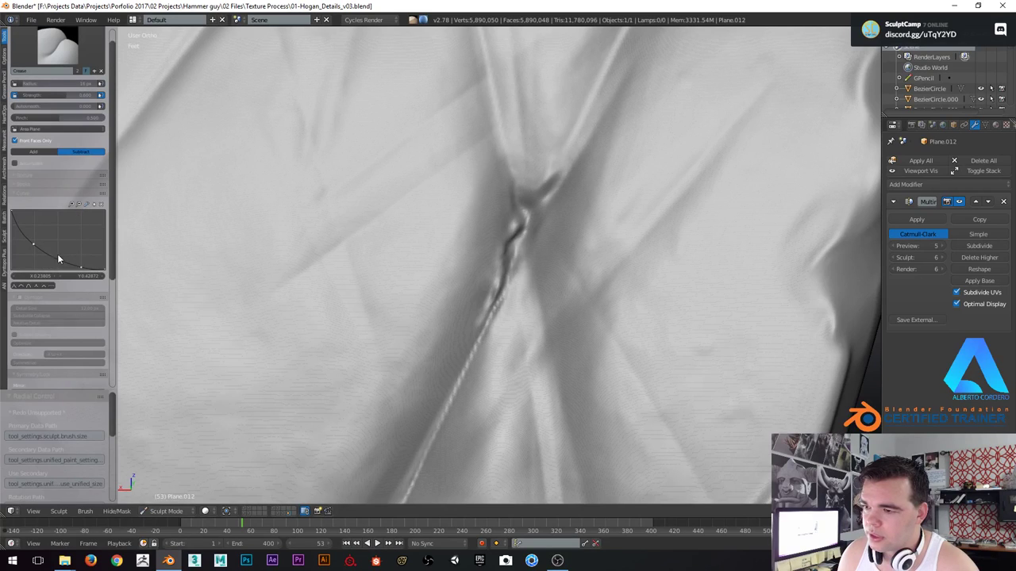
drag(32, 245, 27, 247)
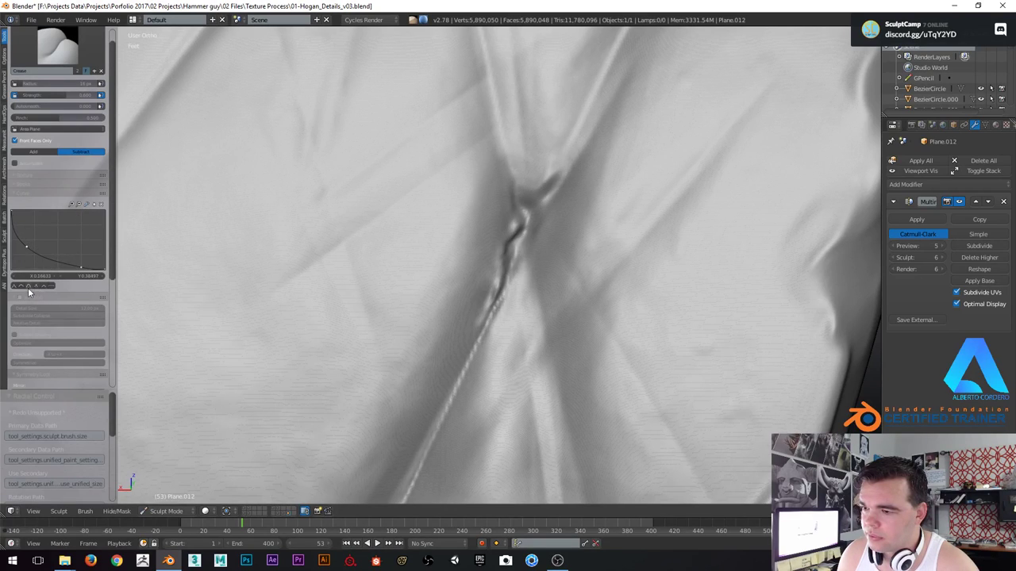
drag(80, 266, 47, 261)
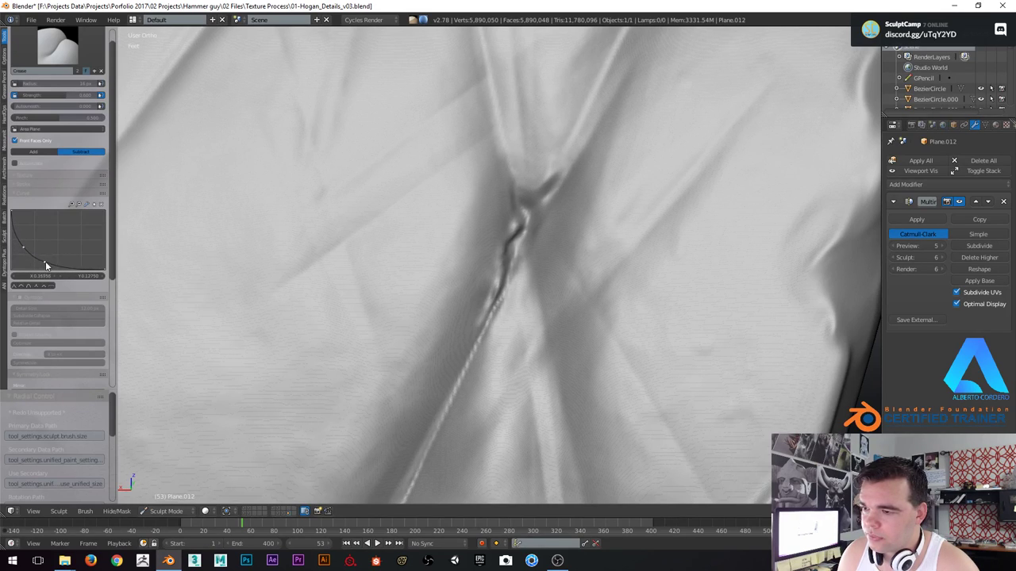
click(45, 264)
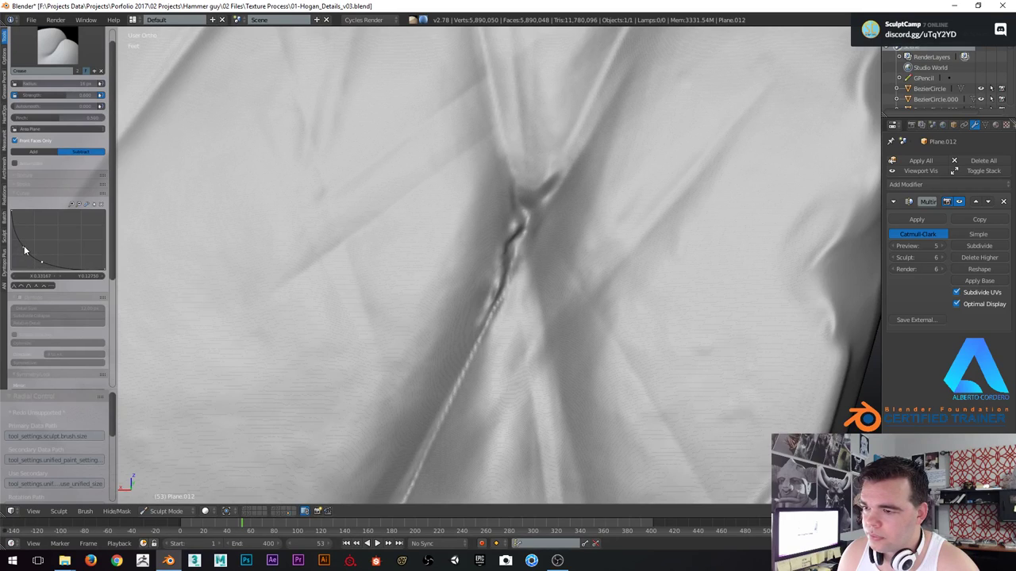
drag(24, 247, 23, 249)
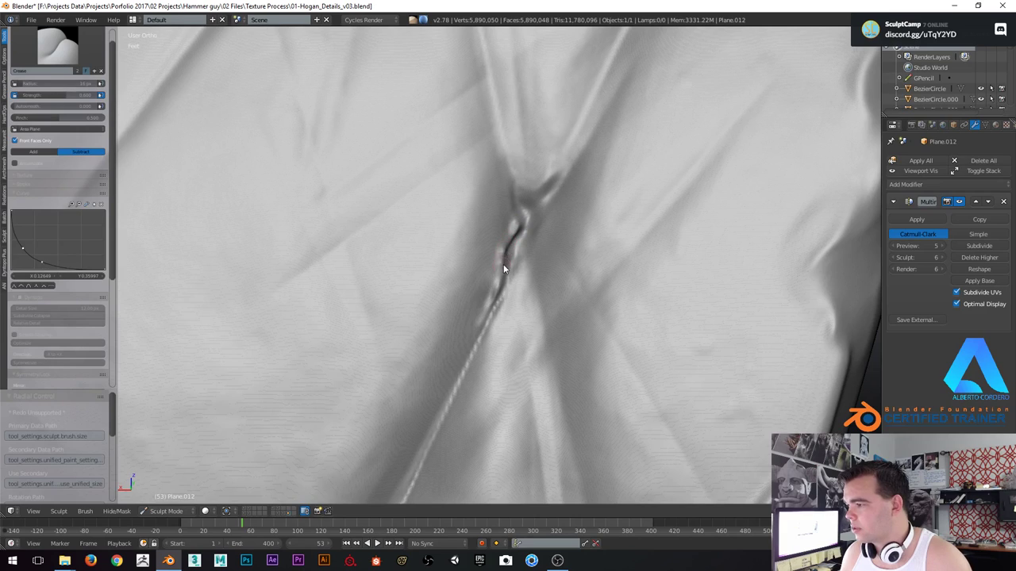
Deepen the jagged crack with Crease strokes and extend it farther down the gash below the crossing of the slashes.
drag(502, 284, 485, 334)
mouse_move(457, 386)
middle_down()
mouse_move(458, 272)
mouse_move(487, 291)
middle_up()
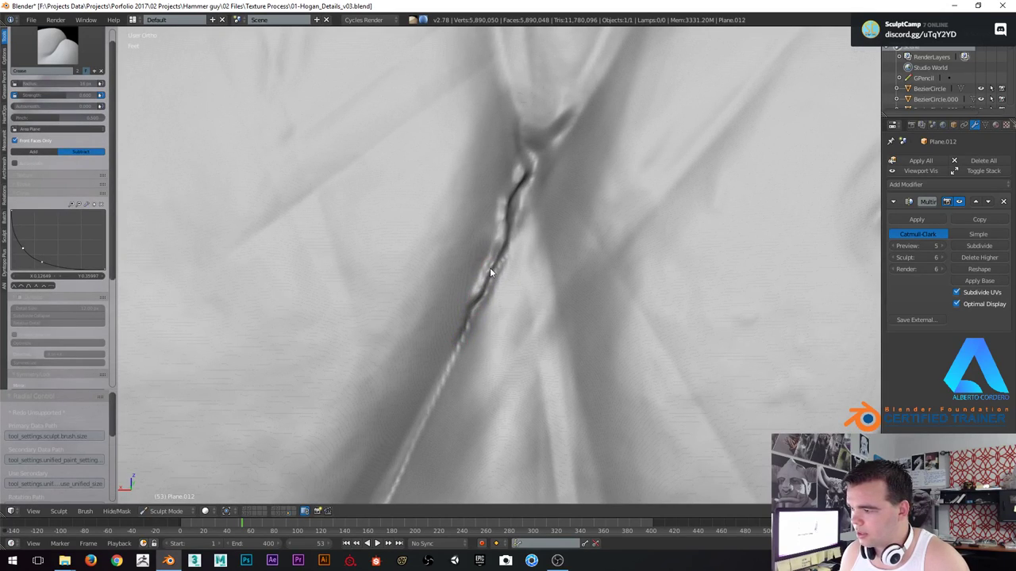
drag(509, 214, 483, 291)
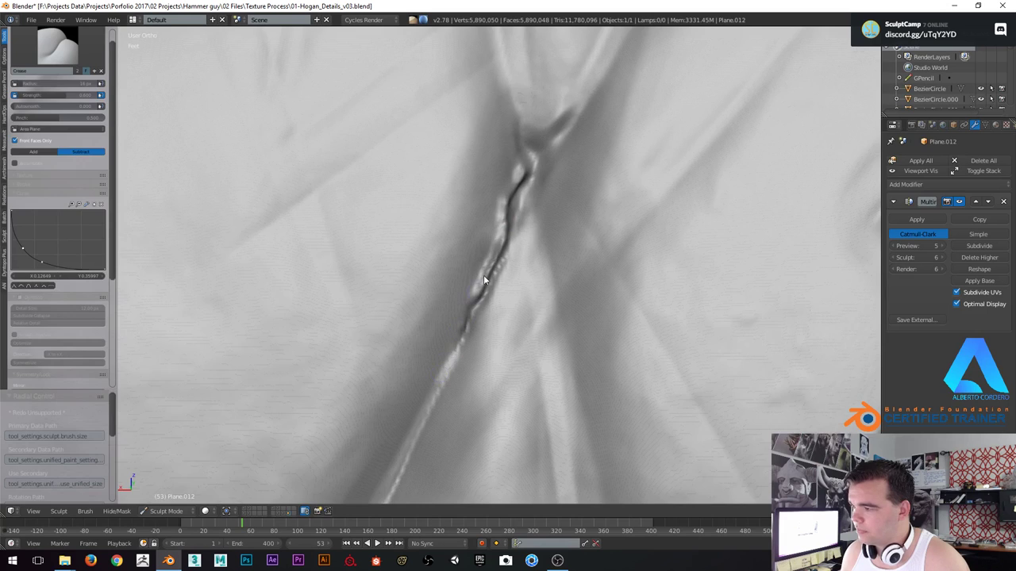
Crease a small jagged nick into the chipped right rim of the plate, level with the slashes above the crossing.
scroll(483, 274, down, 8)
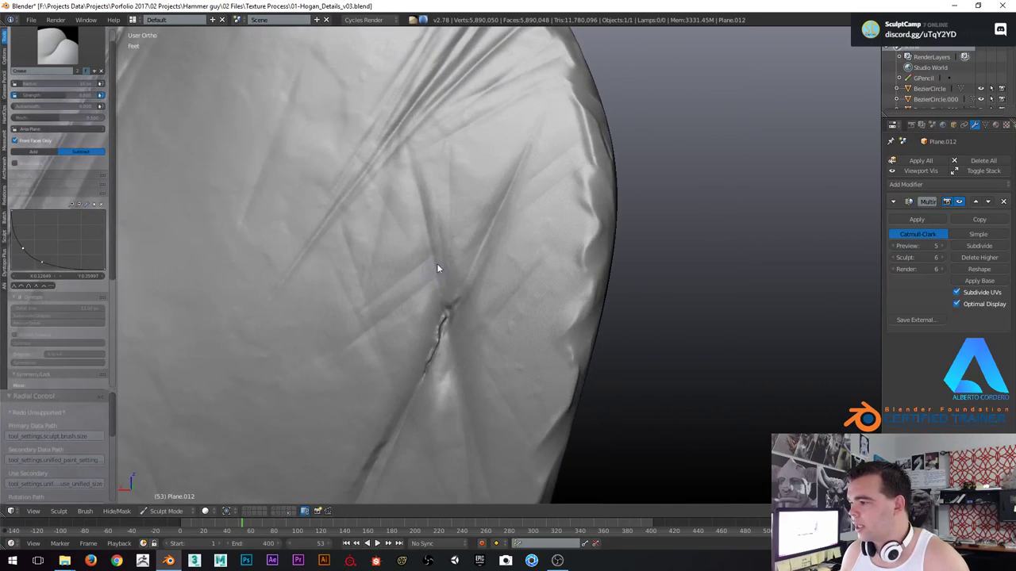
mouse_move(437, 267)
middle_down()
mouse_move(389, 262)
mouse_move(451, 239)
middle_up()
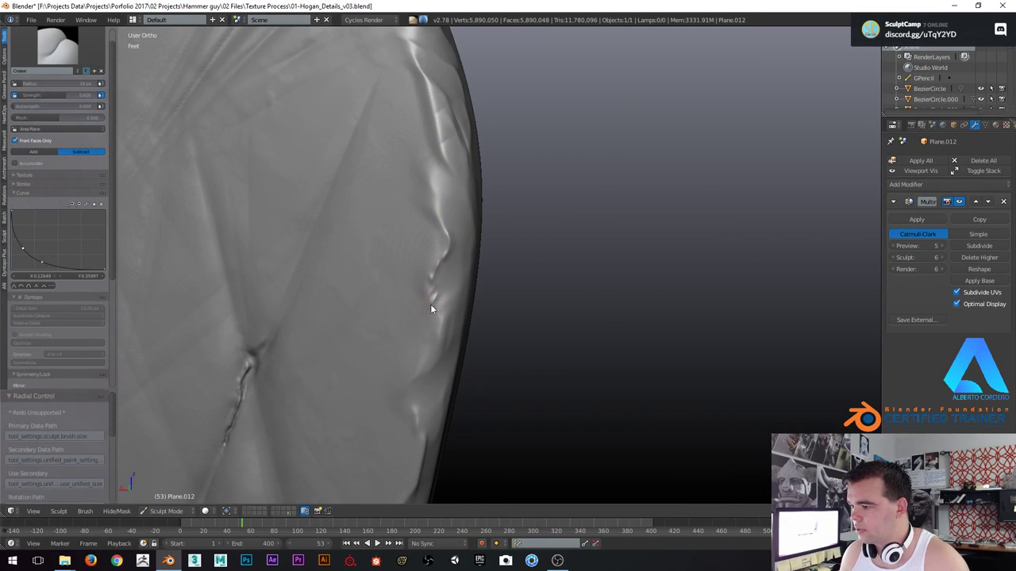
drag(433, 303, 436, 285)
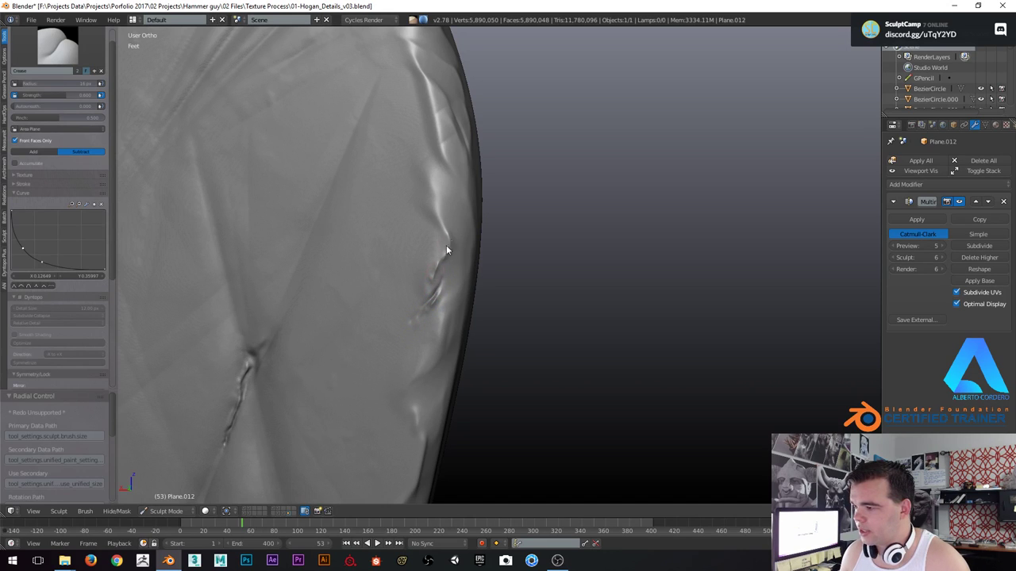
Crease jagged cracks along the two slashes that cut through the plate's upper right rim.
mouse_move(447, 251)
middle_down()
mouse_move(437, 279)
mouse_move(420, 261)
mouse_move(438, 223)
mouse_move(444, 302)
mouse_move(481, 207)
middle_up()
mouse_move(461, 246)
mouse_down()
mouse_move(457, 258)
mouse_move(479, 236)
mouse_up()
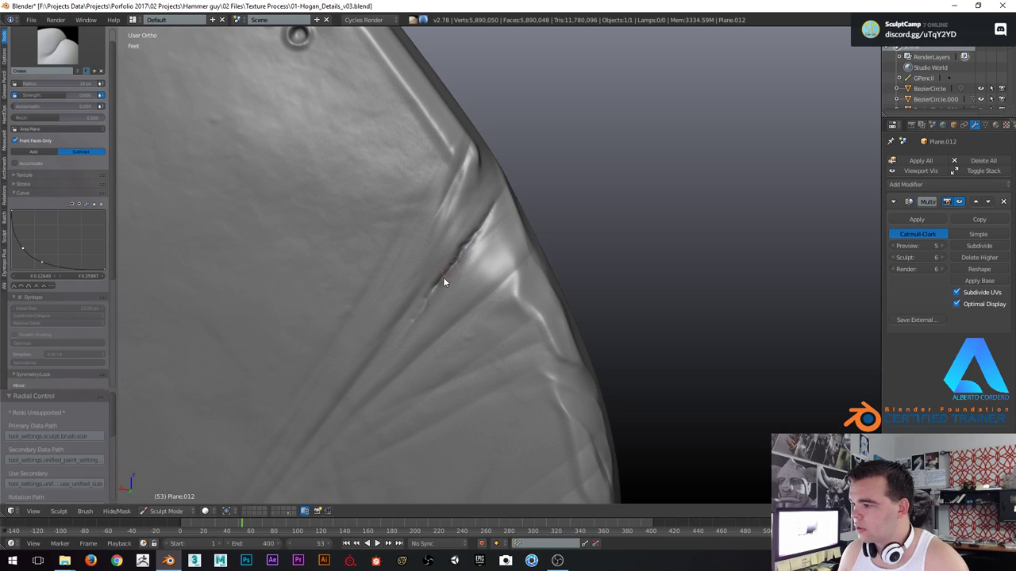
drag(455, 262, 490, 217)
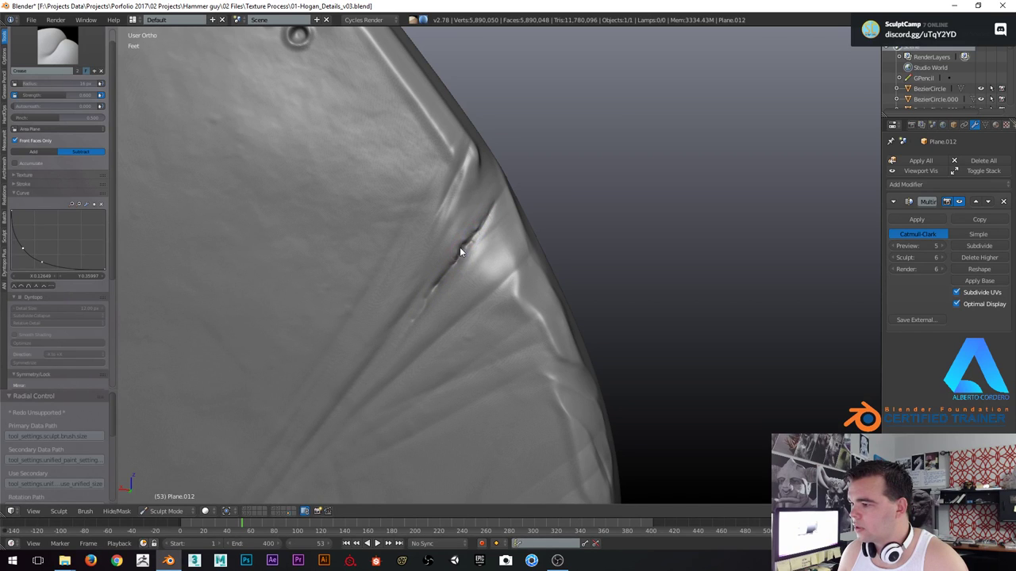
scroll(459, 236, down, 5)
scroll(458, 237, up, 4)
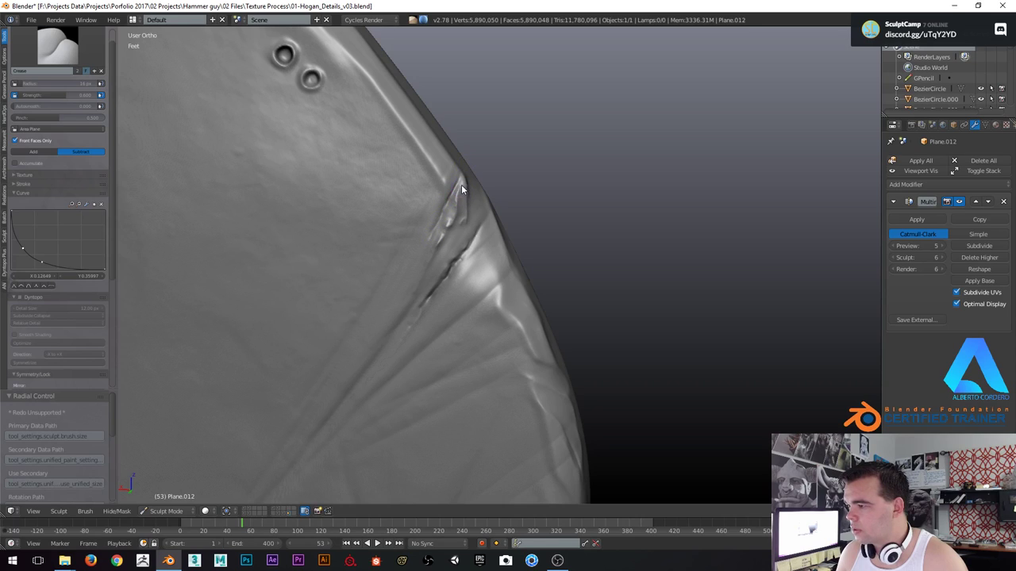
mouse_move(461, 188)
mouse_down()
mouse_move(446, 231)
mouse_move(460, 243)
mouse_move(454, 190)
mouse_up()
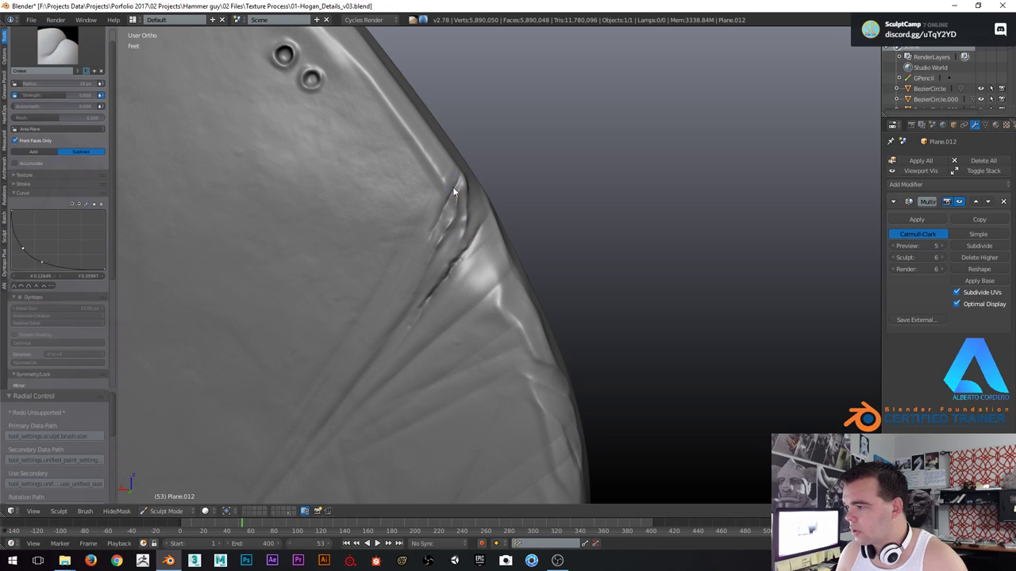
Crease jagged cuts into the cluster of short slashes crossing the plate's upper left rim.
scroll(431, 232, down, 8)
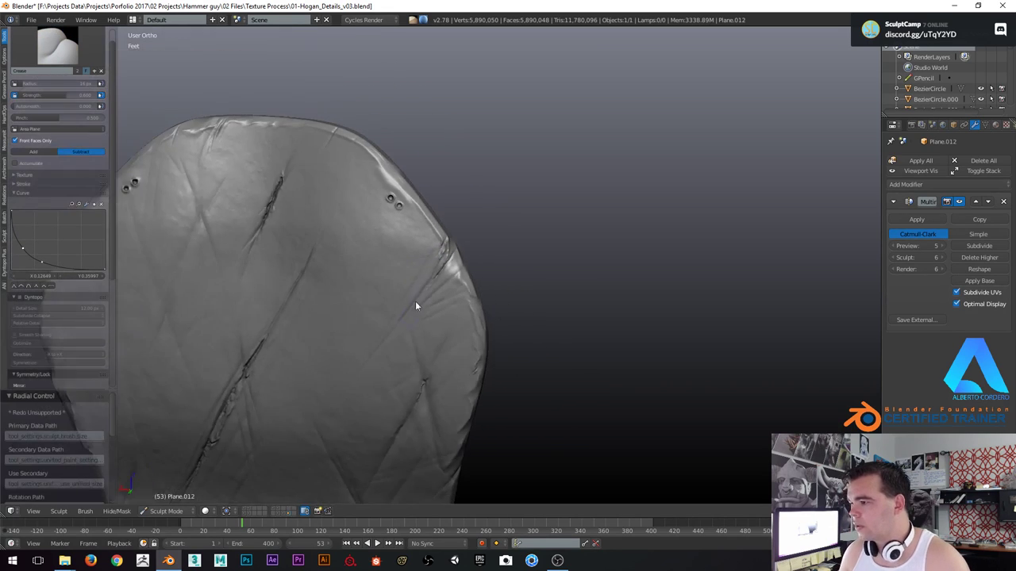
shift+middle_drag(429, 273, 466, 246)
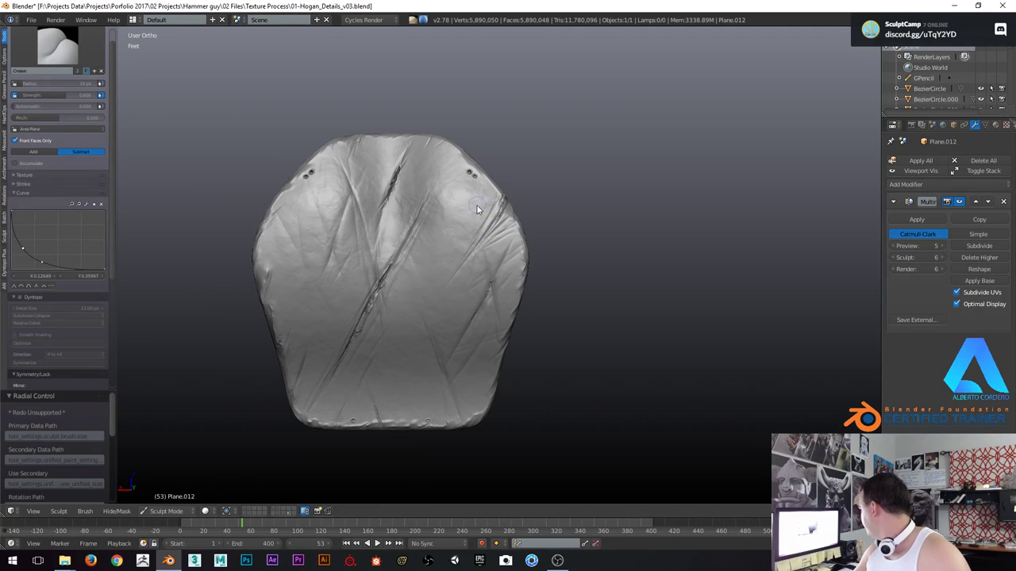
scroll(433, 237, down, 3)
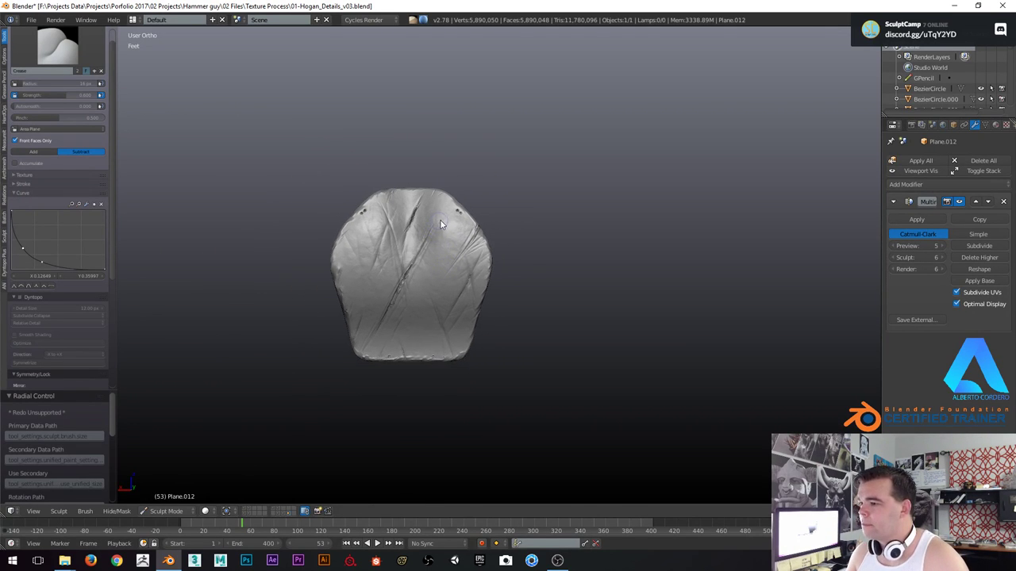
scroll(444, 281, down, 1)
scroll(442, 179, up, 8)
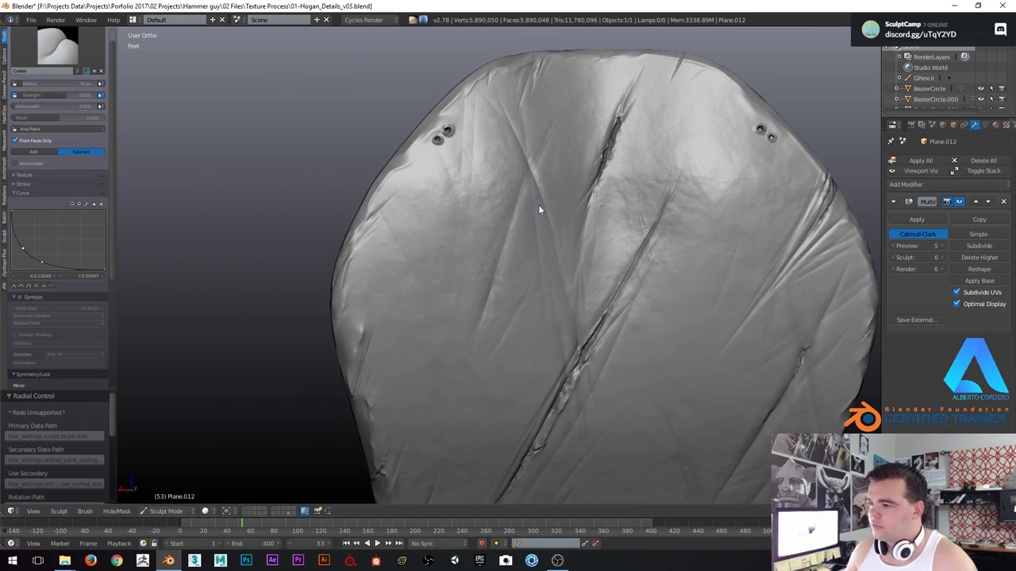
mouse_move(538, 204)
middle_down()
mouse_move(454, 201)
mouse_move(430, 230)
mouse_move(438, 241)
mouse_move(459, 141)
mouse_move(401, 209)
middle_up()
scroll(414, 199, up, 4)
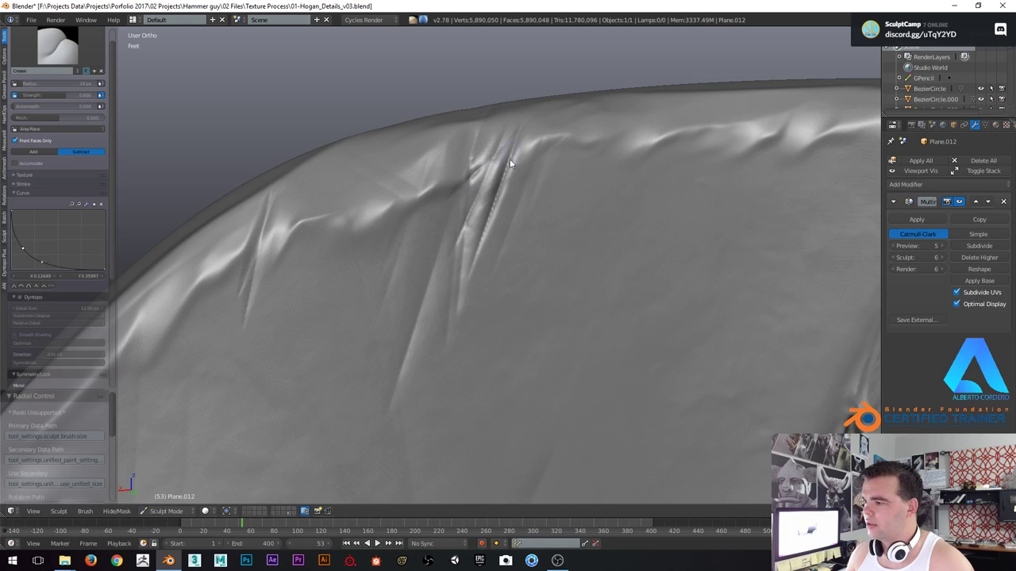
mouse_move(513, 141)
middle_down()
mouse_move(454, 200)
mouse_move(481, 191)
middle_up()
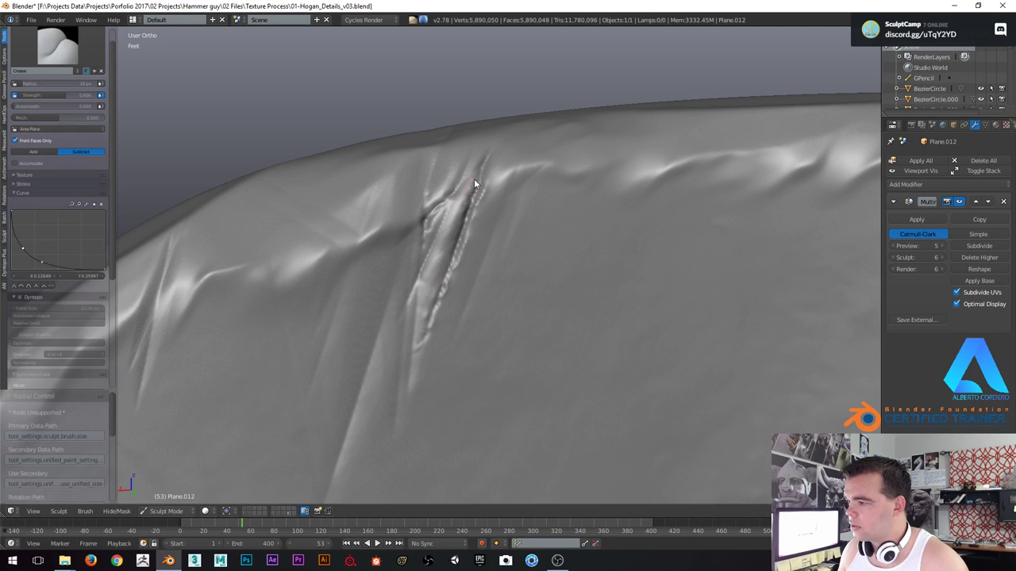
mouse_move(475, 180)
ctrl+middle_down()
mouse_move(427, 340)
mouse_move(440, 390)
mouse_move(424, 127)
ctrl+middle_up()
mouse_move(425, 127)
ctrl+middle_down()
mouse_move(455, 198)
mouse_move(445, 250)
mouse_move(479, 223)
mouse_move(455, 236)
mouse_move(469, 196)
mouse_move(474, 215)
mouse_move(419, 239)
mouse_move(460, 212)
ctrl+middle_up()
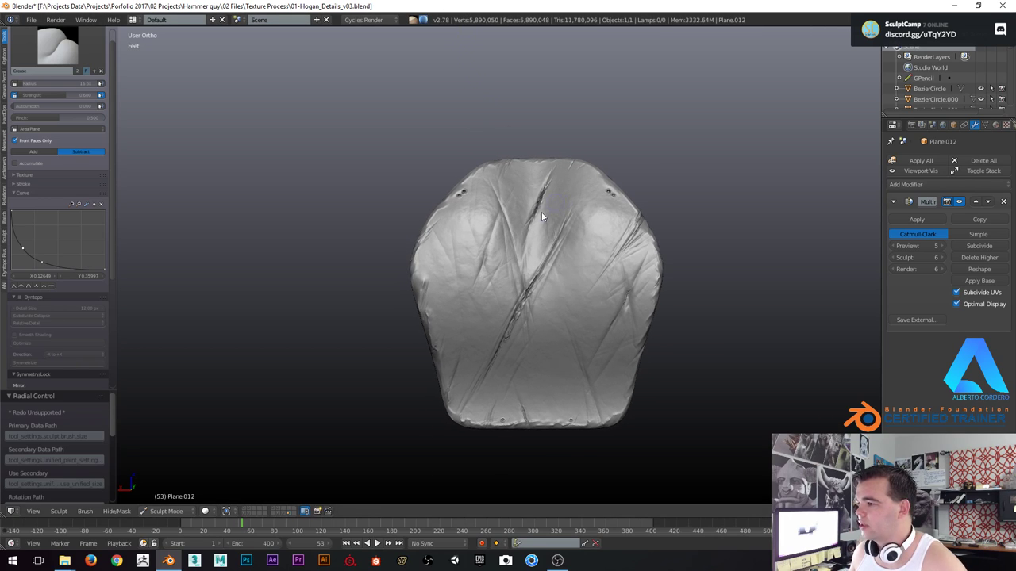
Switch the sculpting brush to Orb_Slash_Curve and bring its brush settings into view.
middle_drag(479, 302, 503, 299)
scroll(503, 298, up, 2)
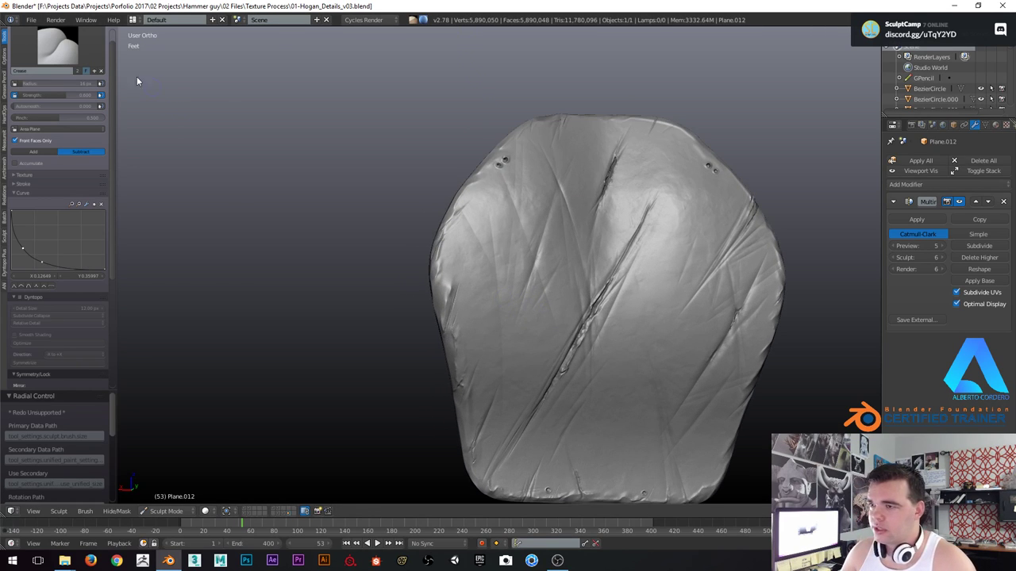
click(58, 44)
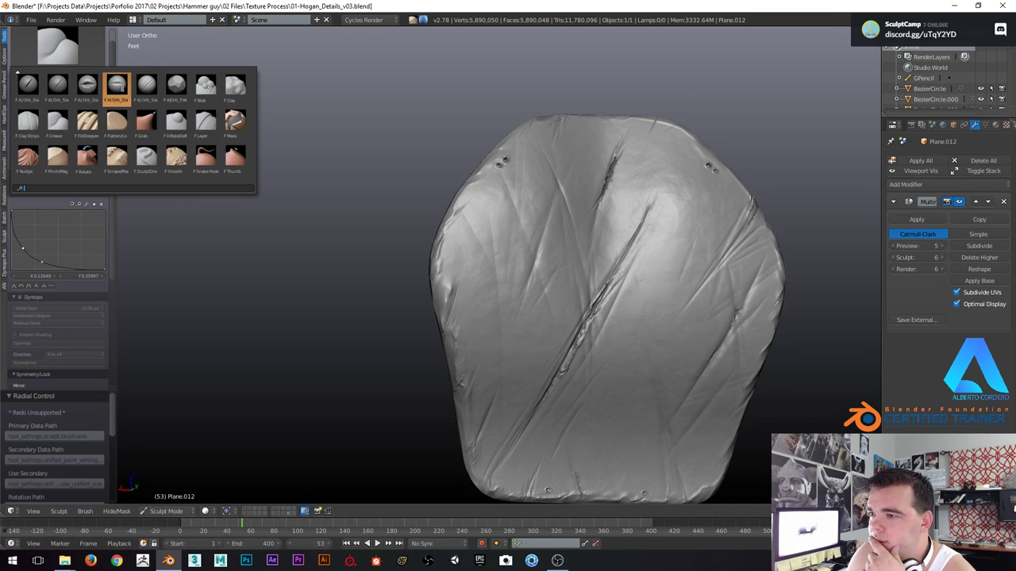
click(146, 85)
ctrl+middle_drag(78, 172, 93, 147)
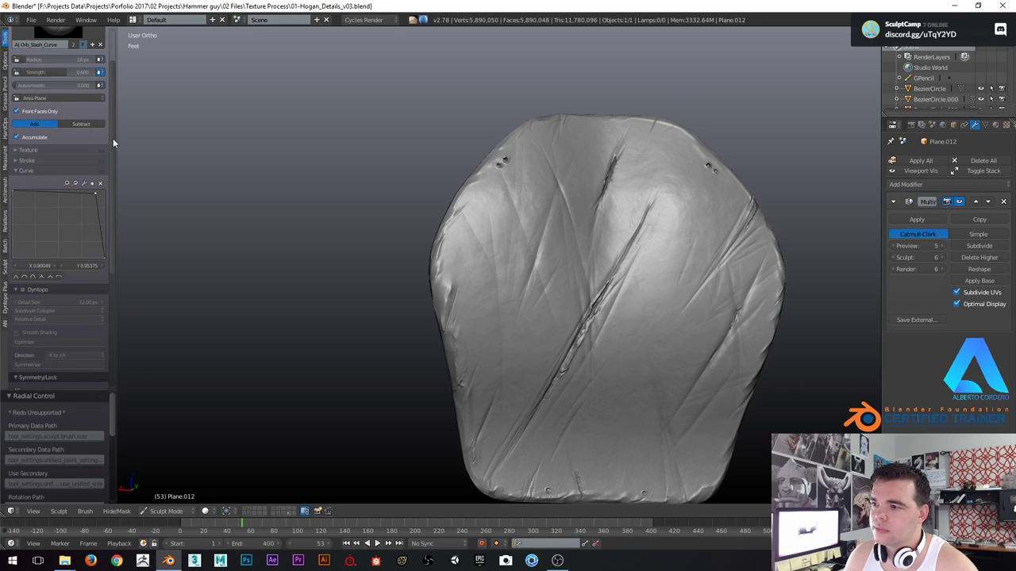
mouse_move(113, 138)
mouse_down()
mouse_move(114, 97)
mouse_move(113, 108)
mouse_up()
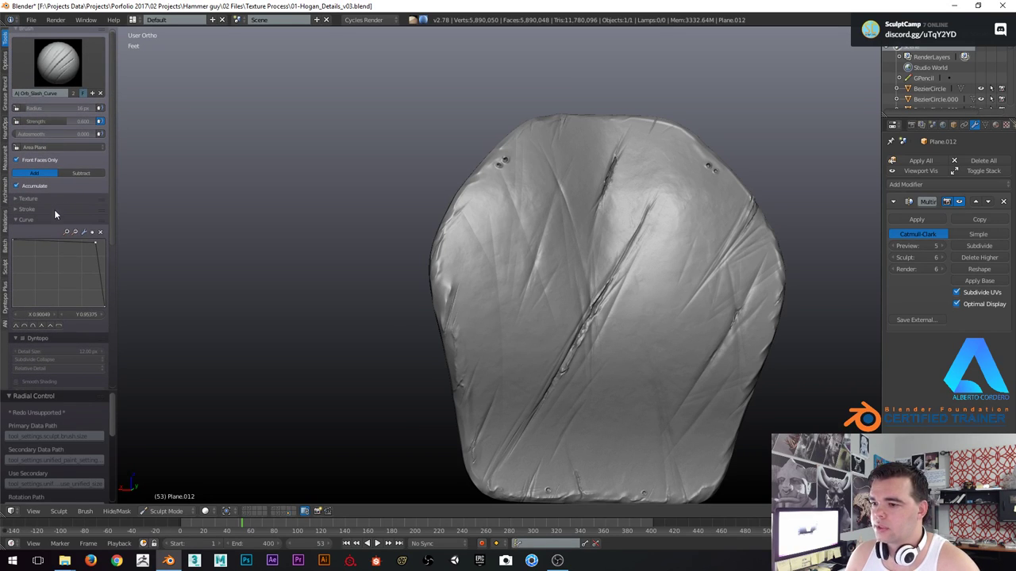
ctrl+middle_drag(54, 213, 114, 144)
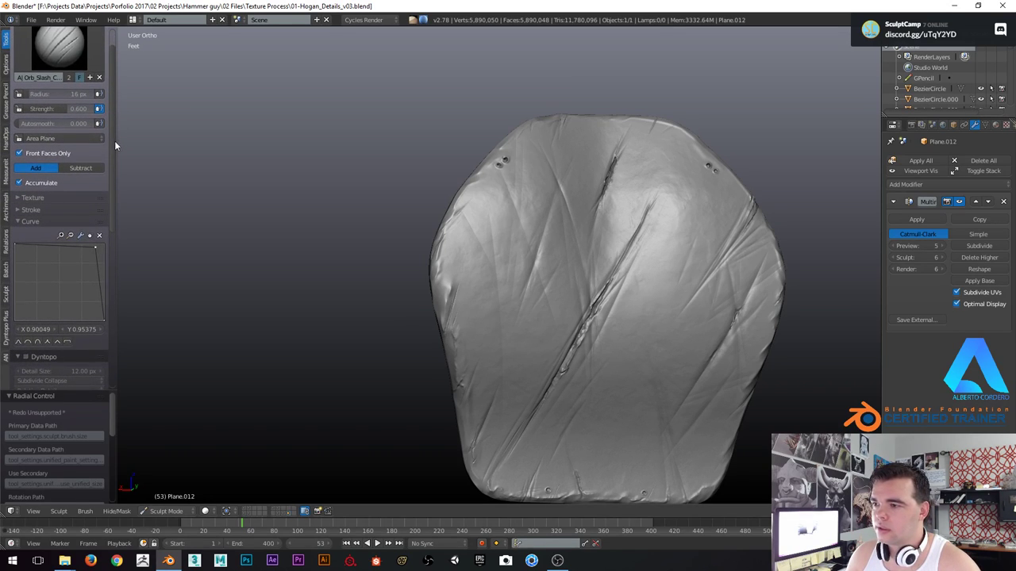
Set the Orb_Slash_Curve brush to a radius of 49 px and a strength of 0.127, testing it on the plate.
drag(116, 141, 126, 141)
middle_drag(427, 219, 536, 263)
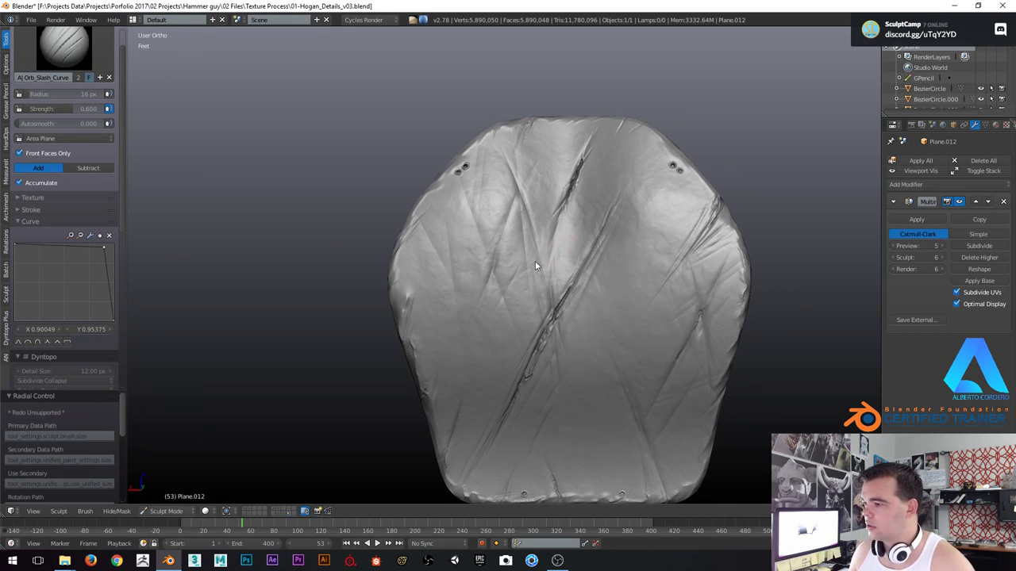
scroll(525, 277, up, 5)
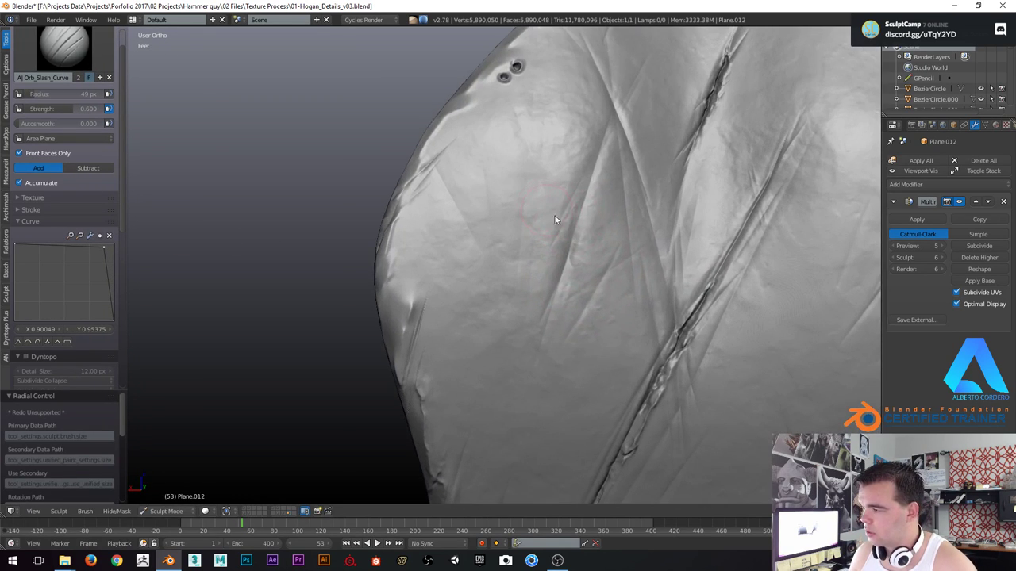
drag(568, 252, 557, 266)
key(ctrl+z)
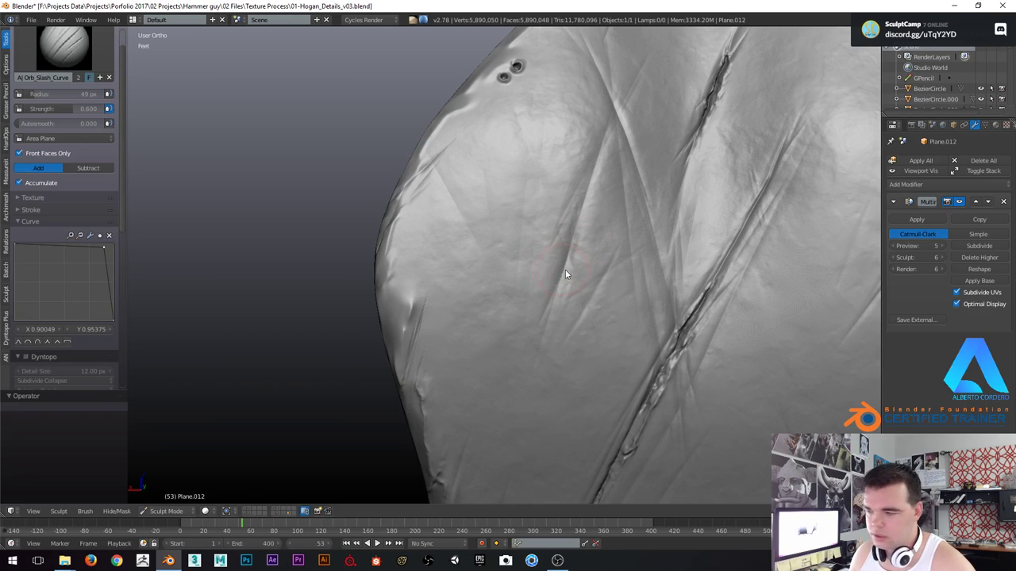
key(shift+f)
click(598, 276)
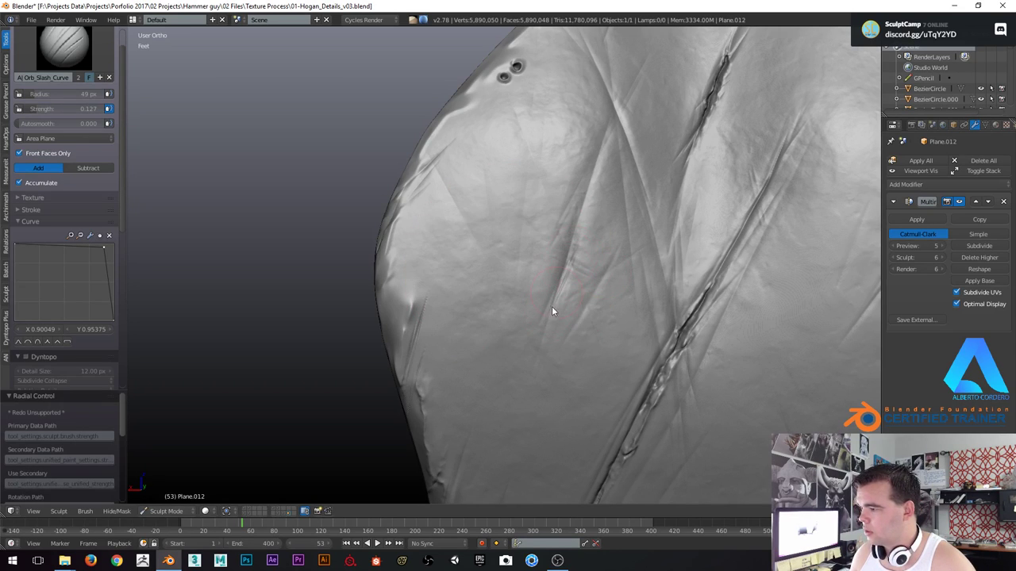
Sculpt light strokes along the lower part of the slash in the plate's upper left half, beside the central gash.
middle_drag(535, 357, 579, 311)
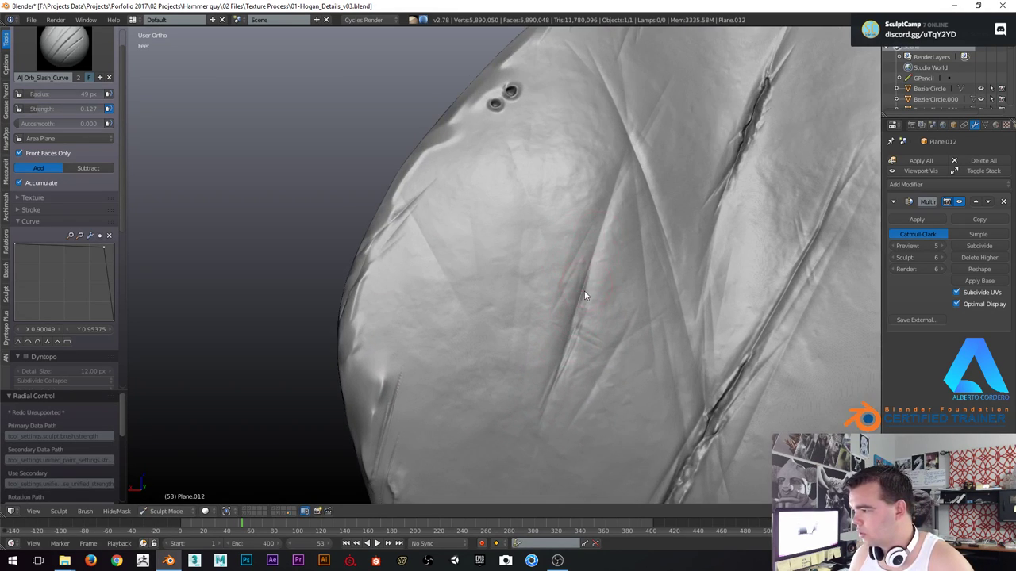
mouse_move(595, 237)
shift+middle_down()
mouse_move(529, 292)
mouse_move(572, 236)
shift+middle_up()
drag(571, 238, 546, 303)
mouse_move(600, 189)
shift+middle_down()
mouse_move(535, 245)
mouse_move(535, 236)
shift+middle_up()
shift+middle_drag(494, 384, 500, 279)
drag(491, 283, 481, 304)
Examine the sculpted slashes, central gash and chipped rims across the whole plate from several angles.
mouse_move(481, 304)
ctrl+middle_down()
mouse_move(470, 403)
mouse_move(437, 248)
ctrl+middle_up()
scroll(428, 259, up, 6)
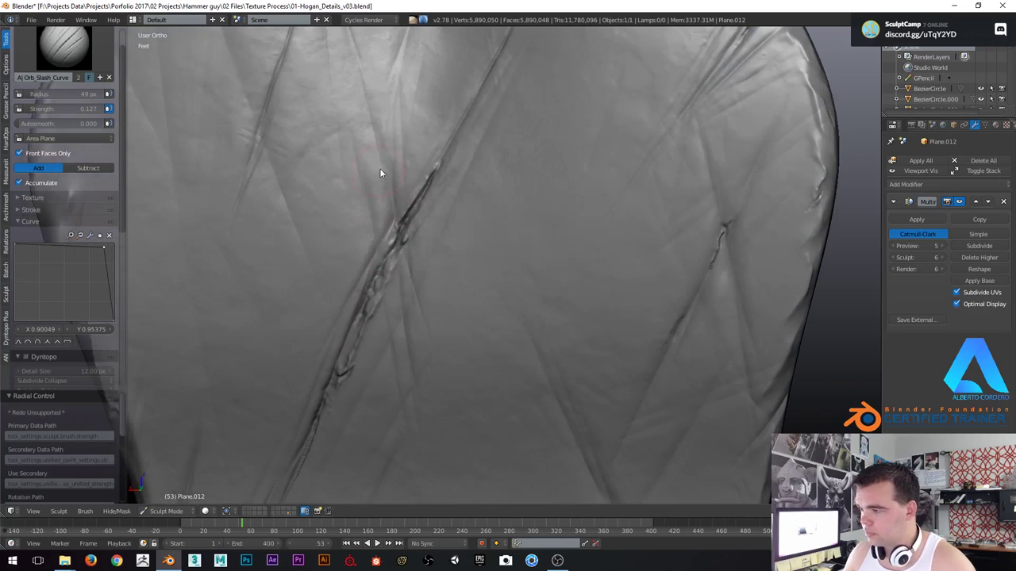
middle_drag(397, 216, 400, 200)
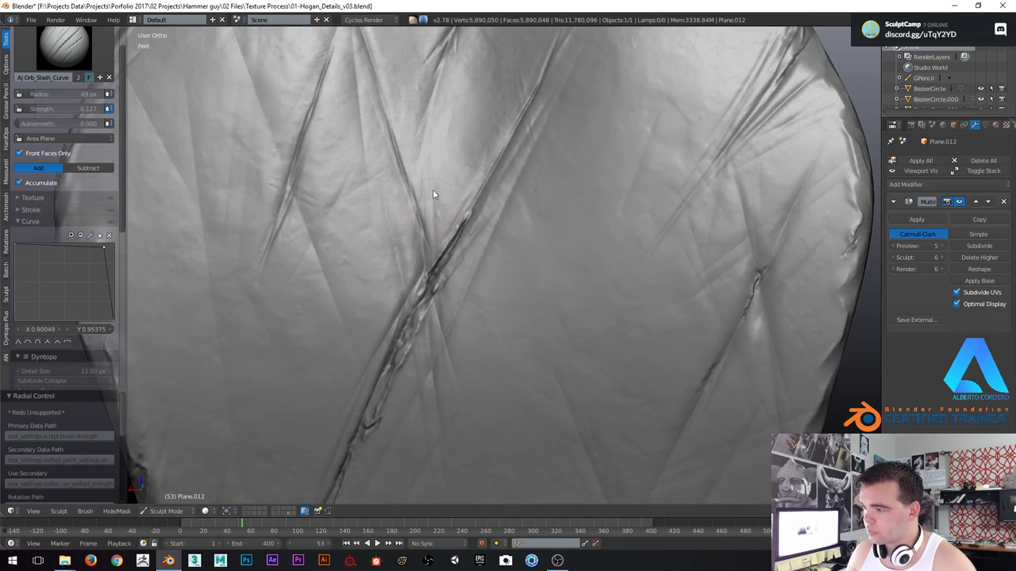
scroll(432, 189, down, 6)
mouse_move(441, 312)
shift+middle_down()
mouse_move(468, 277)
mouse_move(484, 179)
shift+middle_up()
ctrl+middle_drag(447, 259, 438, 227)
shift+middle_drag(400, 253, 491, 344)
ctrl+middle_drag(372, 240, 339, 225)
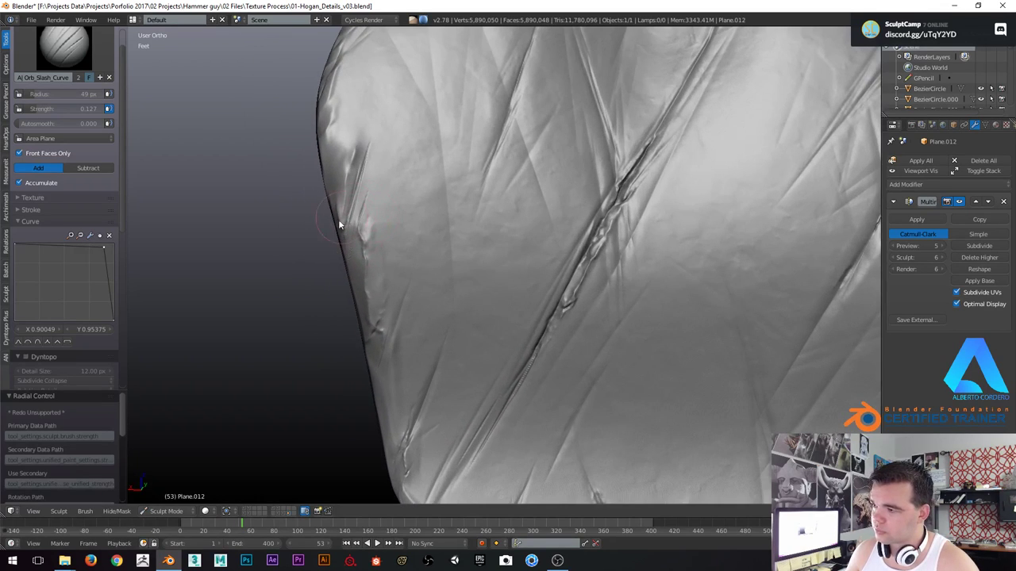
scroll(339, 226, down, 5)
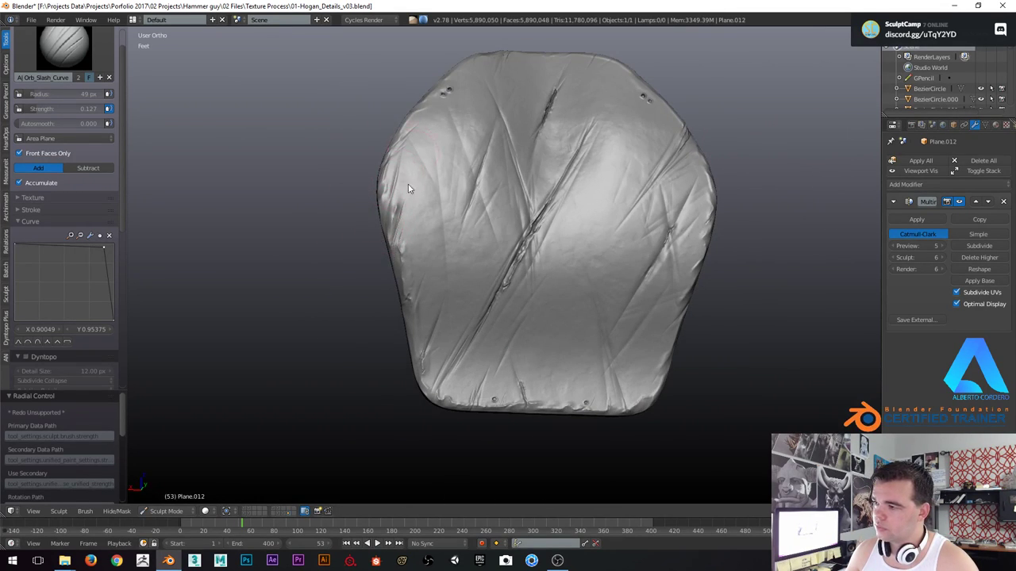
scroll(408, 188, down, 3)
middle_drag(424, 257, 386, 233)
mouse_move(419, 272)
middle_down()
mouse_move(465, 212)
mouse_move(422, 258)
middle_up()
middle_drag(534, 214, 522, 243)
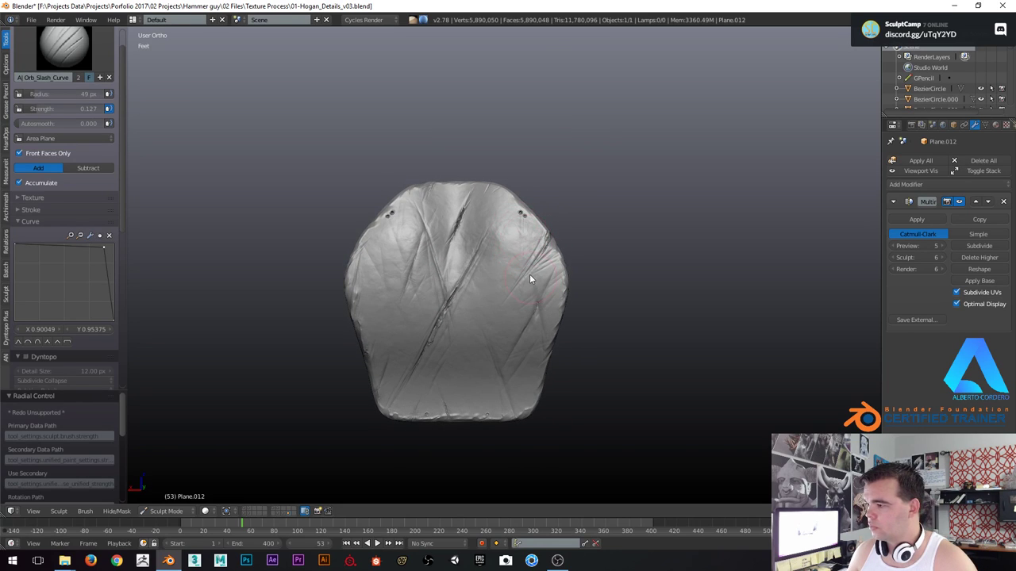
mouse_move(530, 279)
middle_down()
mouse_move(516, 235)
mouse_move(534, 257)
middle_up()
mouse_move(533, 299)
middle_down()
mouse_move(536, 274)
mouse_move(479, 288)
middle_up()
shift+middle_drag(450, 372, 464, 340)
ctrl+middle_drag(468, 304, 478, 350)
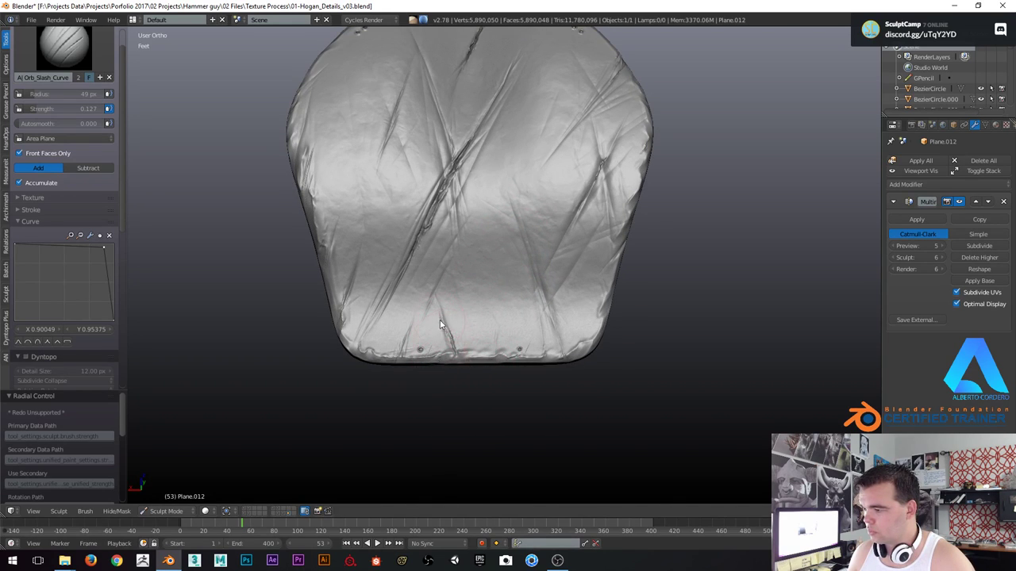
mouse_move(442, 325)
middle_down()
mouse_move(408, 267)
mouse_move(431, 362)
mouse_move(396, 250)
middle_up()
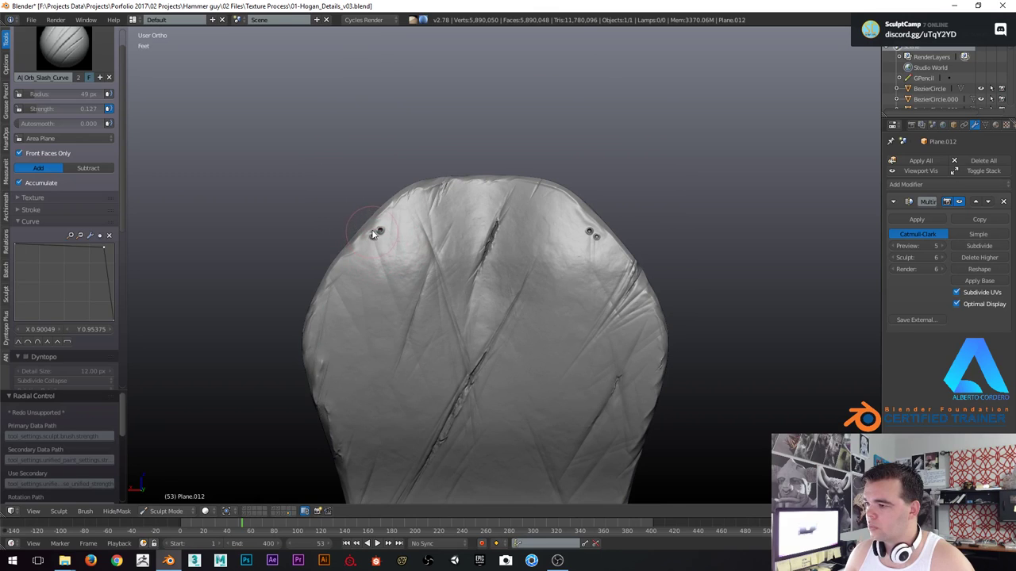
mouse_move(411, 208)
middle_down()
mouse_move(423, 264)
mouse_move(410, 281)
mouse_move(431, 172)
mouse_move(480, 213)
mouse_move(422, 206)
mouse_move(409, 239)
middle_up()
scroll(247, 500, up, 2)
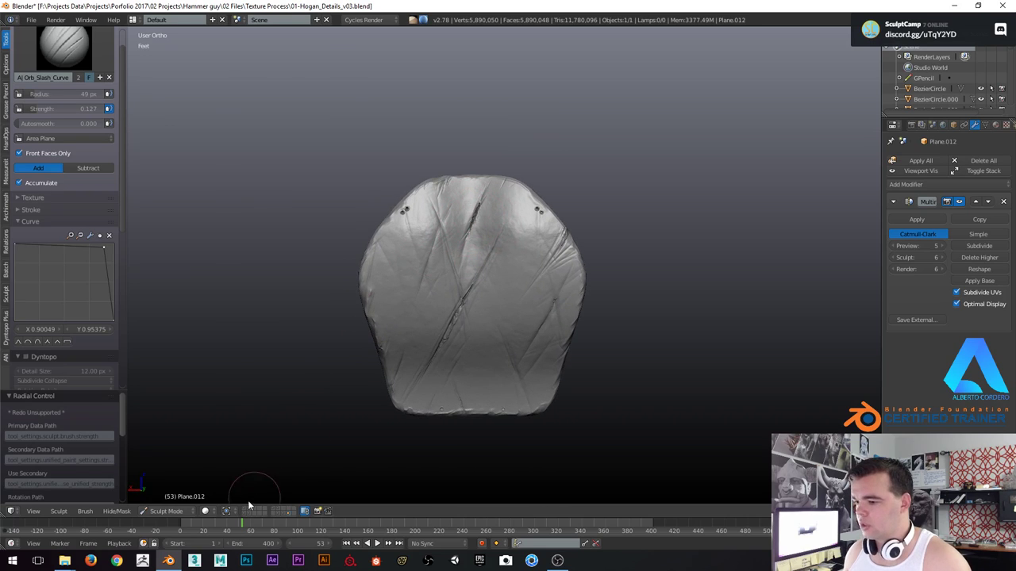
Return the plate to Object Mode and show the rest of the character together with it.
click(176, 511)
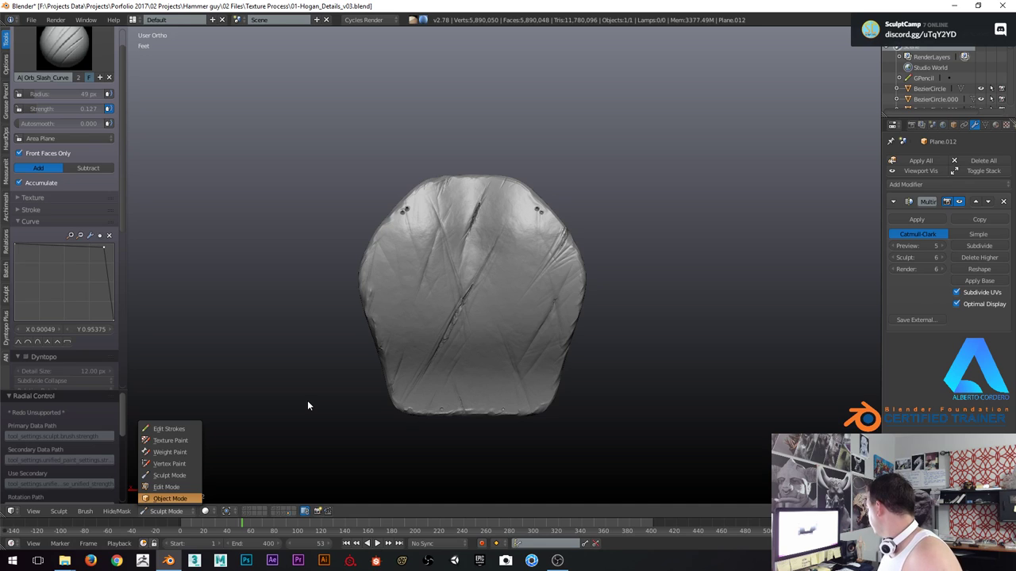
key(Return)
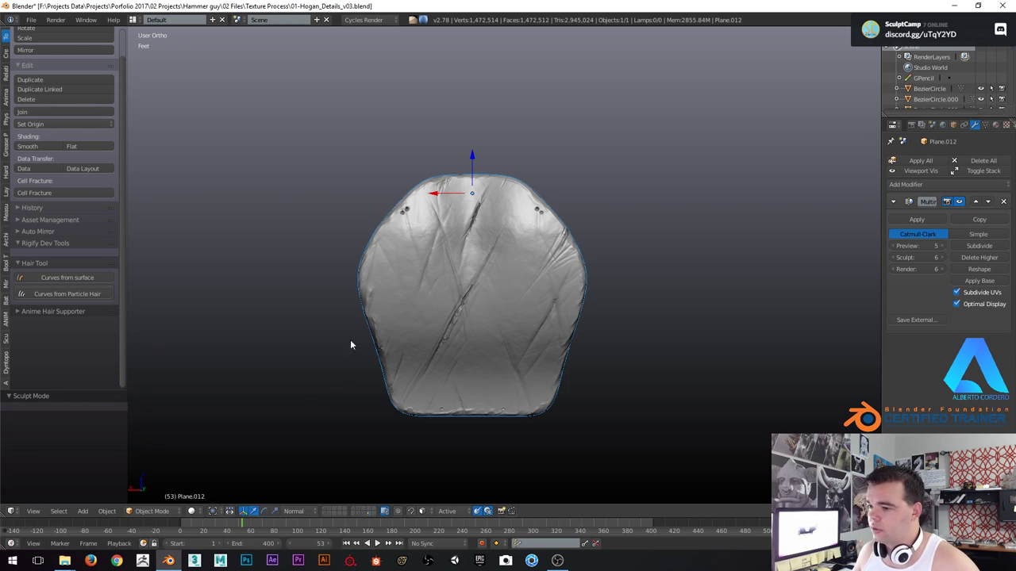
shift+click(324, 512)
Examine how the damaged plate fits on the character's back with the shoulder armour, chains and belt.
scroll(445, 305, down, 3)
middle_drag(468, 306, 635, 313)
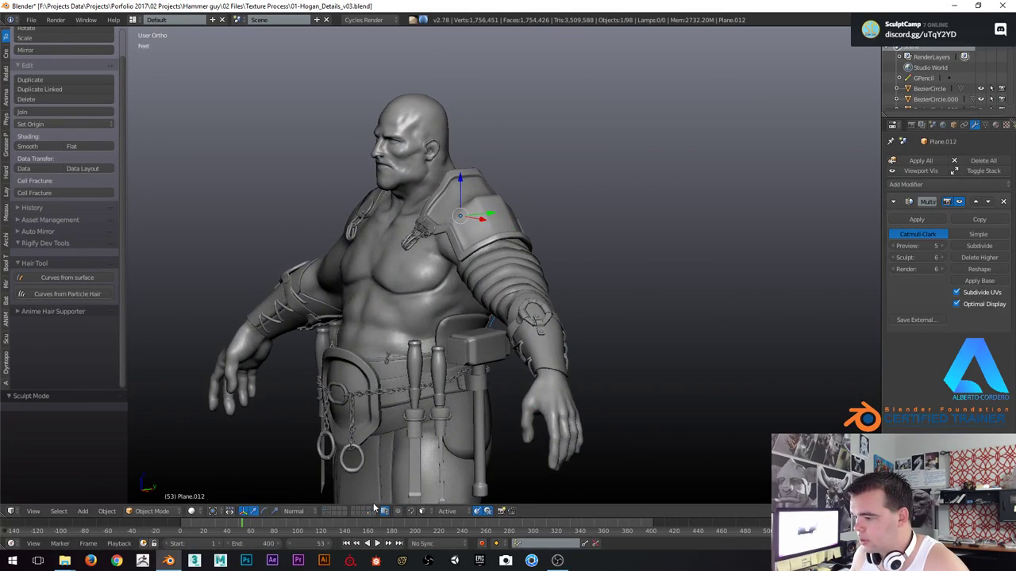
middle_drag(580, 282, 381, 493)
scroll(424, 252, up, 2)
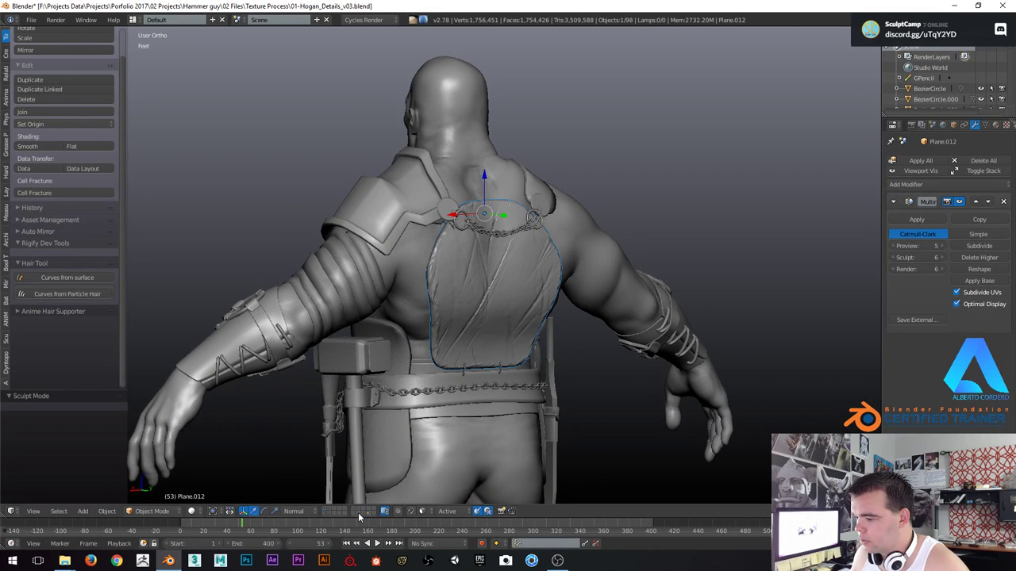
middle_drag(309, 220, 365, 207)
scroll(366, 216, up, 3)
scroll(381, 208, up, 2)
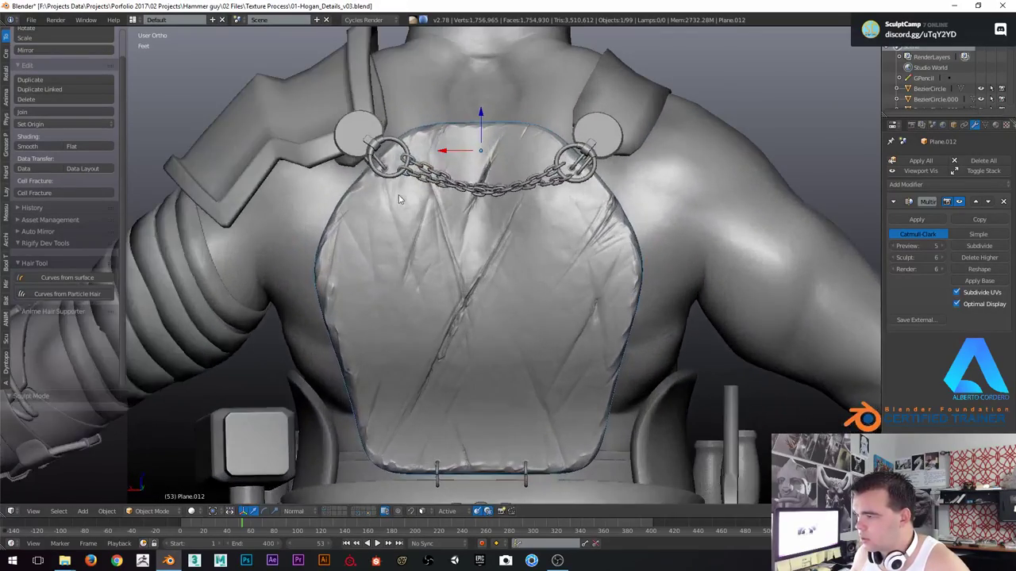
middle_drag(397, 256, 412, 214)
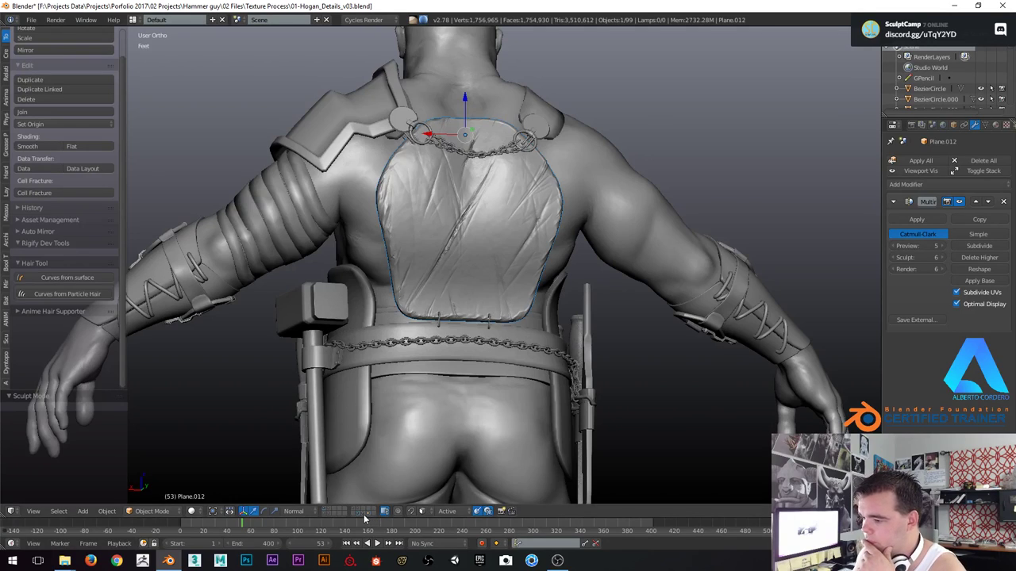
Compare the sculpted plate with its low-poly version by showing their layers separately and together from front and back.
click(367, 516)
click(367, 514)
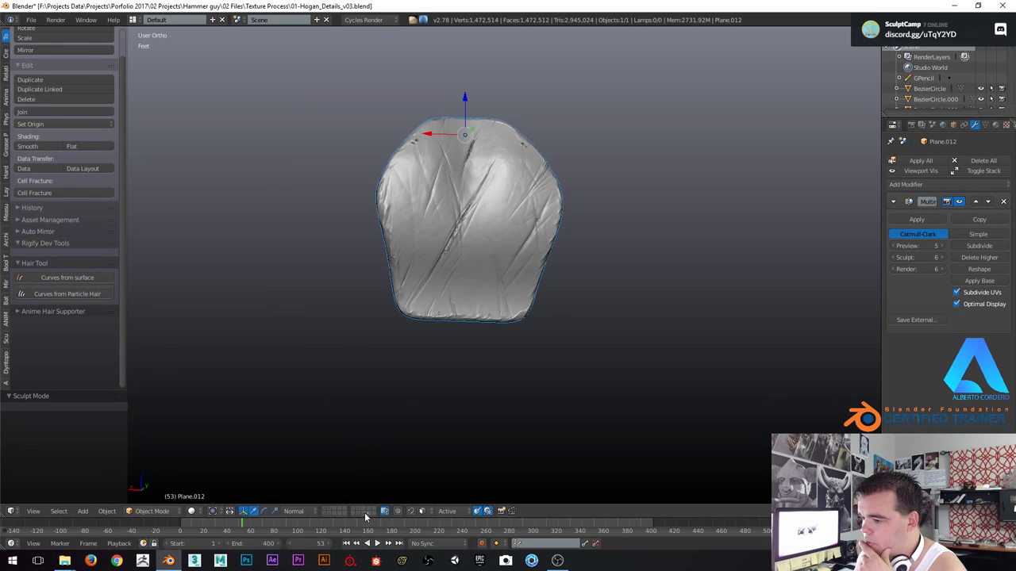
click(362, 514)
scroll(477, 286, up, 2)
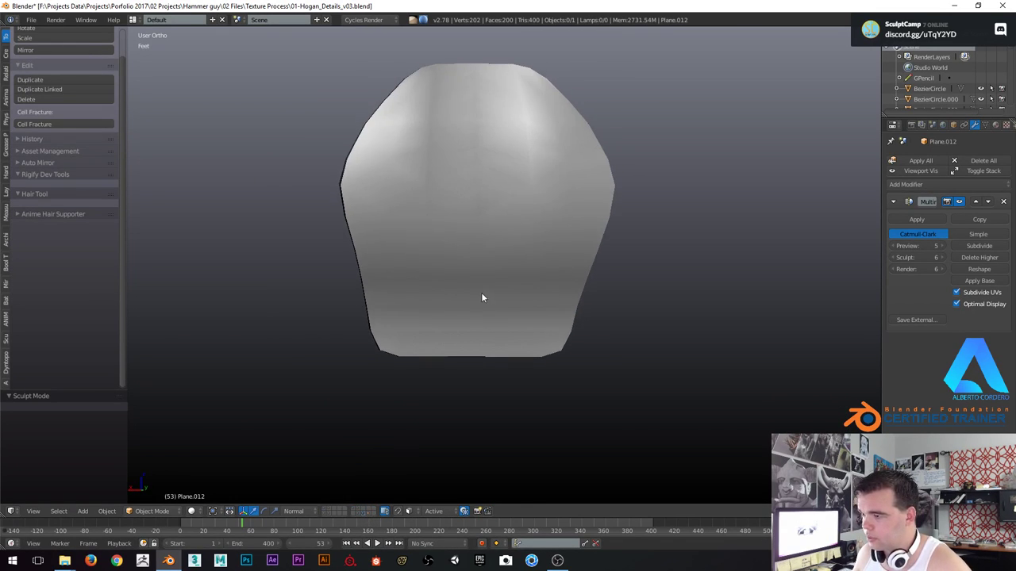
shift+click(367, 514)
mouse_move(465, 176)
middle_down()
mouse_move(478, 181)
mouse_move(457, 185)
mouse_move(615, 186)
middle_up()
mouse_move(534, 194)
middle_down()
mouse_move(483, 199)
mouse_move(517, 397)
mouse_move(547, 293)
middle_up()
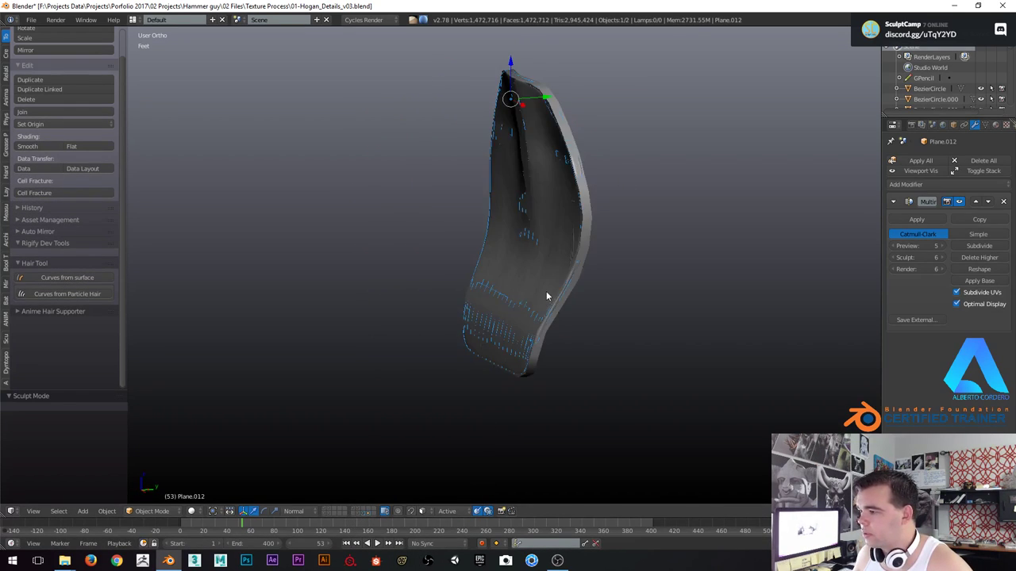
Show only the sculpted plate's layer and rename the plate Backplate_high.
click(369, 515)
click(954, 125)
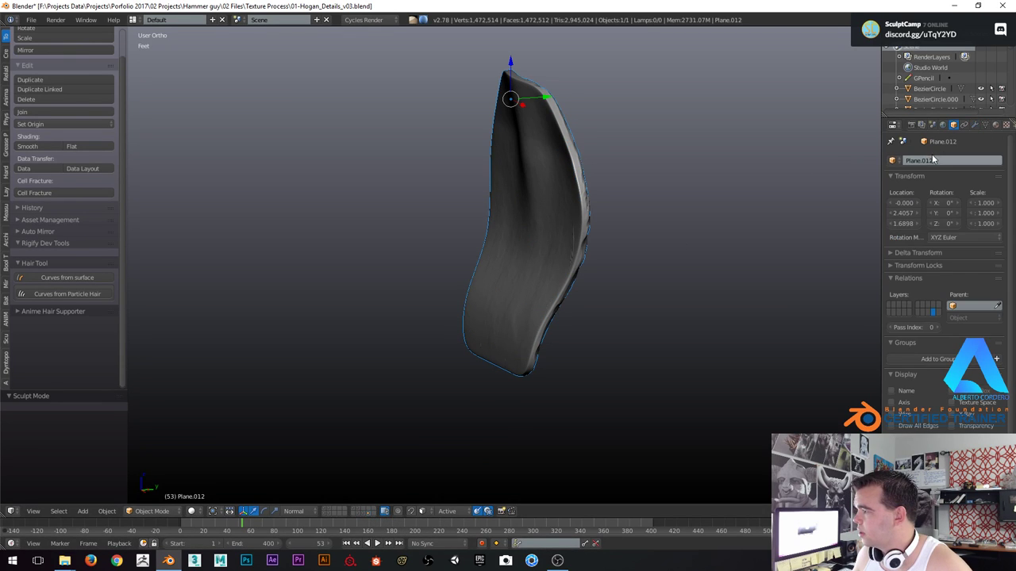
click(933, 160)
key(BackSpace)
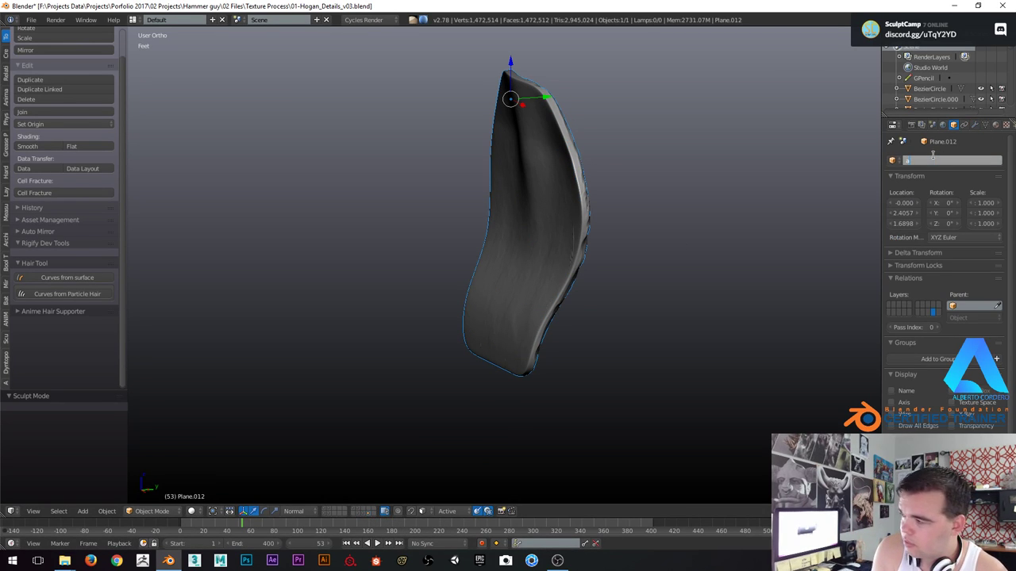
text(Backplate)
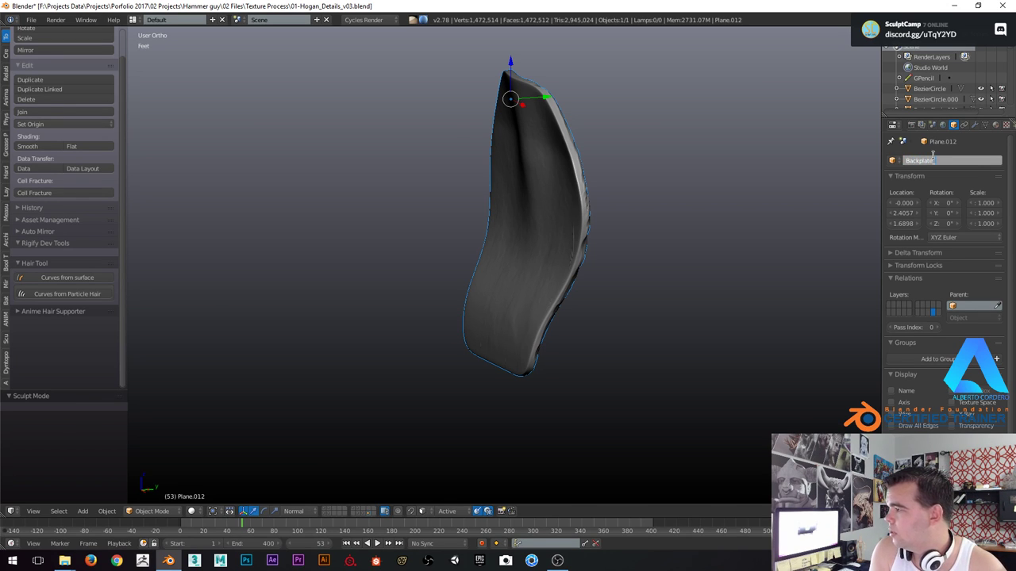
text(_high)
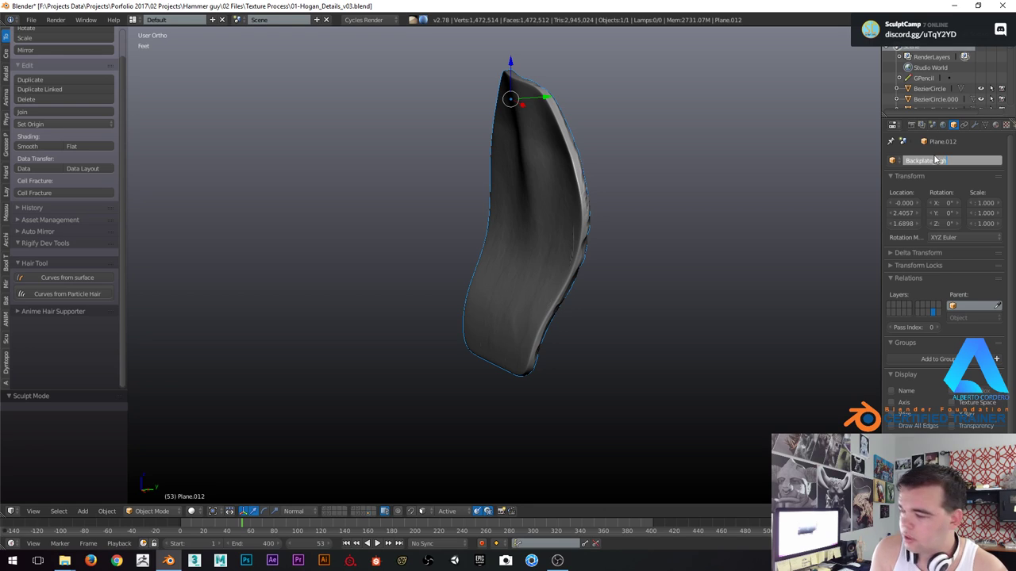
key(Return)
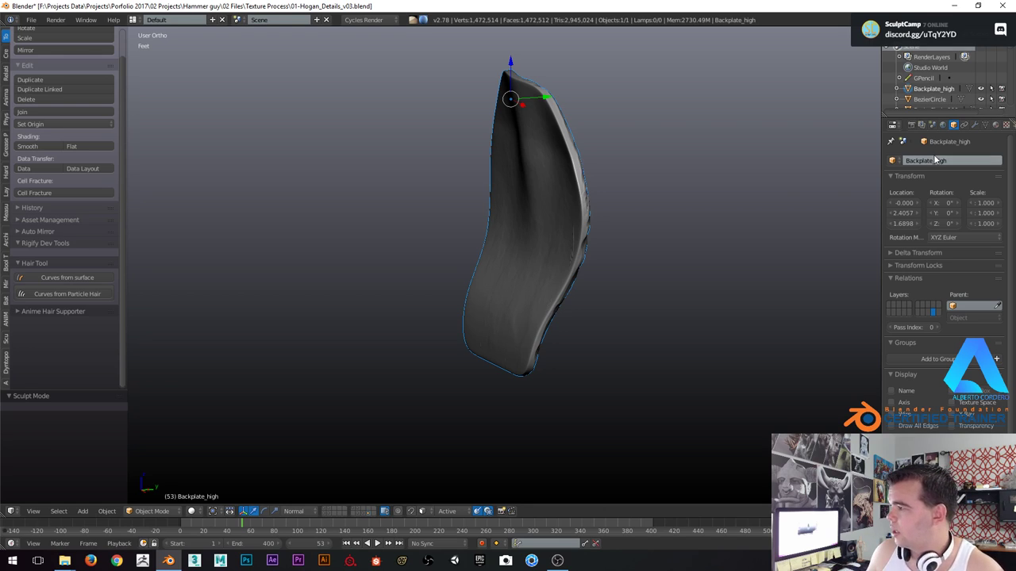
Show only the low-poly plate's layer, select the plate and rename it Backplate_low.
click(362, 514)
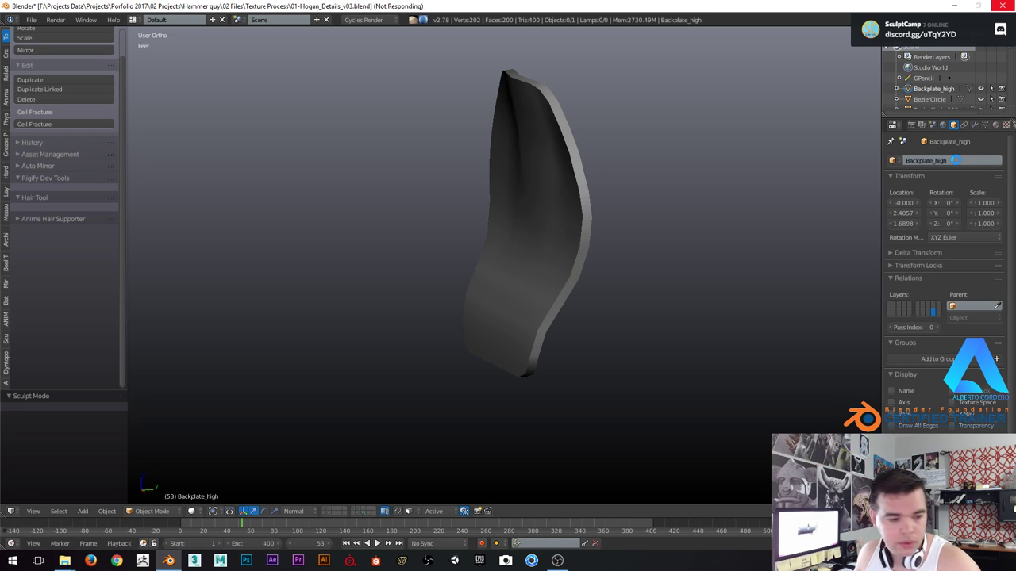
right_click(956, 160)
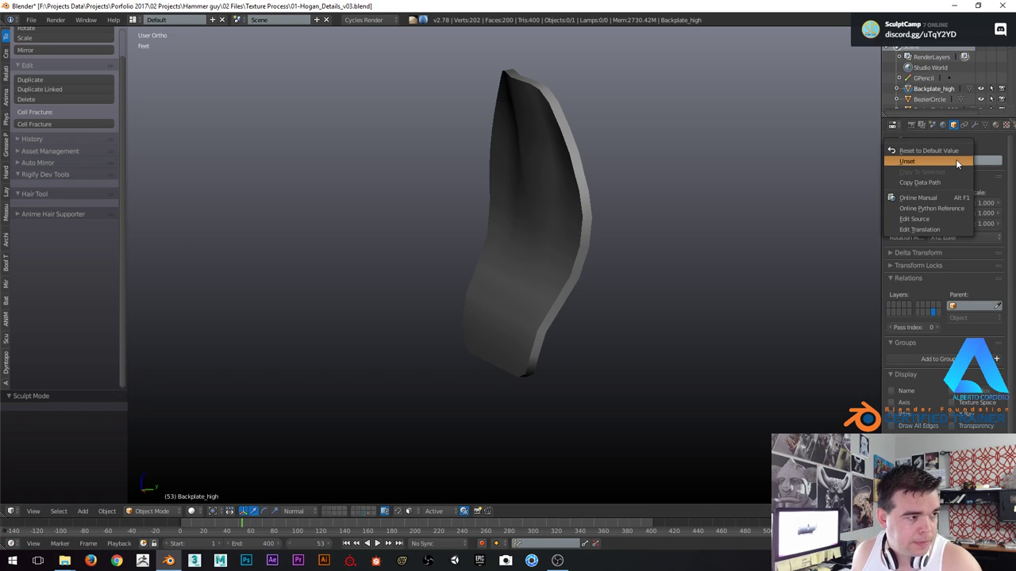
click(957, 161)
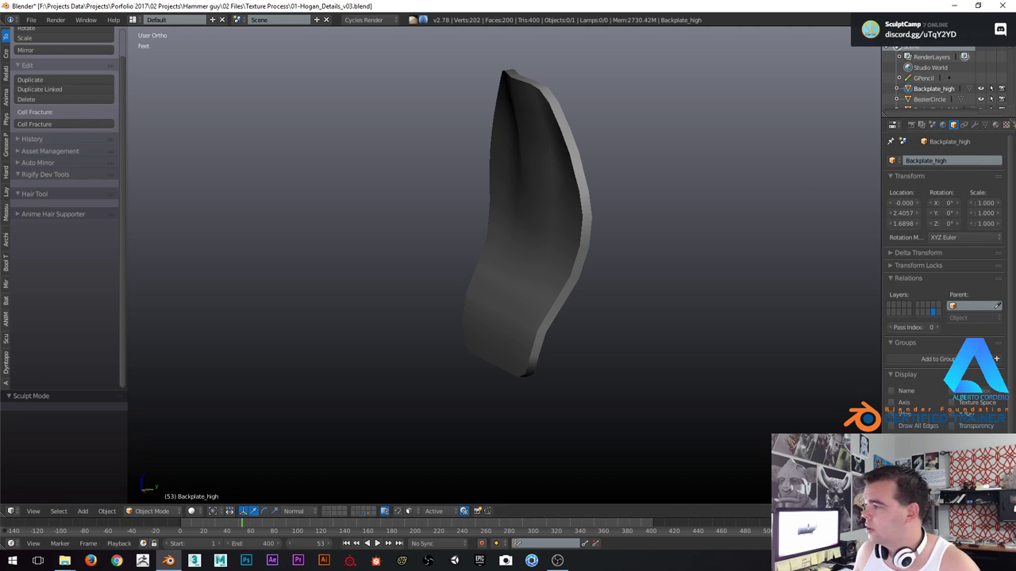
middle_drag(552, 151, 516, 160)
right_click(516, 159)
click(948, 161)
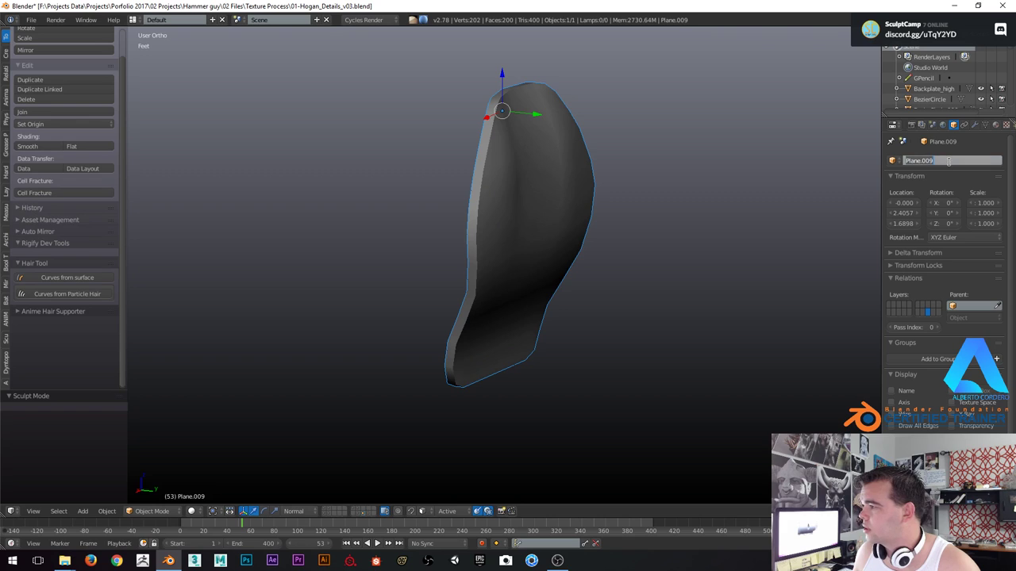
text(Bac)
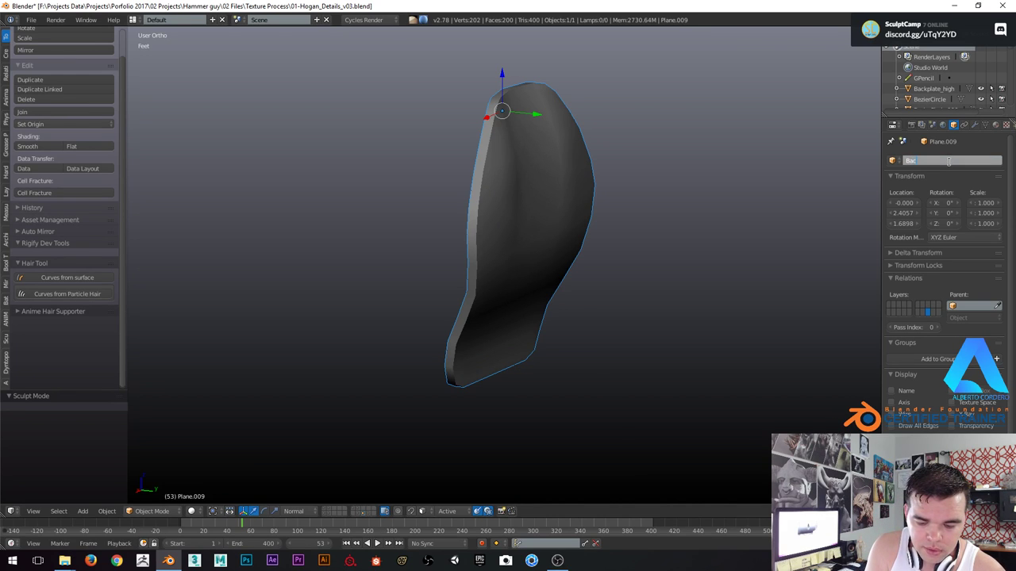
text(k)
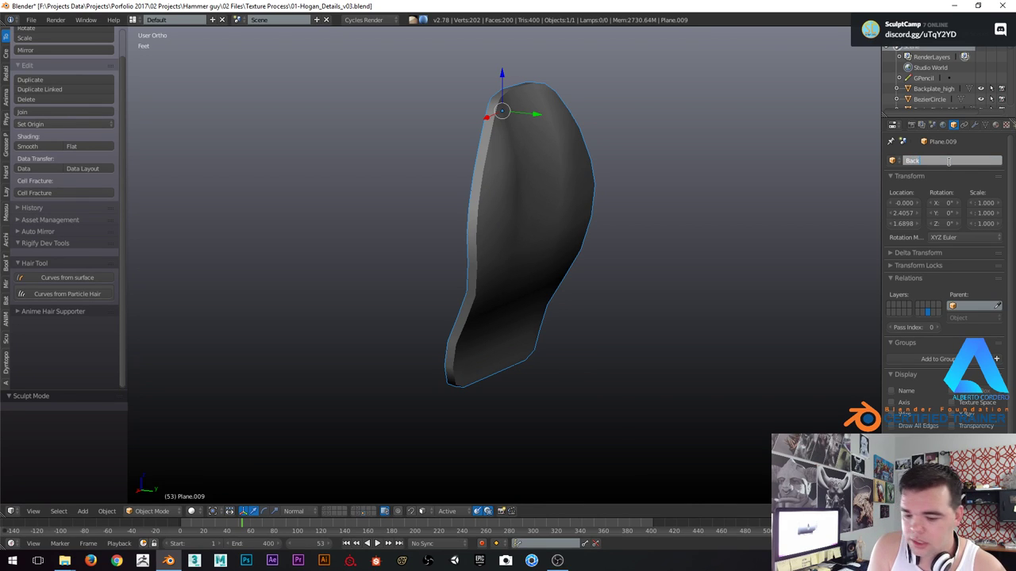
text(Plate_low)
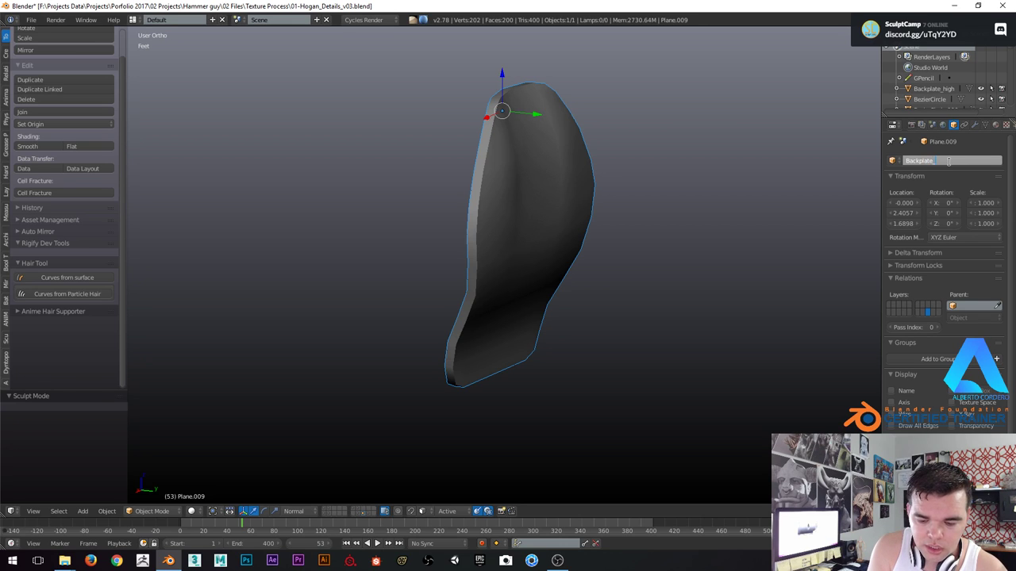
key(Return)
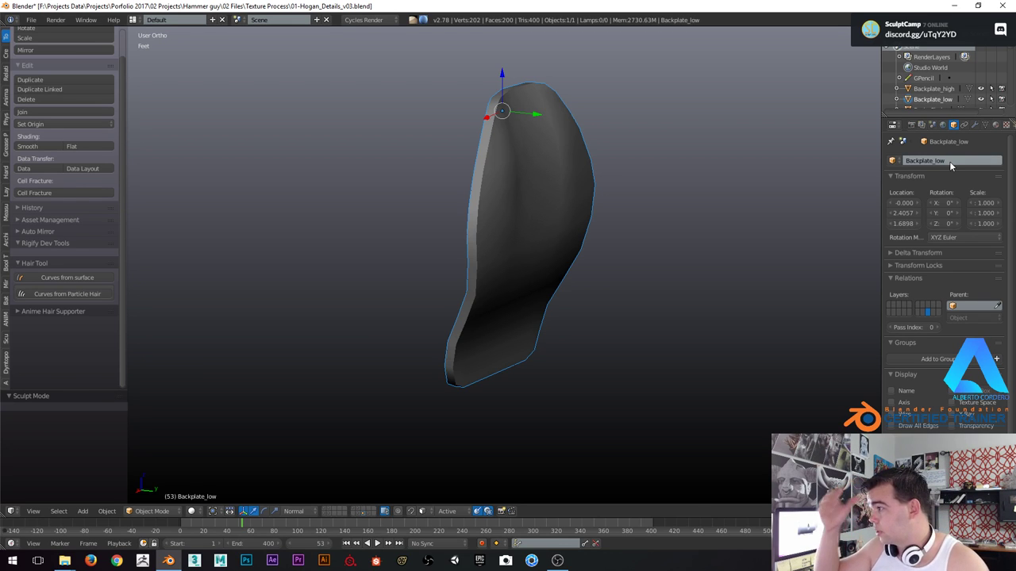
Select the complete edge loop around the rim of the low-poly plate in Edit Mode.
mouse_move(487, 177)
middle_down()
mouse_move(419, 191)
mouse_move(431, 174)
mouse_move(578, 207)
mouse_move(526, 234)
mouse_move(484, 202)
mouse_move(516, 195)
mouse_move(439, 191)
mouse_move(421, 223)
mouse_move(373, 234)
mouse_move(356, 220)
mouse_move(390, 181)
mouse_move(375, 185)
mouse_move(465, 193)
mouse_move(426, 259)
mouse_move(540, 181)
middle_up()
key(a)
key(z)
key(z)
key(Tab)
alt+right_click(555, 158)
alt+right_click(557, 161)
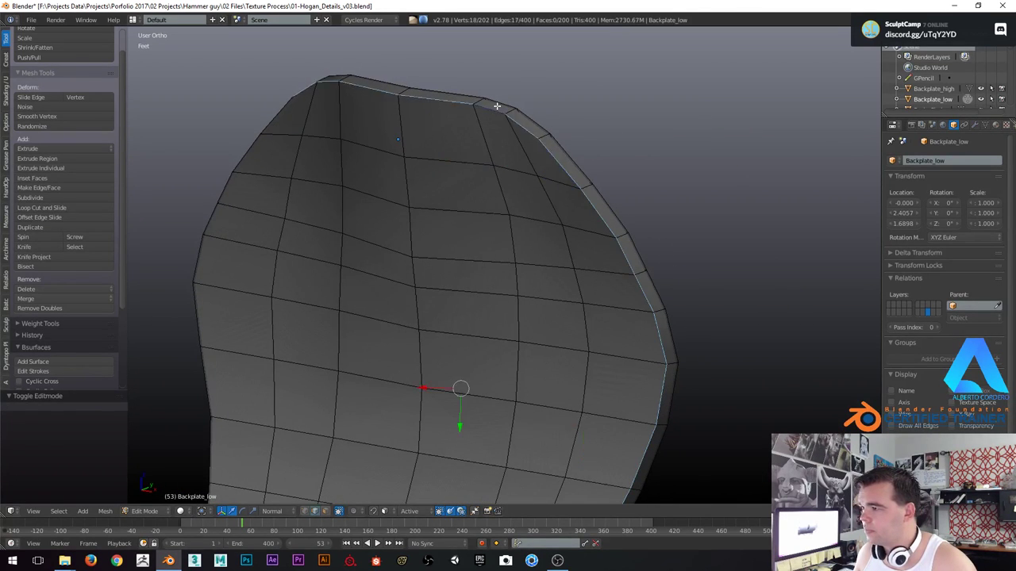
alt+shift+right_click(495, 106)
alt+shift+right_click(254, 158)
scroll(254, 157, down, 5)
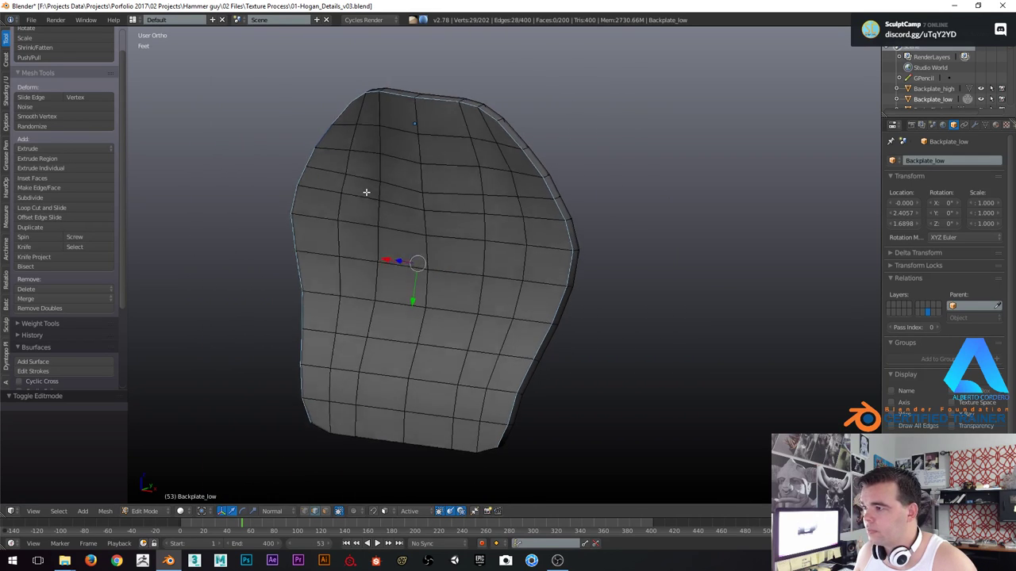
alt+shift+right_click(379, 439)
middle_drag(431, 394, 567, 310)
scroll(566, 311, up, 2)
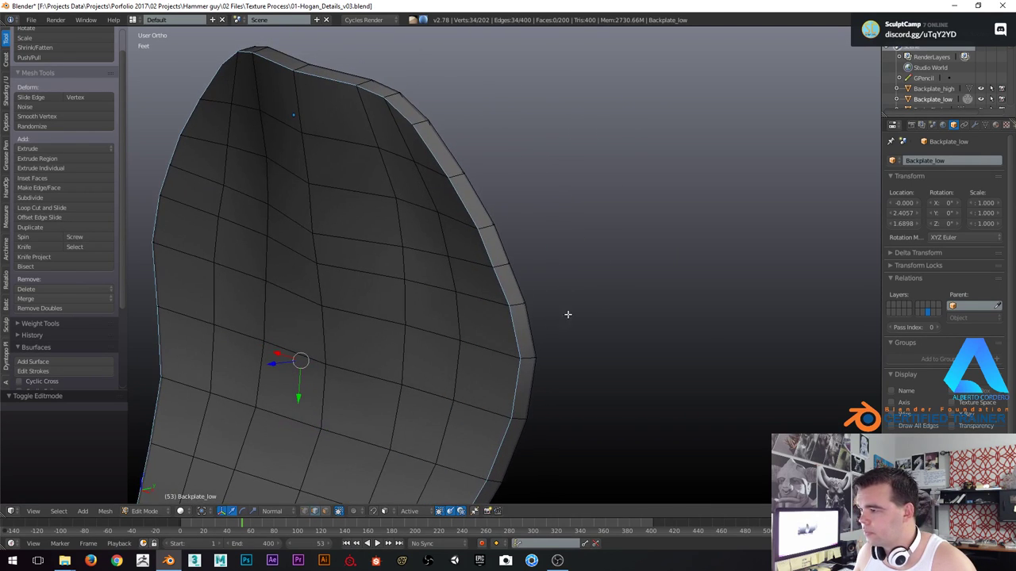
key(ctrl+b)
right_click(645, 298)
middle_drag(646, 297, 358, 229)
middle_drag(375, 103, 508, 284)
key(ctrl+b)
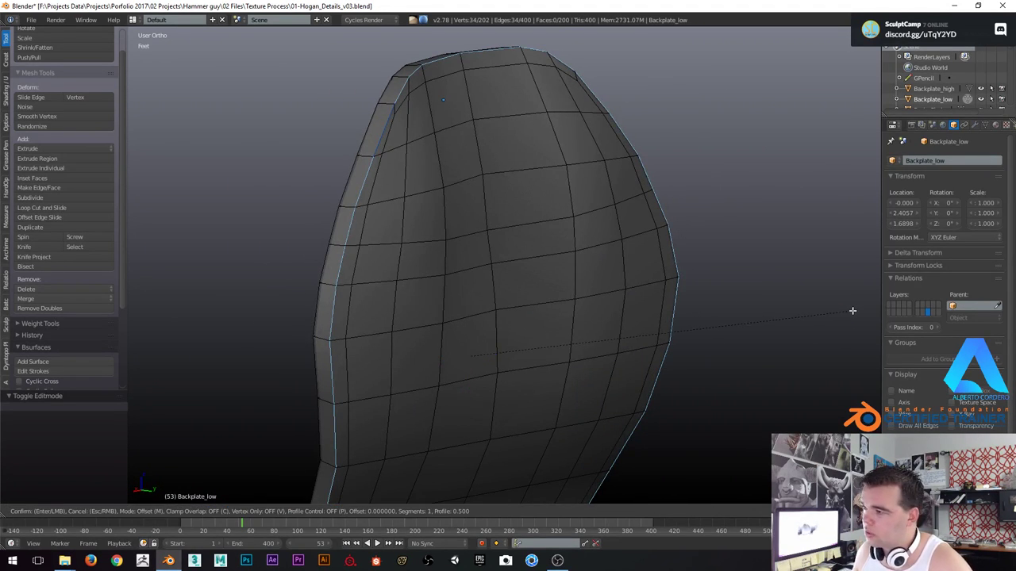
right_click(856, 310)
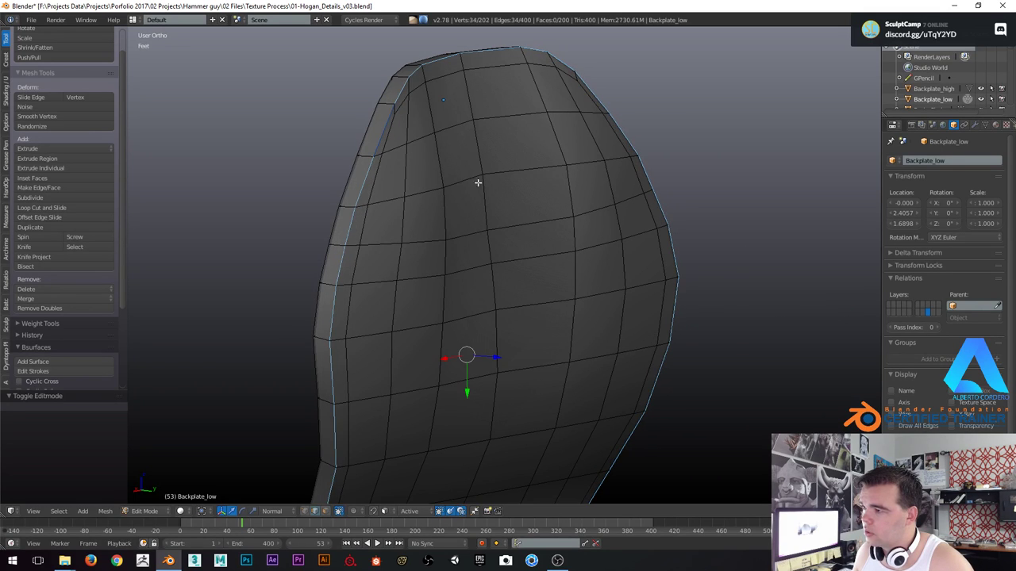
Bevel the selected rim loop with an amount of 0.001 and one segment, and check the shading in Object Mode.
key(ctrl+b)
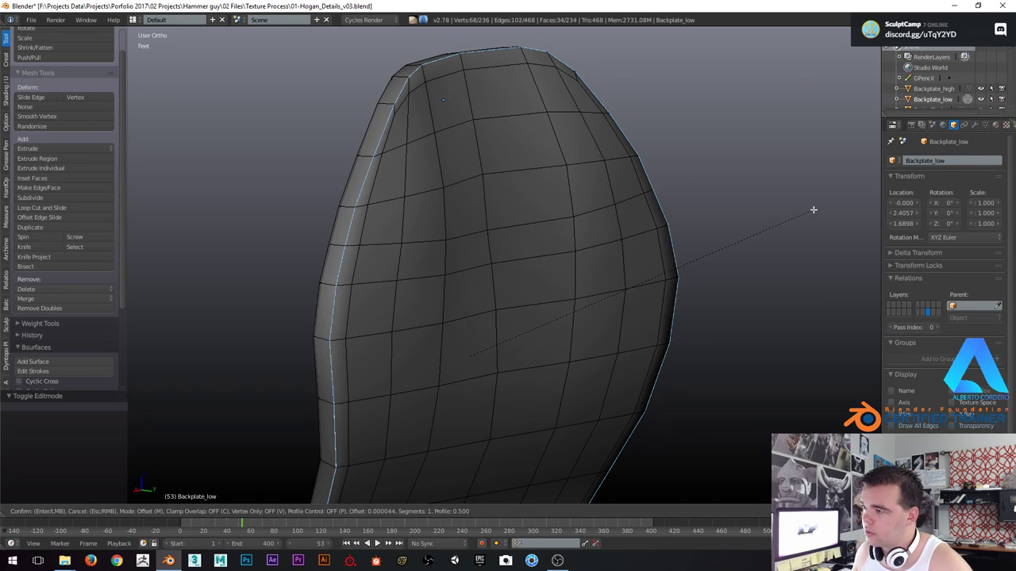
click(426, 125)
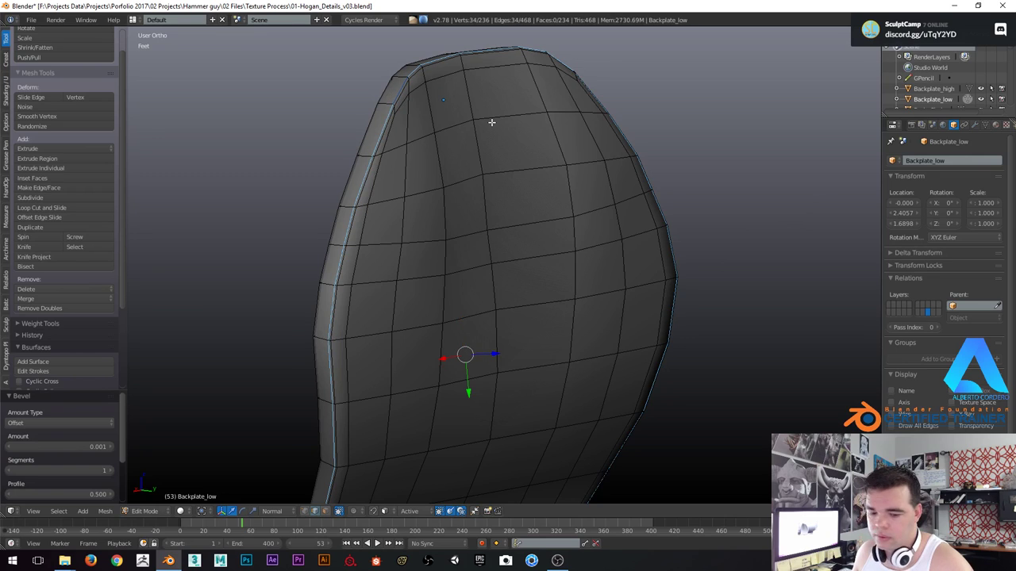
key(Tab)
scroll(442, 154, down, 2)
middle_drag(442, 154, 404, 178)
Slide the selected rim edge loop of the low-poly plate by a factor of about 0.15 and return to Object Mode.
key(Tab)
scroll(407, 166, up, 3)
scroll(412, 190, up, 2)
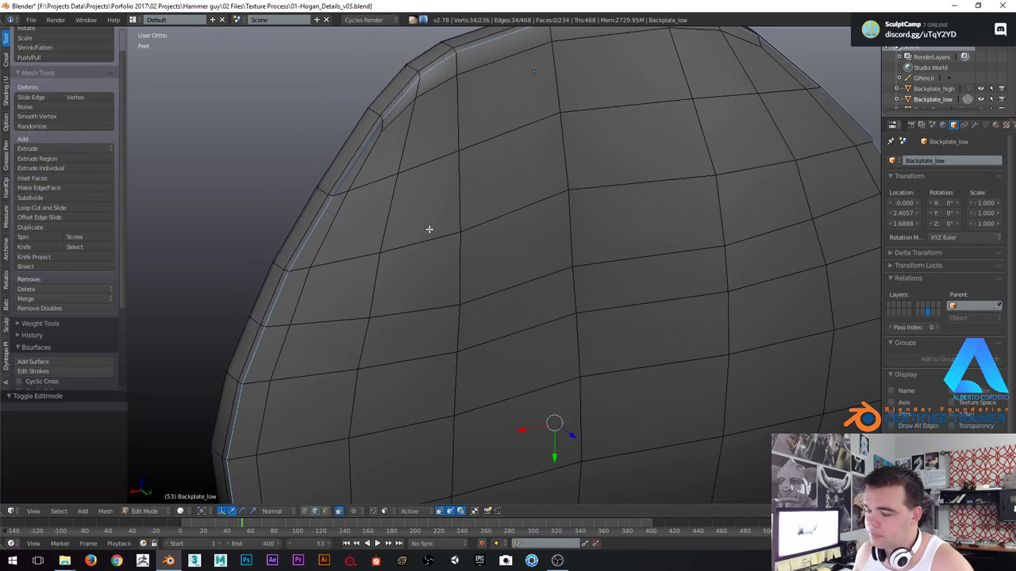
key(g)
key(g)
click(438, 222)
scroll(438, 222, down, 2)
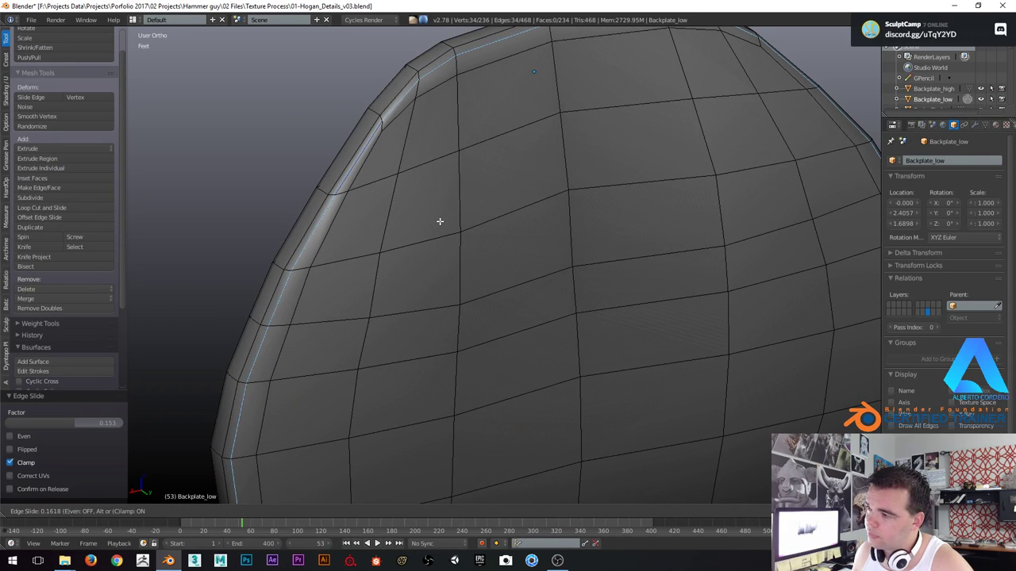
key(Tab)
scroll(433, 226, down, 3)
middle_drag(426, 231, 412, 255)
Reselect the low-poly plate and unwrap its UVs with Hard Ops' mesh unwrap tool.
key(a)
key(a)
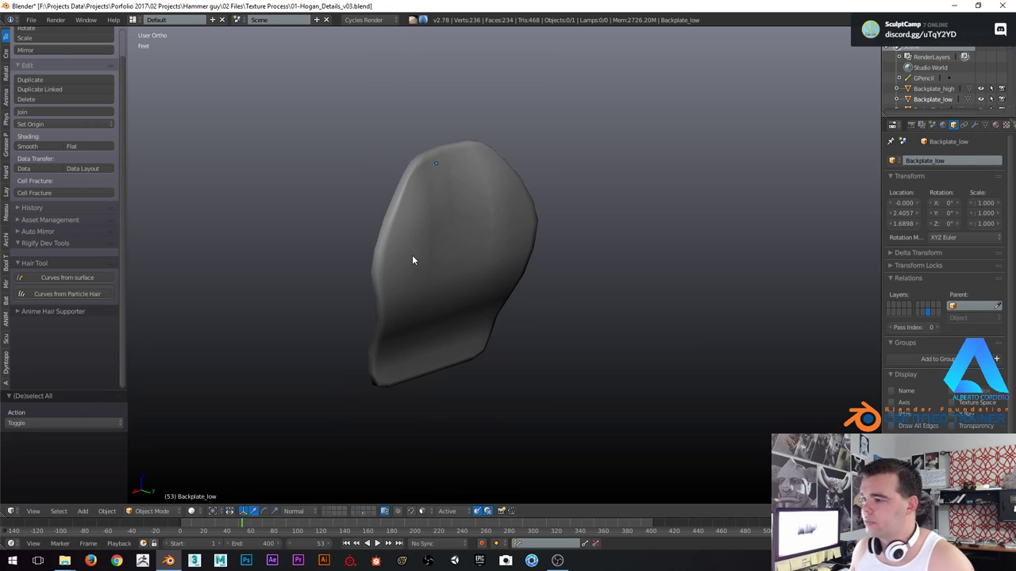
right_click(420, 255)
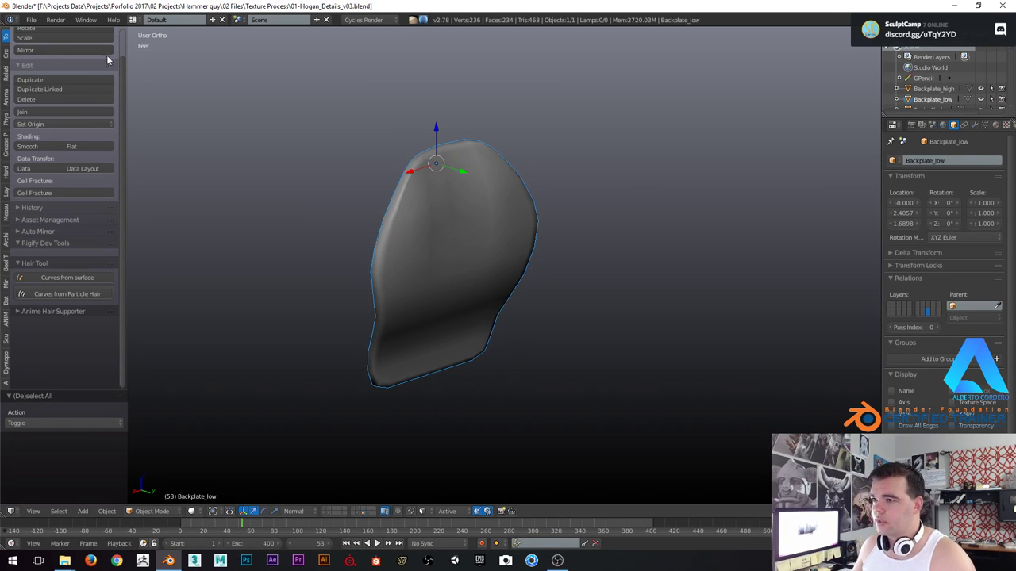
middle_drag(503, 225, 470, 223)
key(Tab)
key(Tab)
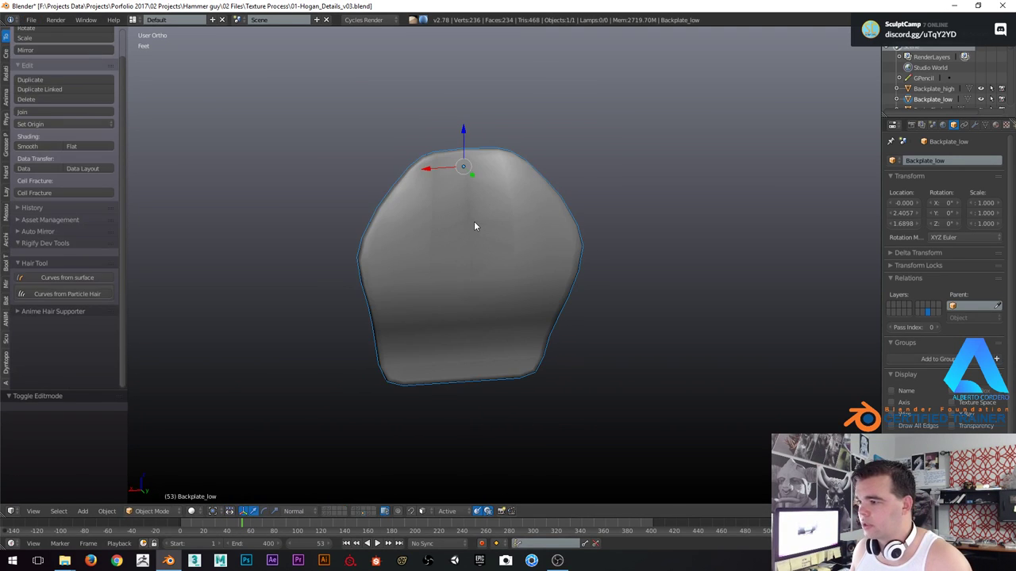
key(q)
mouse_move(466, 278)
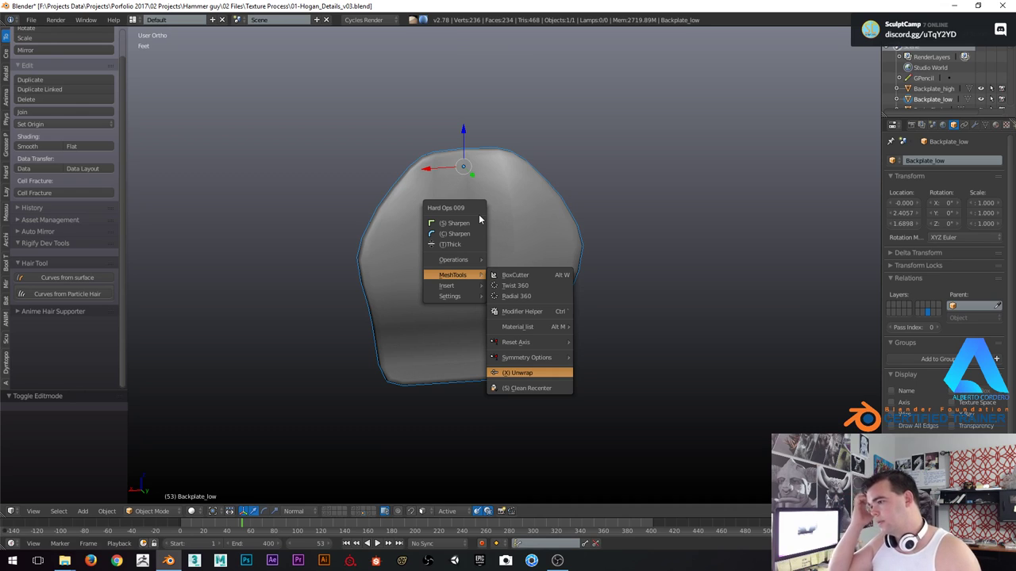
key(x)
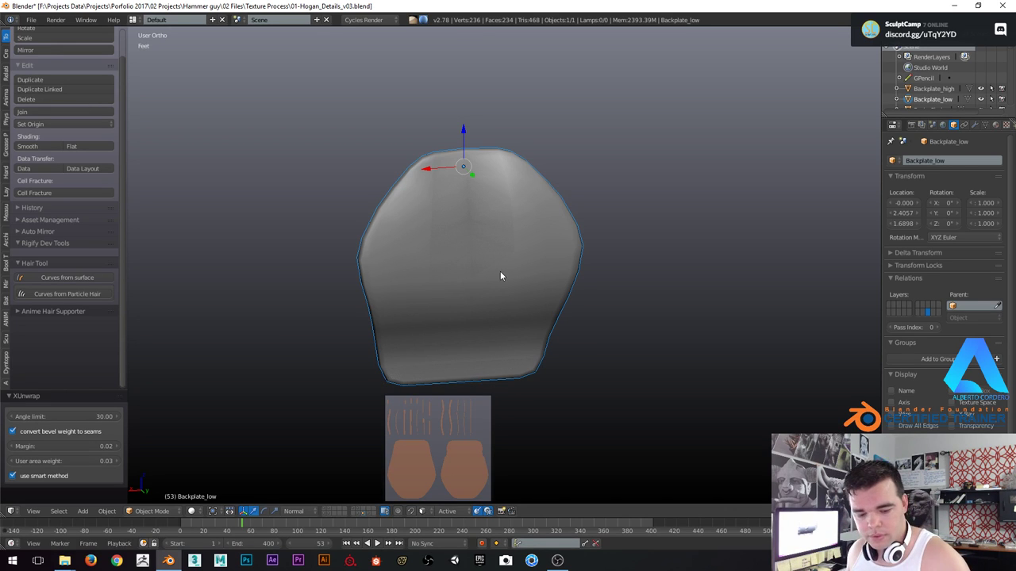
Add a Shrinkwrap modifier to the low-poly plate with Backplate_high as its target.
scroll(513, 228, up, 1)
click(975, 125)
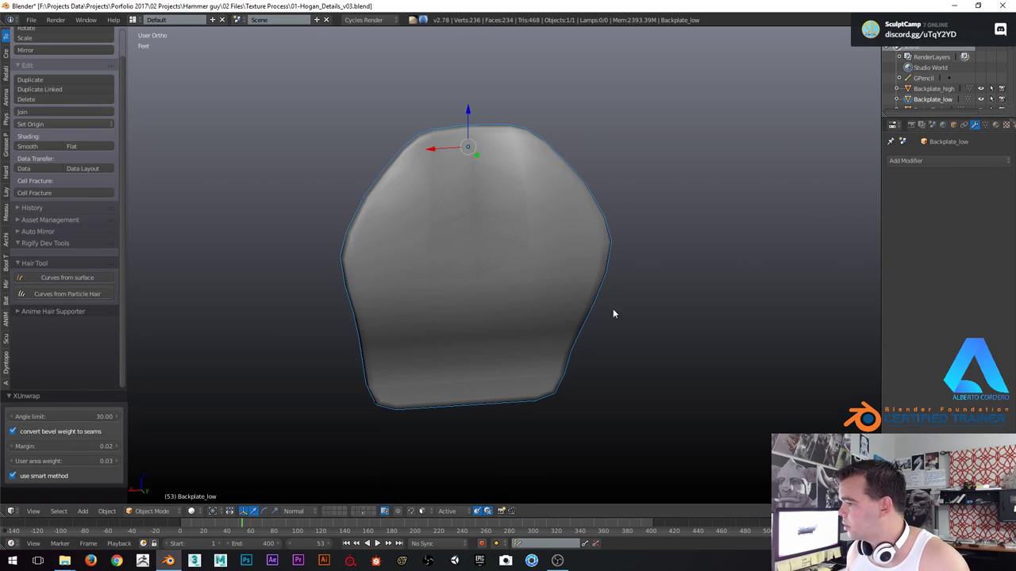
click(933, 161)
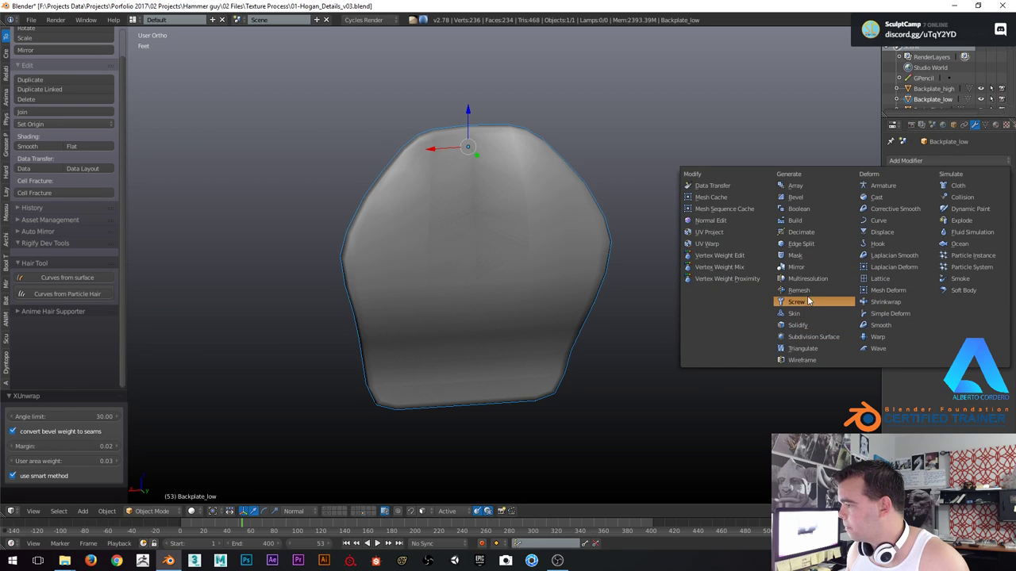
click(873, 303)
click(918, 244)
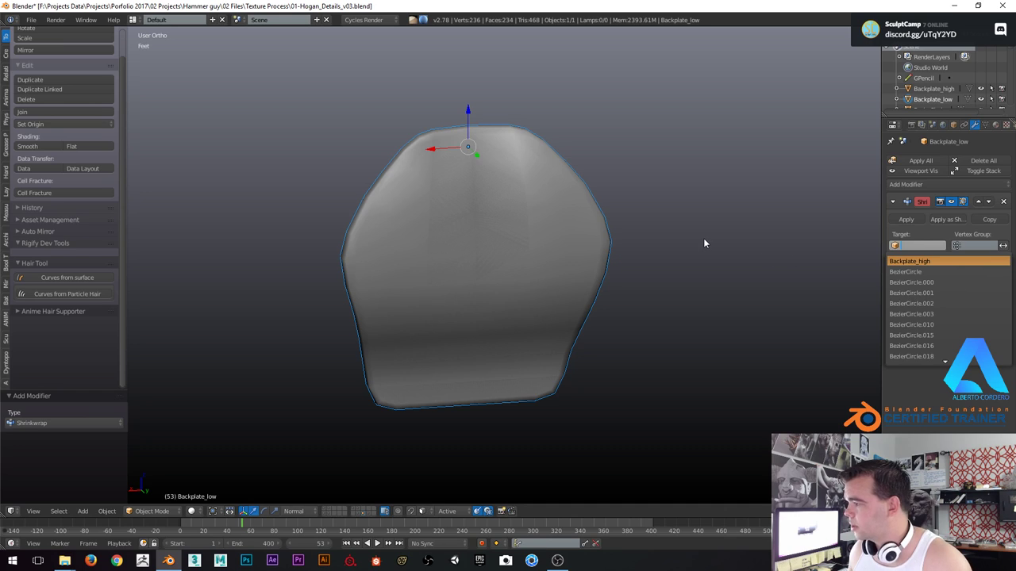
key(Return)
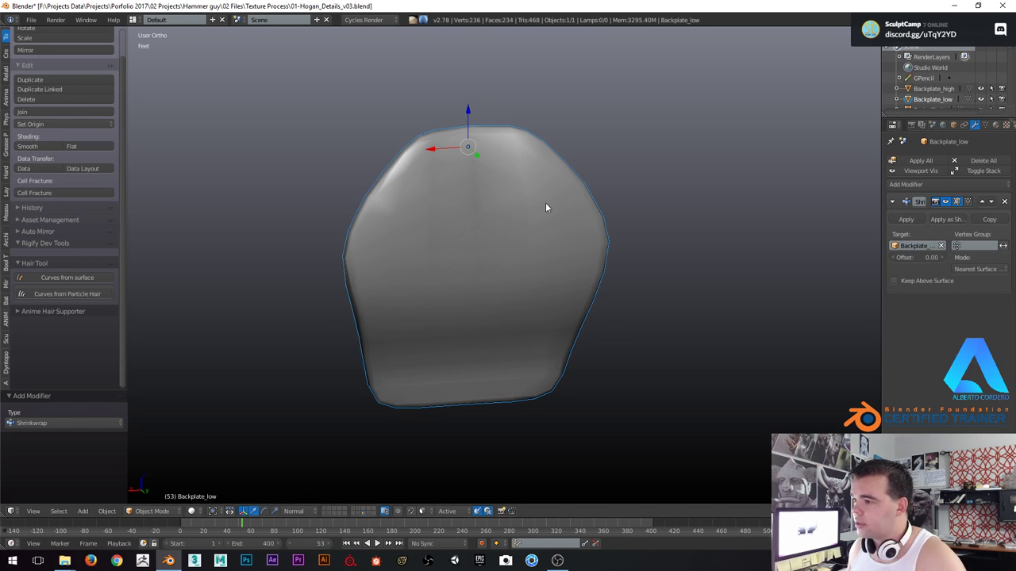
Apply the Shrinkwrap modifier and check the fitted low-poly plate in wireframe and solid display.
mouse_move(547, 205)
middle_down()
mouse_move(590, 217)
mouse_move(537, 196)
mouse_move(839, 257)
mouse_move(490, 333)
mouse_move(538, 339)
mouse_move(501, 339)
middle_up()
click(906, 219)
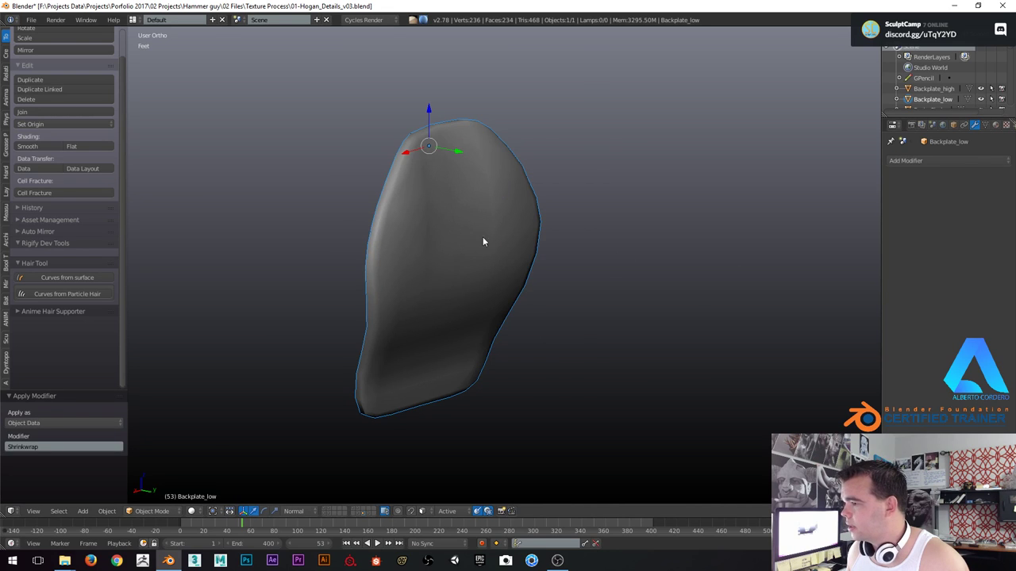
key(z)
mouse_move(483, 239)
middle_down()
mouse_move(422, 229)
mouse_move(443, 227)
middle_up()
key(z)
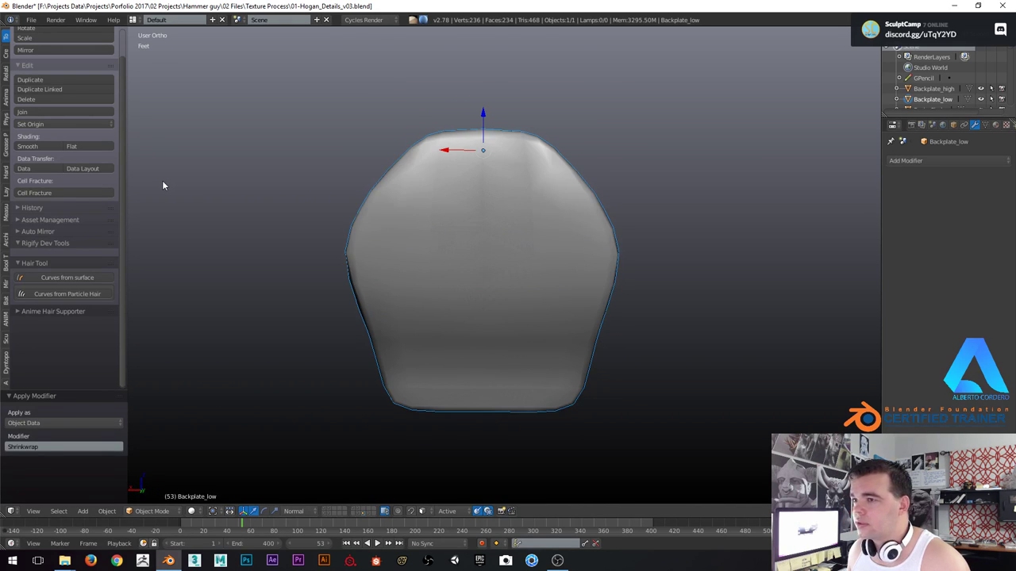
Start a Wavefront OBJ export limited to the selection and browse to the Armor folder inside 05 Export.
click(31, 19)
mouse_move(56, 222)
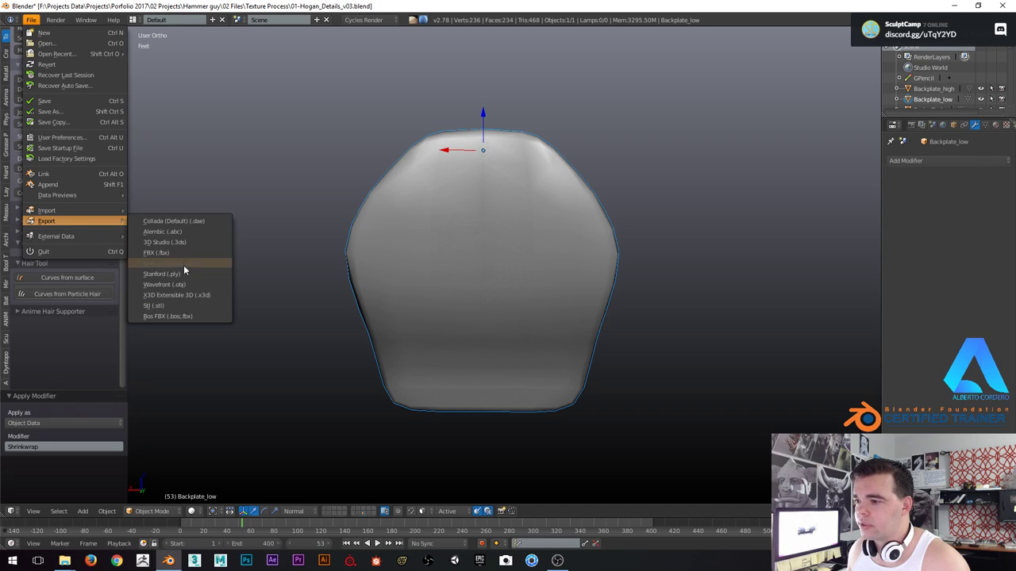
click(178, 284)
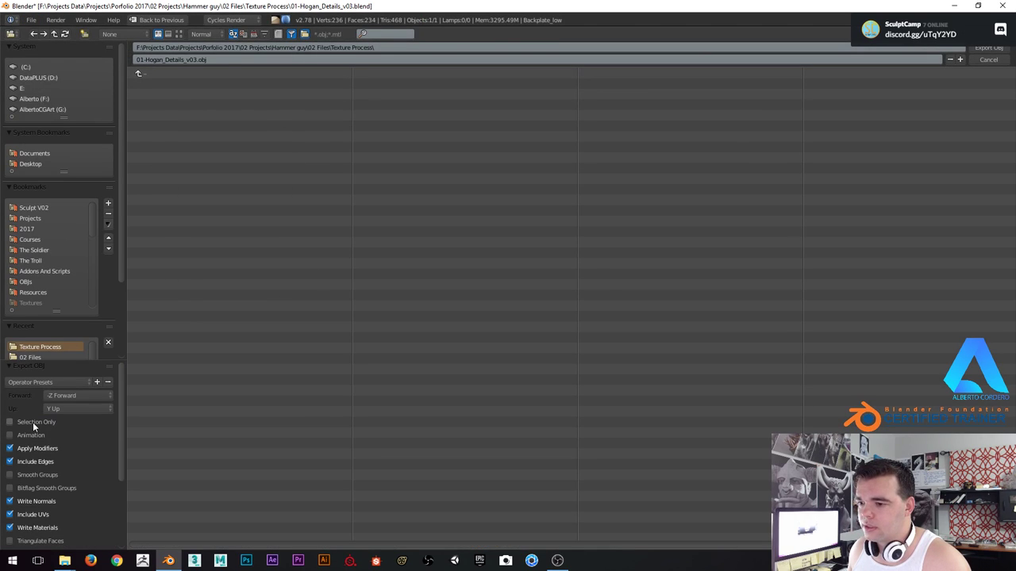
click(148, 74)
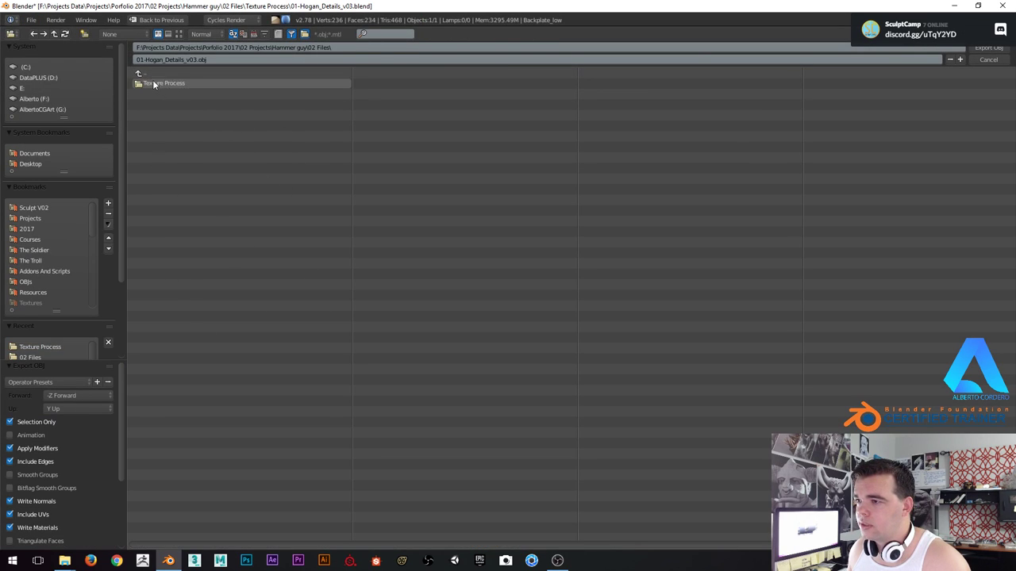
click(147, 74)
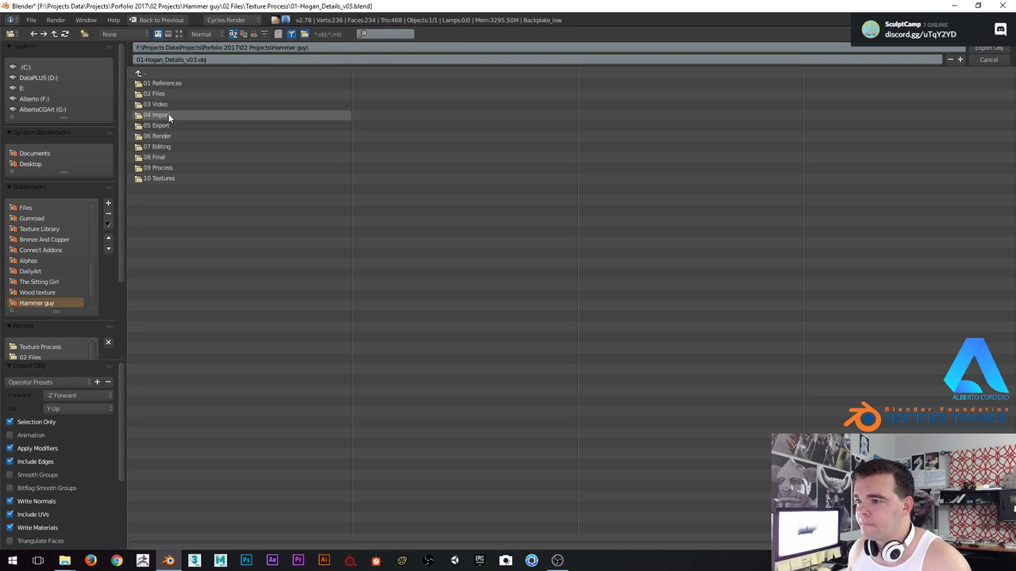
click(165, 124)
click(163, 83)
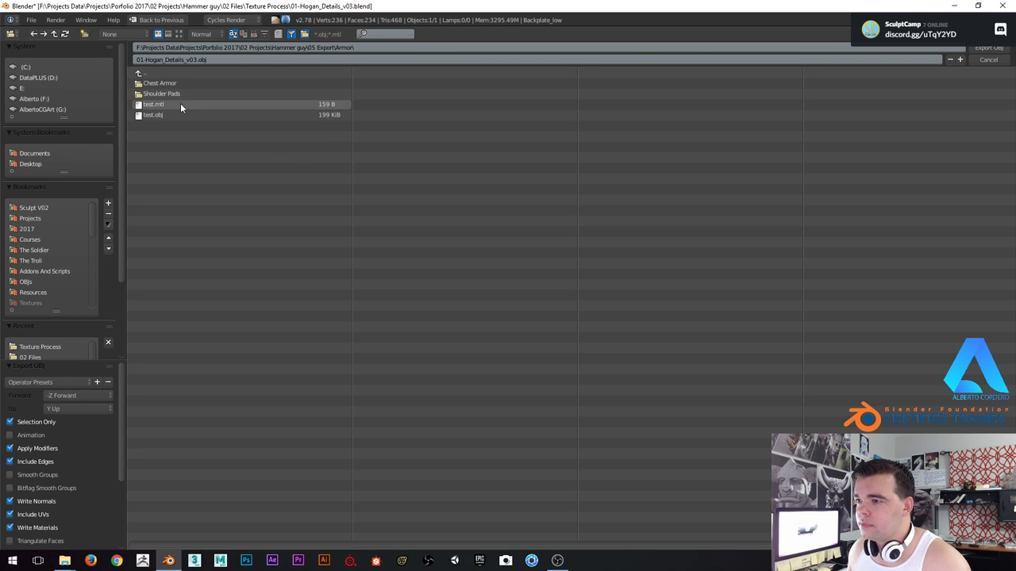
Create a folder named Backplate inside the Armor folder and open it.
text(i)
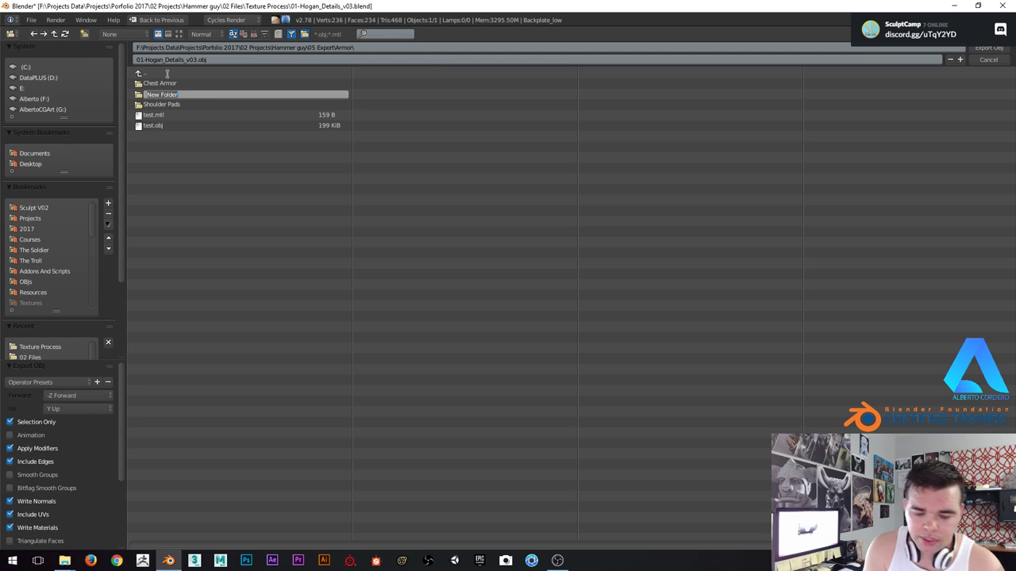
text(Backplate)
key(Return)
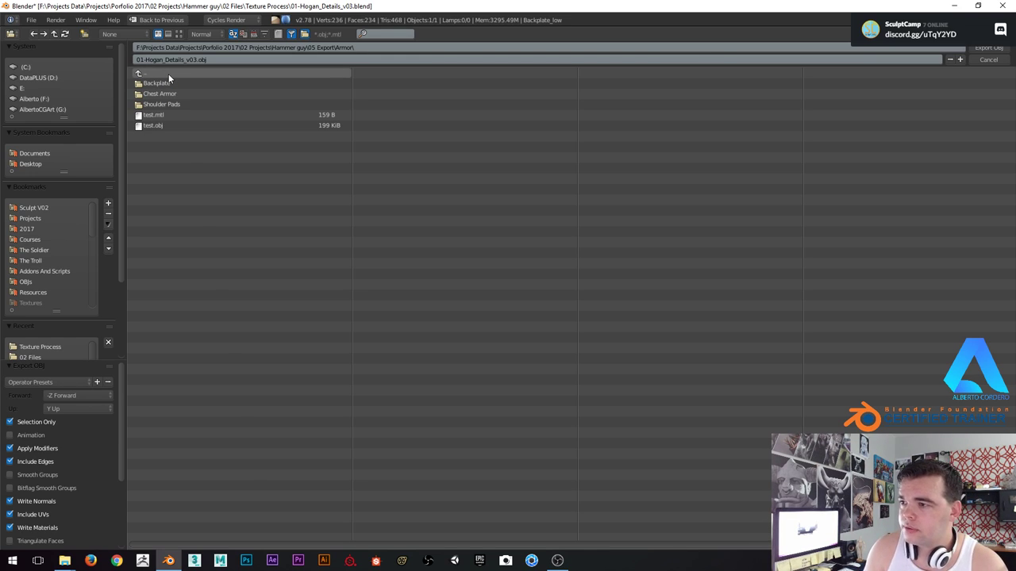
click(171, 82)
Name the file Backplate_low.obj and export the low-poly plate.
click(185, 61)
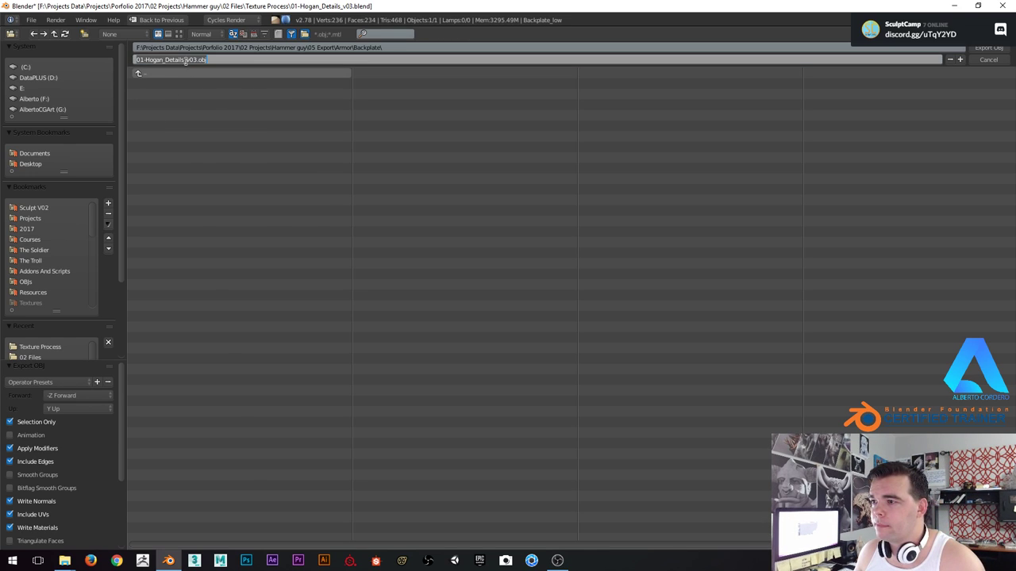
text(Backpla)
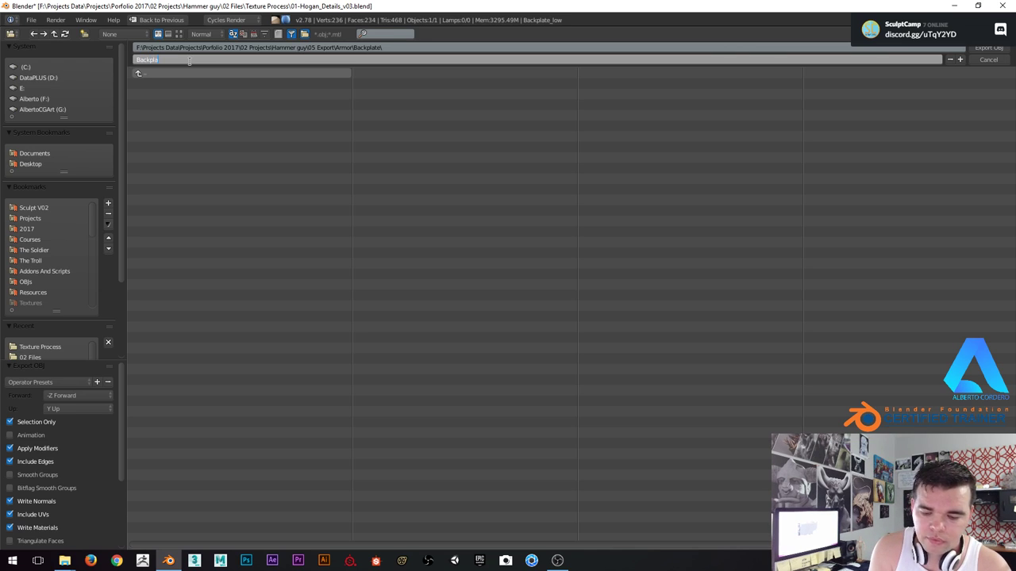
text(te_l)
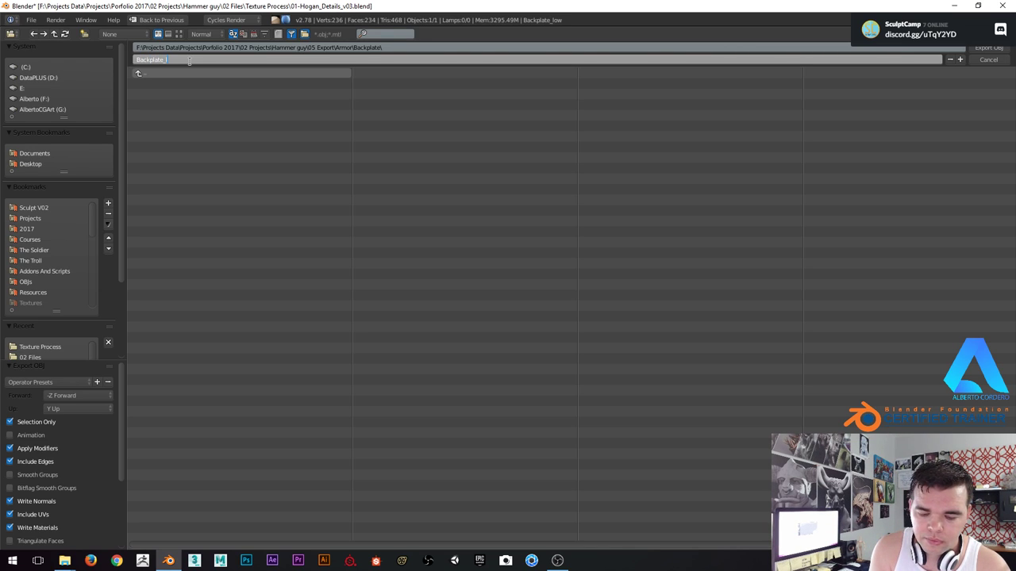
text(ow.obj)
key(Return)
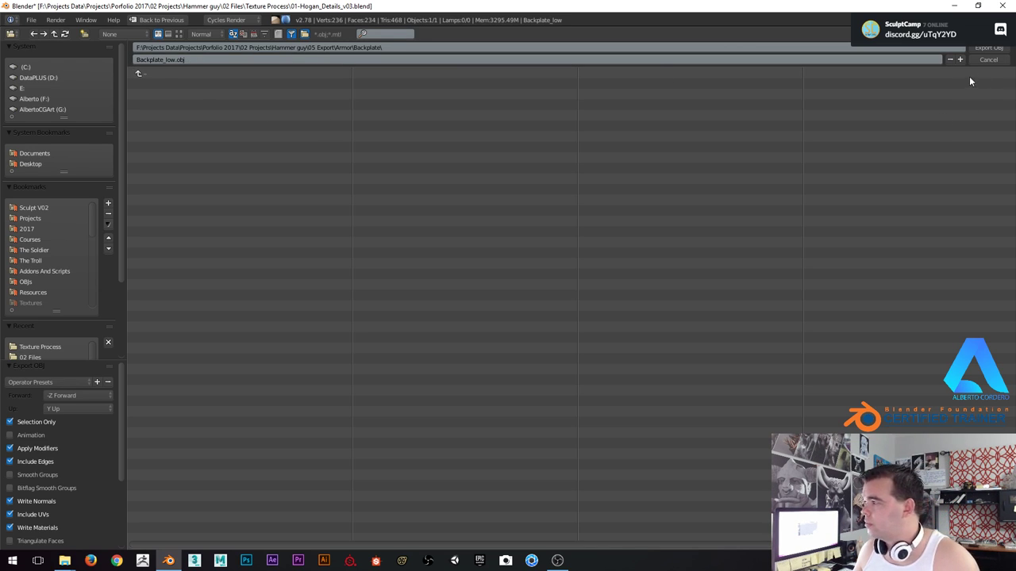
key(Return)
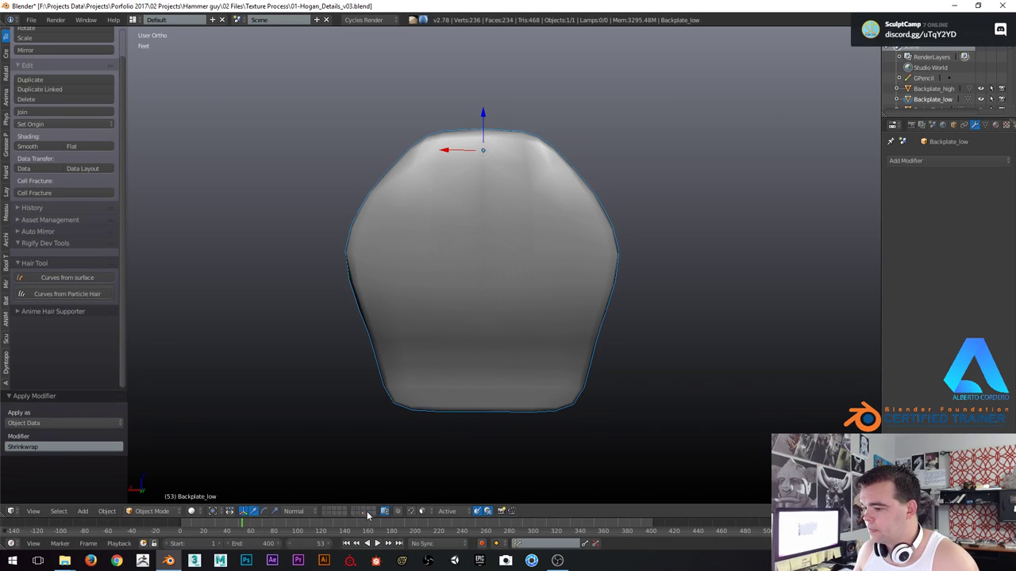
Show only the sculpted plate's layer and select Backplate_high.
key(h)
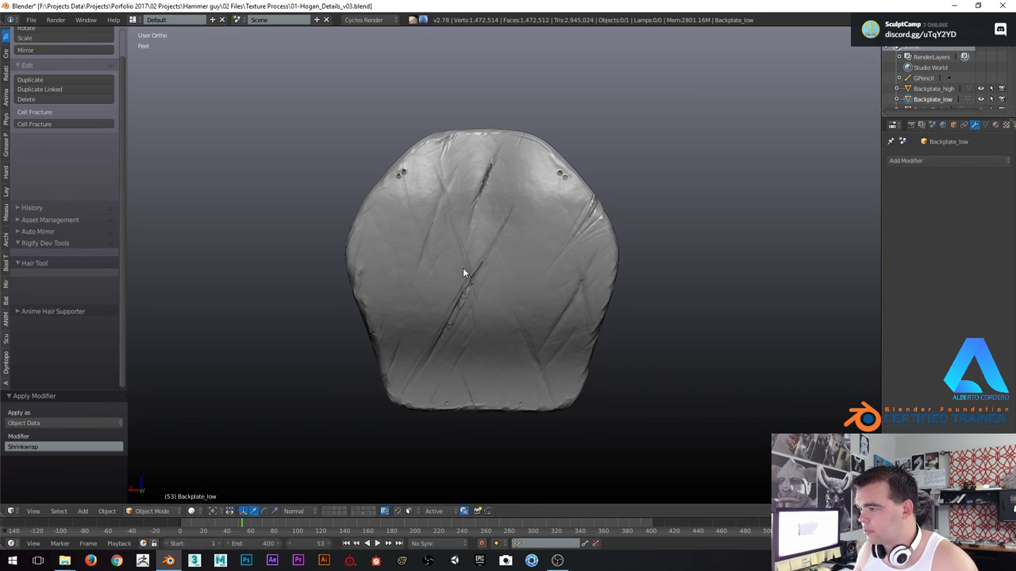
right_click(463, 273)
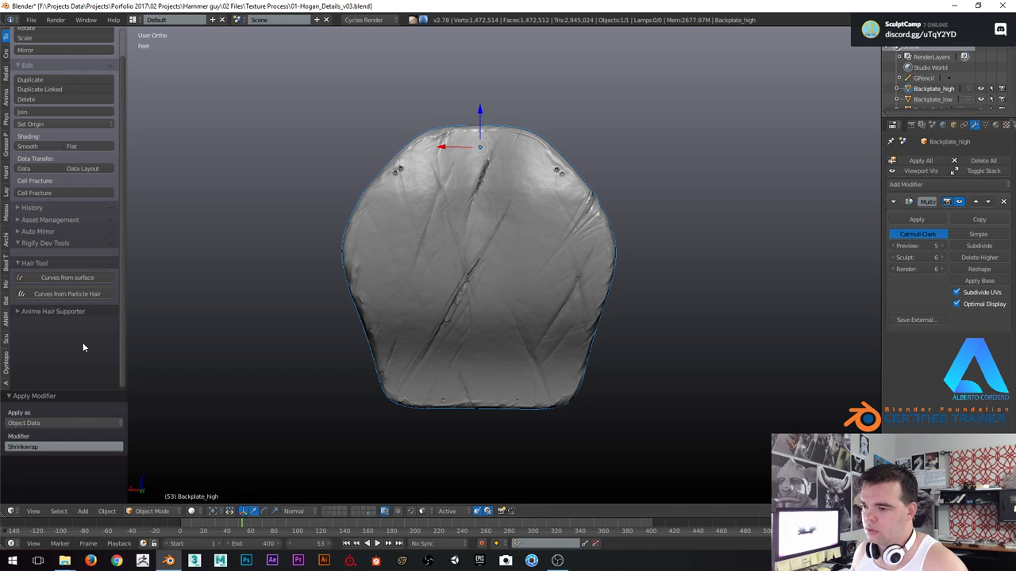
middle_drag(454, 183, 457, 165)
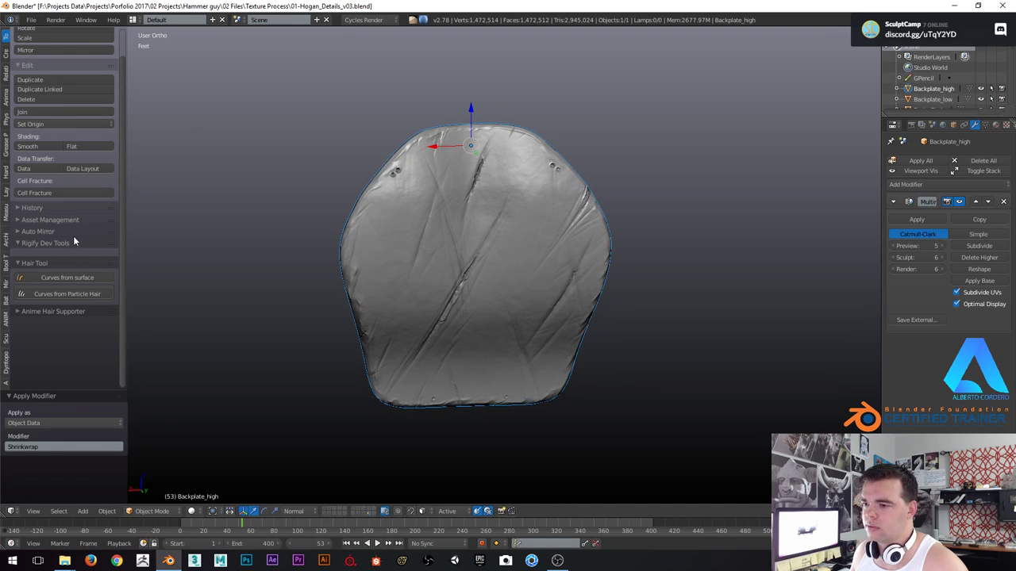
Raise the sculpted plate's Multires preview level to 6 and apply the modifier.
scroll(83, 224, up, 2)
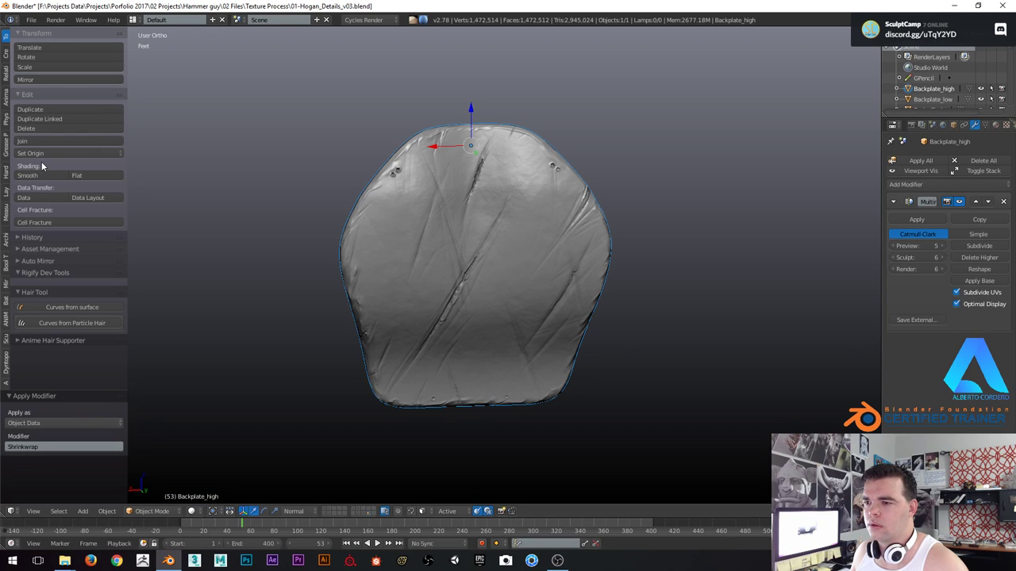
click(941, 246)
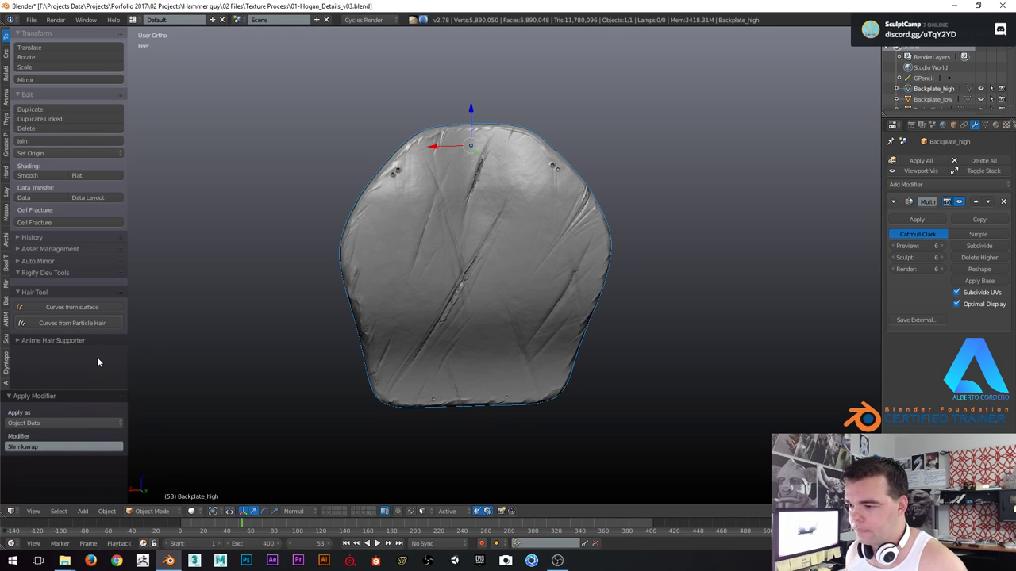
ctrl+middle_drag(98, 358, 119, 342)
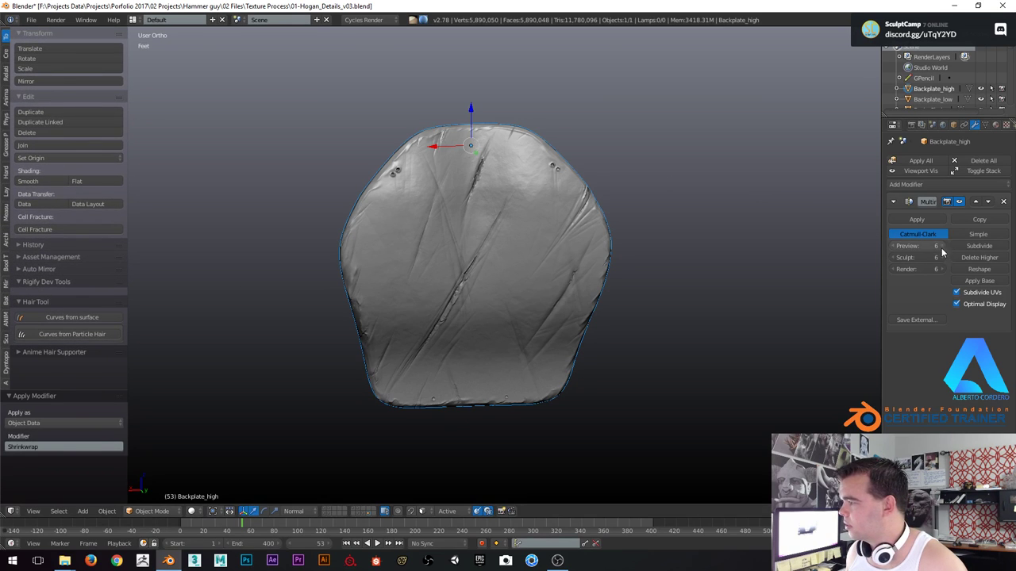
click(917, 219)
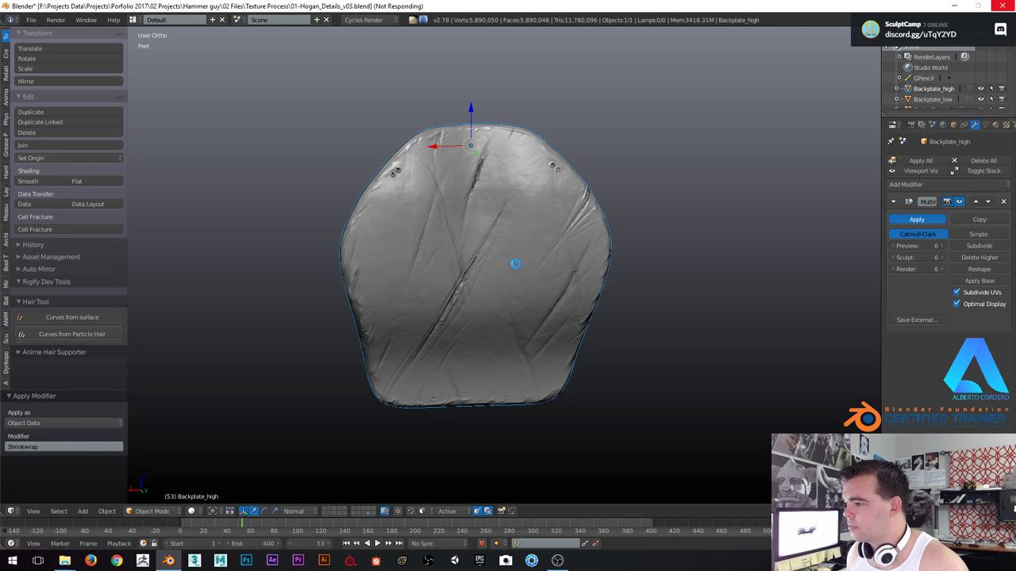
Export the selected high-poly plate as a Wavefront OBJ named Backplate_high.obj in the Backplate folder.
click(30, 20)
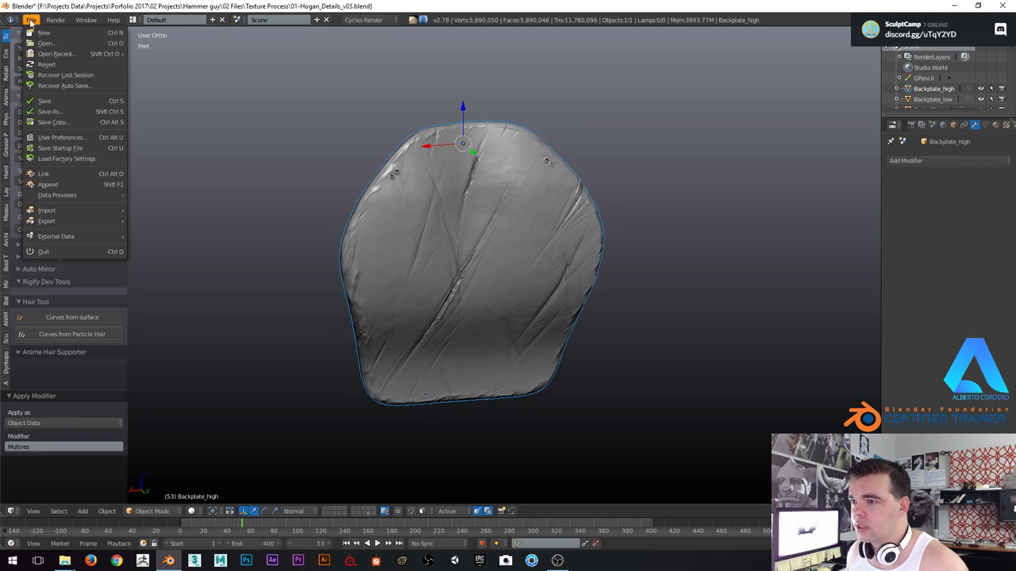
mouse_move(52, 222)
click(187, 283)
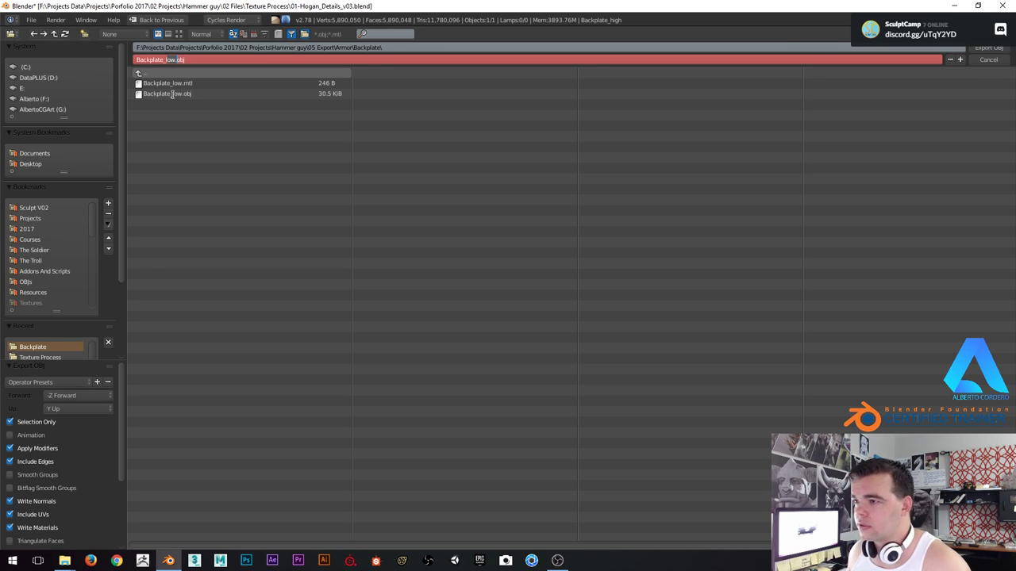
key(BackSpace)
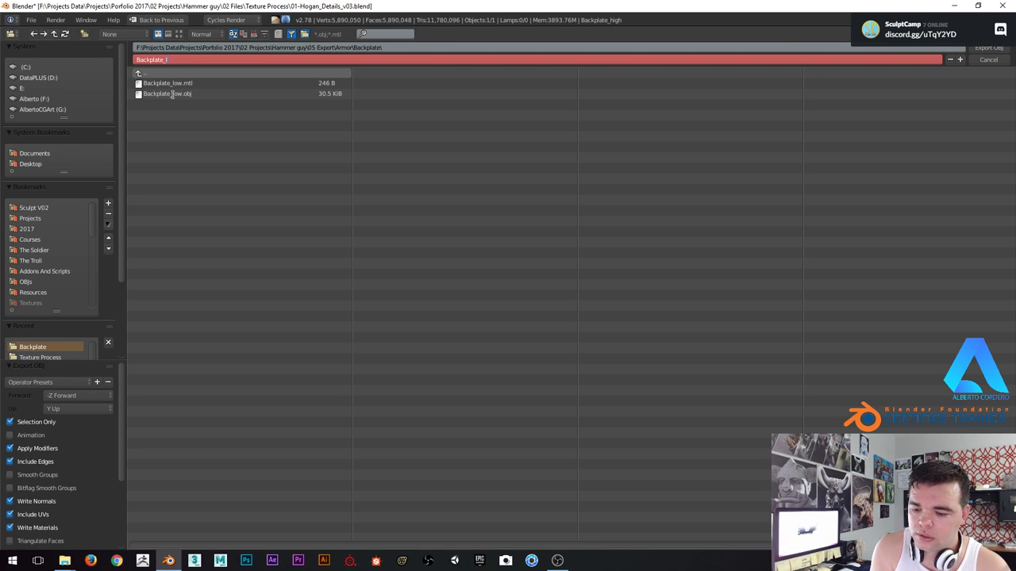
text(high.obj)
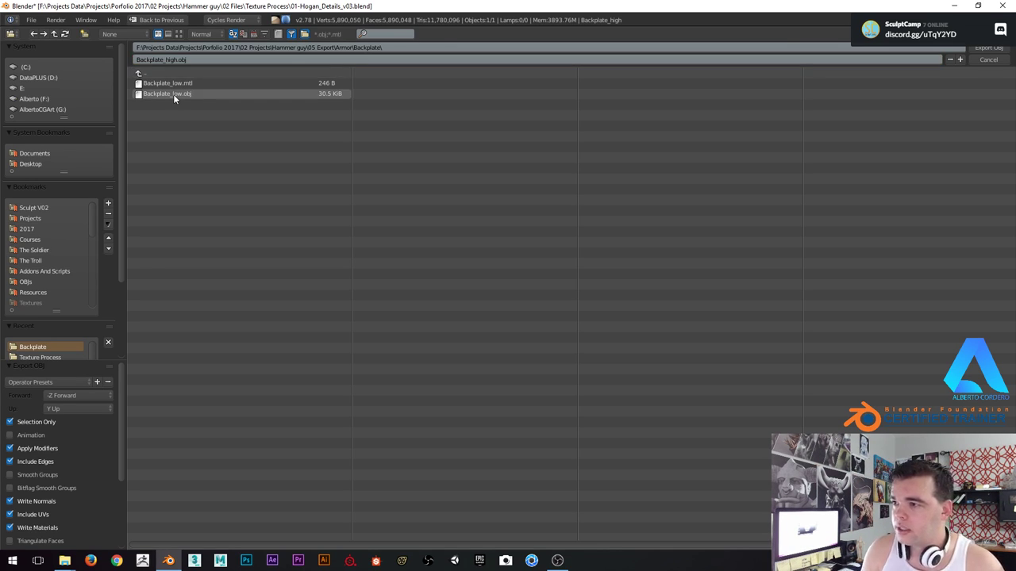
key(Return)
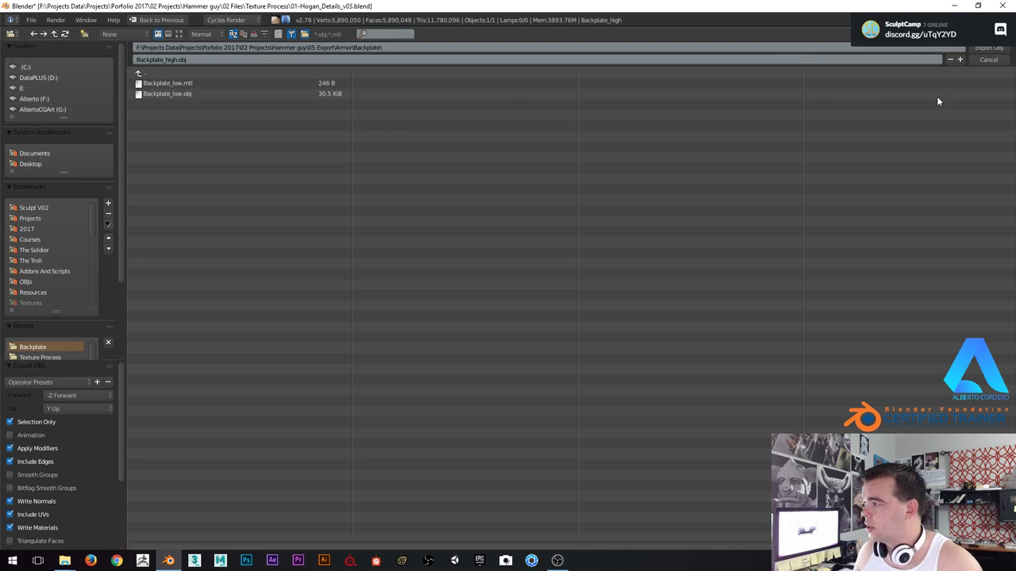
click(988, 48)
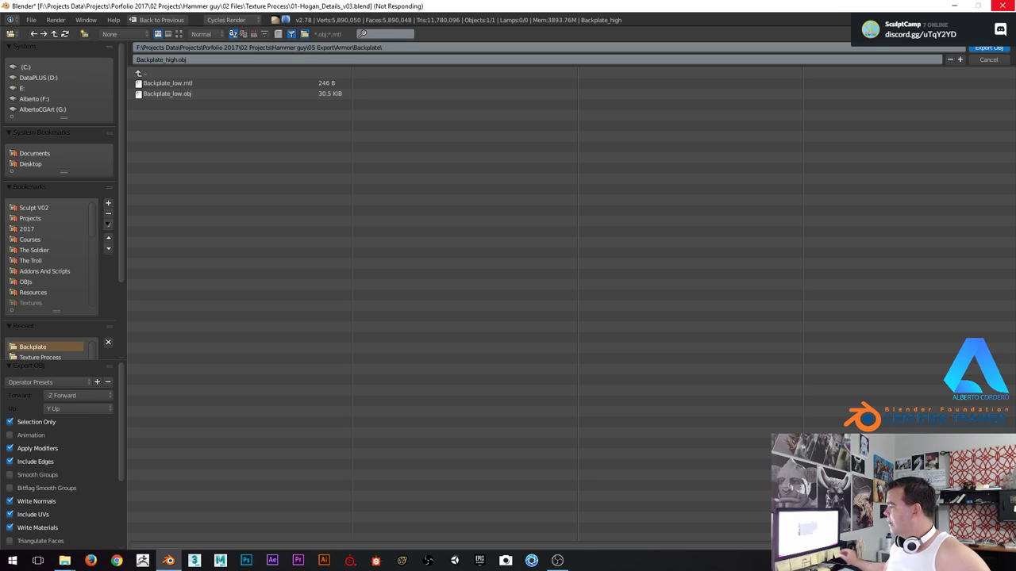
key(alt+Tab)
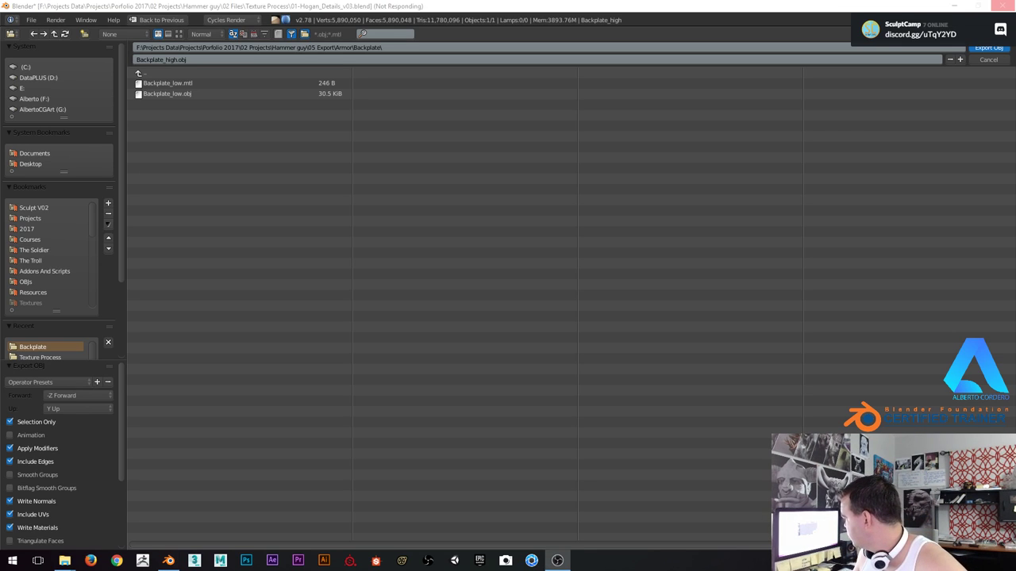